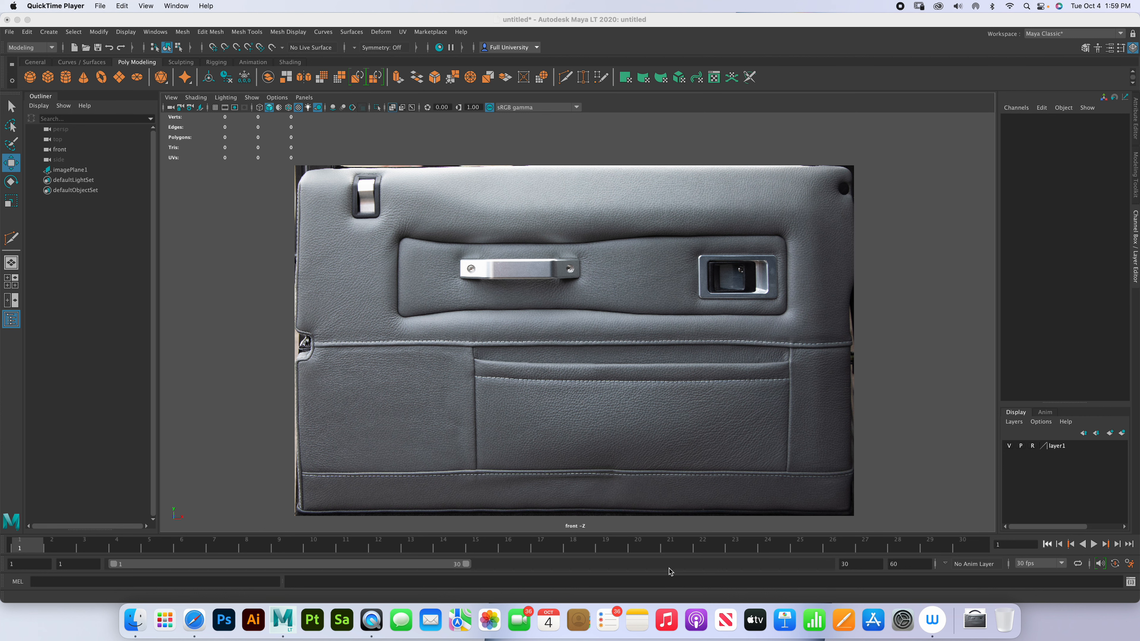
scroll(616, 269, down, 2)
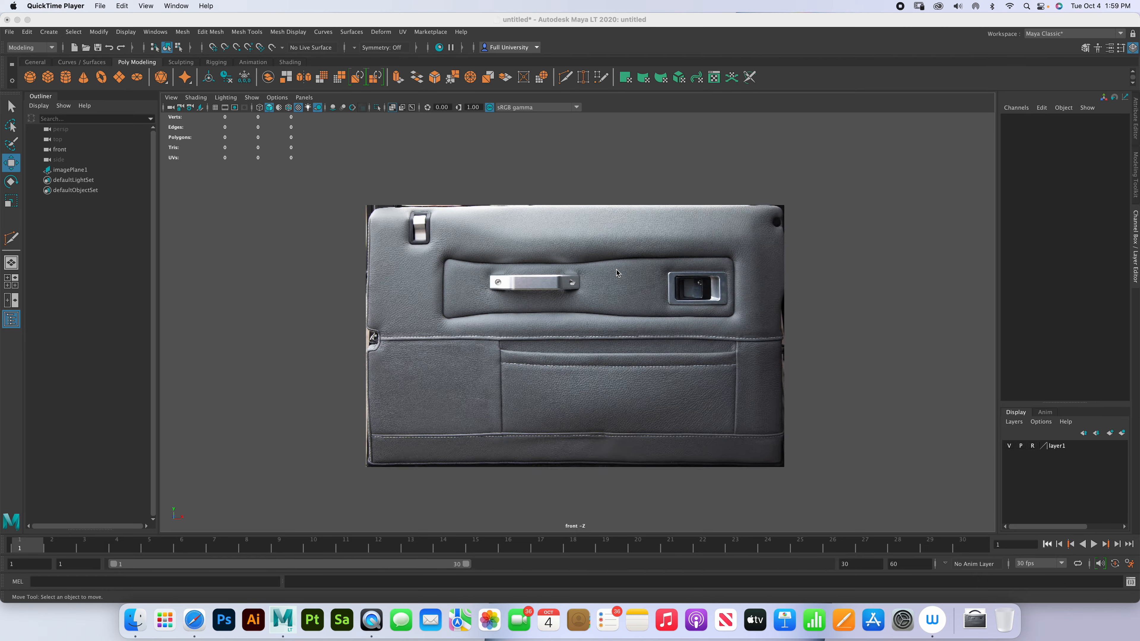
scroll(617, 269, up, 10)
scroll(617, 272, up, 8)
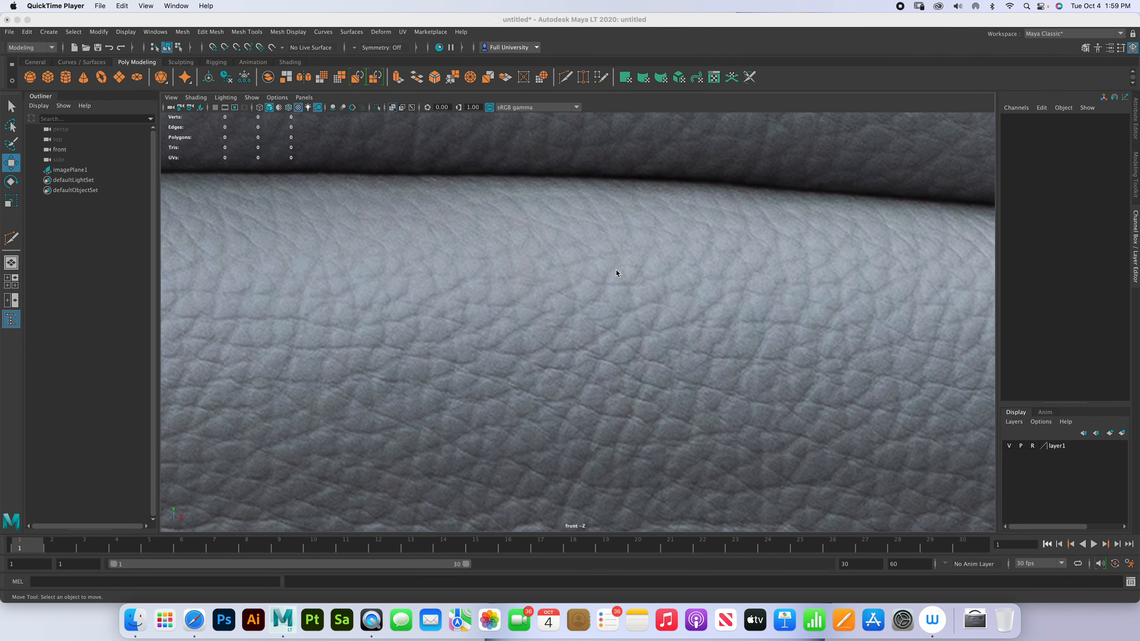
scroll(616, 273, down, 10)
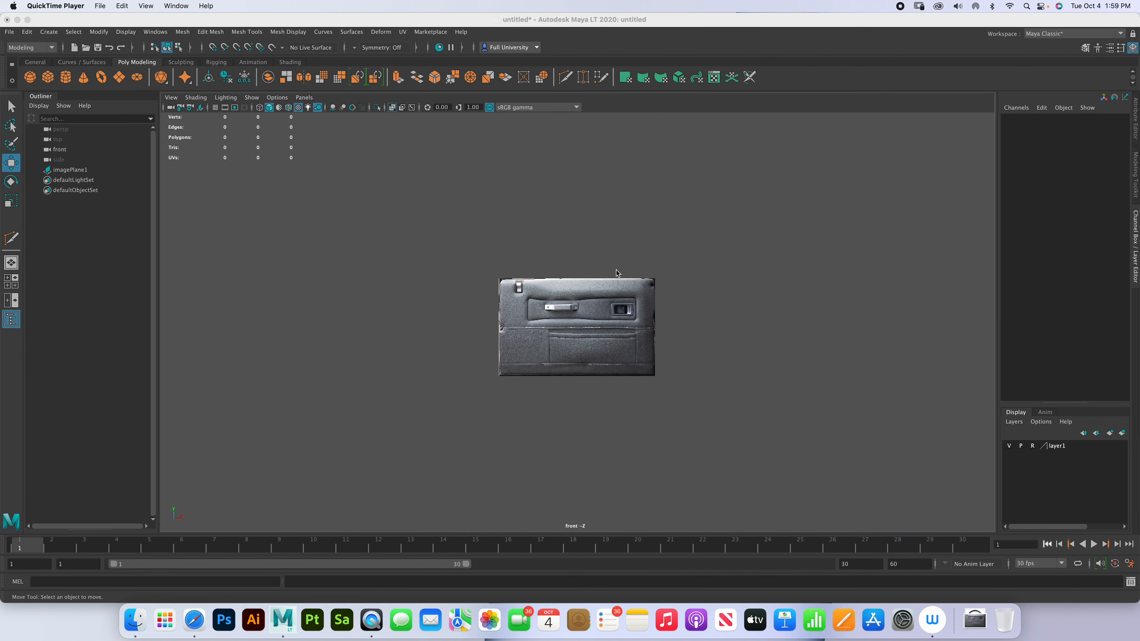
scroll(616, 273, up, 3)
scroll(616, 272, up, 3)
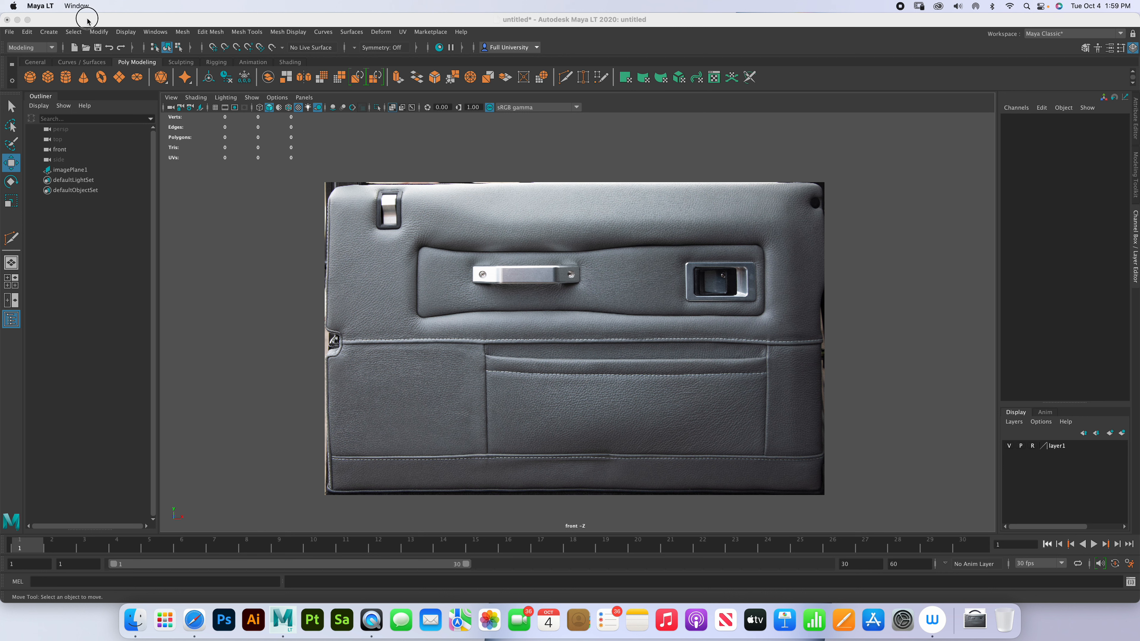
- Create a polygon cube and scale it to about 23.98 wide and 14.99 high so it covers the door panel image
click(54, 79)
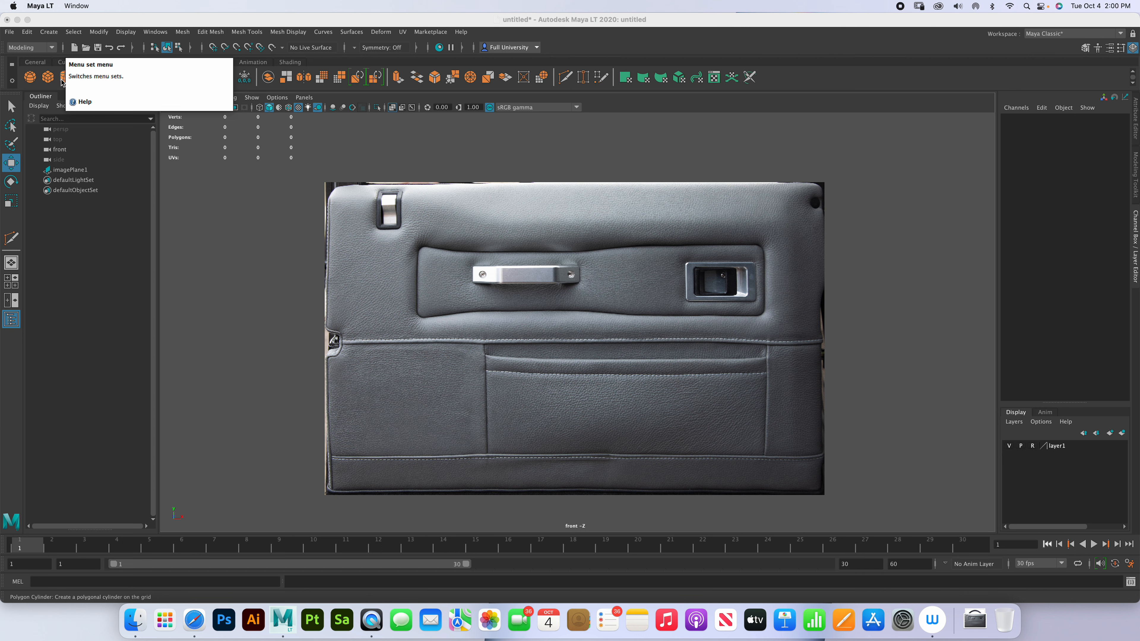
click(49, 78)
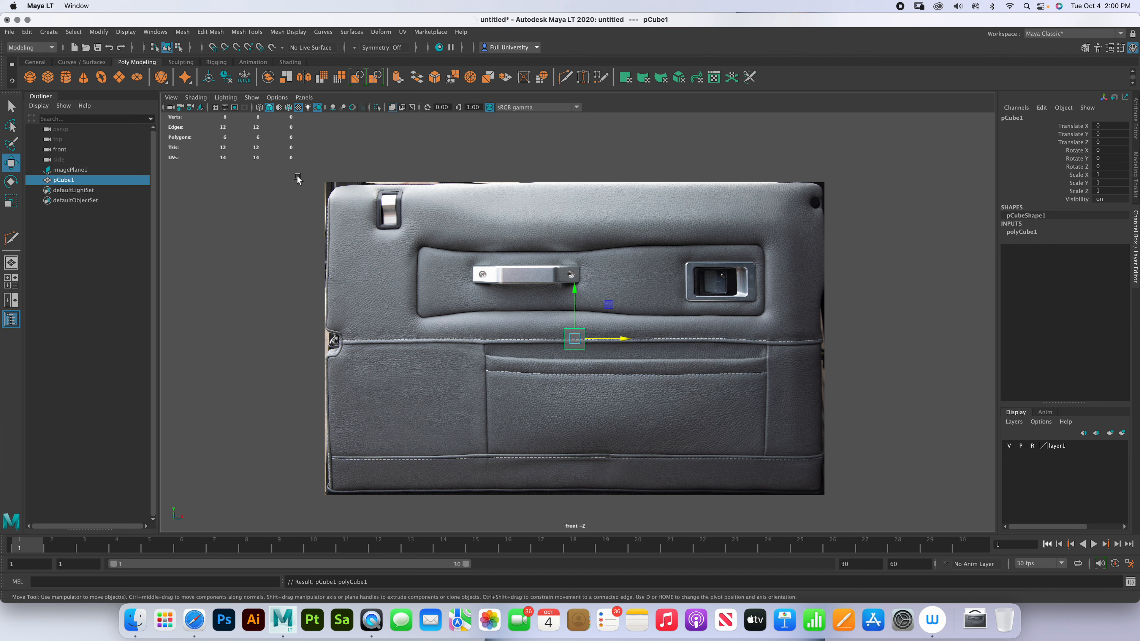
click(195, 98)
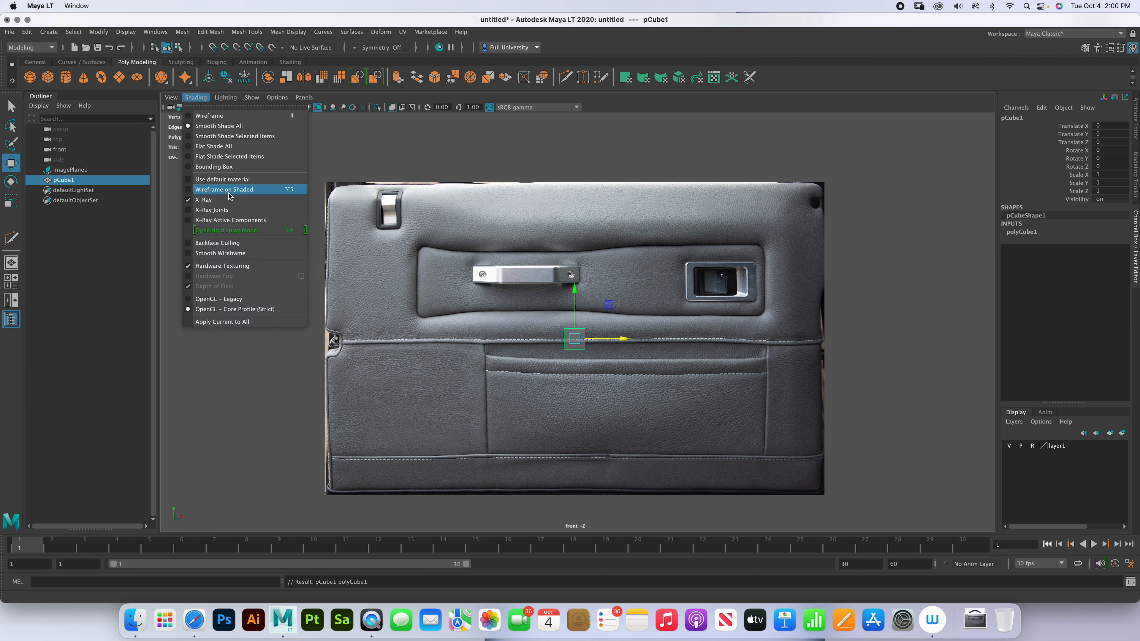
click(606, 371)
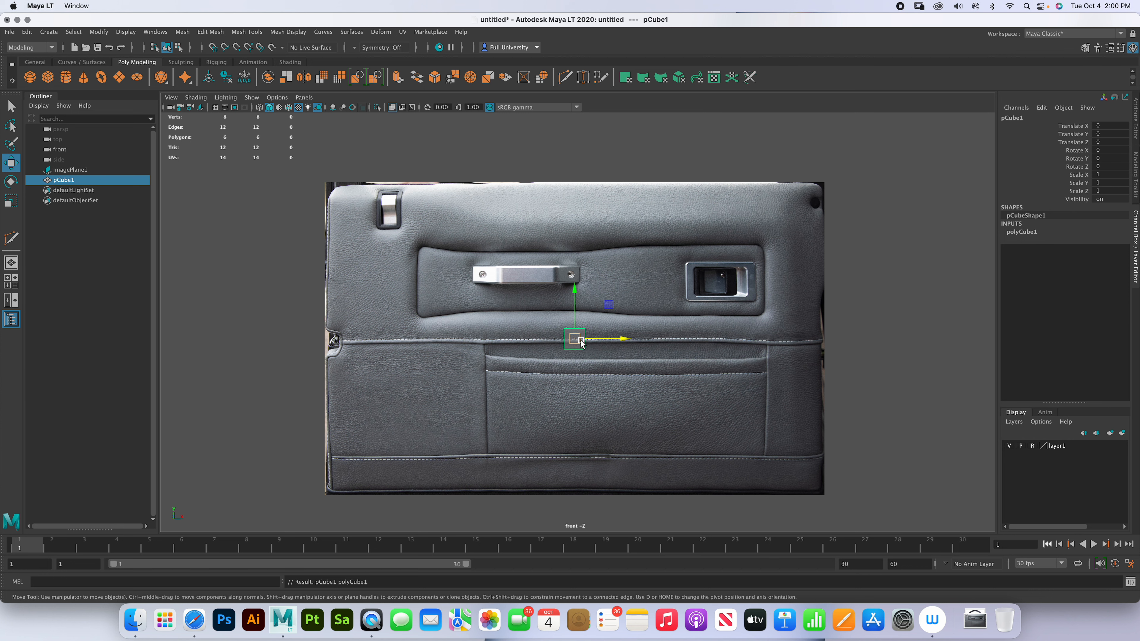
key(r)
drag(581, 343, 760, 234)
drag(576, 338, 653, 340)
- Flatten the cube's depth to a Z scale of about 1.5
key(space)
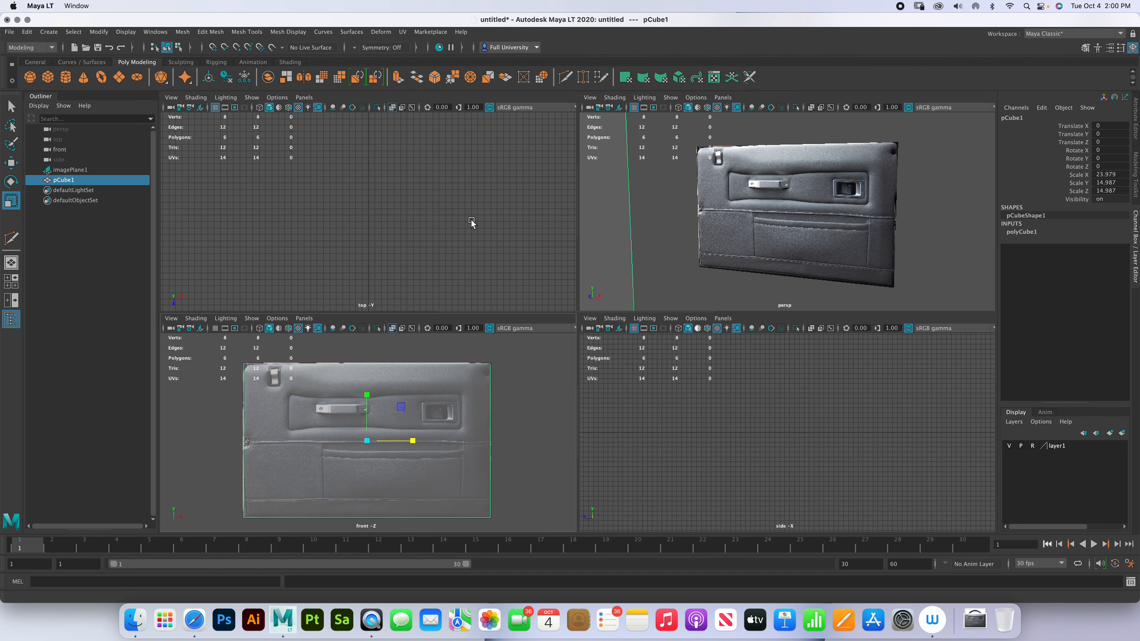
scroll(471, 220, down, 3)
drag(367, 254, 356, 212)
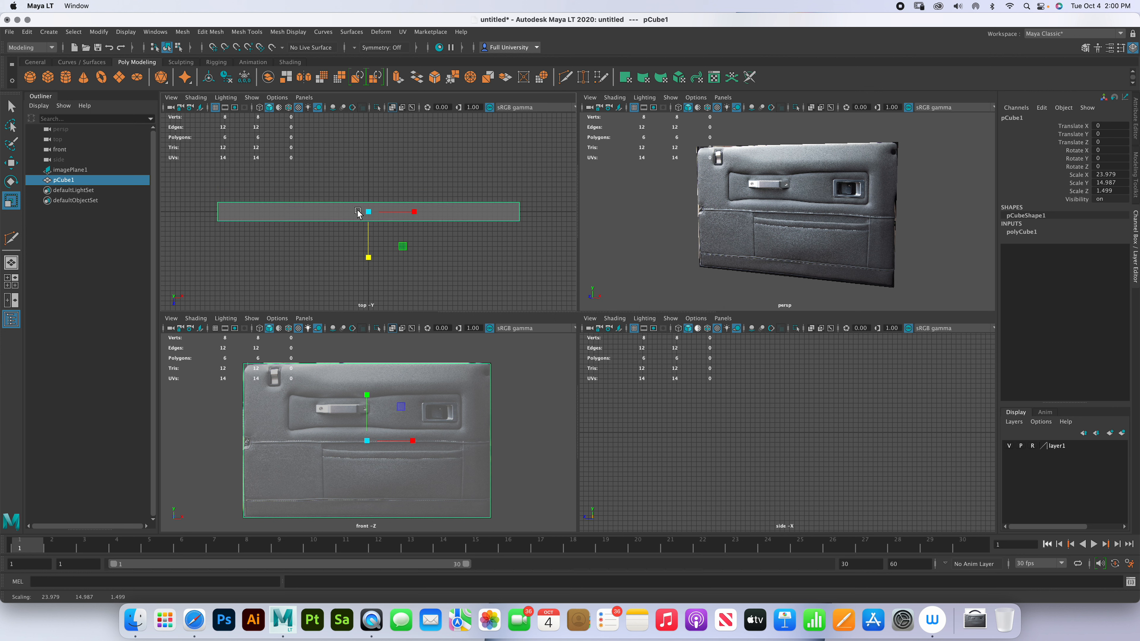
- Delete the large back face of the door block and return to object selection
click(802, 223)
alt+drag(830, 218, 706, 237)
right_drag(770, 216, 765, 243)
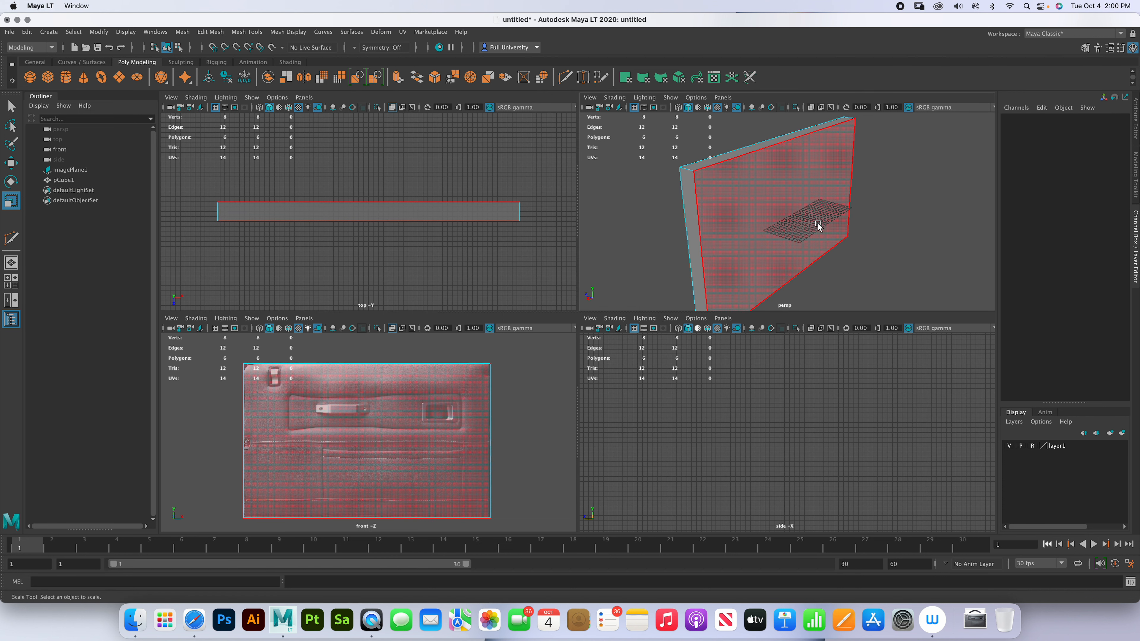
click(823, 224)
key(Delete)
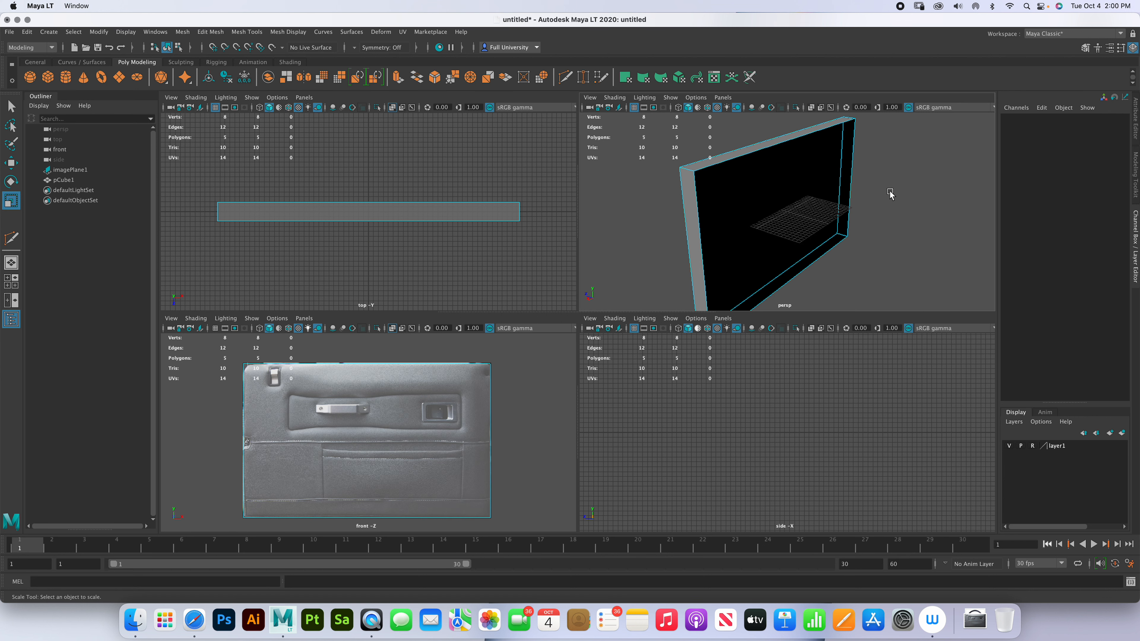
right_drag(799, 242, 830, 229)
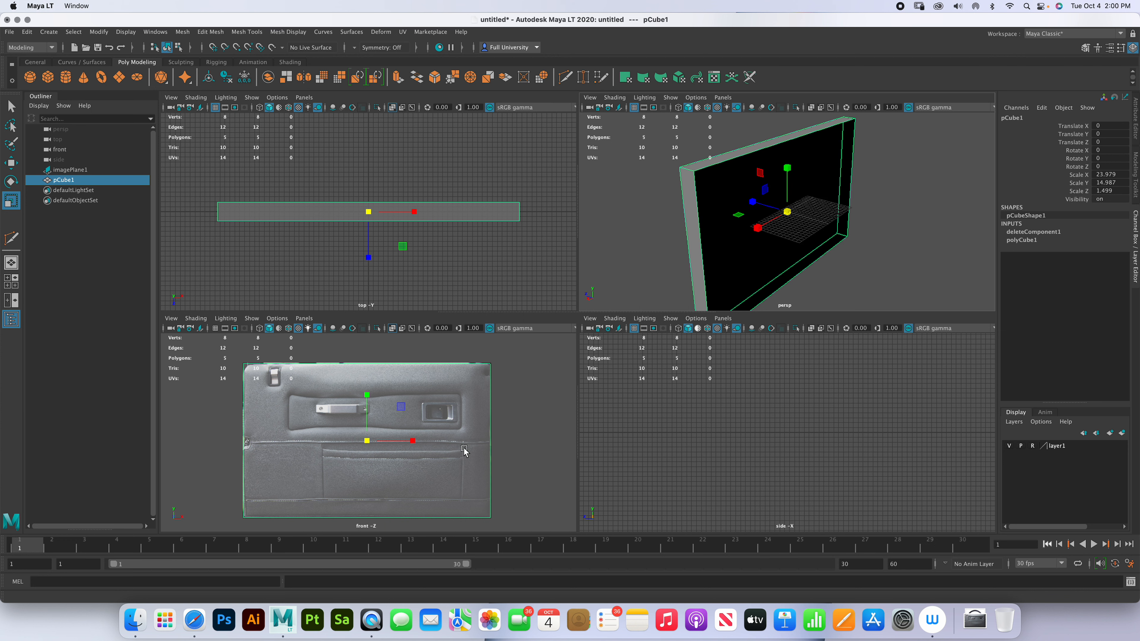
- Move the door block's upper front edge slightly down to start a sloped top border
key(space)
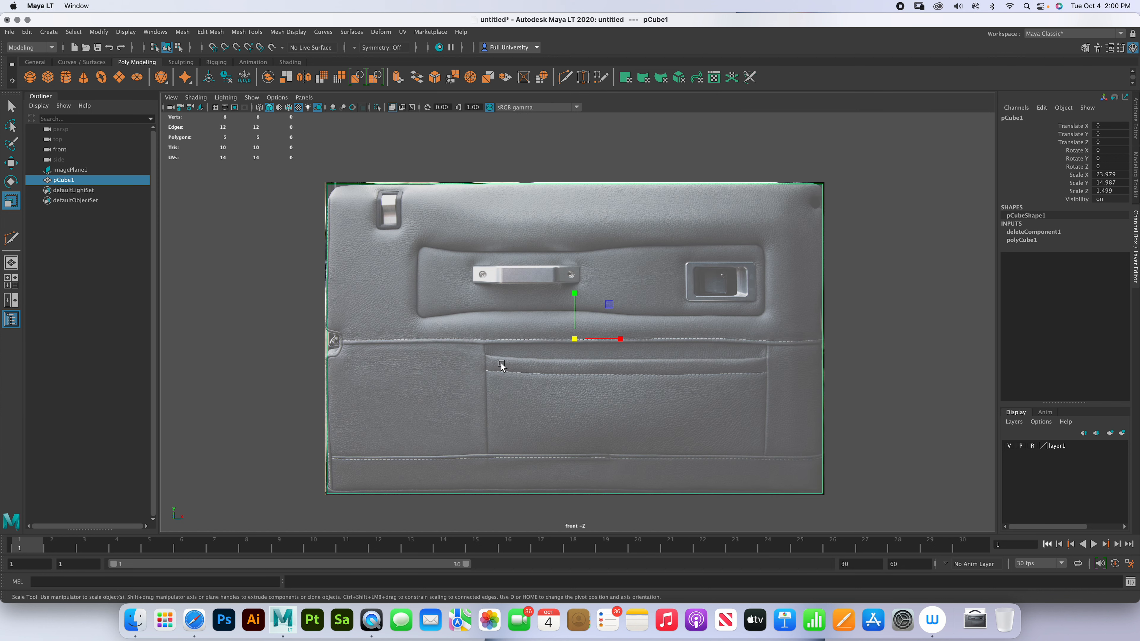
right_drag(599, 276, 597, 247)
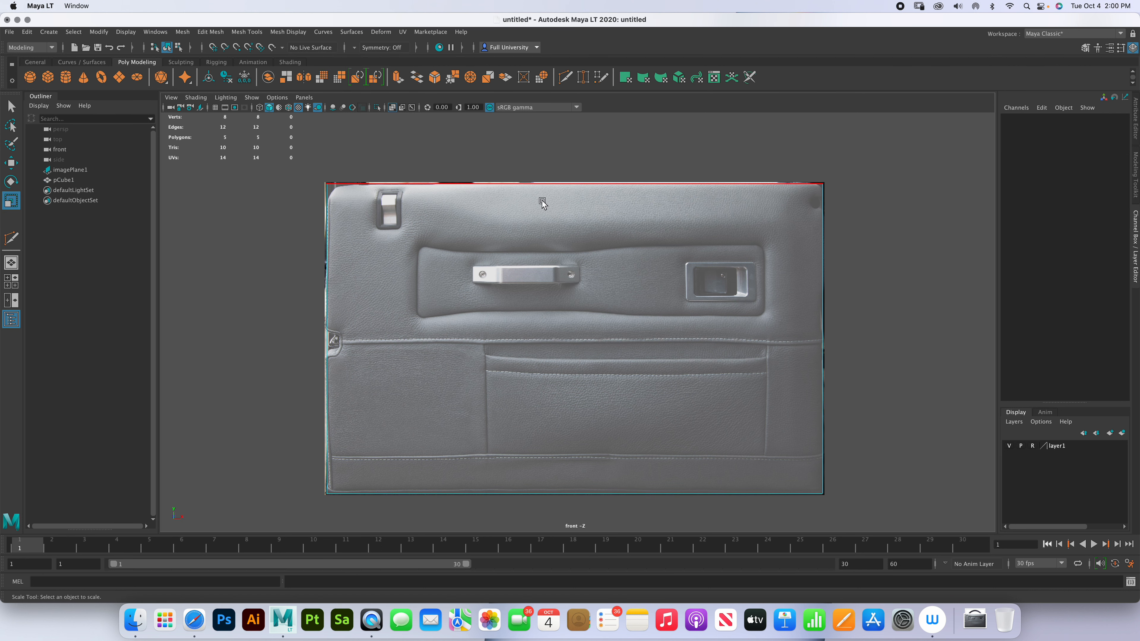
click(543, 193)
key(w)
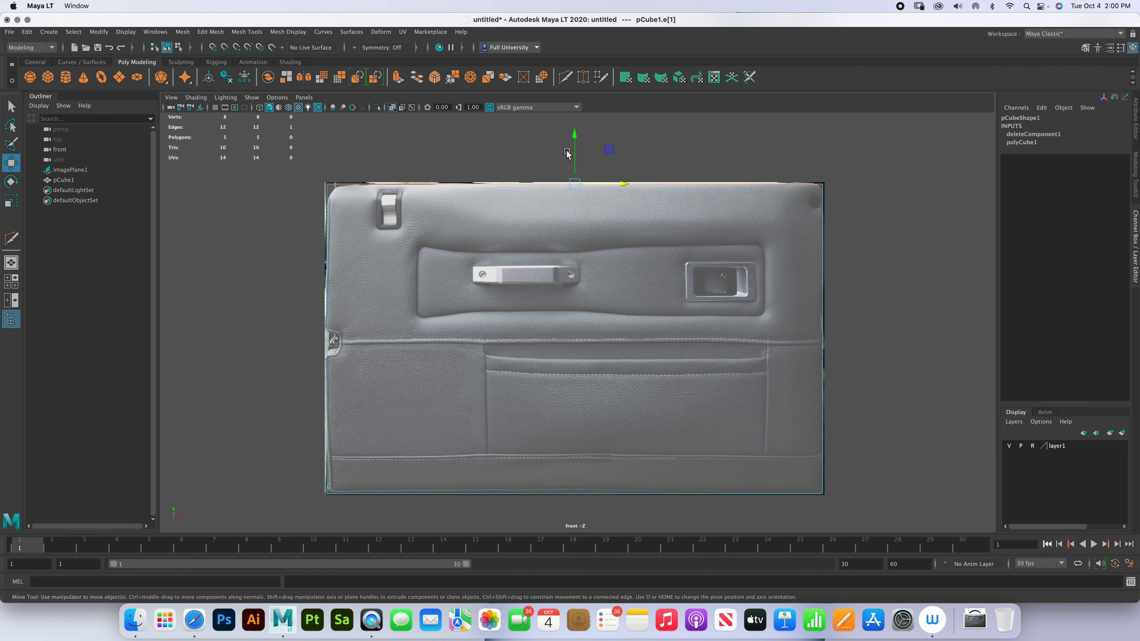
drag(574, 135, 576, 148)
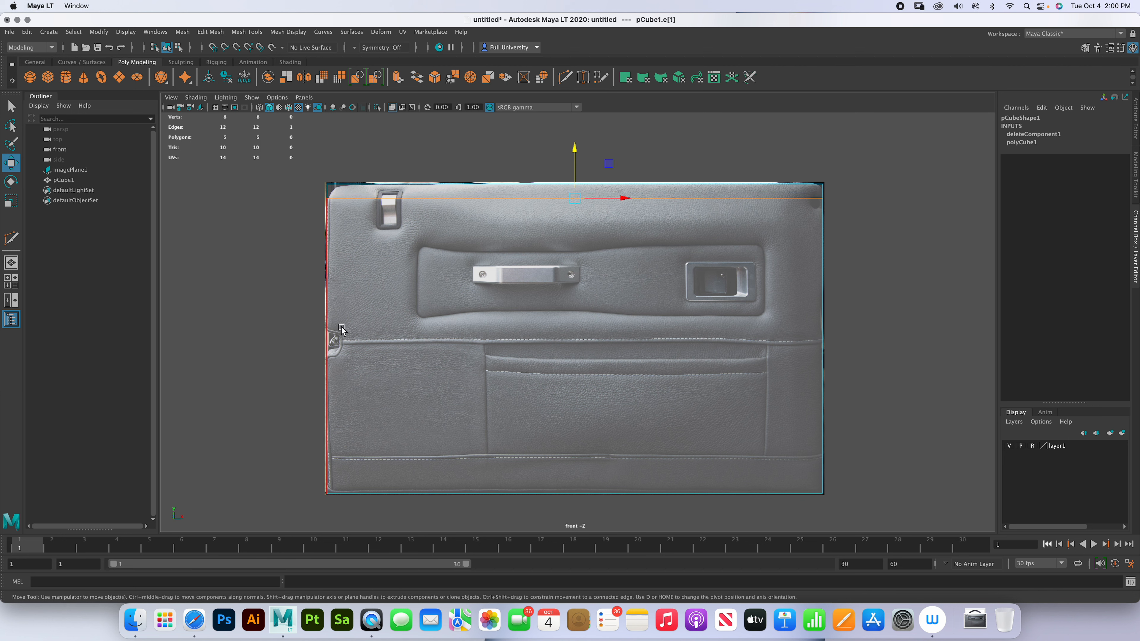
- Move the right front edge inward to about X 10.7 and lower the upper front edge further to widen the sloped borders
click(822, 294)
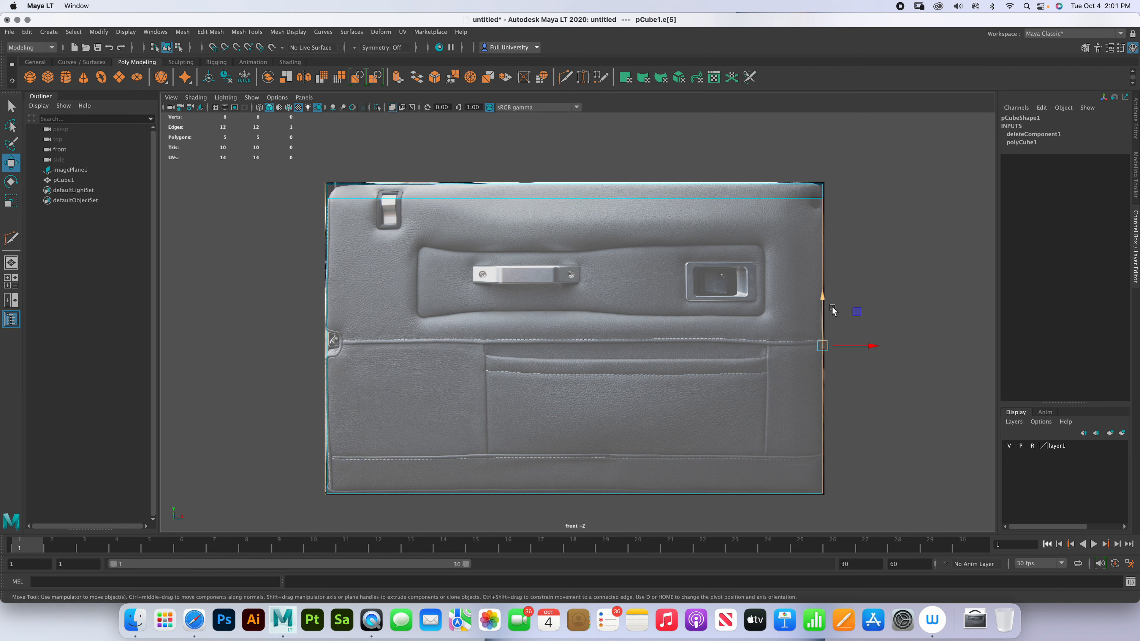
drag(867, 346, 845, 349)
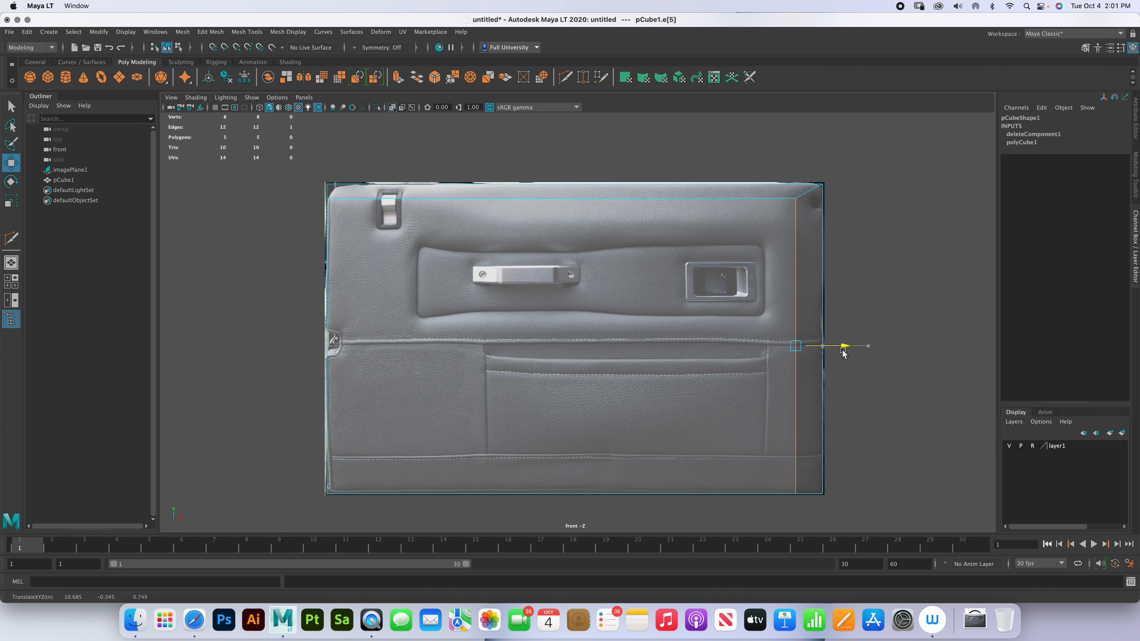
click(579, 193)
drag(562, 150, 568, 169)
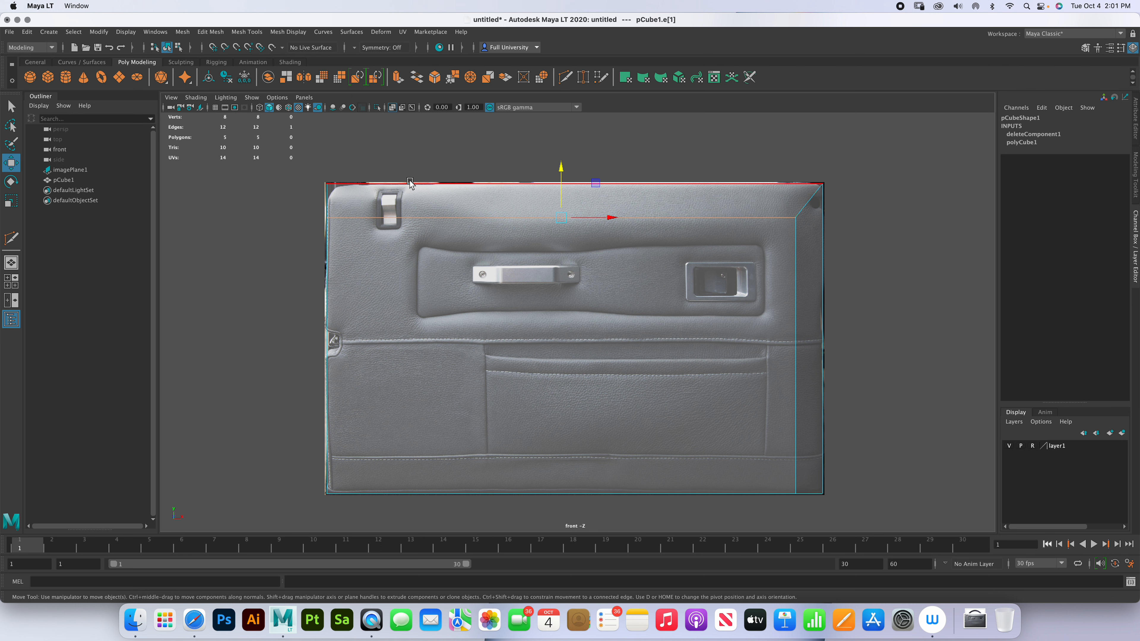
- Insert a vertical edge loop near the handle's left end, straighten it along X and move it to about X -3.98
click(246, 32)
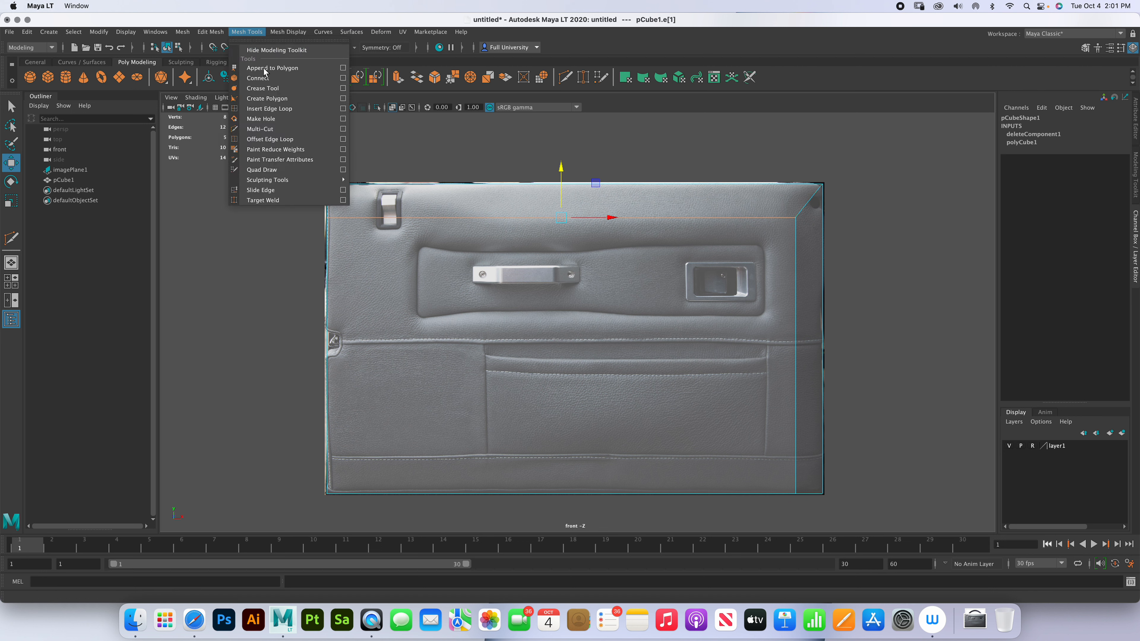
click(274, 110)
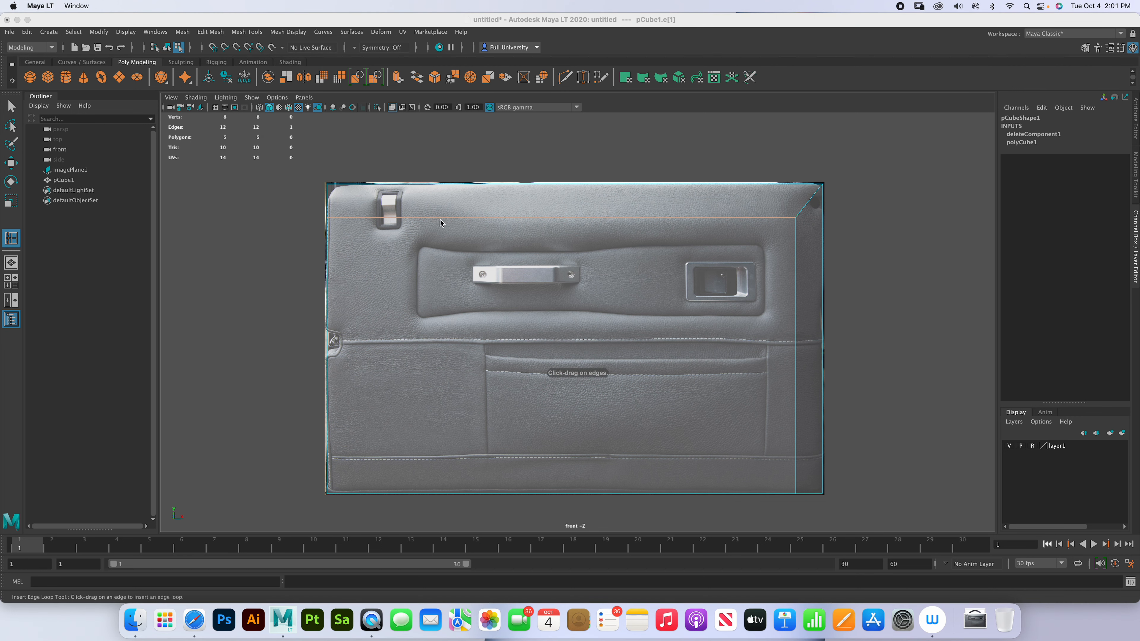
drag(497, 217, 497, 221)
key(r)
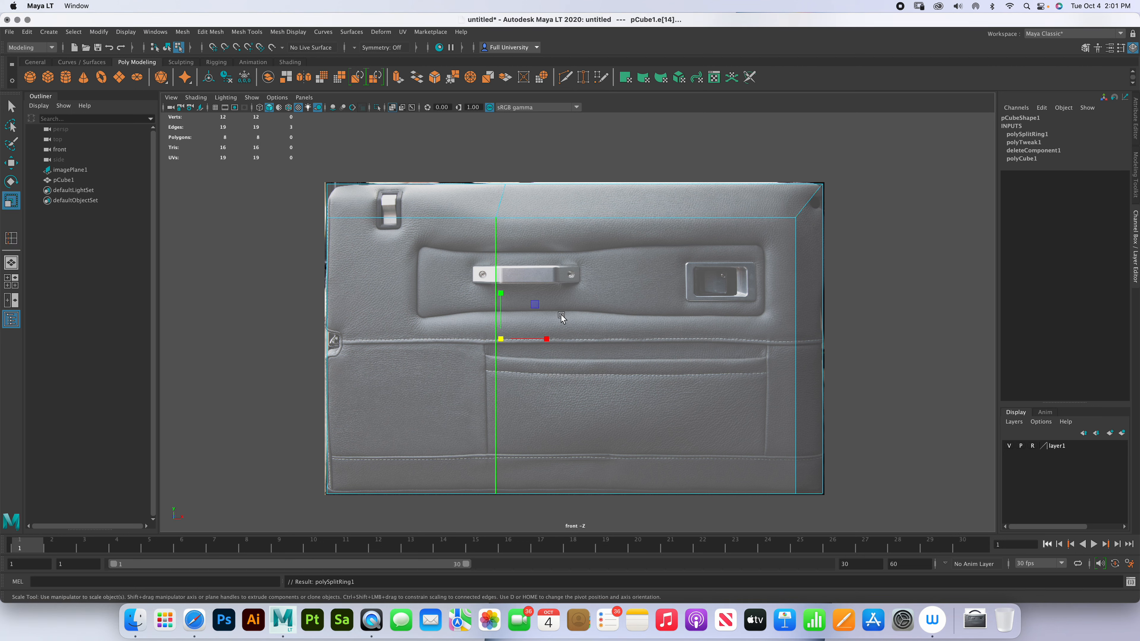
drag(550, 338, 476, 339)
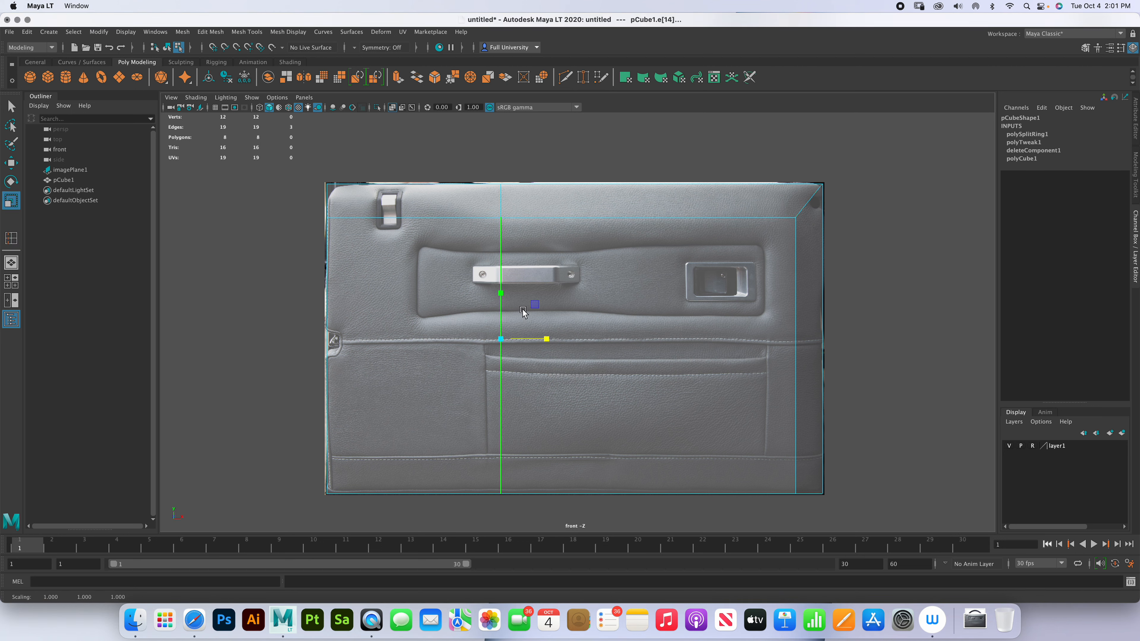
key(w)
mouse_move(552, 338)
mouse_down()
mouse_move(535, 339)
mouse_move(545, 339)
mouse_up()
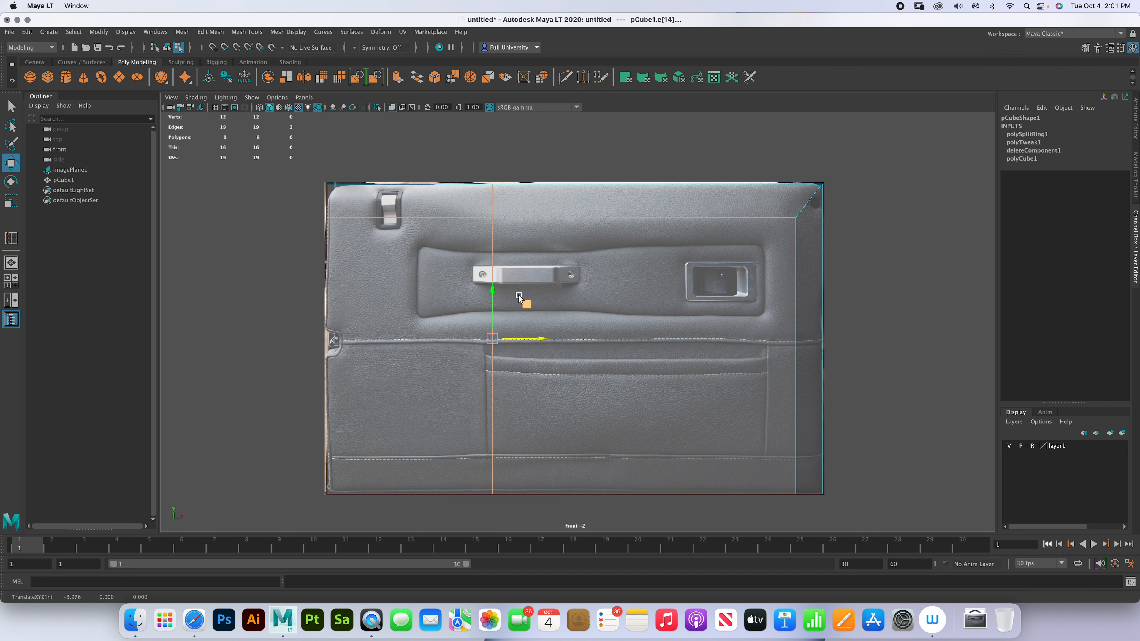
- Insert a second vertical edge loop left of the first and raise the two upper-left front vertices to about Y 6.7
click(12, 238)
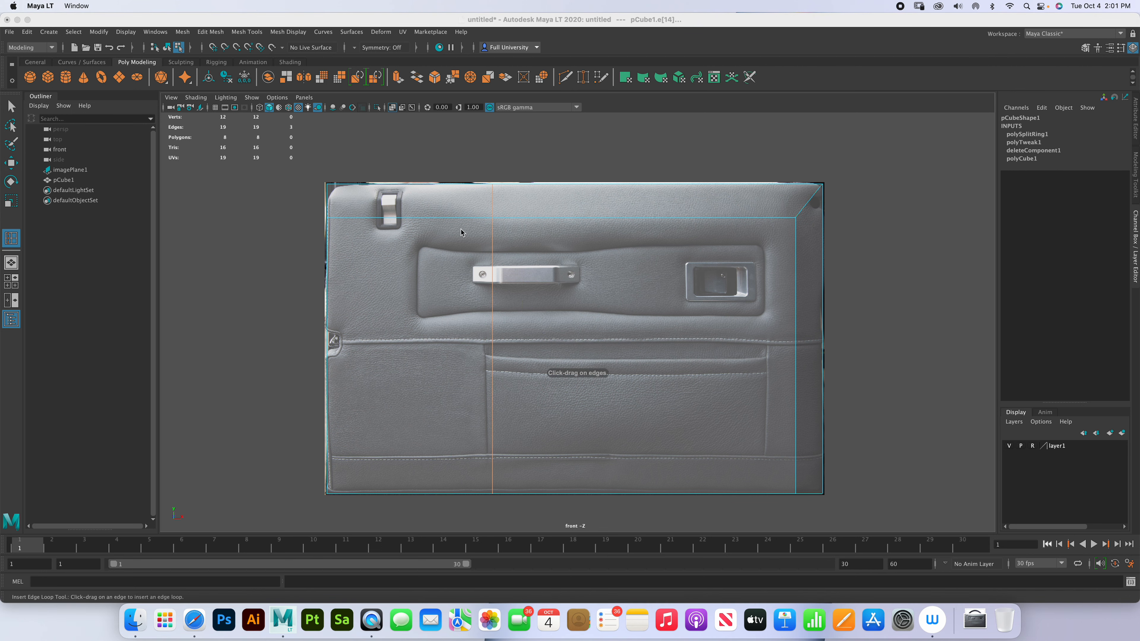
click(433, 217)
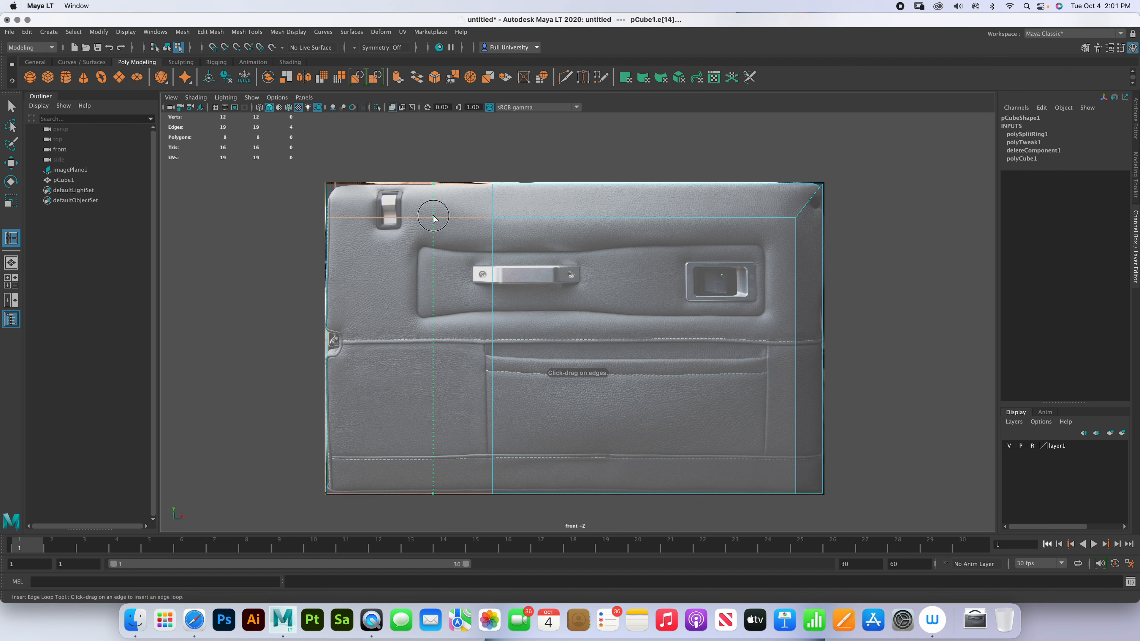
right_drag(424, 227, 383, 230)
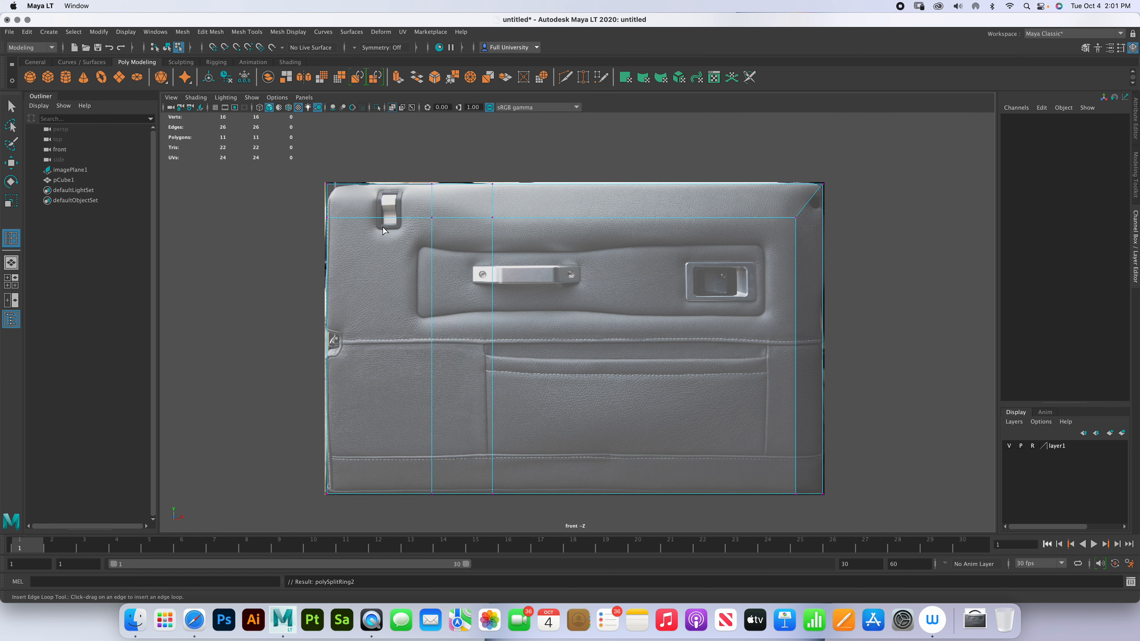
key(w)
drag(314, 210, 467, 254)
drag(381, 169, 386, 152)
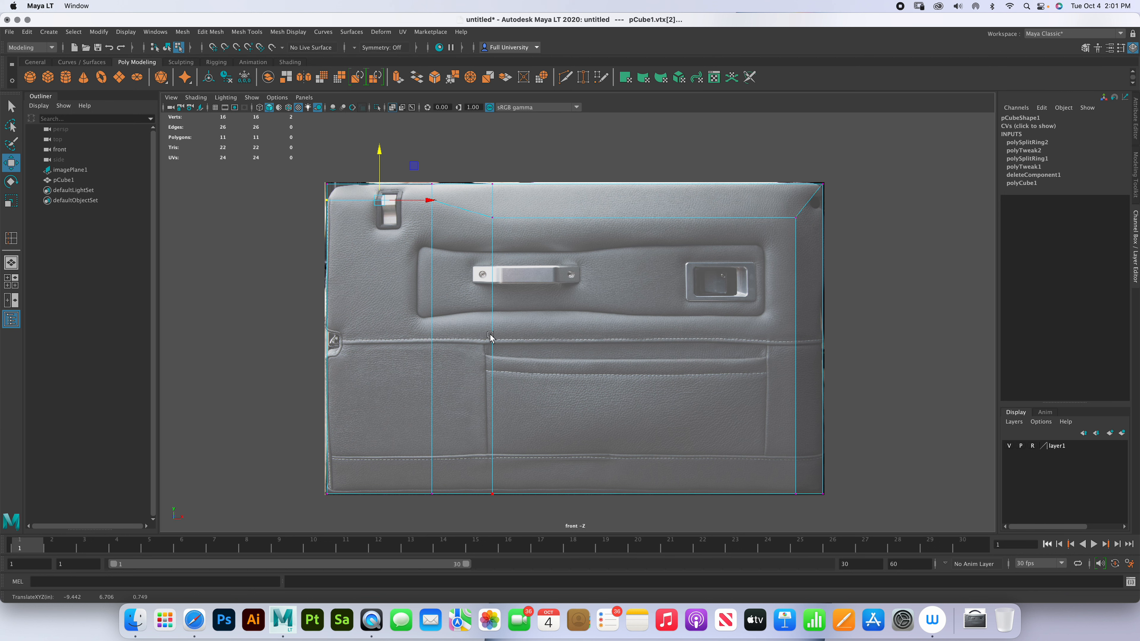
- Return to object selection and examine the shaped door block in perspective and against the front reference image
right_drag(672, 308, 709, 282)
key(space)
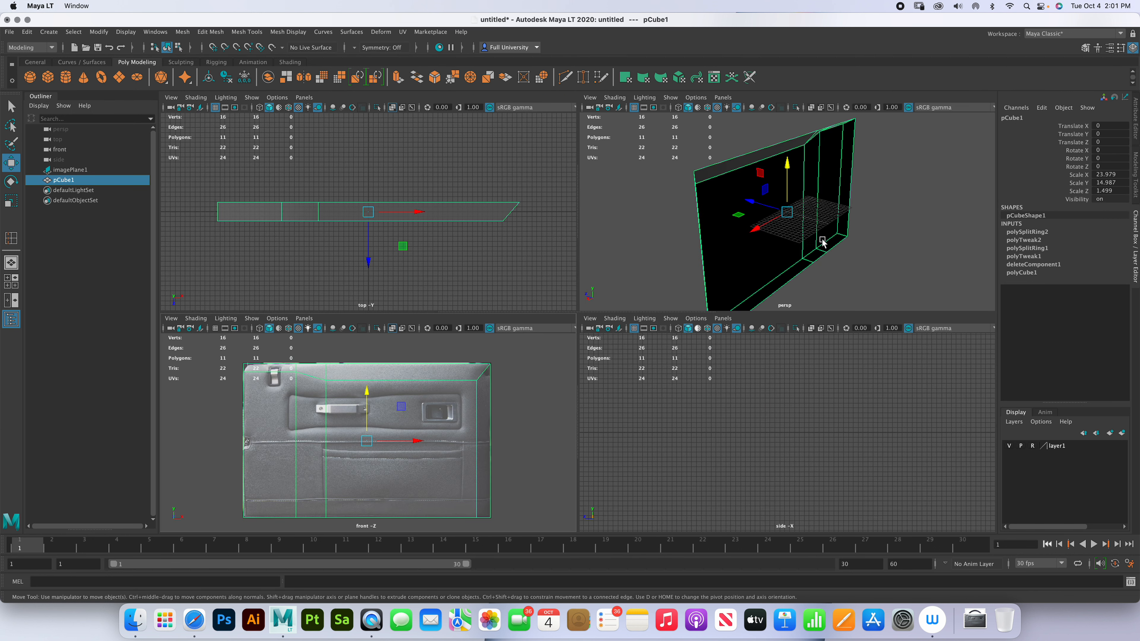
alt+drag(806, 249, 758, 238)
key(space)
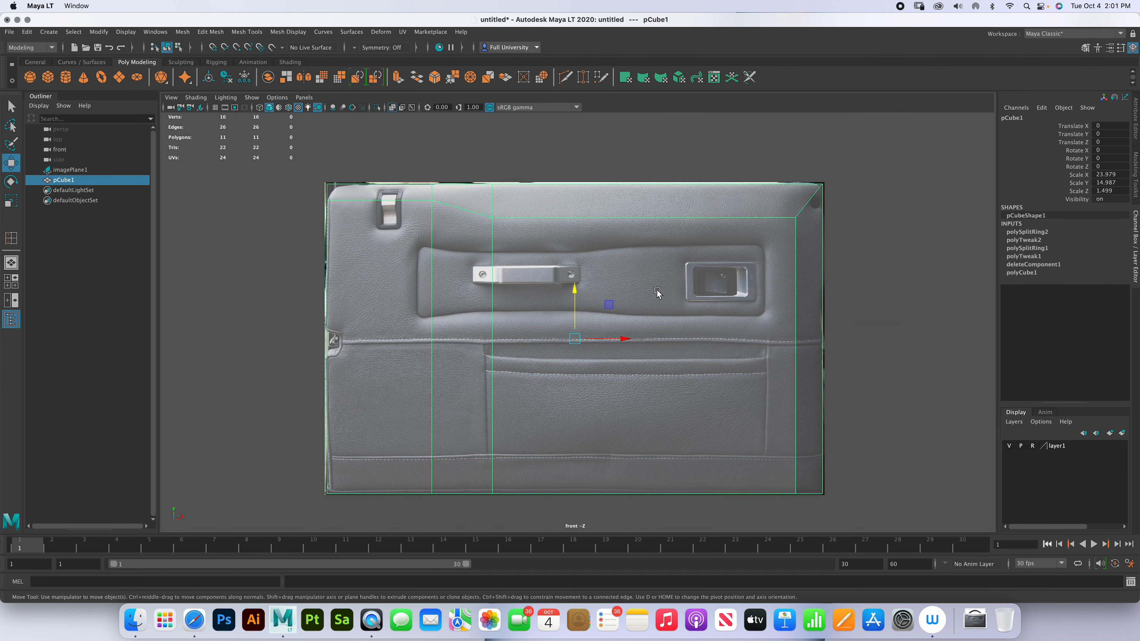
alt+middle_drag(624, 275, 663, 295)
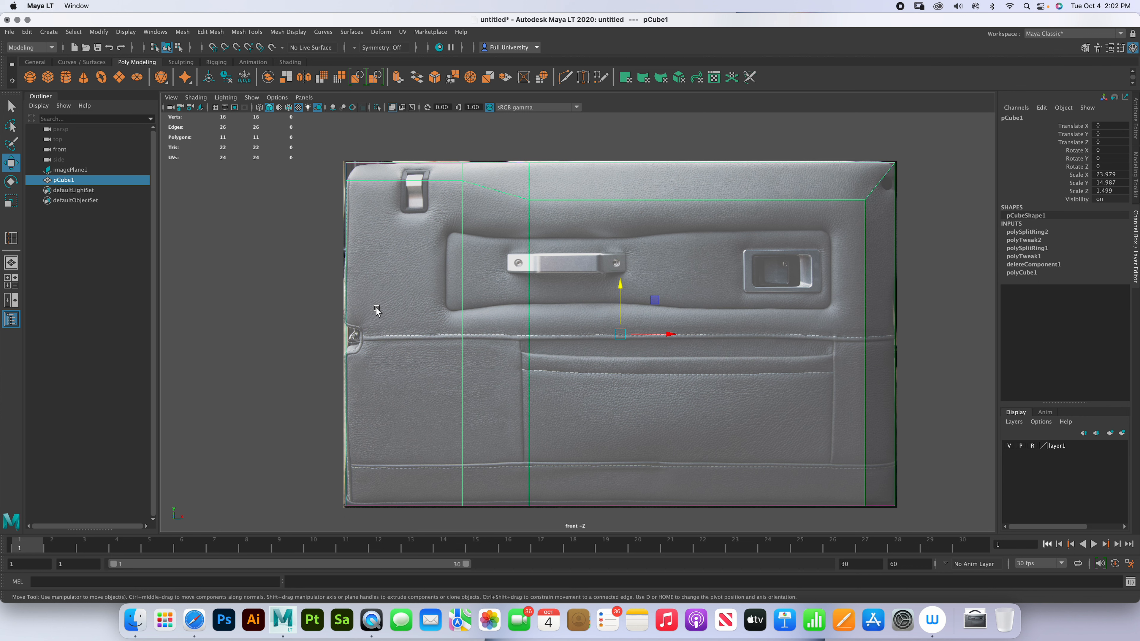
key(space)
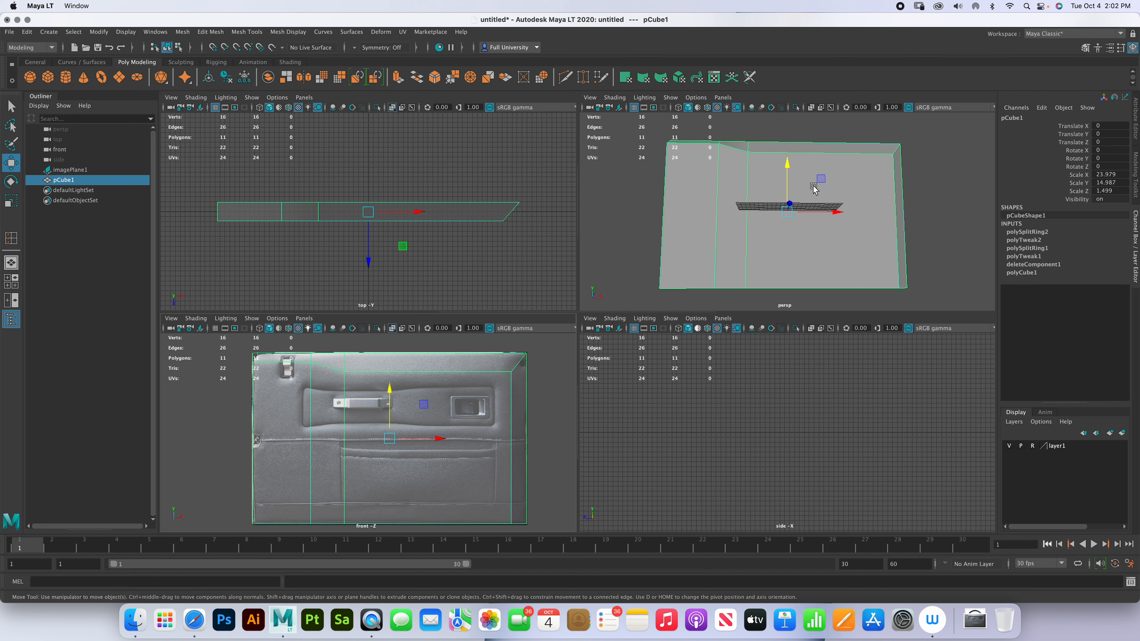
key(space)
scroll(454, 282, up, 1)
scroll(454, 281, up, 1)
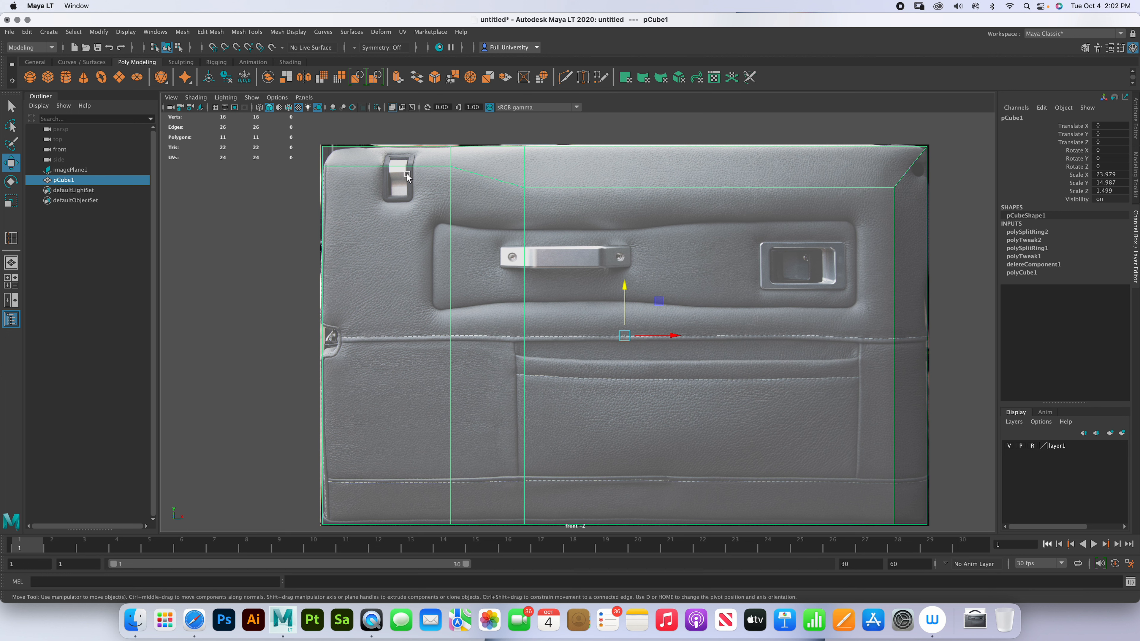
- Select the block's upper front edges, the short upper-left corner edge and the left front edge in perspective
key(space)
alt+drag(687, 171, 748, 243)
right_drag(709, 211, 691, 185)
click(691, 185)
shift+click(661, 180)
shift+click(770, 168)
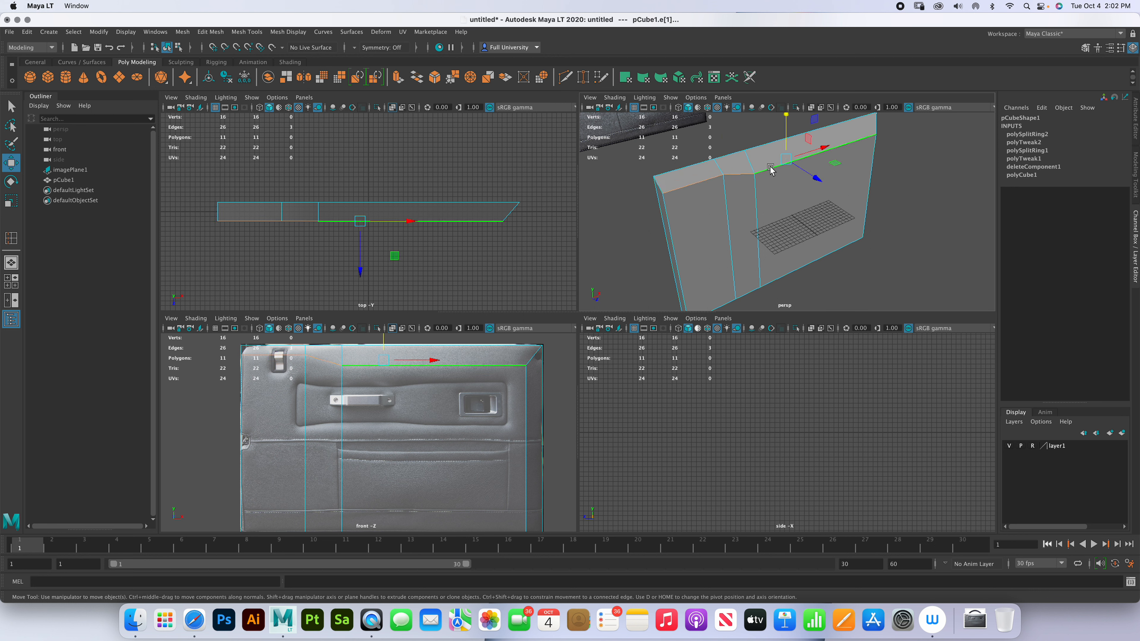
shift+click(659, 185)
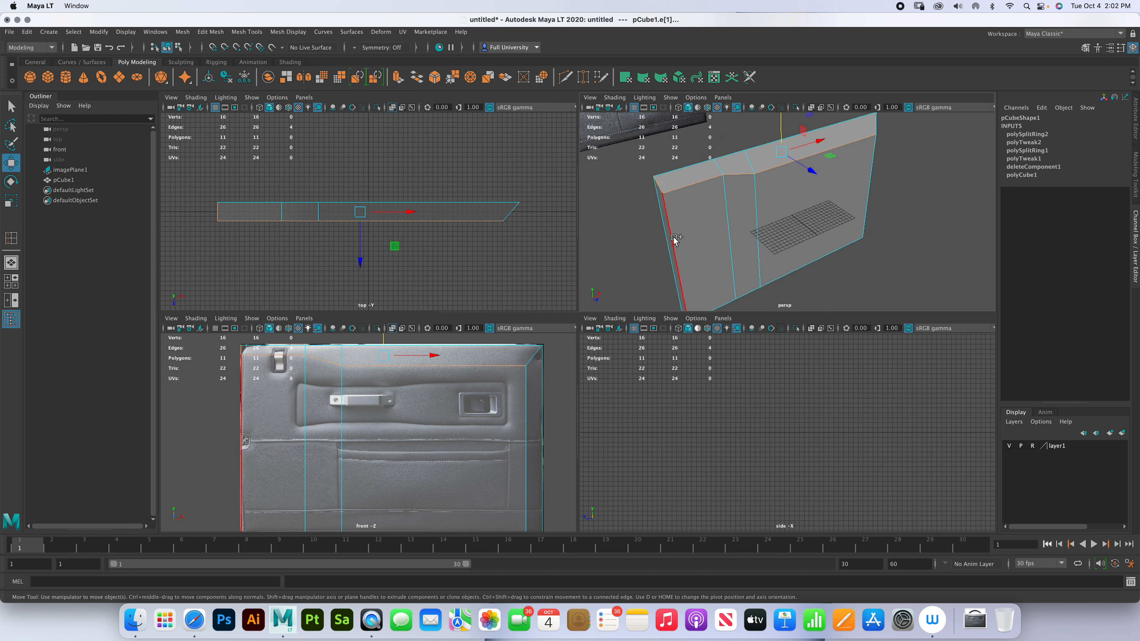
shift+click(674, 241)
- Add the bottom front edges, the right front edge and the remaining sloped corner edges to the selection
alt+drag(706, 249, 702, 203)
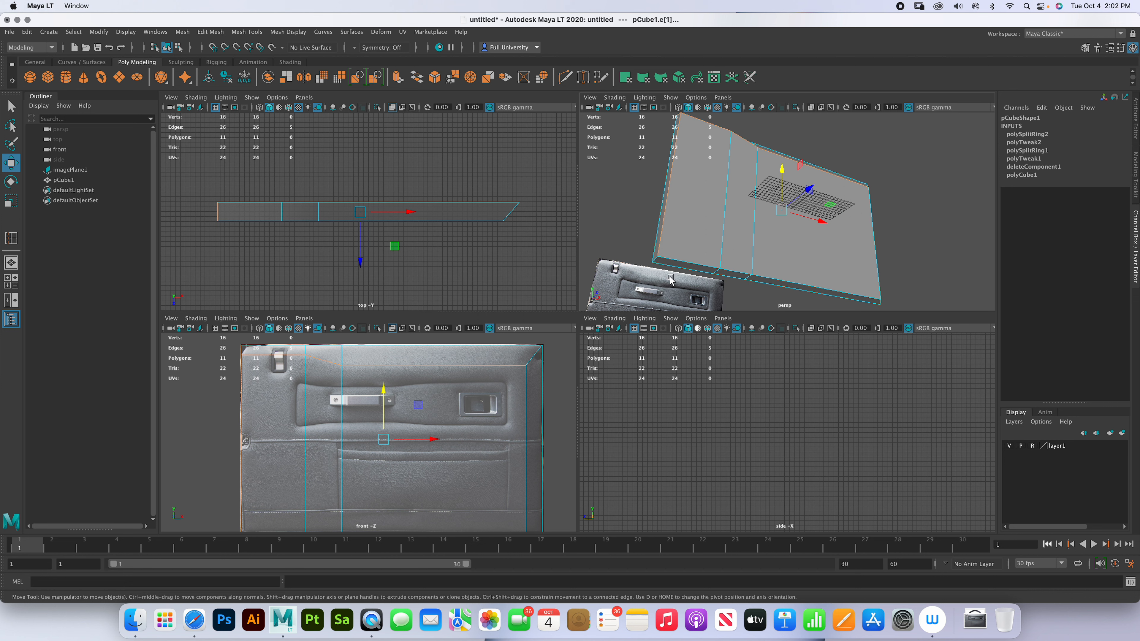
shift+double_click(670, 260)
alt+drag(657, 262, 896, 183)
shift+click(900, 135)
shift+click(890, 133)
shift+click(878, 169)
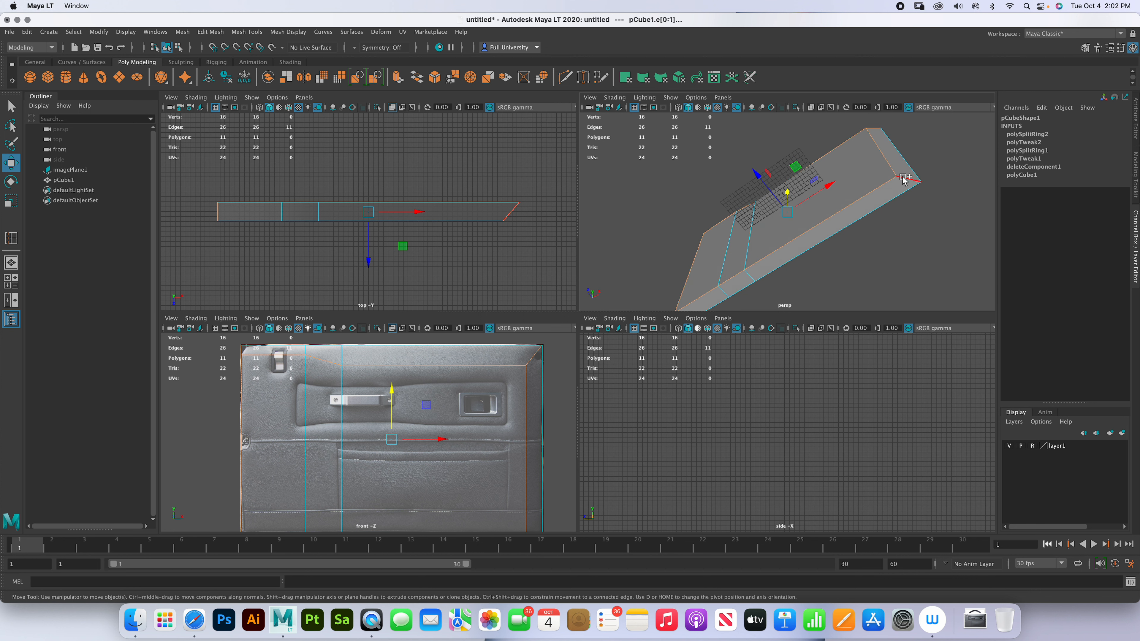
shift+click(902, 178)
alt+drag(847, 188, 705, 203)
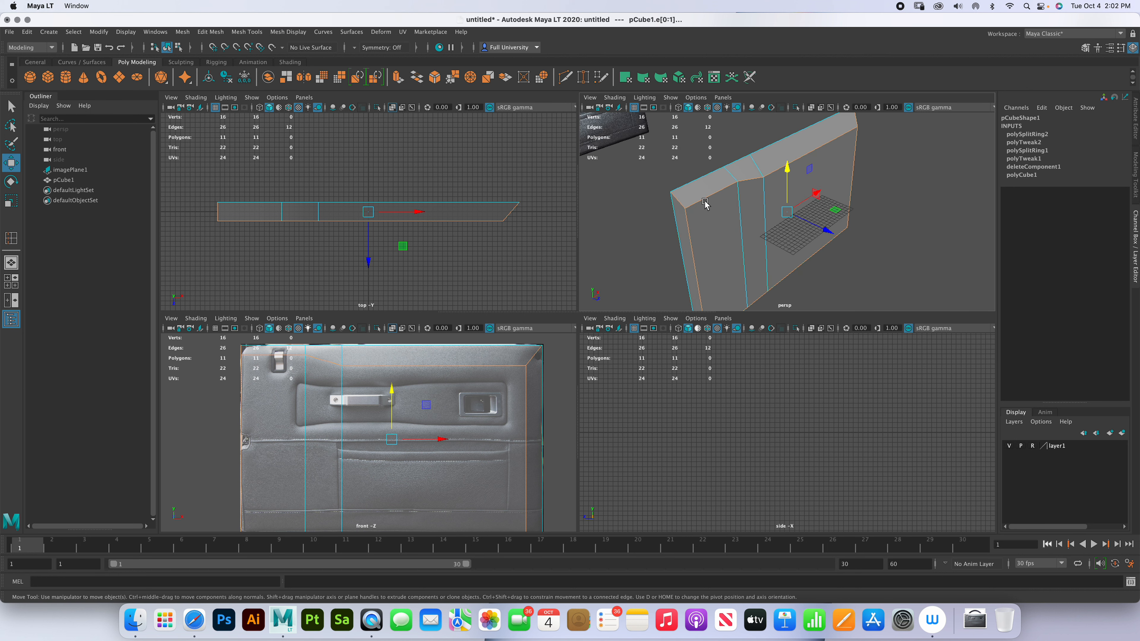
- Bevel the selected border edges with 3 segments and a fraction of about 0.321
shift+right_drag(703, 203, 763, 206)
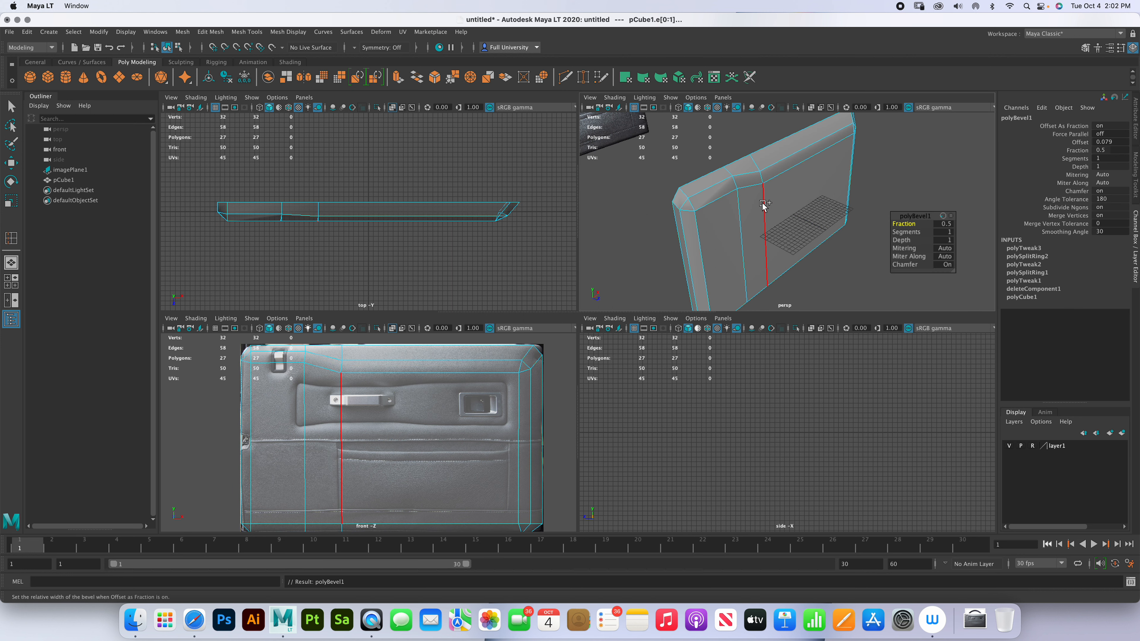
click(916, 236)
drag(911, 234, 1014, 245)
click(903, 224)
drag(903, 224, 809, 218)
- Return to object selection and examine the beveled door block in perspective and against the front reference image
right_click(718, 189)
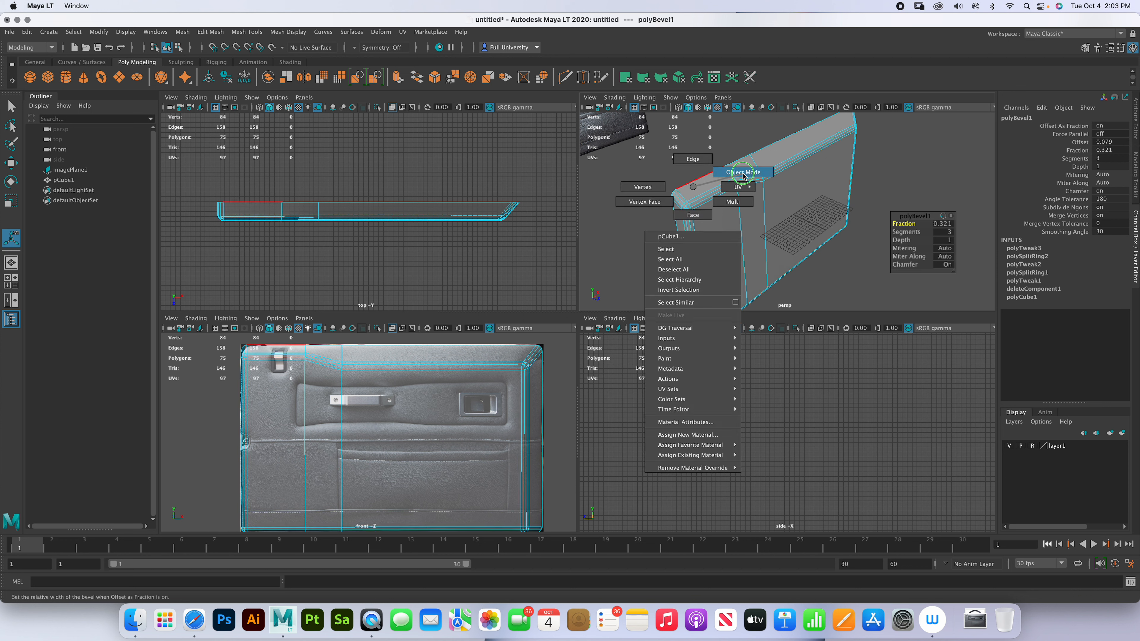
click(911, 164)
alt+drag(900, 180, 792, 203)
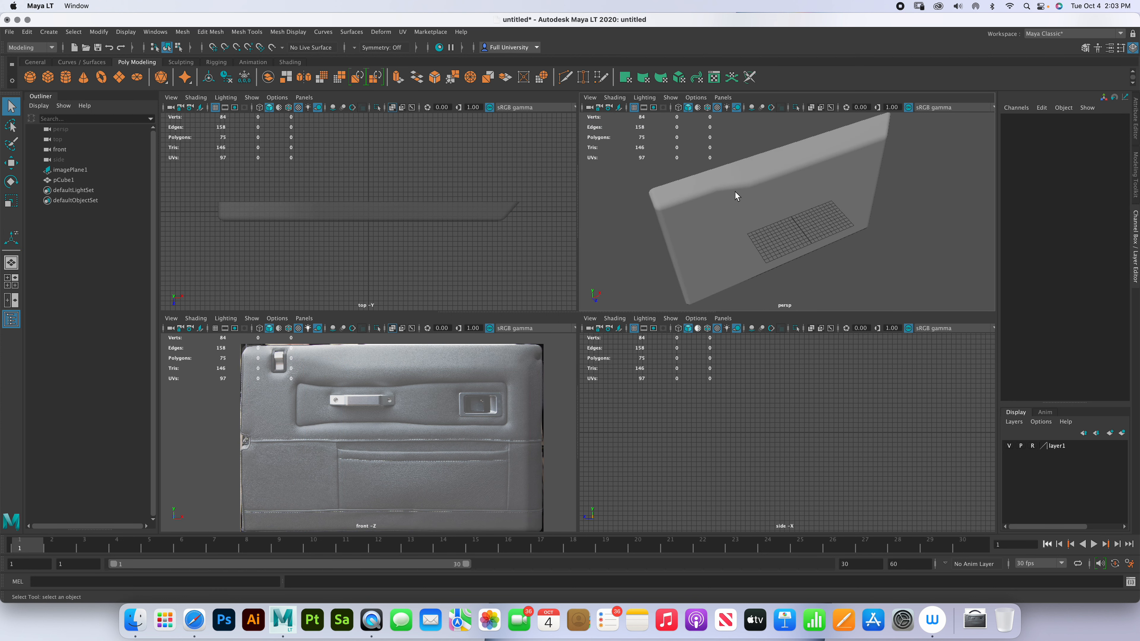
click(755, 193)
key(space)
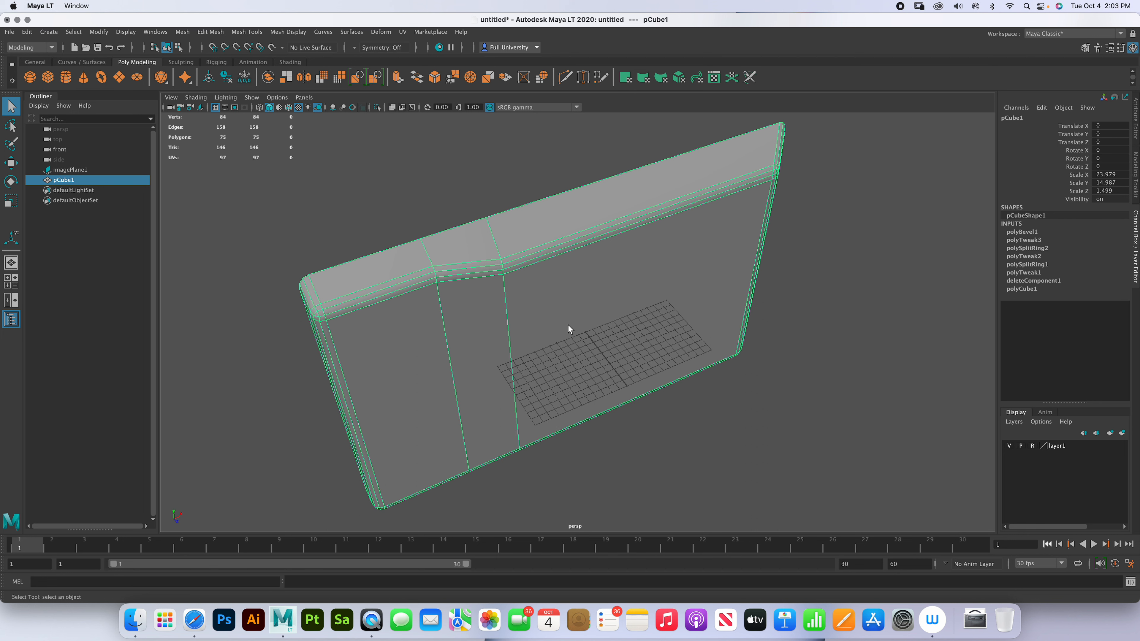
key(space)
key(space)
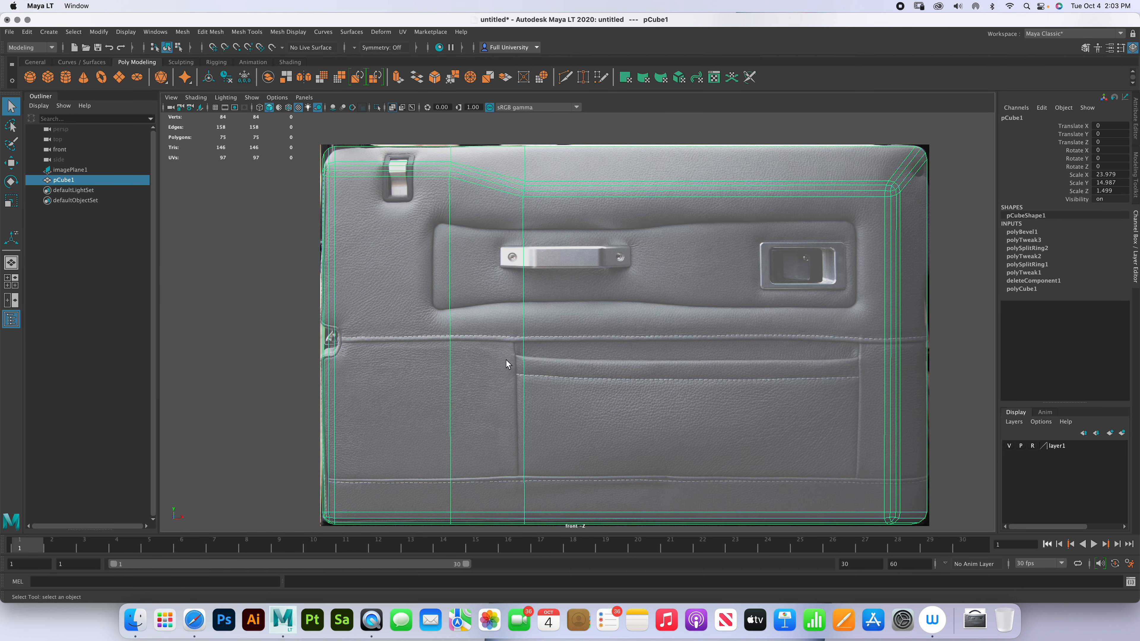
- Insert a horizontal edge loop, flatten it along Y and move it to about Y 4.57, above the handle recess
alt+middle_drag(506, 359, 526, 360)
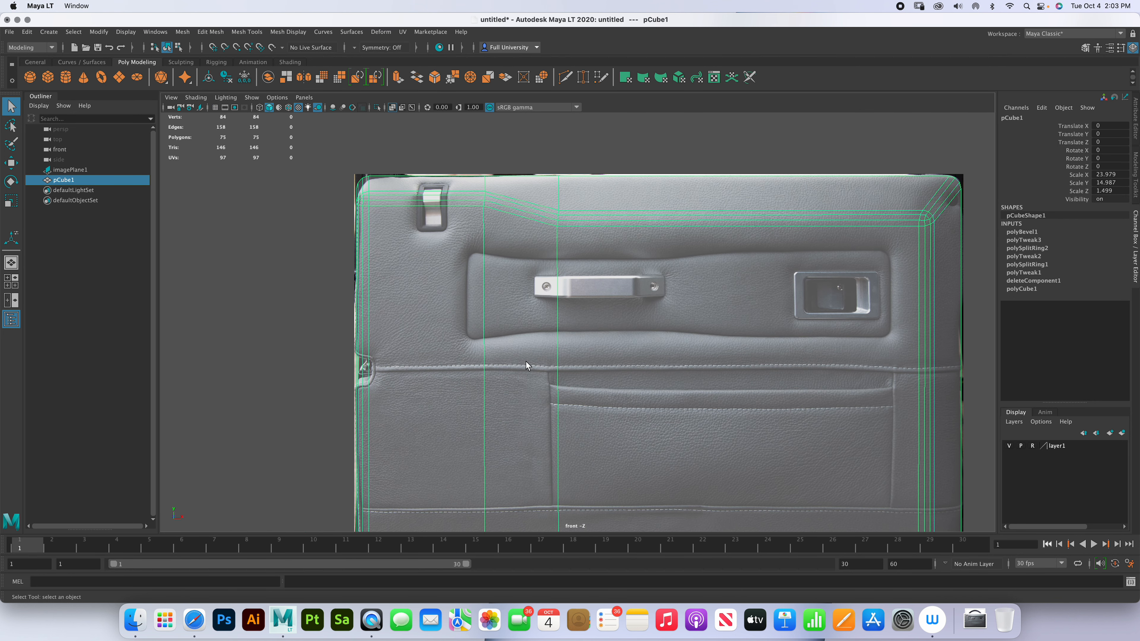
click(247, 32)
click(269, 109)
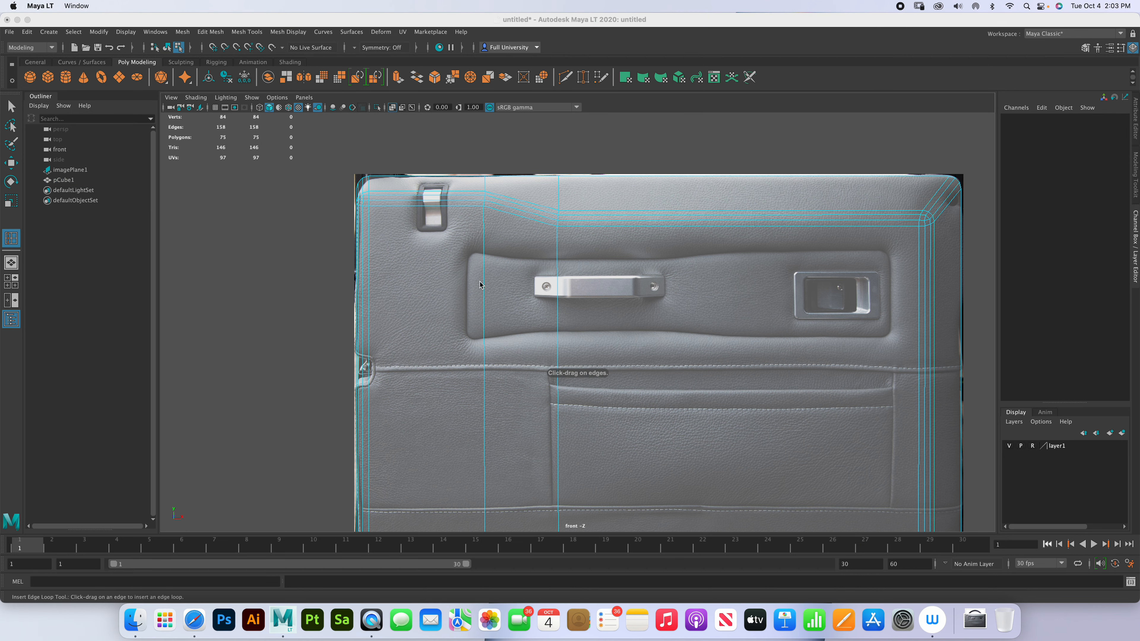
drag(484, 270, 484, 272)
key(r)
drag(656, 231, 661, 306)
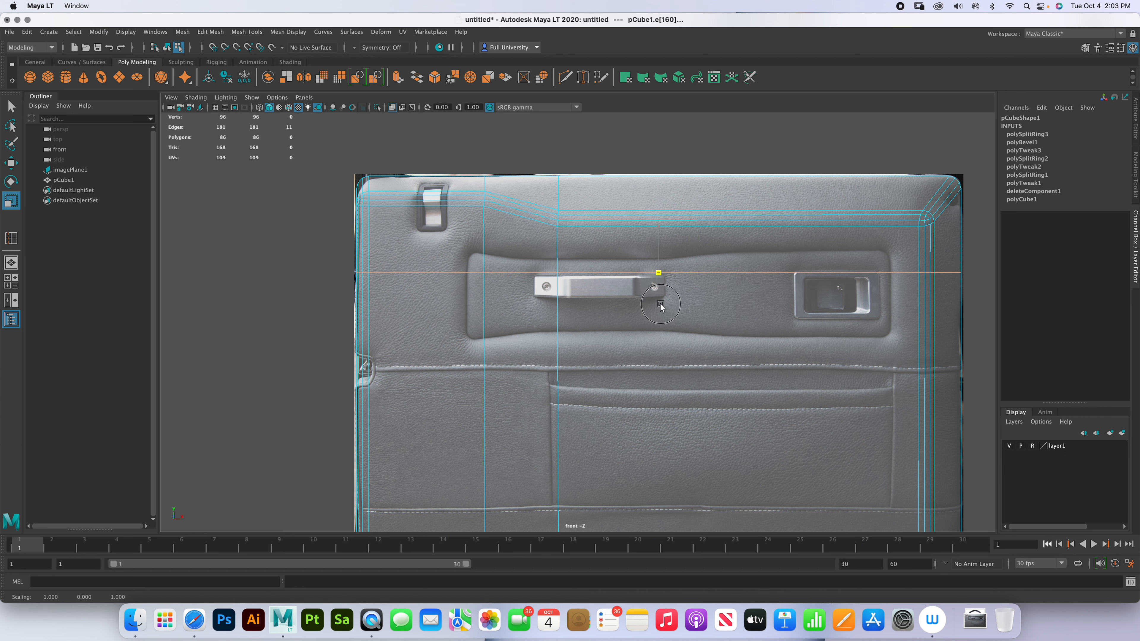
key(w)
drag(658, 226, 659, 203)
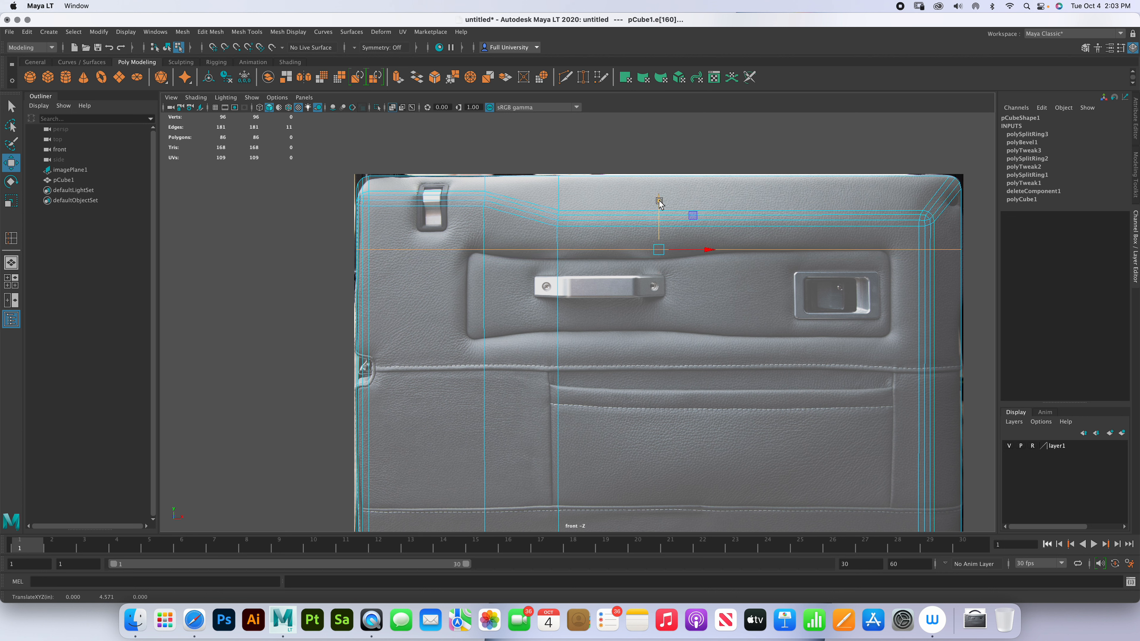
- Insert a vertical edge loop, straighten it along X and move it to about X 9.2 at the recess's right end
click(246, 32)
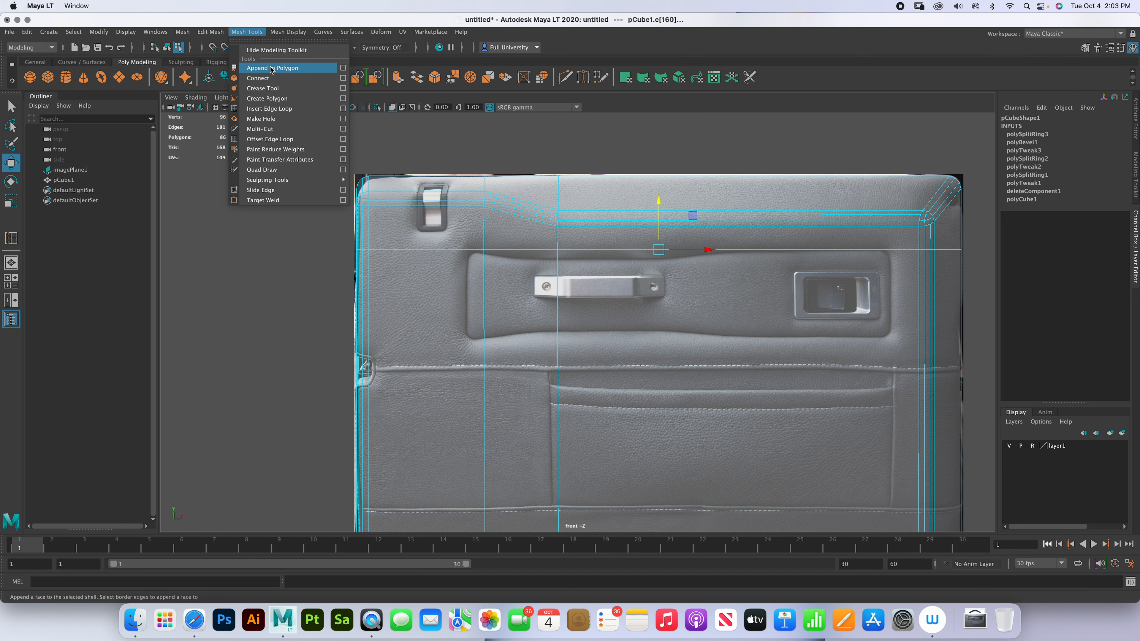
click(287, 21)
click(6, 239)
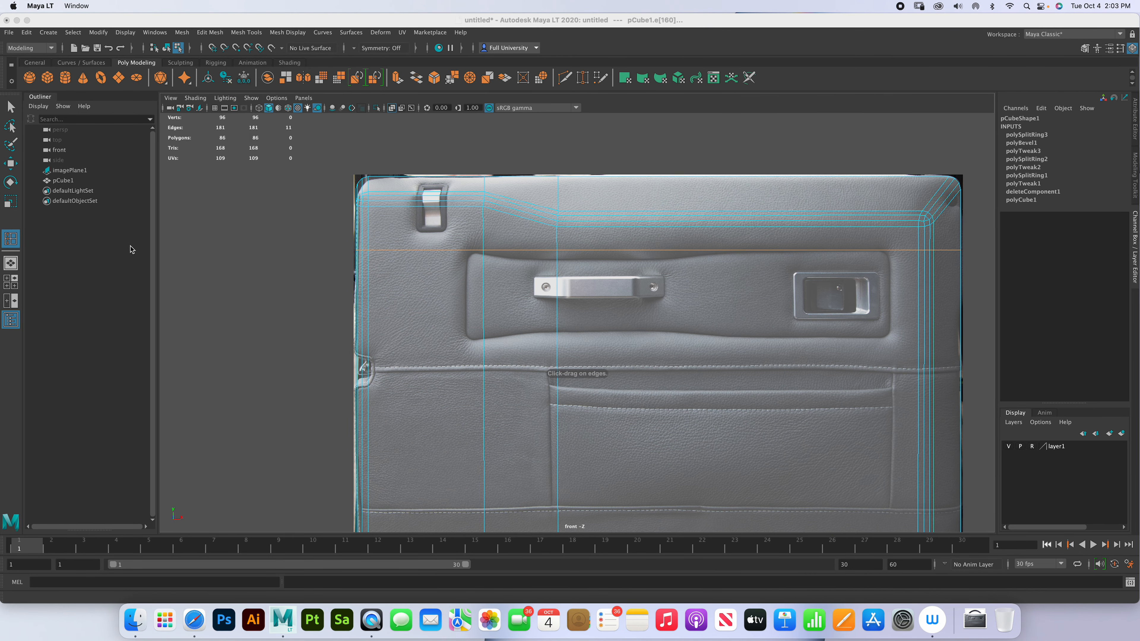
drag(890, 251, 835, 252)
key(r)
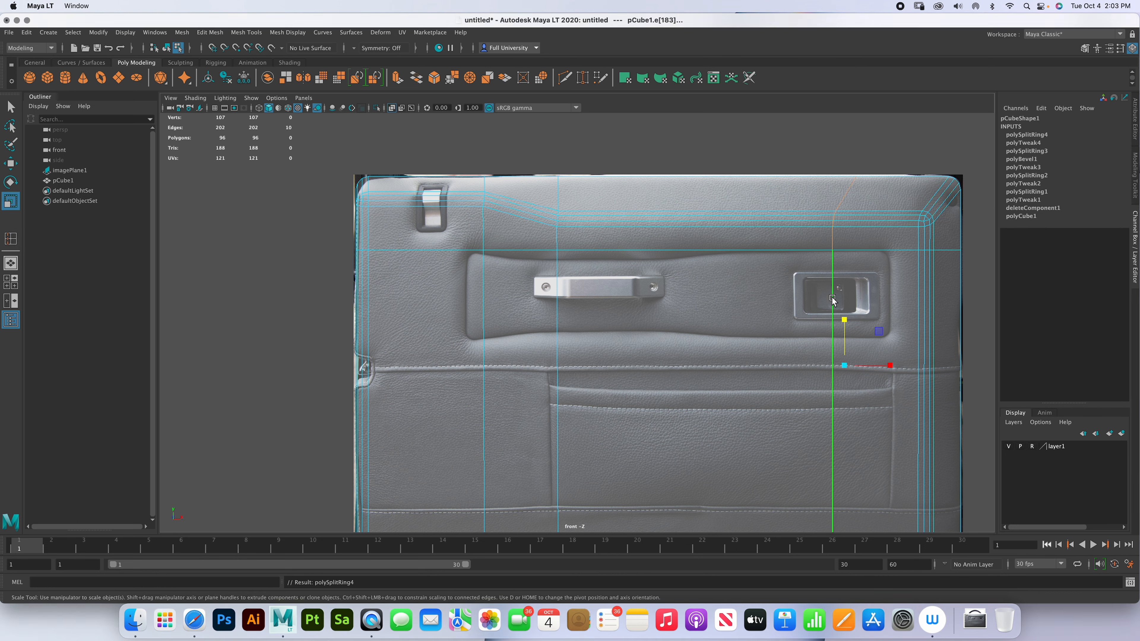
drag(889, 365, 749, 373)
key(w)
drag(893, 366, 941, 378)
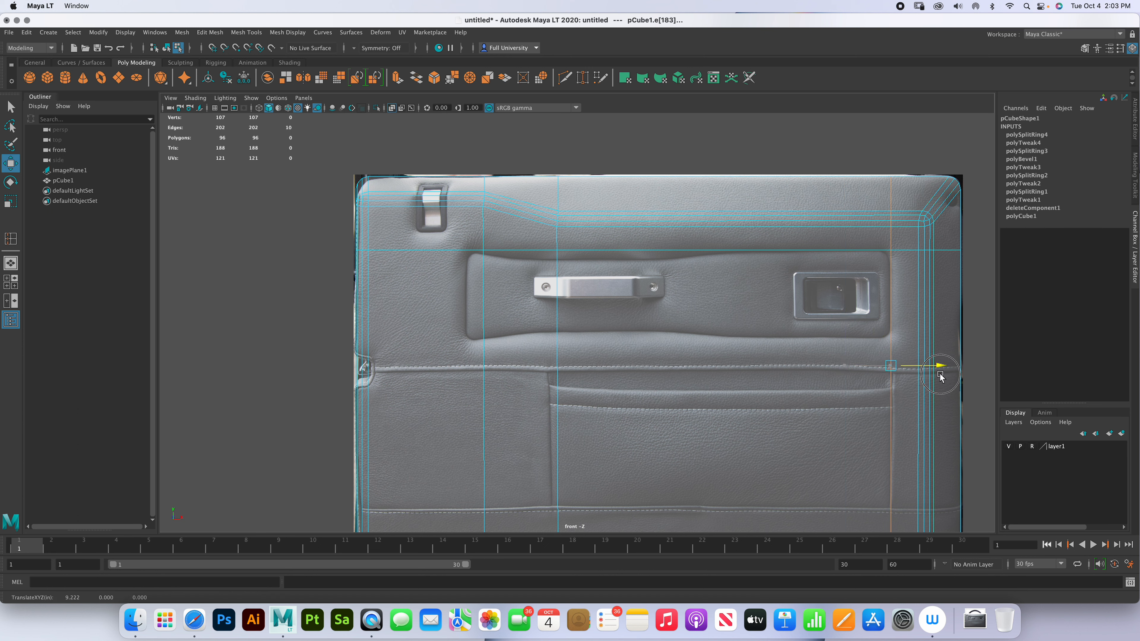
- Insert a horizontal edge loop along the handle recess's lower border and flatten it along Y
alt+middle_drag(524, 277, 534, 244)
click(246, 33)
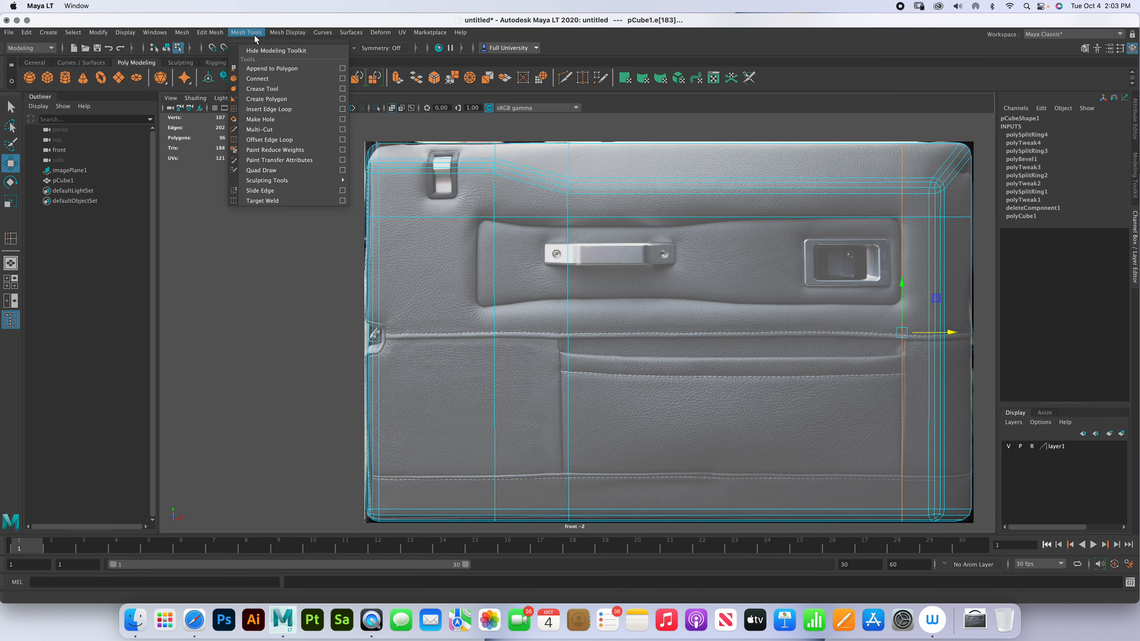
click(8, 238)
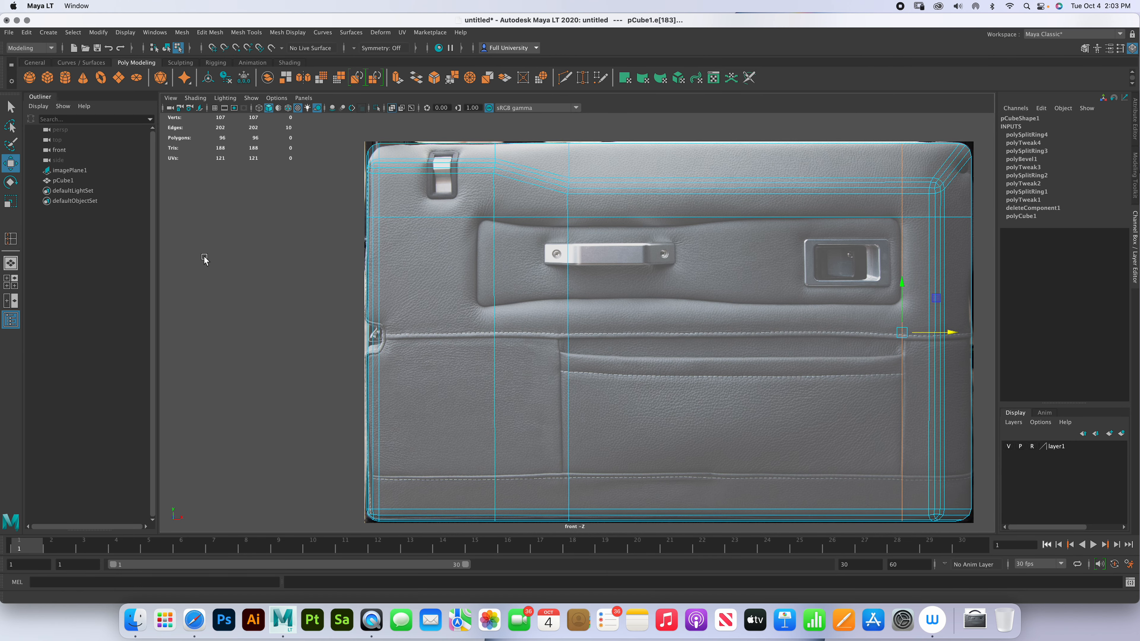
click(10, 238)
drag(902, 306, 901, 305)
key(r)
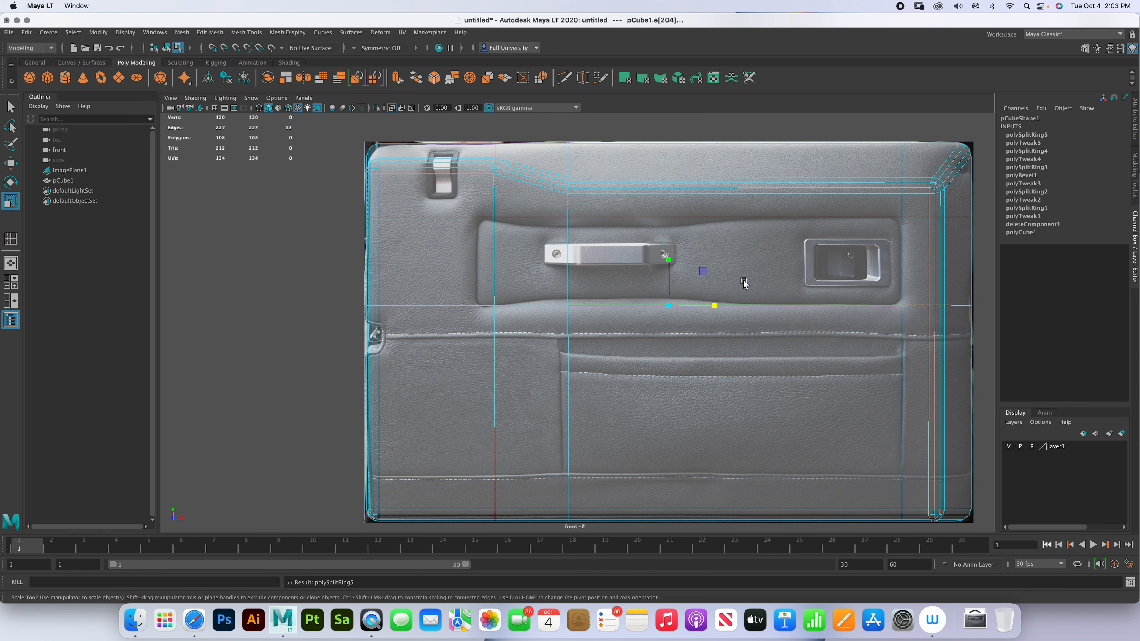
drag(665, 261, 690, 375)
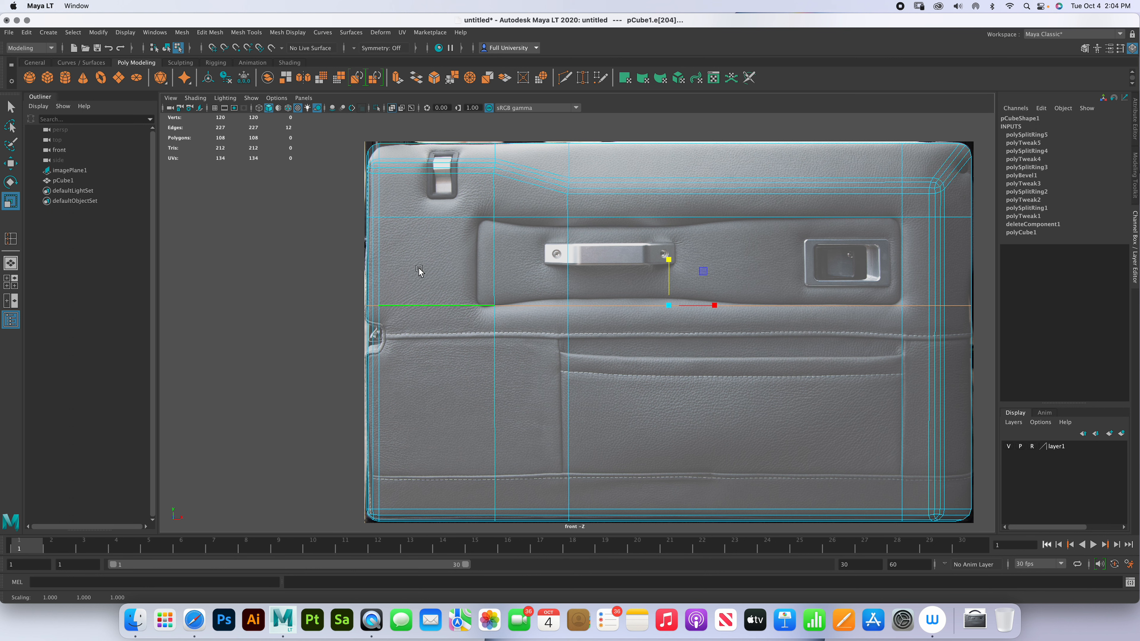
- Move the left vertical loop's vertices below the top bevel to about X -7.56, matching the recess's left end
right_drag(521, 333, 495, 338)
alt+middle_drag(495, 337, 534, 316)
key(w)
drag(571, 503, 499, 176)
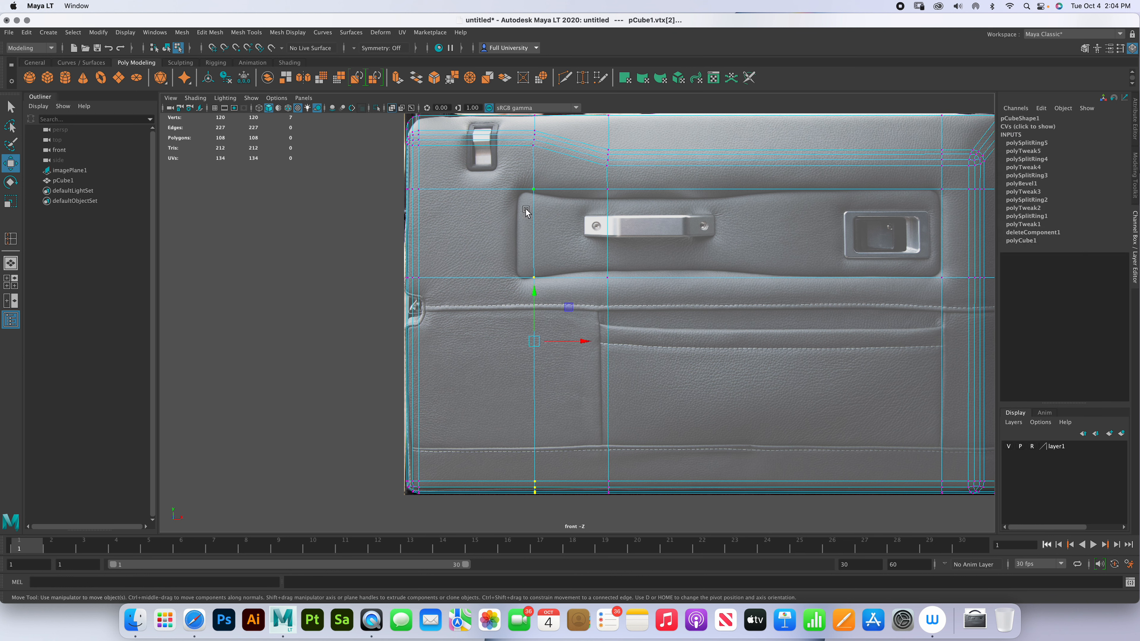
drag(584, 340, 568, 342)
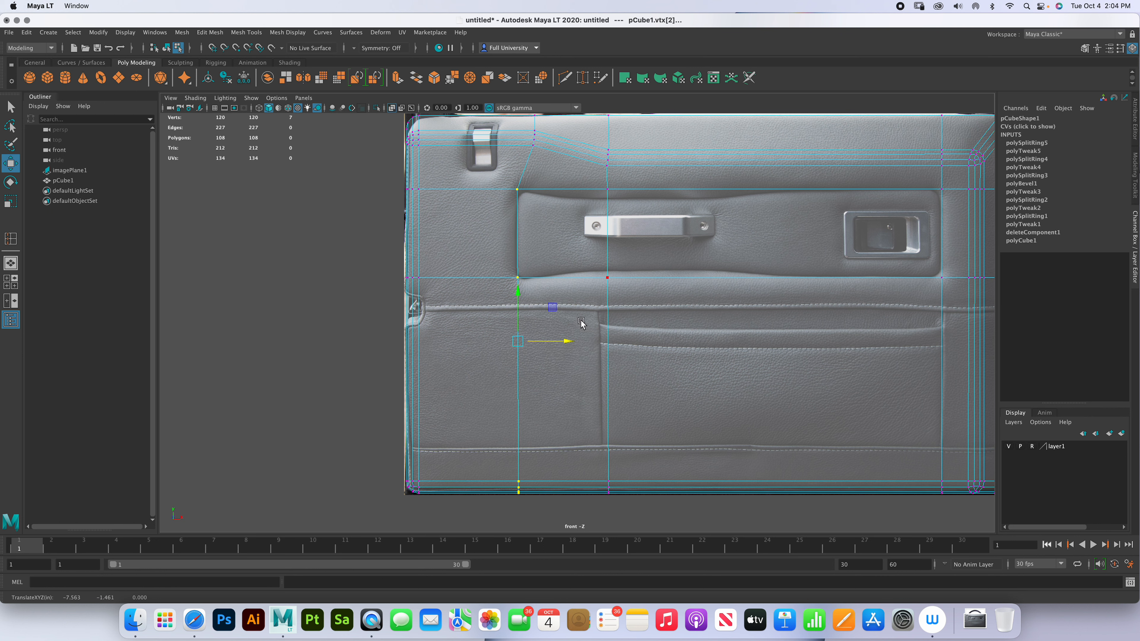
drag(591, 179, 666, 509)
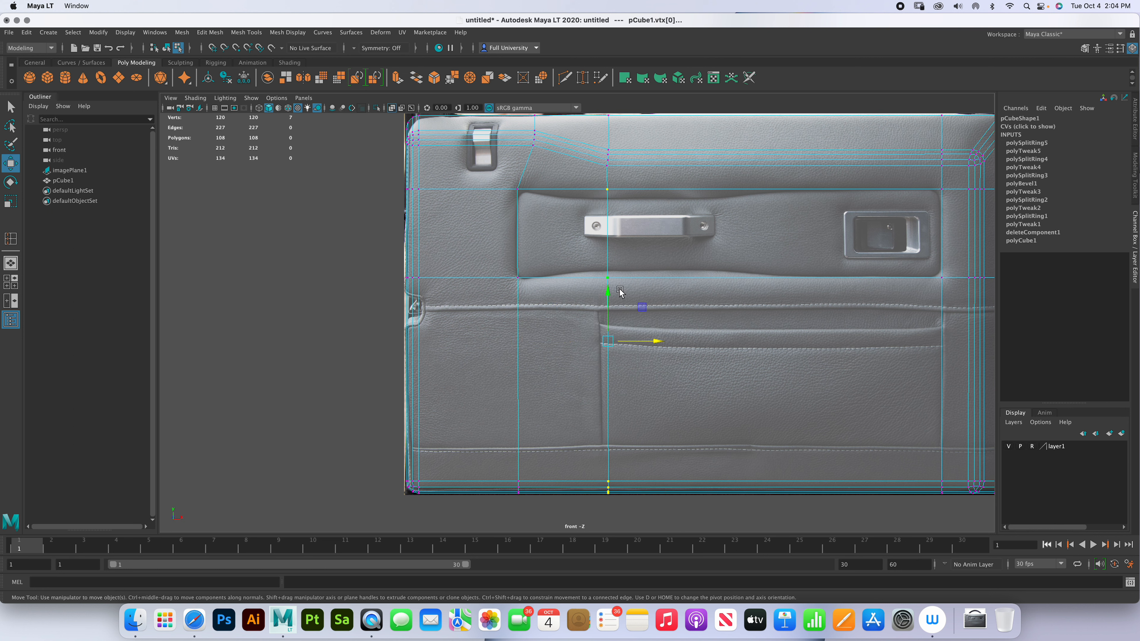
- Insert a vertical edge loop just left of the handle, straighten it along X and move it to about X -5.33
click(10, 238)
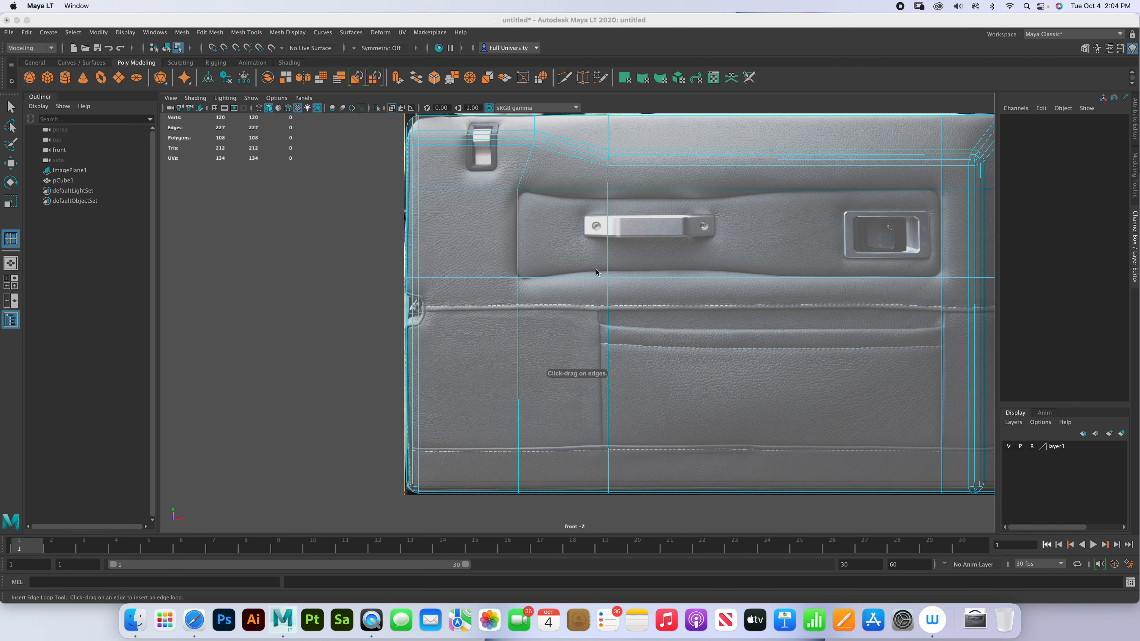
drag(578, 277, 571, 273)
key(r)
mouse_move(622, 304)
mouse_down()
mouse_move(577, 304)
mouse_move(623, 305)
mouse_up()
key(w)
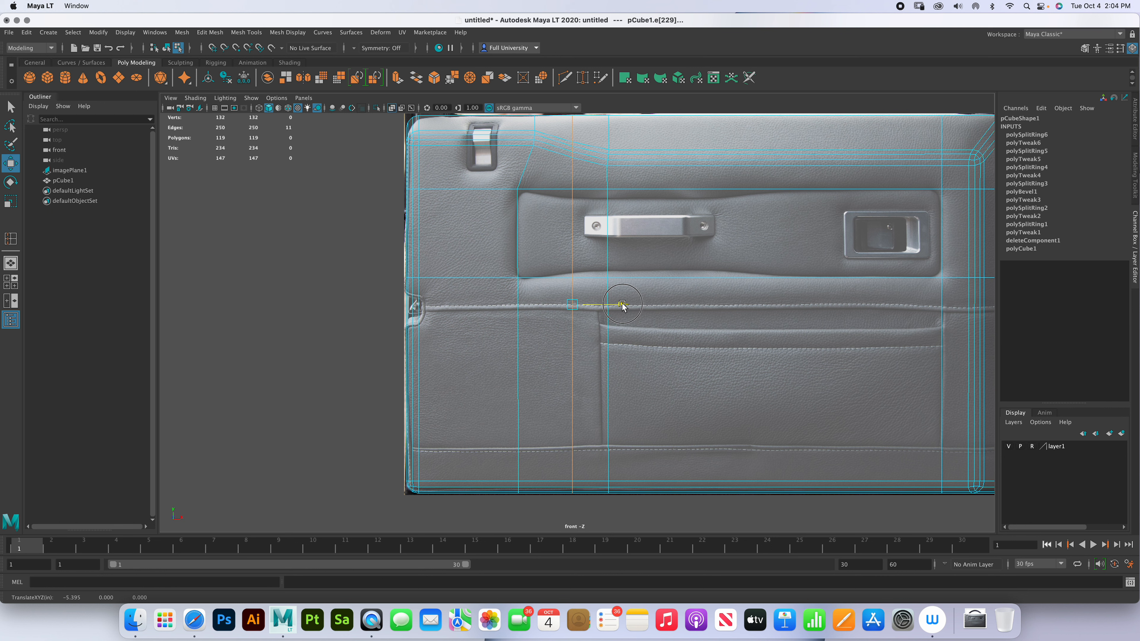
drag(622, 306, 624, 306)
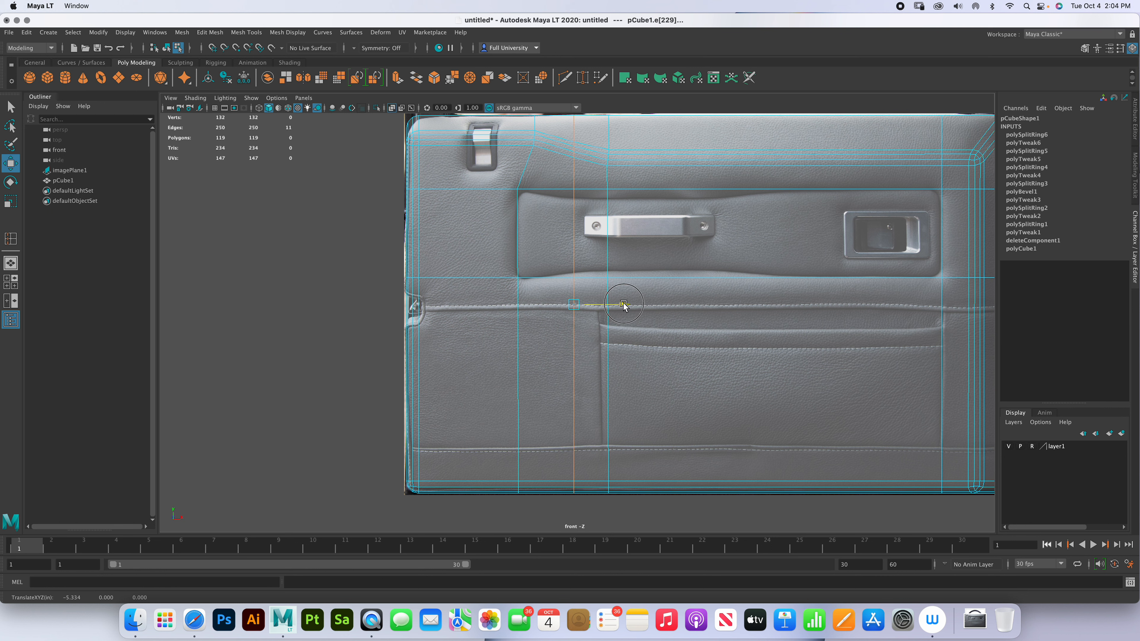
- Lower the two vertices on the recess's upper border near the handle's left end to about Y 4.23
right_drag(598, 292, 558, 182)
drag(558, 180, 624, 207)
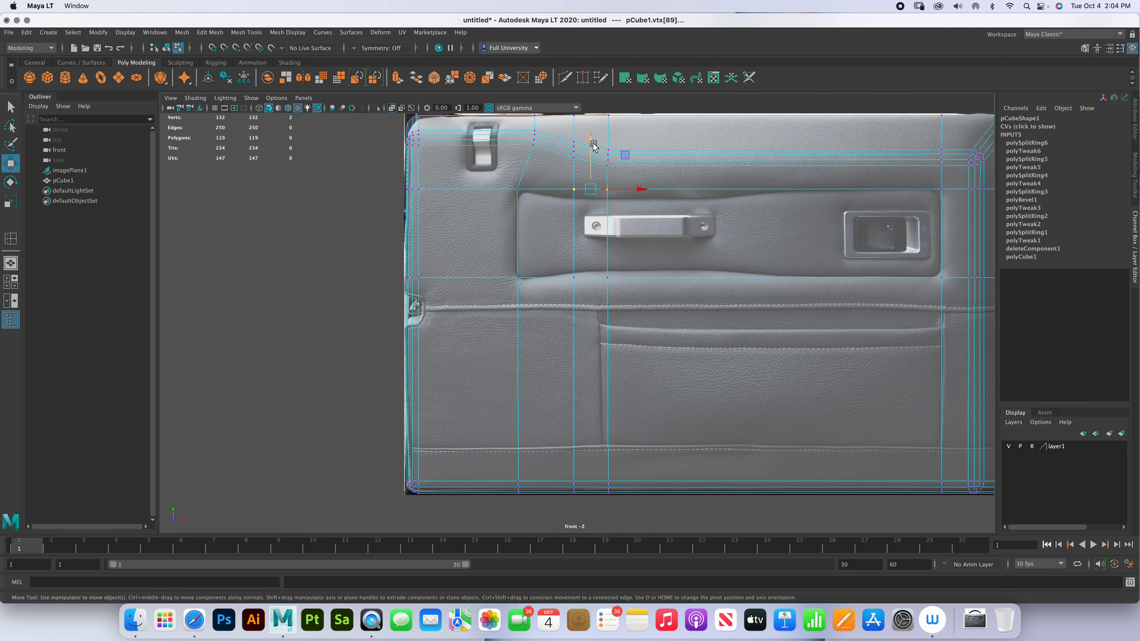
drag(591, 142, 592, 153)
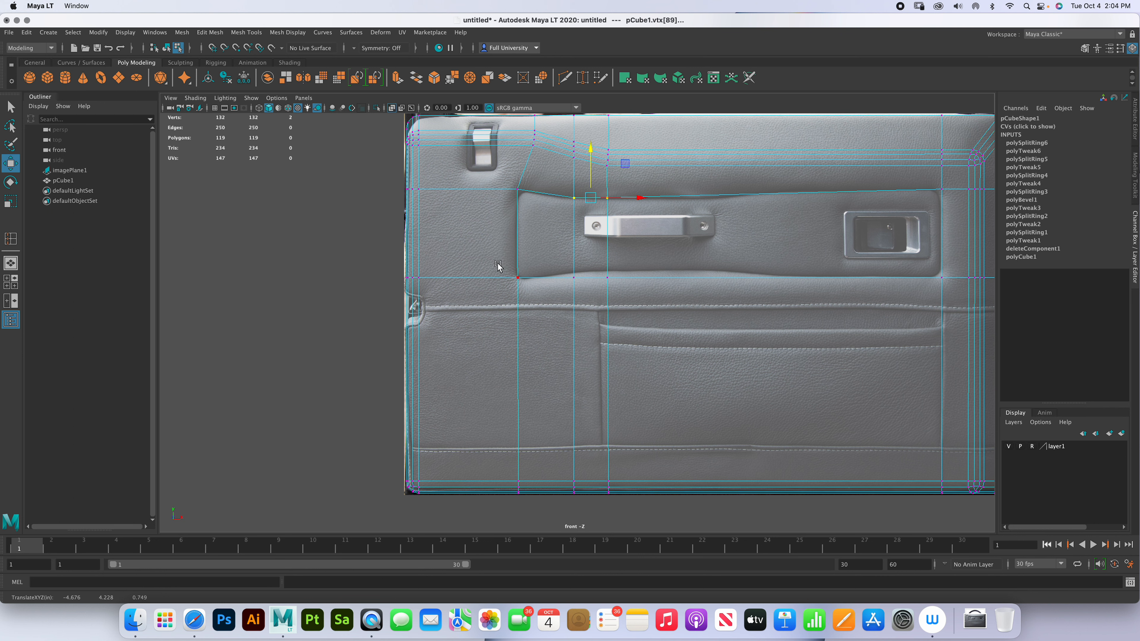
- Select the whole vertex row along the recess's lower border and lower it to about Y 0.99
drag(382, 272, 647, 282)
drag(371, 255, 991, 291)
alt+middle_drag(927, 285, 850, 289)
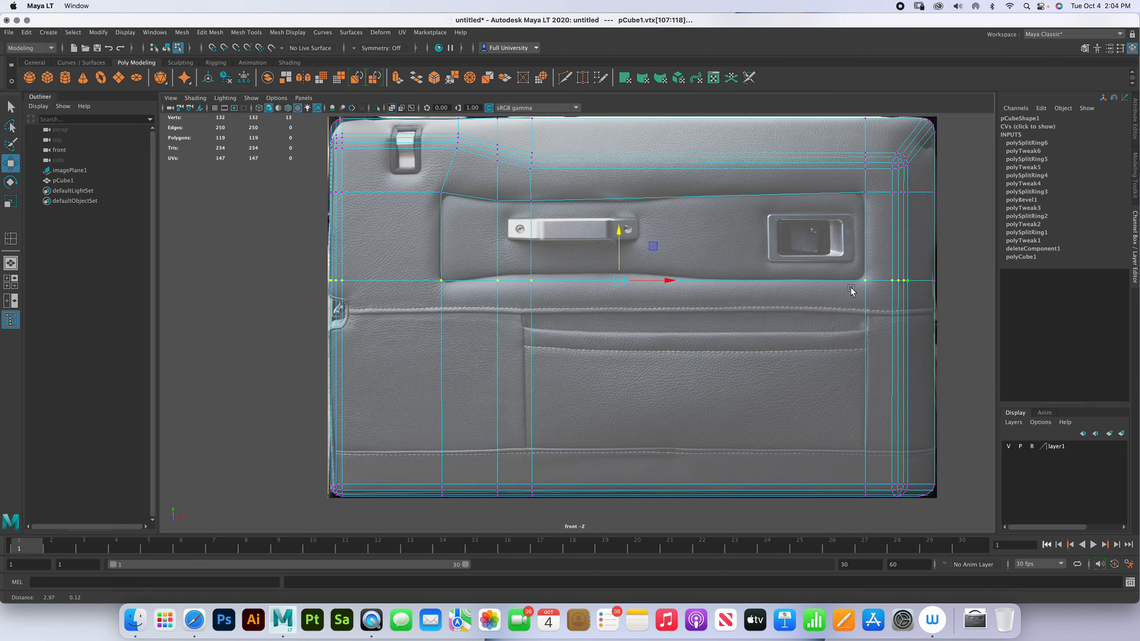
drag(941, 290, 265, 256)
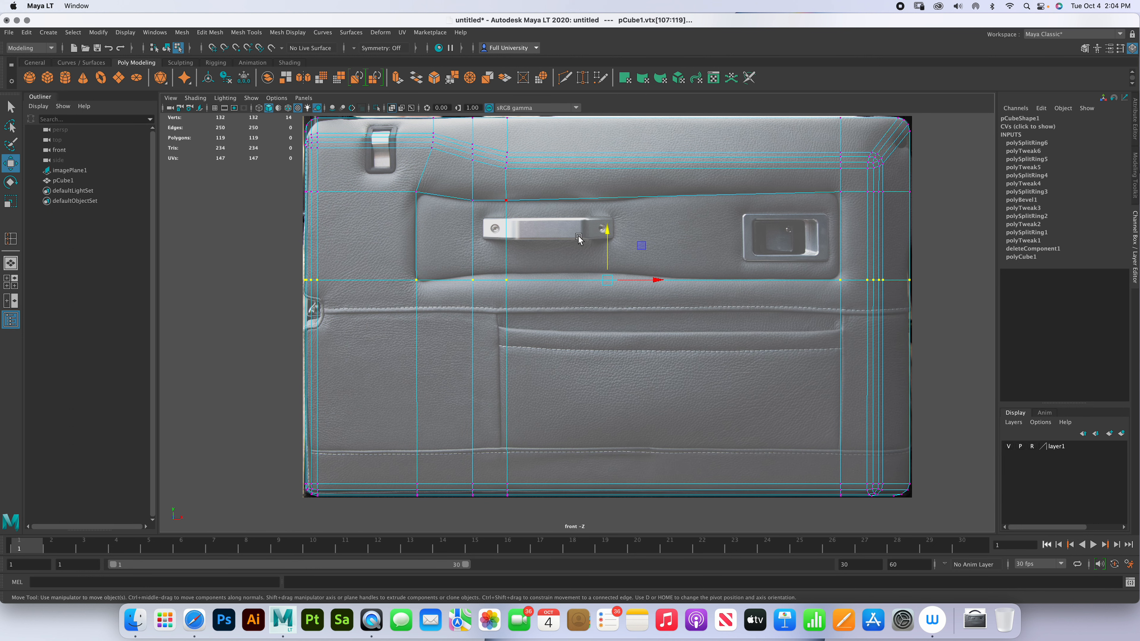
drag(611, 232, 610, 235)
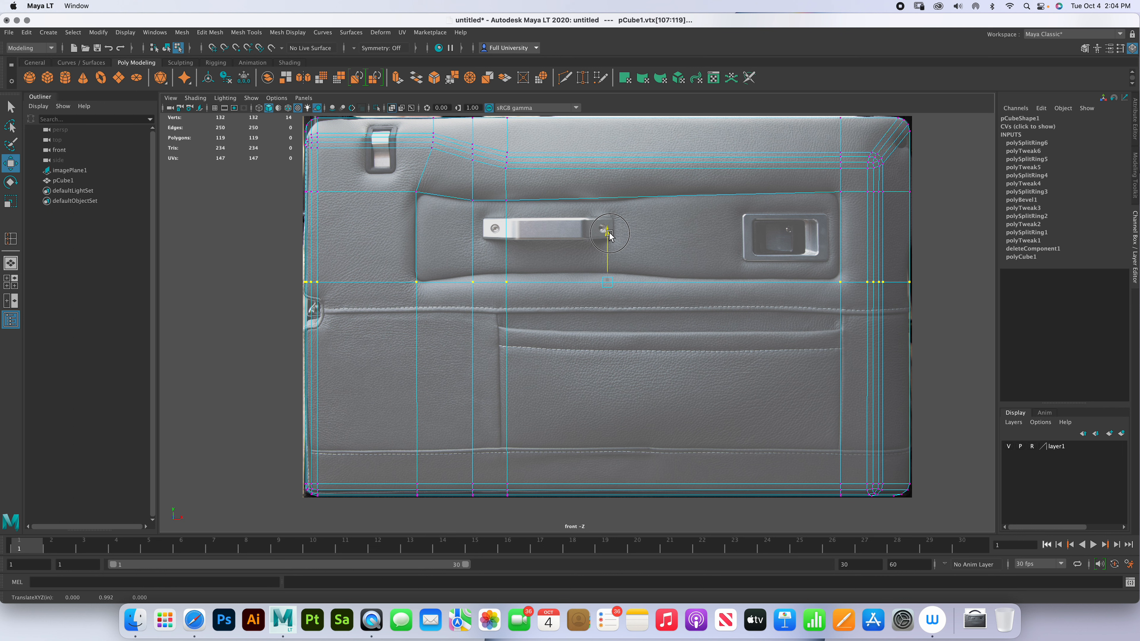
- Raise the two vertices on the recess's lower border near the handle's left end to about Y 1.24
drag(461, 274, 524, 287)
drag(491, 234, 493, 230)
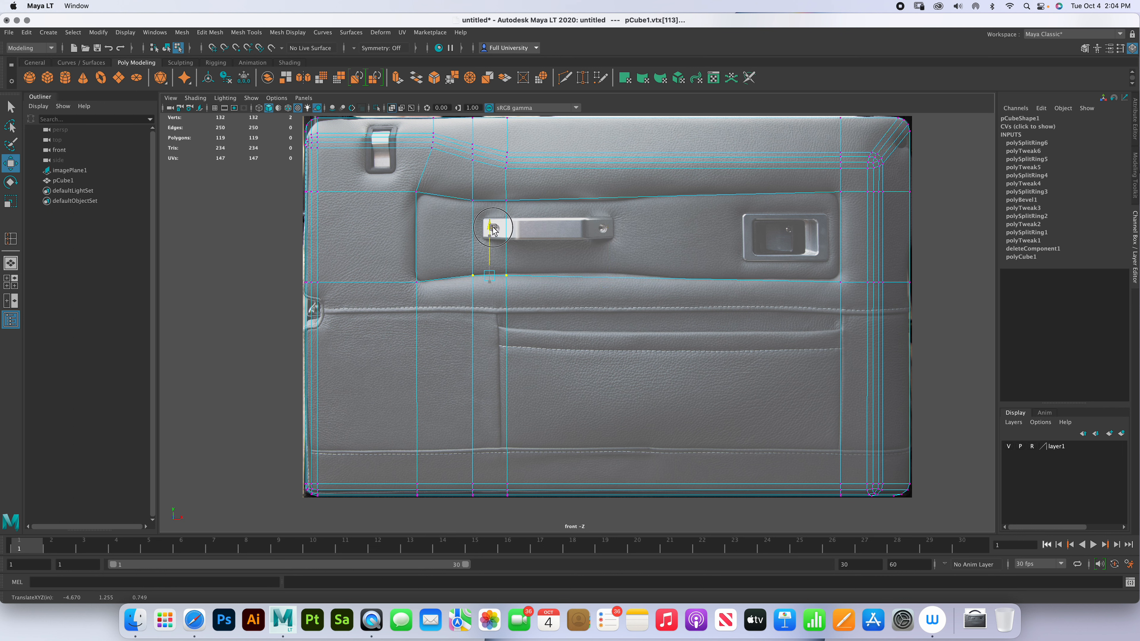
drag(518, 287, 499, 270)
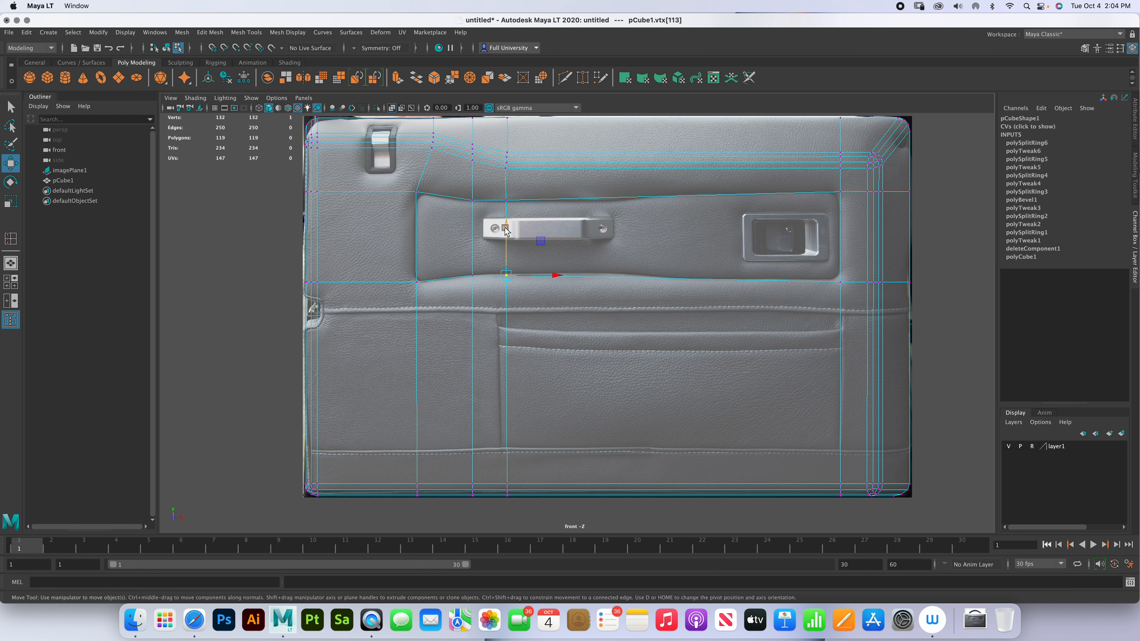
- Lower the recess's upper-border vertex at the handle's left end to about Y 4.19, and nudge down the vertices from there to the panel's left edge
click(506, 200)
drag(506, 156, 503, 161)
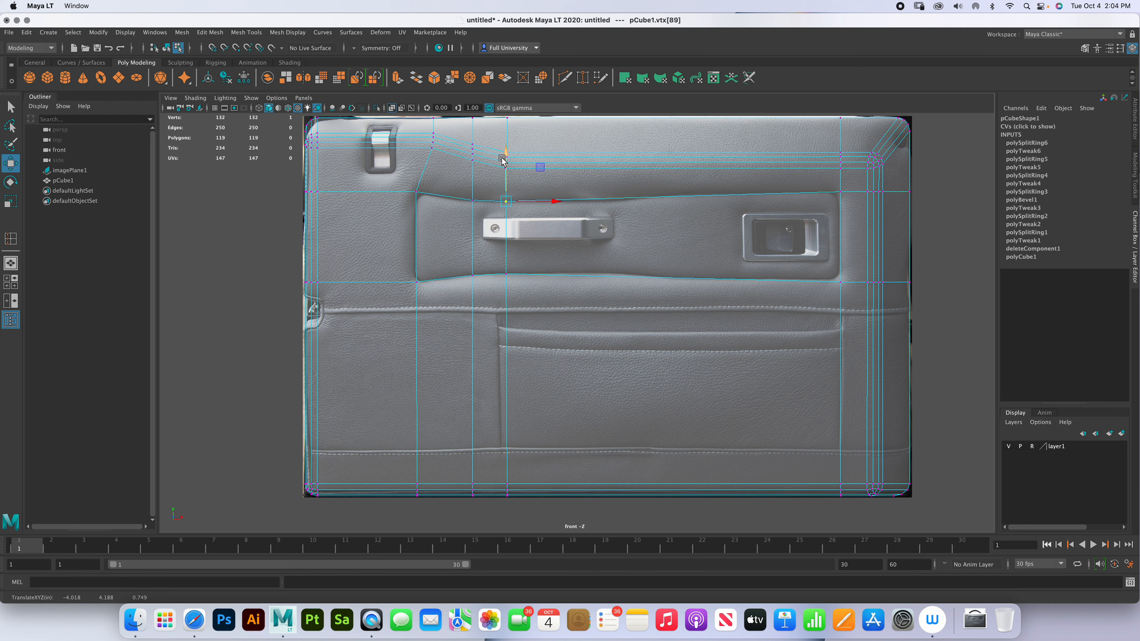
shift+click(416, 191)
drag(445, 151, 445, 152)
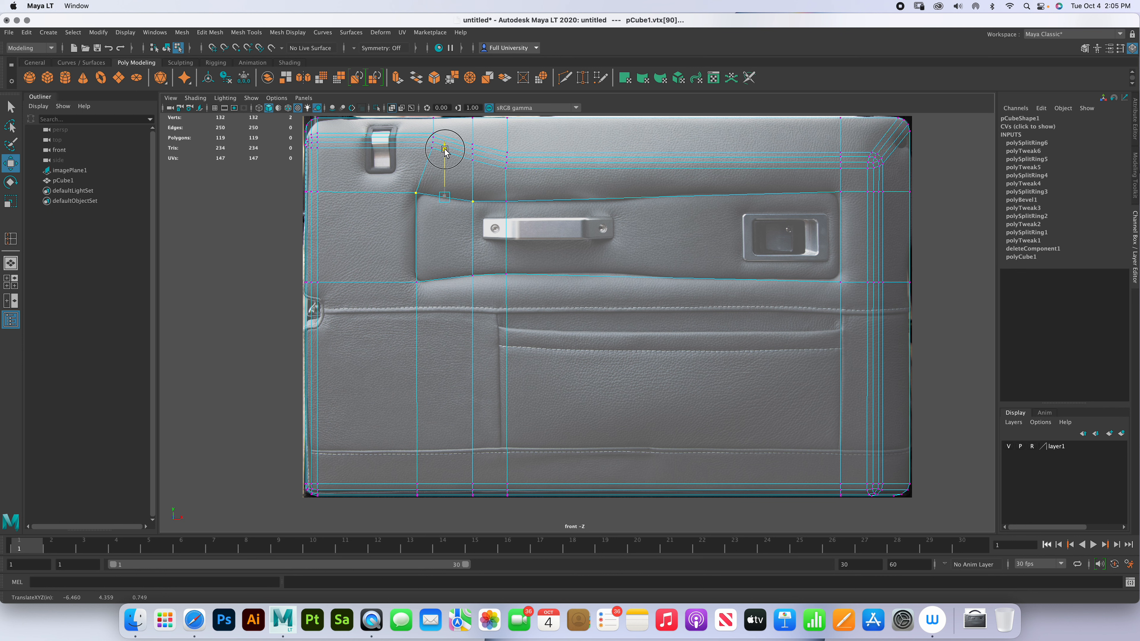
shift+drag(299, 183, 345, 200)
drag(390, 149, 390, 150)
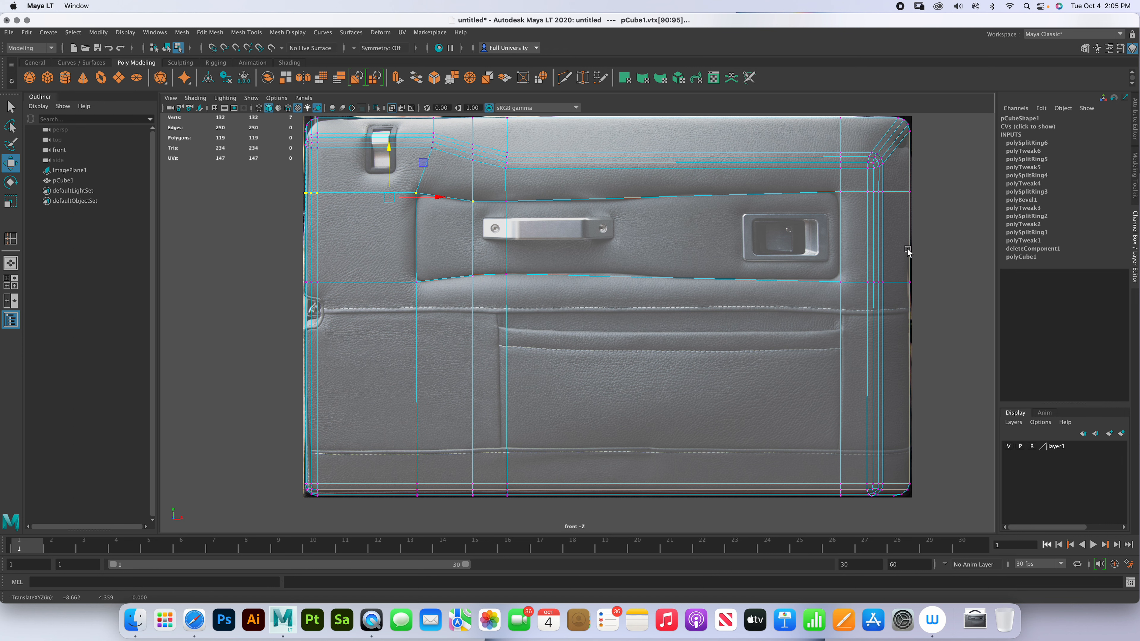
- Insert a vertical edge loop to the right of the handle where the recess border bends, and flatten it along X
click(9, 241)
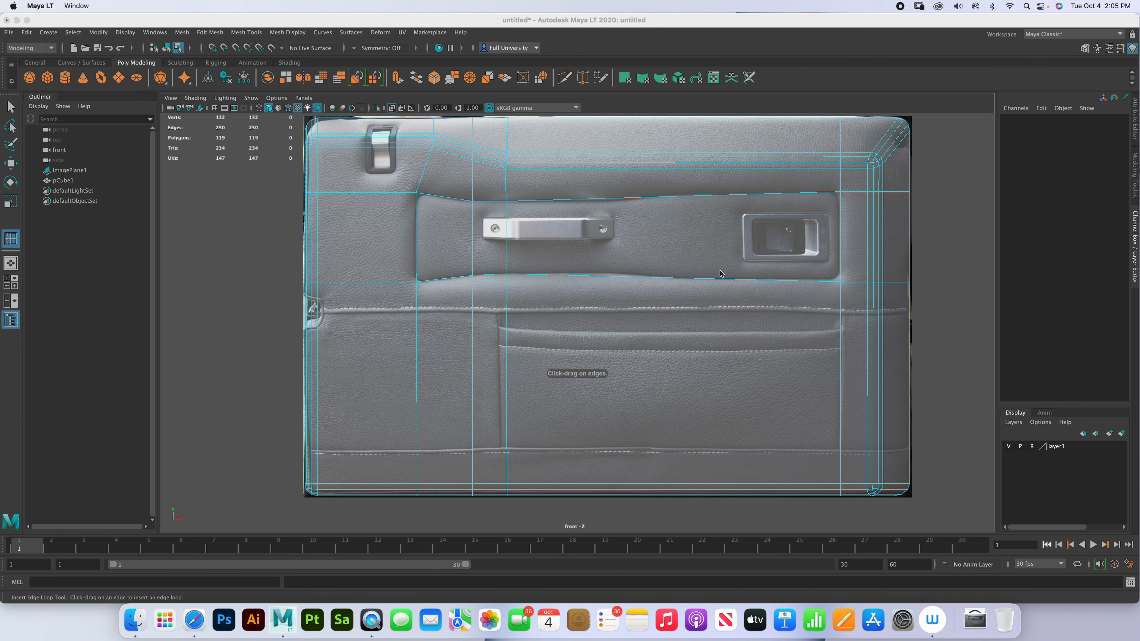
drag(651, 277, 650, 277)
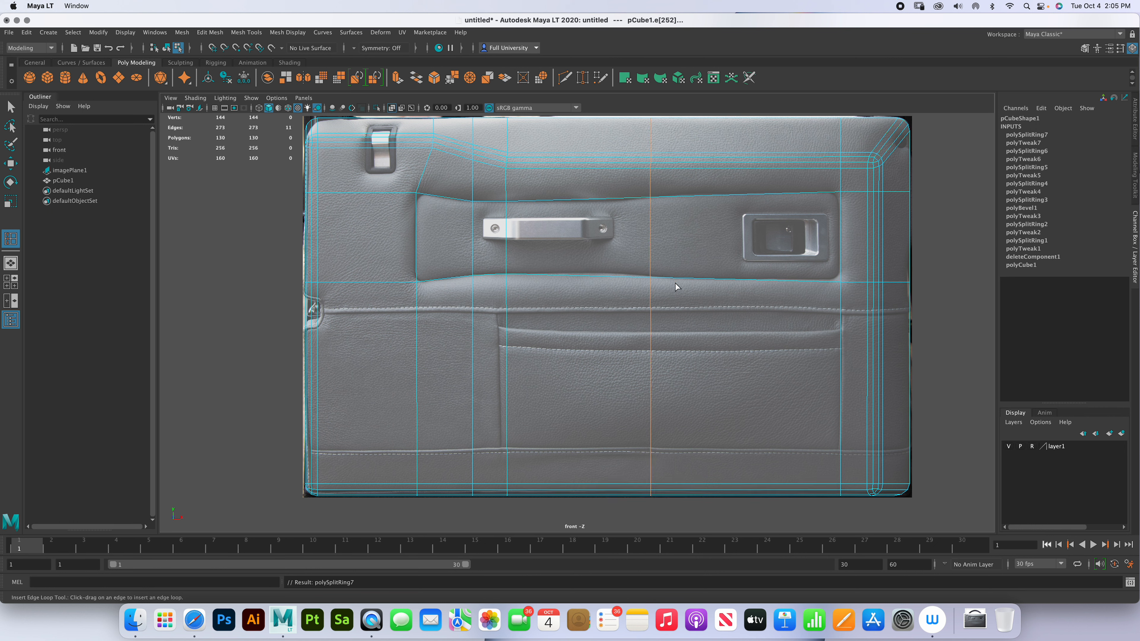
key(r)
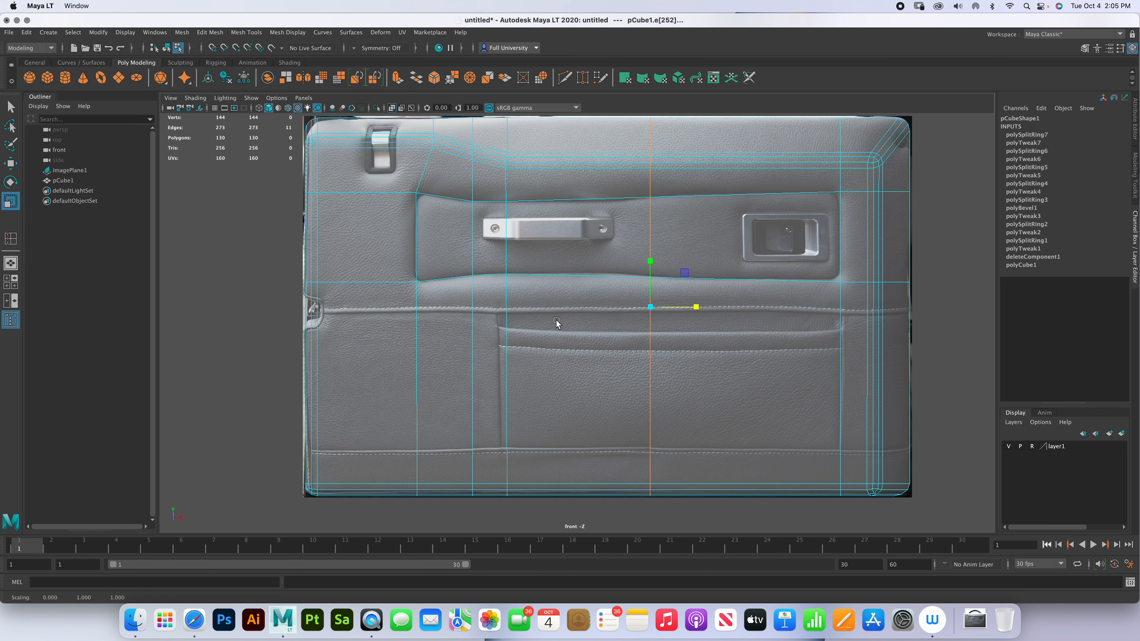
- Insert another vertical edge loop at the handle's right end and switch the mesh to vertex selection
key(y)
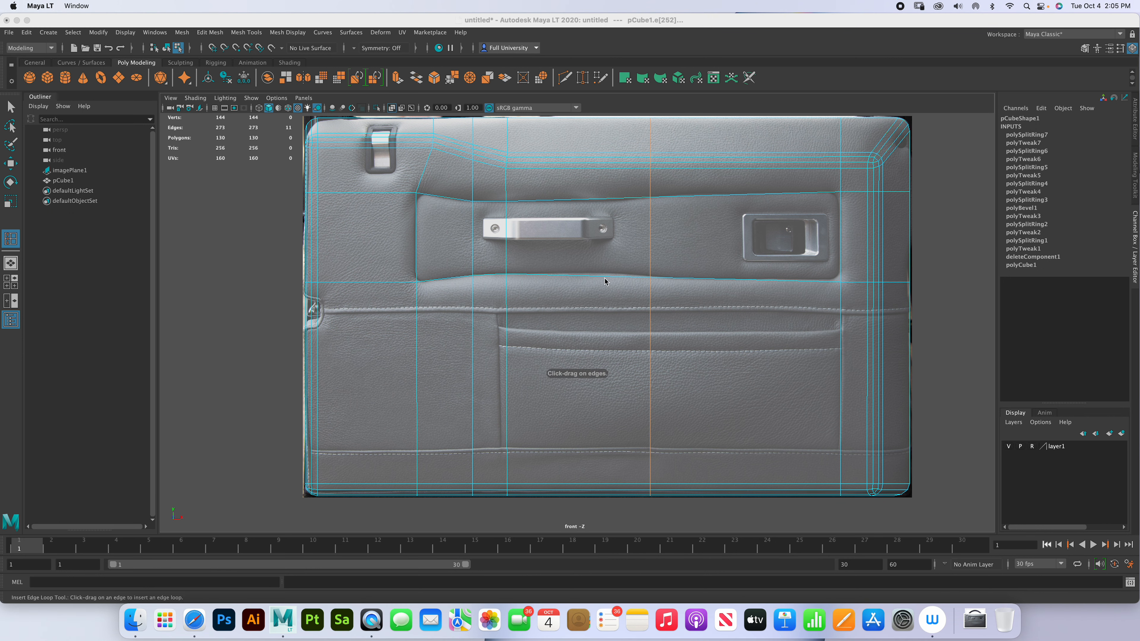
drag(611, 274, 610, 275)
right_drag(611, 242, 580, 247)
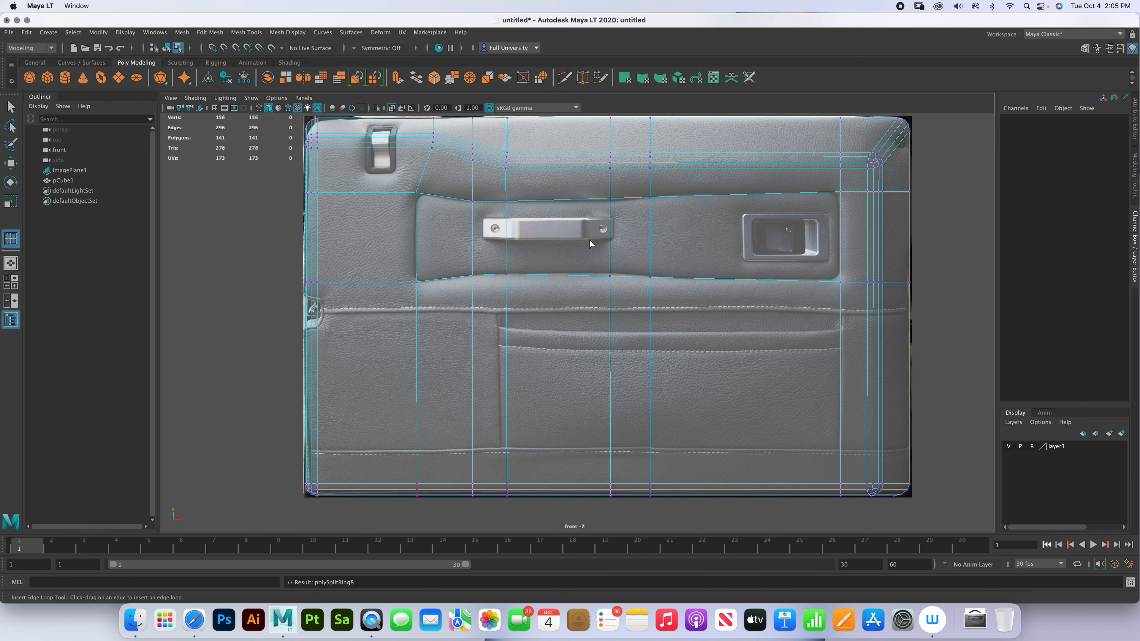
- Fit the new loop to the recess by lowering its upper-border vertex slightly and raising its lower-border vertex to about Y 1.36
key(w)
click(610, 198)
drag(610, 149, 610, 151)
click(614, 276)
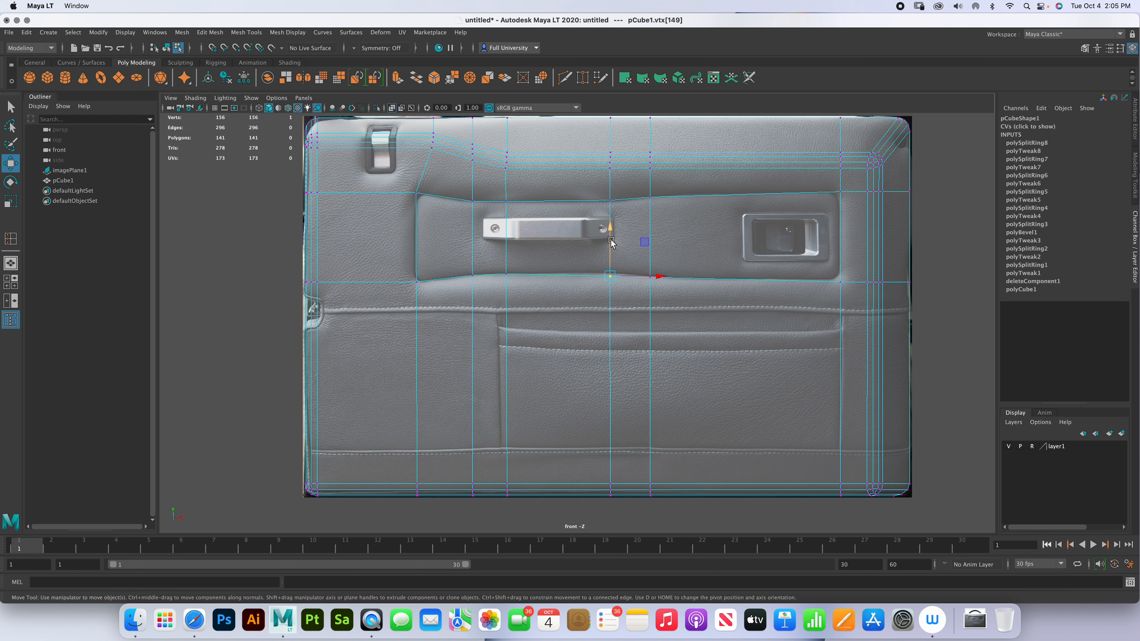
drag(611, 230, 611, 228)
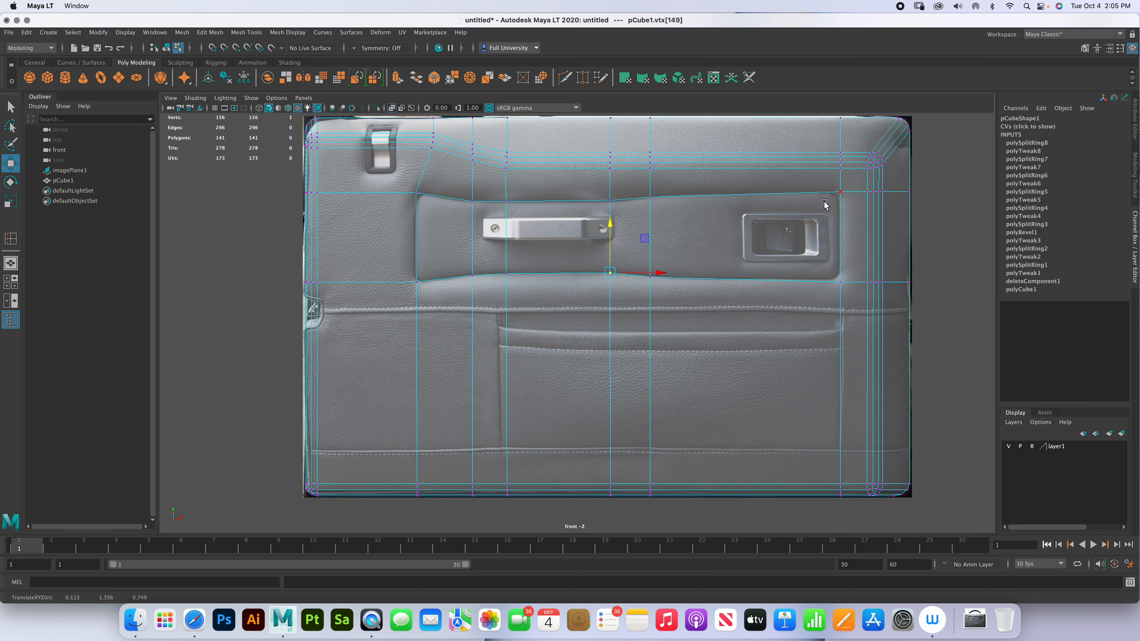
- Insert a horizontal edge loop below the recess at the top of the latch notch on the panel's left edge, undoing the first placement
mouse_move(656, 263)
alt+middle_down()
mouse_move(714, 340)
mouse_move(753, 358)
mouse_move(718, 325)
alt+middle_up()
alt+middle_drag(626, 315, 591, 225)
alt+middle_drag(758, 301, 676, 245)
click(245, 32)
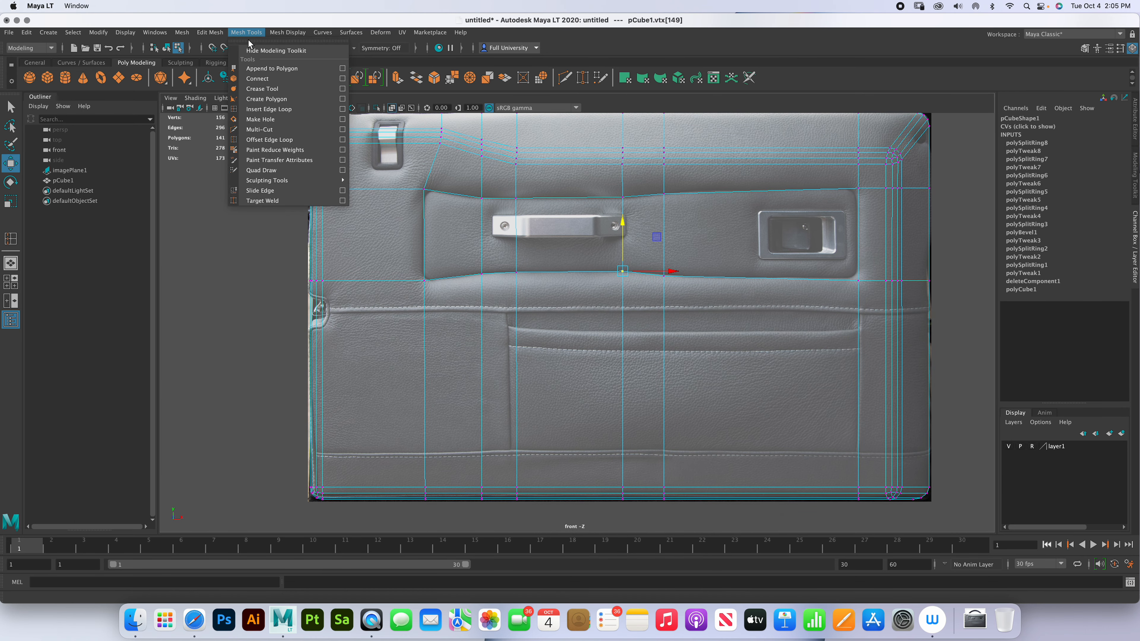
click(276, 108)
alt+right_drag(383, 311, 613, 344)
drag(504, 301, 505, 301)
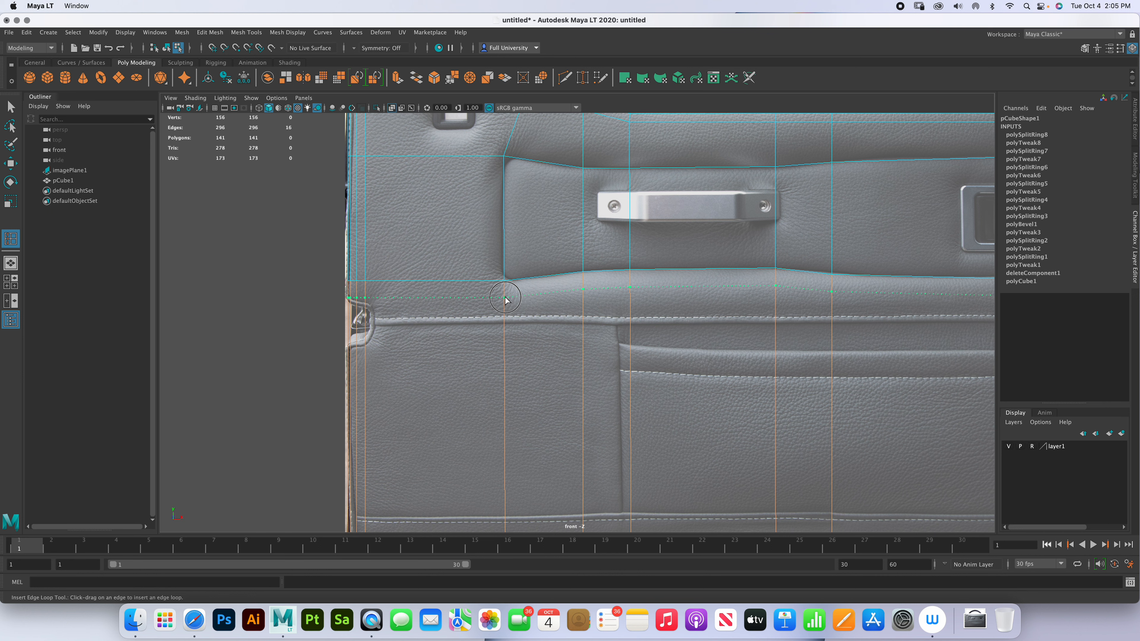
drag(505, 300, 506, 300)
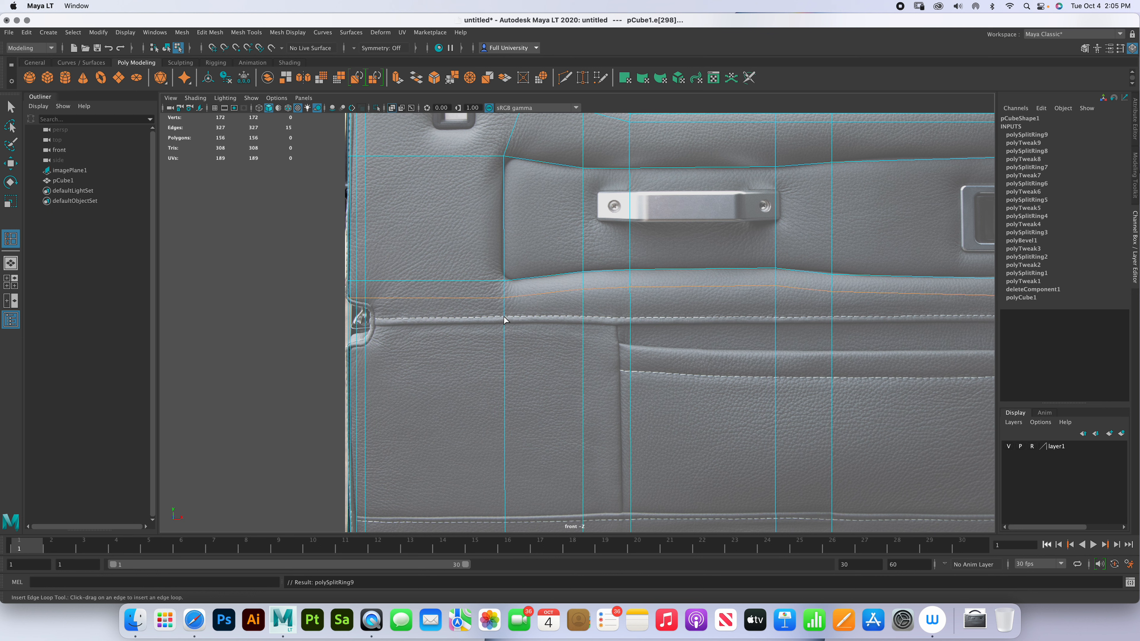
key(super+z)
drag(503, 307, 504, 306)
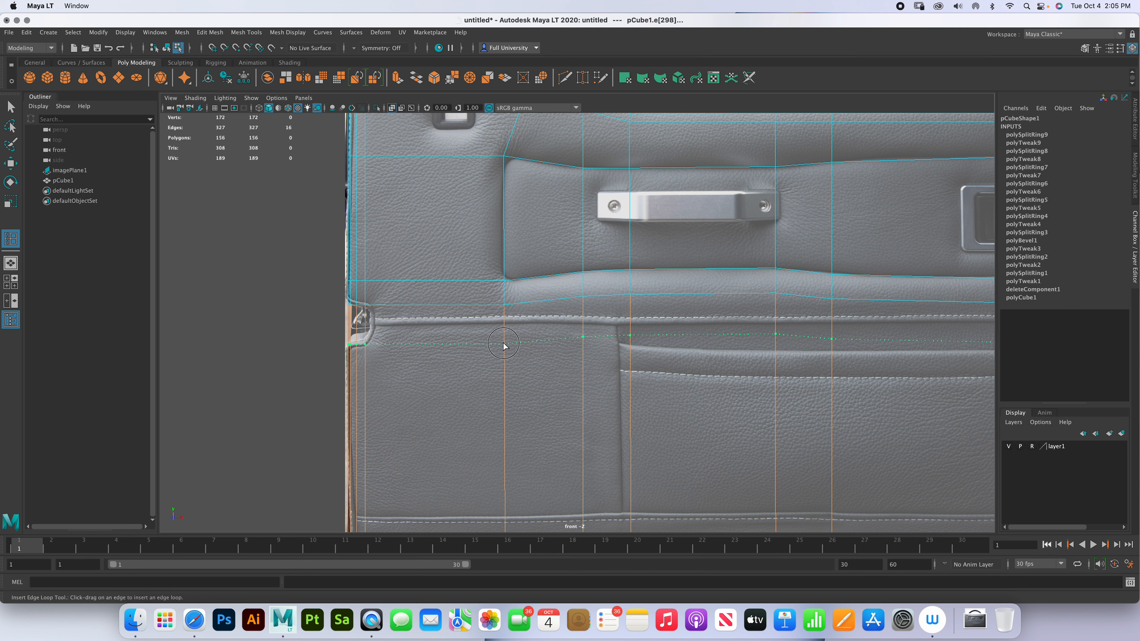
drag(504, 343, 504, 340)
key(super+z)
key(super+z)
- Flatten the new horizontal loop along Y and move it down to the top of the latch notch
key(r)
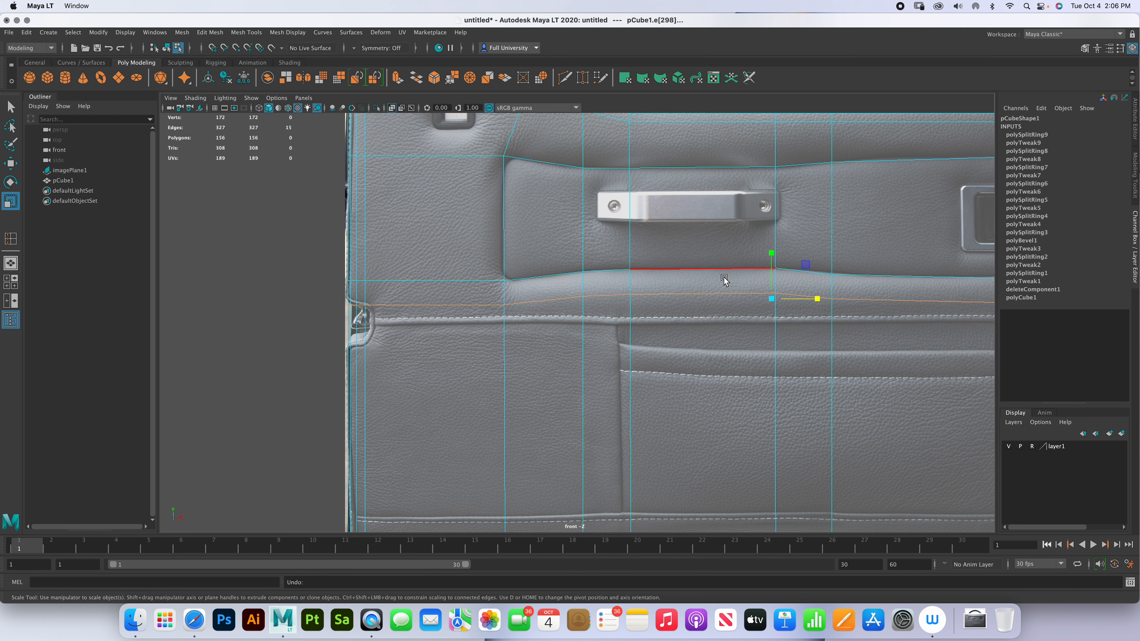
drag(771, 254, 764, 376)
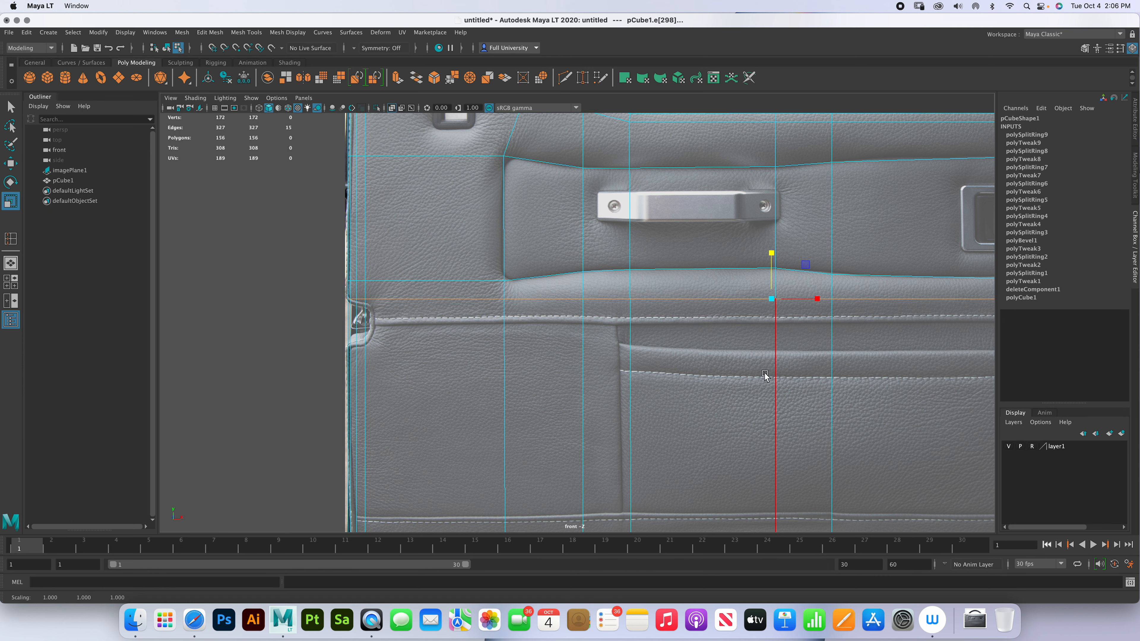
key(w)
drag(771, 252, 772, 260)
- Insert two more horizontal edge loops, one at the bottom of the latch notch and one through its middle
click(11, 238)
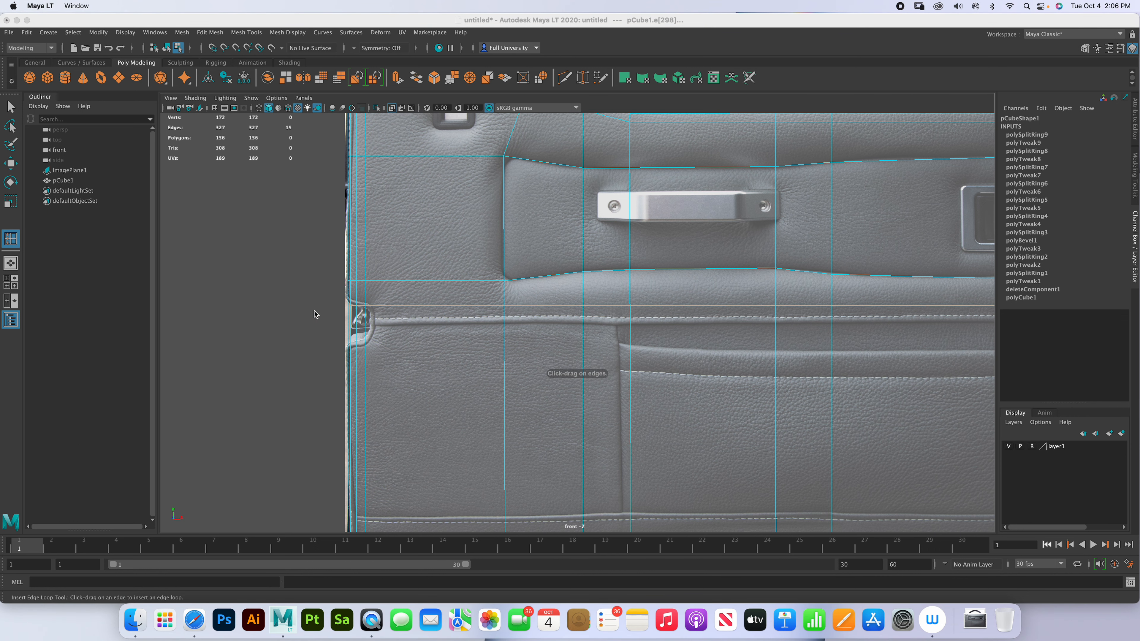
drag(502, 359, 502, 348)
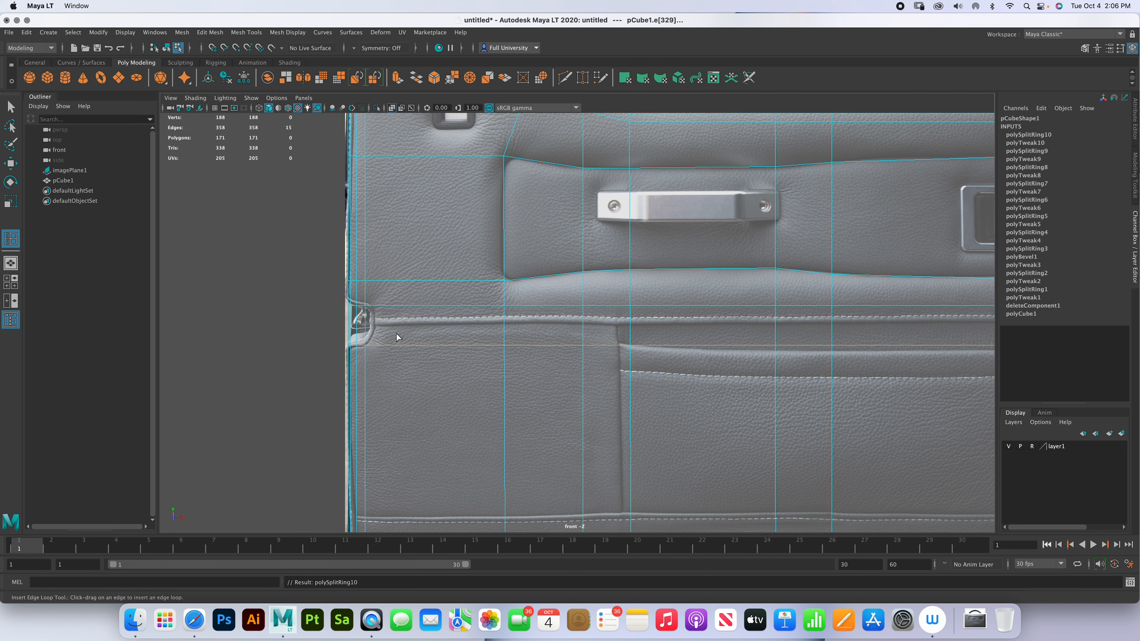
alt+middle_drag(413, 295, 559, 284)
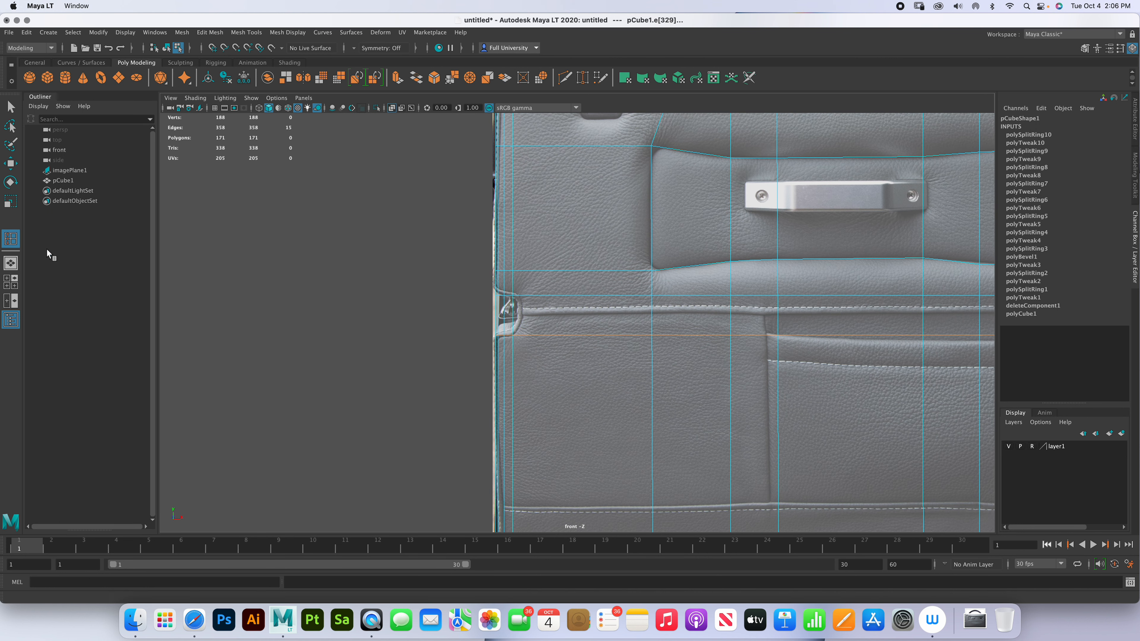
drag(650, 315, 651, 316)
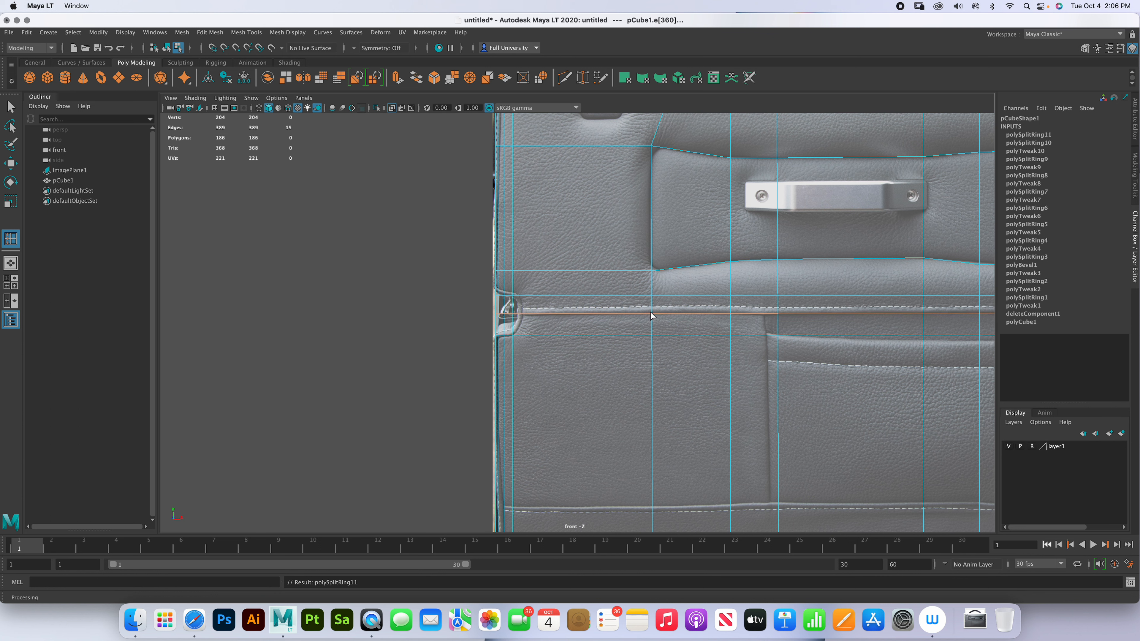
- Select the faces covering the latch notch at the panel's left edge and delete them
right_drag(509, 314, 512, 341)
key(q)
drag(476, 305, 512, 325)
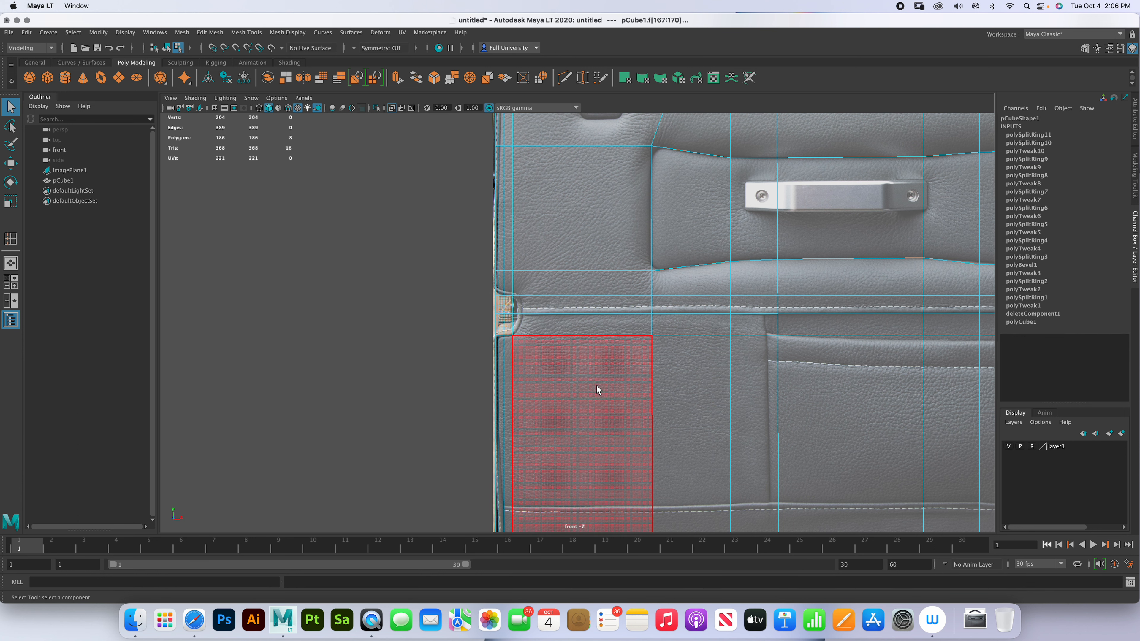
key(Delete)
- Show all four views and select two edges beside the open notch in the perspective view
key(space)
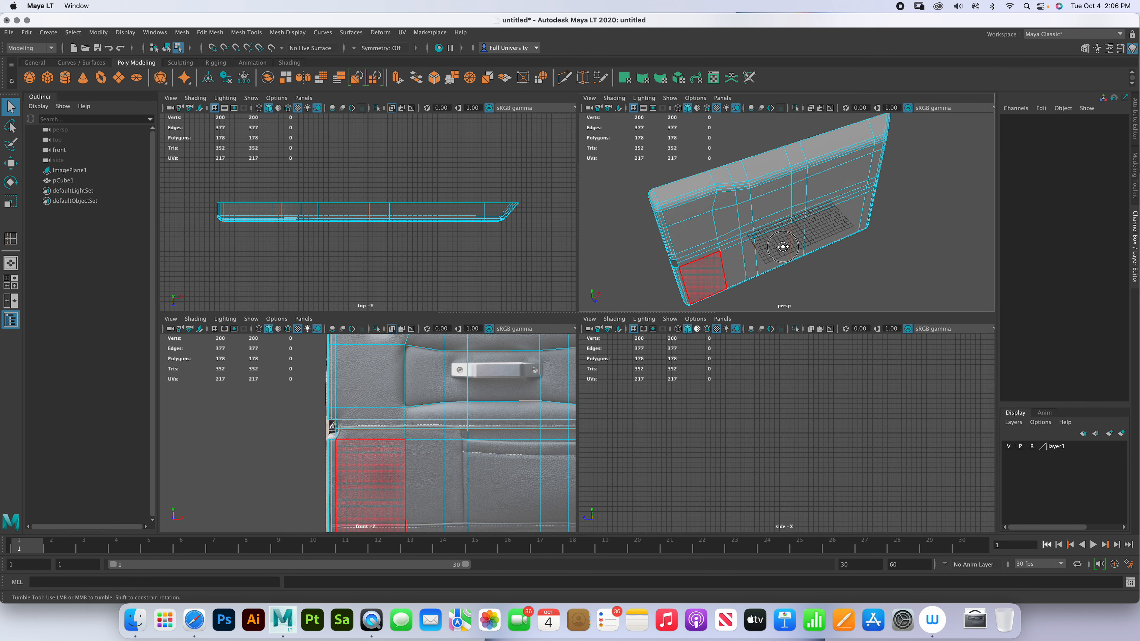
scroll(804, 223, up, 10)
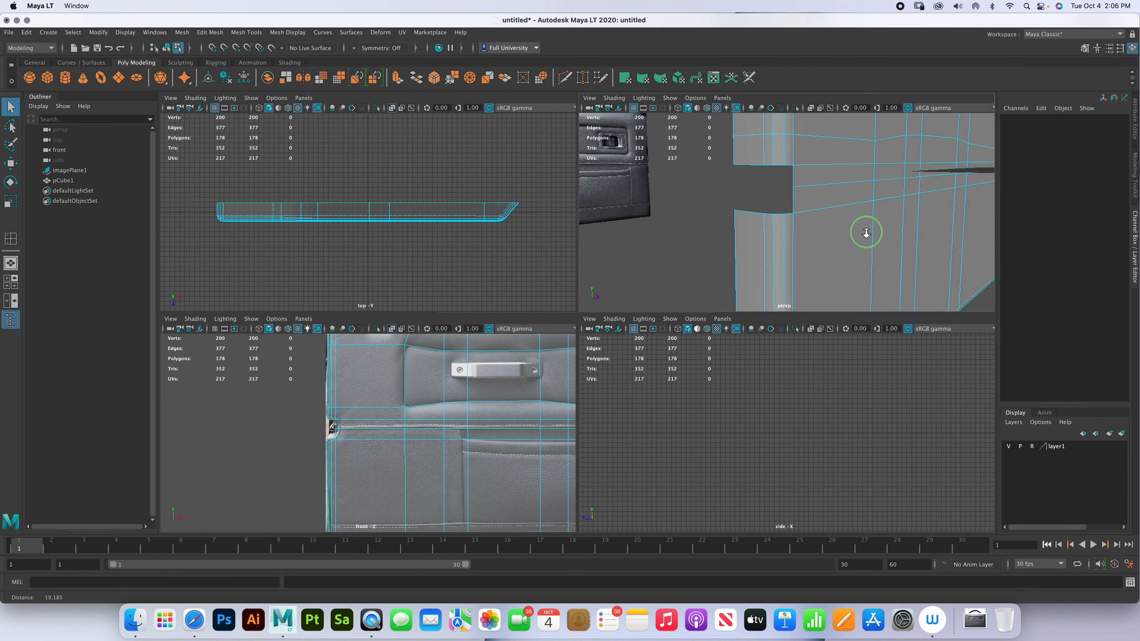
right_drag(833, 206, 815, 214)
click(813, 213)
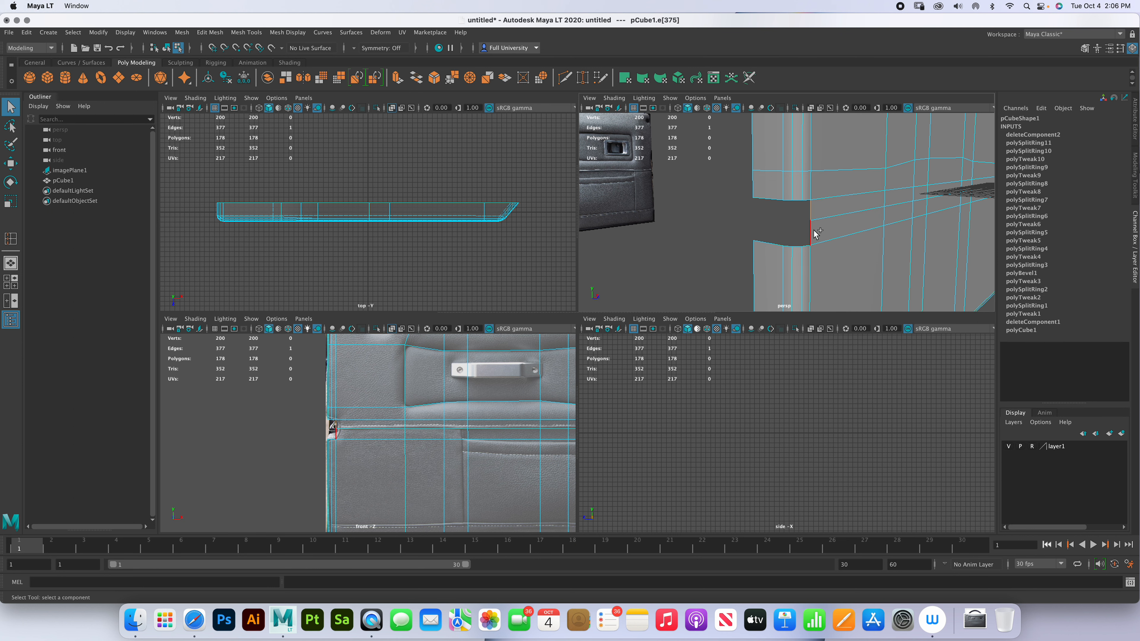
shift+click(813, 233)
alt+drag(827, 236, 854, 227)
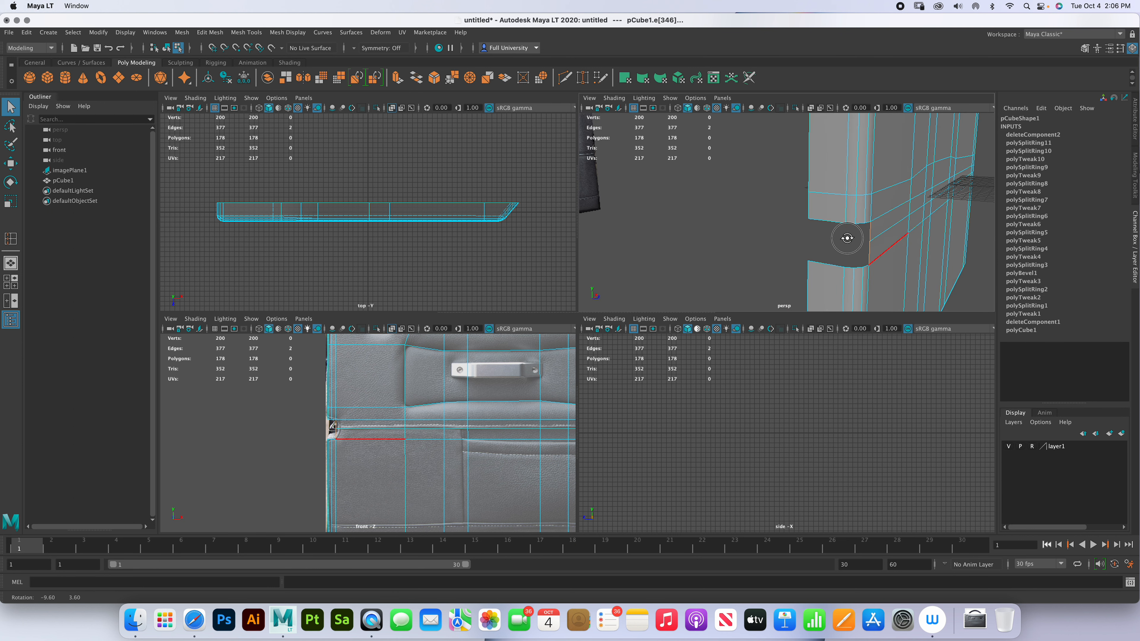
- Replace the side view with a new left orthographic view and maximize it, framed on the open notch
scroll(768, 397, down, 5)
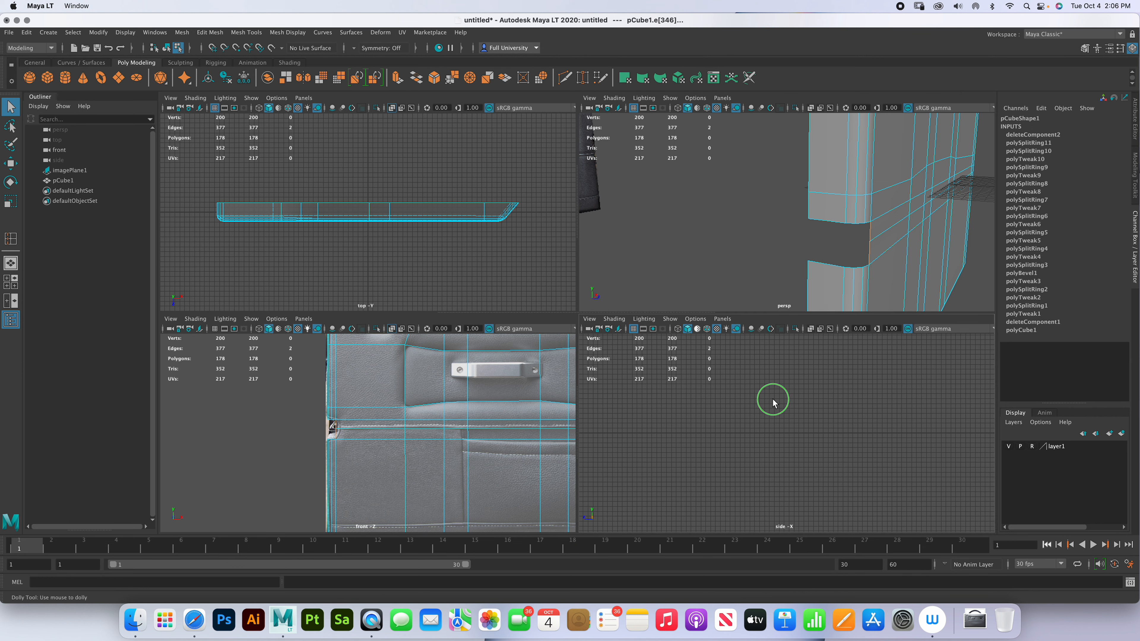
scroll(776, 422, up, 5)
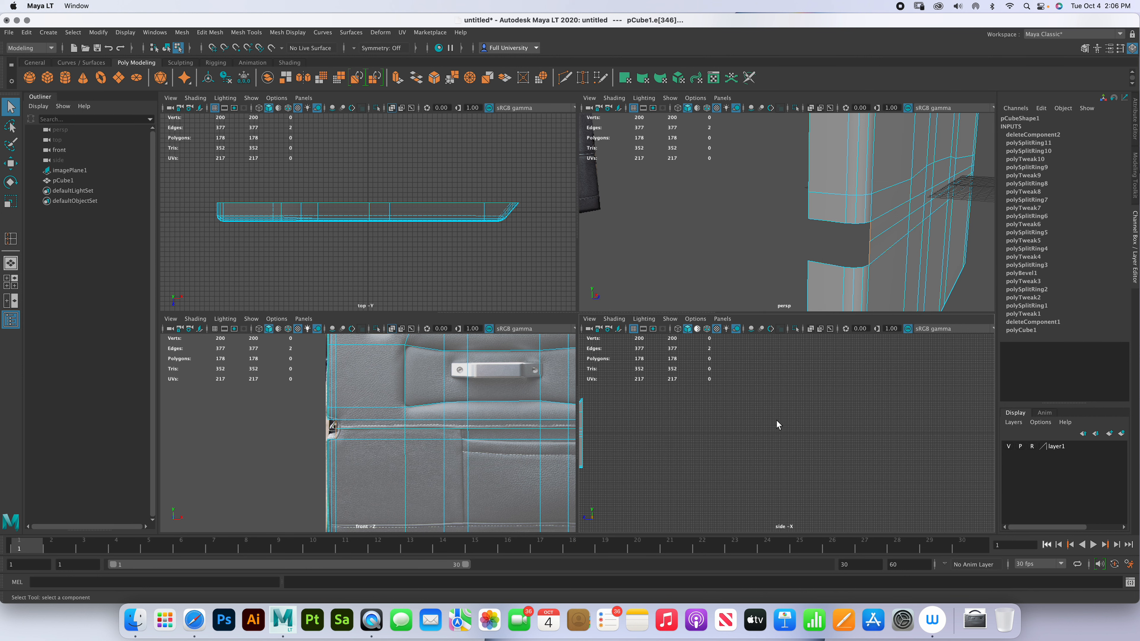
scroll(807, 418, down, 1)
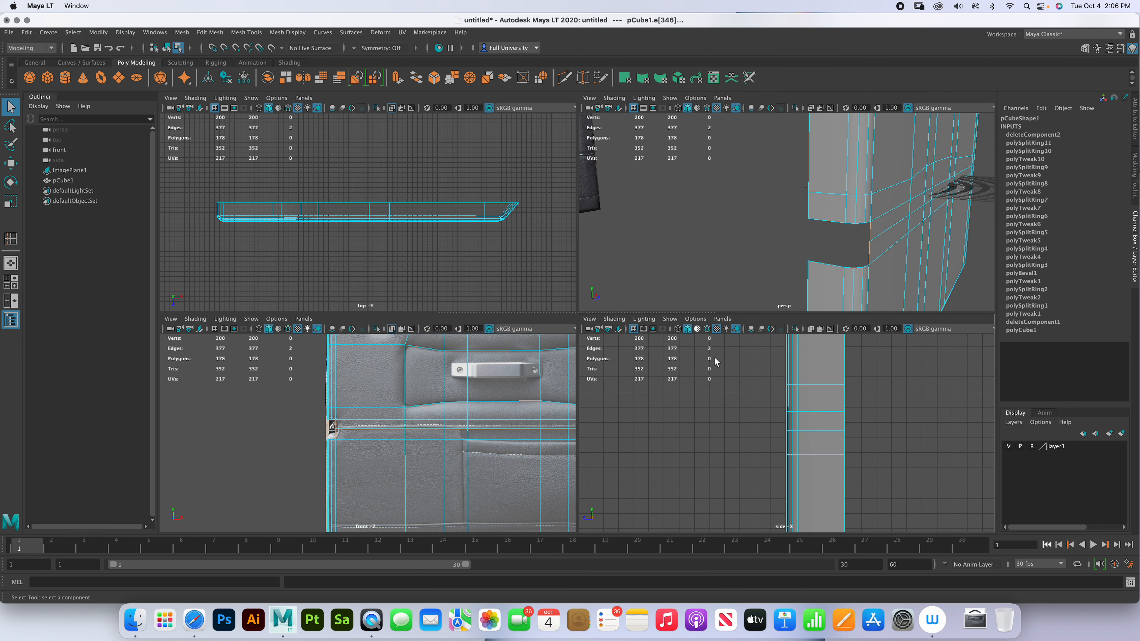
click(721, 319)
mouse_move(757, 345)
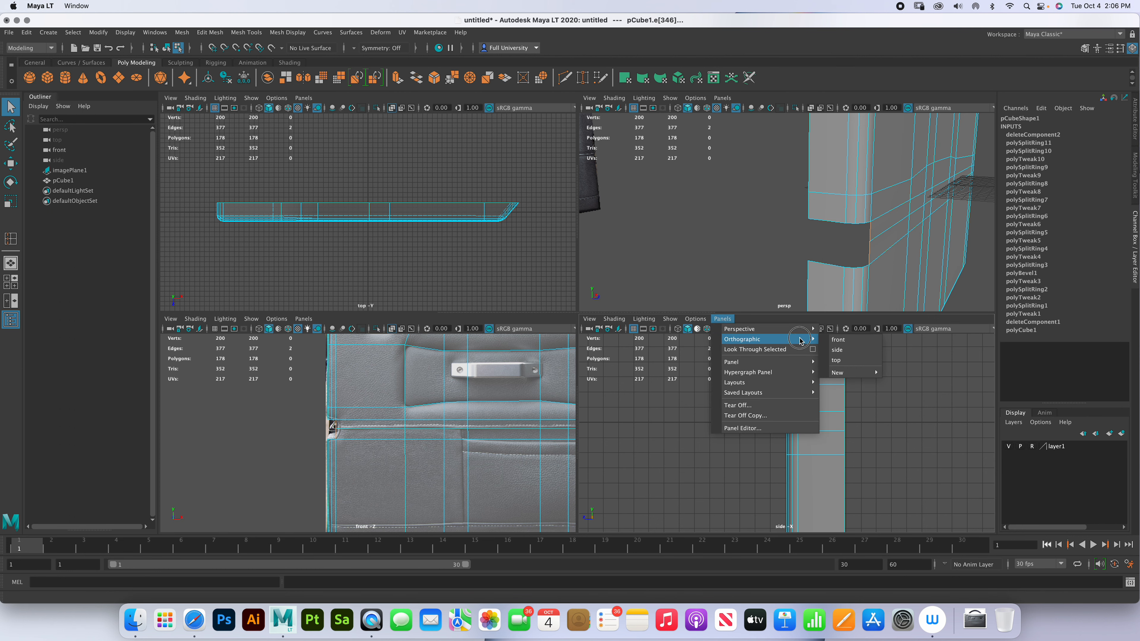
mouse_move(837, 372)
click(901, 403)
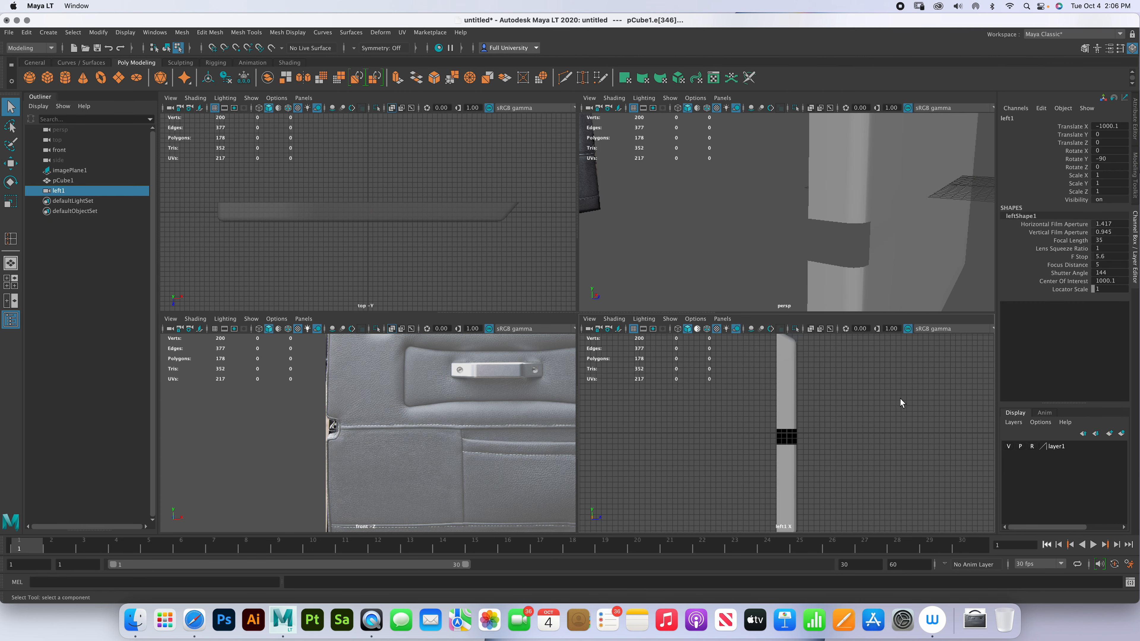
click(874, 263)
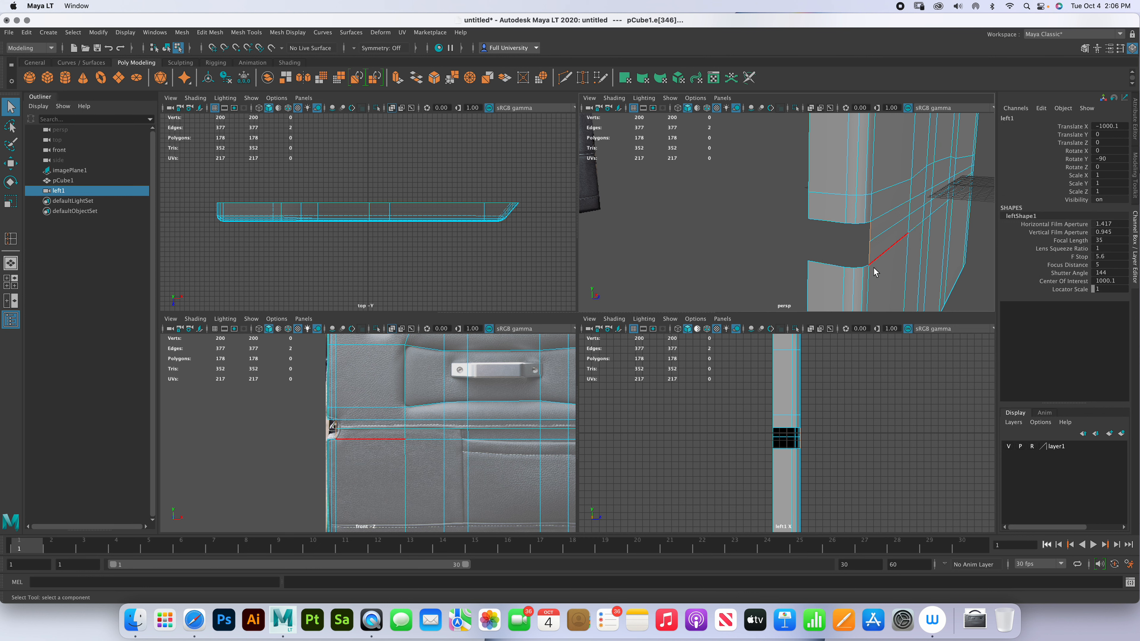
scroll(864, 432, up, 5)
key(space)
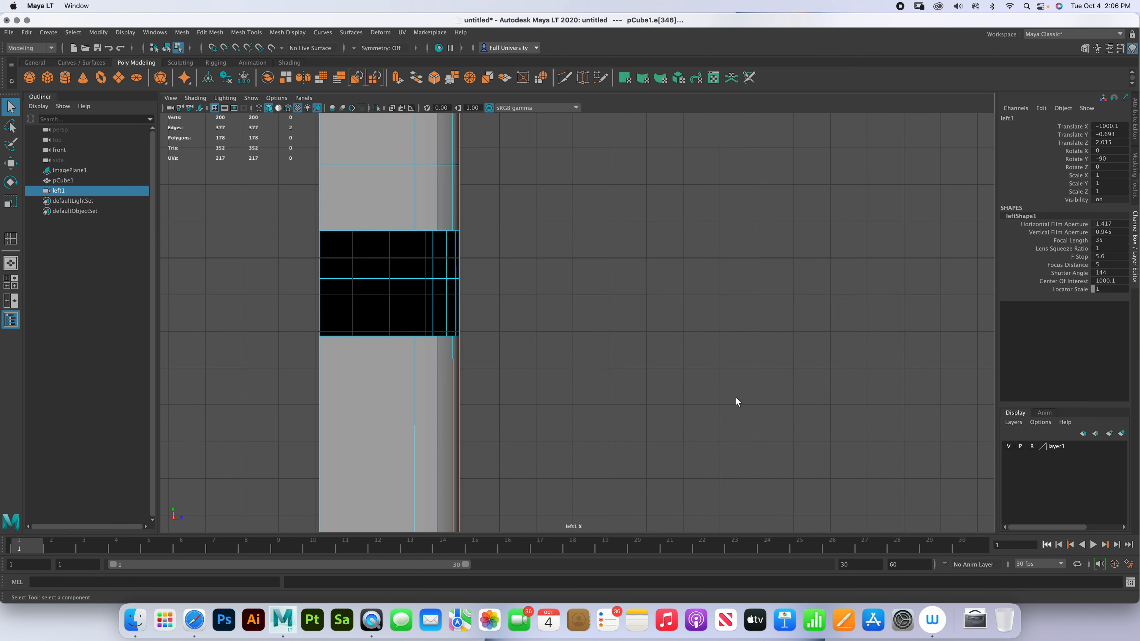
alt+middle_drag(562, 330, 713, 391)
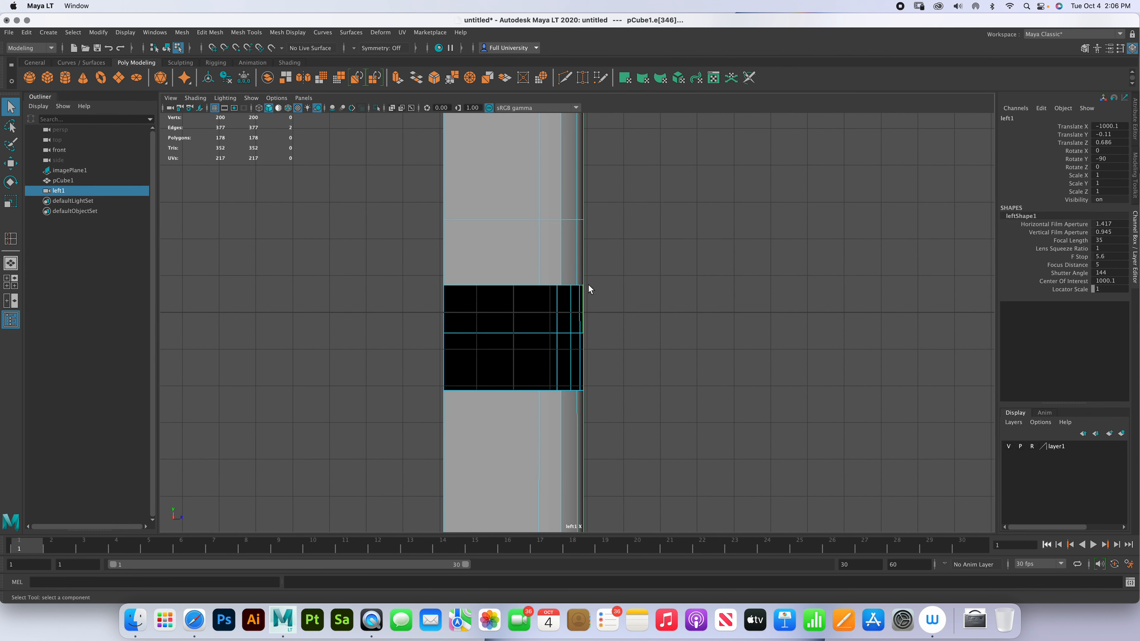
click(523, 285)
click(571, 299)
key(w)
shift+drag(627, 325, 621, 321)
key(super+z)
key(space)
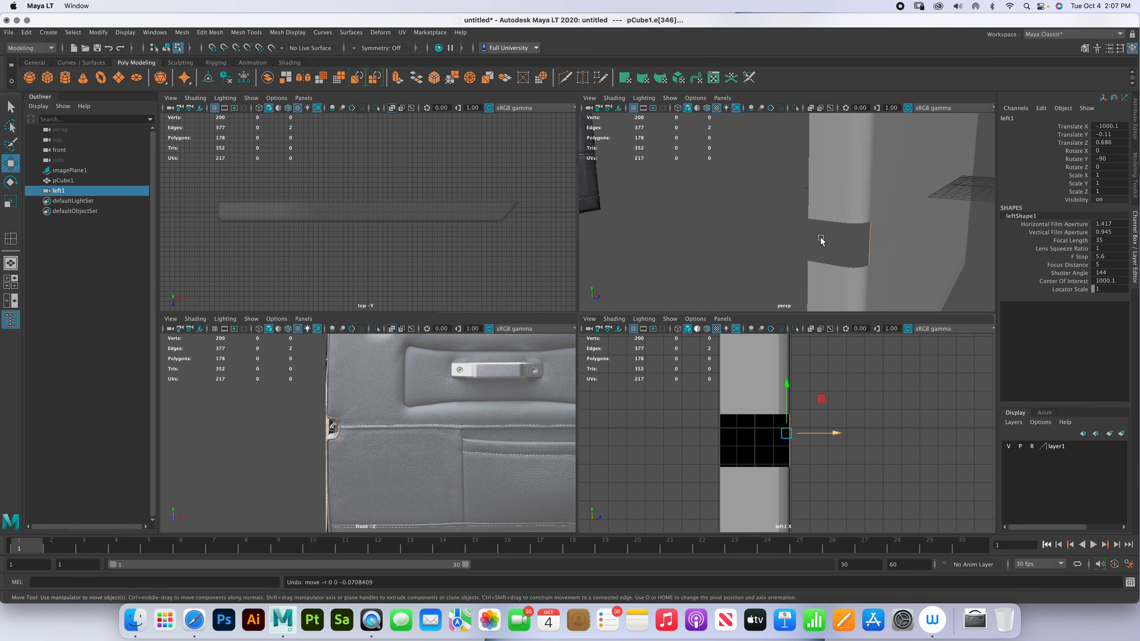
- Extrude the two front edges beside the open notch backwards in stages to the panel's rear edge
click(878, 249)
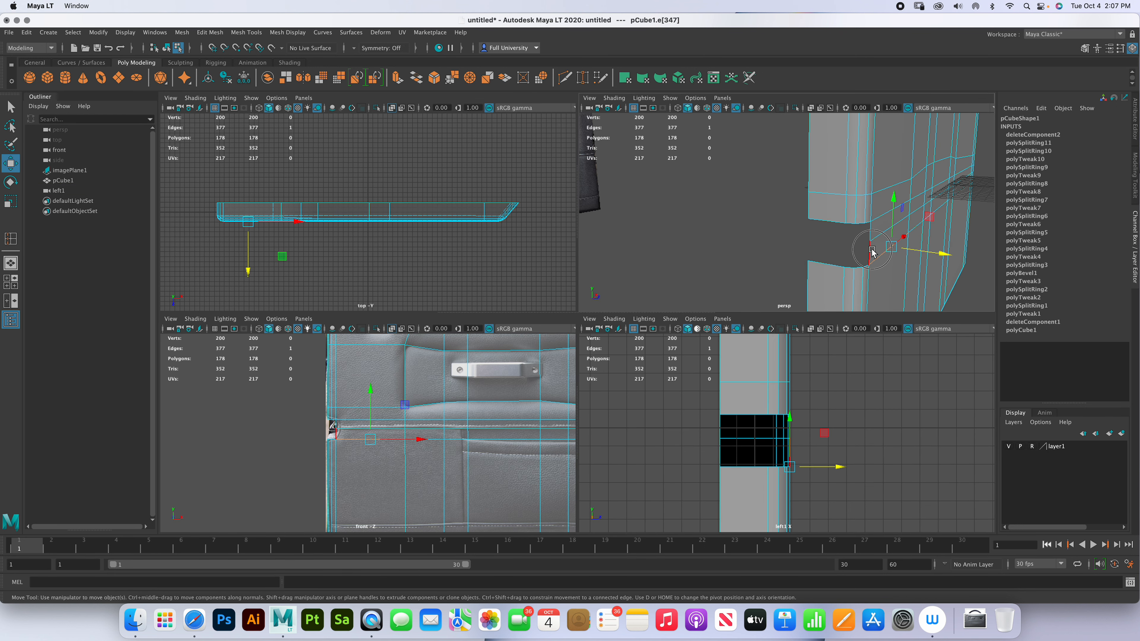
shift+drag(888, 247, 916, 251)
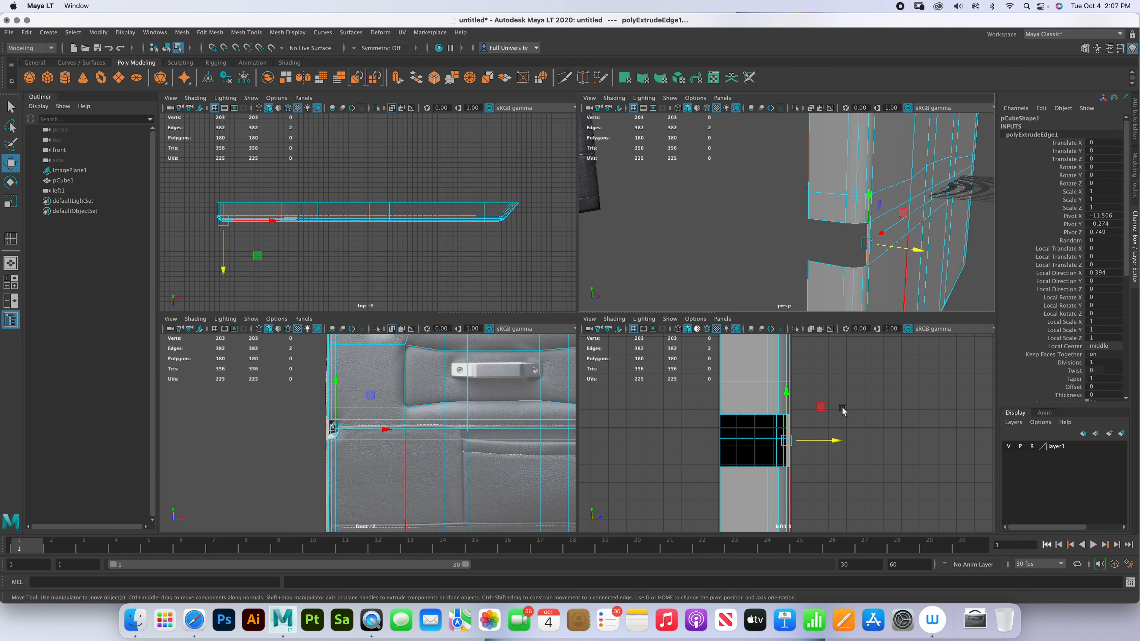
alt+right_drag(814, 449, 919, 503)
alt+middle_drag(920, 503, 839, 514)
alt+right_drag(839, 514, 860, 529)
alt+middle_drag(758, 449, 802, 456)
shift+drag(782, 456, 743, 454)
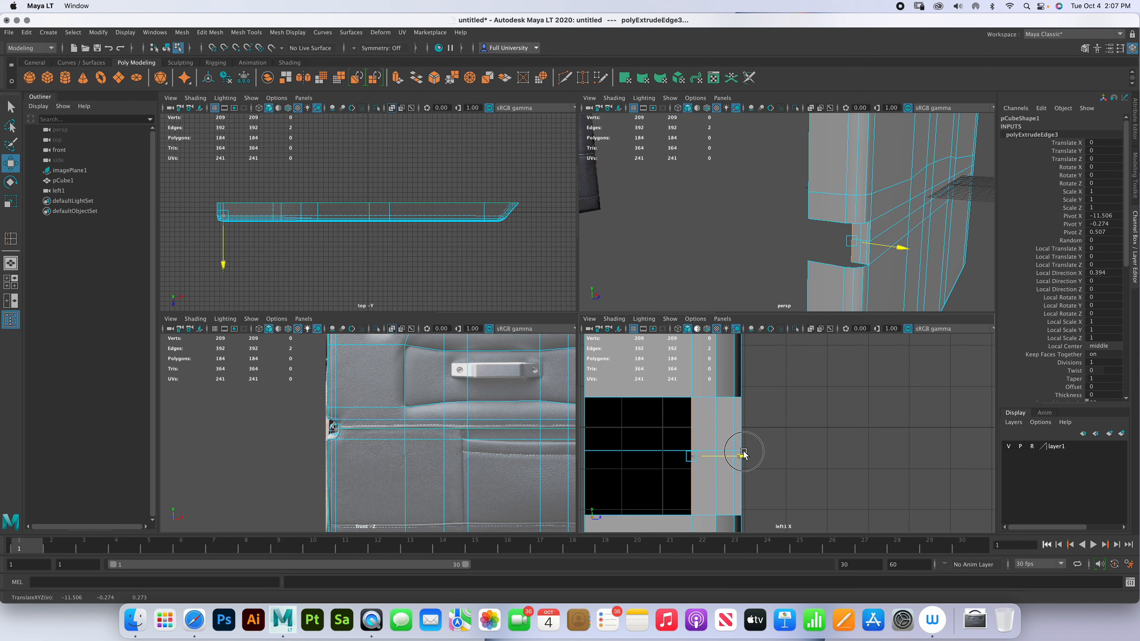
alt+middle_drag(744, 455, 791, 447)
shift+drag(790, 448, 682, 435)
alt+drag(879, 254, 882, 269)
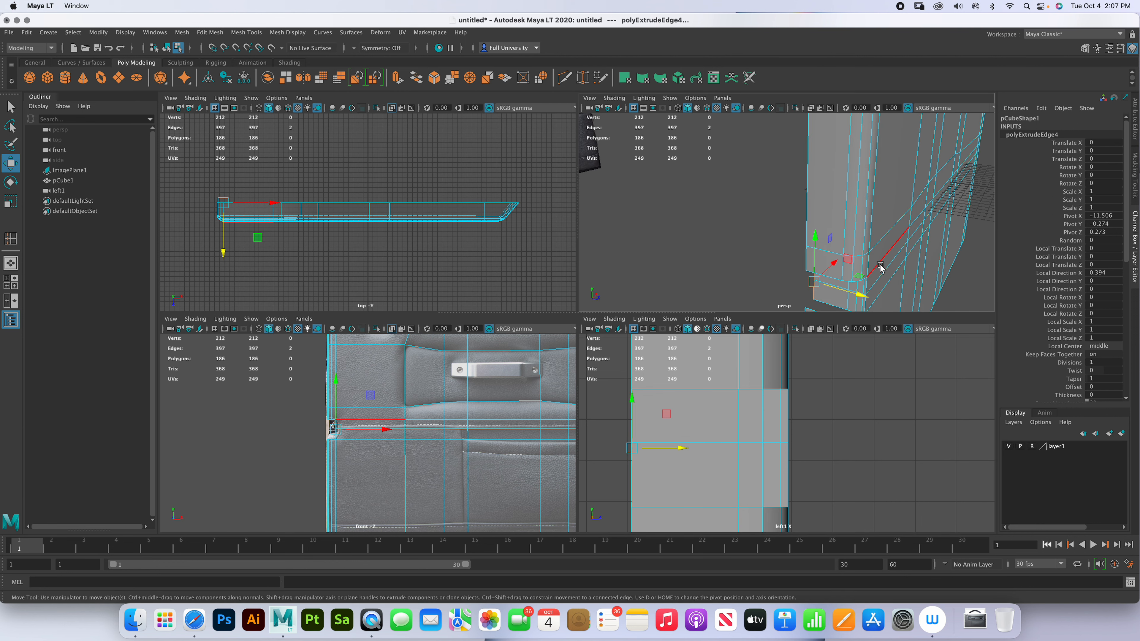
- Try to bridge the gap between the extruded notch wall and the panel edge above it in the perspective view
key(space)
alt+drag(699, 395, 698, 315)
alt+middle_drag(695, 261, 685, 326)
alt+right_drag(685, 325, 756, 339)
alt+middle_drag(801, 295, 723, 310)
right_drag(725, 315, 819, 349)
click(718, 286)
alt+middle_drag(872, 310, 778, 341)
shift+click(808, 293)
shift+right_drag(807, 292, 804, 416)
click(812, 298)
click(804, 275)
- Undo the notch wall extrusions back to the two-edge selection beside the open notch
key(z)
key(z)
key(z)
key(z)
key(z)
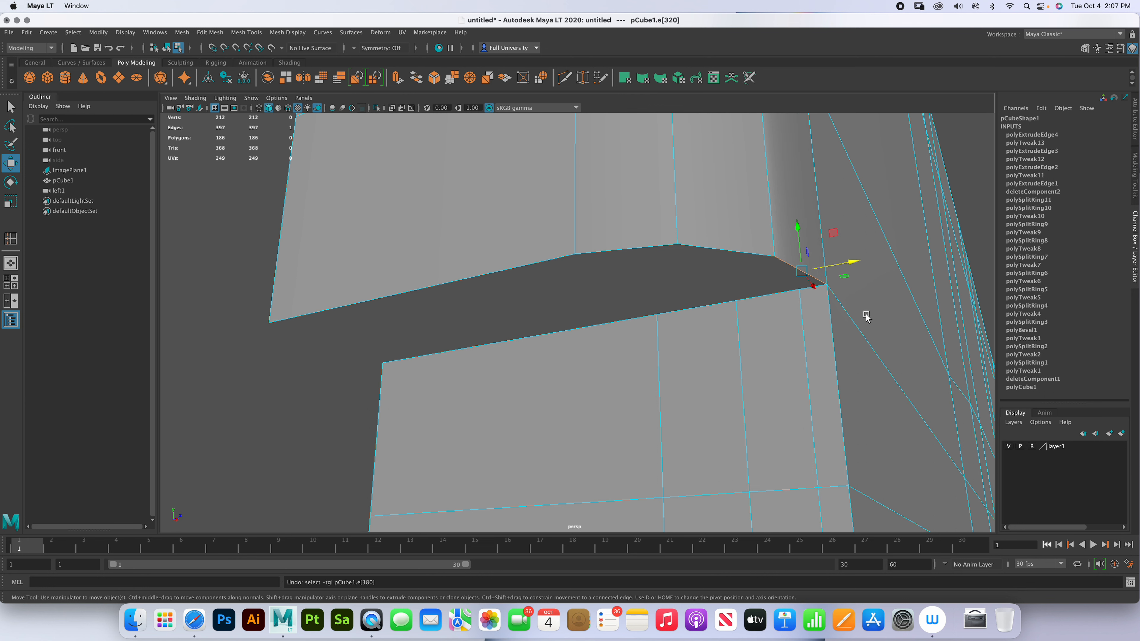
key(z)
key(z)
key(z)
key(z)
key(z)
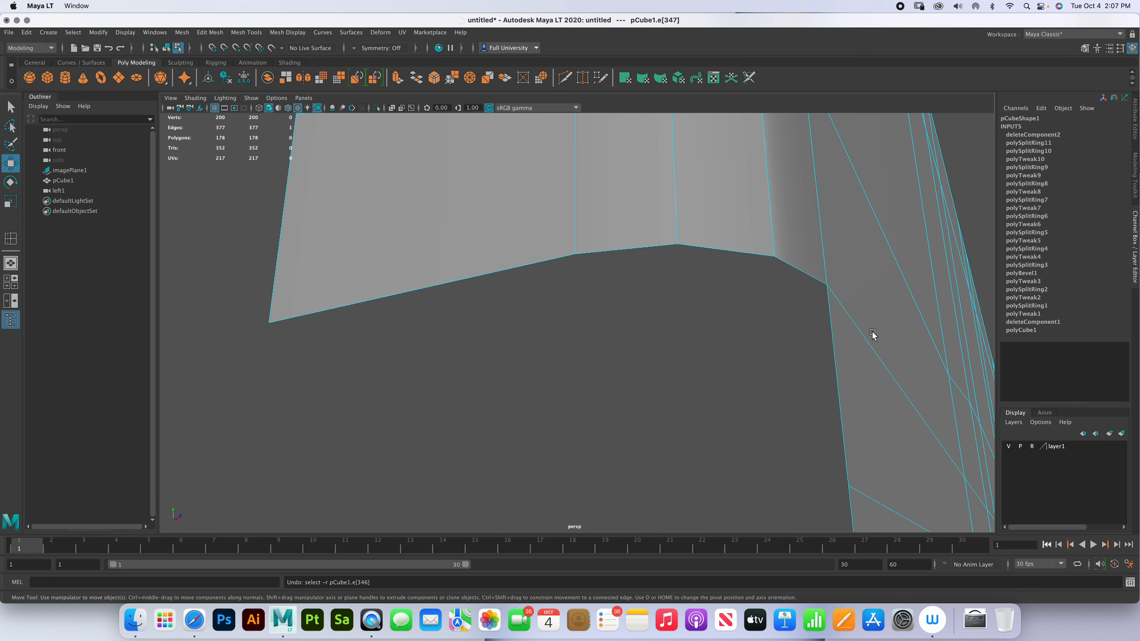
key(z)
key(z)
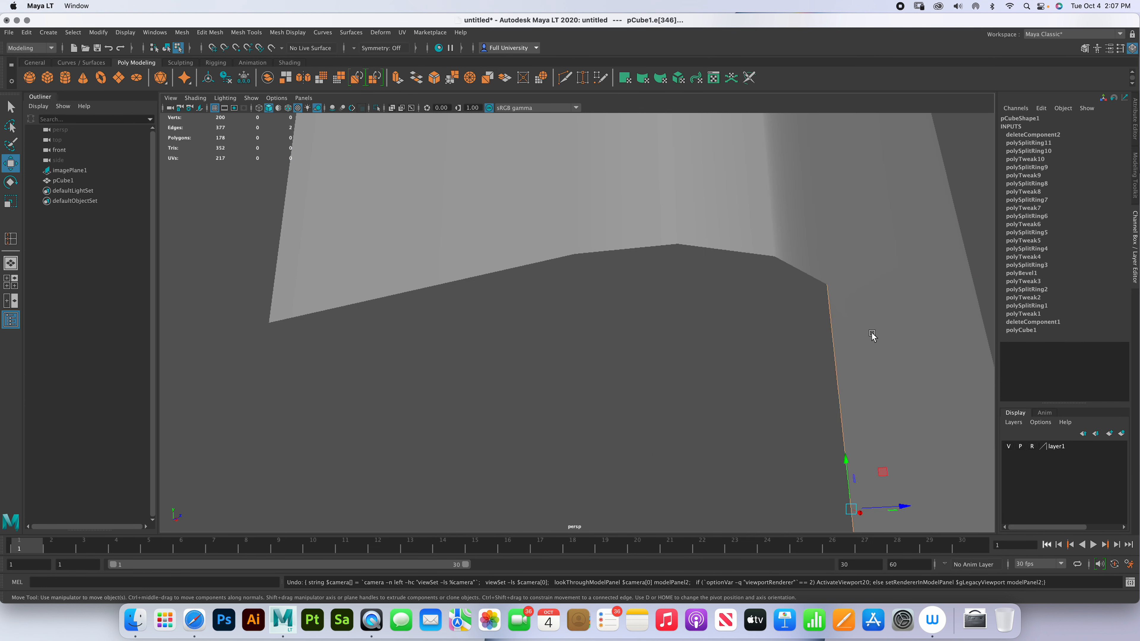
- Show all four views and replace the side view with a new left orthographic view
alt+right_drag(889, 364, 794, 291)
key(space)
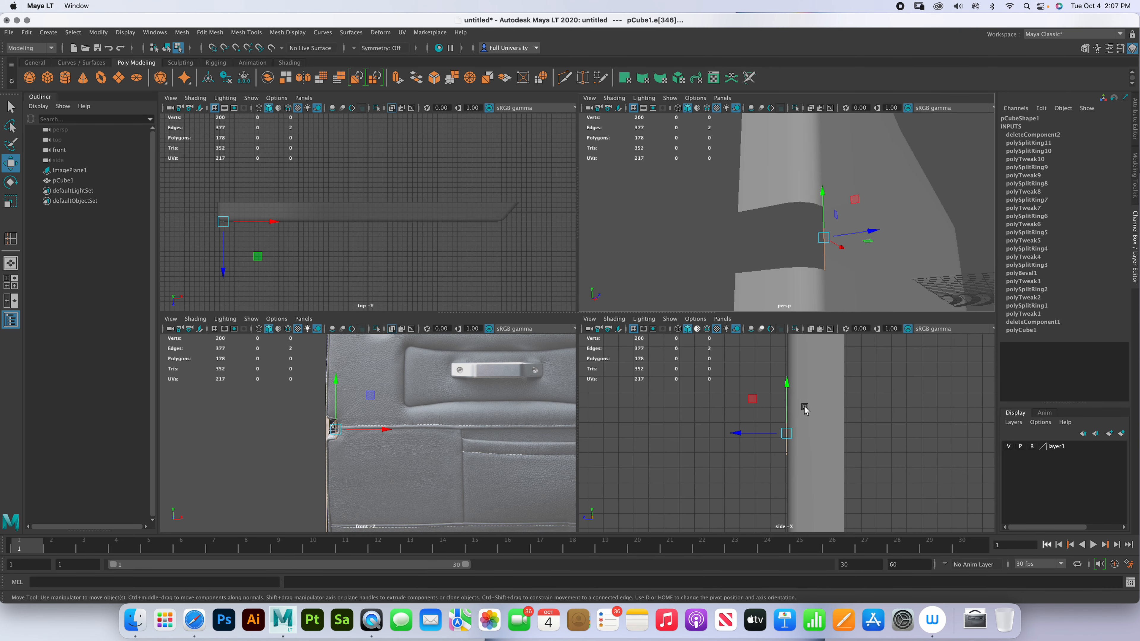
key(space)
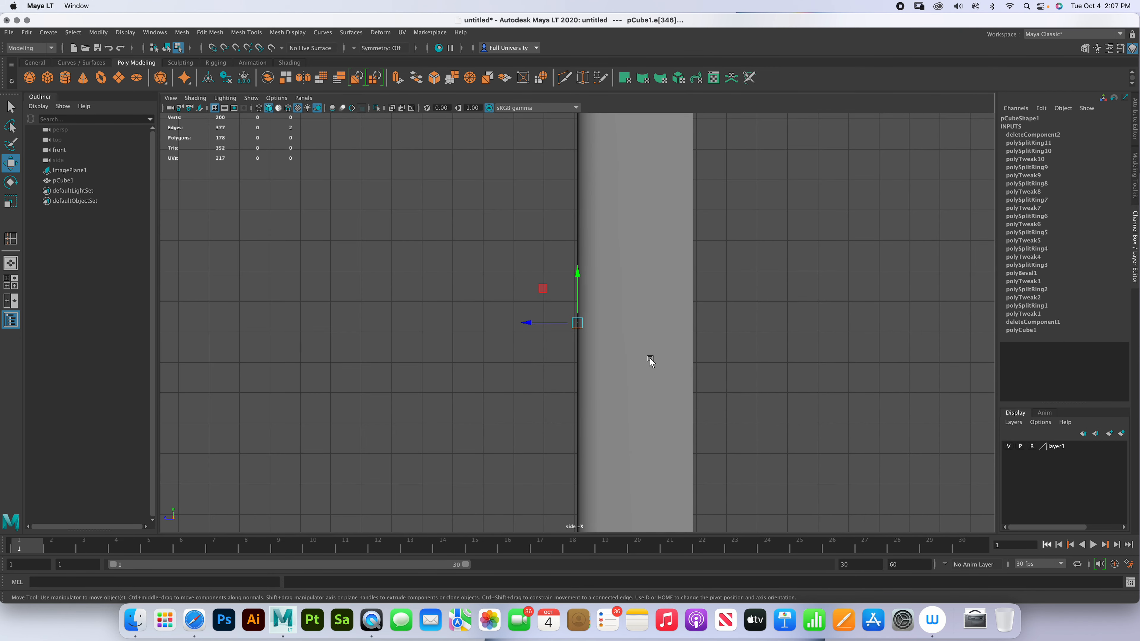
key(space)
click(722, 319)
mouse_move(763, 339)
mouse_move(854, 372)
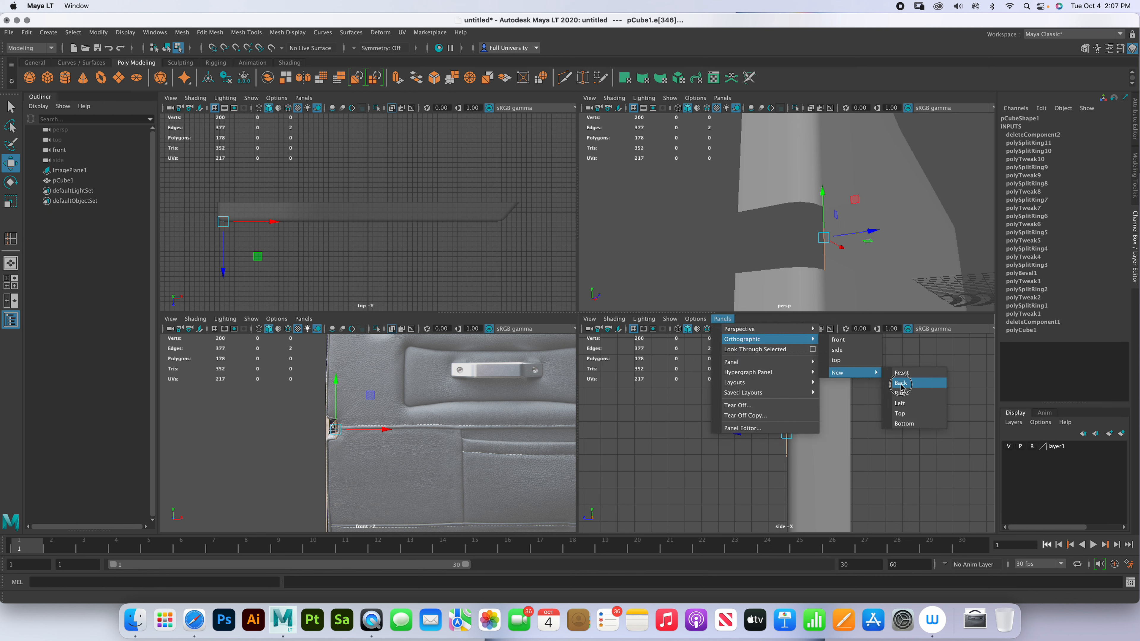
click(899, 404)
- Extrude the two front edges of the open notch backwards in four stages to the panel's rear edge, following the rounded side's edge lines
right_drag(827, 235, 851, 225)
click(825, 224)
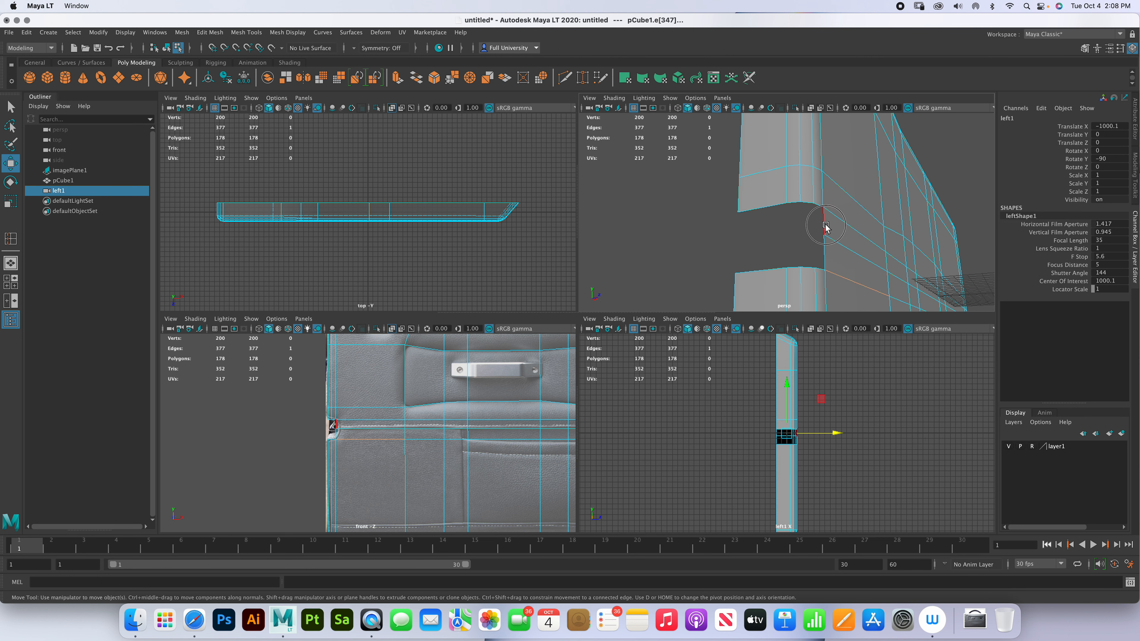
drag(869, 214, 857, 217)
key(super+z)
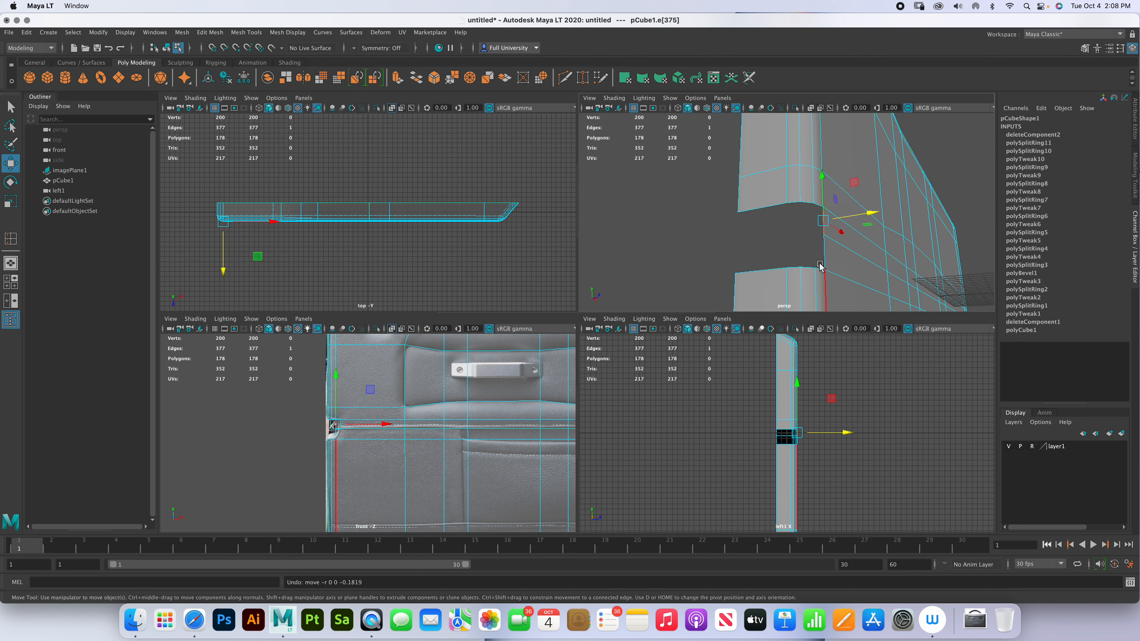
shift+click(825, 251)
alt+right_drag(822, 398, 878, 457)
alt+middle_drag(870, 456, 827, 444)
alt+right_drag(815, 440, 879, 474)
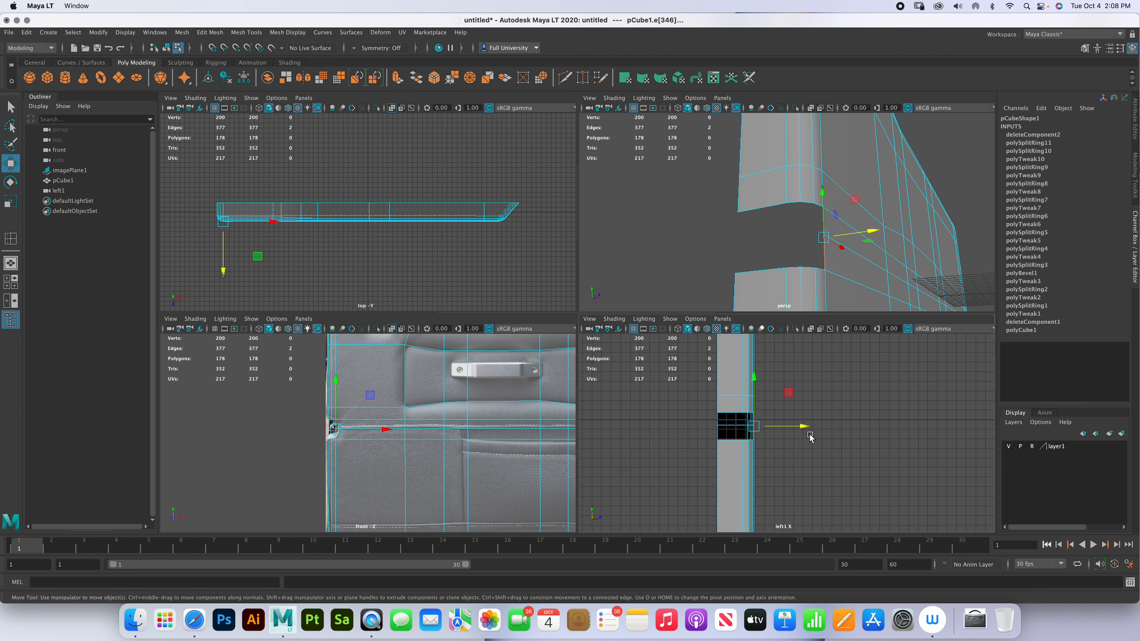
alt+right_drag(805, 430, 919, 490)
shift+drag(783, 424, 784, 424)
alt+right_drag(783, 425, 904, 479)
alt+middle_drag(740, 434, 825, 437)
alt+right_drag(824, 438, 886, 469)
alt+middle_drag(836, 435, 862, 449)
alt+right_drag(861, 449, 878, 456)
alt+middle_drag(867, 436, 881, 445)
alt+right_drag(880, 445, 891, 450)
drag(865, 430, 695, 435)
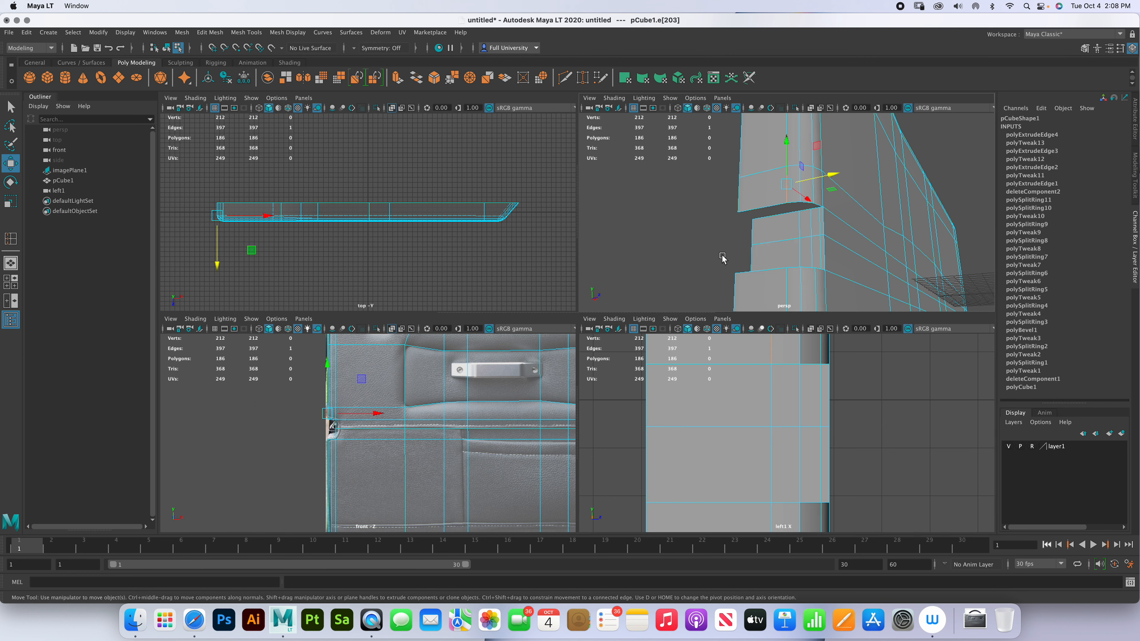
- Bridge the three pairs of facing edges along the upper gap between the notch wall and the panel
alt+right_drag(785, 243, 881, 252)
alt+middle_drag(880, 253, 844, 221)
alt+right_drag(843, 221, 833, 217)
alt+drag(827, 218, 840, 213)
right_drag(862, 205, 837, 276)
click(856, 159)
shift+click(849, 154)
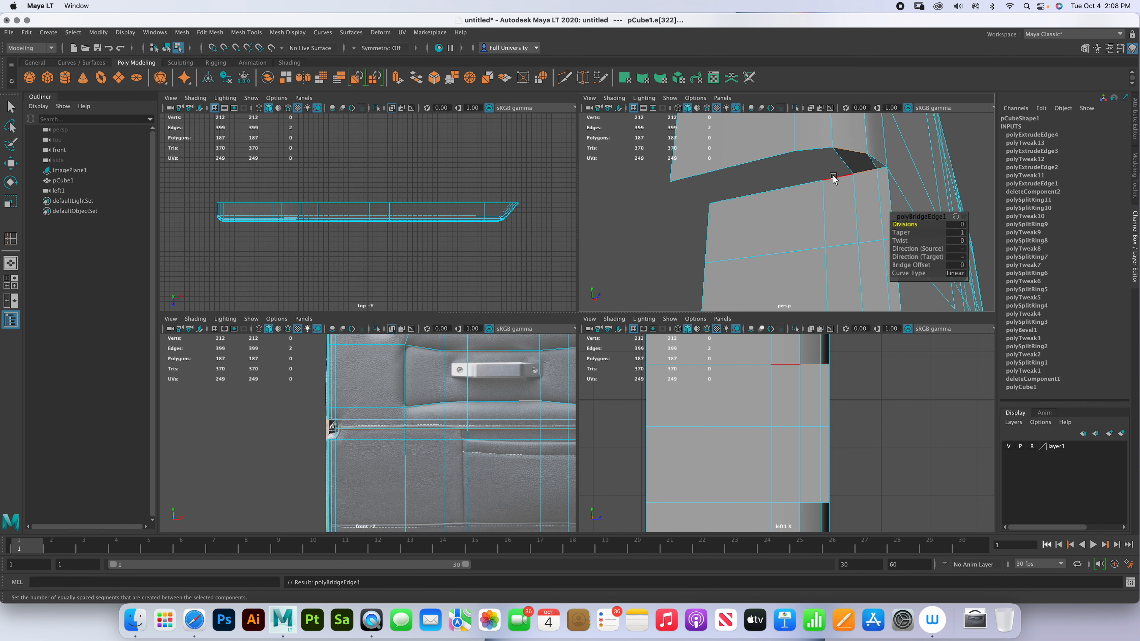
shift+click(819, 150)
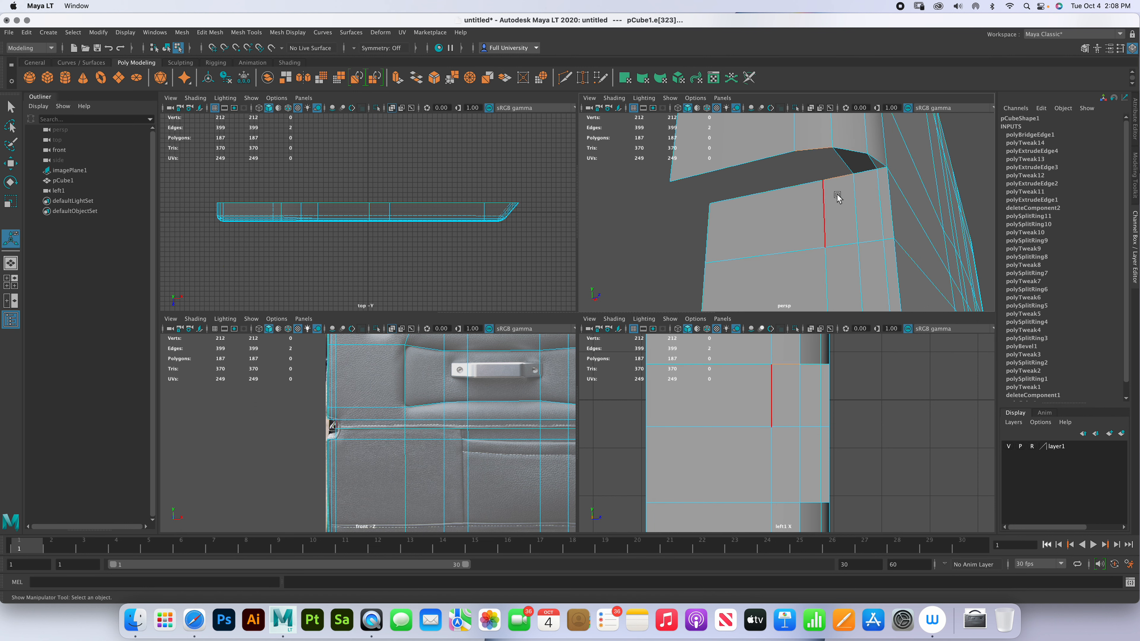
key(g)
click(787, 187)
shift+click(769, 159)
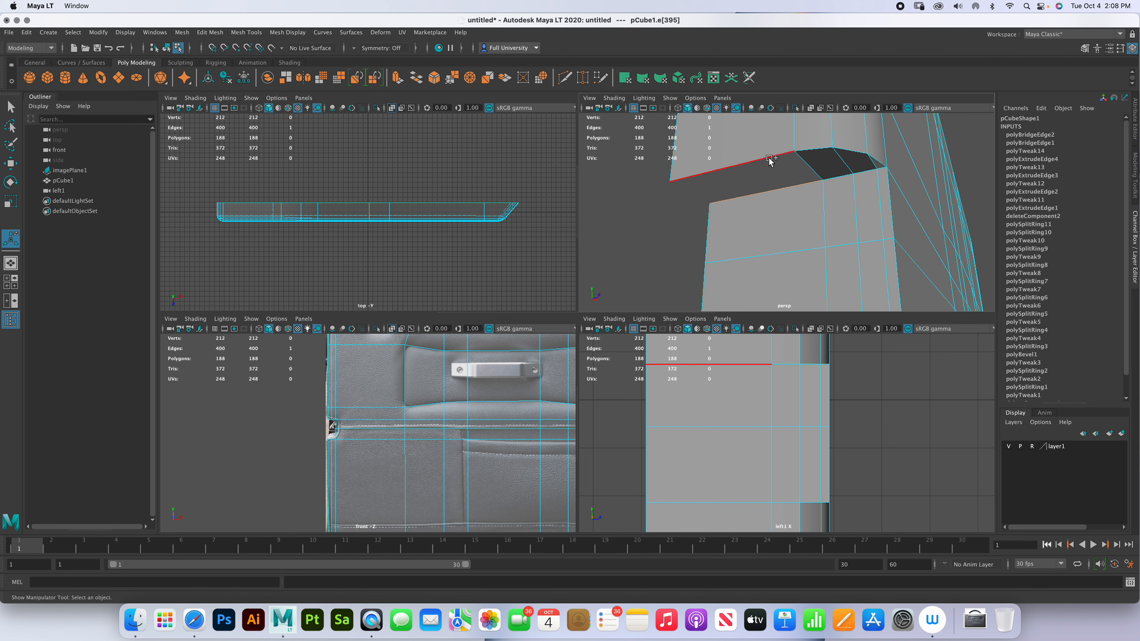
key(g)
- Bridge the three pairs of facing edges along the lower gap between the notch wall and the panel
scroll(822, 208, down, 5)
alt+drag(821, 208, 831, 259)
alt+middle_drag(832, 259, 809, 176)
scroll(782, 191, up, 4)
scroll(809, 176, up, 4)
alt+drag(816, 216, 812, 248)
click(763, 220)
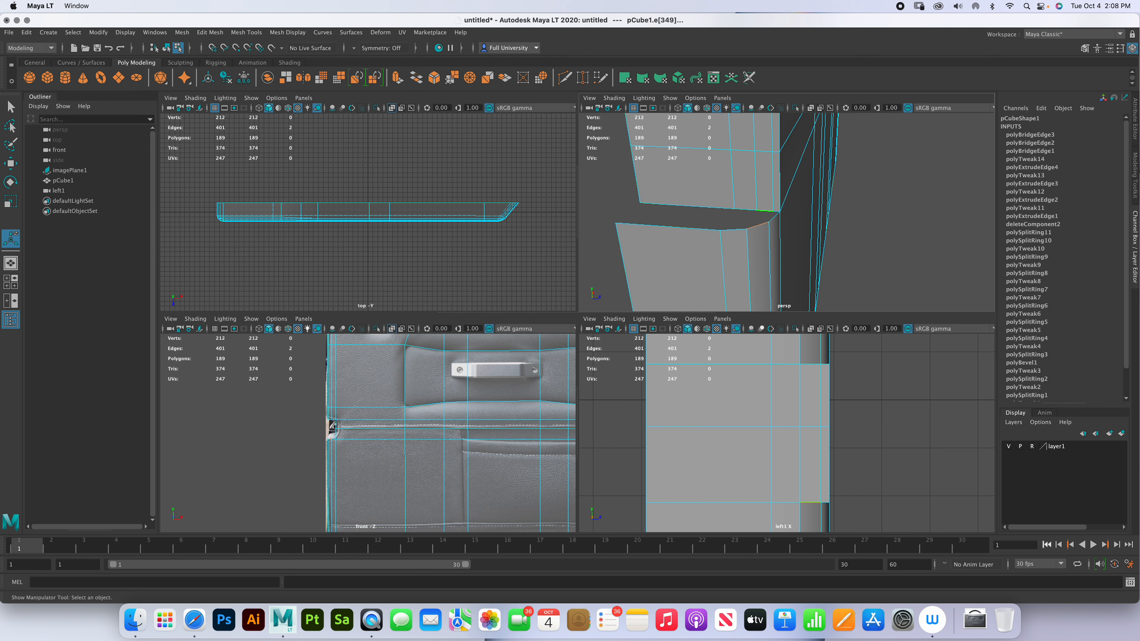
shift+click(742, 228)
key(g)
click(735, 231)
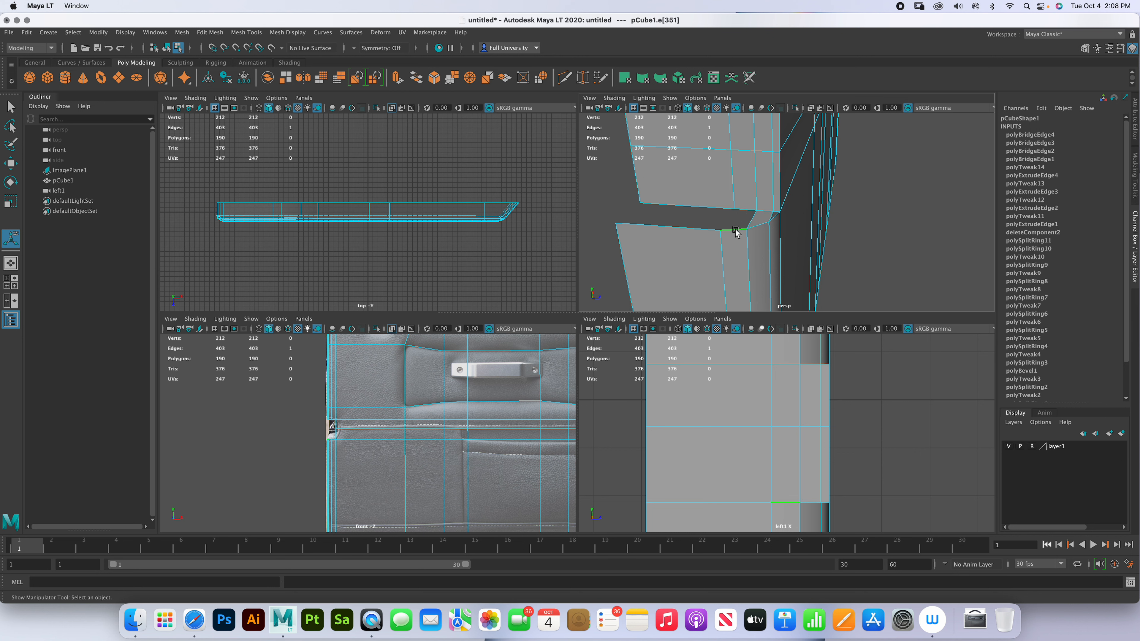
shift+click(743, 209)
key(g)
click(692, 206)
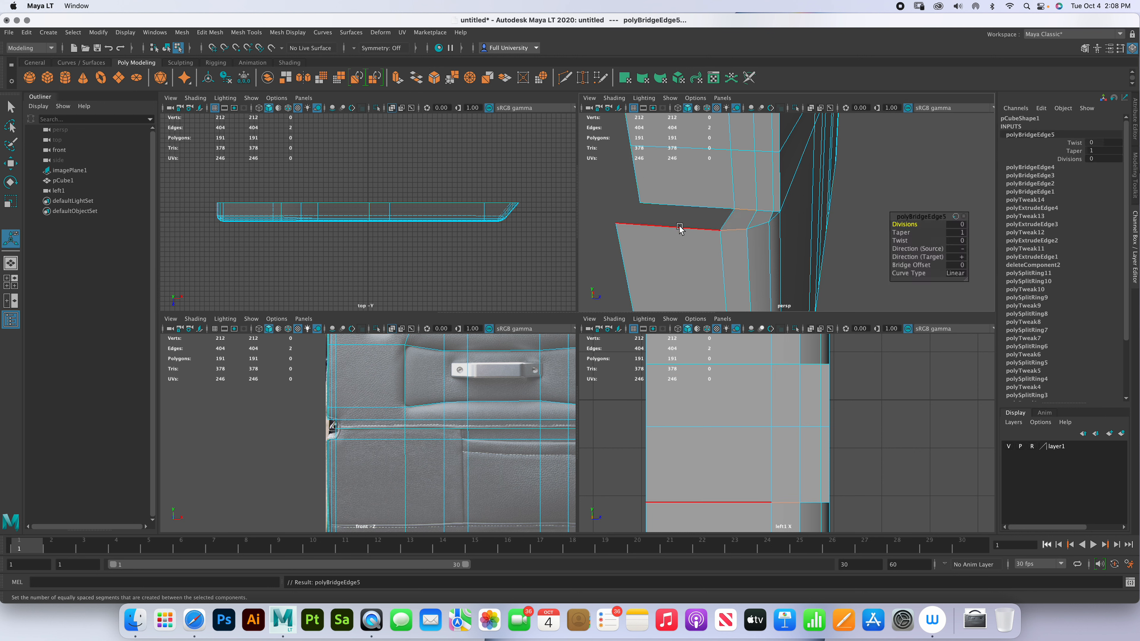
shift+click(693, 206)
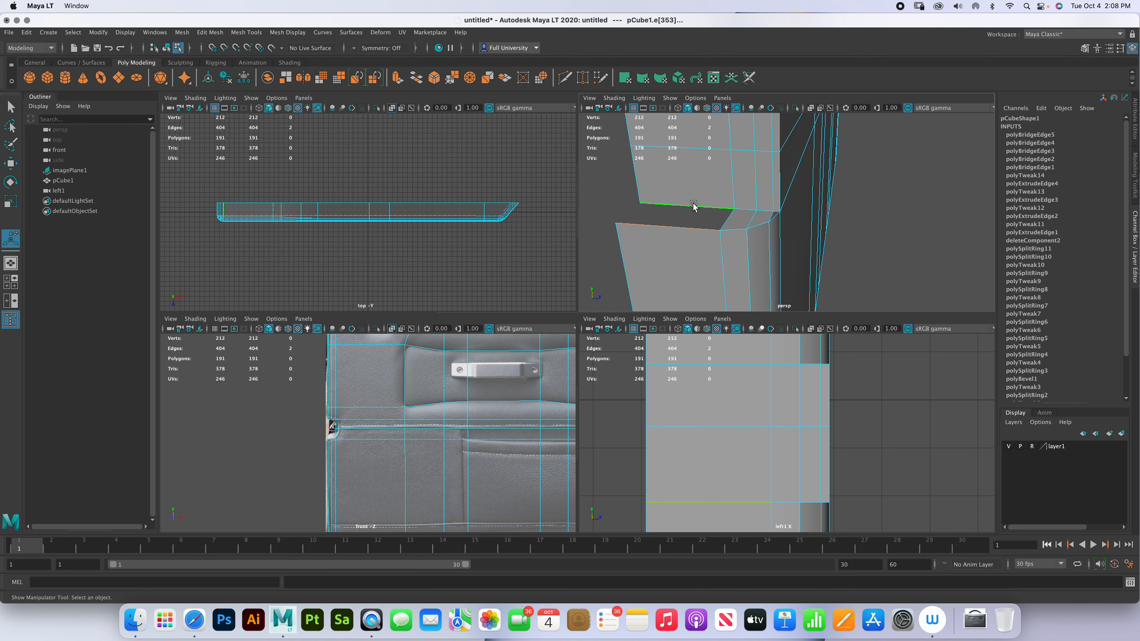
key(g)
- Fill the remaining triangular holes at the front corners of the notch's bottom and top
alt+right_drag(792, 246, 832, 254)
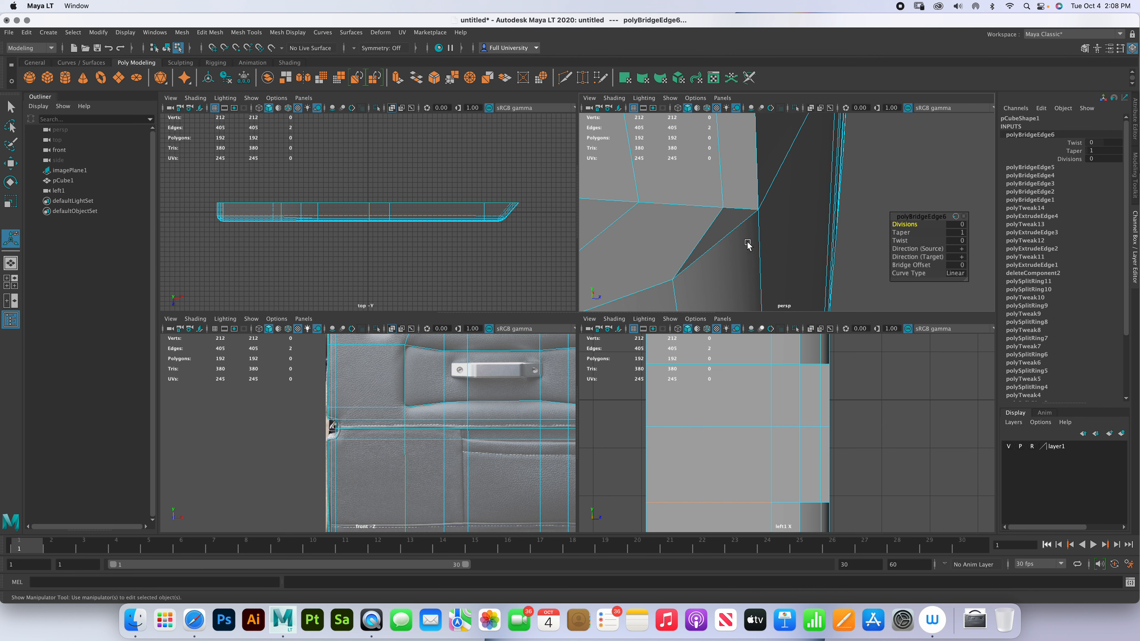
shift+click(732, 229)
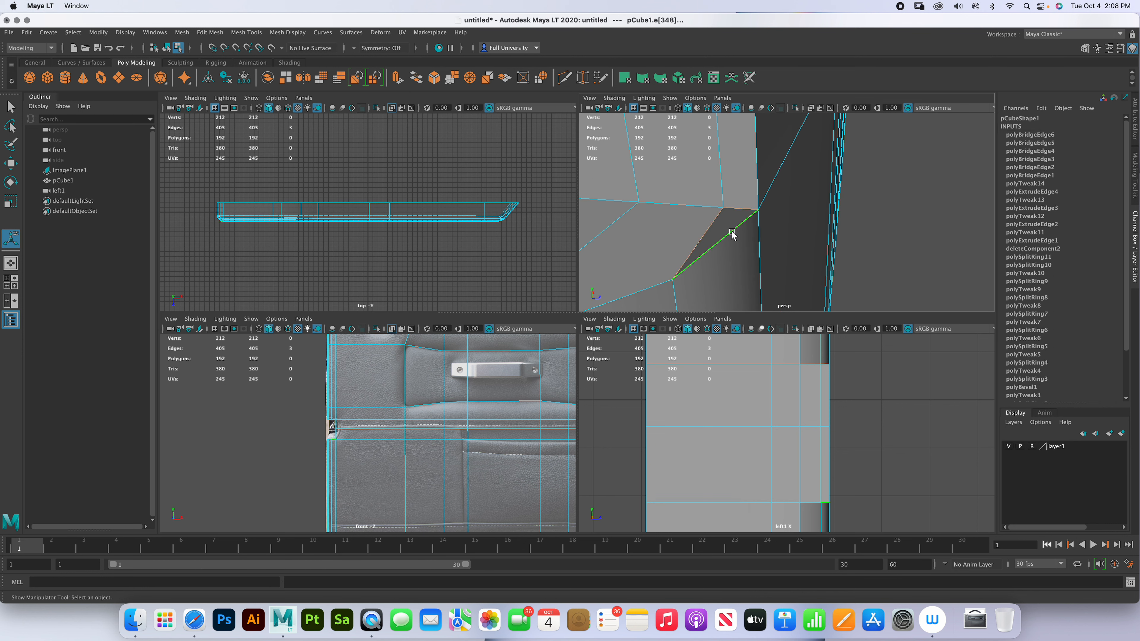
shift+right_drag(731, 234, 729, 356)
shift+right_drag(729, 362, 730, 364)
scroll(743, 252, down, 4)
alt+drag(764, 184, 789, 193)
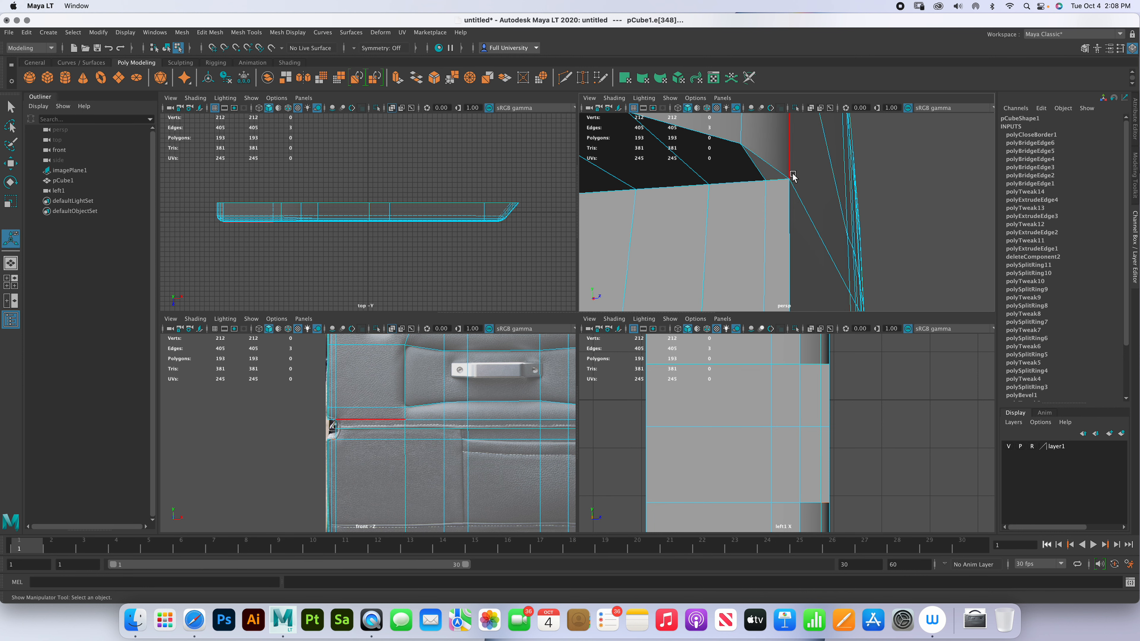
shift+right_drag(781, 173, 758, 305)
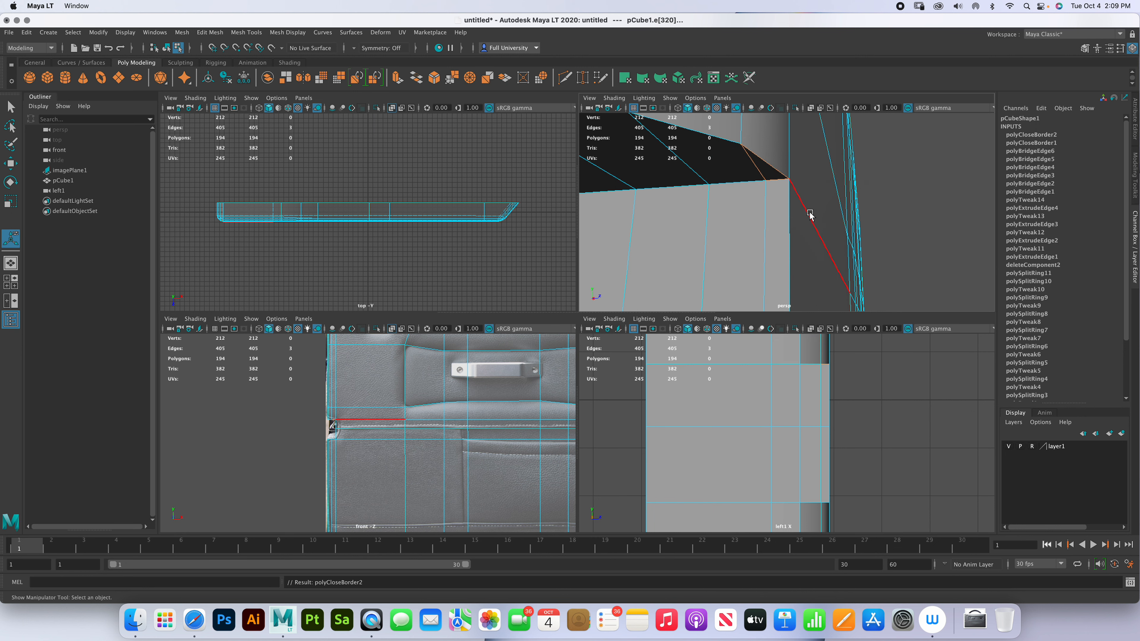
click(892, 215)
- Try to bevel the inner corner edges along the top and bottom of the notch wall
alt+drag(803, 220, 738, 255)
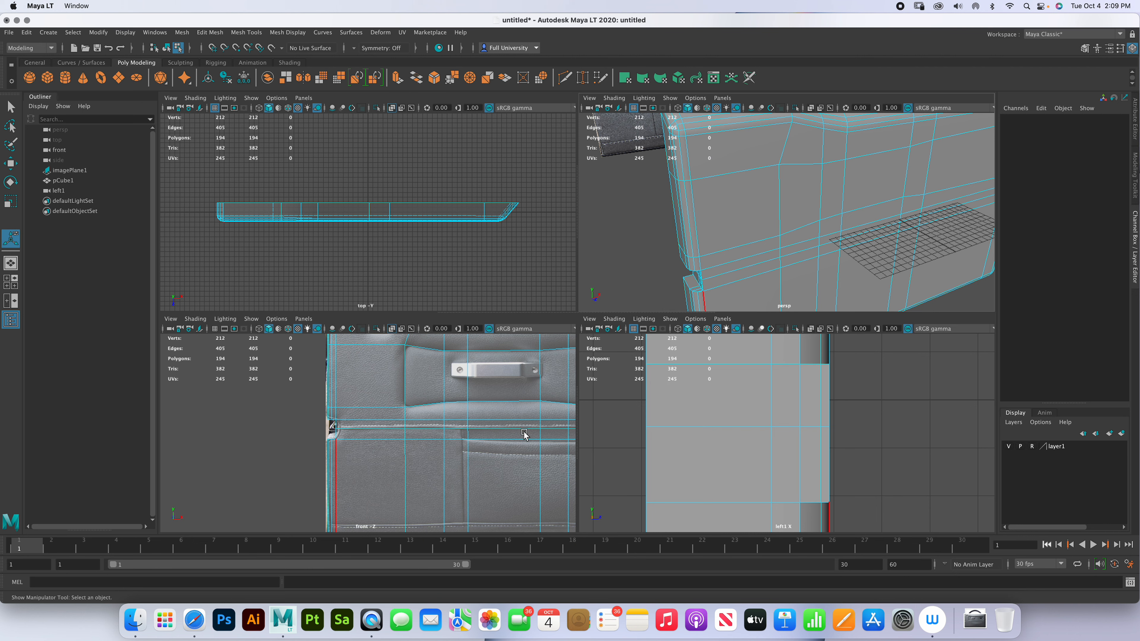
key(space)
key(space)
alt+middle_drag(781, 229, 859, 221)
alt+drag(859, 221, 753, 222)
right_drag(752, 220, 749, 193)
double_click(746, 211)
alt+drag(770, 229, 766, 254)
alt+middle_drag(765, 255, 751, 174)
alt+drag(751, 173, 756, 251)
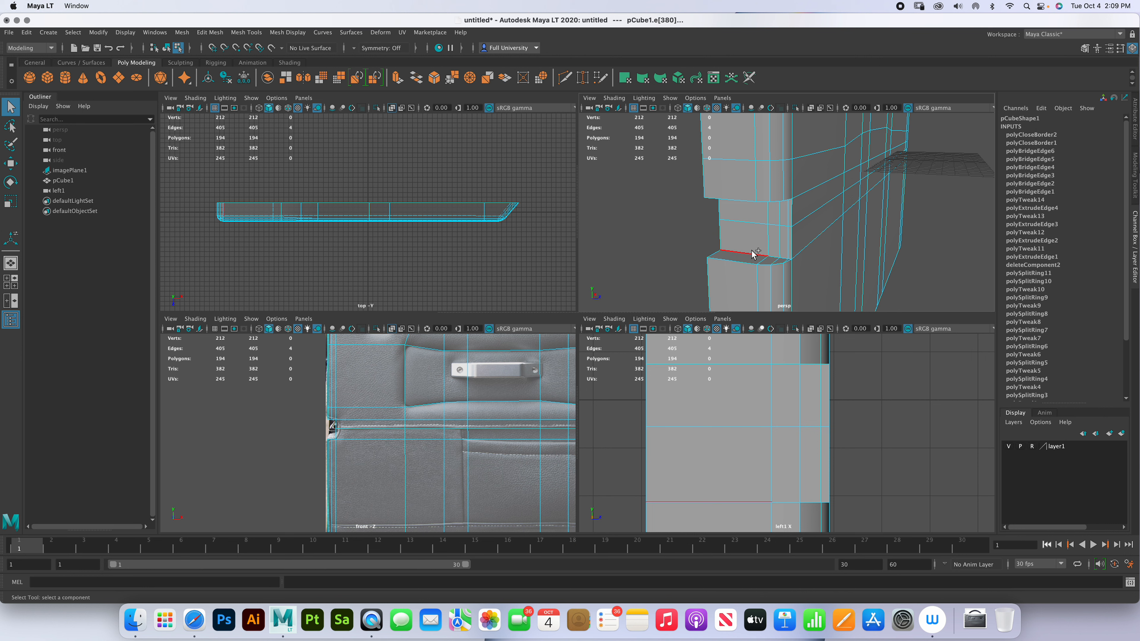
shift+double_click(753, 255)
alt+right_drag(422, 427, 506, 455)
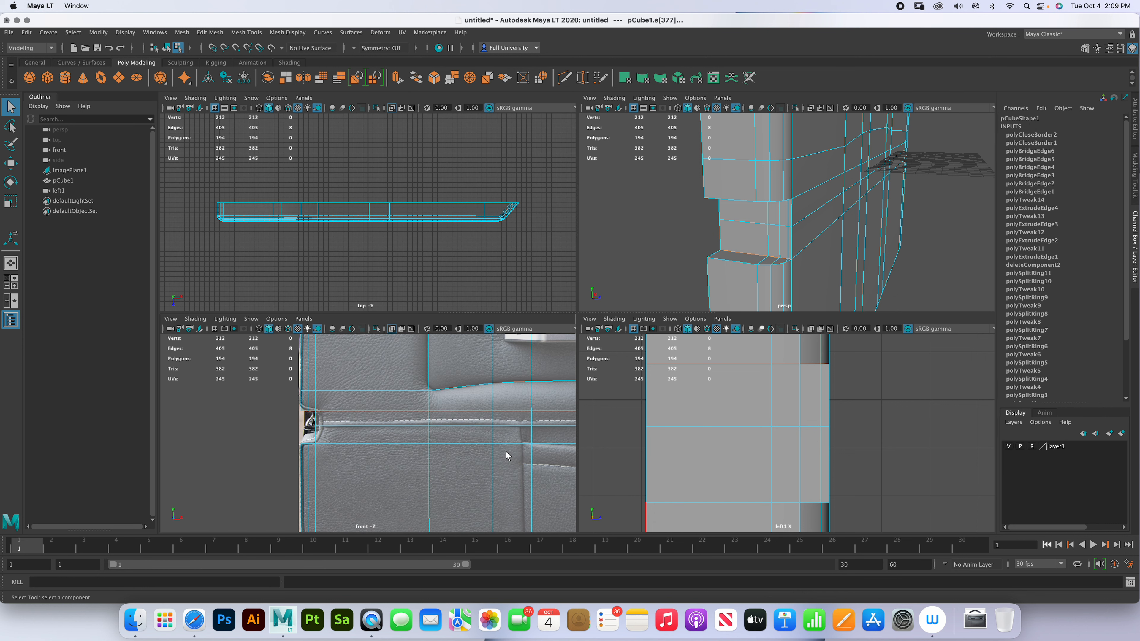
alt+middle_drag(353, 461, 412, 438)
alt+right_drag(412, 438, 427, 399)
alt+middle_drag(427, 400, 447, 417)
alt+right_drag(448, 418, 498, 431)
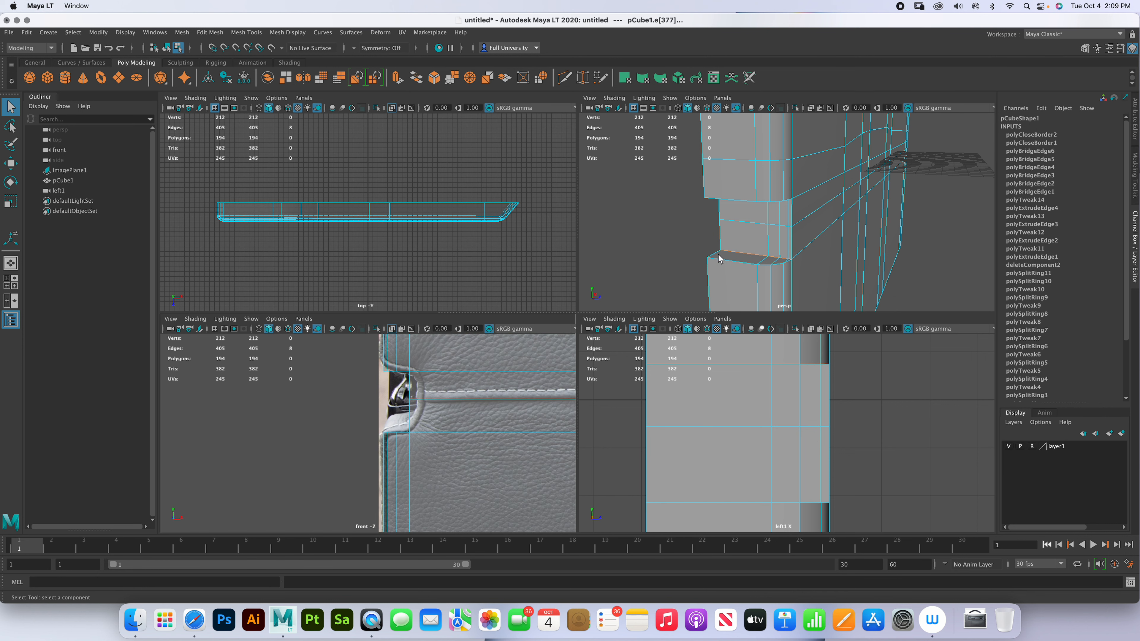
shift+right_drag(748, 249, 800, 251)
drag(485, 446, 491, 438)
key(super+z)
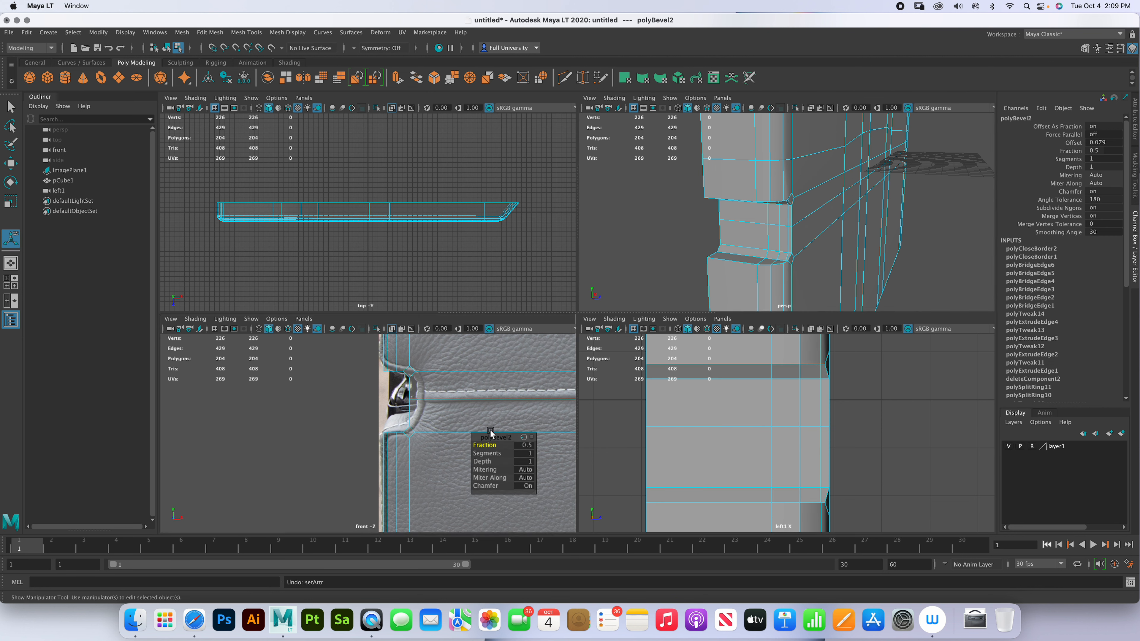
key(super+z)
- Move the notch wall's middle, upper and lower vertices inward in the front view to follow the reference's rounded latch cutout
right_click(435, 401)
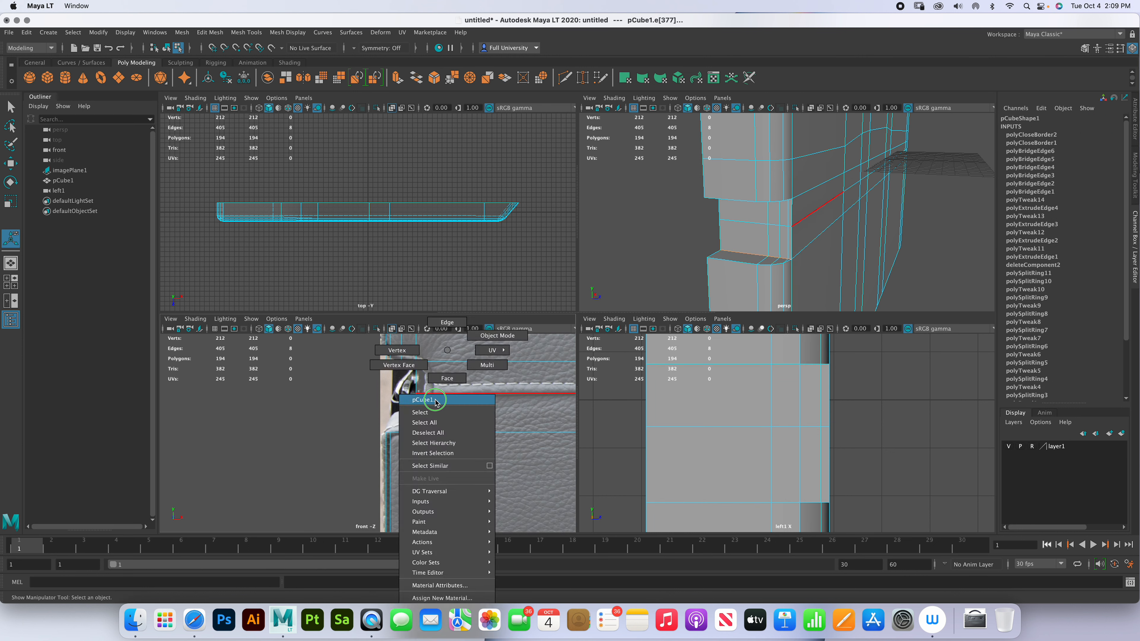
click(399, 353)
key(w)
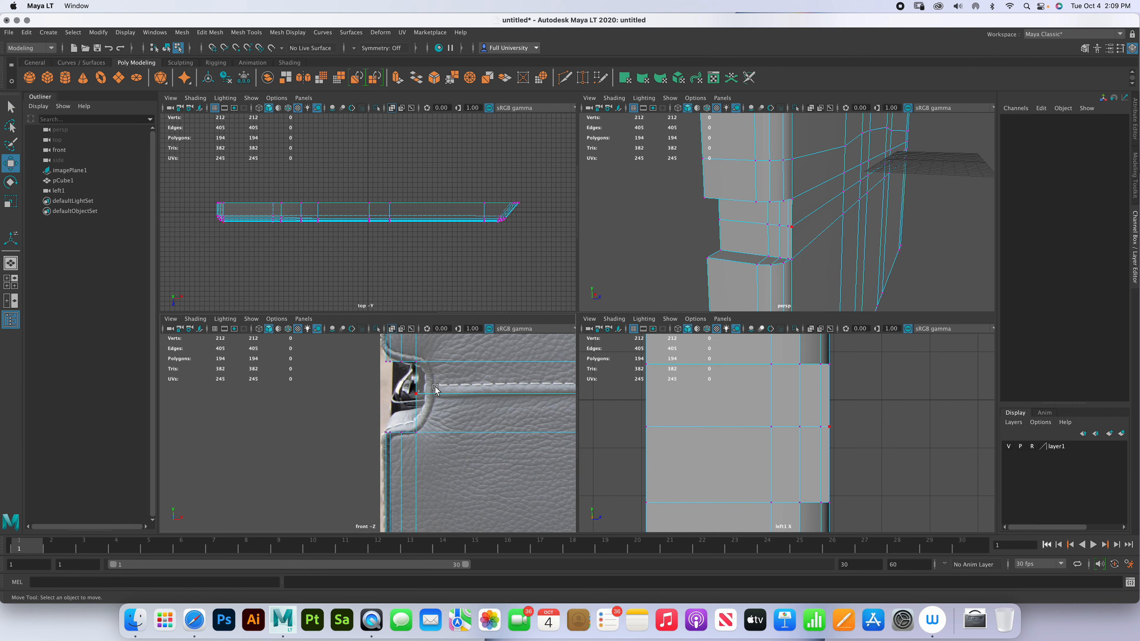
drag(421, 402, 471, 361)
click(409, 357)
click(413, 432)
drag(457, 433, 459, 432)
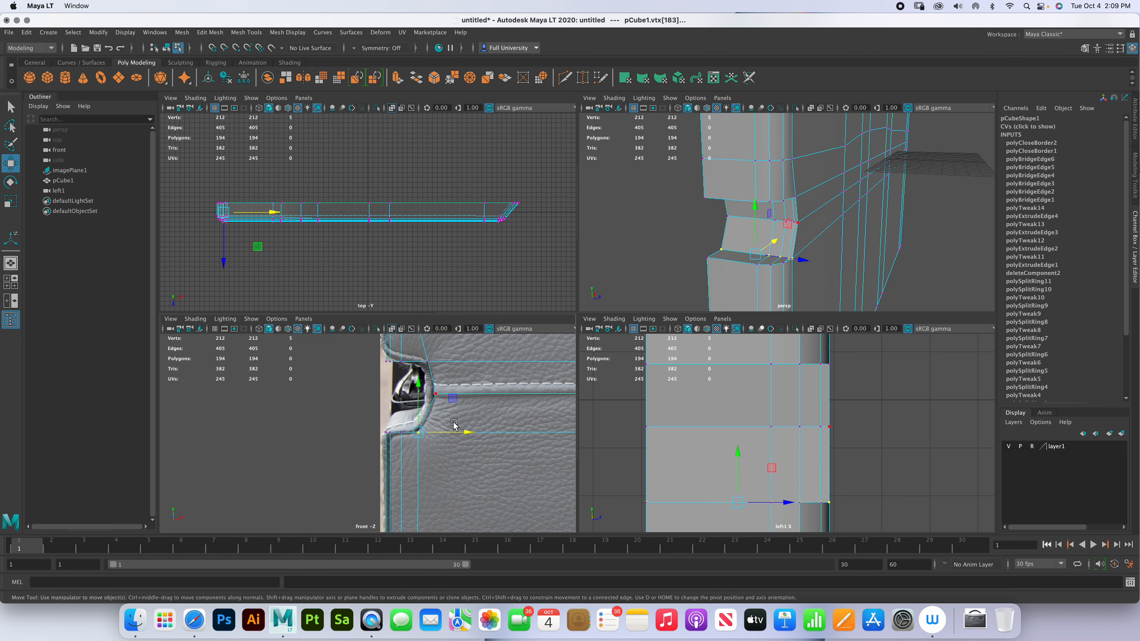
alt+drag(800, 230, 796, 204)
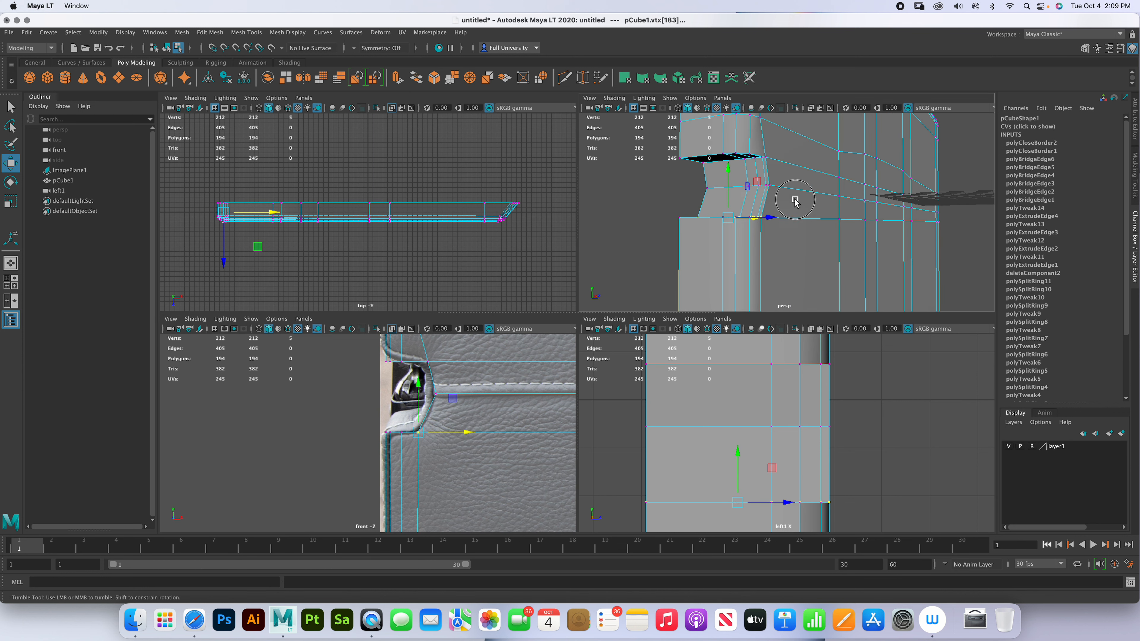
- Bevel the notch wall's upper inner edge loop with 3 segments
alt+middle_drag(796, 204, 788, 216)
alt+right_drag(788, 217, 783, 182)
double_click(701, 201)
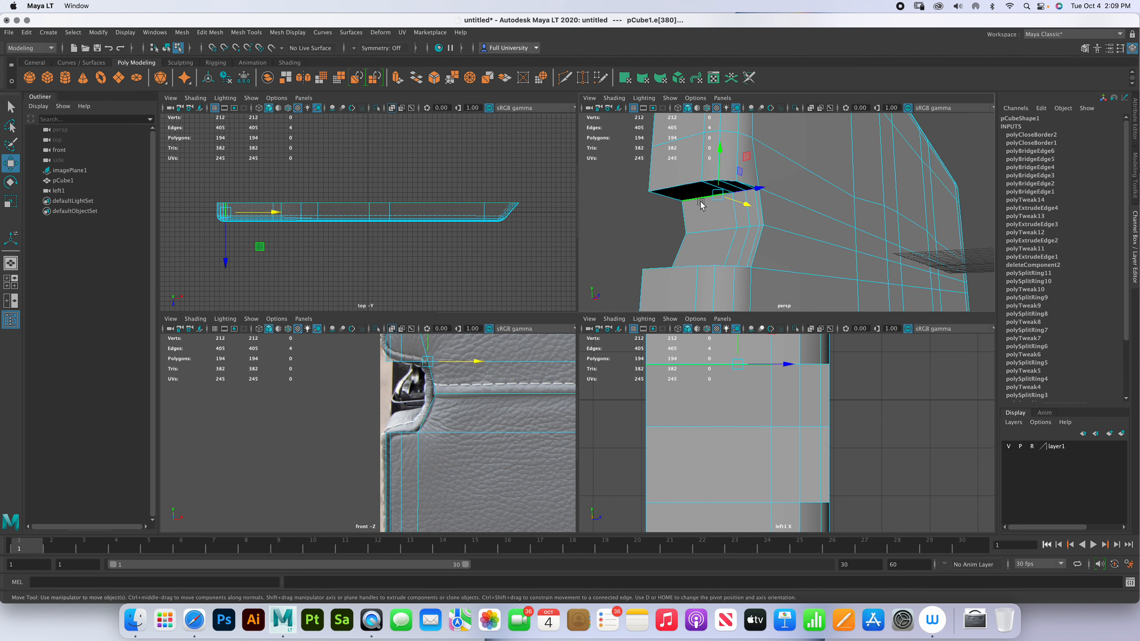
shift+right_drag(702, 205, 749, 201)
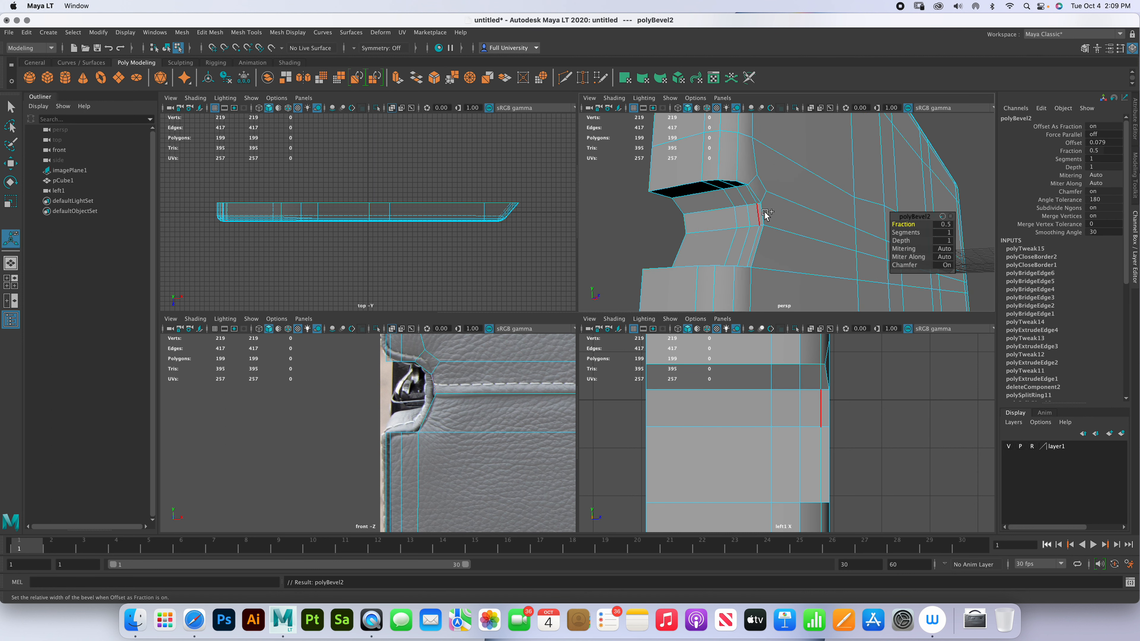
drag(903, 232, 981, 238)
- Bevel the notch wall's lower inner edge loop with 3 segments and a fraction of 0.67
alt+drag(783, 238, 773, 166)
alt+right_drag(776, 224, 790, 243)
alt+drag(790, 242, 783, 257)
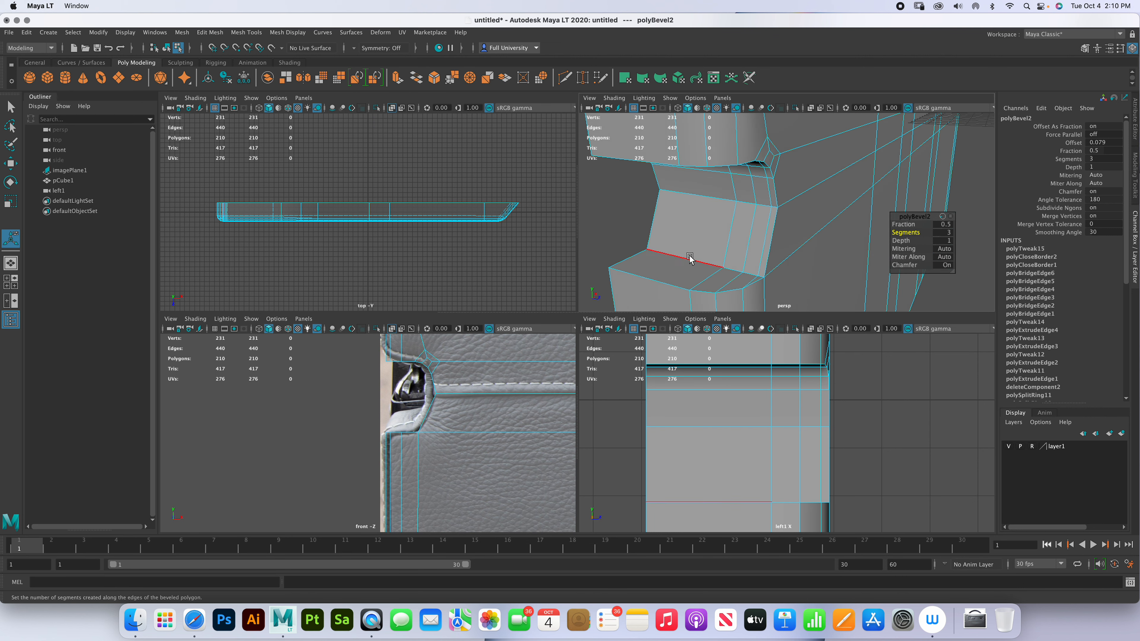
double_click(691, 257)
shift+right_click(691, 257)
click(745, 257)
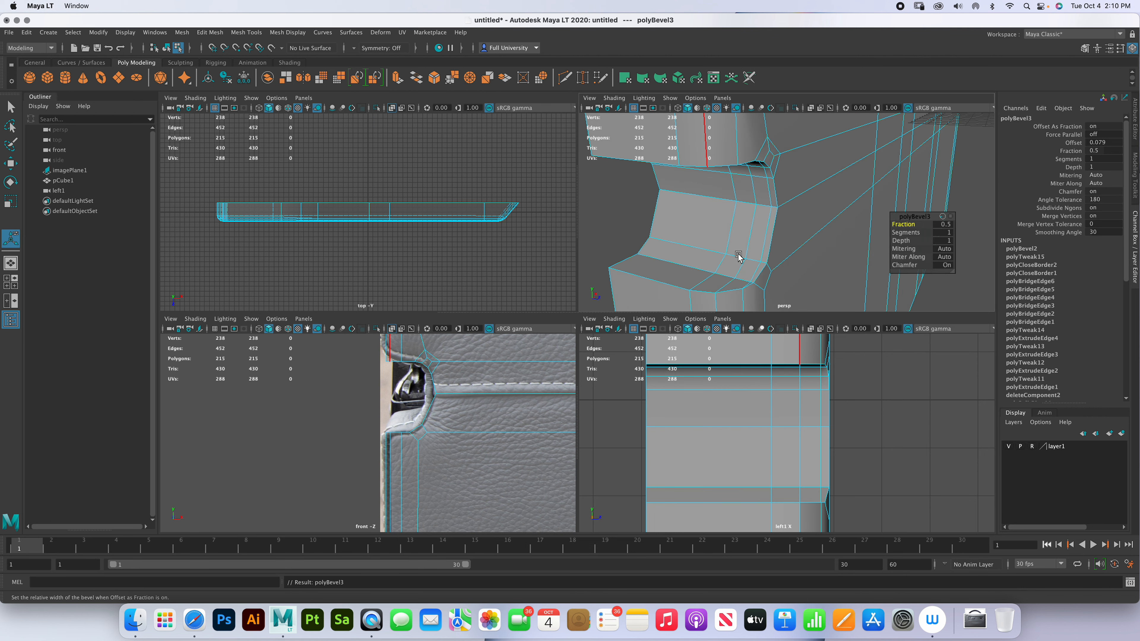
drag(901, 233, 983, 236)
drag(899, 226, 914, 228)
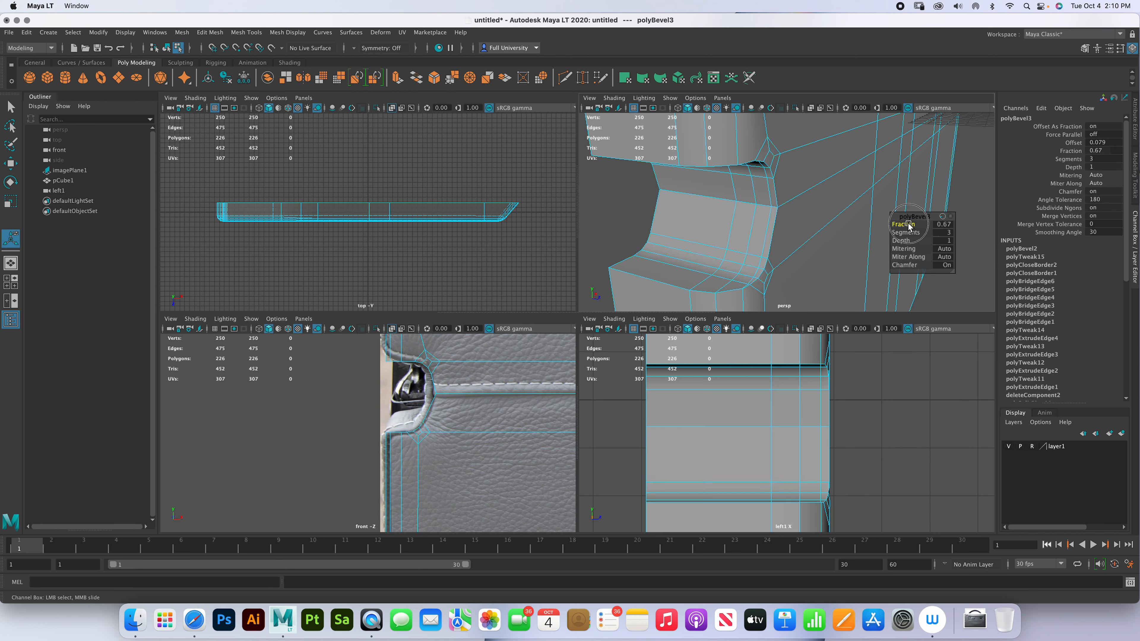
- Move the vertices of the notch's lower beveled corner in the front view to follow the reference's rounded cutout
scroll(473, 428, up, 5)
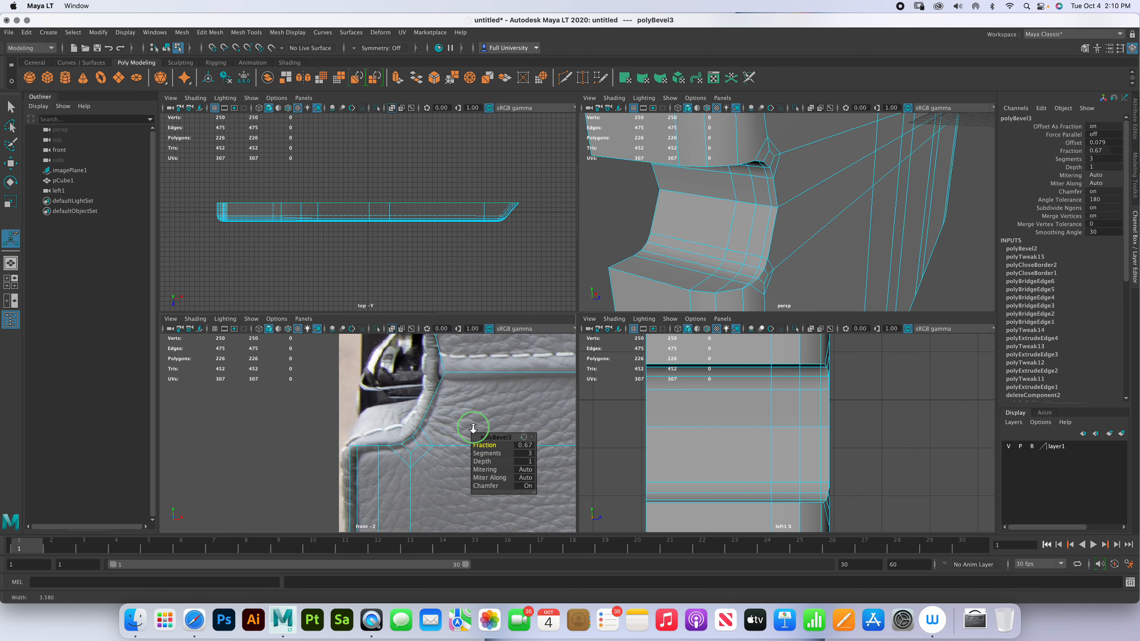
scroll(473, 428, up, 2)
right_click(401, 350)
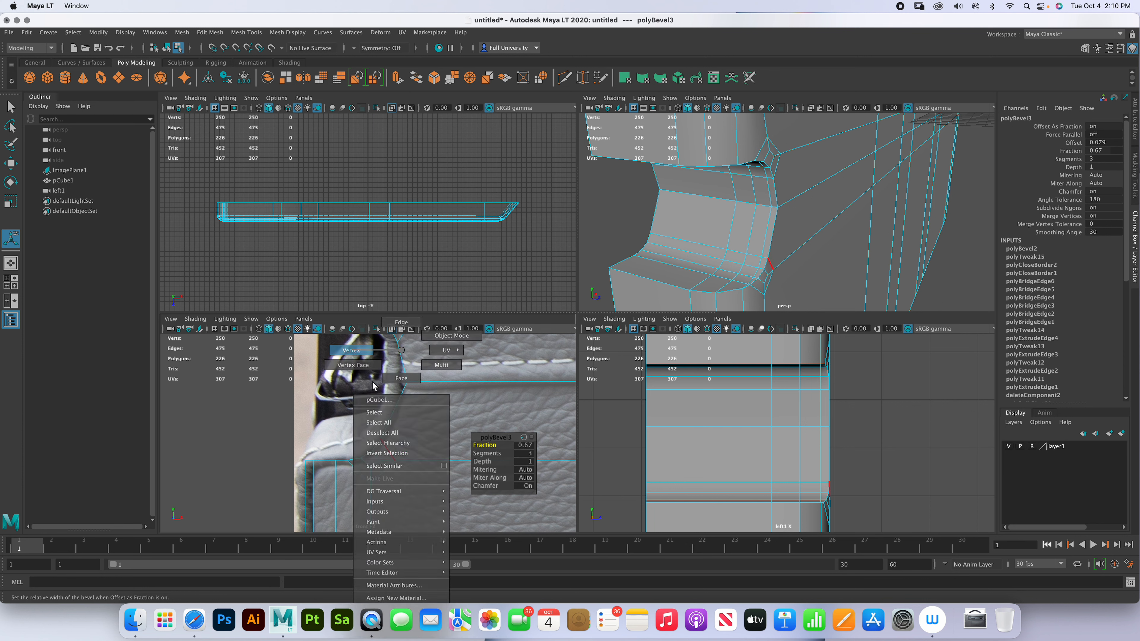
right_drag(401, 350, 353, 351)
scroll(469, 435, up, 3)
drag(405, 448, 436, 442)
key(w)
click(368, 457)
key(f)
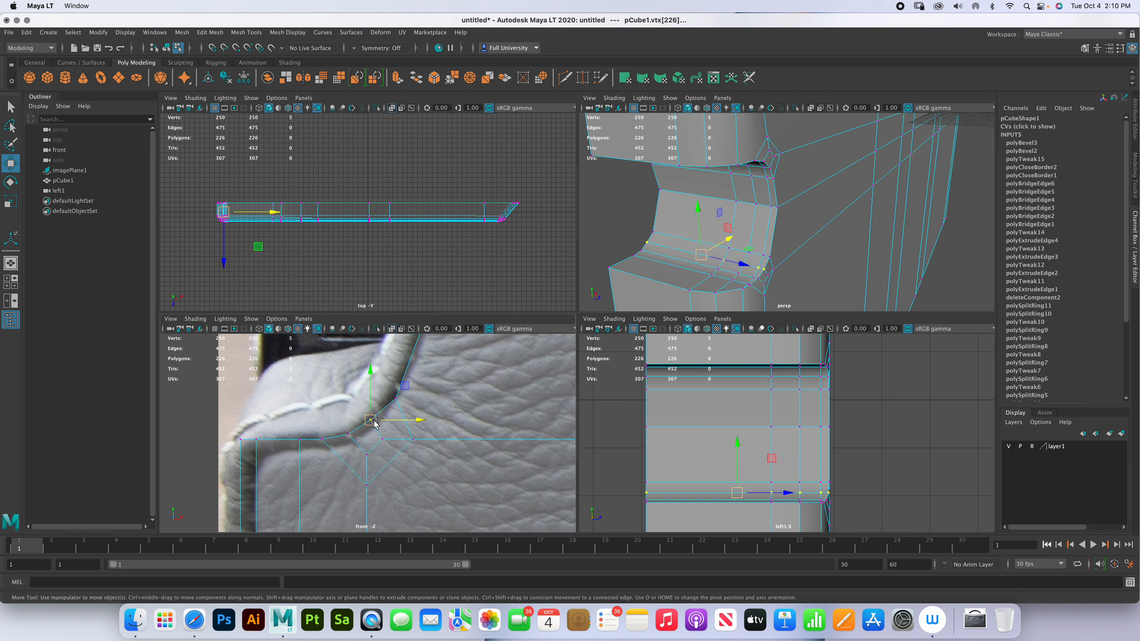
click(348, 434)
drag(346, 389, 348, 394)
drag(227, 423, 333, 451)
drag(290, 393, 283, 399)
mouse_move(342, 427)
mouse_down()
mouse_move(353, 449)
mouse_move(355, 439)
mouse_up()
- Move the notch's upper edge, upper corner and middle wall vertices in the front view to match the reference outline
alt+middle_drag(381, 398, 432, 494)
scroll(435, 431, down, 3)
alt+middle_drag(439, 415, 450, 466)
alt+middle_drag(408, 393, 439, 414)
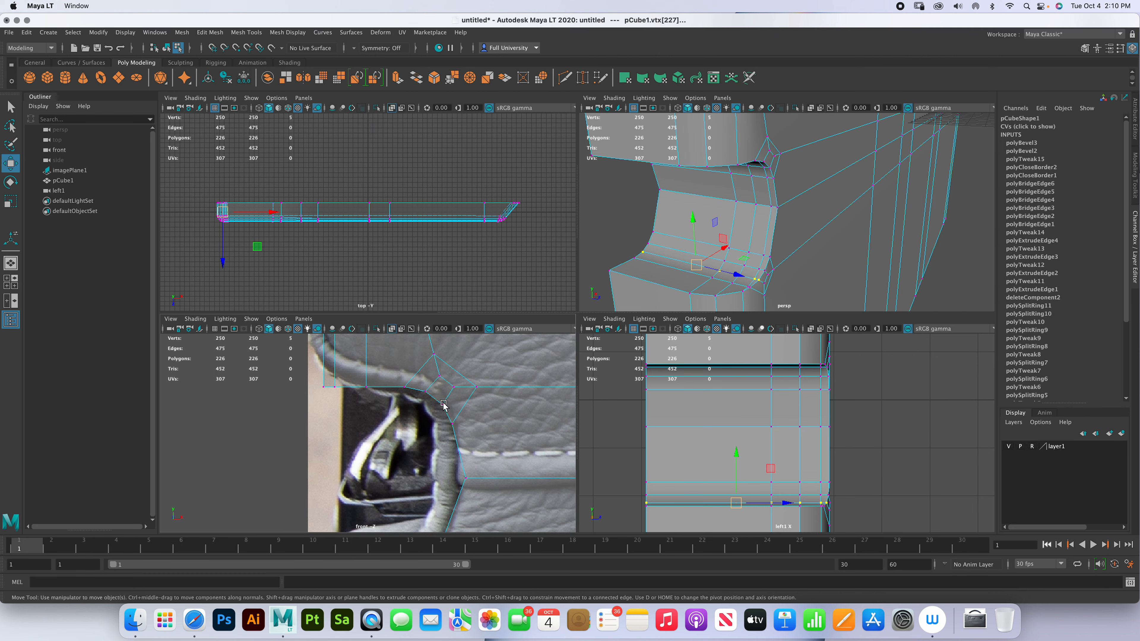
alt+middle_drag(358, 376, 365, 385)
drag(314, 387, 354, 331)
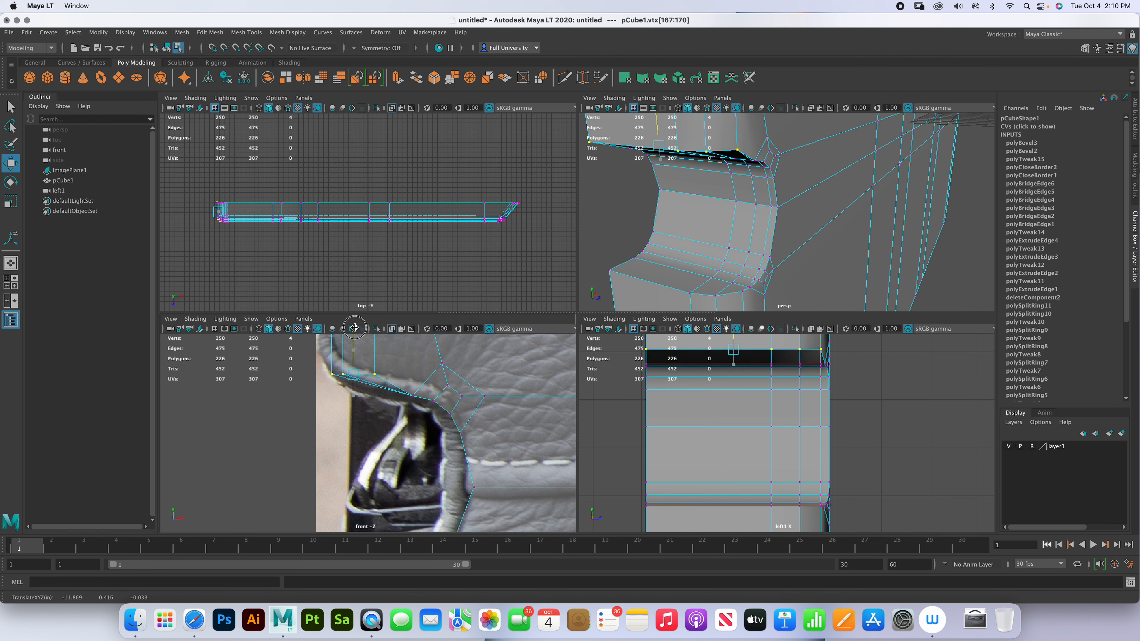
drag(404, 385, 412, 337)
drag(437, 406, 451, 378)
drag(451, 421, 505, 432)
drag(465, 480, 512, 485)
- Bevel the edge loop running through the middle of the notch wall with 2 segments and a fraction of 0.494
alt+drag(811, 211, 769, 218)
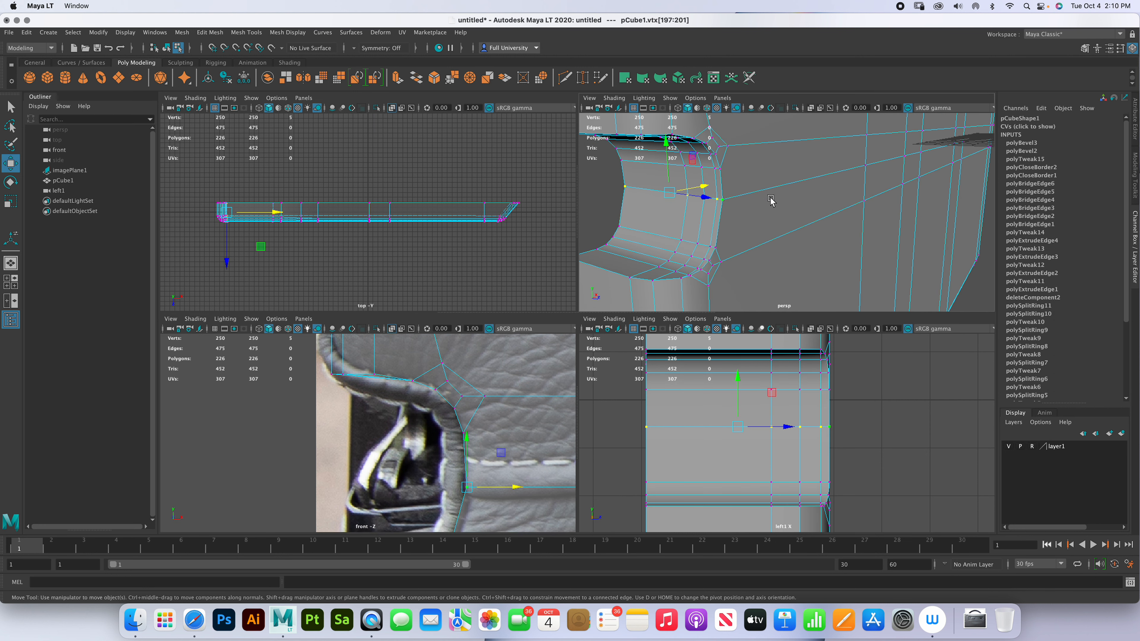
right_drag(770, 199, 794, 183)
double_click(754, 191)
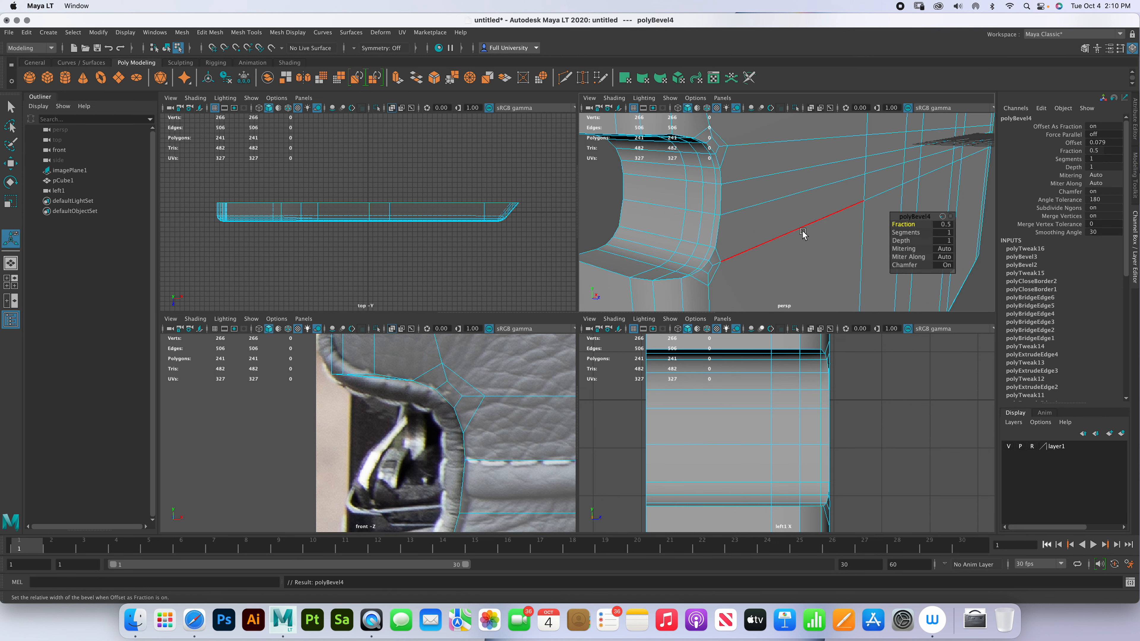
mouse_move(906, 234)
mouse_down()
mouse_move(938, 236)
mouse_move(898, 224)
mouse_up()
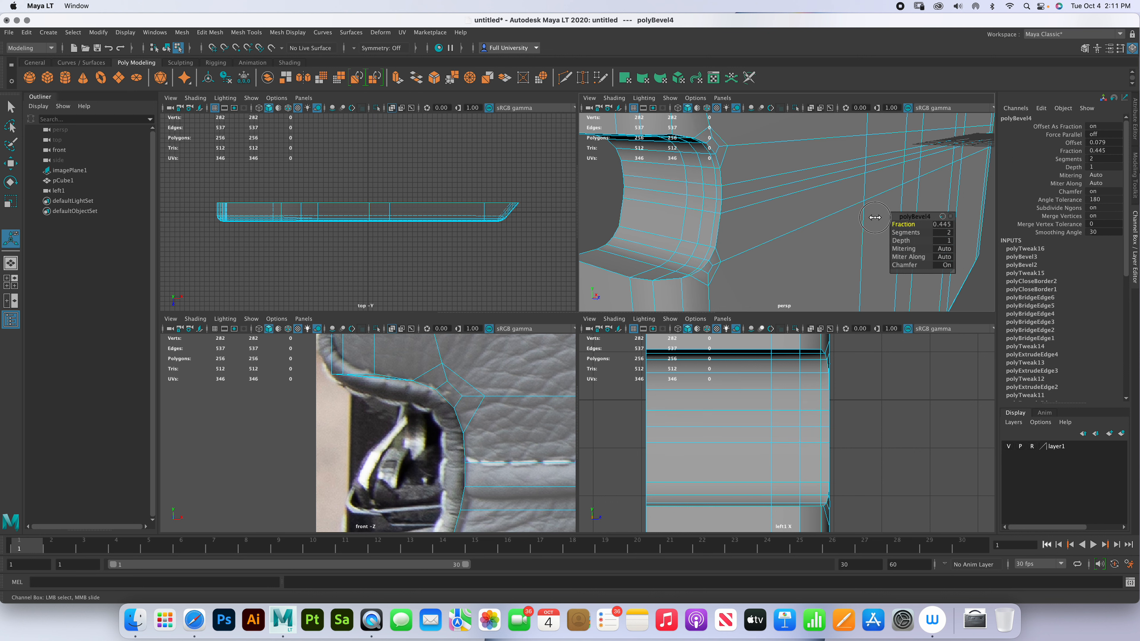
drag(878, 217, 886, 220)
drag(895, 232, 919, 225)
- Return to object mode and examine the beveled notch in perspective and against the front-view reference
alt+right_drag(799, 222, 770, 195)
alt+middle_drag(771, 196, 777, 242)
right_drag(777, 243, 815, 225)
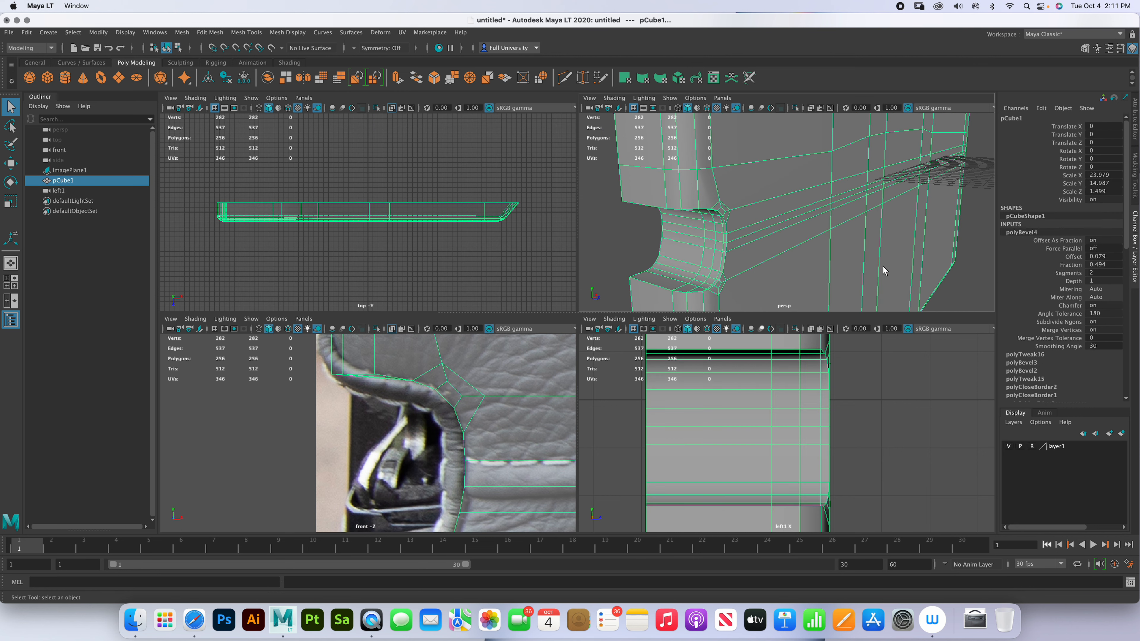
alt+drag(770, 276, 811, 253)
alt+middle_drag(811, 253, 782, 215)
alt+right_drag(781, 215, 801, 265)
alt+middle_drag(801, 265, 793, 224)
alt+right_drag(792, 225, 792, 269)
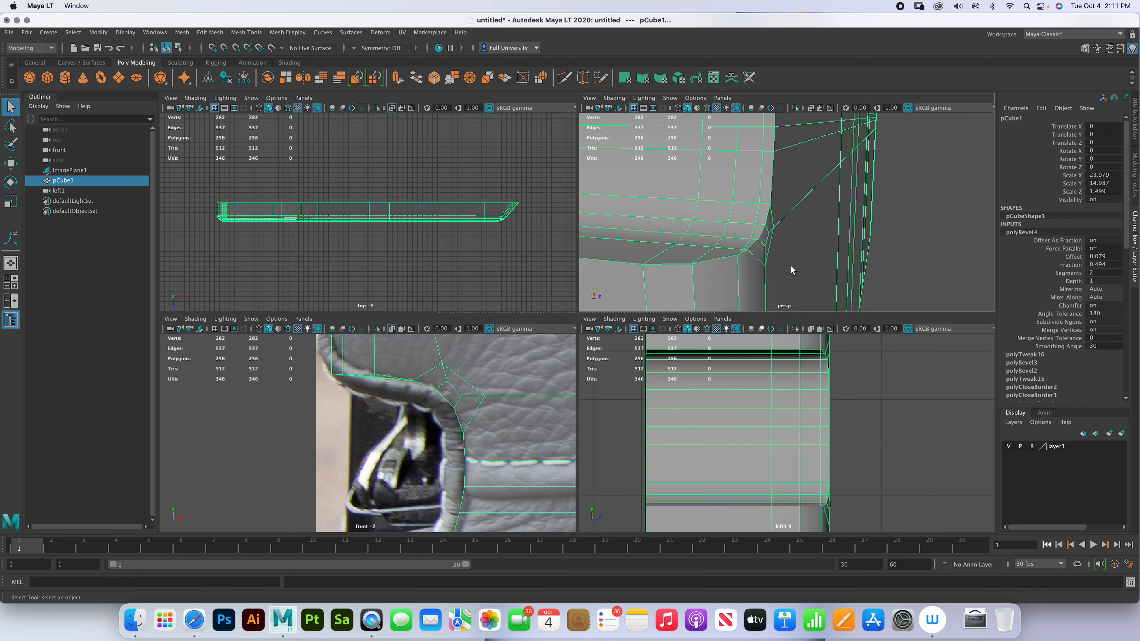
key(space)
alt+right_drag(719, 299, 722, 326)
alt+middle_drag(653, 310, 553, 361)
alt+right_drag(676, 325, 660, 325)
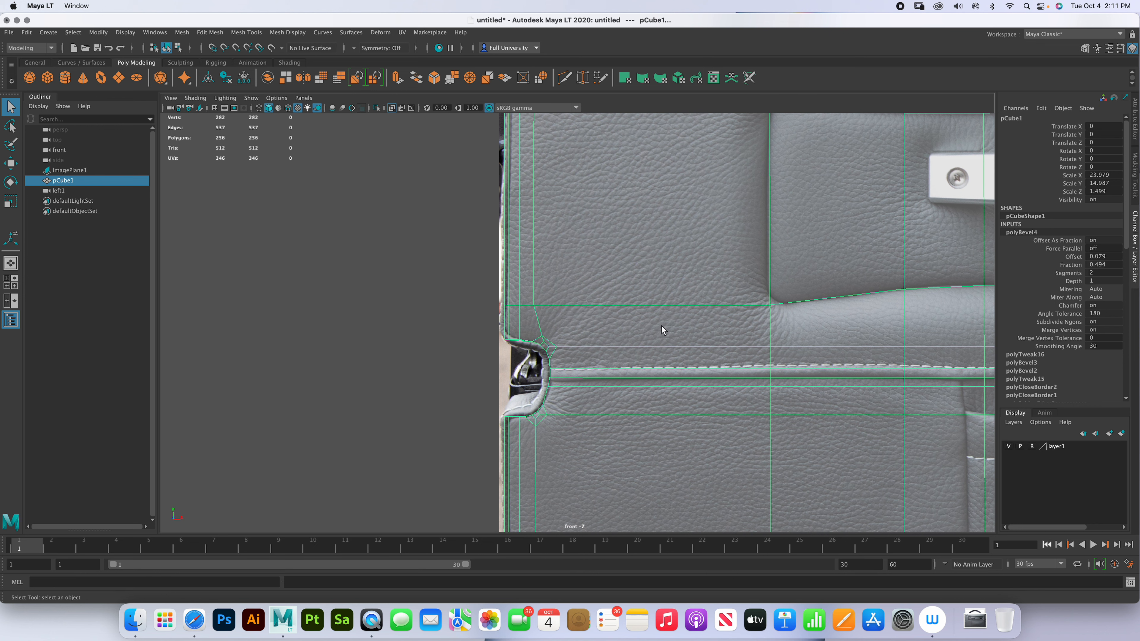
key(space)
mouse_move(739, 255)
alt+mouse_down()
mouse_move(773, 249)
mouse_move(755, 258)
alt+mouse_up()
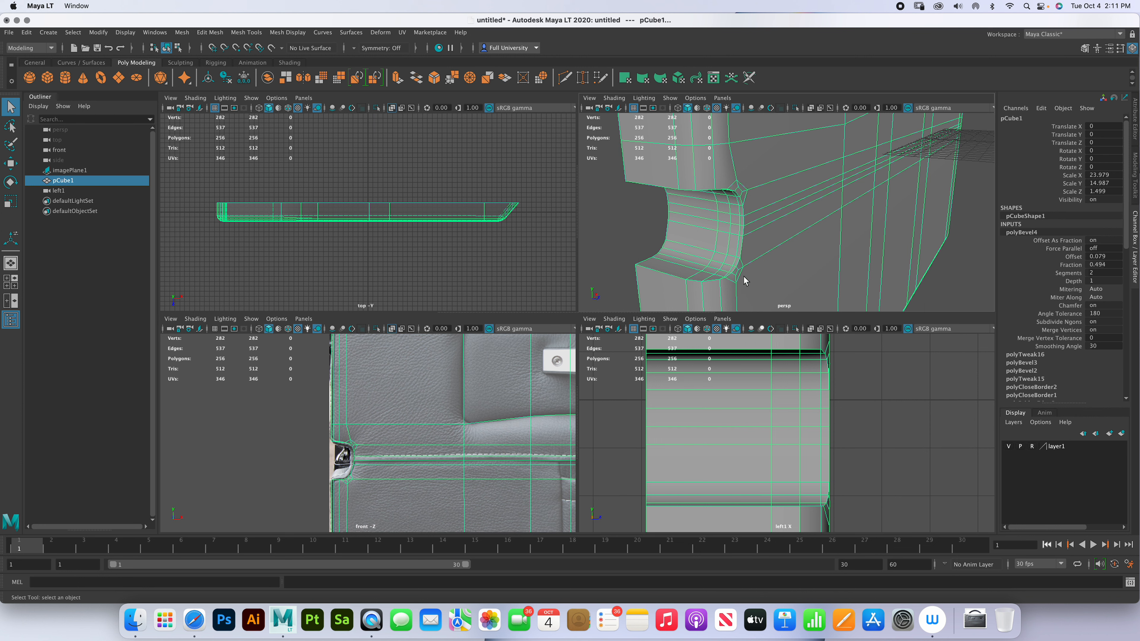
- Preview the door panel as a smoothed mesh and examine its overall shape and notch
key(3)
right_drag(786, 211, 903, 251)
click(933, 272)
alt+drag(934, 272, 920, 291)
alt+right_drag(919, 290, 853, 219)
alt+drag(853, 219, 803, 269)
alt+middle_drag(803, 270, 781, 294)
mouse_move(802, 227)
alt+mouse_down()
mouse_move(763, 241)
mouse_move(723, 222)
mouse_move(784, 234)
alt+mouse_up()
click(783, 233)
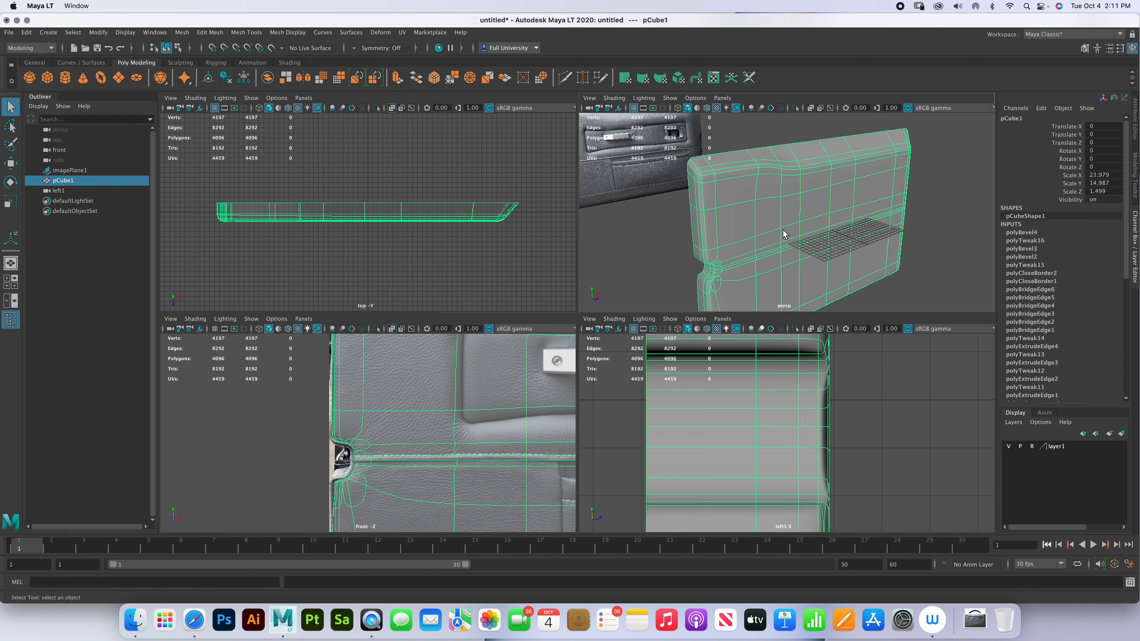
- Insert a vertical edge loop along the left side of the upper-left metal clip, straighten it and align it with the clip
key(space)
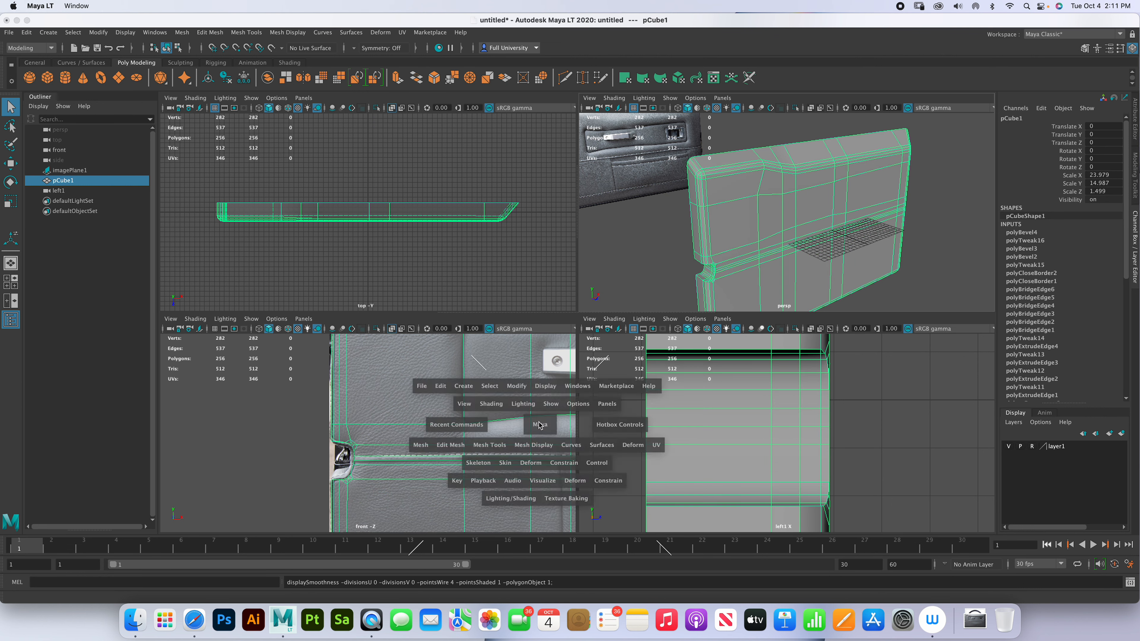
alt+middle_drag(656, 307, 693, 300)
alt+right_drag(692, 300, 602, 306)
alt+right_drag(684, 333, 561, 344)
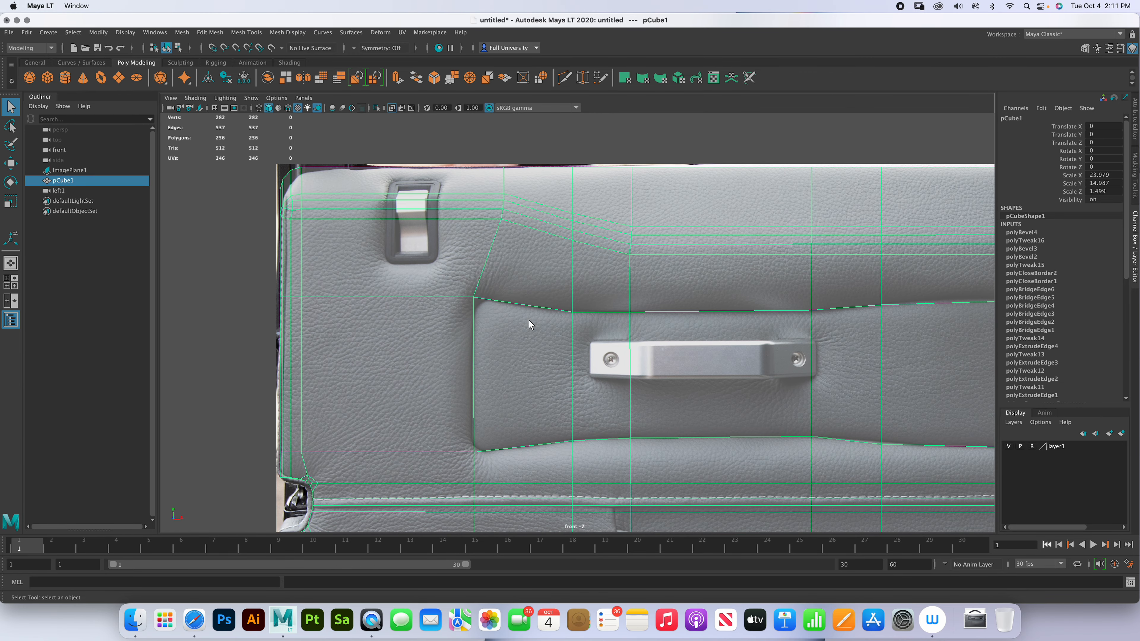
click(246, 32)
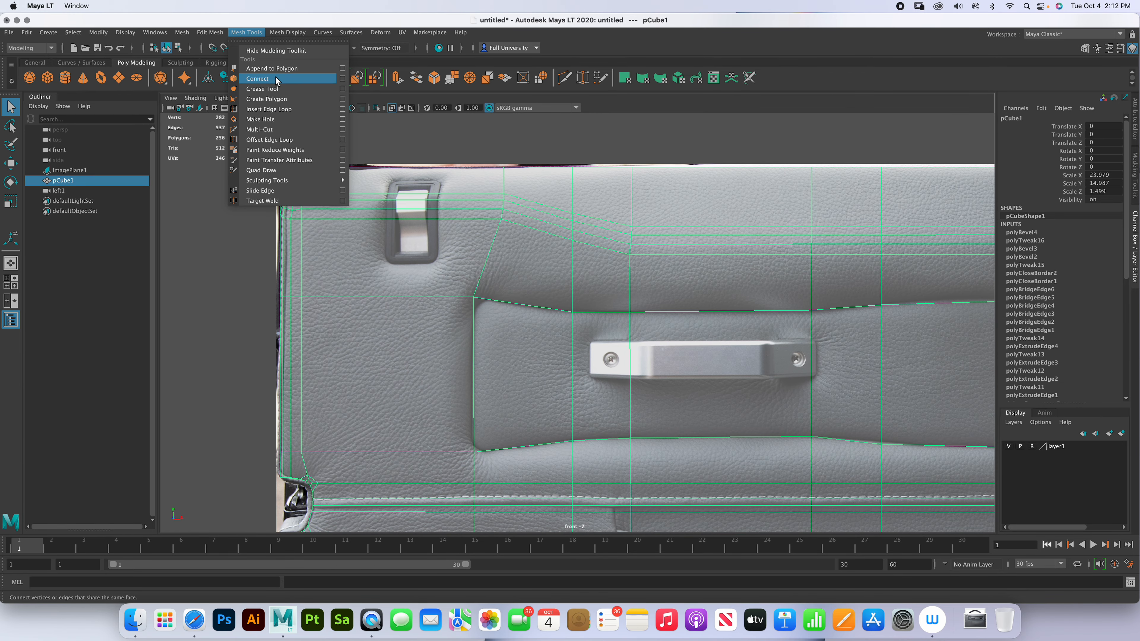
click(275, 110)
drag(386, 222, 386, 220)
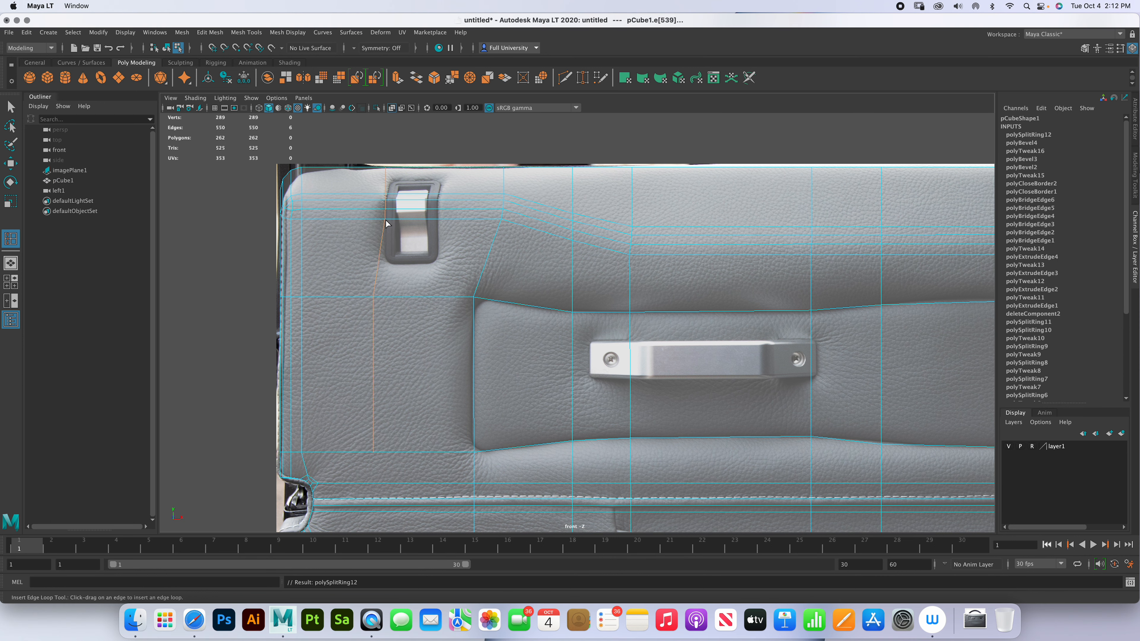
key(r)
mouse_move(420, 311)
mouse_down()
mouse_move(412, 313)
mouse_move(427, 310)
mouse_up()
key(w)
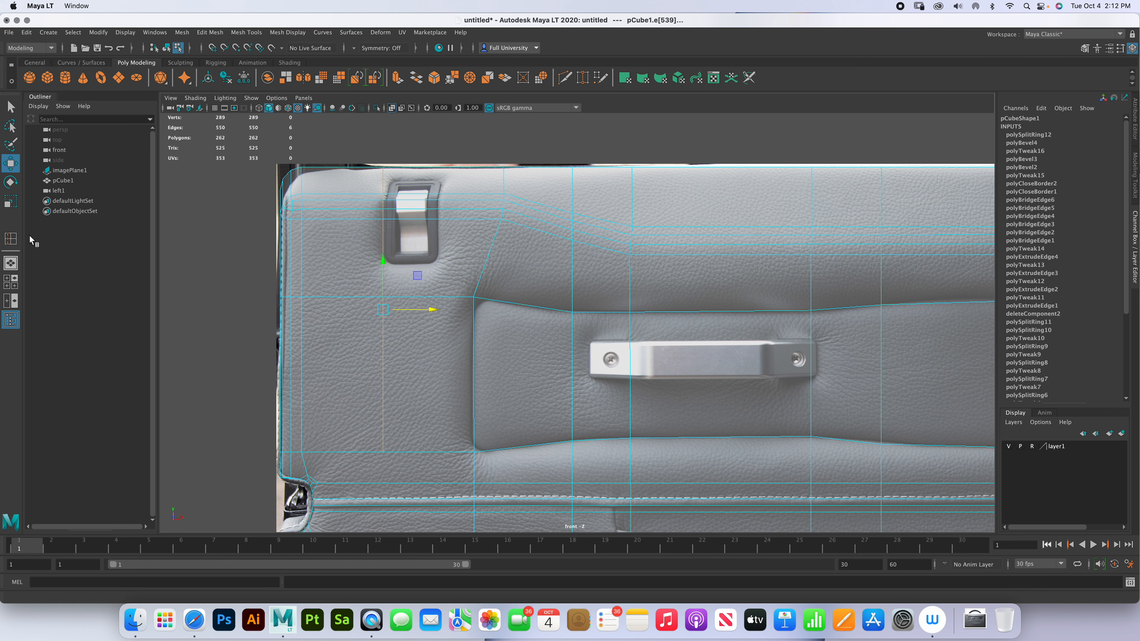
- Insert a vertical edge loop along the right side of the metal clip, straighten it and align it with the clip
click(11, 241)
drag(440, 222, 441, 221)
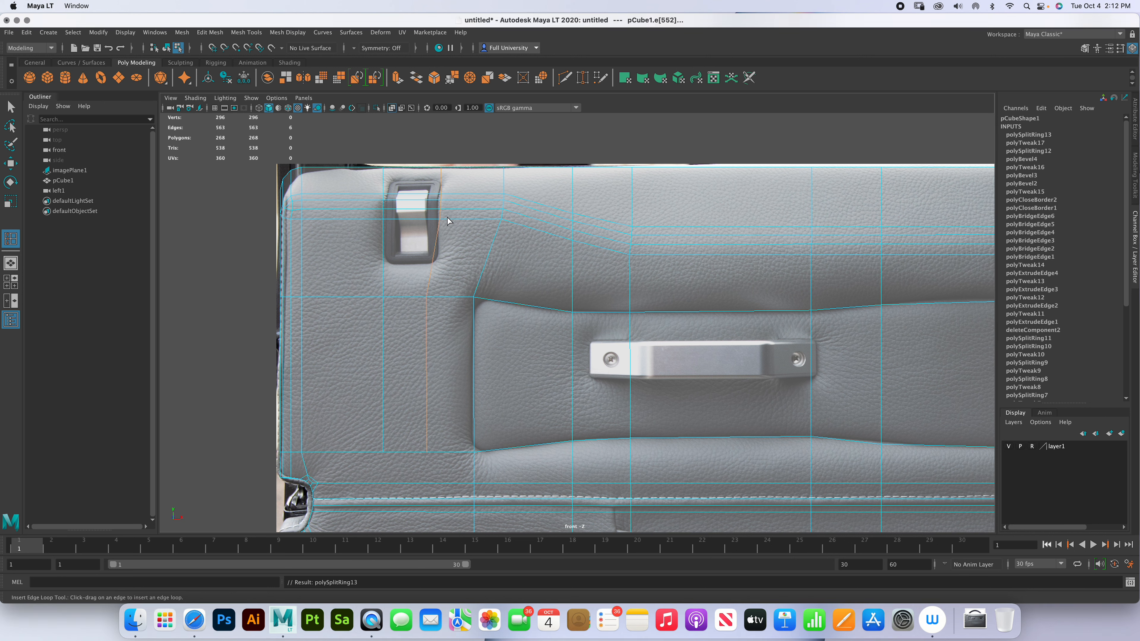
key(r)
drag(475, 309, 490, 314)
key(w)
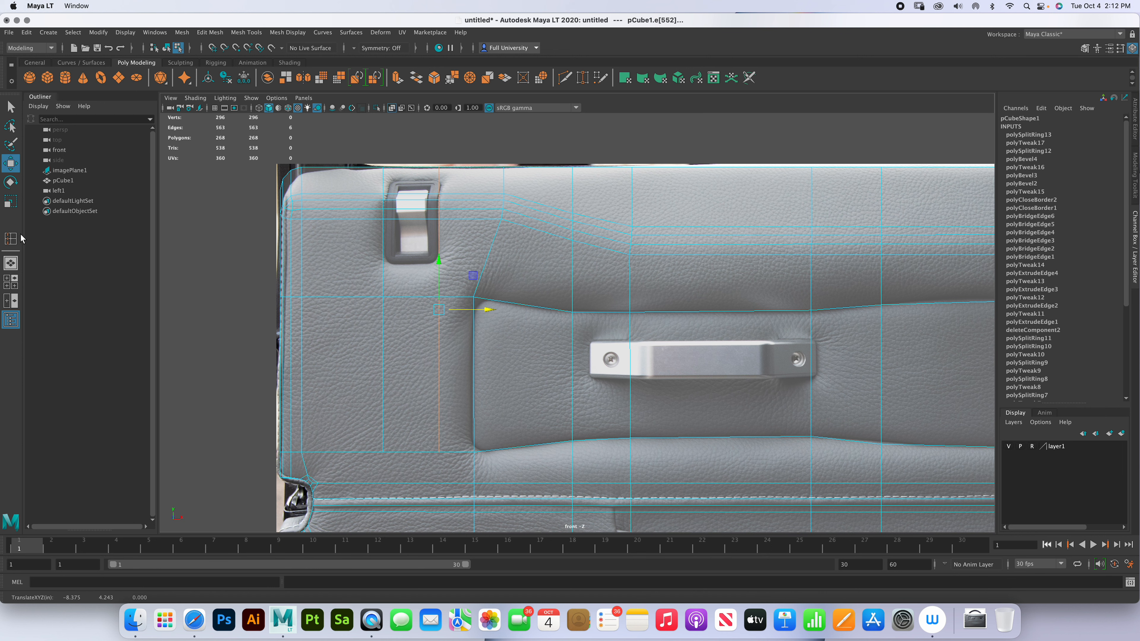
- Insert horizontal edge loops along the lower and upper edges of the metal clip
key(q)
drag(439, 262, 440, 263)
drag(439, 180, 439, 181)
key(space)
alt+drag(730, 196, 710, 226)
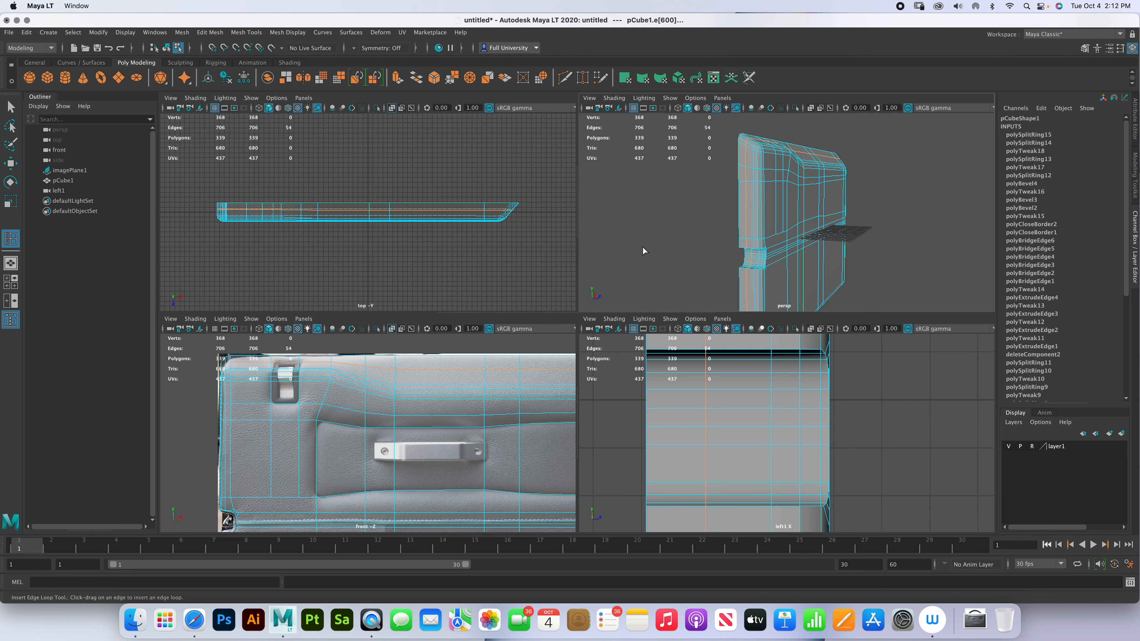
- Insert two vertical edge loops in the panel's bottom strip, in line with the loops on both sides of the clip
key(space)
alt+right_drag(597, 321, 513, 400)
alt+middle_drag(513, 400, 522, 250)
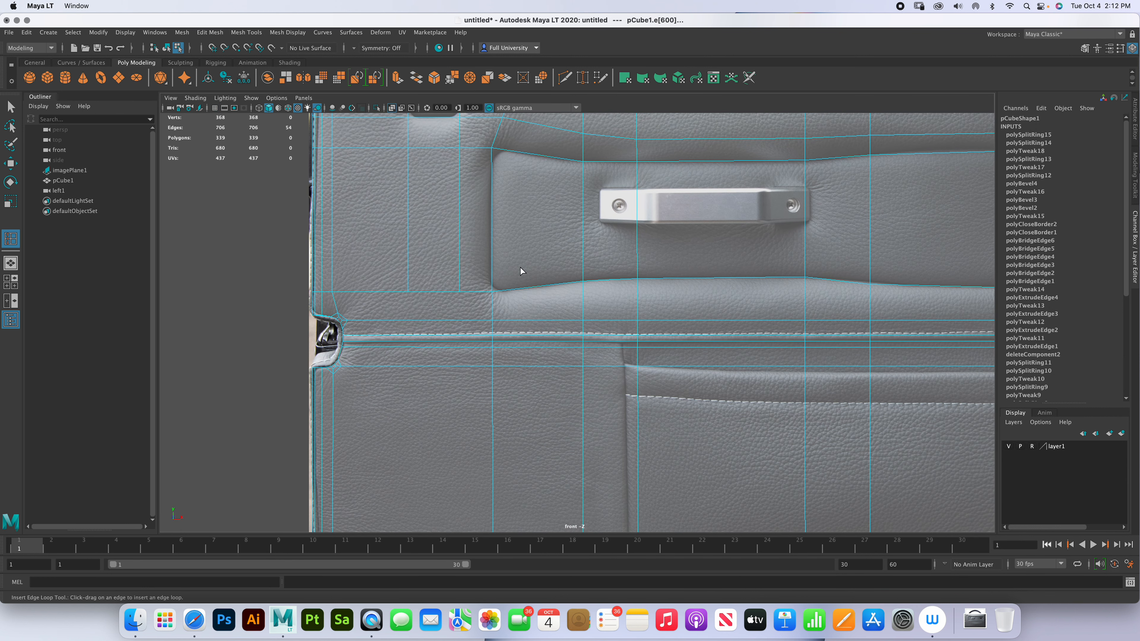
alt+middle_drag(553, 358, 606, 207)
alt+right_drag(606, 208, 486, 383)
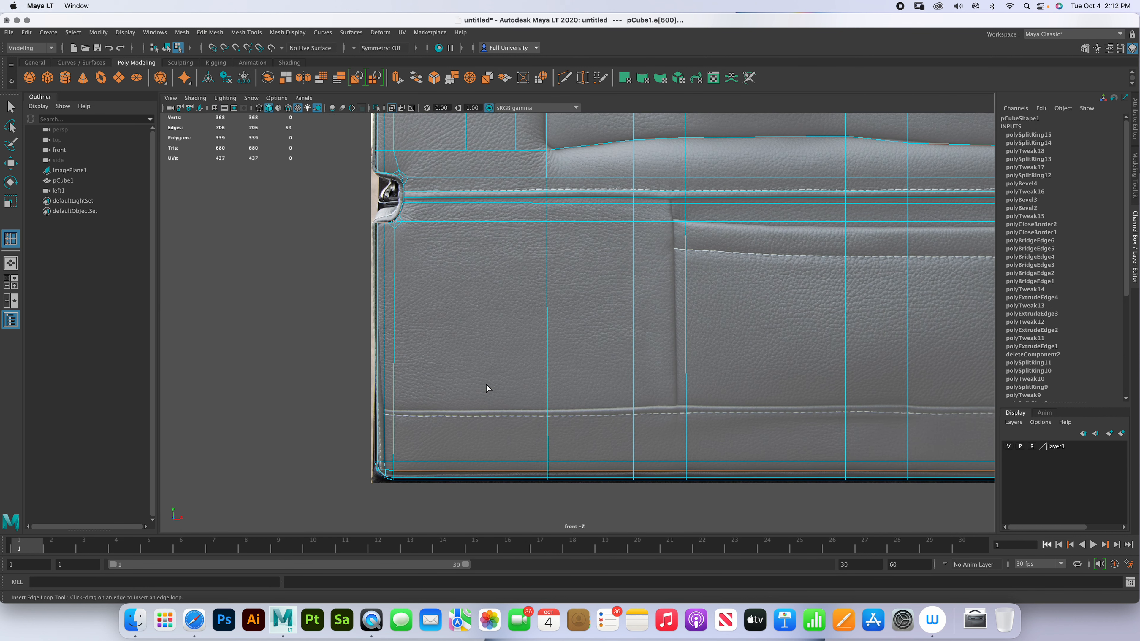
click(456, 464)
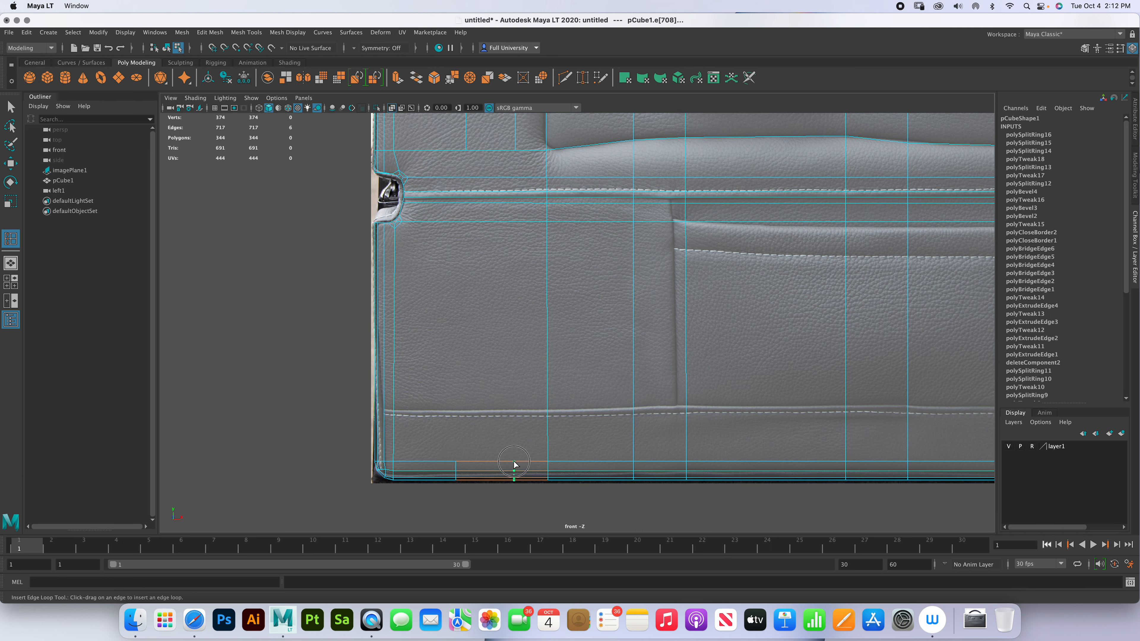
key(ctrl+z)
drag(471, 464, 463, 466)
click(513, 462)
- Cut both clip-side edge lines down to the matching vertices in the bottom strip with the Multi-Cut tool
click(563, 78)
click(515, 150)
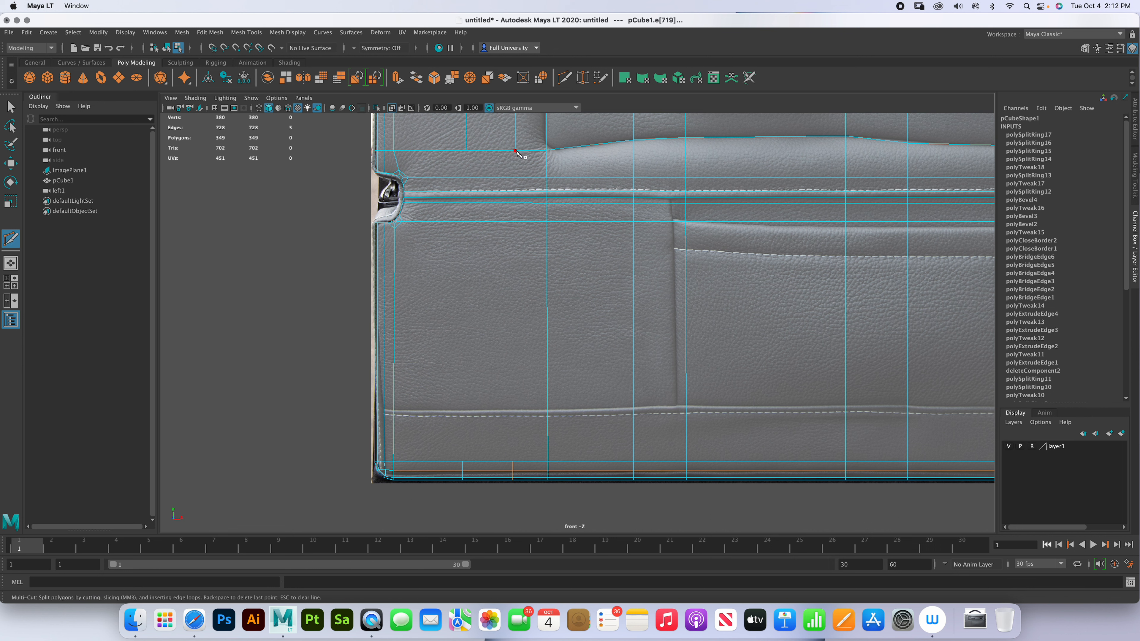
click(513, 463)
key(Return)
click(515, 191)
key(Escape)
click(465, 150)
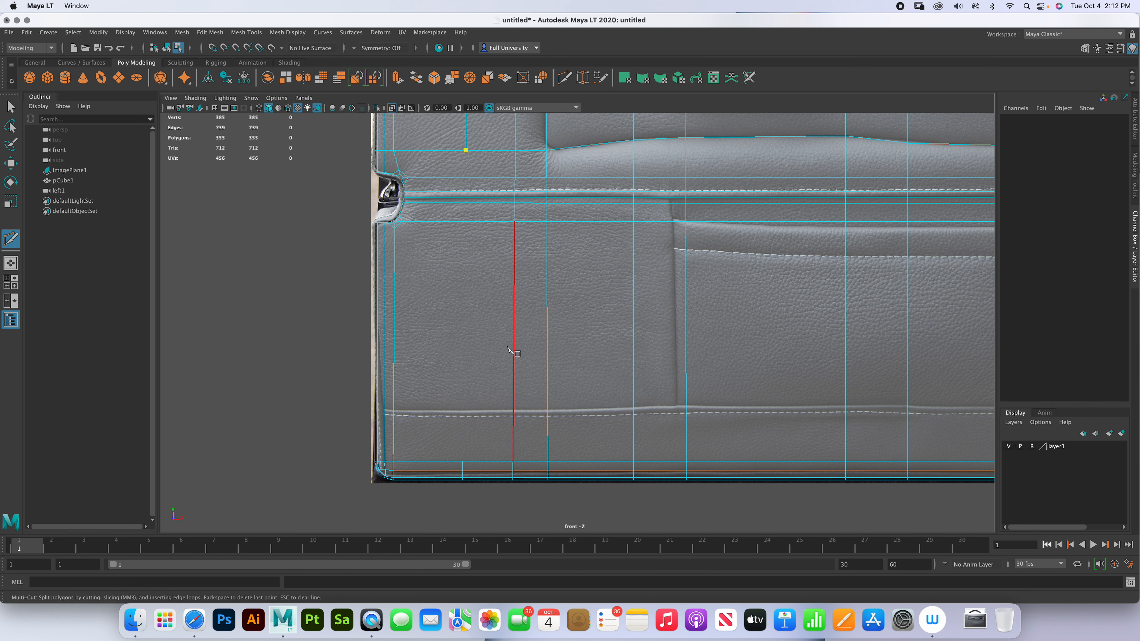
click(463, 463)
key(Return)
- Scale each of the two completed clip-side edge loops flat horizontally so both run straight down the panel
right_drag(474, 349, 467, 329)
key(q)
double_click(464, 330)
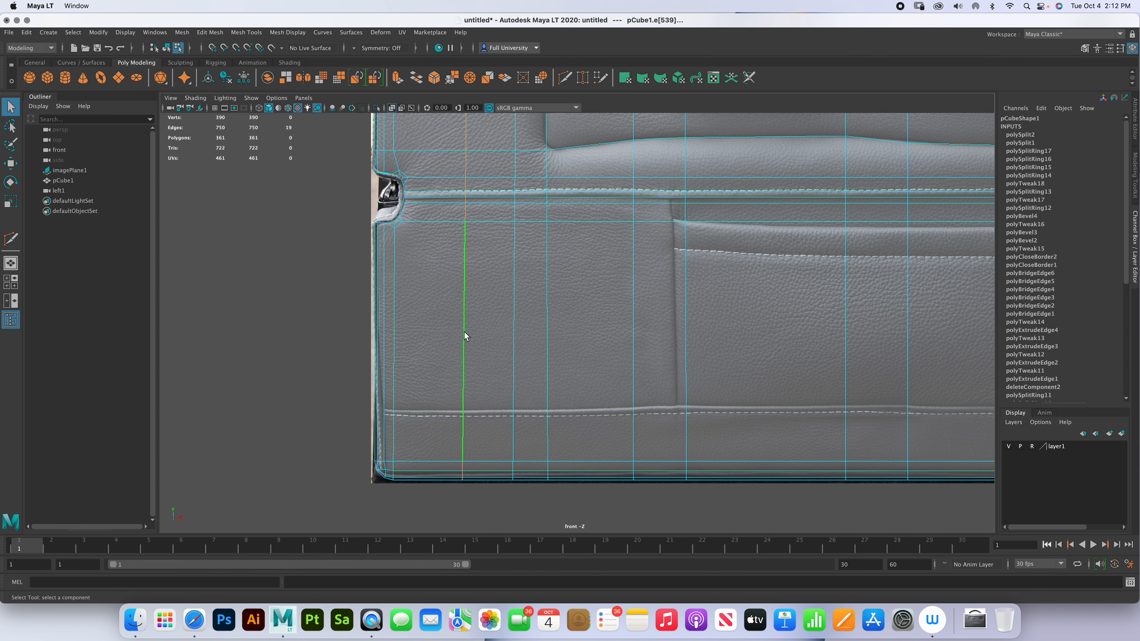
alt+middle_drag(504, 280, 544, 380)
alt+right_drag(545, 380, 543, 287)
key(r)
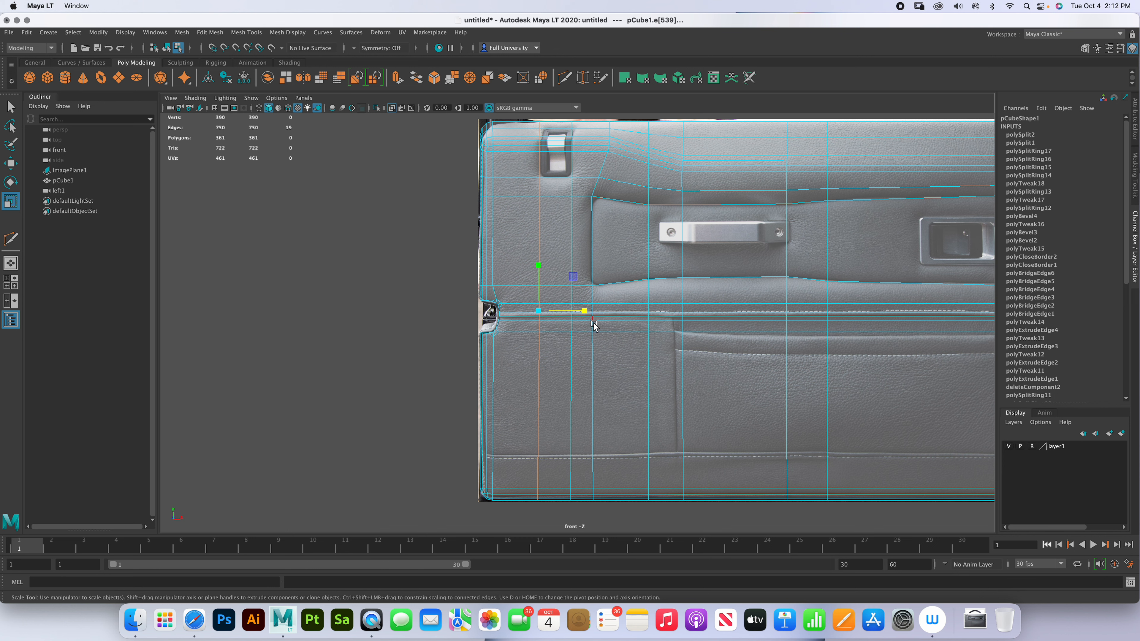
click(583, 312)
double_click(574, 238)
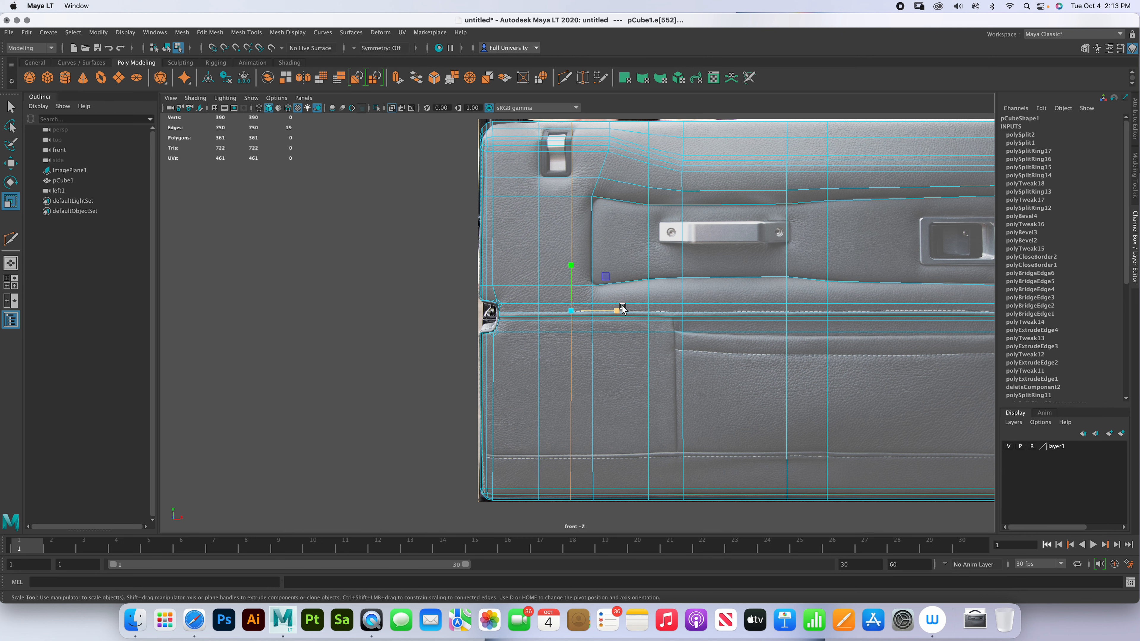
drag(617, 310, 405, 310)
alt+middle_drag(730, 317, 472, 360)
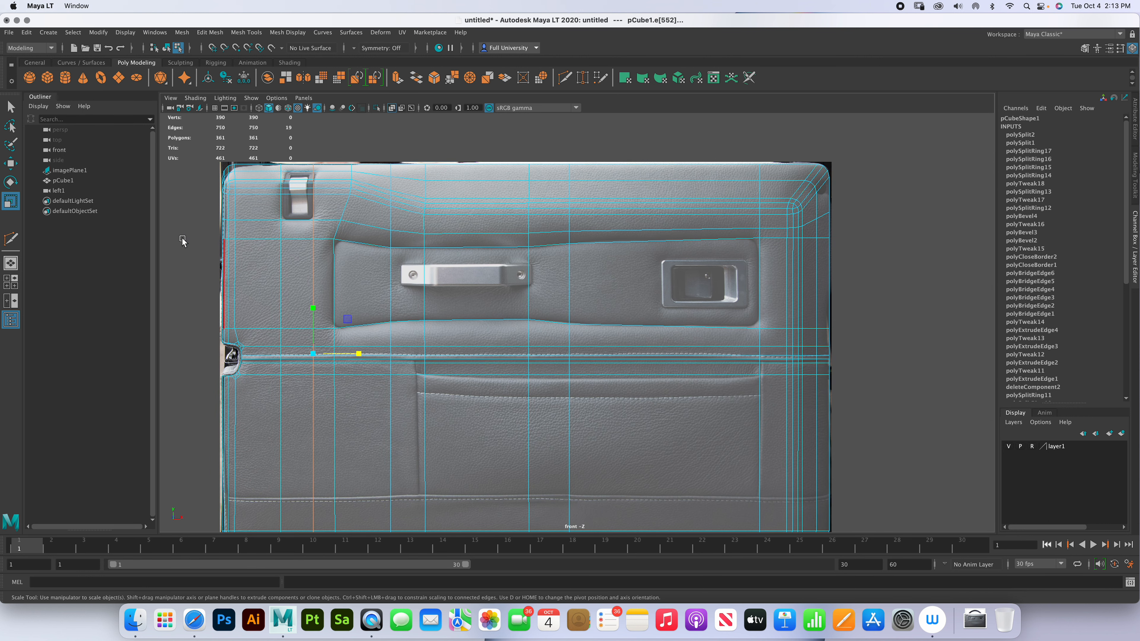
- Insert two vertical edge loops along the left and right sides of the door latch handle
click(246, 32)
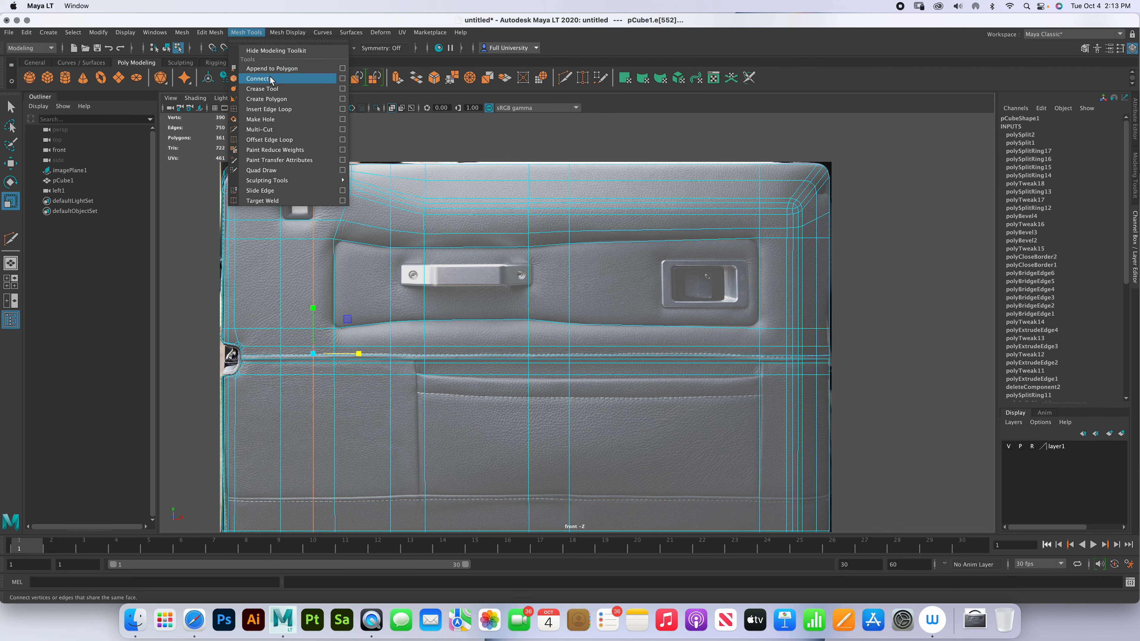
click(277, 109)
scroll(731, 327, up, 5)
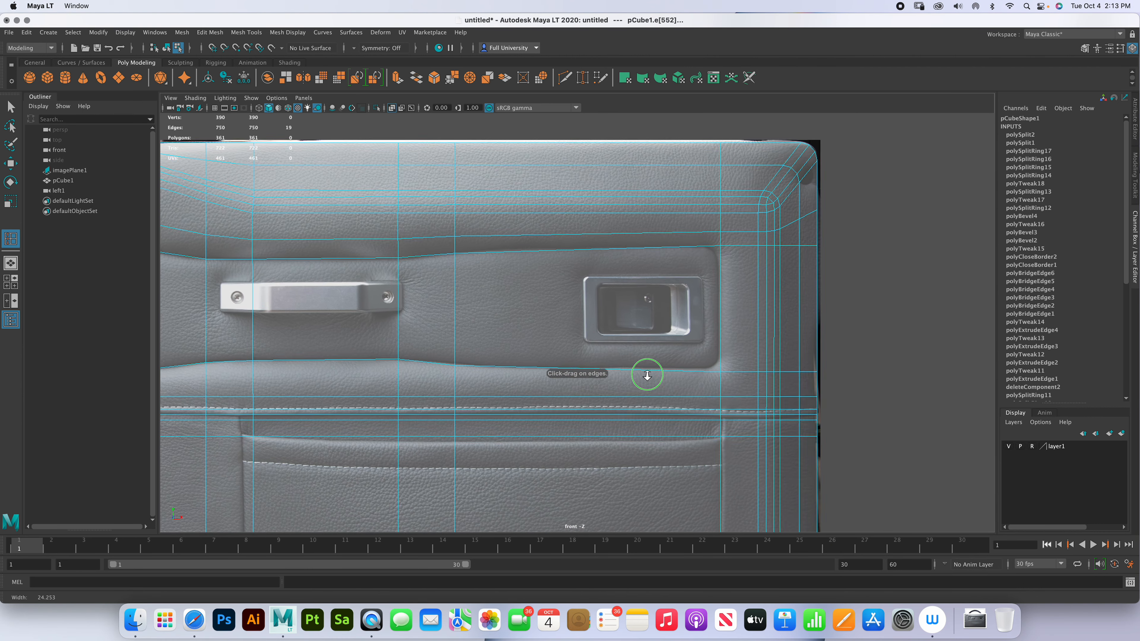
drag(591, 241, 583, 242)
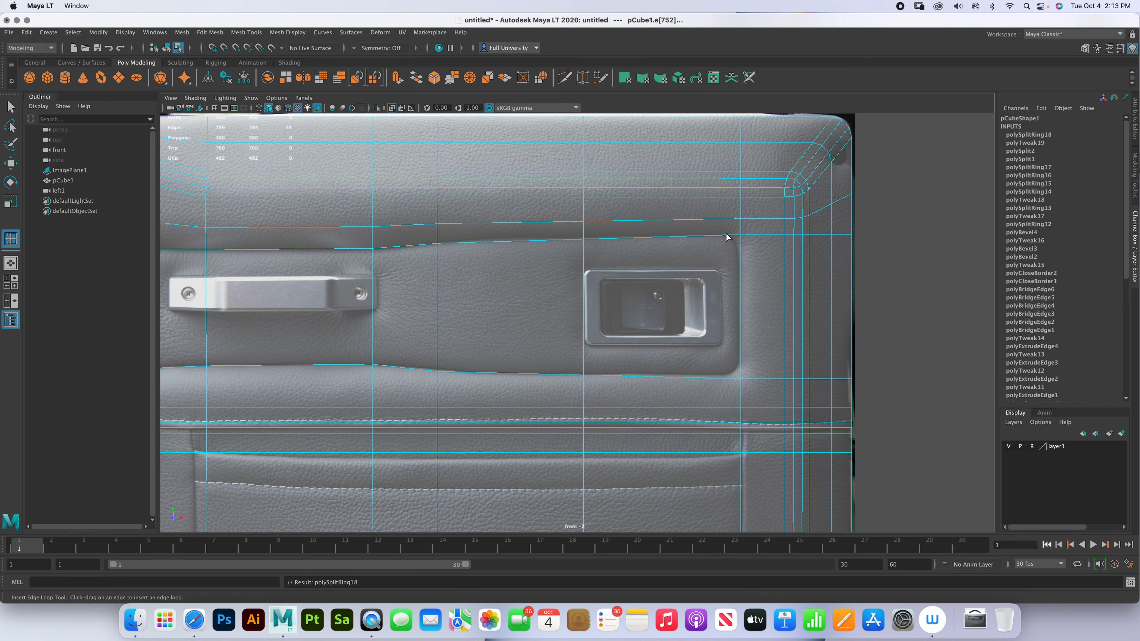
mouse_move(744, 249)
right_down()
mouse_move(718, 249)
mouse_move(754, 255)
mouse_move(744, 248)
right_up()
drag(723, 238, 722, 239)
- Move the vertices extending right from the inset's lower edge and the one above the latch handle to match the inset outline
right_drag(693, 385, 646, 355)
drag(715, 369, 863, 389)
drag(790, 332, 789, 332)
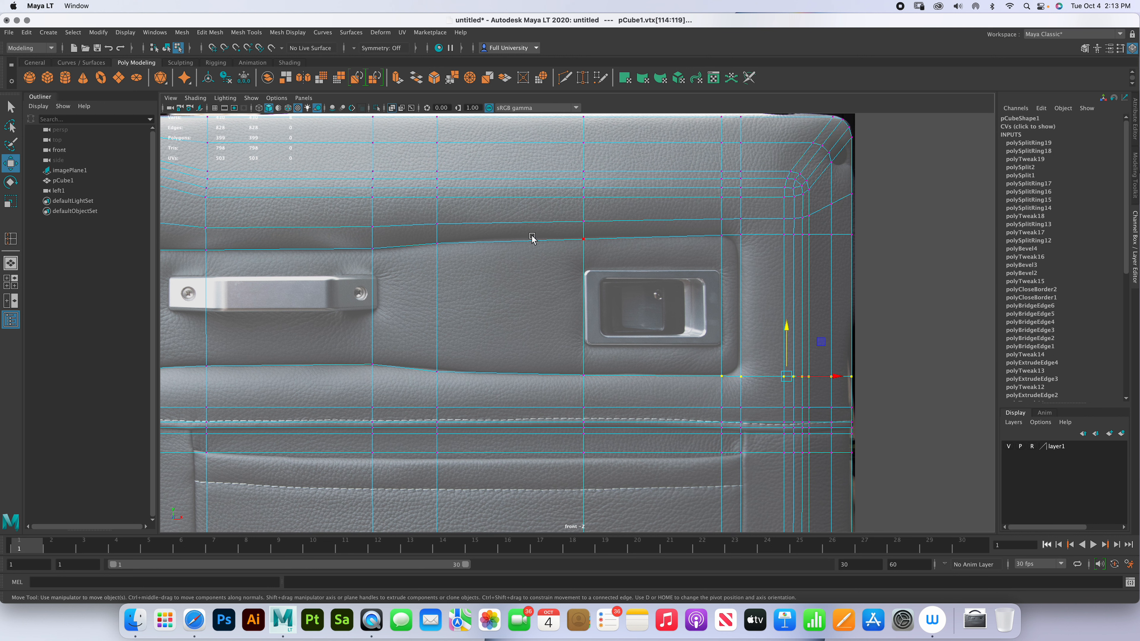
click(578, 238)
drag(585, 193, 582, 189)
- Insert two horizontal edge loops along the upper and lower edges of the door latch handle
scroll(585, 267, down, 5)
scroll(611, 297, up, 5)
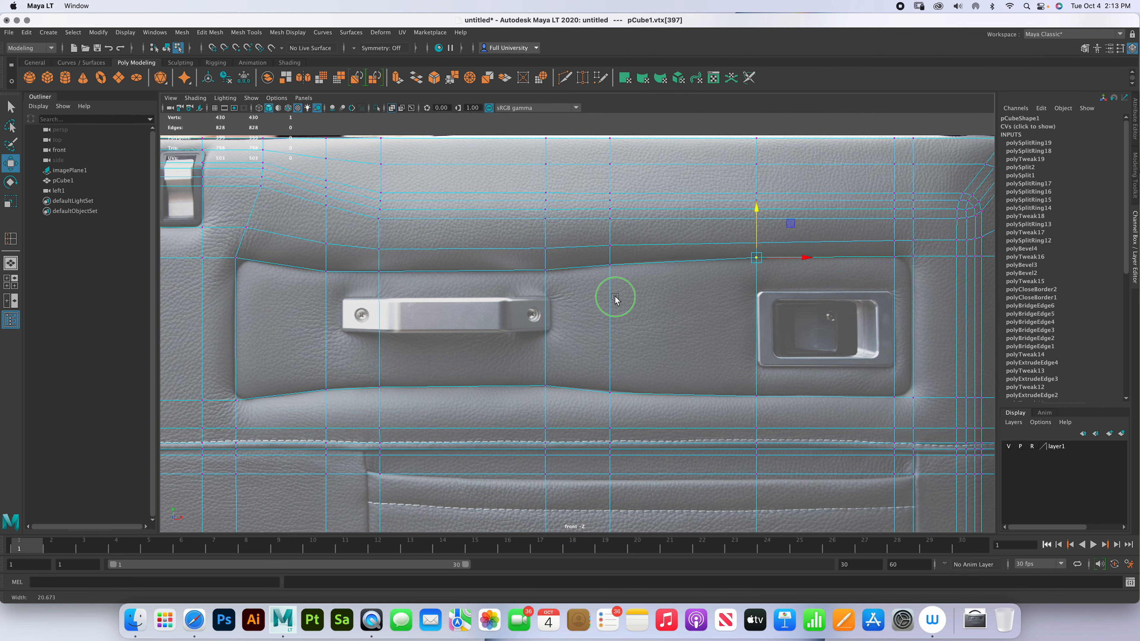
scroll(579, 324, down, 3)
alt+middle_drag(678, 336, 496, 306)
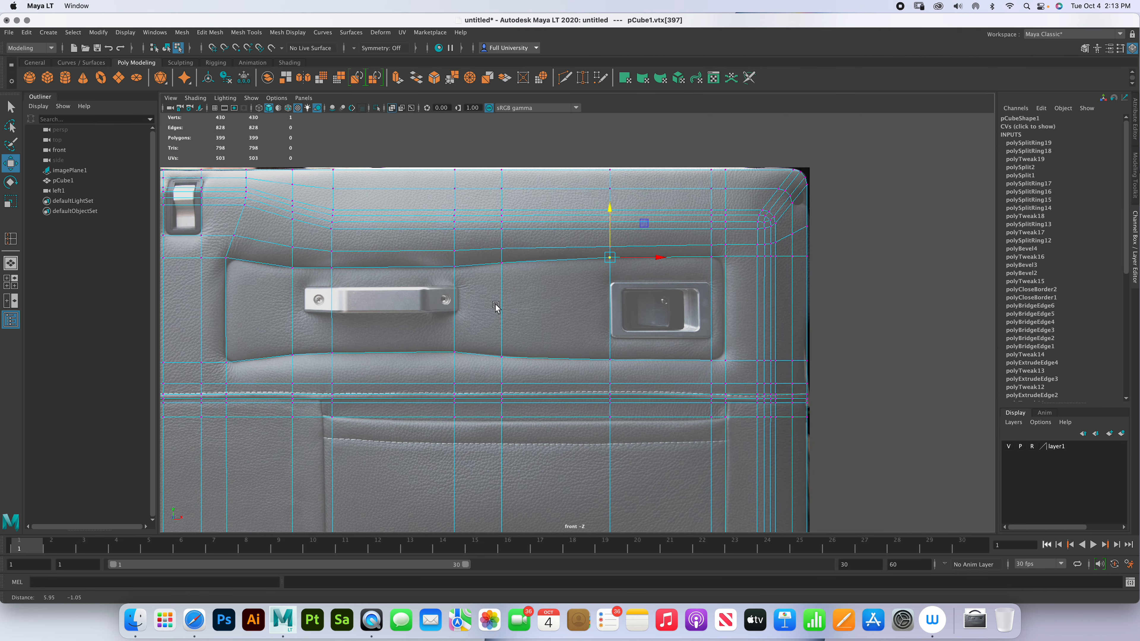
alt+middle_drag(672, 272, 546, 324)
alt+right_drag(546, 324, 656, 303)
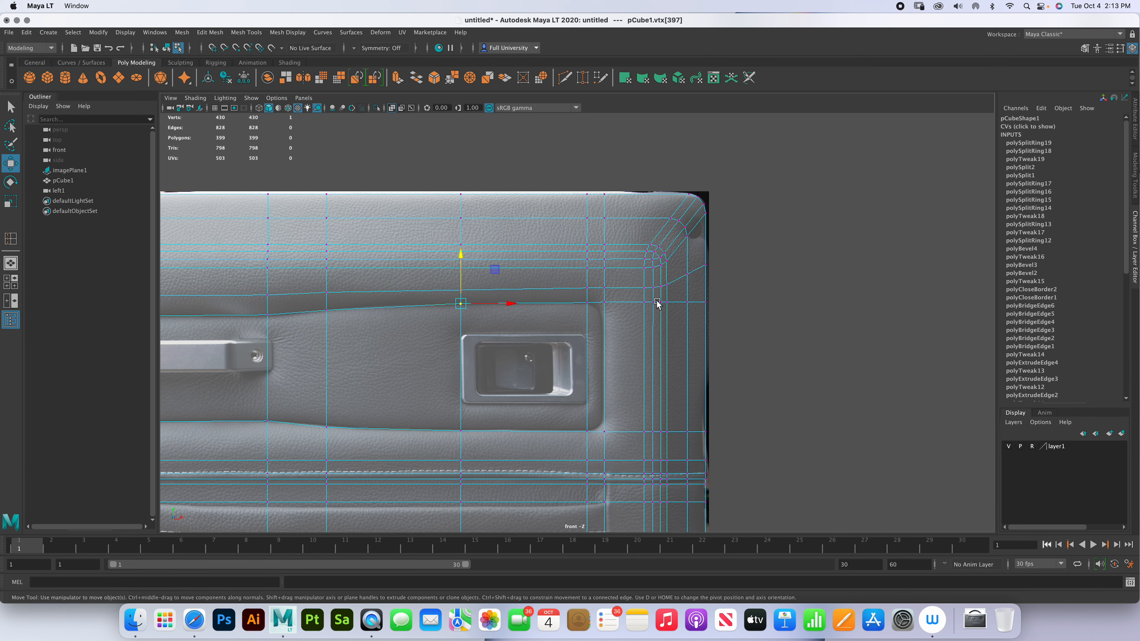
alt+right_drag(621, 360, 516, 338)
alt+middle_drag(516, 337, 613, 336)
click(11, 238)
drag(680, 333, 682, 333)
drag(681, 398, 681, 395)
- Move the left part of the two new horizontal loops vertically to meet the grab handle's lower and upper edges
alt+middle_drag(373, 384, 640, 353)
right_drag(562, 345, 525, 351)
key(w)
drag(209, 349, 661, 367)
drag(557, 313, 556, 305)
key(super+z)
drag(230, 351, 666, 378)
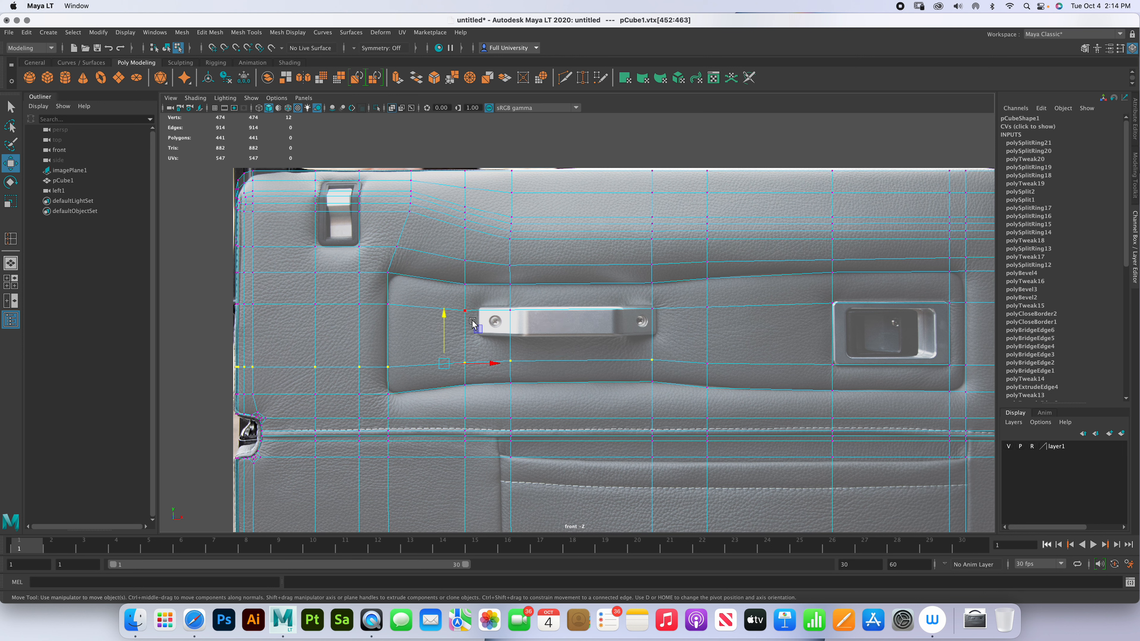
drag(443, 319, 444, 299)
drag(219, 296, 669, 317)
drag(451, 258, 447, 257)
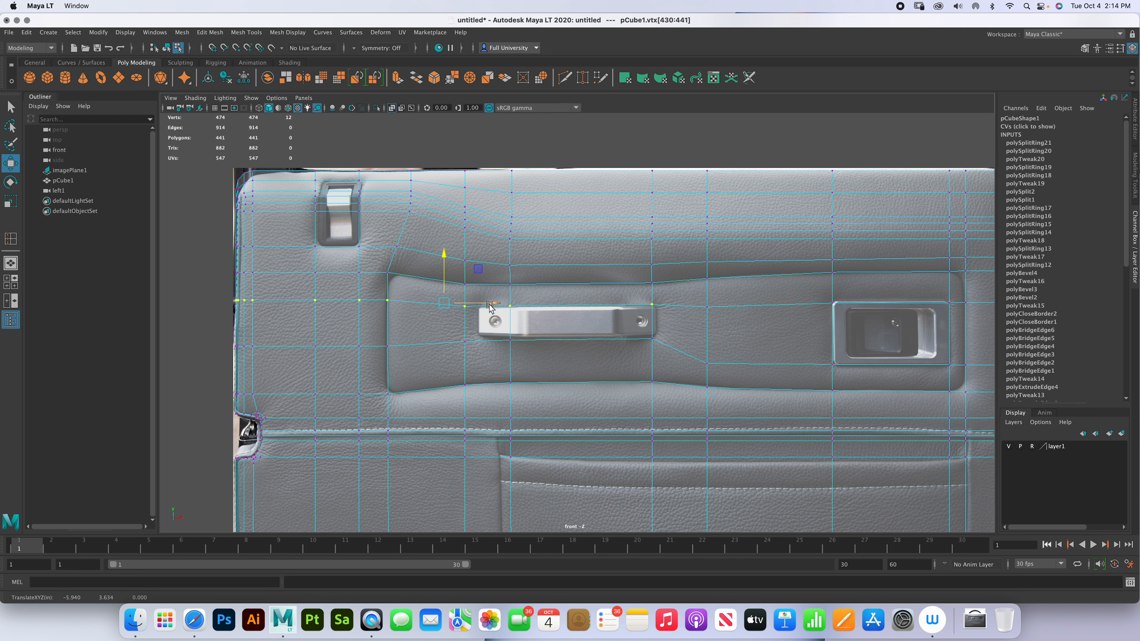
- Move two vertices to the grab handle's left end and scale its lower and upper vertex rows flat vertically
drag(485, 353, 526, 331)
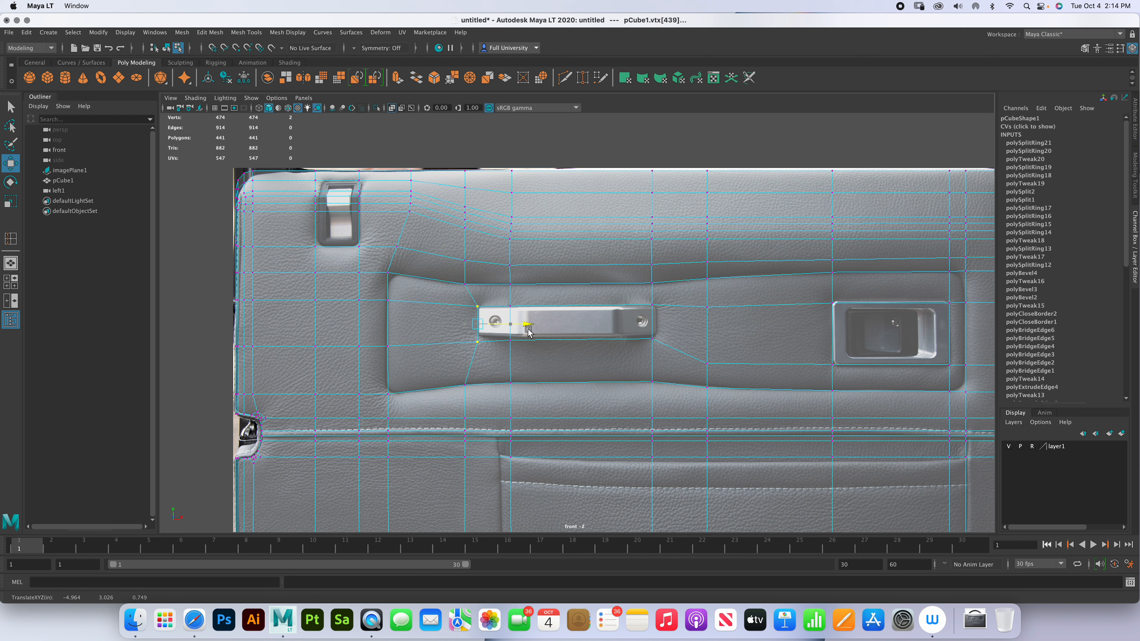
drag(657, 354, 471, 330)
key(r)
drag(461, 301, 655, 315)
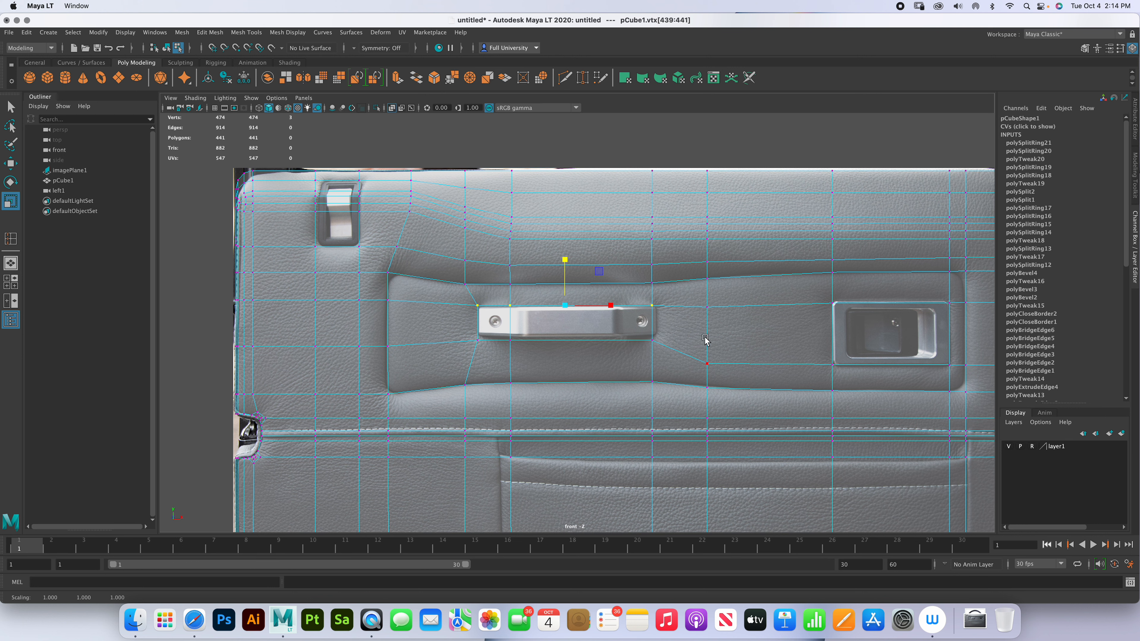
- Move the two vertices between the grab handle and the latch handle vertically to even out both horizontal loops
click(696, 357)
key(w)
drag(708, 315, 707, 260)
click(707, 306)
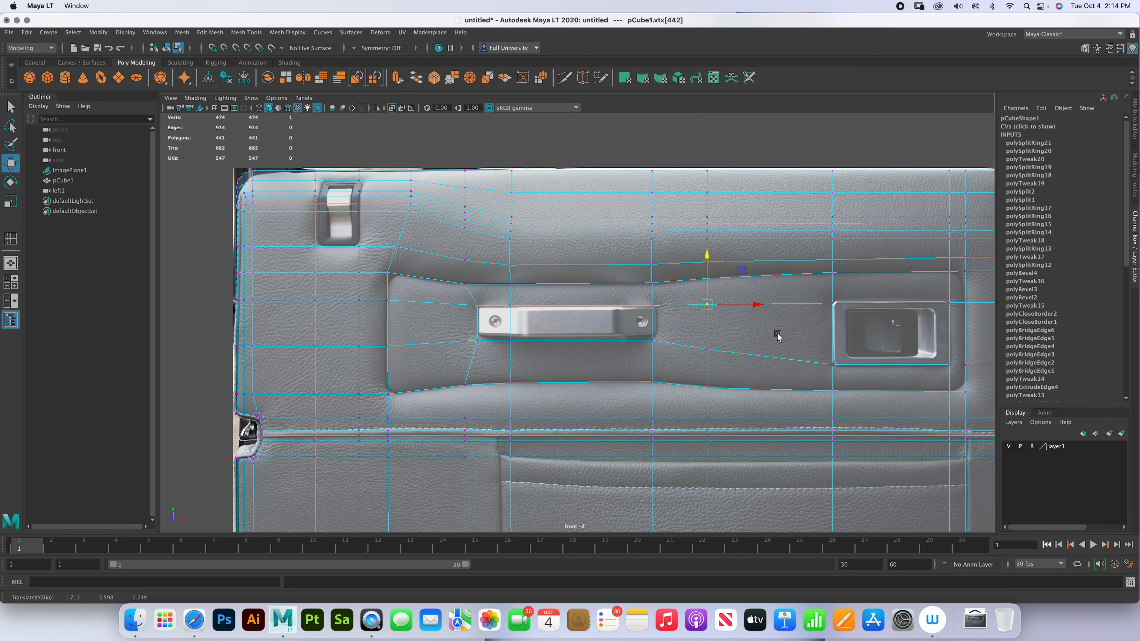
right_drag(778, 337, 827, 317)
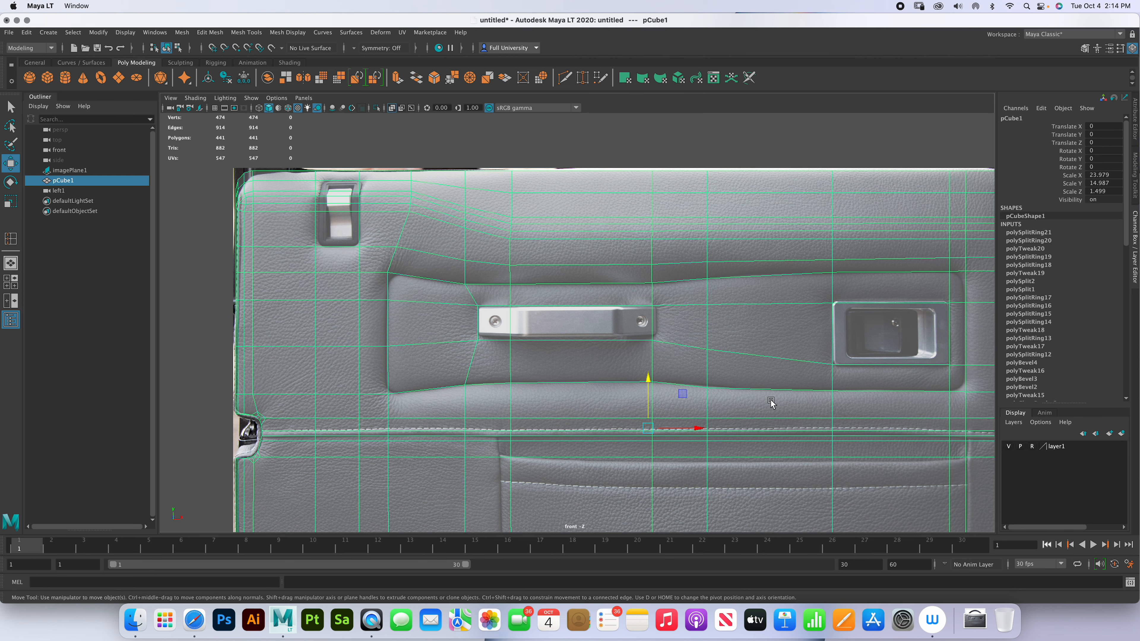
- Move two vertical vertex columns in the lower panel onto the left and right edges of the storage pocket
alt+right_drag(768, 400, 741, 384)
alt+middle_drag(700, 473, 654, 335)
alt+middle_drag(581, 354, 586, 277)
right_drag(543, 298, 494, 294)
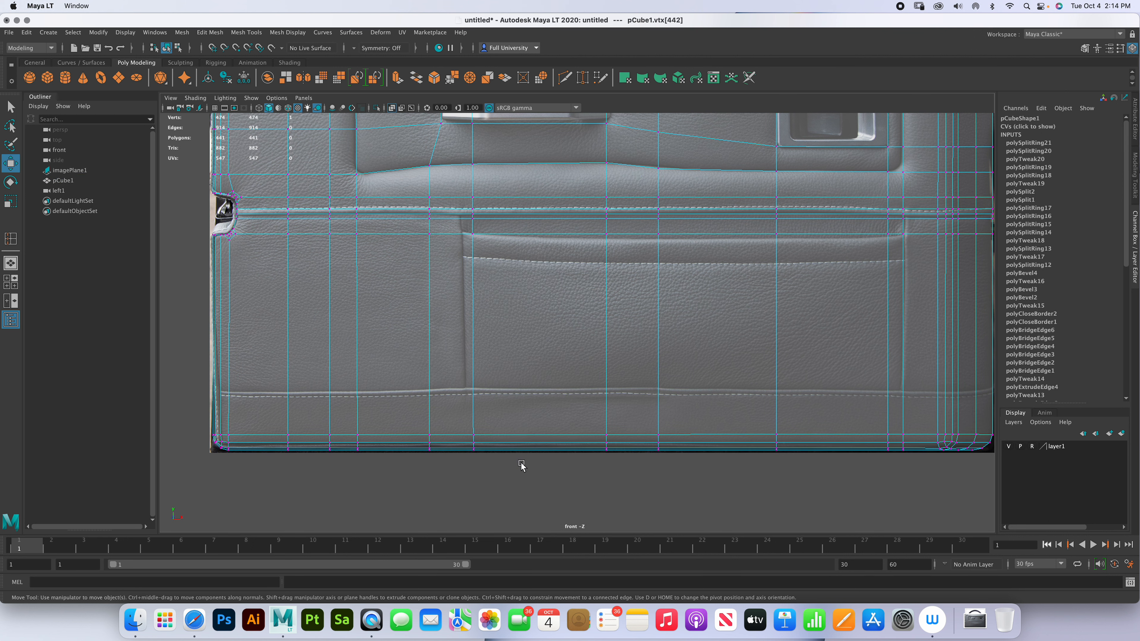
drag(521, 465, 453, 185)
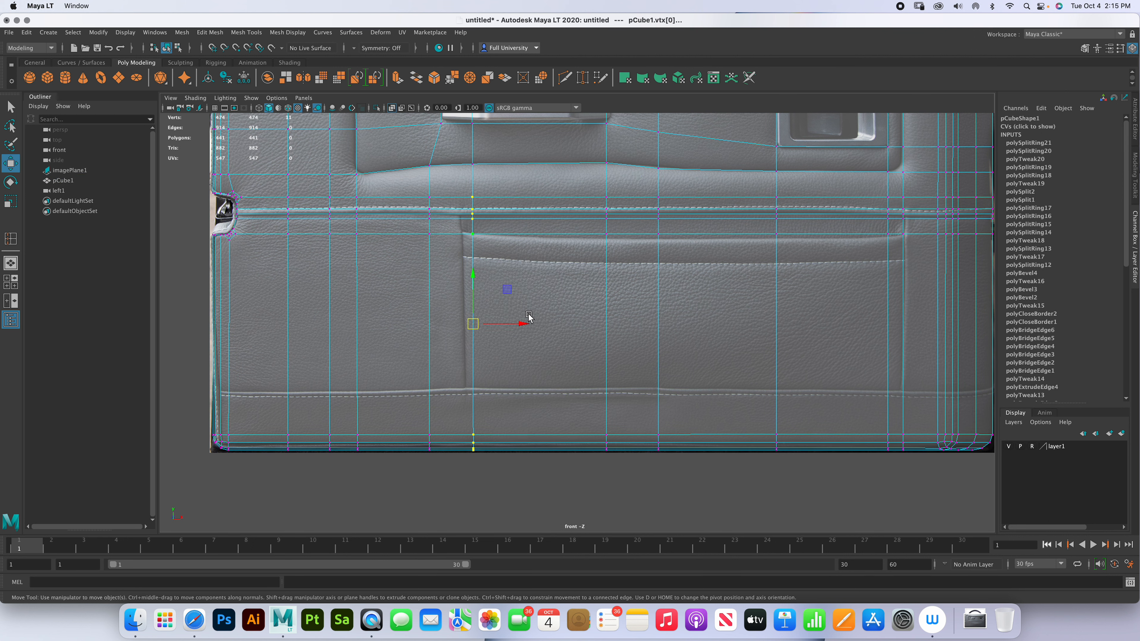
drag(529, 317, 514, 323)
alt+middle_drag(847, 427, 691, 463)
drag(758, 504, 743, 223)
drag(798, 358, 799, 358)
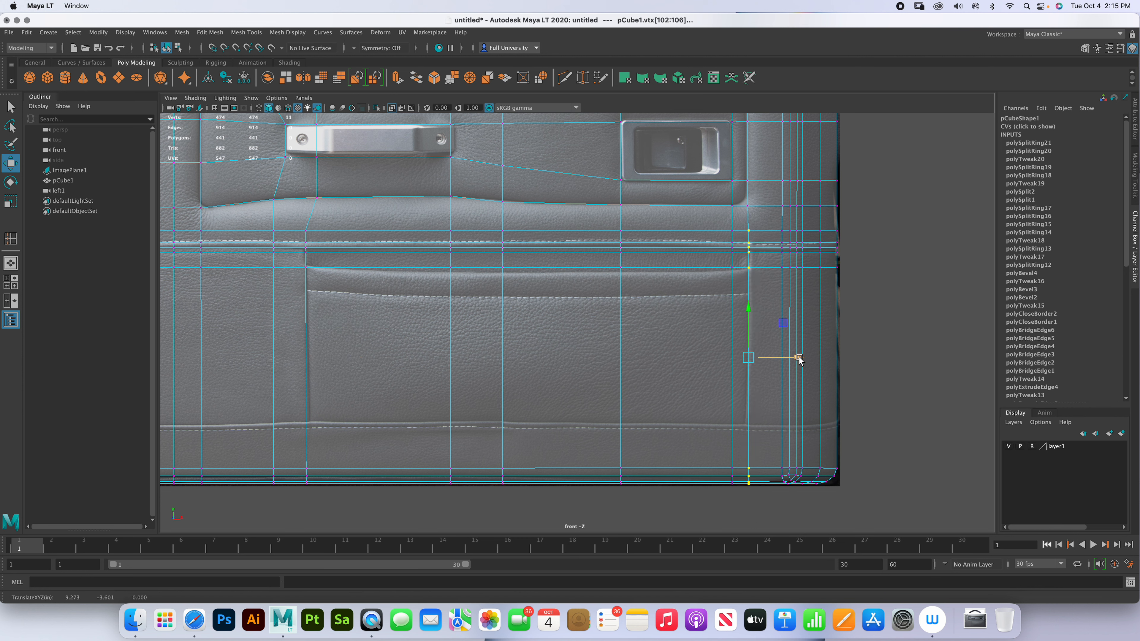
- Insert a horizontal edge loop along the stitched seam below the storage pocket
click(258, 32)
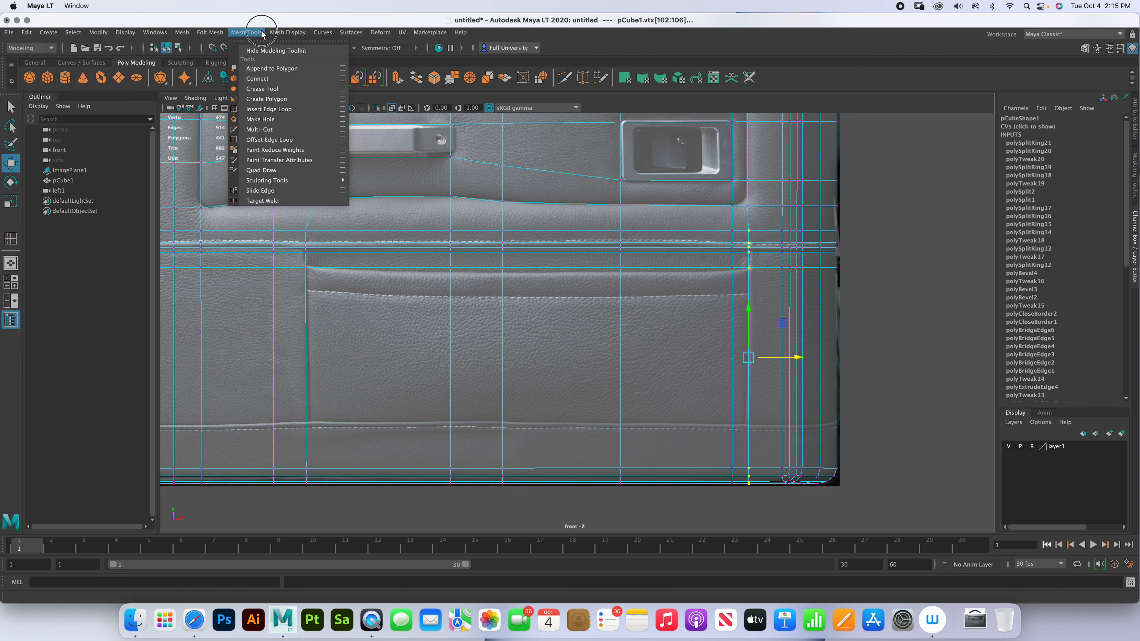
click(285, 109)
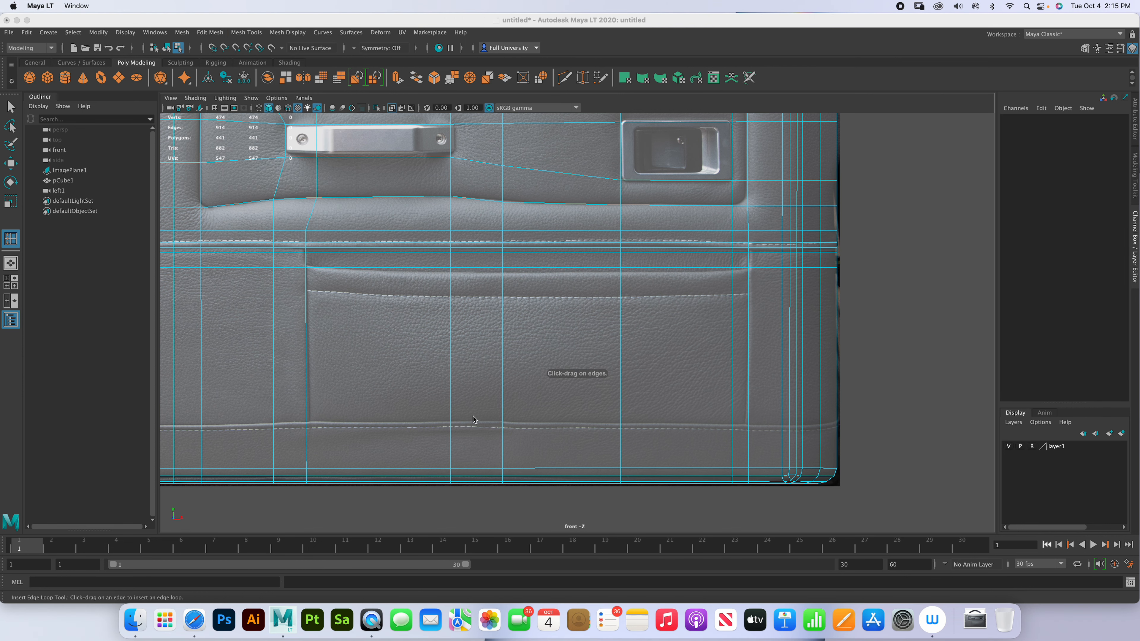
click(448, 425)
drag(449, 423, 451, 423)
alt+middle_drag(451, 423, 607, 391)
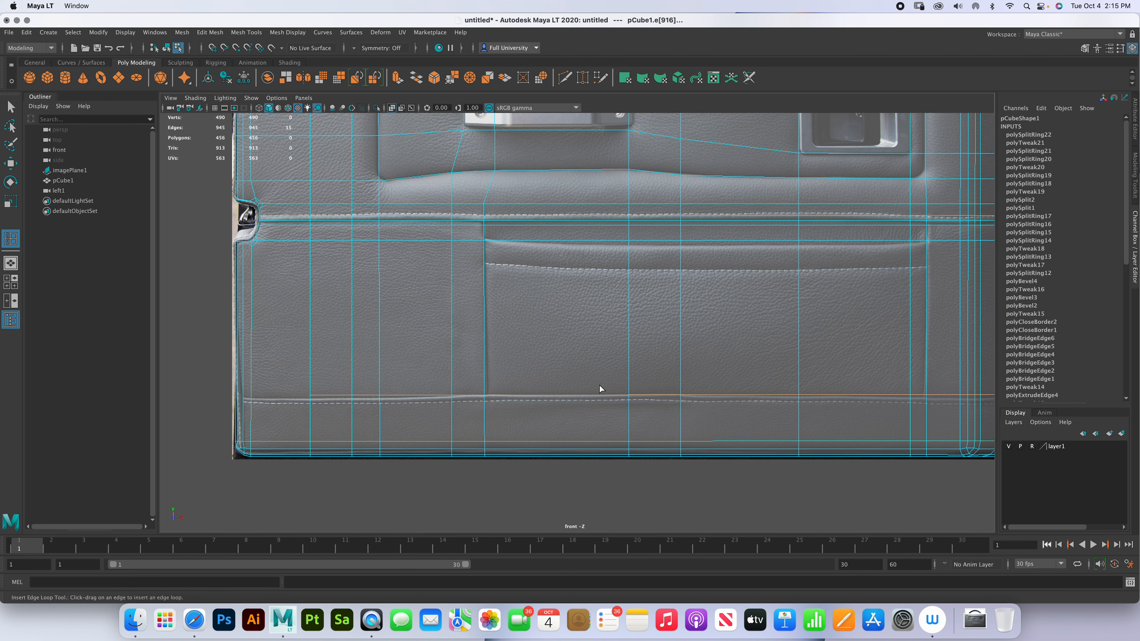
key(r)
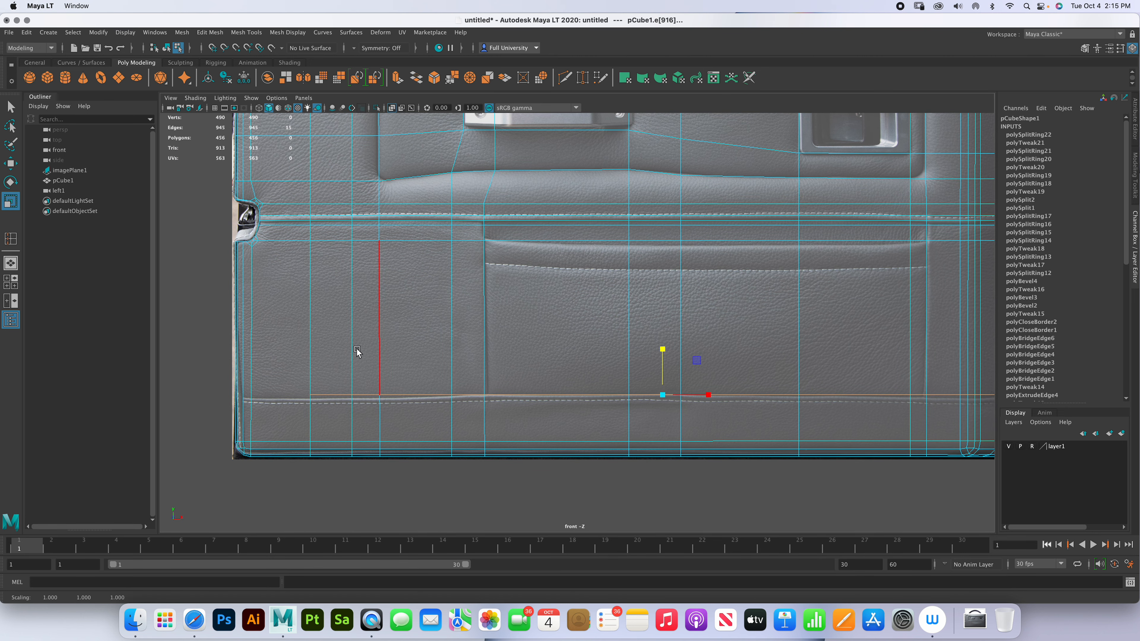
- Insert a matching loop at the panel's left border and join it to the seam loop with the Multi-Cut tool
click(13, 238)
drag(250, 401, 243, 396)
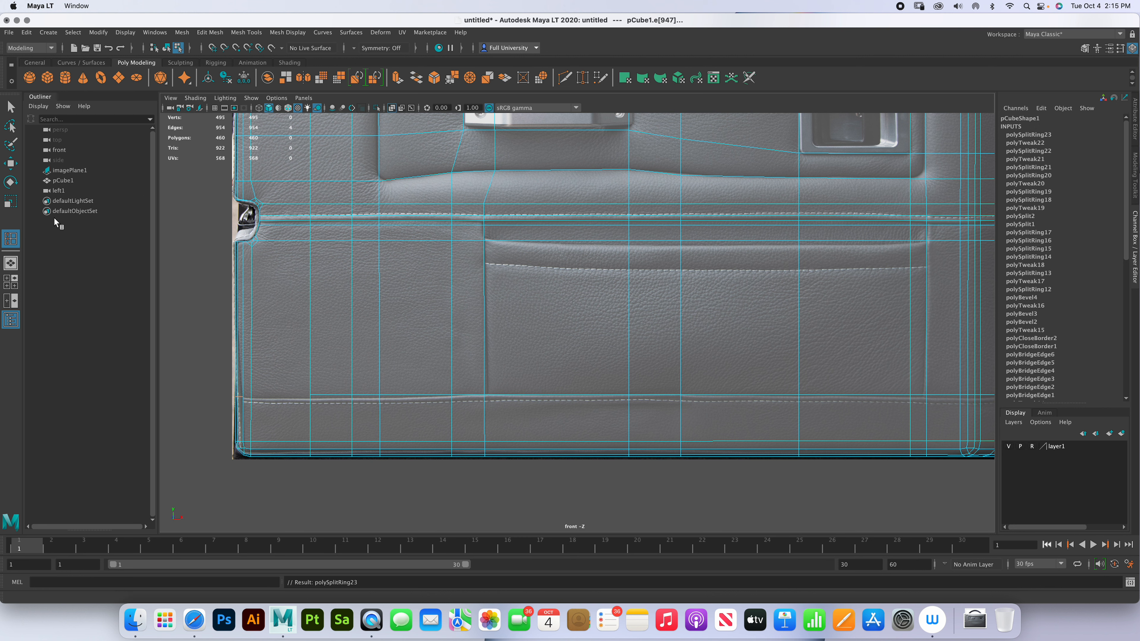
key(ctrl+shift+x)
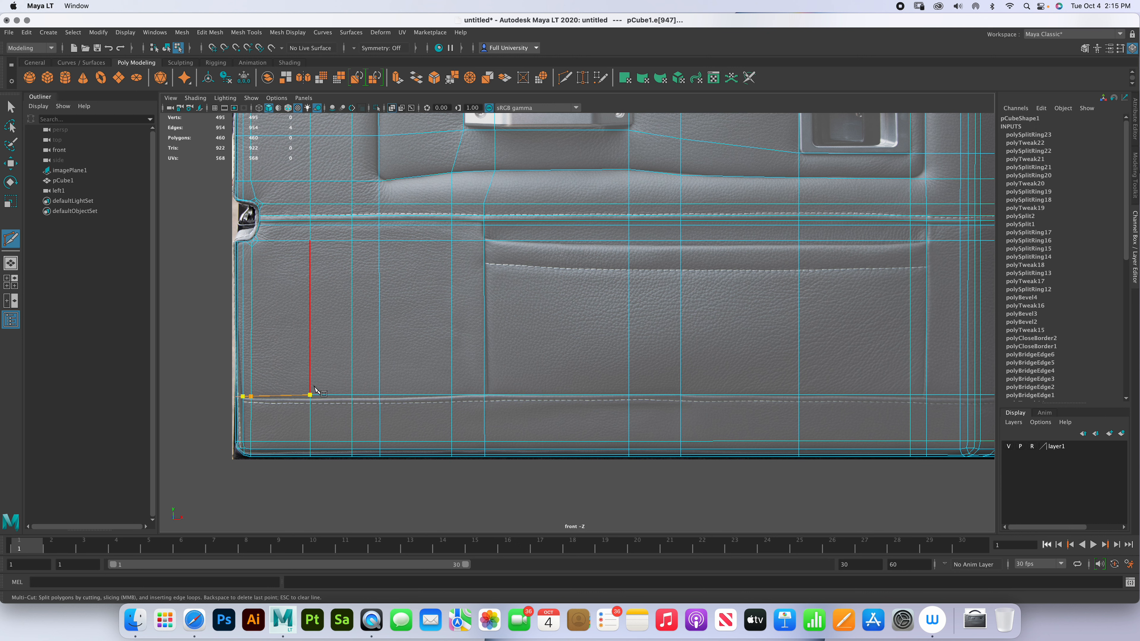
key(Return)
click(11, 107)
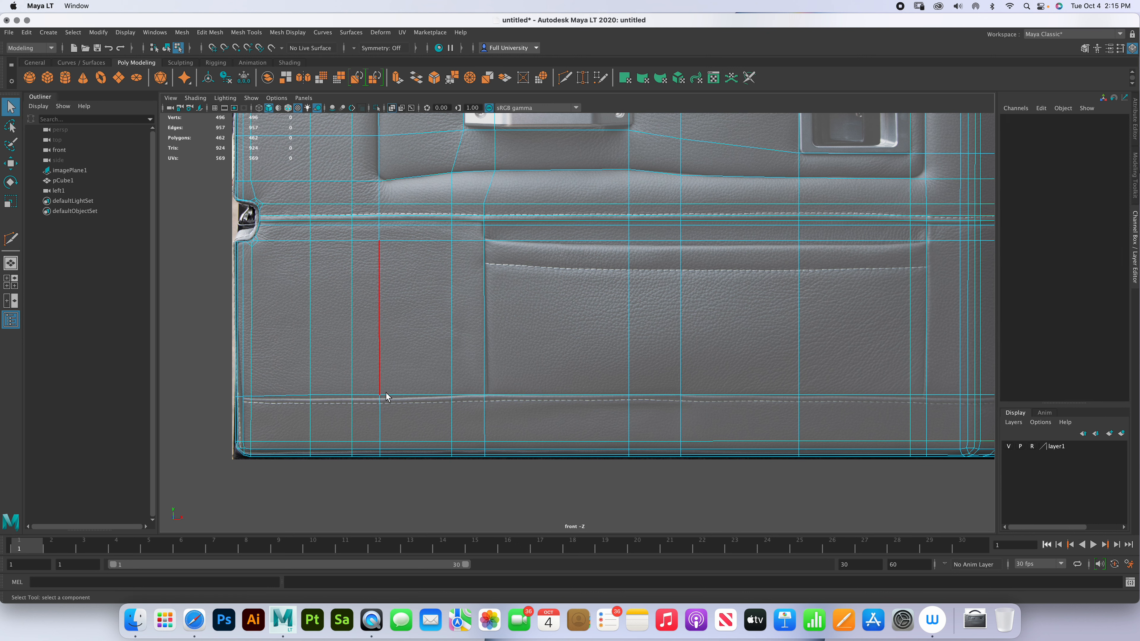
- Scale the completed seam edge loop flat vertically and align its height with the stitched seam
click(413, 396)
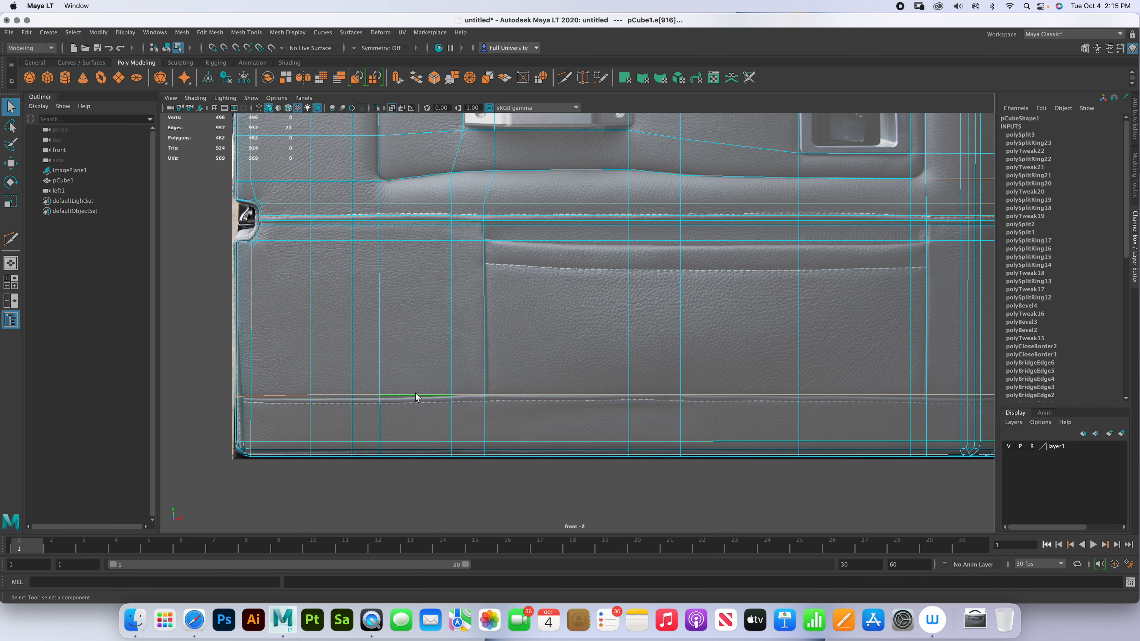
key(r)
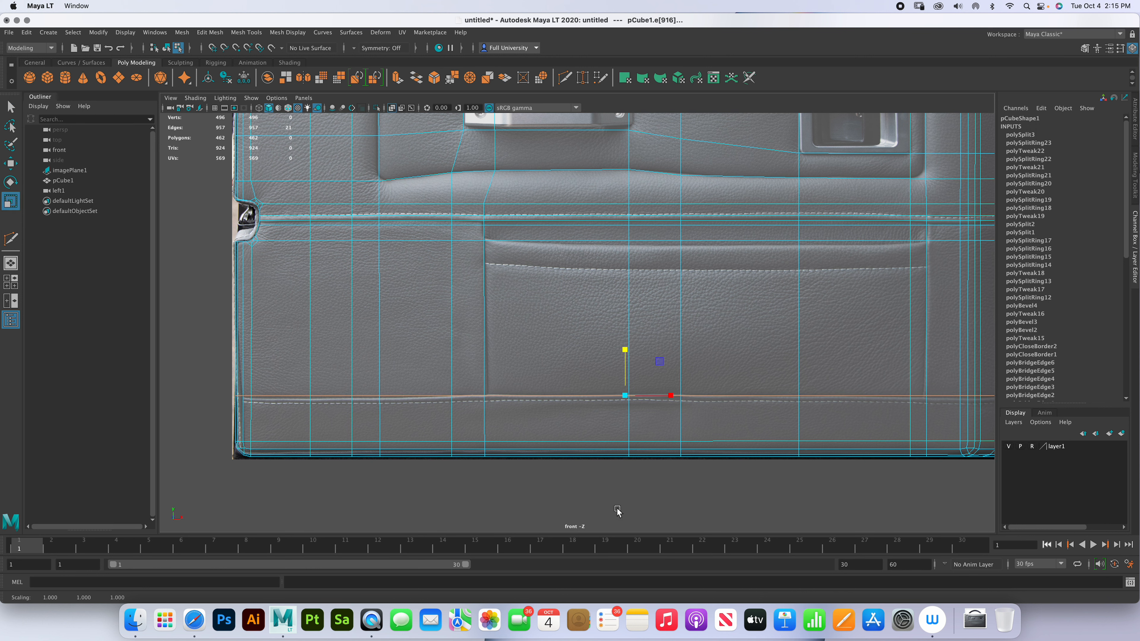
key(2)
key(1)
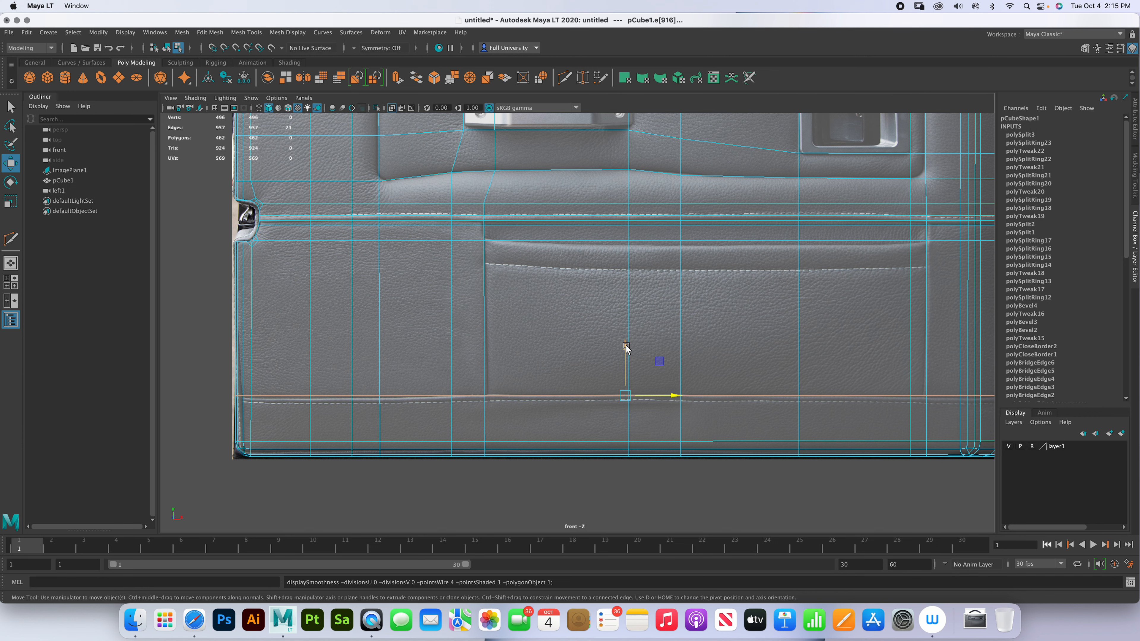
key(w)
alt+middle_drag(745, 381, 722, 400)
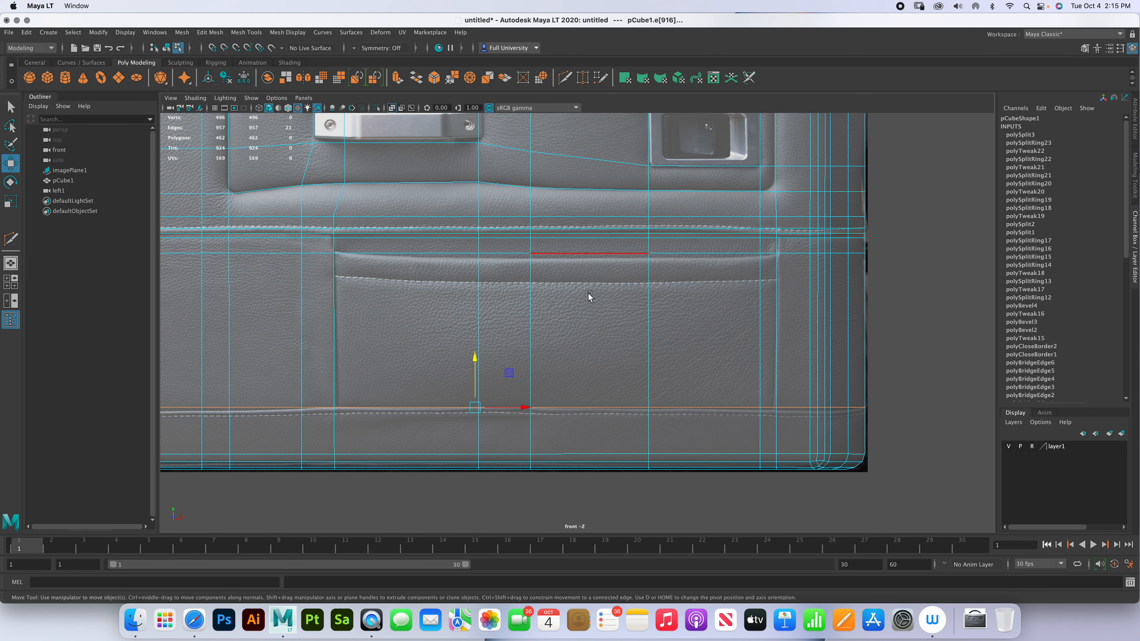
- Scale the vertical edge loop at the inset's right side flat horizontally so it runs straight down the panel
alt+middle_drag(591, 297, 668, 432)
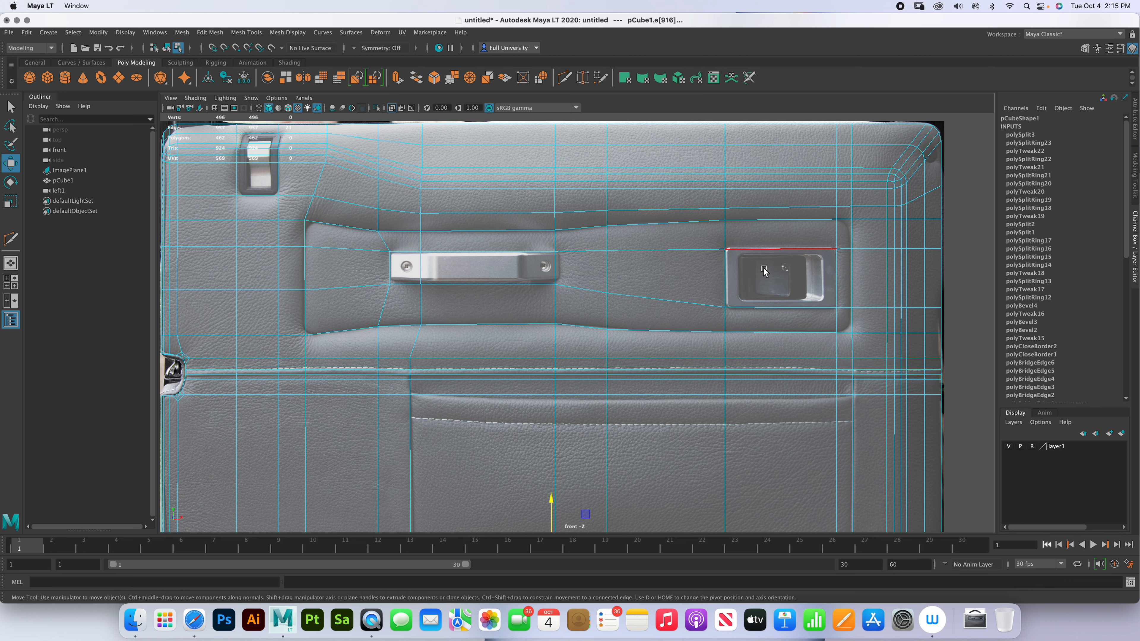
click(855, 281)
alt+right_drag(772, 297, 669, 315)
double_click(799, 394)
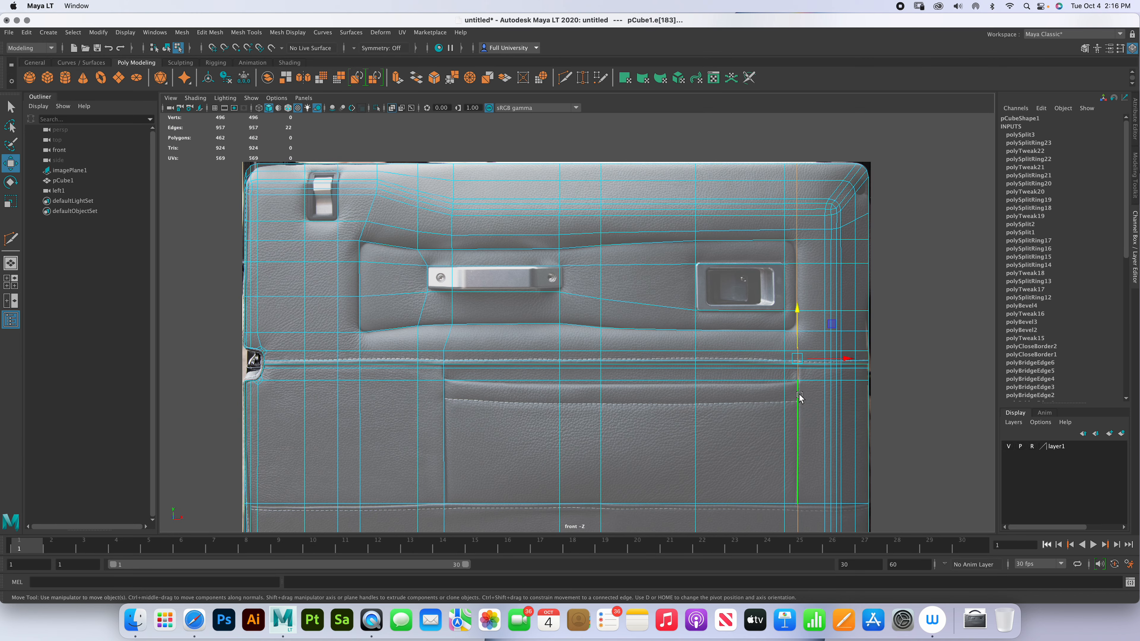
key(r)
drag(843, 358, 726, 363)
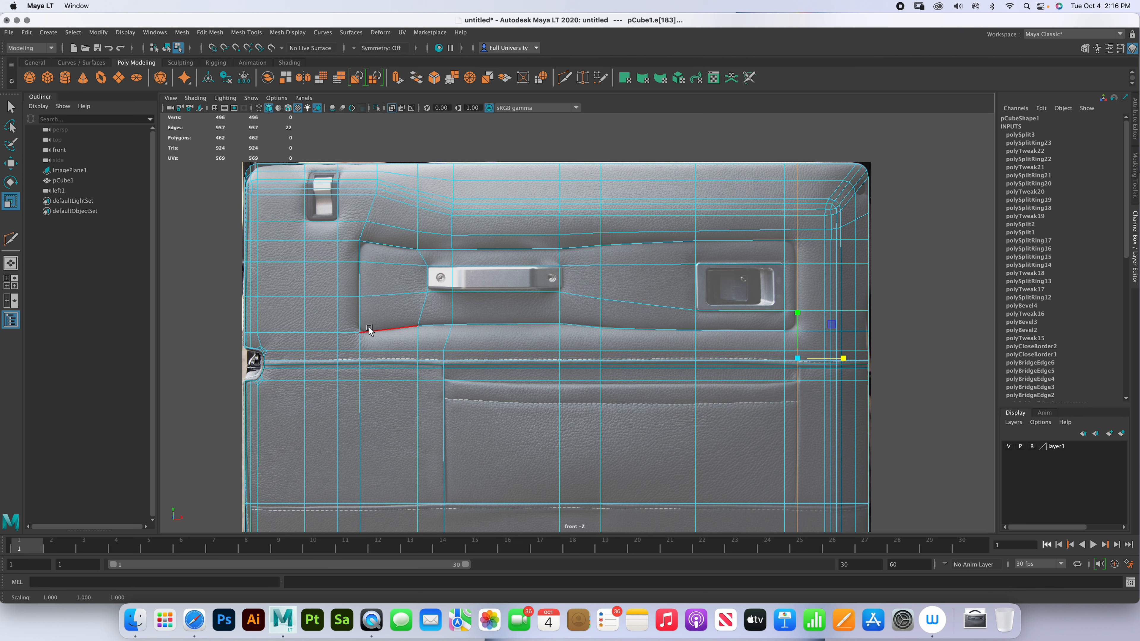
- Straighten the vertical edge loop at the inset's left side and move it onto the inset's left edge
click(358, 252)
double_click(360, 274)
key(w)
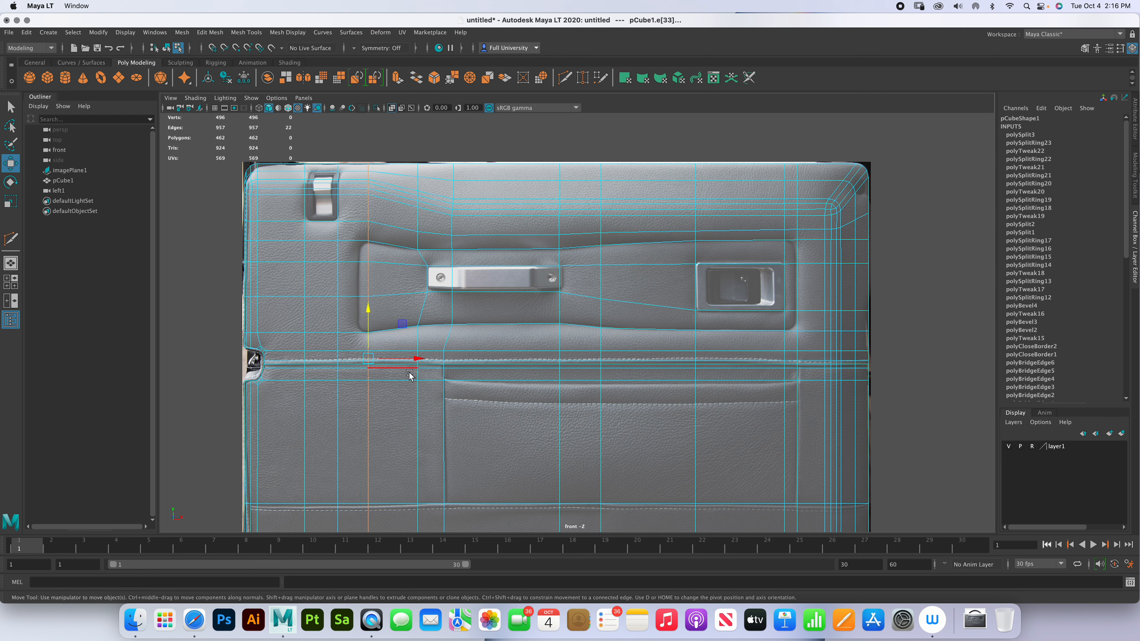
drag(416, 358, 406, 356)
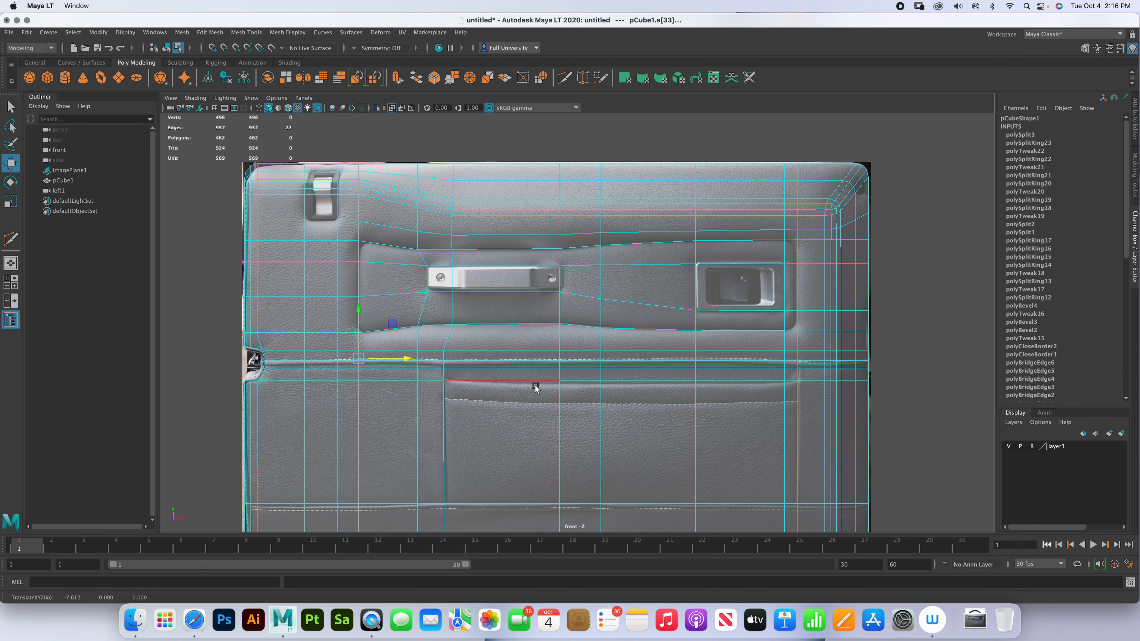
- Examine the door panel's edge flow in the perspective view and compare it with the front reference
key(space)
alt+drag(743, 208, 700, 252)
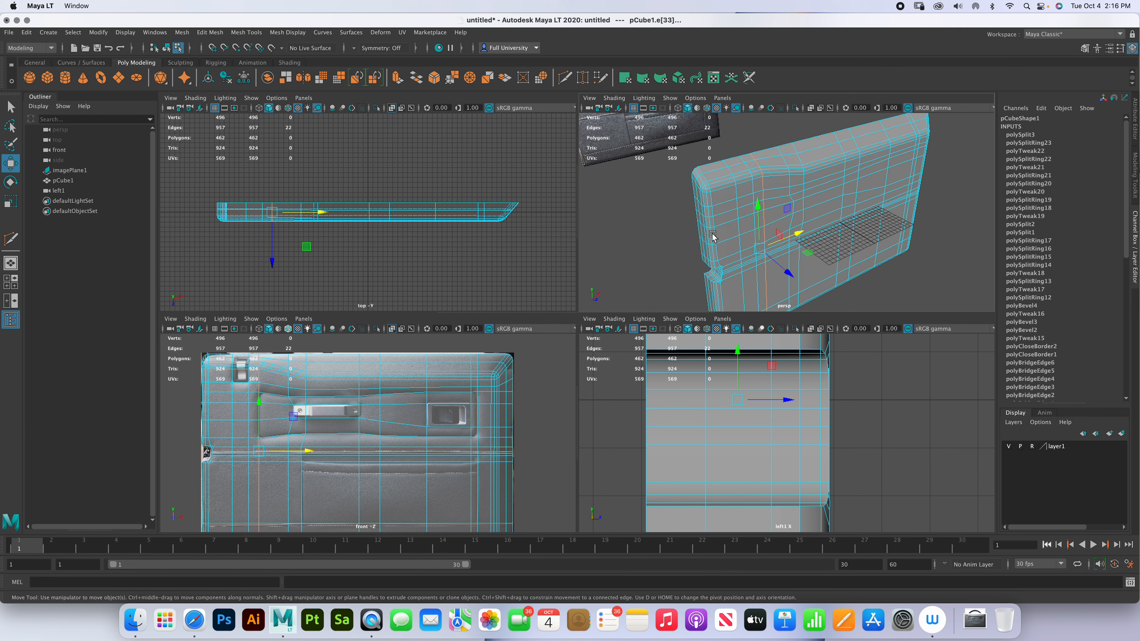
key(space)
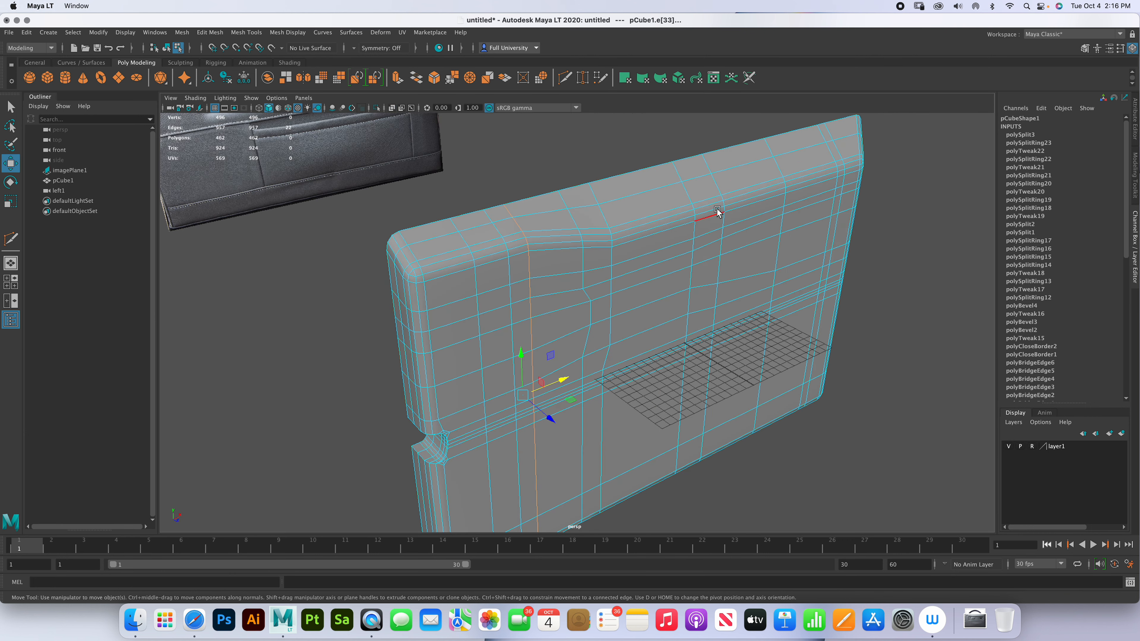
alt+drag(517, 365, 580, 229)
scroll(570, 275, up, 5)
right_drag(580, 233, 578, 203)
key(space)
scroll(204, 489, up, 10)
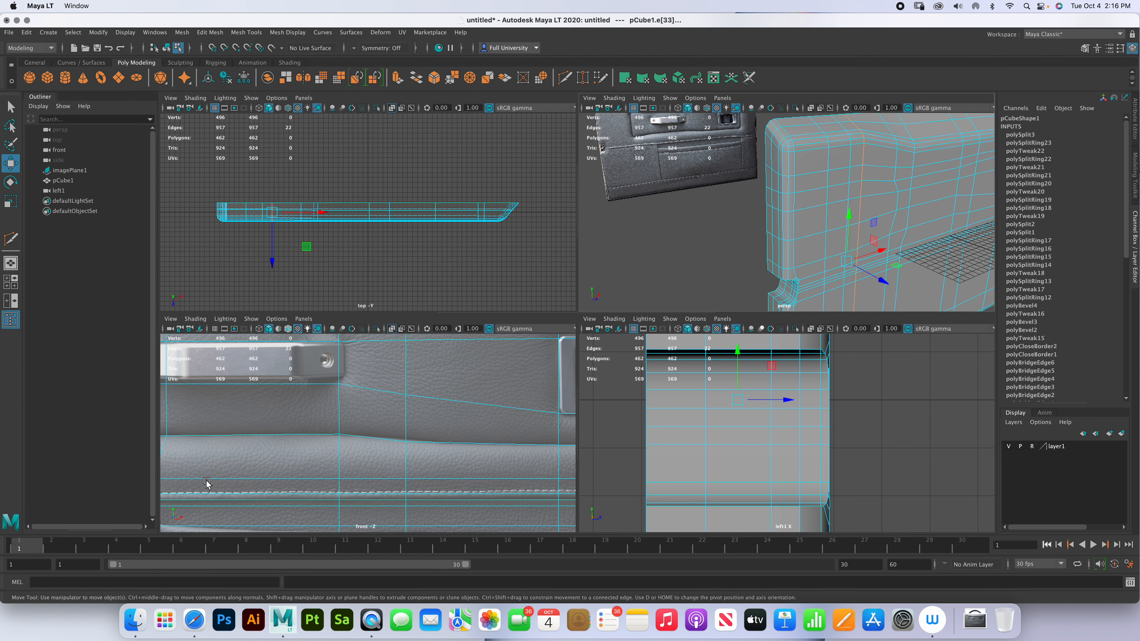
- Select the edge loop around the notch rim on the panel's left side, excluding the rim edges that run back through the panel's depth
alt+middle_drag(242, 440, 406, 424)
alt+right_drag(405, 423, 549, 463)
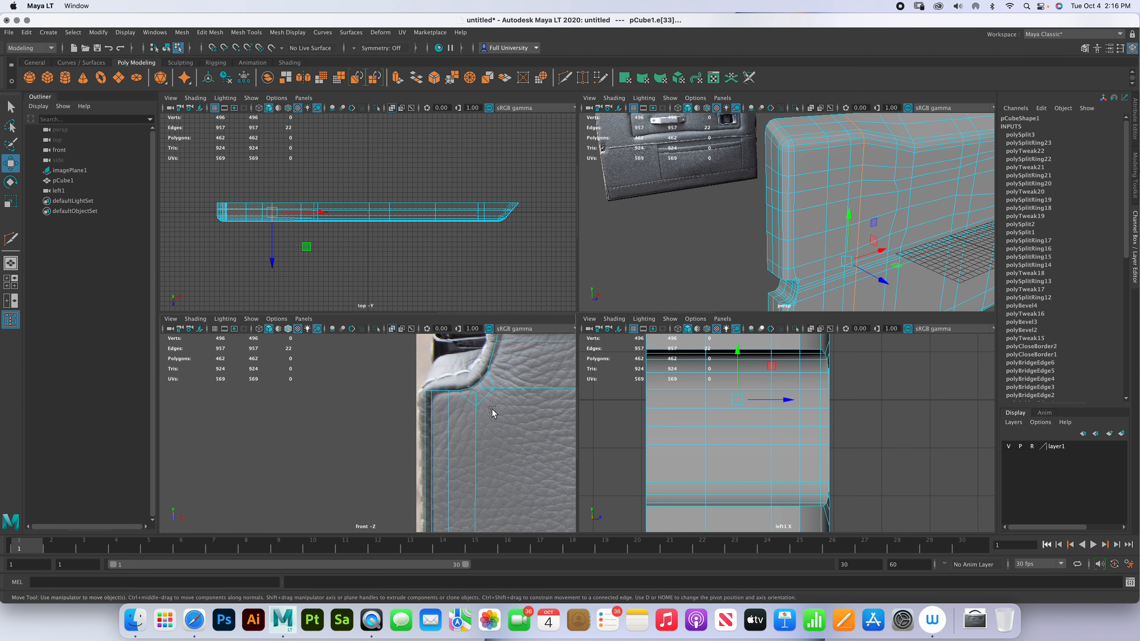
click(430, 411)
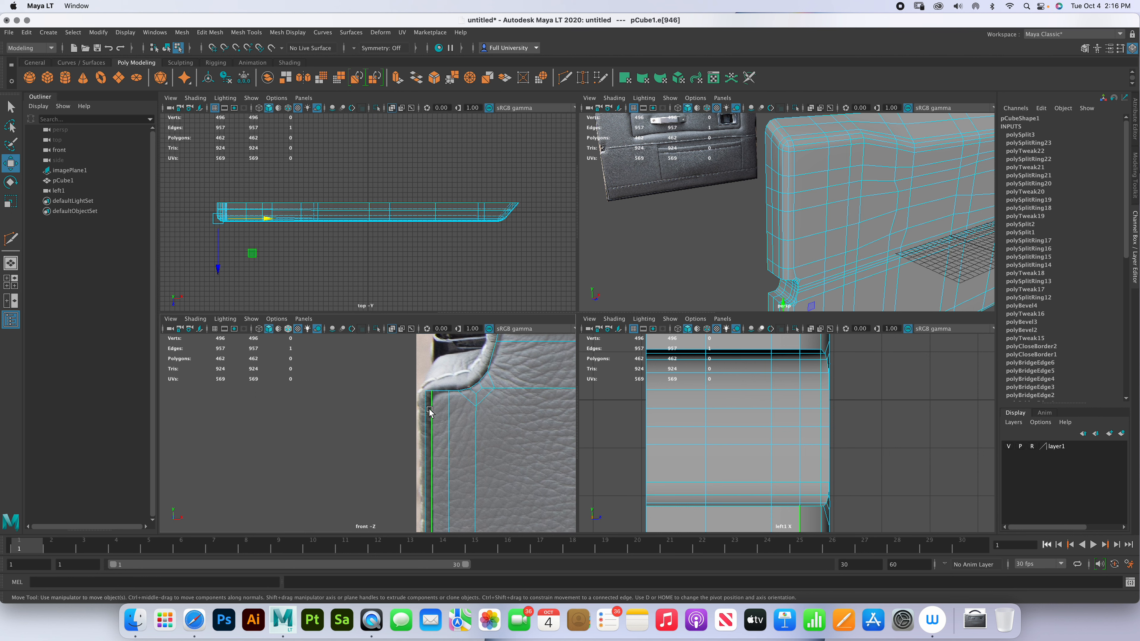
key(space)
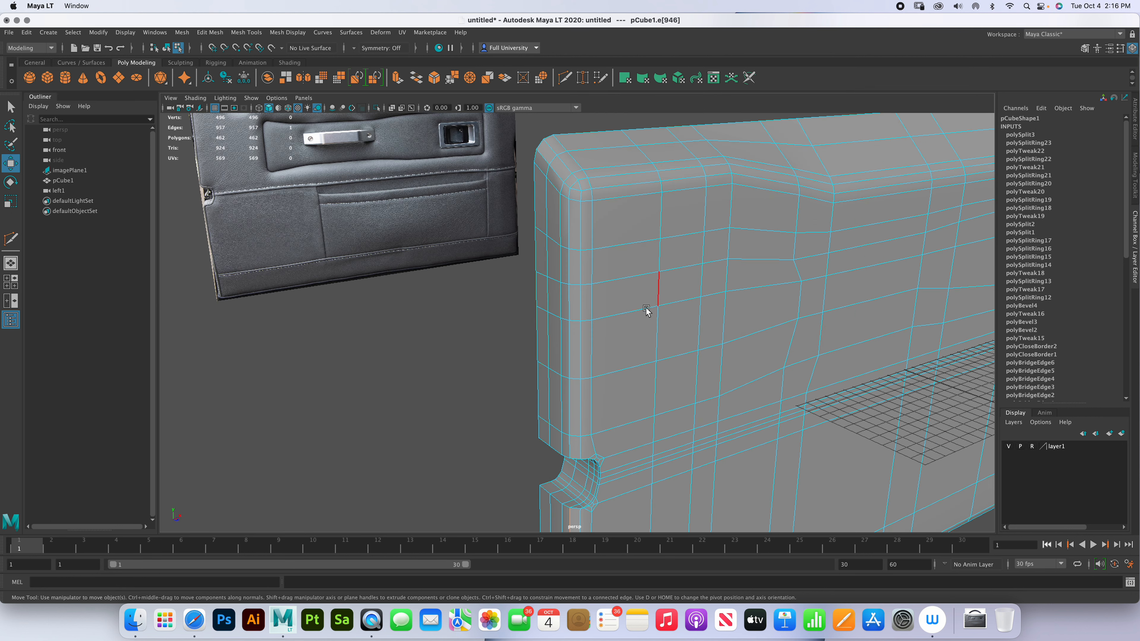
alt+middle_drag(617, 332, 610, 262)
alt+right_drag(611, 262, 730, 357)
alt+right_drag(613, 366, 734, 409)
alt+middle_drag(598, 412, 570, 390)
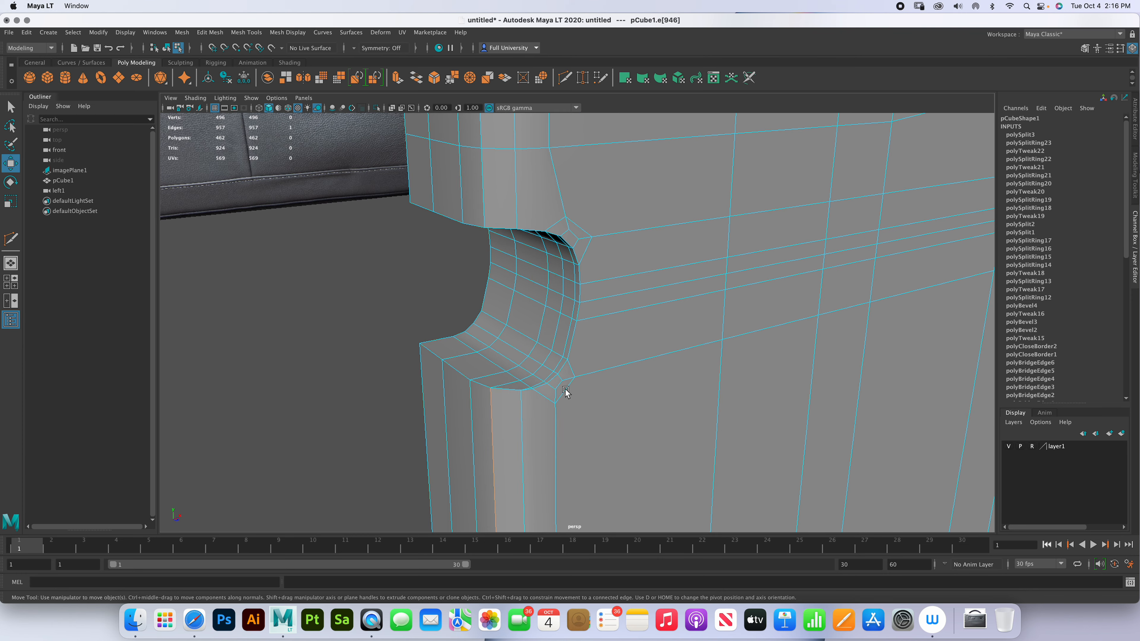
double_click(507, 389)
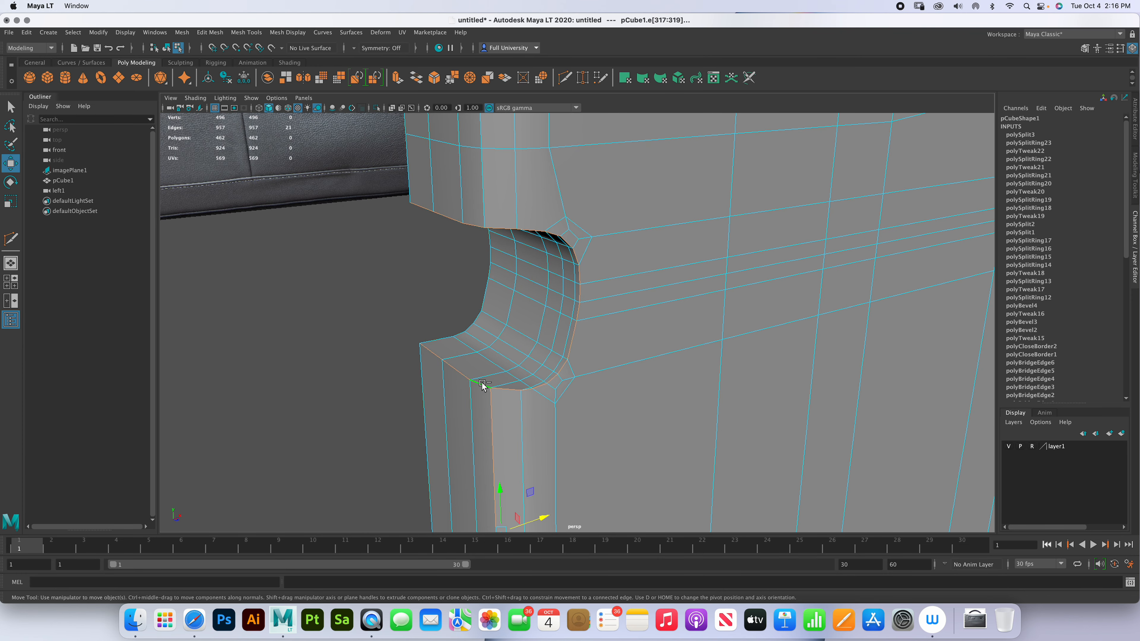
shift+click(455, 364)
shift+click(435, 353)
shift+click(421, 206)
shift+click(443, 216)
shift+click(468, 225)
- Extend the edge selection from above the notch up the panel's left side to the base of the upper corner
shift+click(482, 192)
alt+drag(595, 198, 605, 265)
shift+click(531, 220)
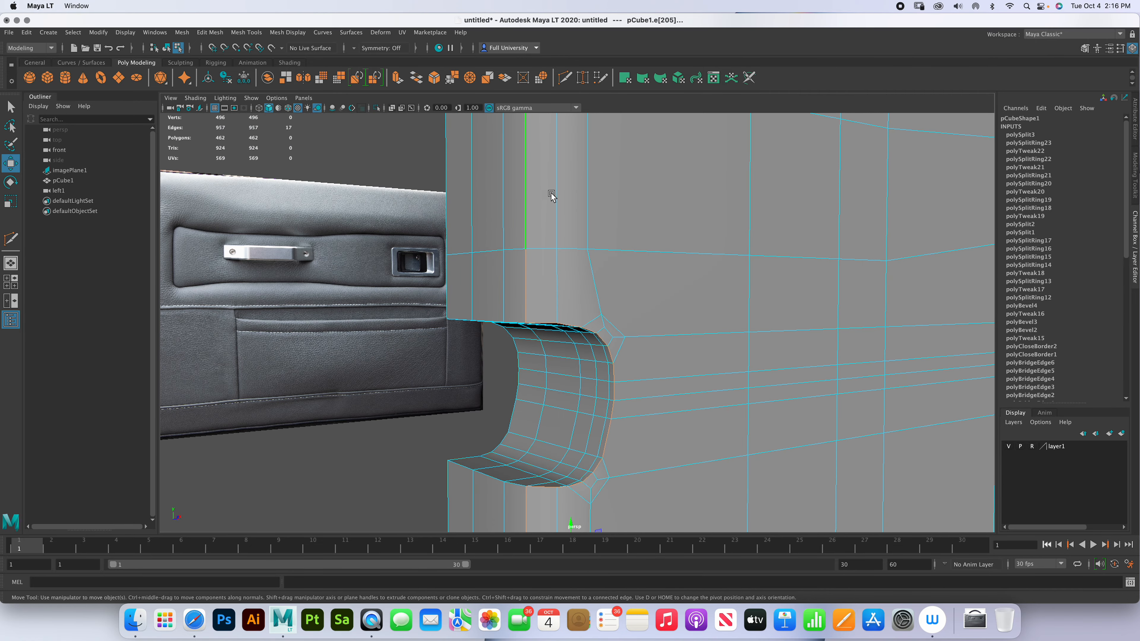
alt+middle_drag(548, 198, 593, 387)
shift+click(569, 286)
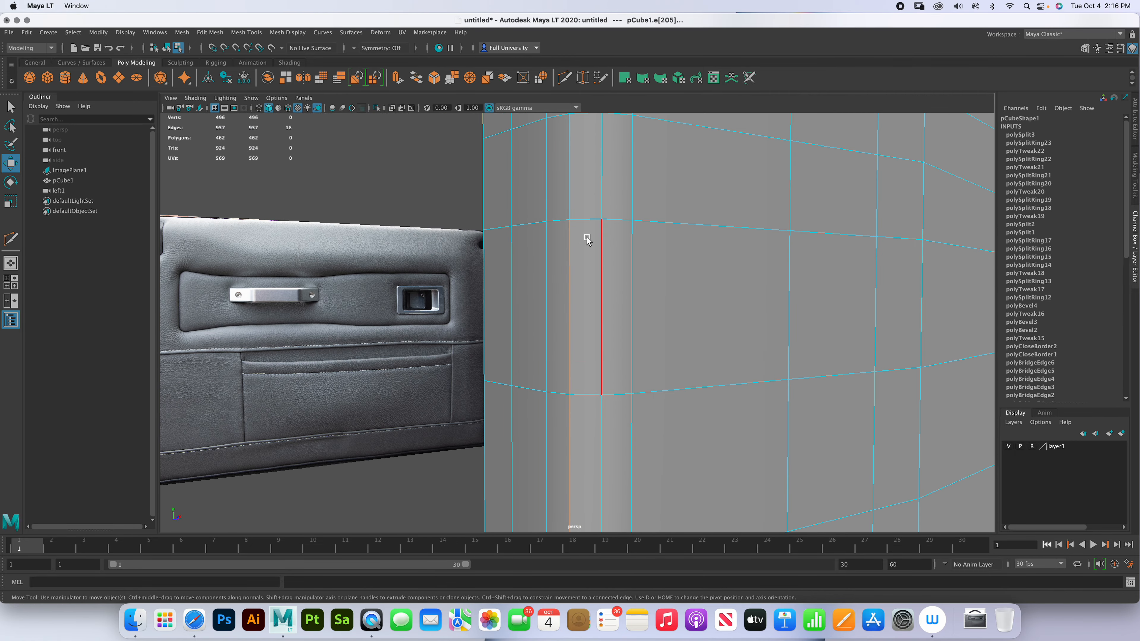
alt+drag(586, 241, 594, 288)
shift+click(622, 399)
shift+click(619, 346)
shift+click(615, 298)
shift+click(619, 237)
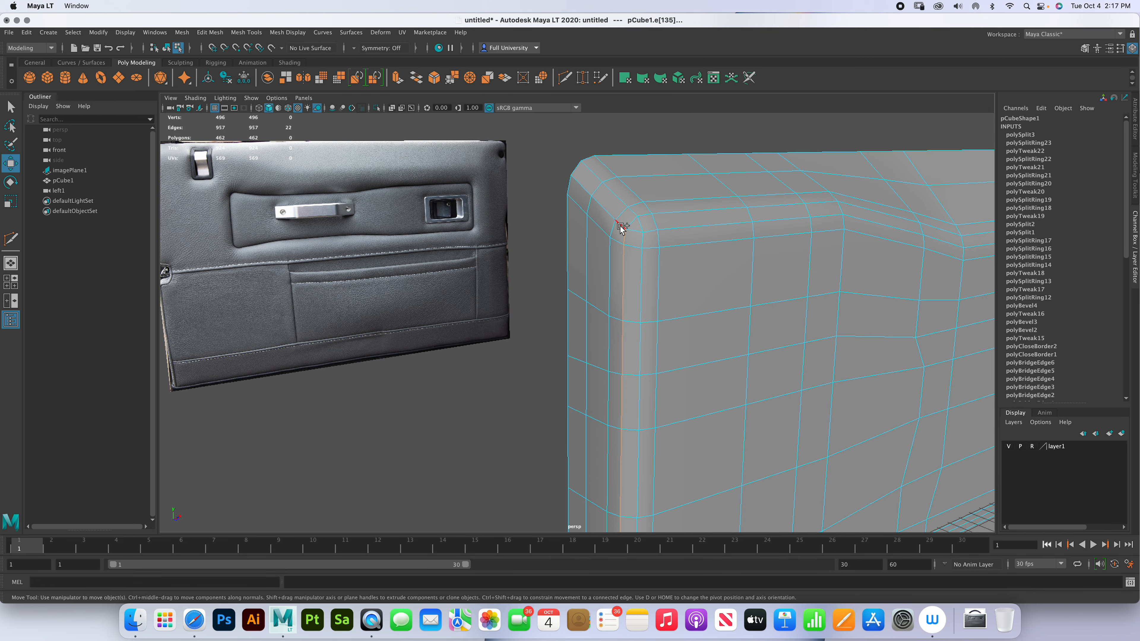
shift+click(623, 227)
shift+click(606, 210)
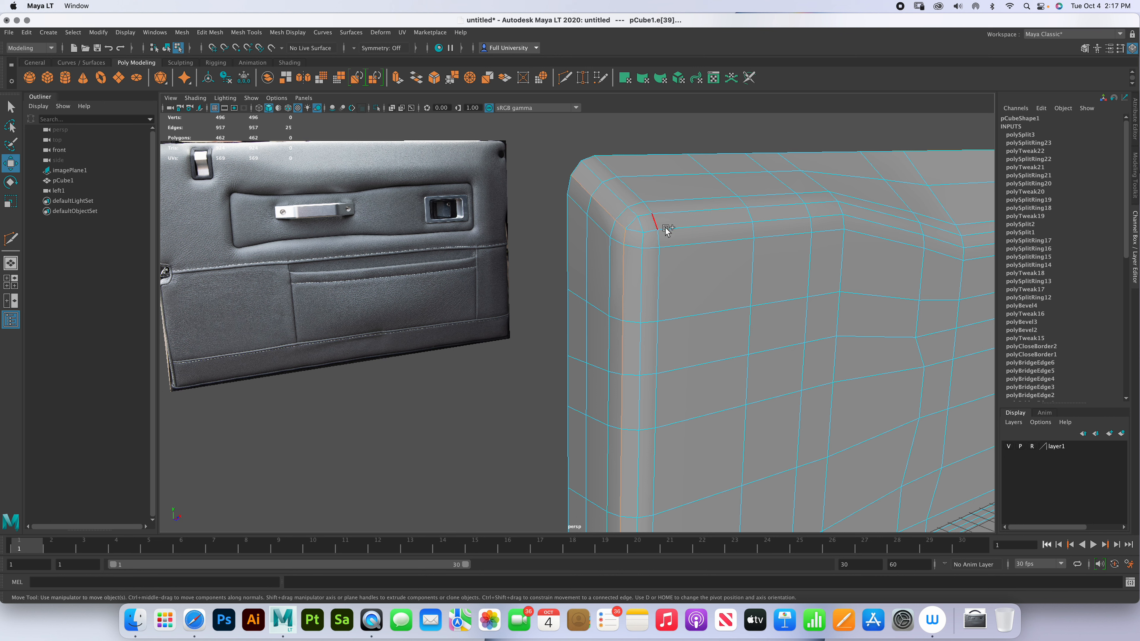
key(z)
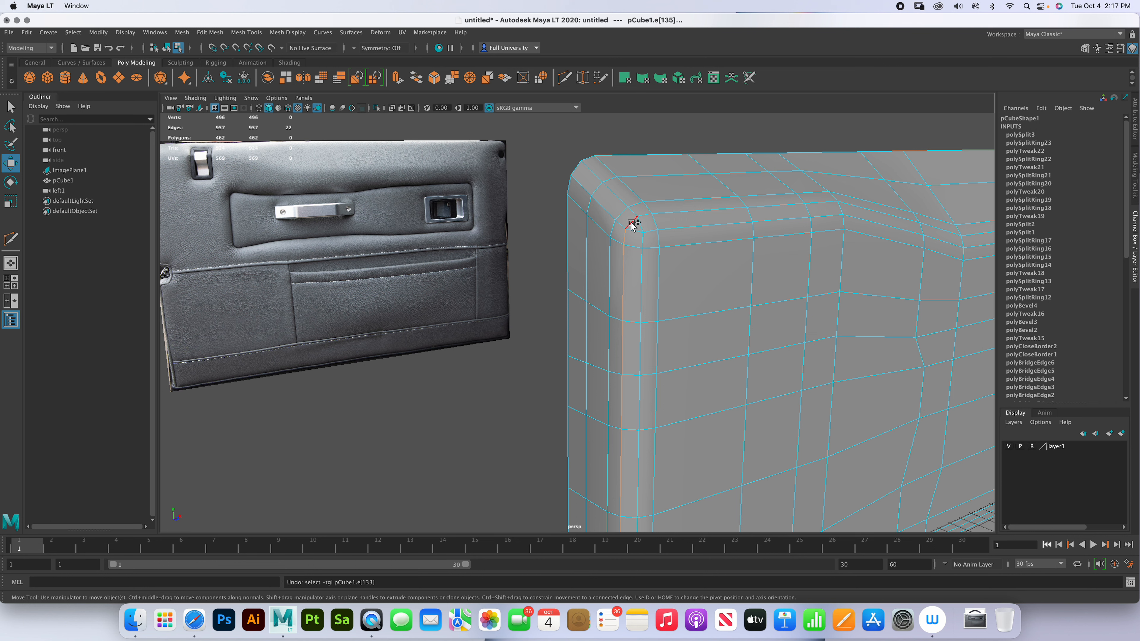
- Add the edges crossing the rounded upper-left corner and running back through the panel's depth to the selection
shift+click(632, 223)
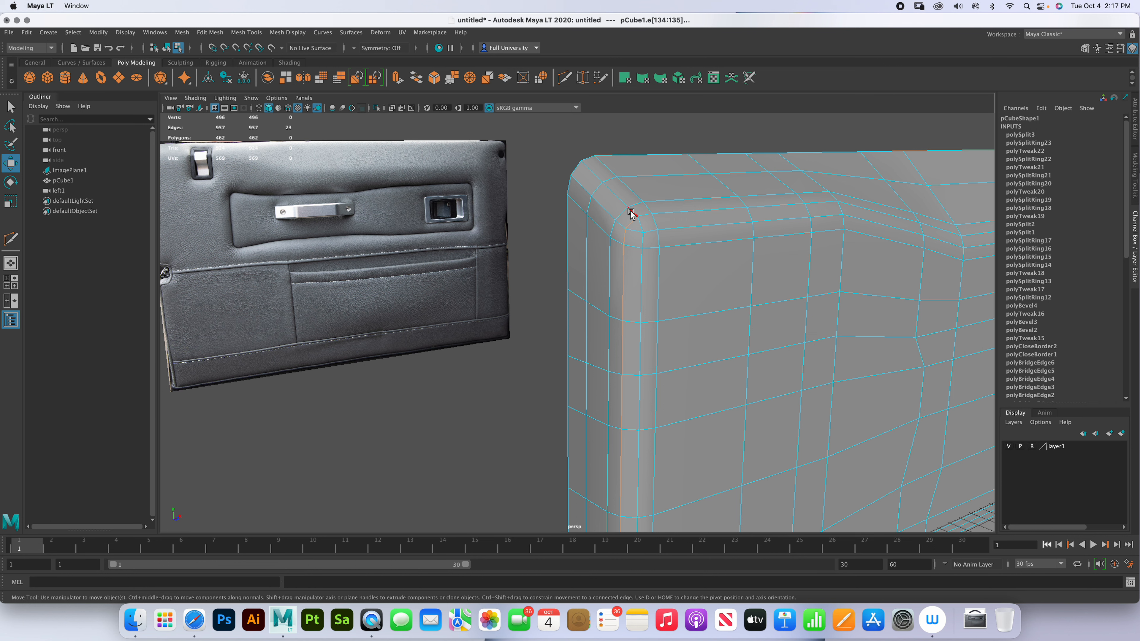
key(space)
scroll(447, 366, up, 10)
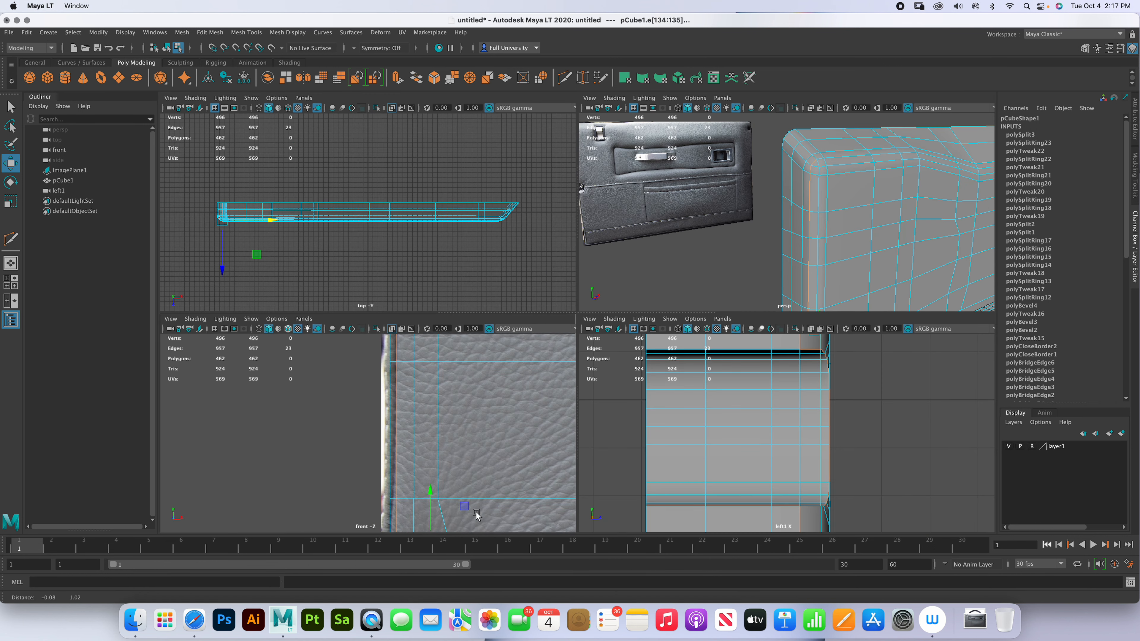
scroll(447, 366, down, 4)
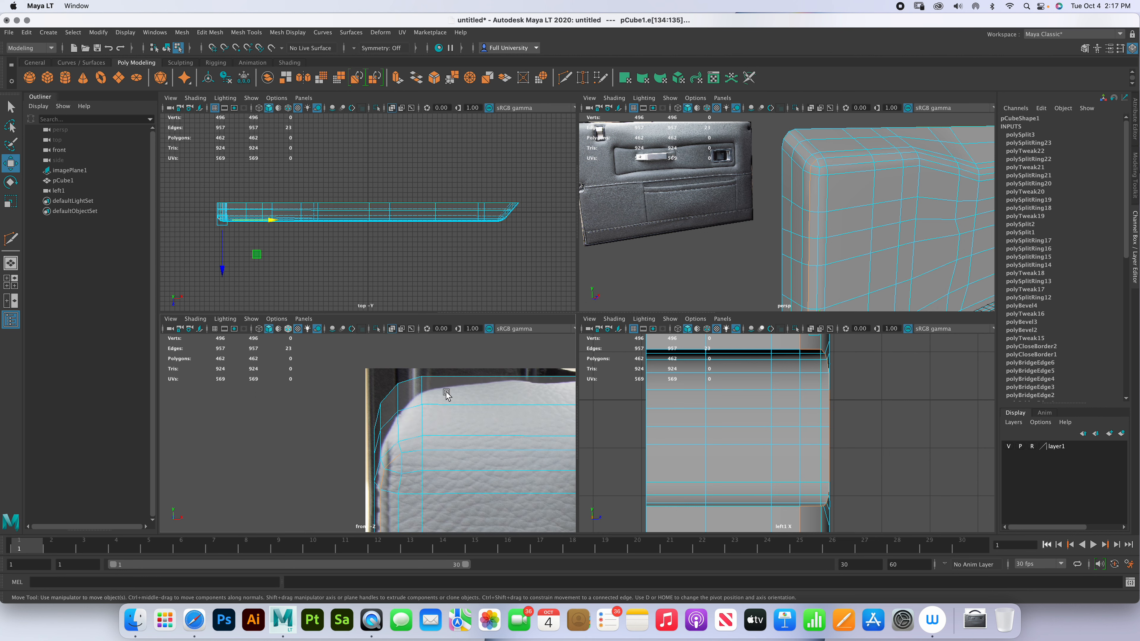
scroll(808, 170, up, 4)
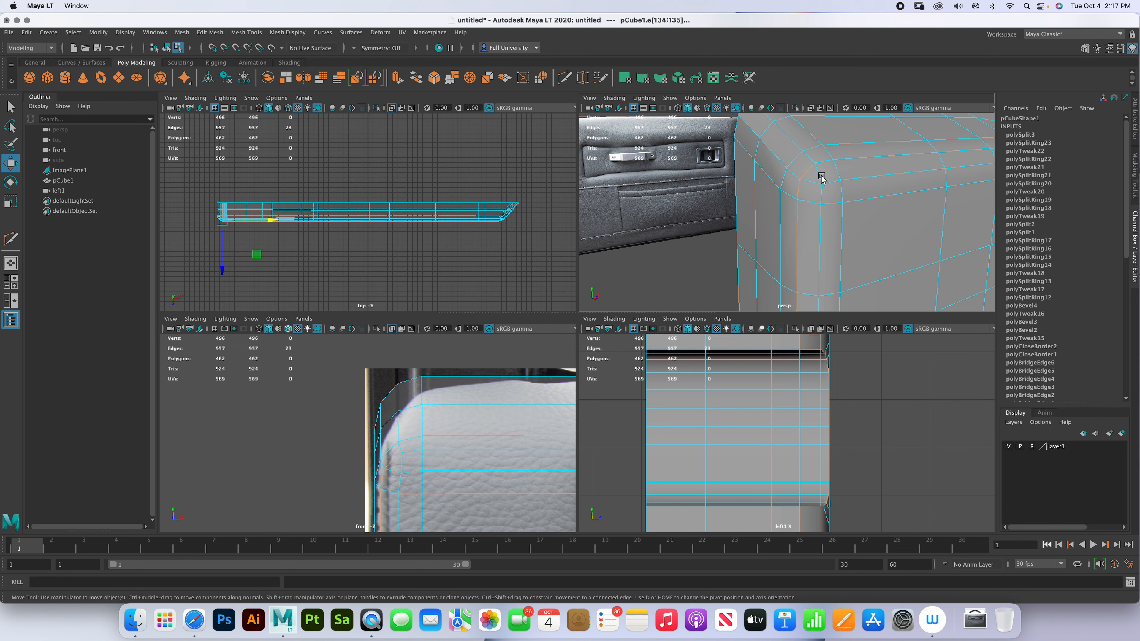
shift+click(768, 146)
shift+click(755, 131)
scroll(877, 247, down, 6)
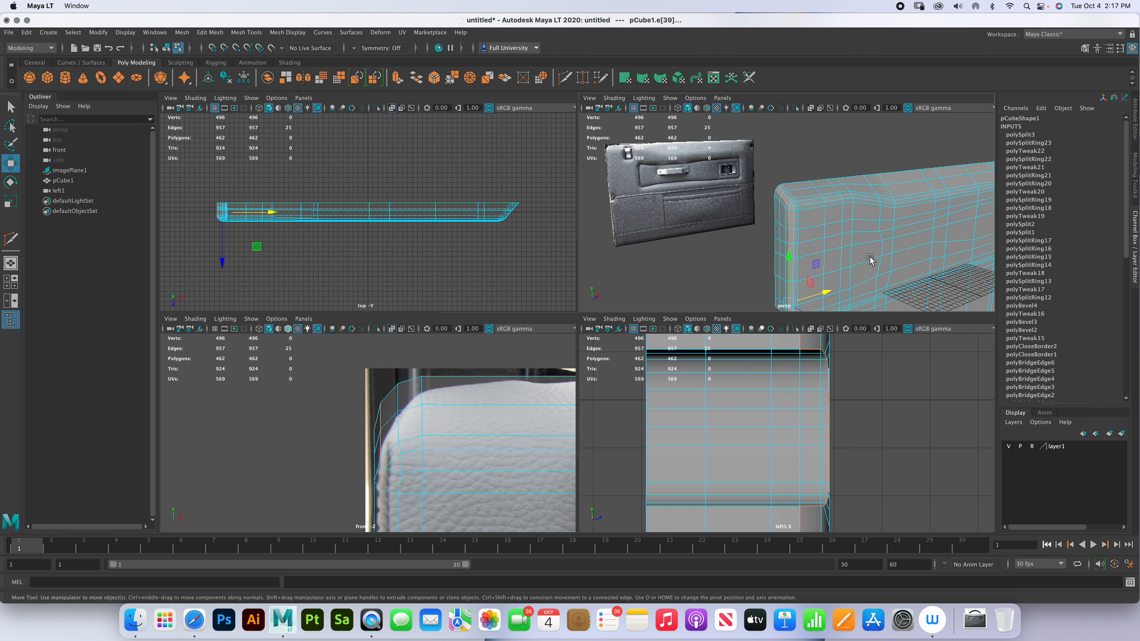
- Add the matching edges across the rounded lower-left corner, back through the panel's depth, to the selection
alt+middle_drag(813, 215, 808, 125)
alt+drag(830, 239, 903, 275)
alt+middle_drag(835, 260, 827, 217)
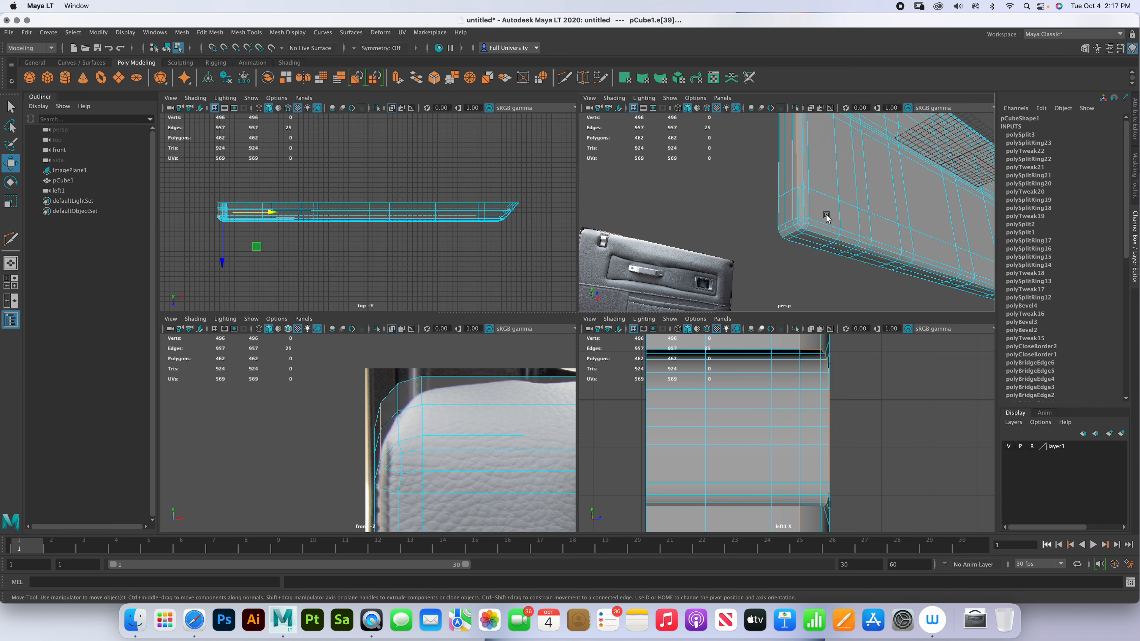
alt+right_drag(826, 216, 898, 270)
shift+click(809, 226)
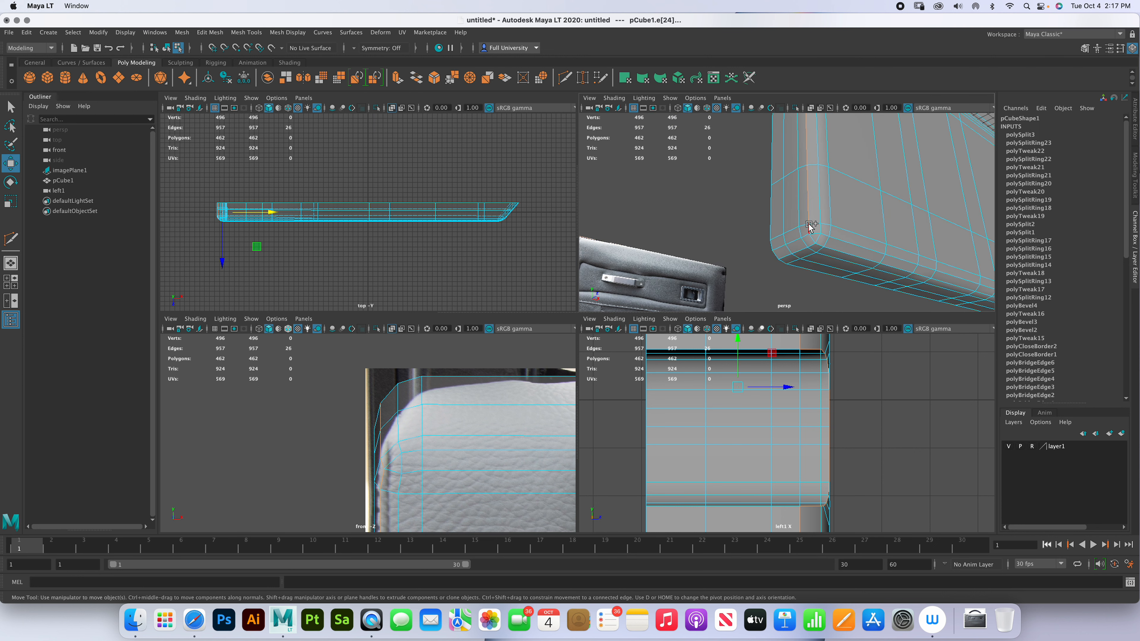
shift+click(803, 235)
shift+click(793, 241)
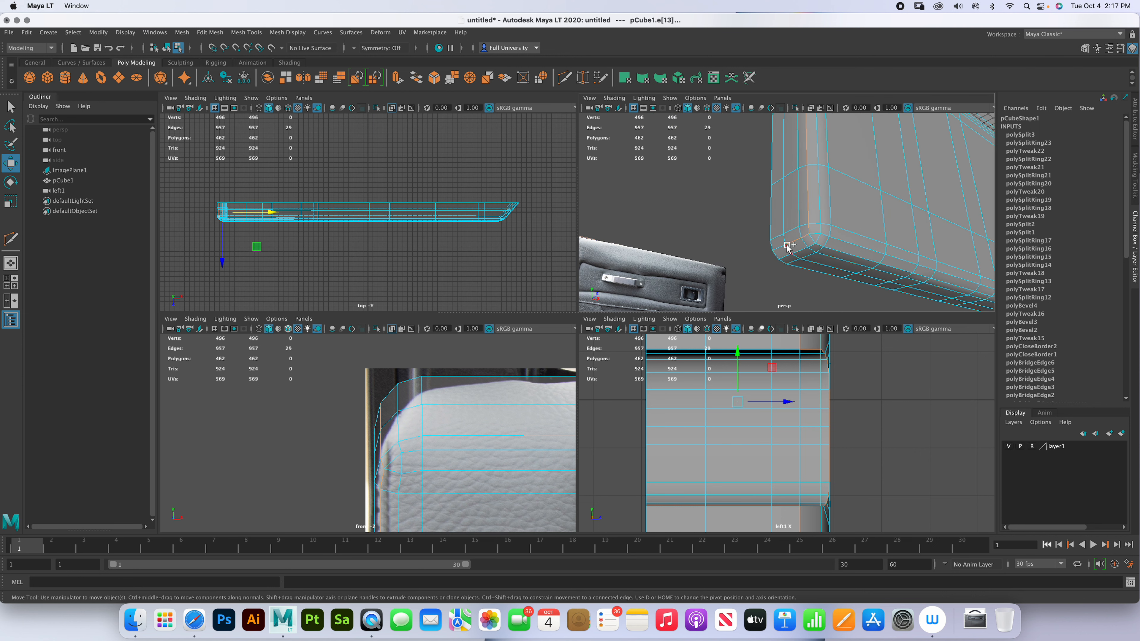
- Detach the mesh components along the selected edges so the left side strip splits from the panel
alt+drag(850, 189, 801, 216)
scroll(814, 194, up, 5)
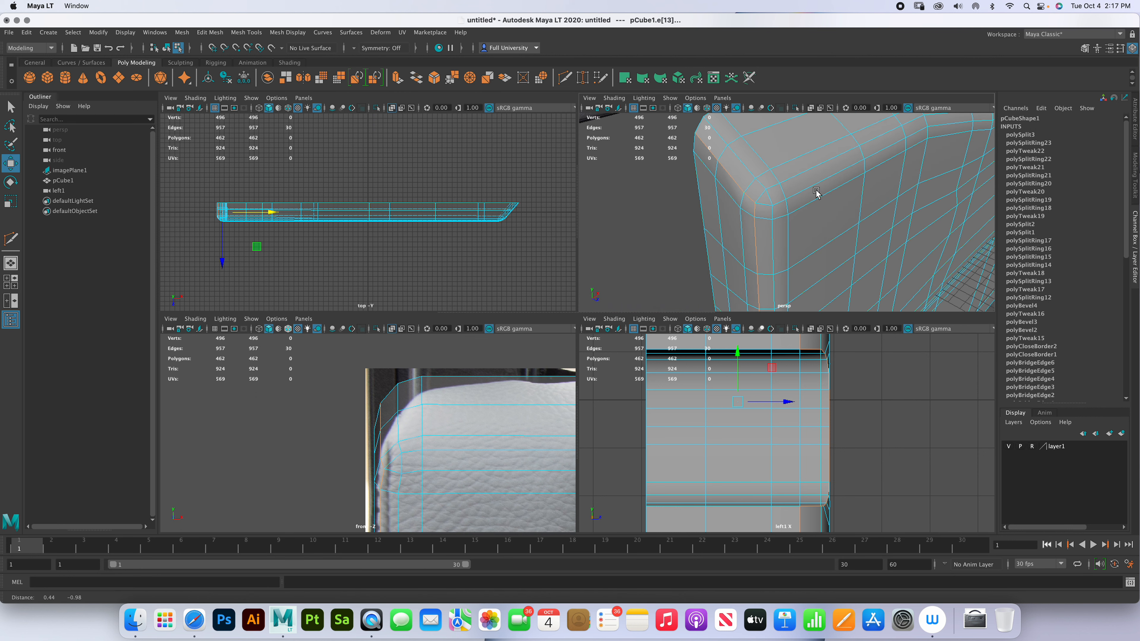
shift+right_click(727, 176)
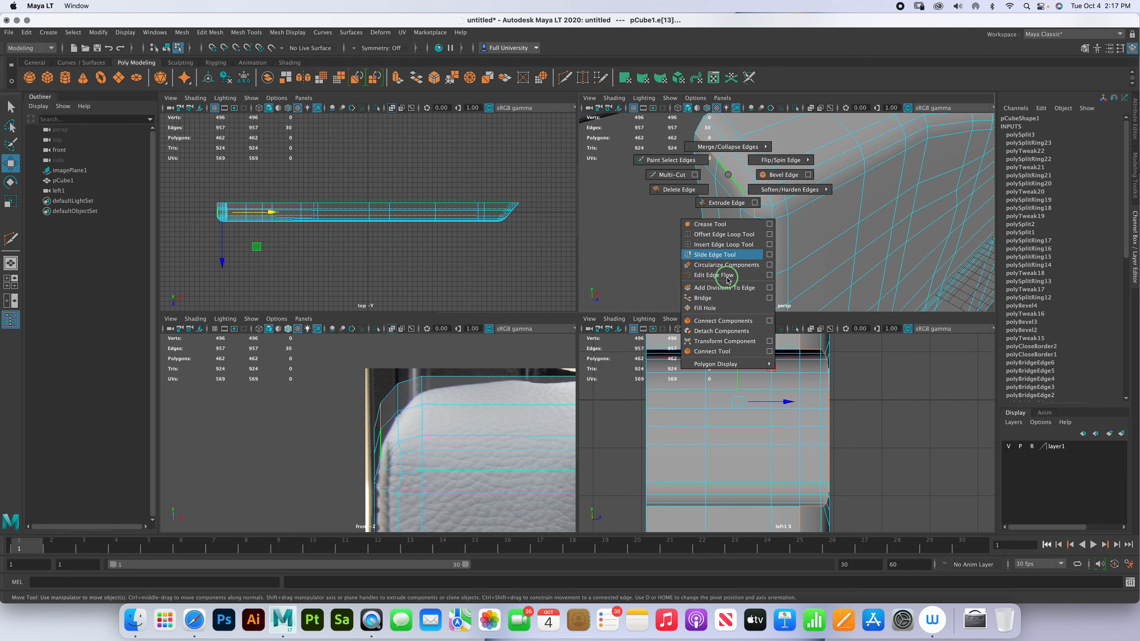
click(722, 331)
- Separate the detached mesh into individual objects and ungroup them from pCube1
right_drag(754, 271, 789, 248)
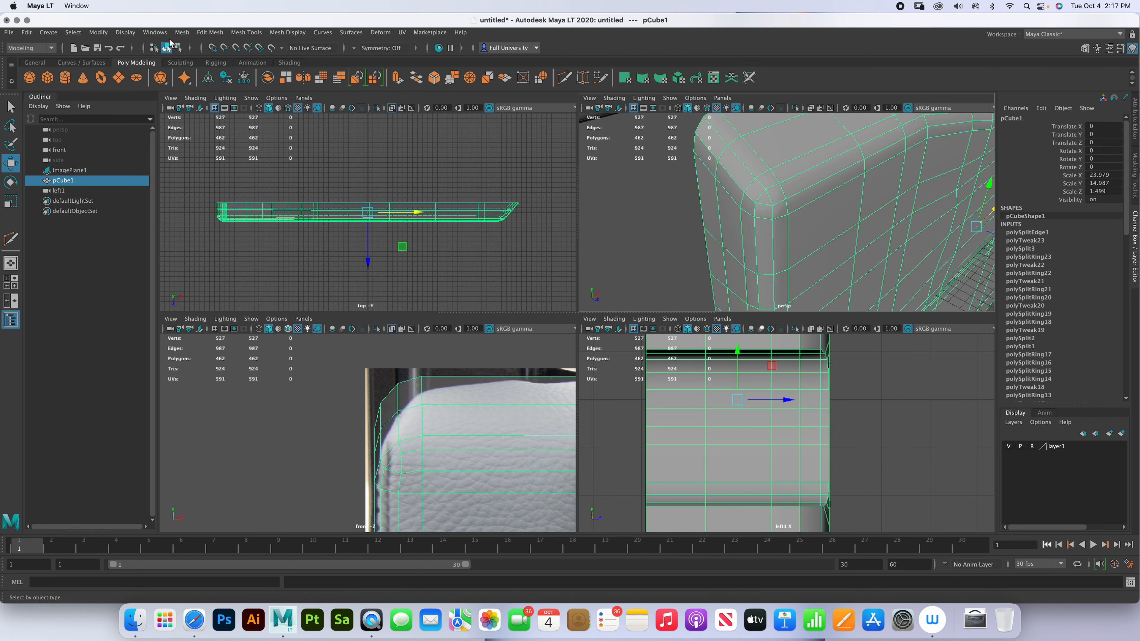
click(182, 32)
click(209, 79)
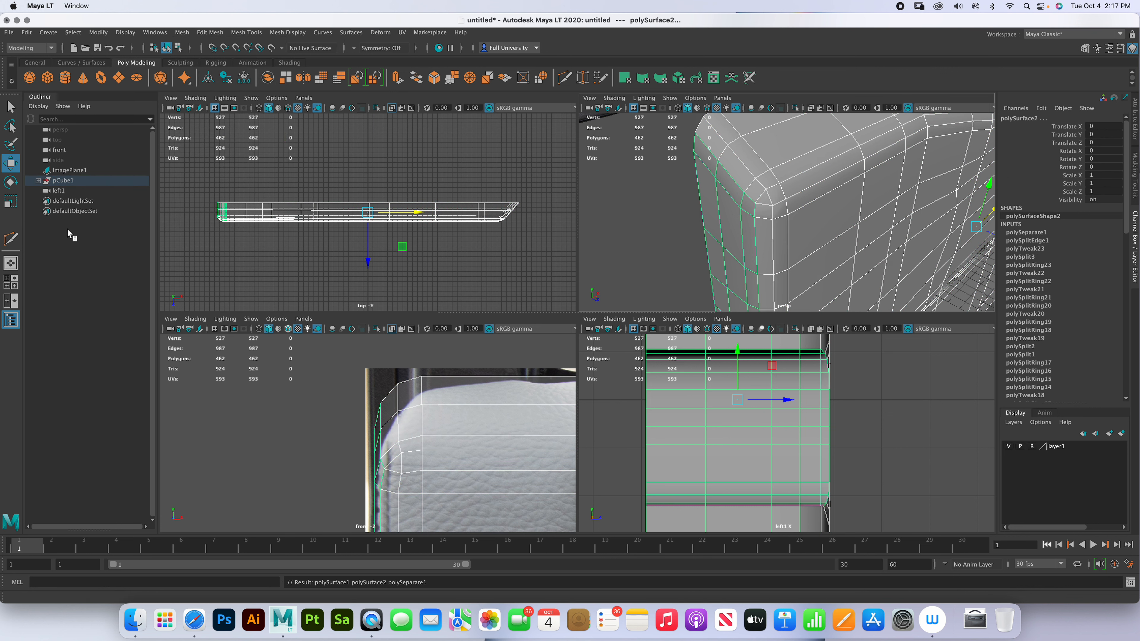
click(61, 180)
click(28, 32)
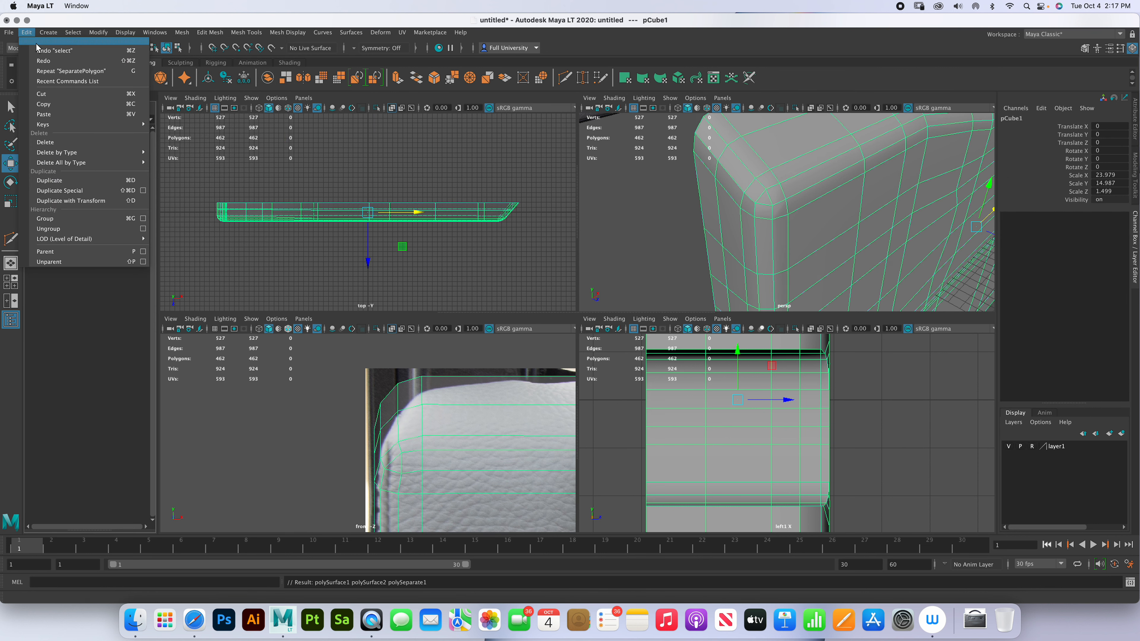
click(70, 227)
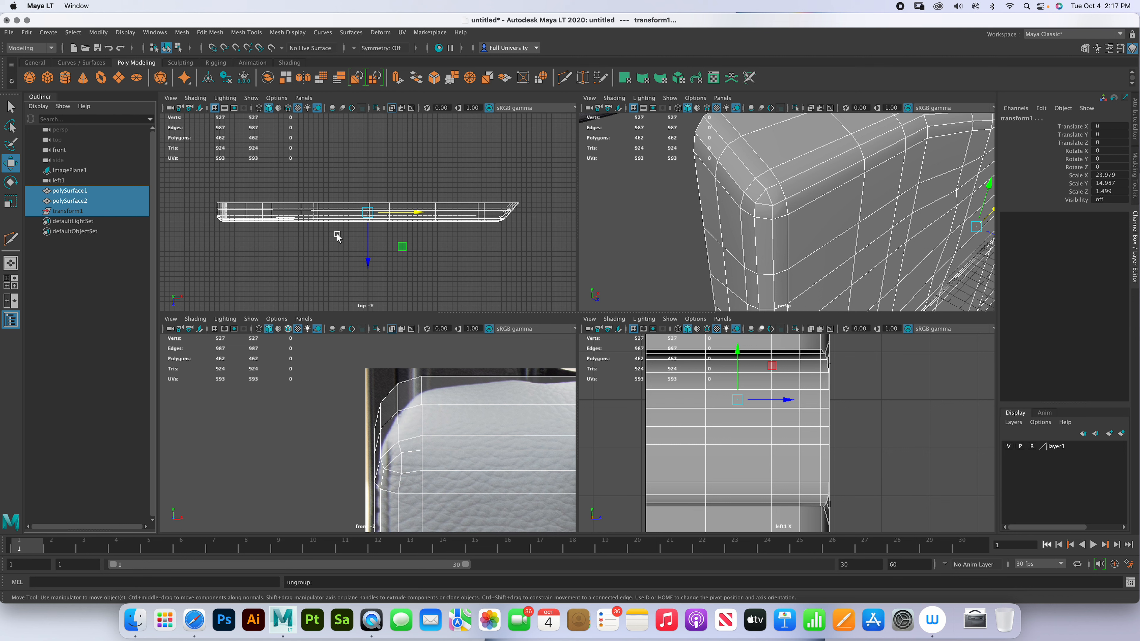
- Select the separated left side strip, polySurface2, and hide it
click(724, 238)
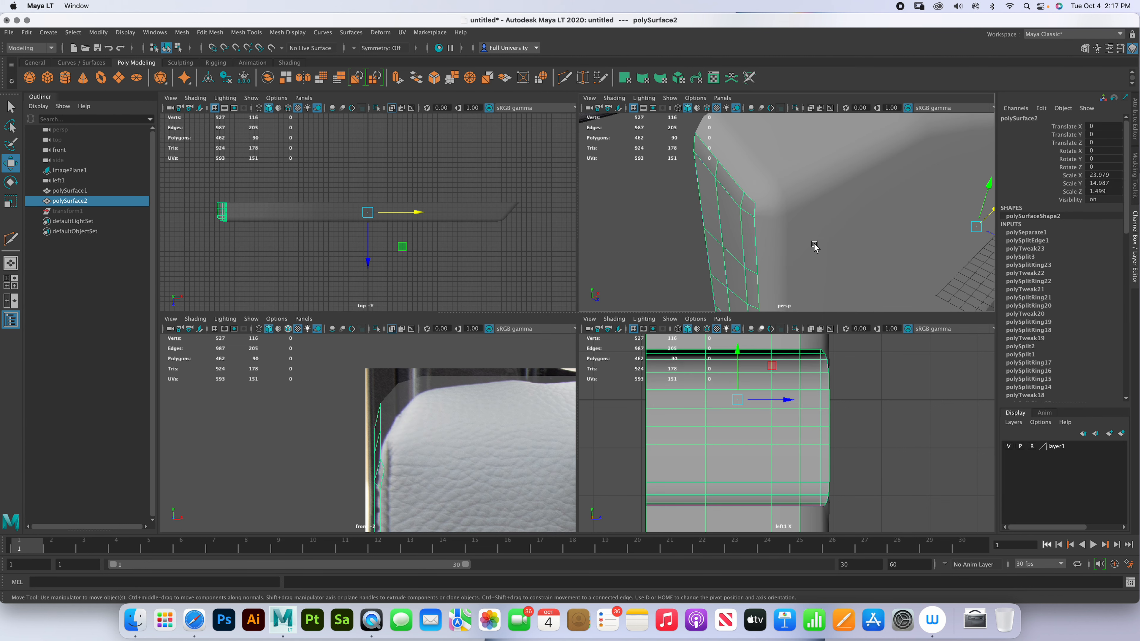
key(space)
alt+drag(812, 244, 576, 224)
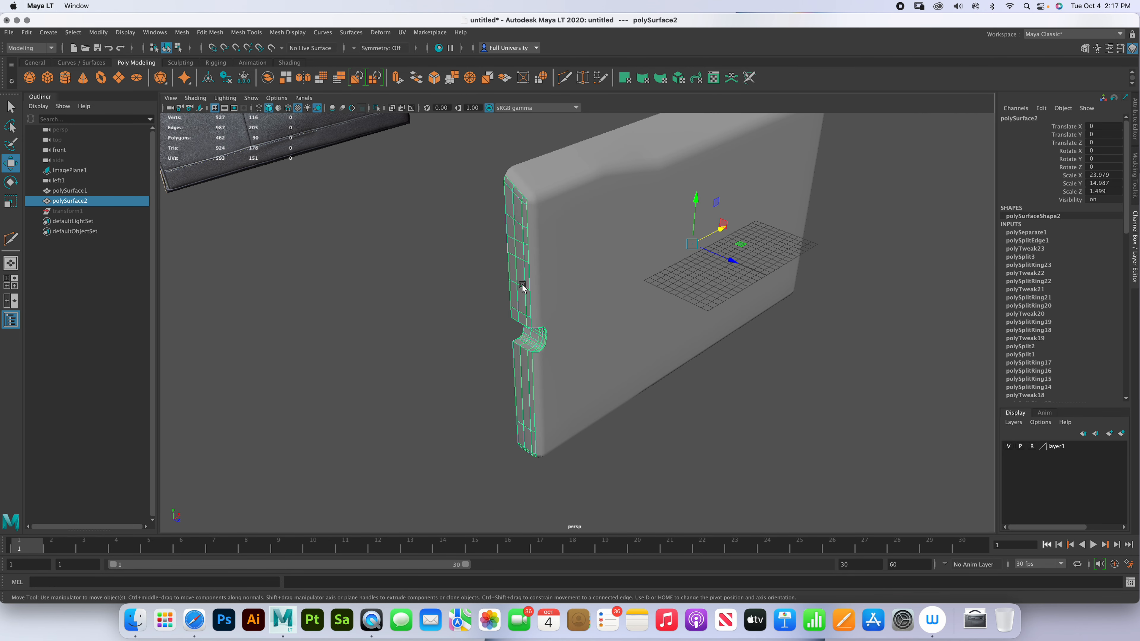
key(h)
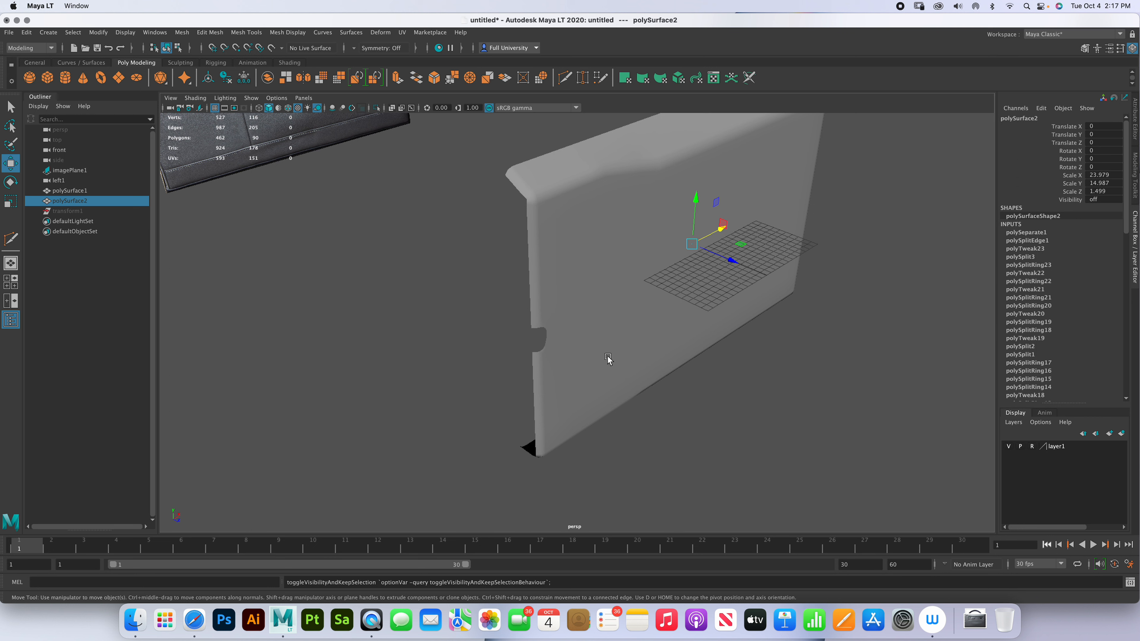
key(h)
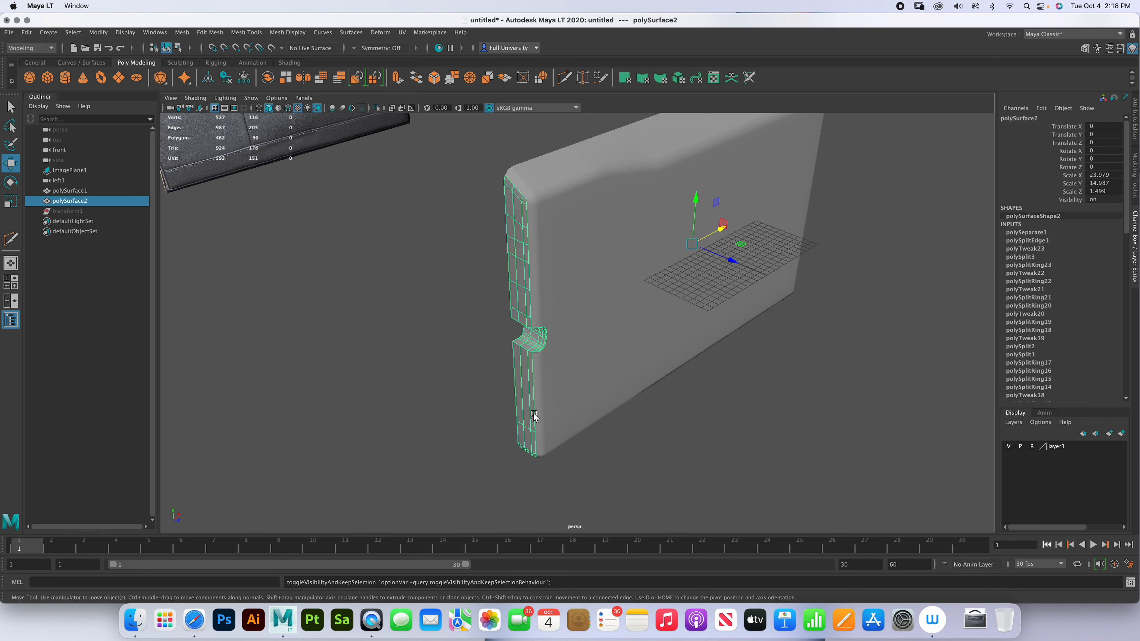
key(h)
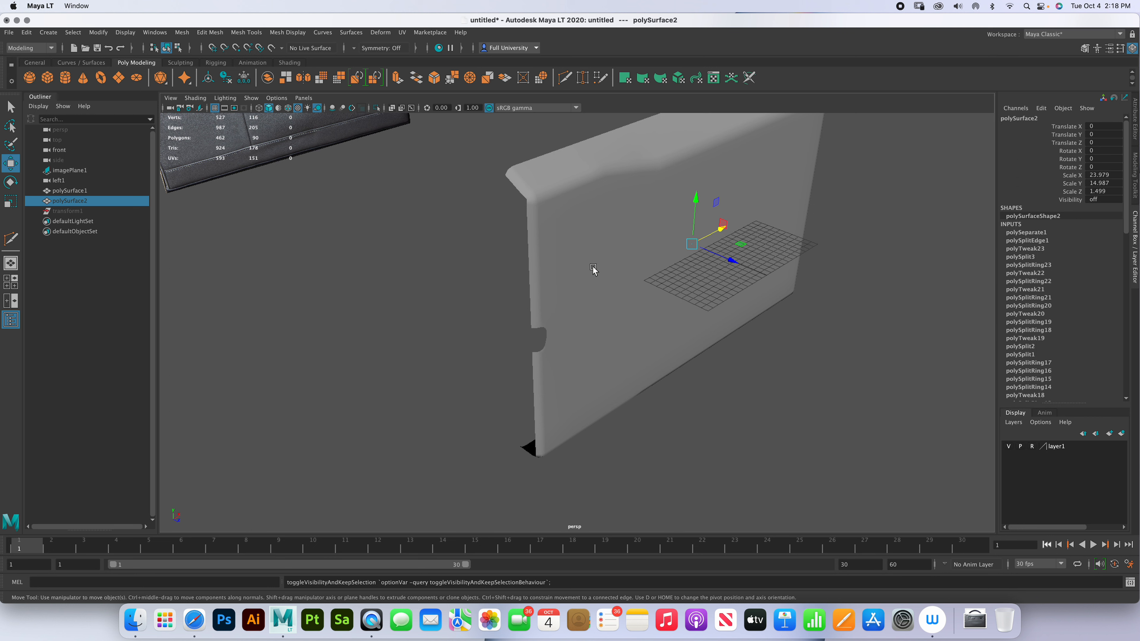
- Select the column of panel faces covering the clip in the front view and frame them in the perspective view
key(space)
key(space)
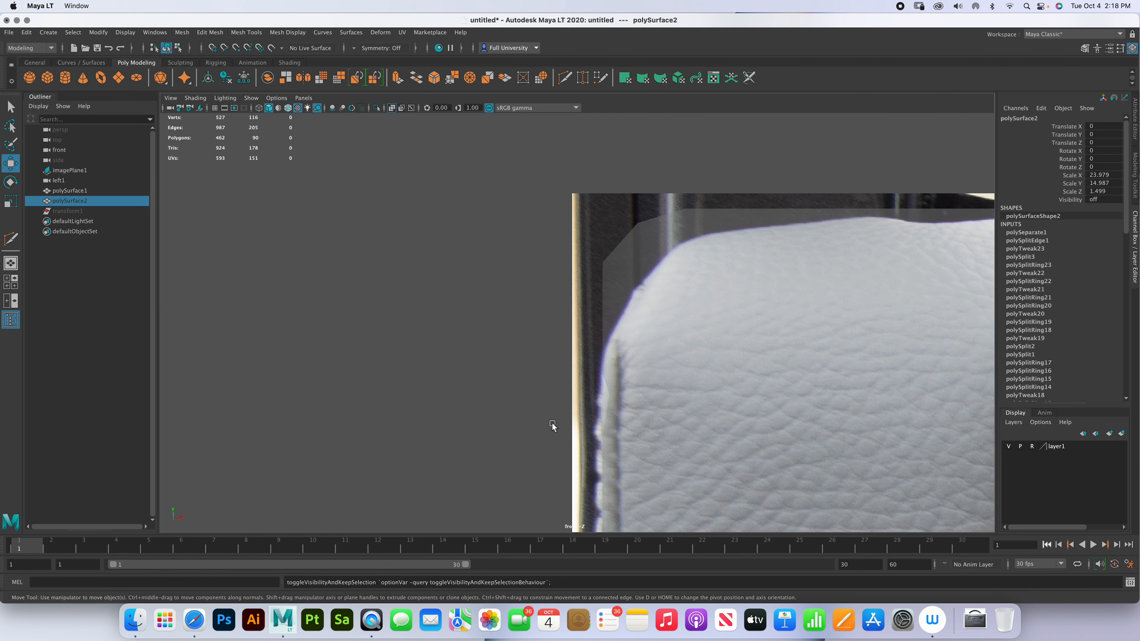
scroll(801, 397, down, 6)
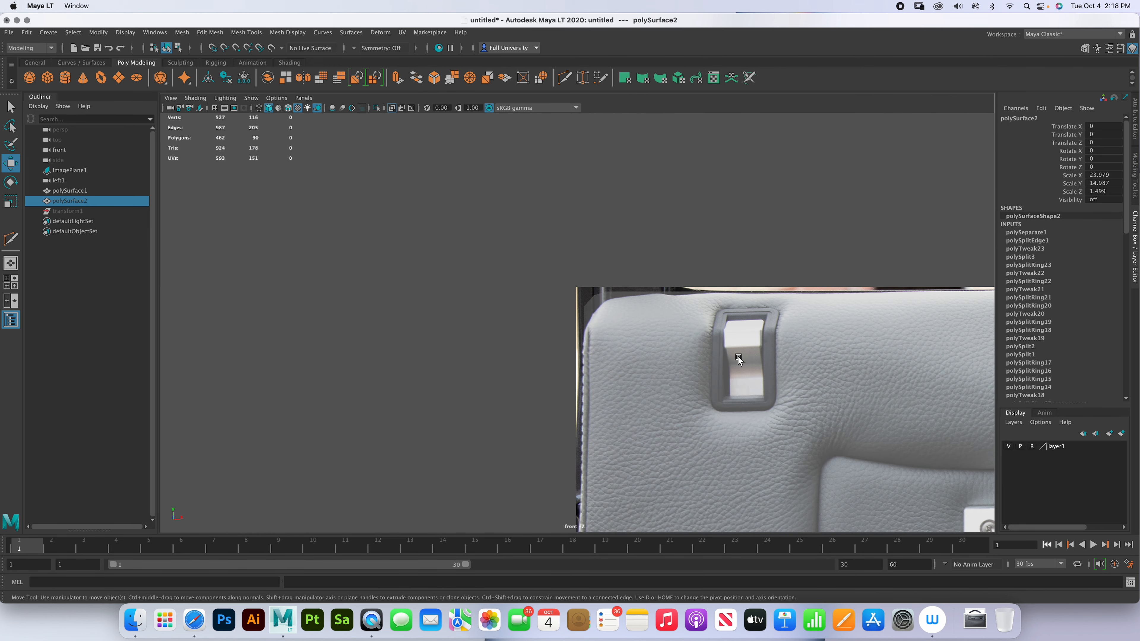
click(679, 271)
alt+middle_drag(694, 250, 527, 202)
alt+right_drag(572, 242, 547, 235)
alt+middle_drag(584, 247, 540, 249)
right_drag(555, 242, 558, 264)
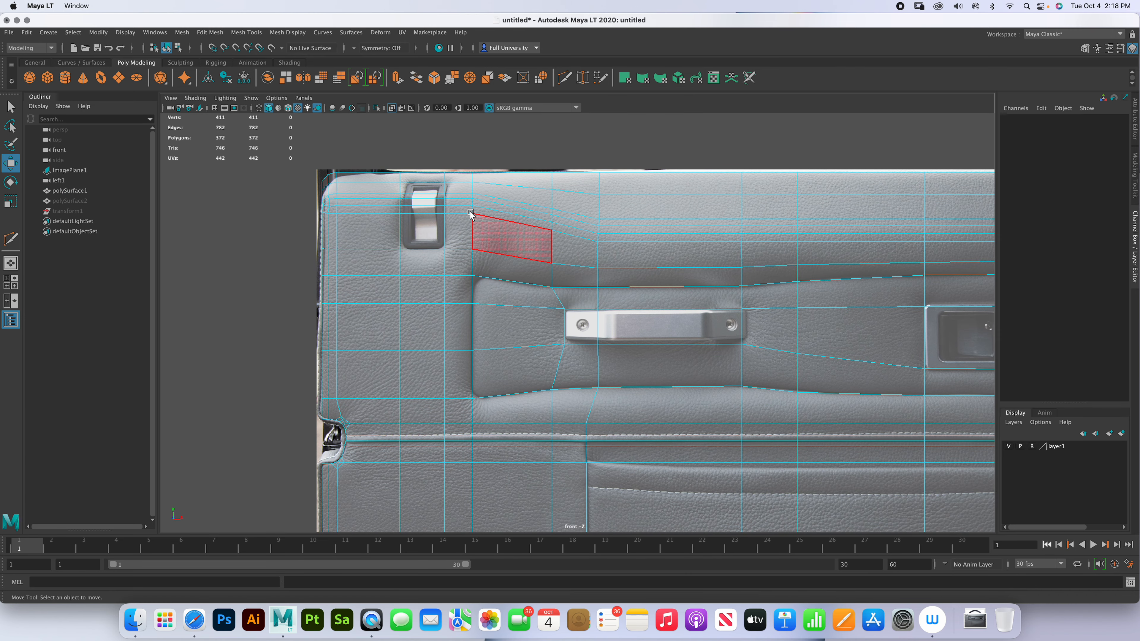
click(421, 191)
shift+click(425, 235)
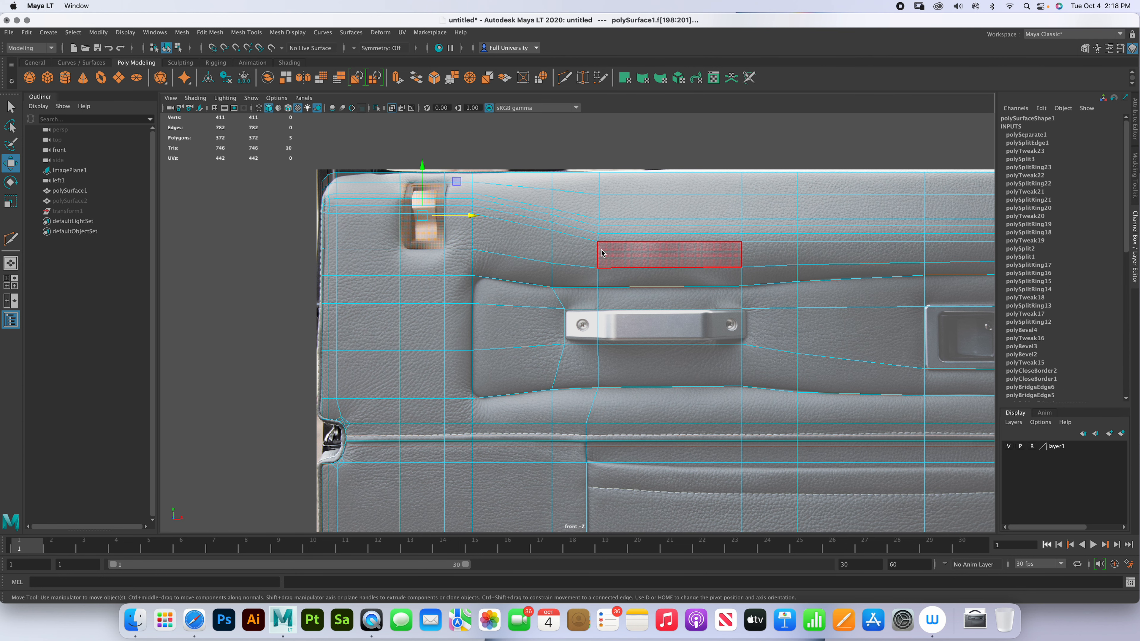
key(space)
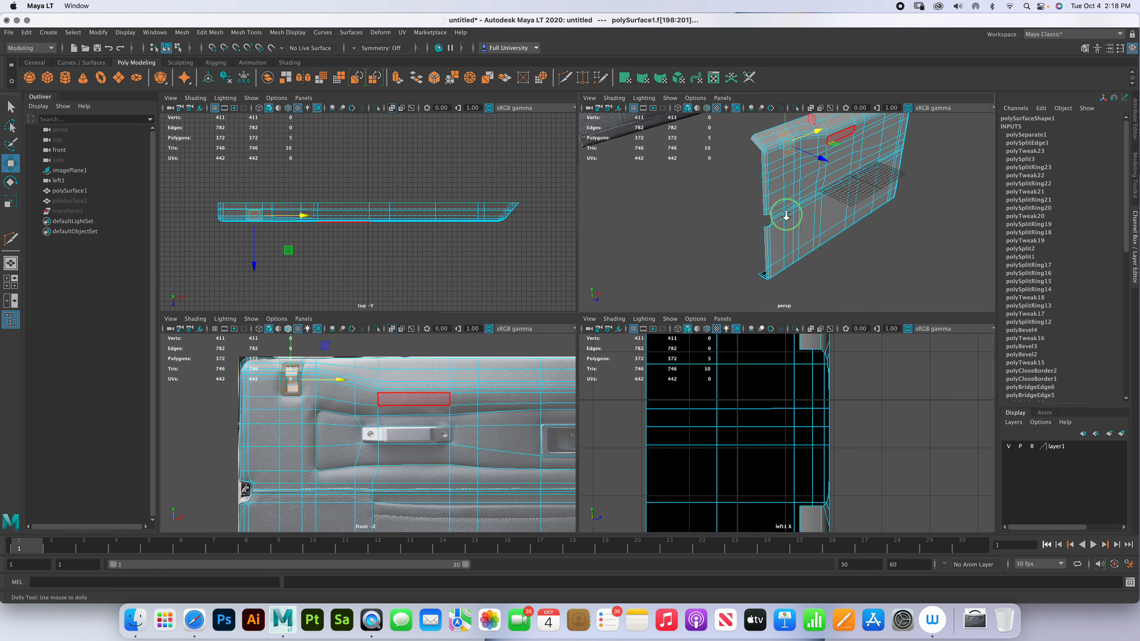
key(f)
alt+drag(806, 240, 820, 219)
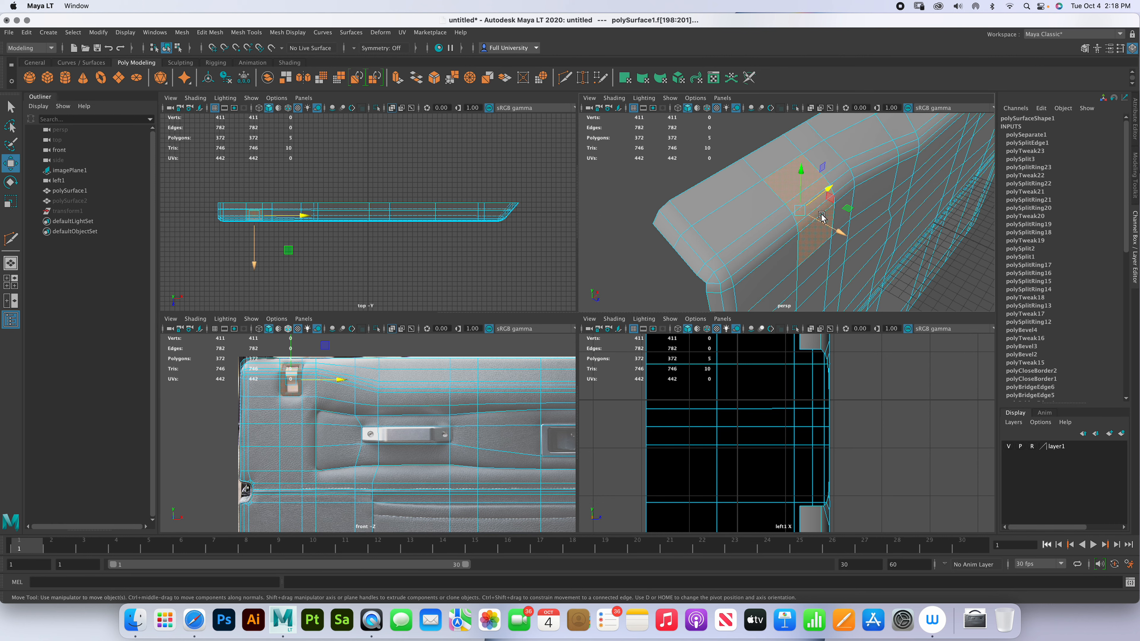
- Extrude the selected faces over the clip with an inward offset of 0.19
key(ctrl+e)
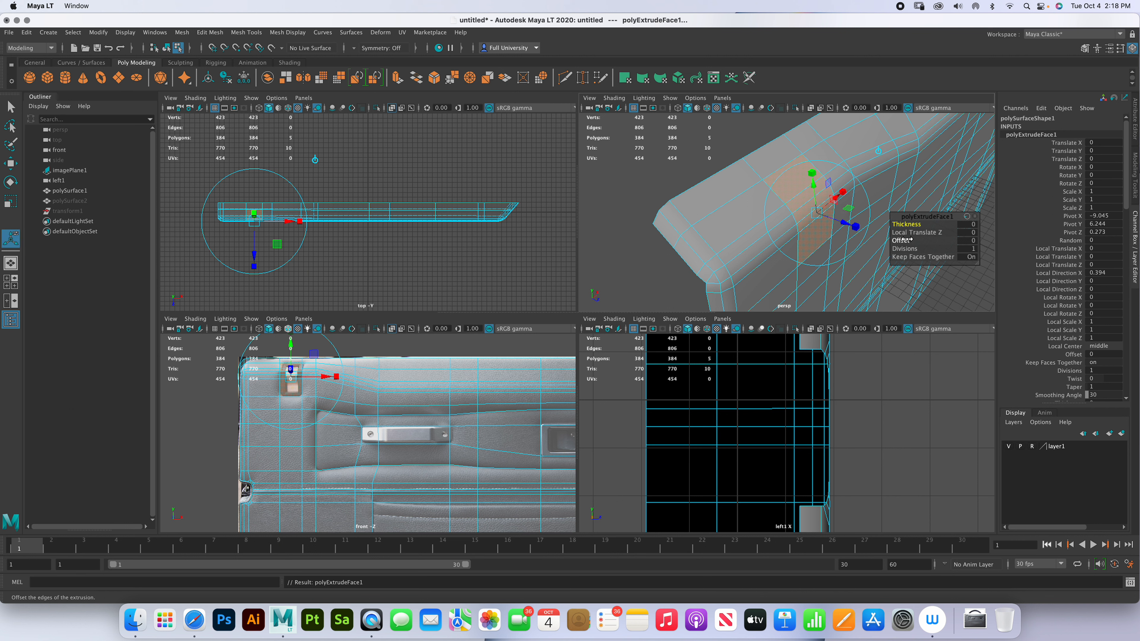
drag(904, 241, 902, 241)
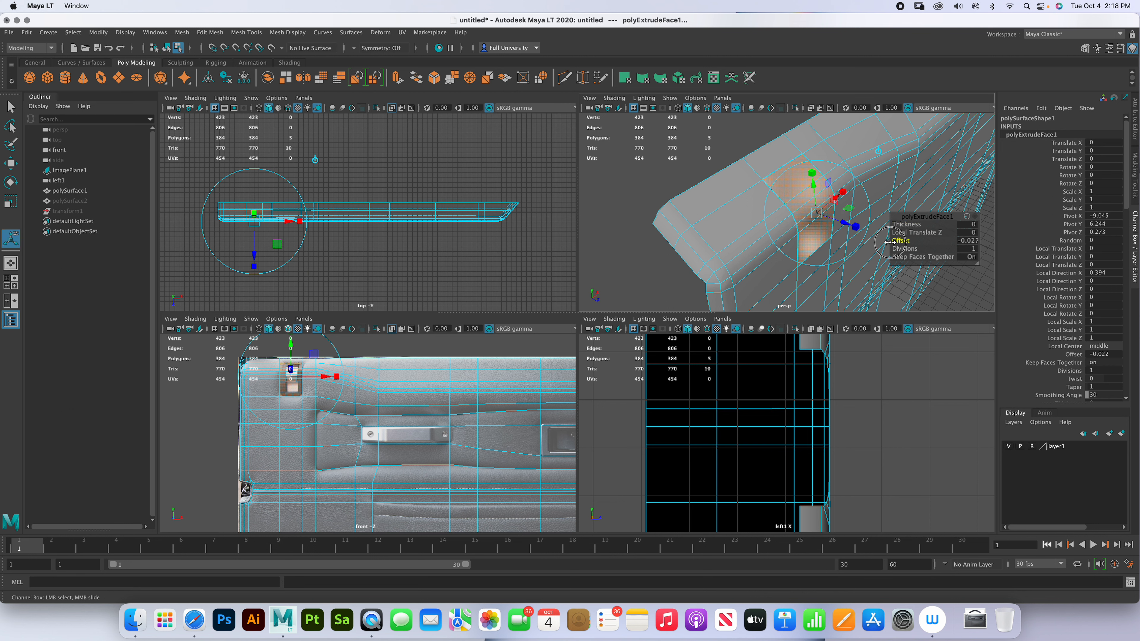
key(super+z)
alt+right_drag(823, 212, 882, 228)
alt+middle_drag(882, 228, 842, 235)
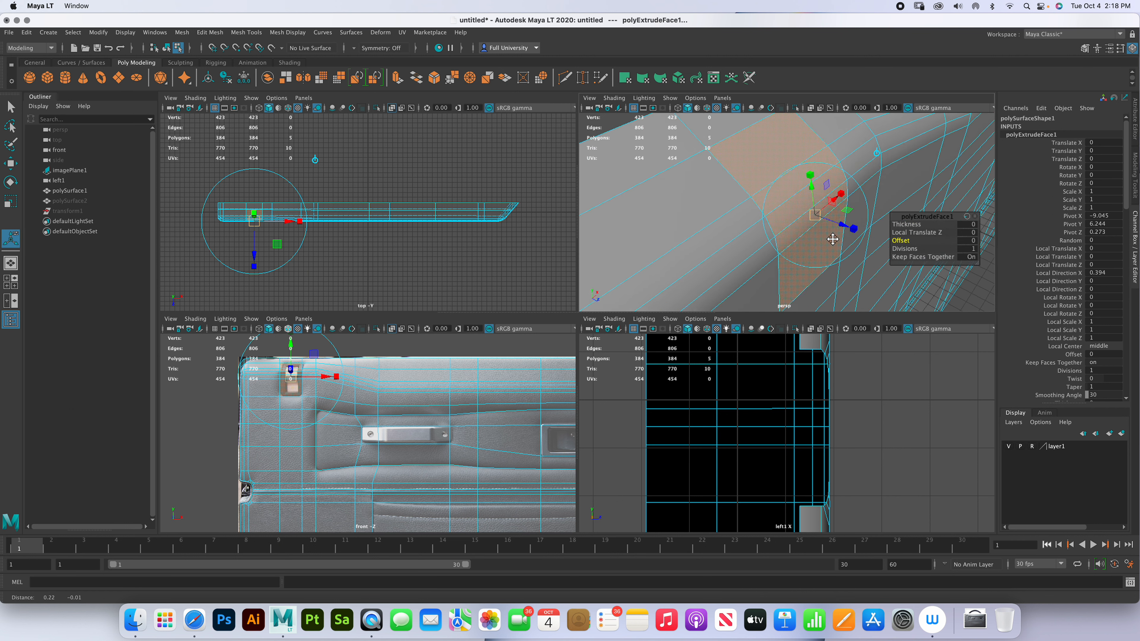
alt+right_drag(873, 234, 848, 211)
alt+middle_drag(848, 211, 851, 241)
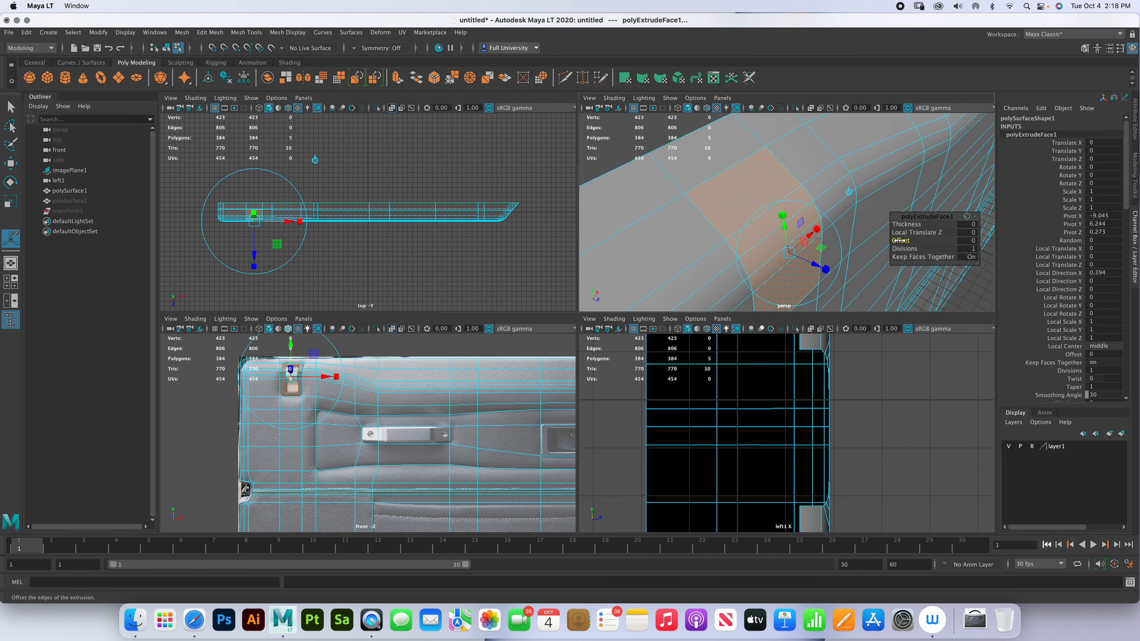
drag(903, 241, 908, 240)
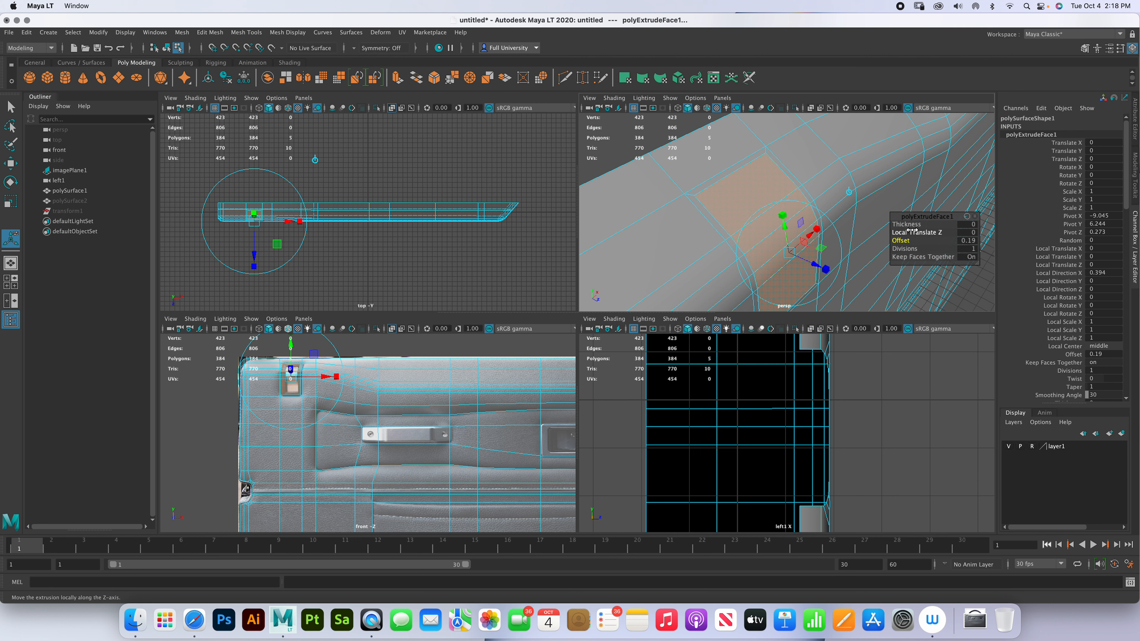
- Extrude the offset clip faces inward with a thickness of about -0.54 and delete the inner faces to leave an opening
key(ctrl+e)
drag(906, 224, 882, 229)
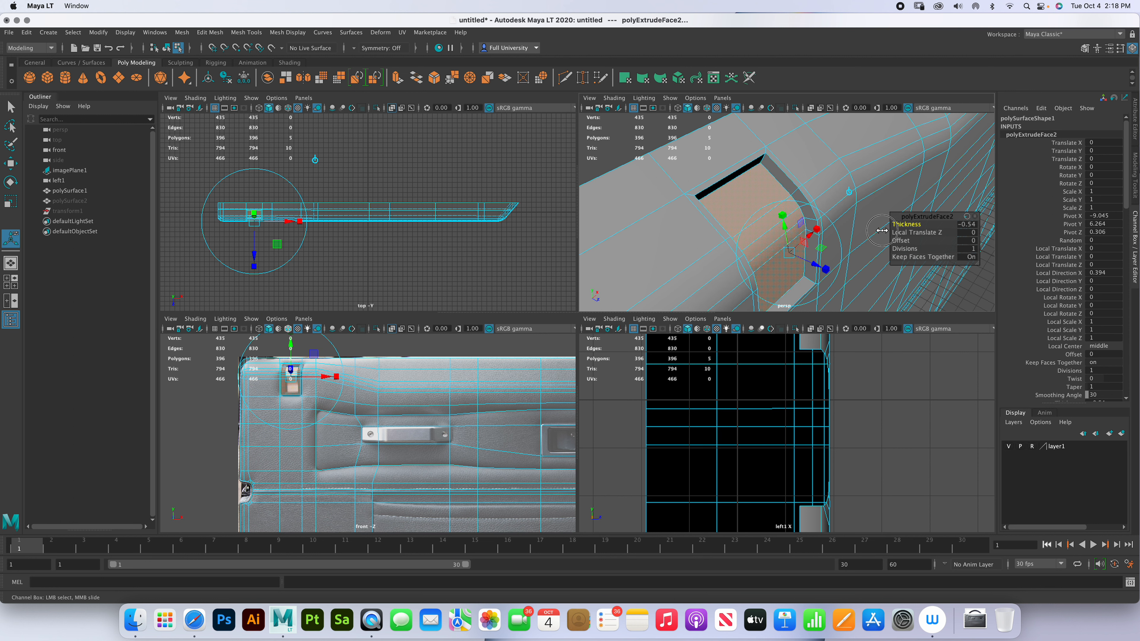
drag(881, 230, 882, 231)
key(Delete)
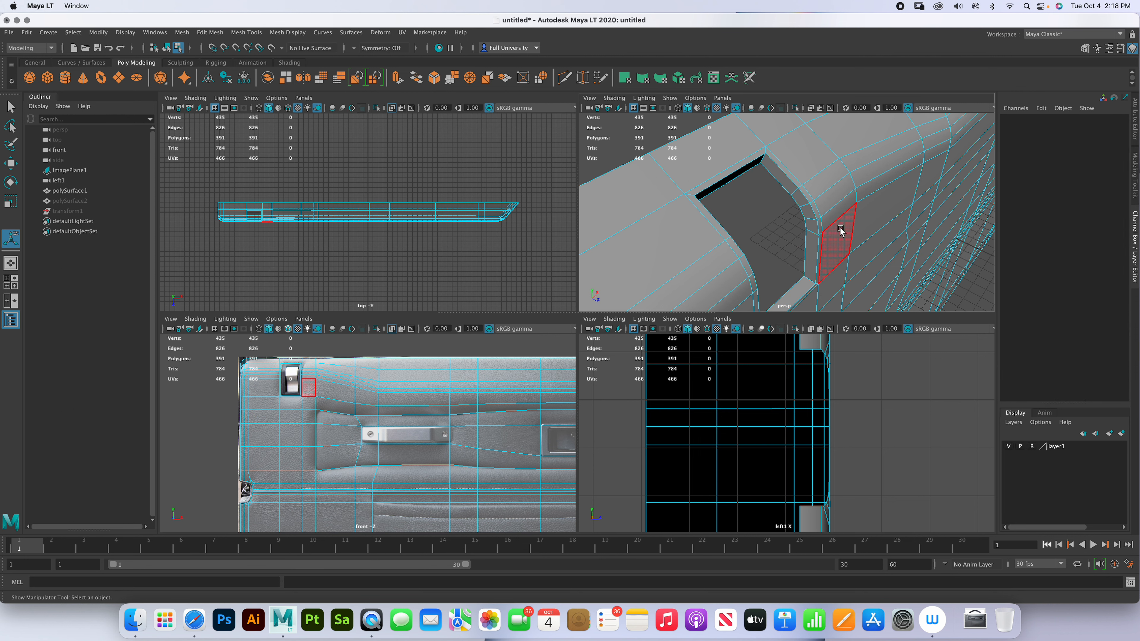
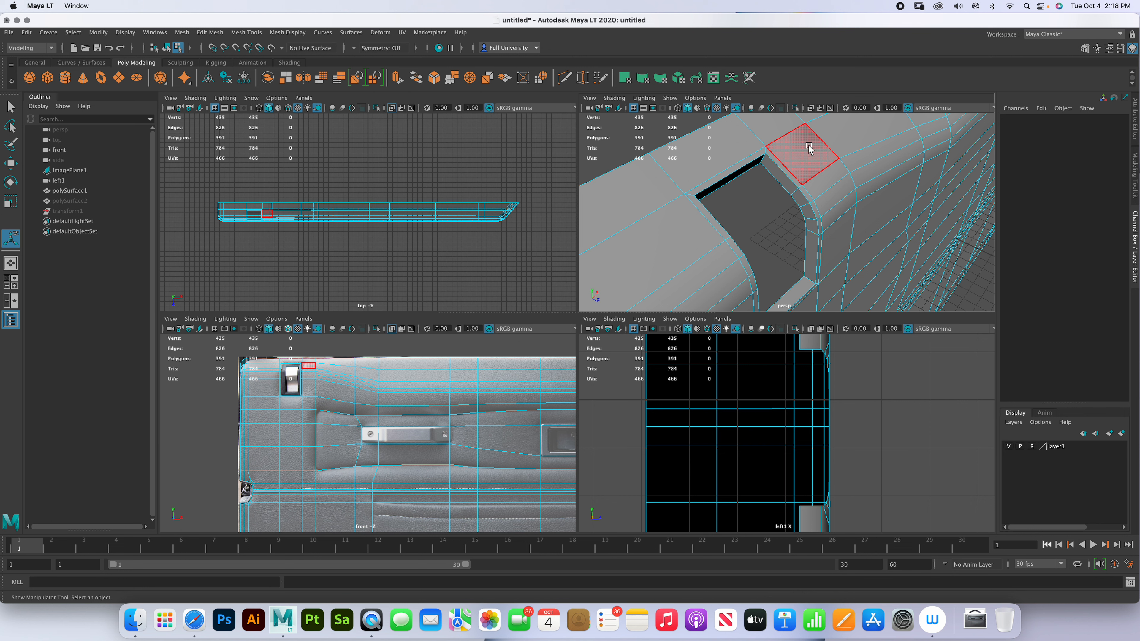
- Select the outer rim edges of the clip opening together with the depth edges at its corners
right_click(803, 160)
right_drag(801, 139, 803, 134)
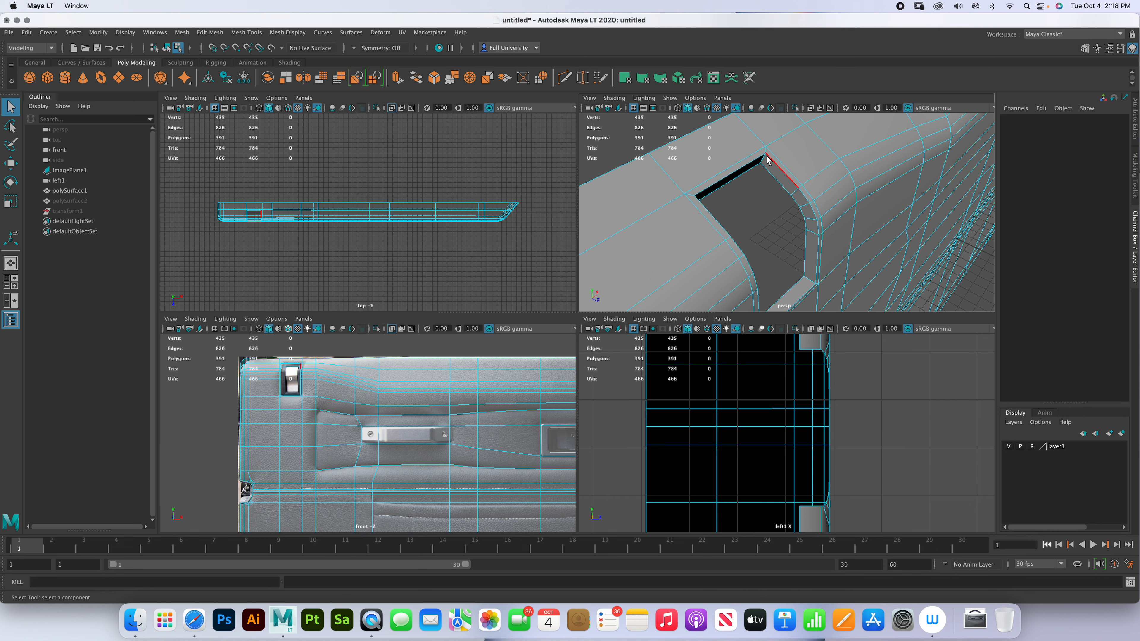
click(764, 161)
alt+drag(765, 163, 776, 211)
scroll(776, 211, up, 5)
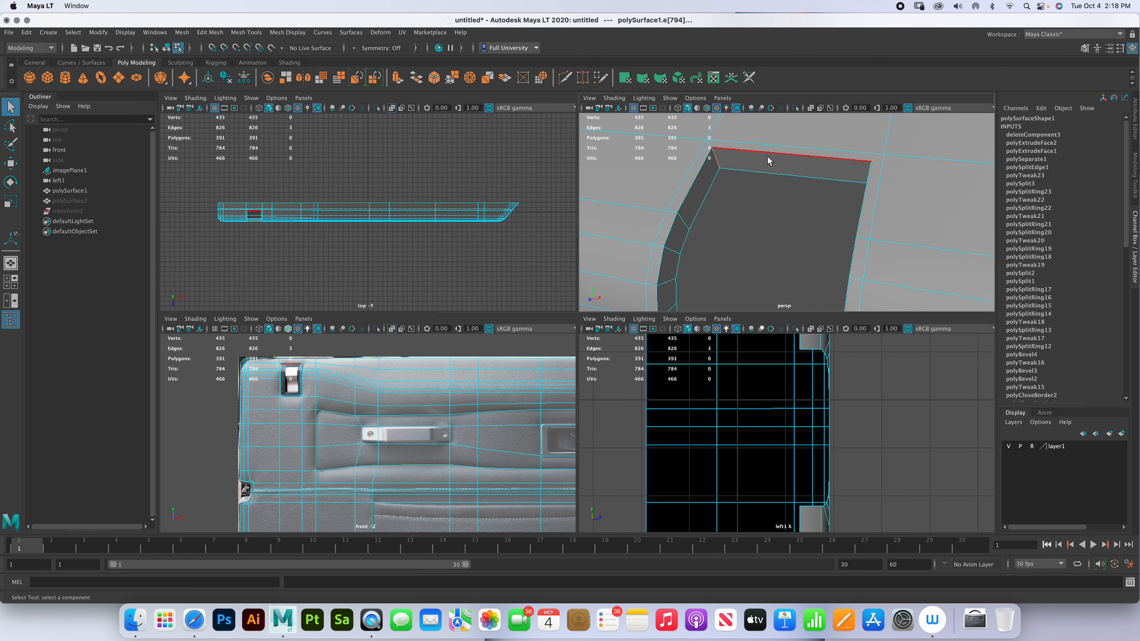
shift+click(715, 157)
shift+click(762, 155)
shift+double_click(695, 179)
scroll(875, 161, down, 5)
scroll(844, 158, up, 3)
alt+drag(844, 158, 877, 227)
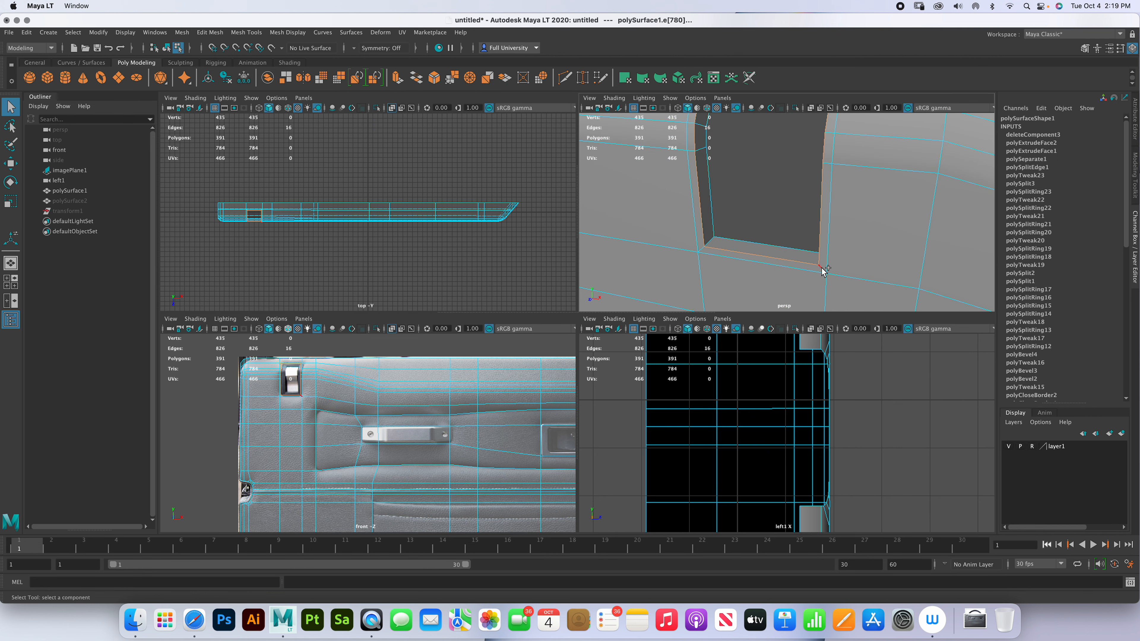
shift+click(712, 242)
alt+drag(839, 255, 869, 226)
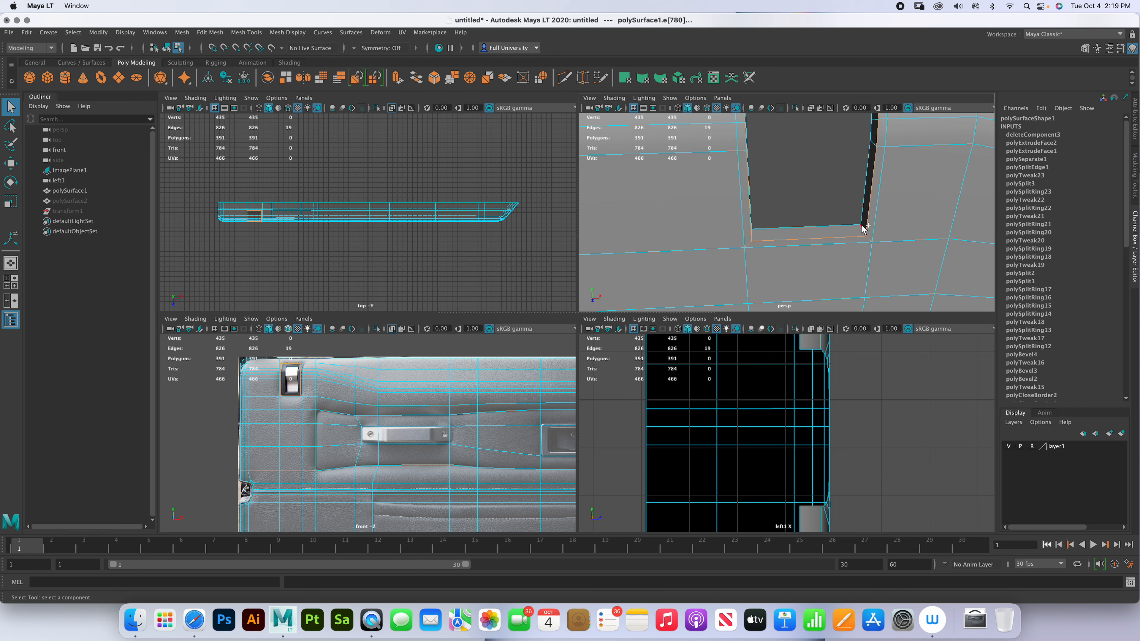
- Try to bevel the selected rim and corner edges of the clip opening, and undo the bevel
shift+right_drag(864, 239, 909, 239)
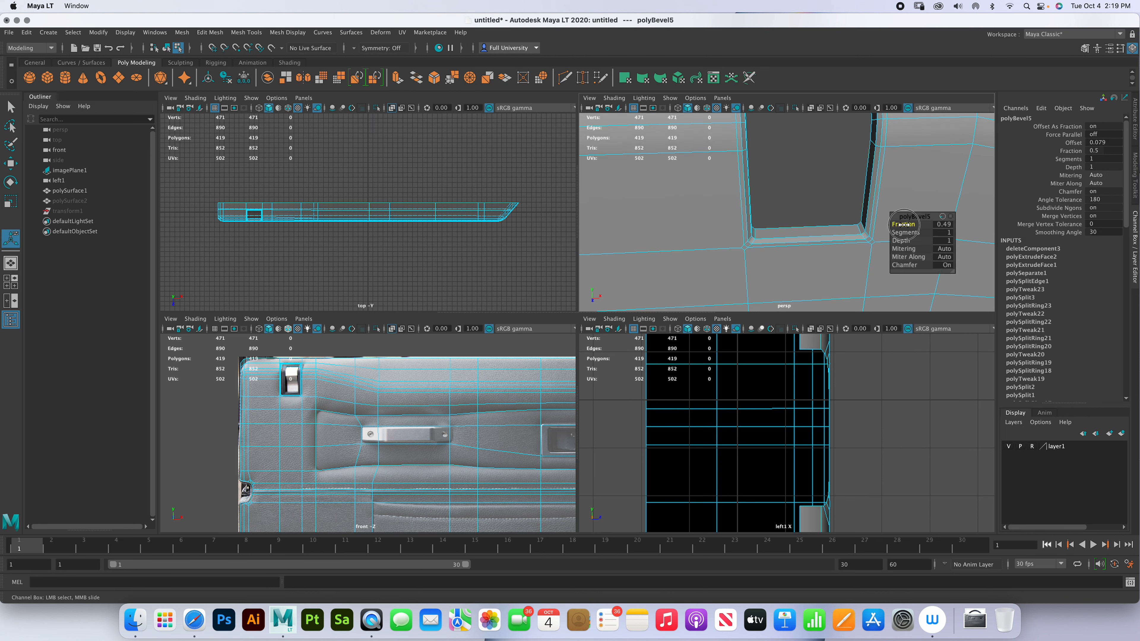
drag(904, 224, 914, 224)
key(ctrl+z)
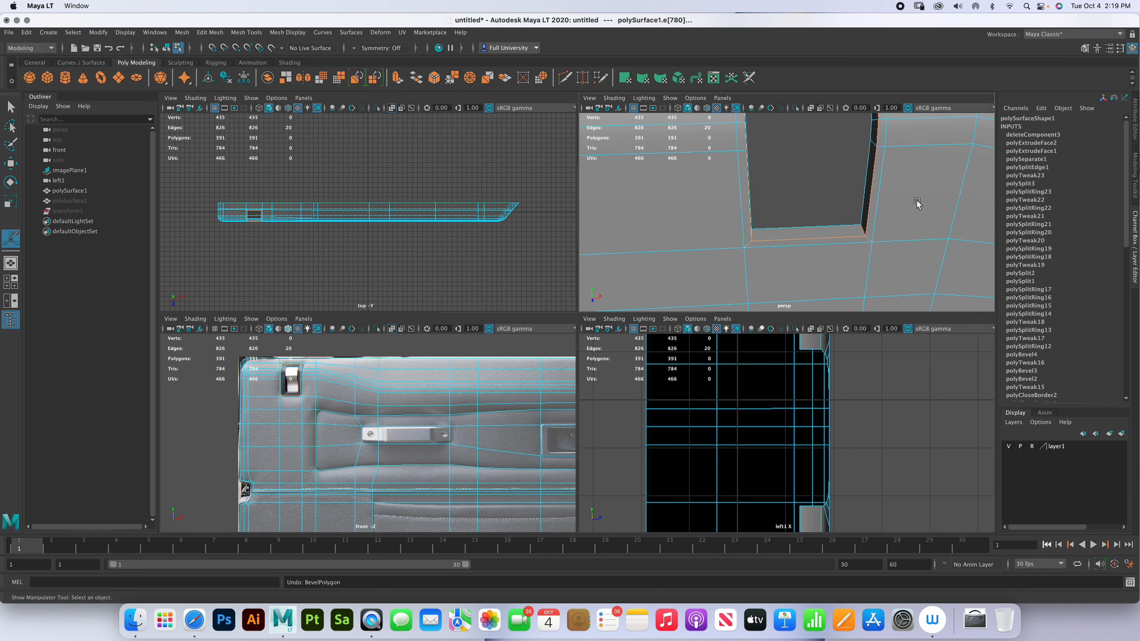
key(super+z)
- Add the missing corner depth edges of the clip opening to the edge selection
alt+drag(898, 223, 899, 236)
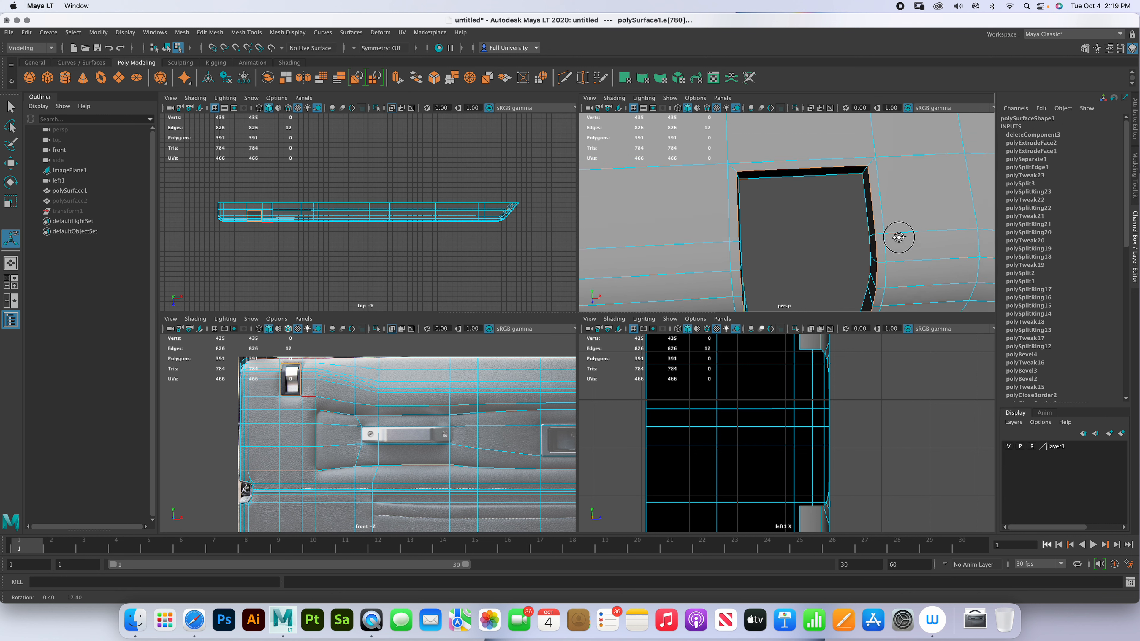
shift+click(865, 167)
alt+drag(865, 166, 629, 119)
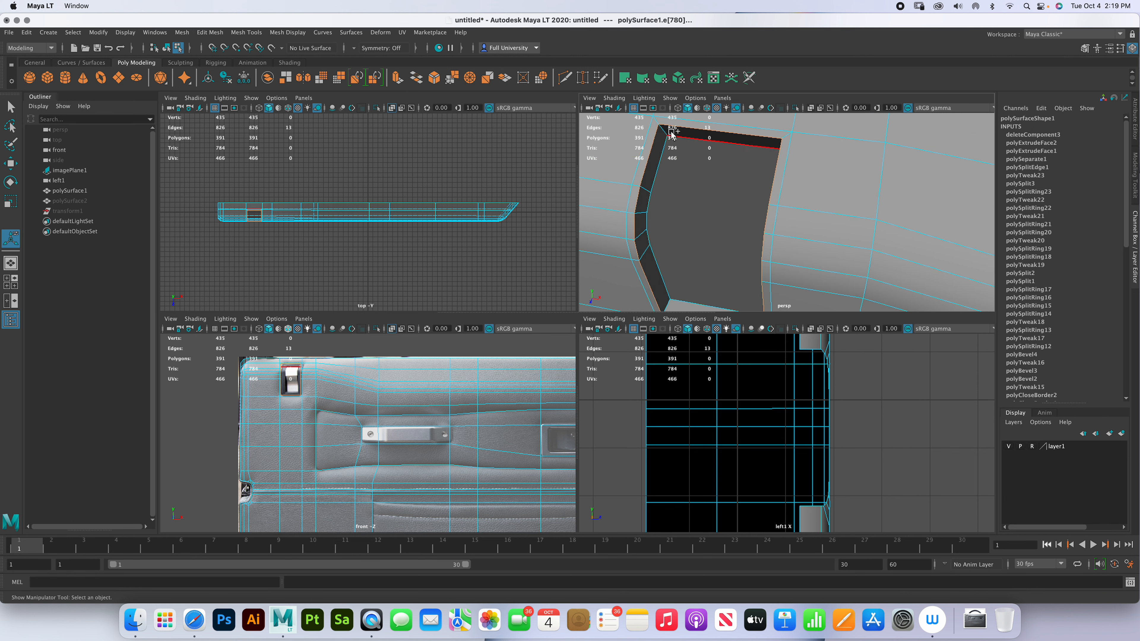
shift+click(663, 133)
alt+drag(721, 294, 869, 293)
shift+click(930, 277)
- Try the bevel again on the completed edge selection, examine the opening's corners up close, and undo it
shift+right_drag(929, 276, 980, 276)
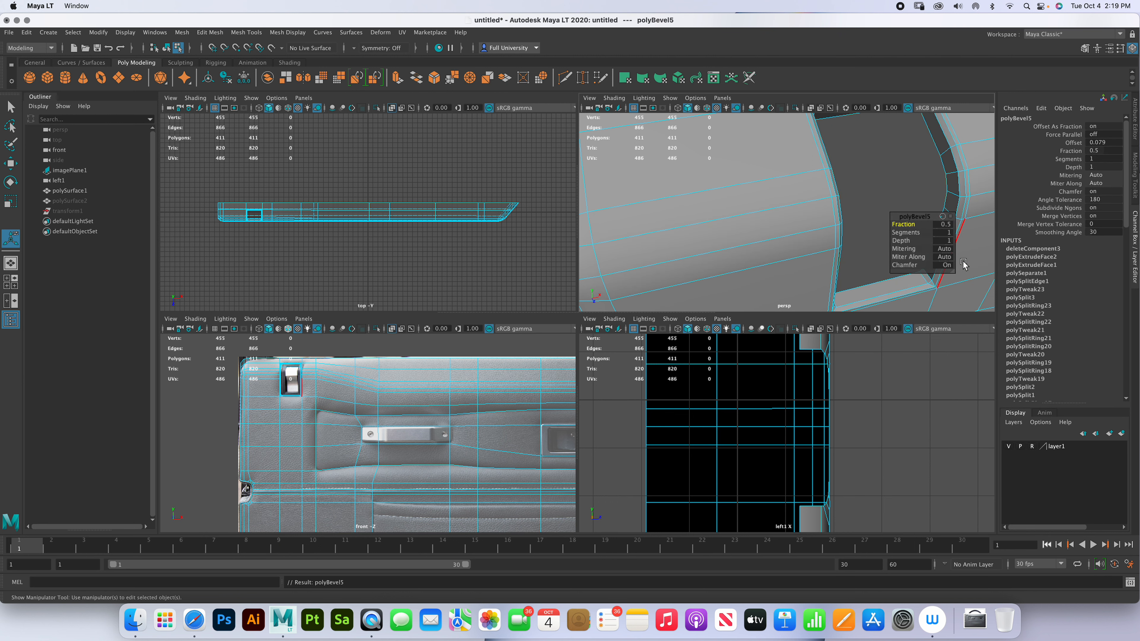
key(space)
alt+drag(796, 239, 705, 270)
mouse_move(704, 270)
alt+right_down()
mouse_move(725, 258)
mouse_move(724, 275)
alt+right_up()
key(z)
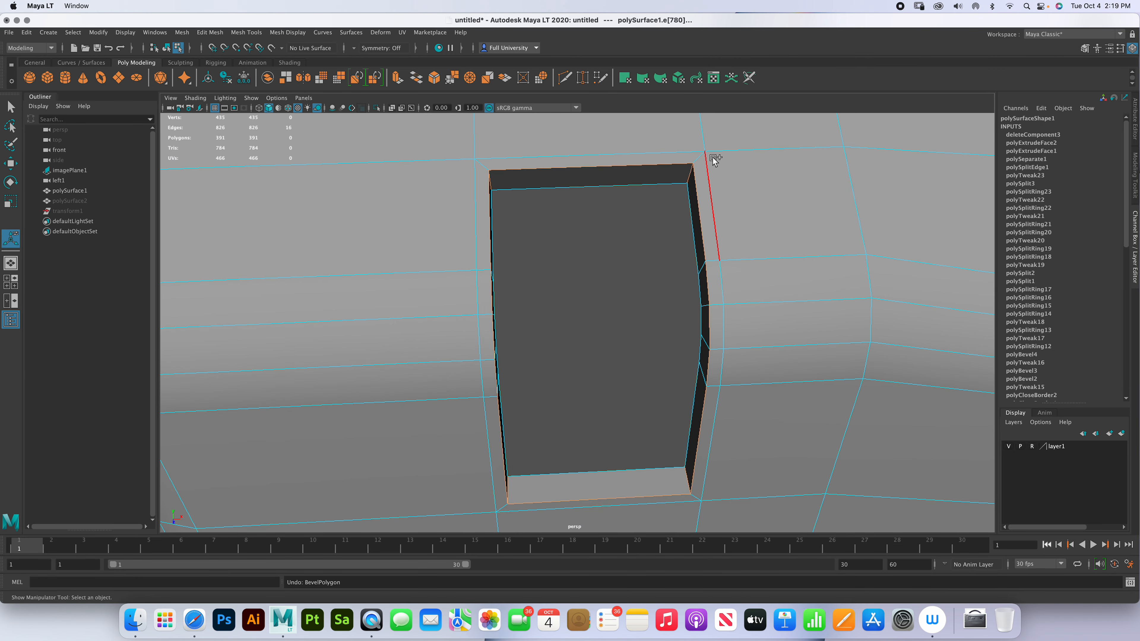
- Add the last corner edge and bevel the clip opening's edges with a fraction of 0.55 and more than one segment
shift+click(480, 165)
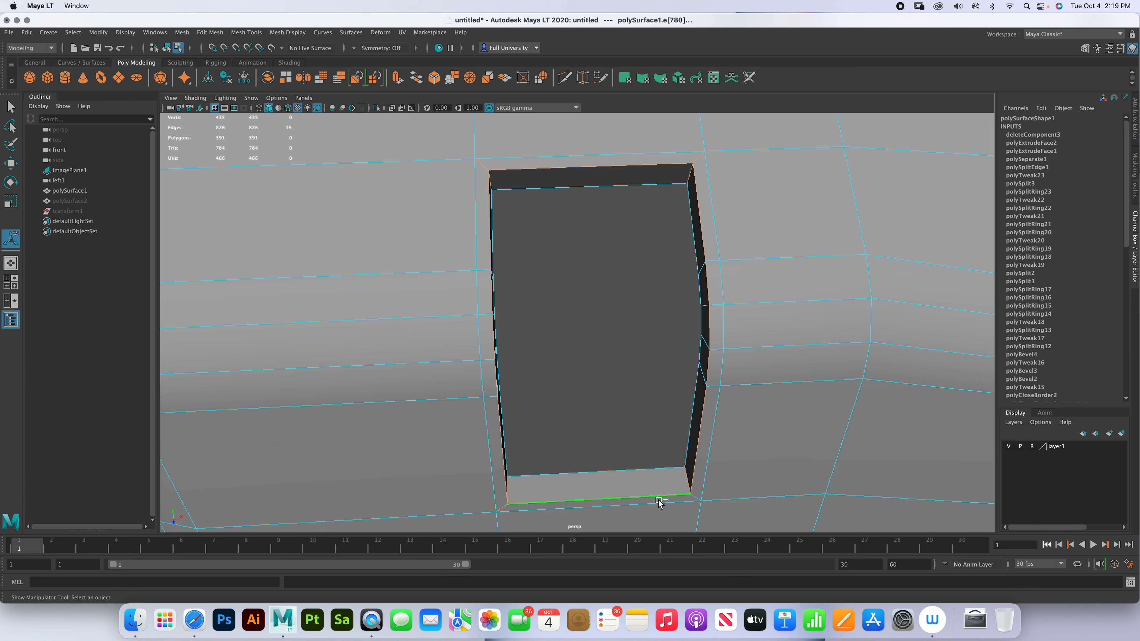
shift+right_drag(693, 497, 753, 443)
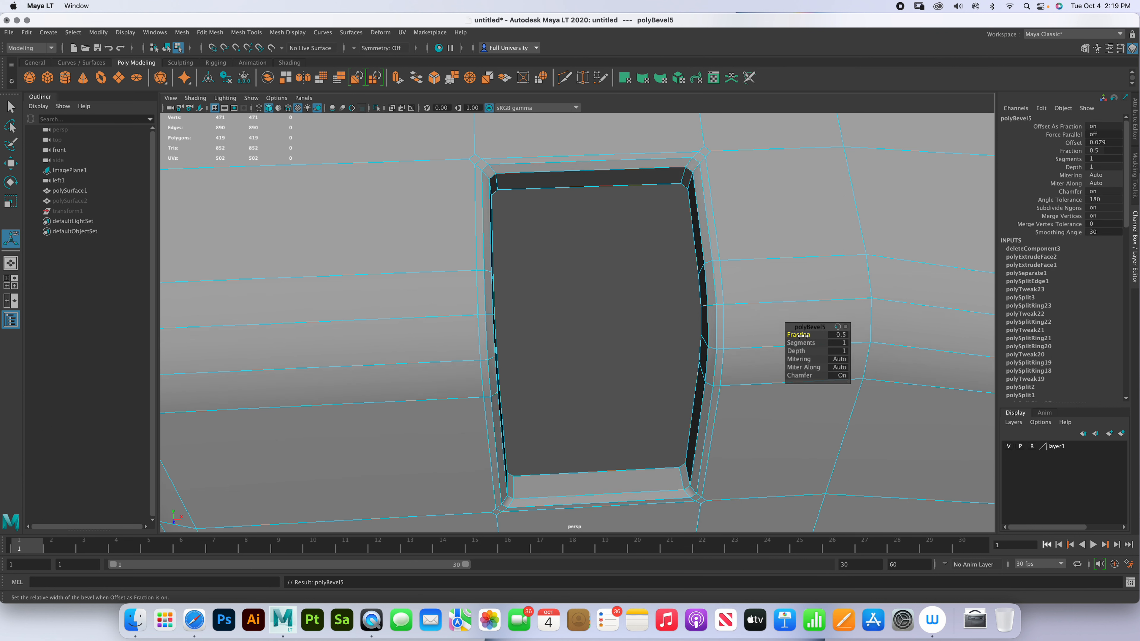
drag(803, 335, 837, 348)
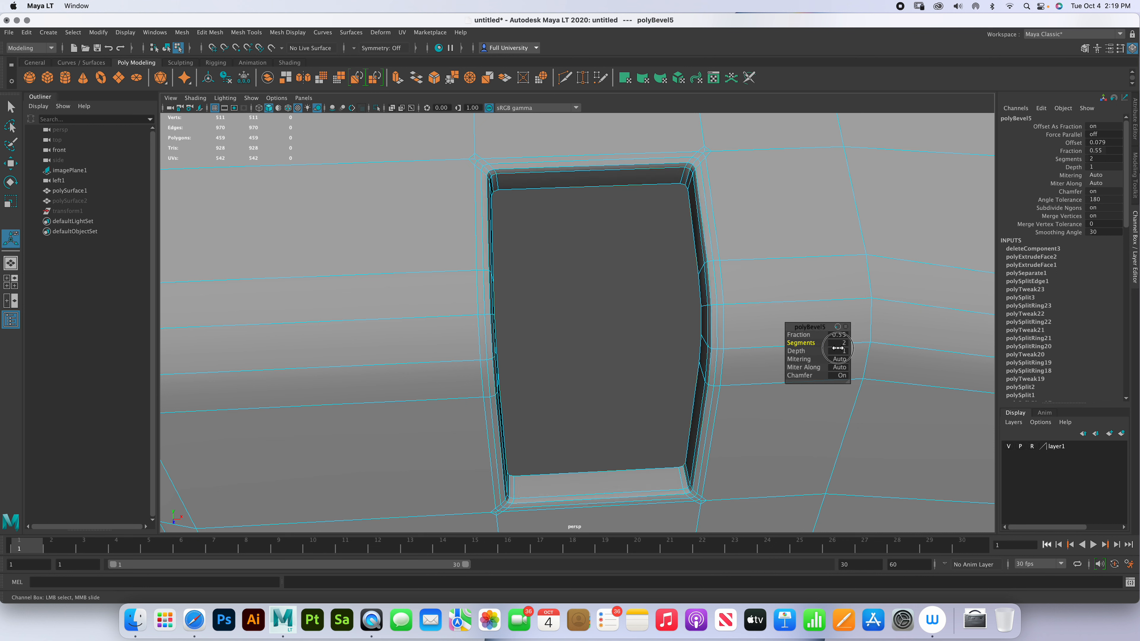
right_click(693, 331)
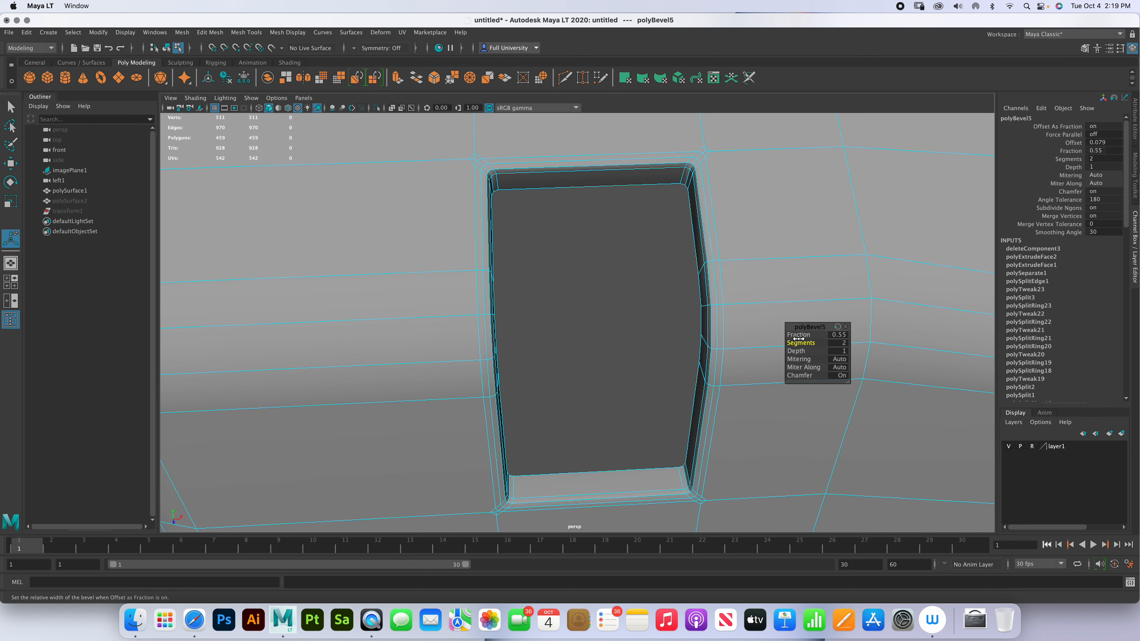
drag(803, 343, 833, 347)
right_drag(738, 334, 788, 321)
- Deselect the panel and examine the beveled clip opening and the whole door panel in perspective
scroll(568, 330, down, 2)
click(570, 334)
scroll(583, 332, down, 5)
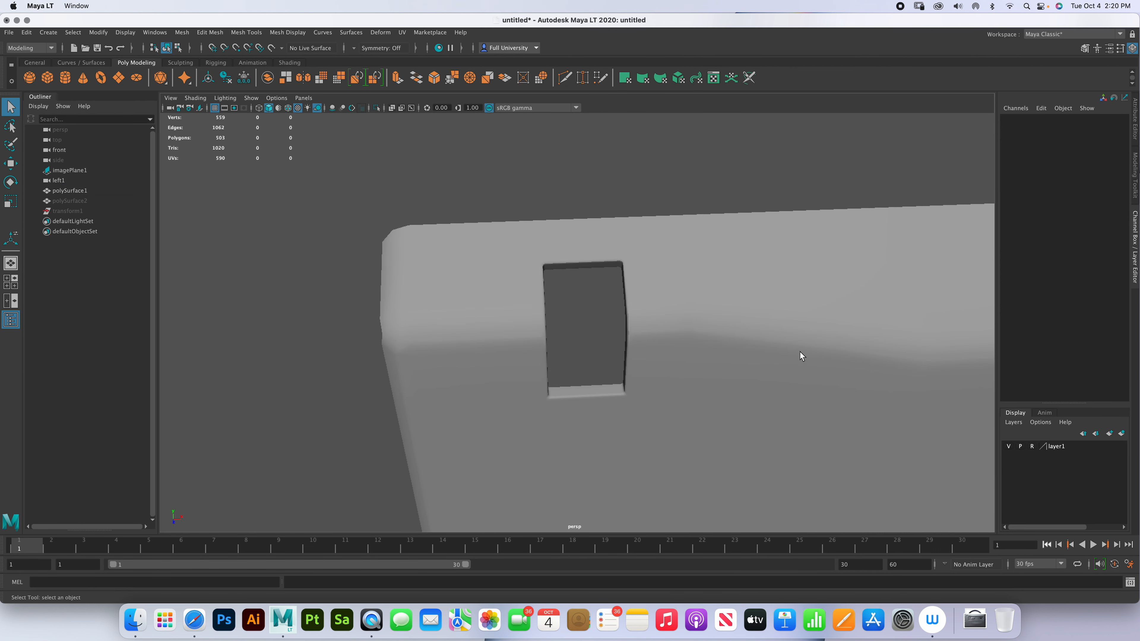
scroll(790, 351, down, 5)
alt+drag(758, 365, 730, 361)
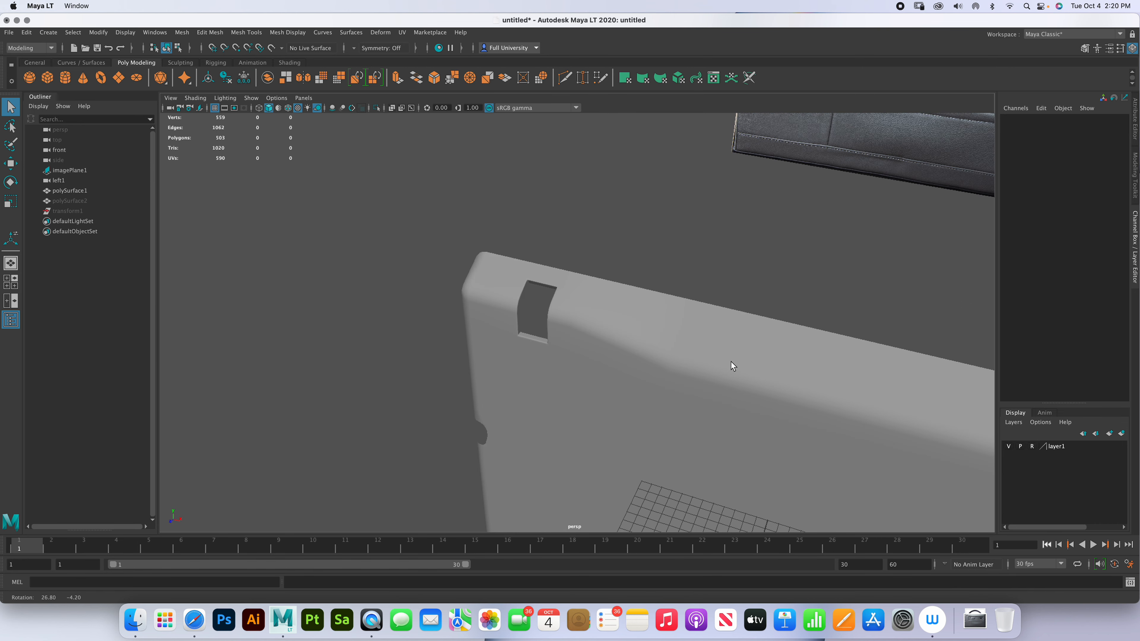
alt+middle_drag(730, 362, 720, 306)
alt+right_drag(719, 306, 621, 294)
- Select all panel faces covering the long inset around the handle and latch in the front view, excluding the faces below it
click(697, 344)
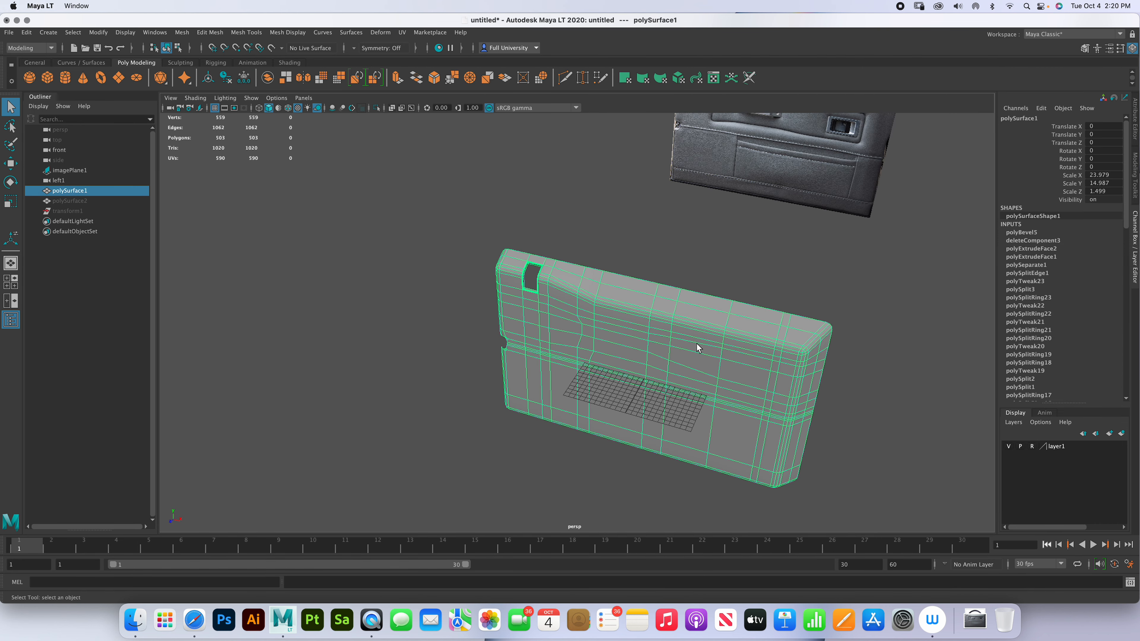
key(space)
key(space)
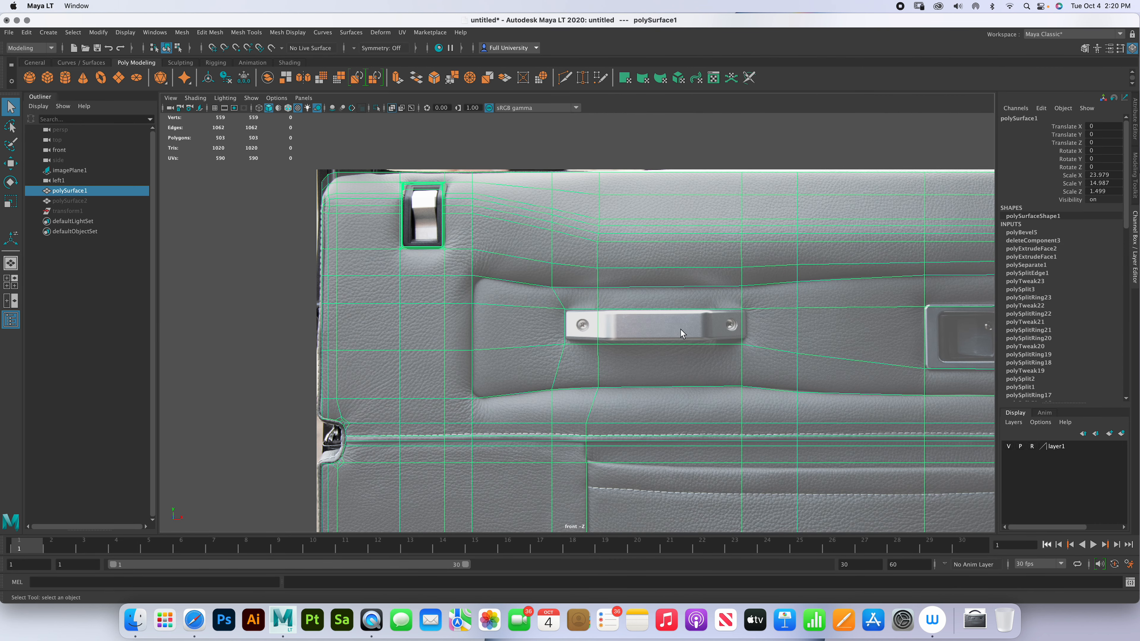
alt+middle_drag(680, 329, 517, 314)
right_click(578, 327)
click(579, 353)
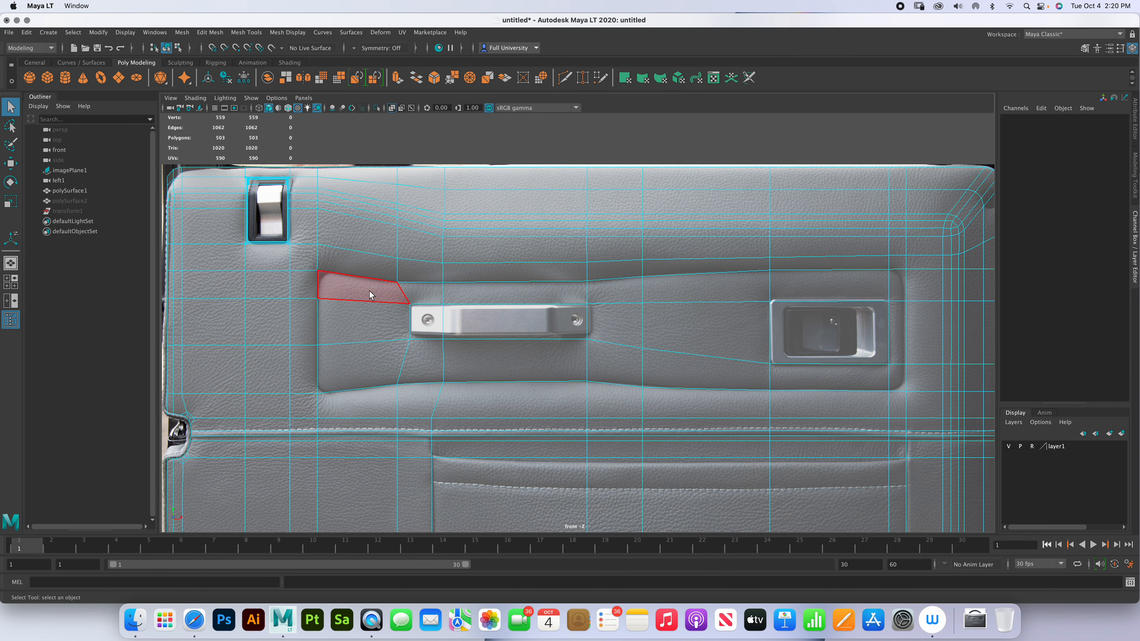
drag(439, 350, 893, 381)
key(space)
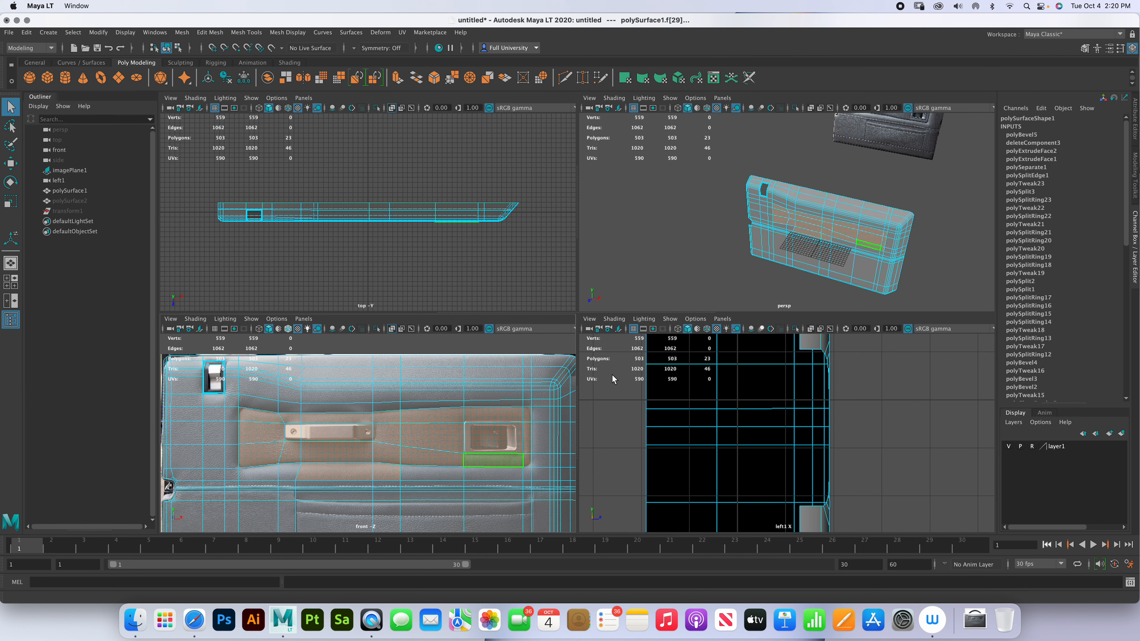
key(space)
shift+click(563, 401)
shift+click(608, 396)
key(space)
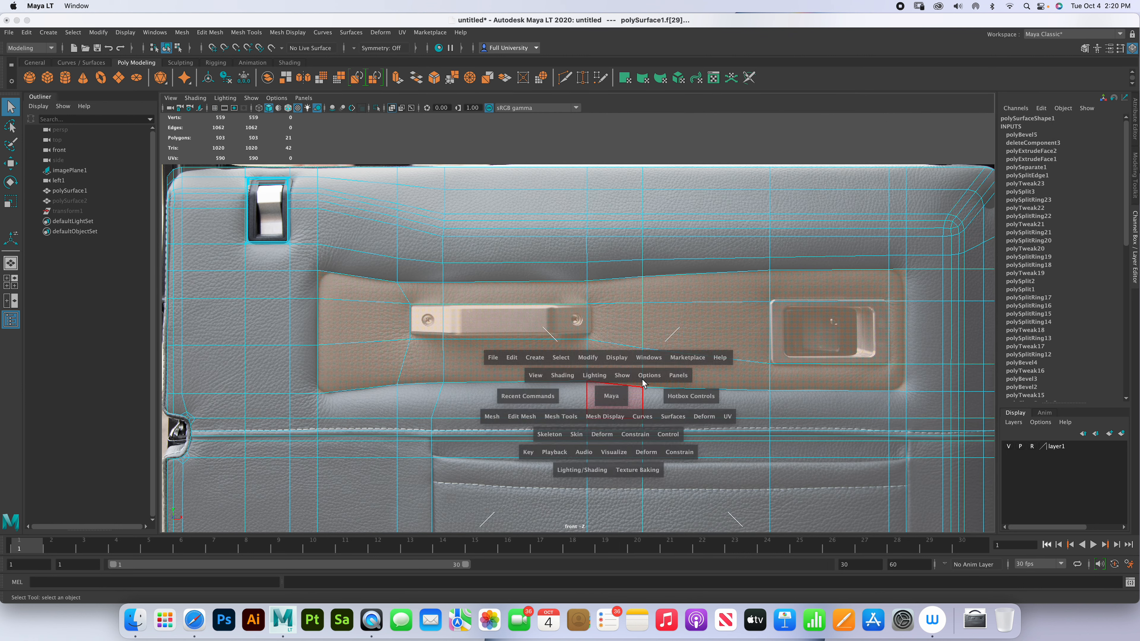
- Extrude the selected inset faces and move them straight back into the panel to form a recess
alt+drag(791, 237, 840, 236)
alt+right_drag(839, 236, 867, 265)
alt+drag(867, 265, 886, 258)
alt+middle_drag(886, 258, 867, 233)
alt+drag(867, 234, 840, 245)
key(w)
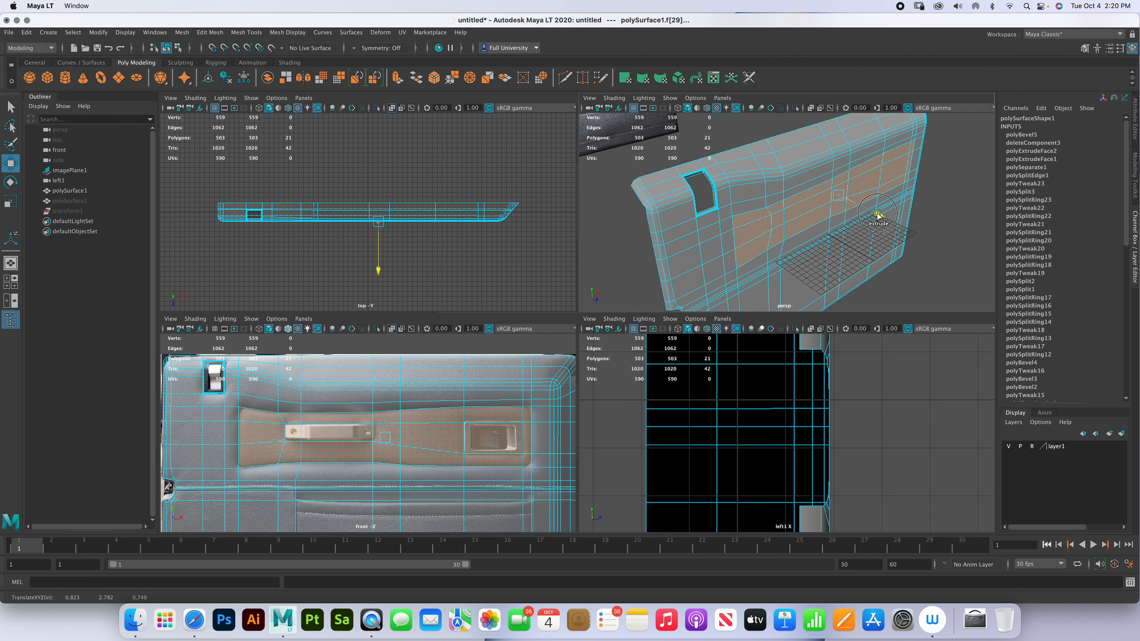
key(ctrl+e)
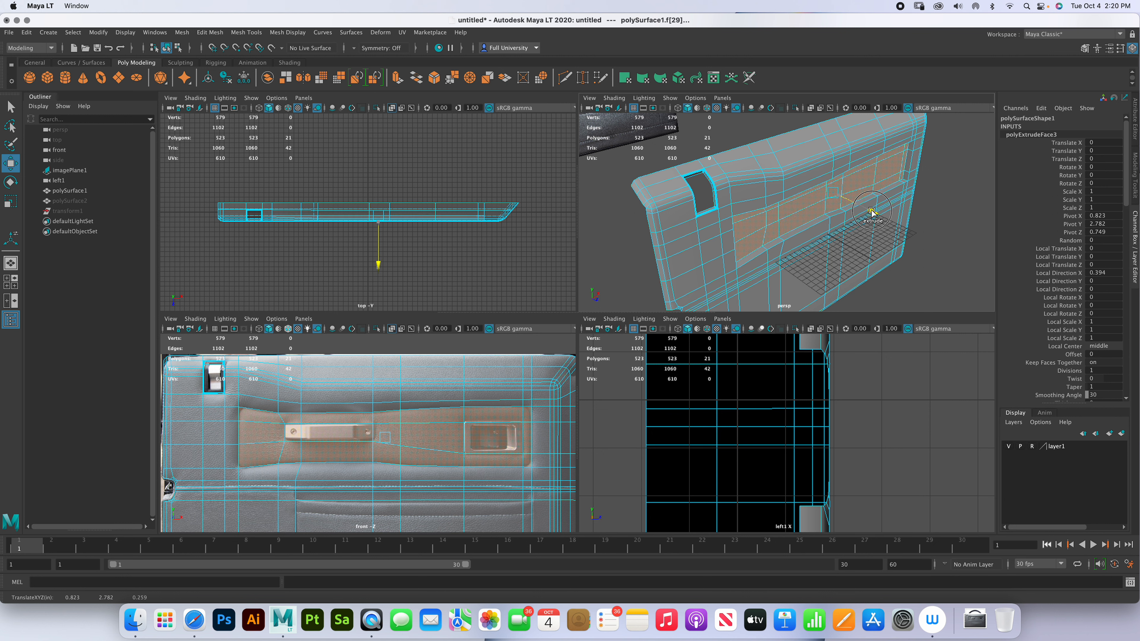
middle_drag(870, 211, 869, 210)
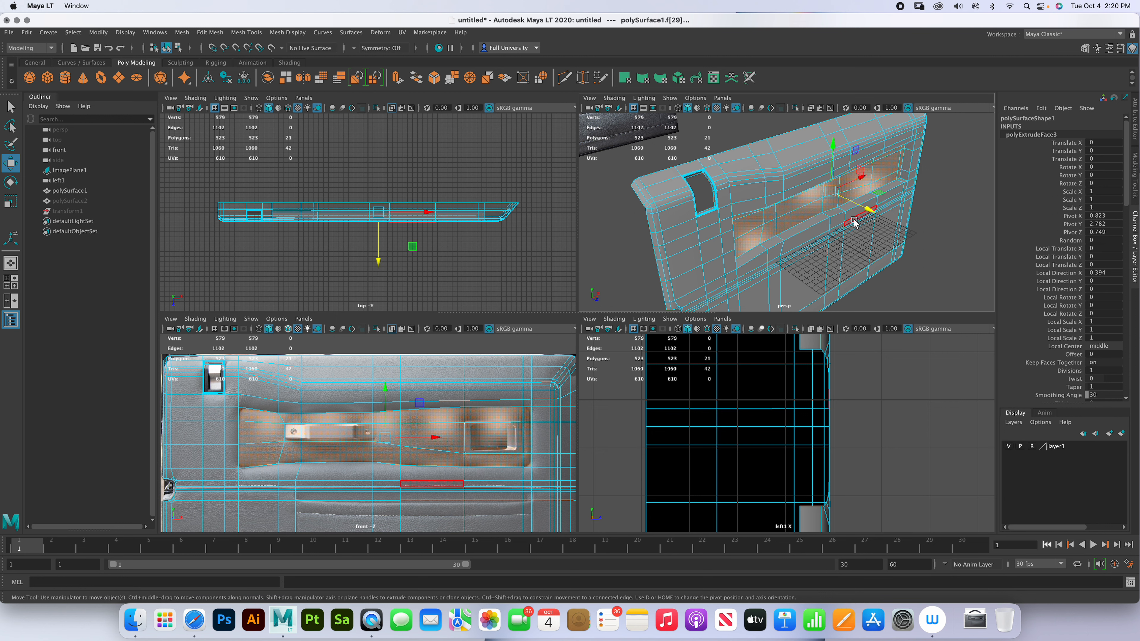
- Select the upper and clip-side edge loops along the outer rim of the handle recess
alt+drag(855, 223, 785, 242)
alt+right_drag(785, 242, 816, 249)
alt+drag(816, 249, 727, 209)
right_drag(707, 202, 688, 175)
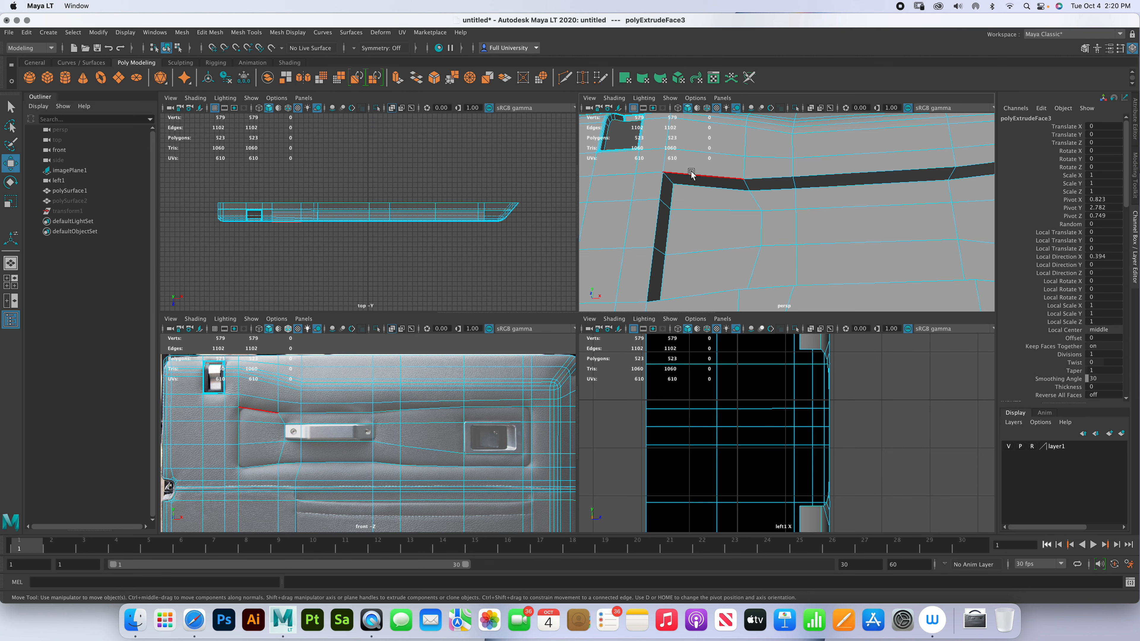
double_click(681, 178)
shift+click(665, 189)
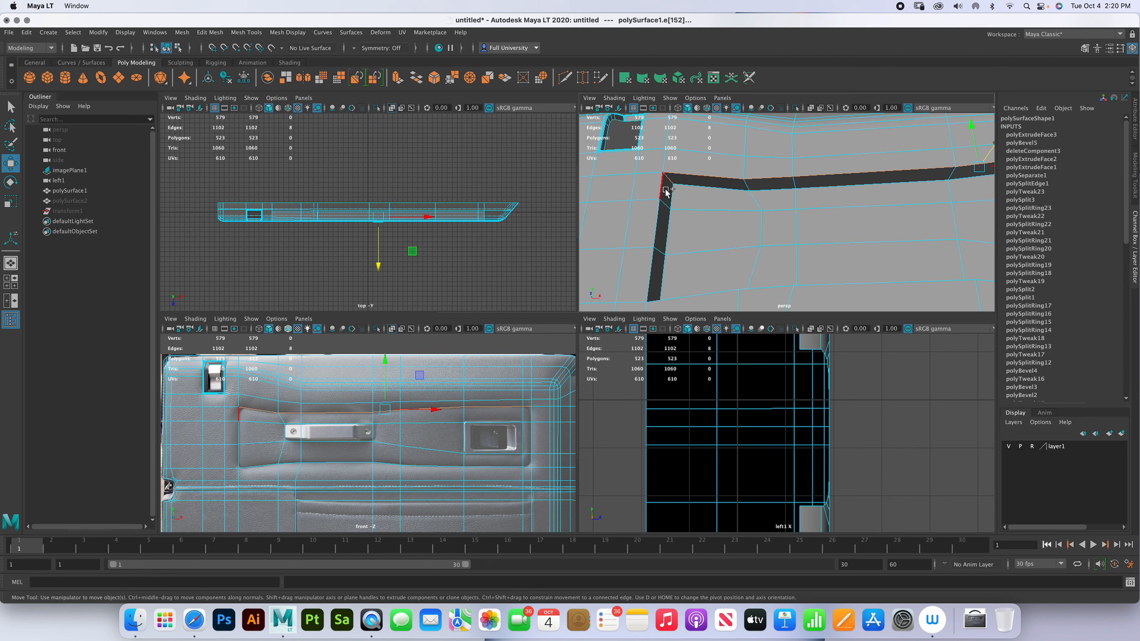
shift+double_click(663, 186)
- Add the lower and far-end edges of the recess's outer rim to the selection
alt+drag(717, 211, 726, 238)
shift+click(707, 275)
shift+double_click(708, 274)
alt+middle_drag(916, 236, 726, 239)
alt+drag(726, 240, 801, 169)
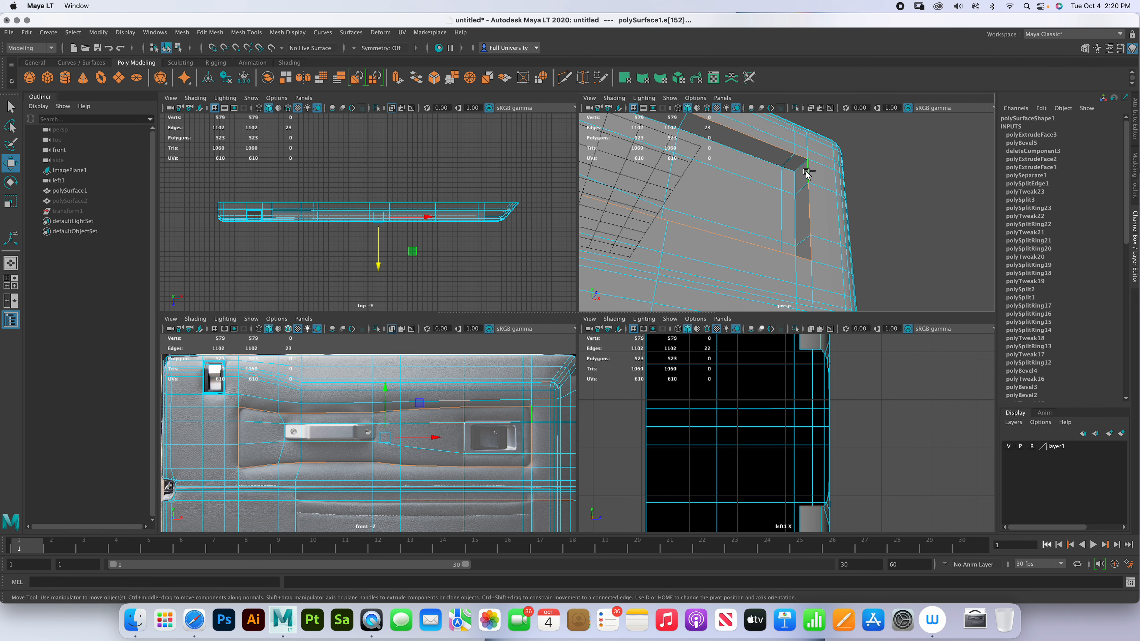
alt+right_drag(798, 167, 868, 191)
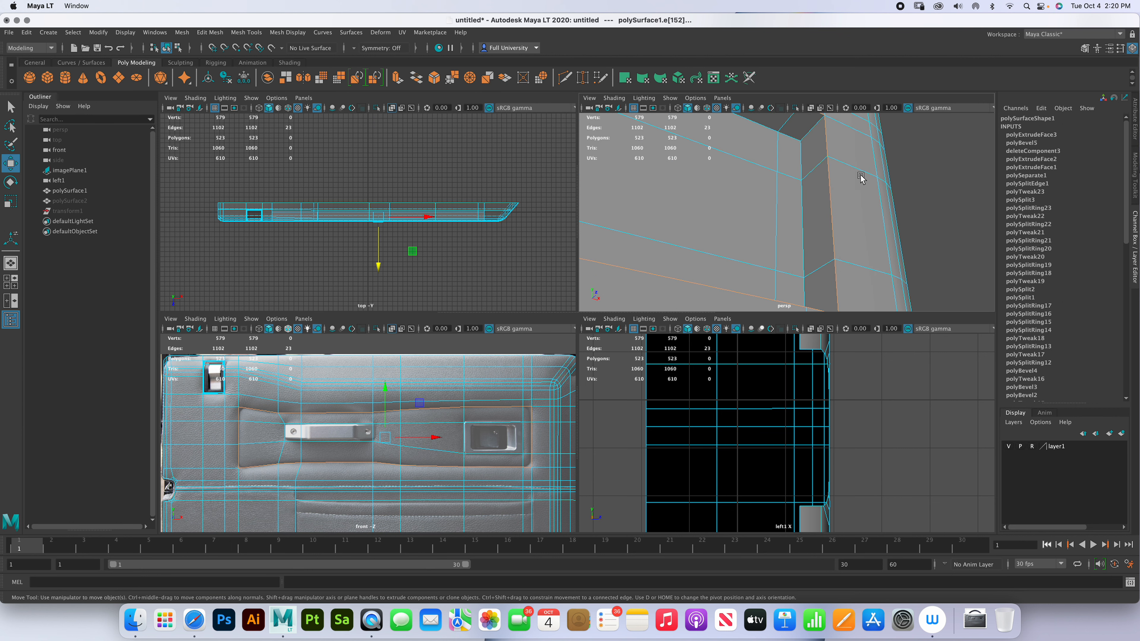
shift+click(810, 131)
- Bevel the recess's outer rim edges with a fraction of 0.67 and 3 segments
alt+drag(810, 131, 805, 210)
shift+right_drag(794, 174, 843, 176)
drag(907, 233, 816, 231)
scroll(814, 231, down, 5)
- Select the straight edges around the recess floor and the upper corner edges at the end away from the clip opening
alt+drag(718, 225, 753, 250)
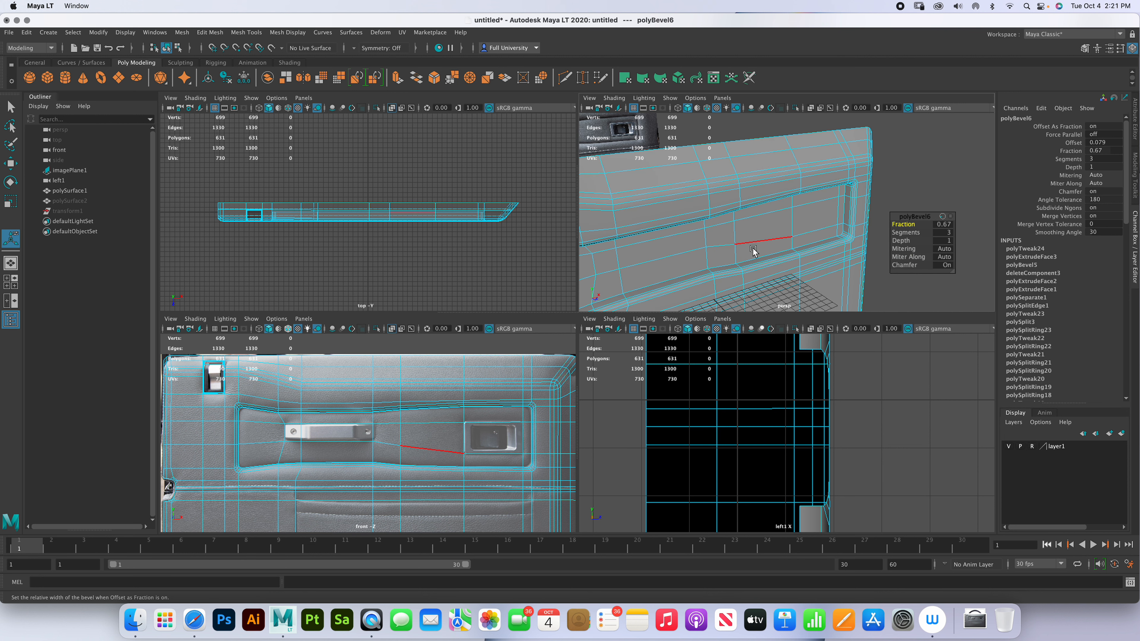
double_click(755, 254)
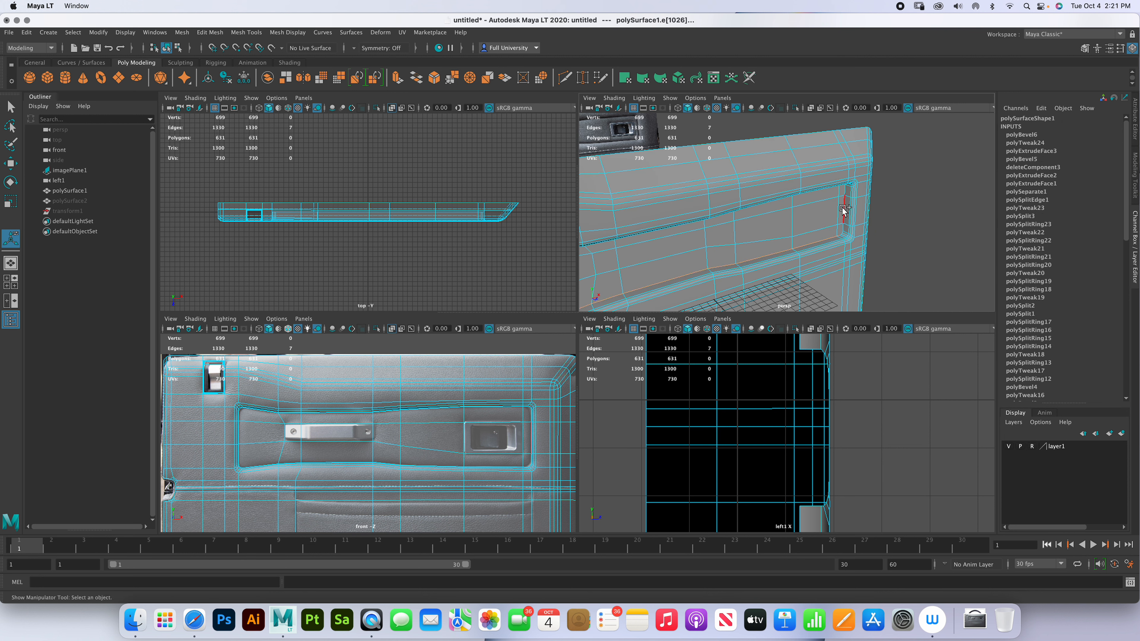
alt+drag(839, 213, 806, 162)
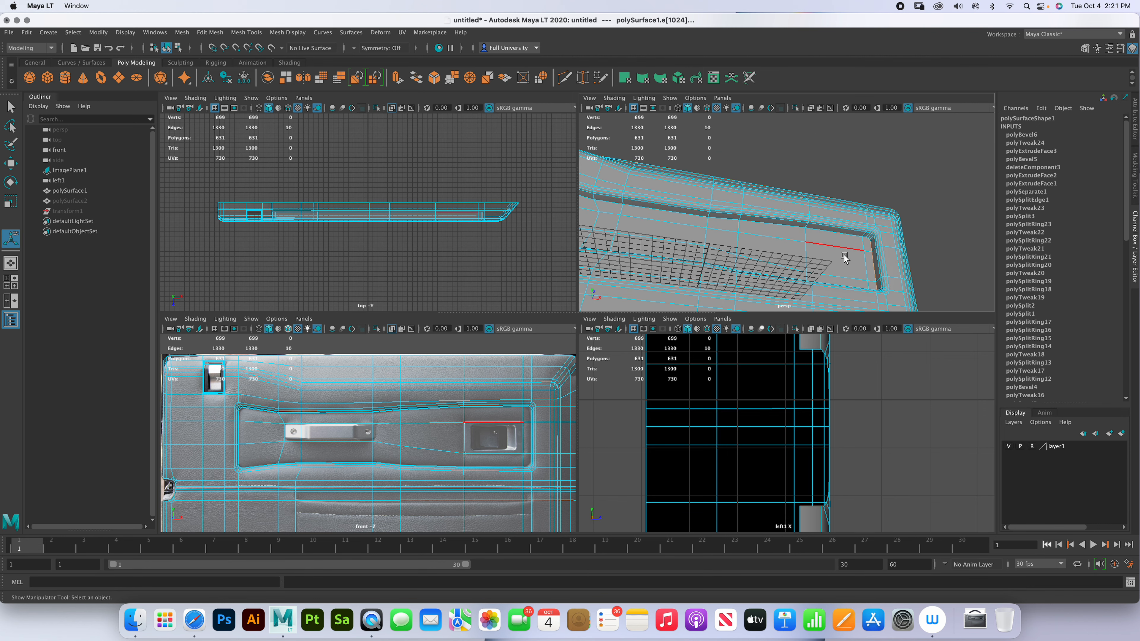
double_click(835, 247)
key(space)
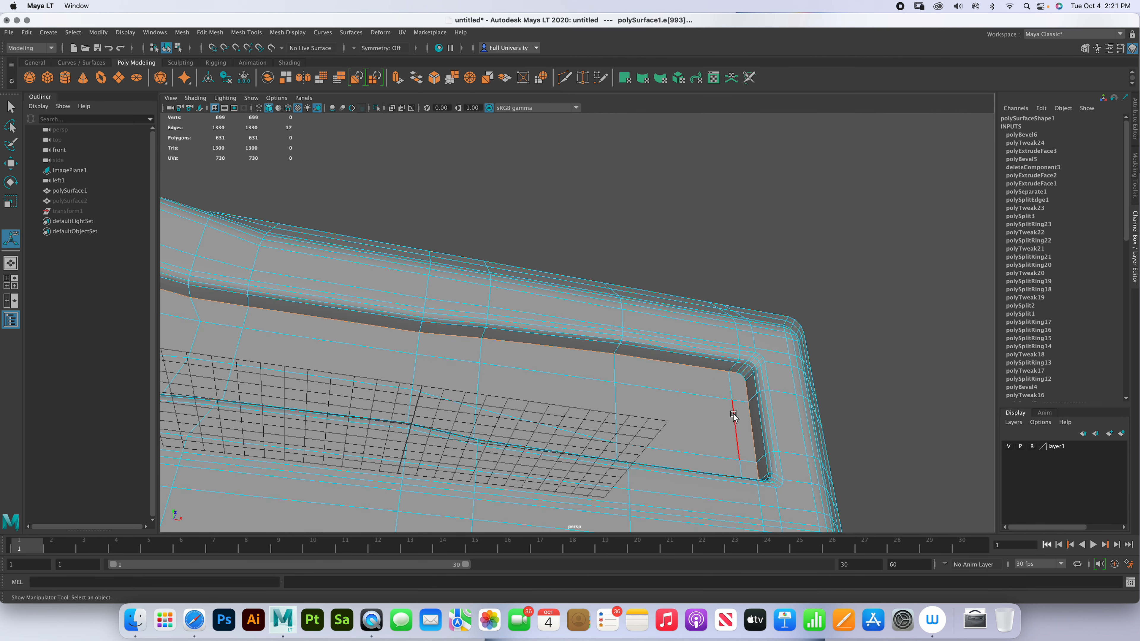
scroll(753, 385, up, 6)
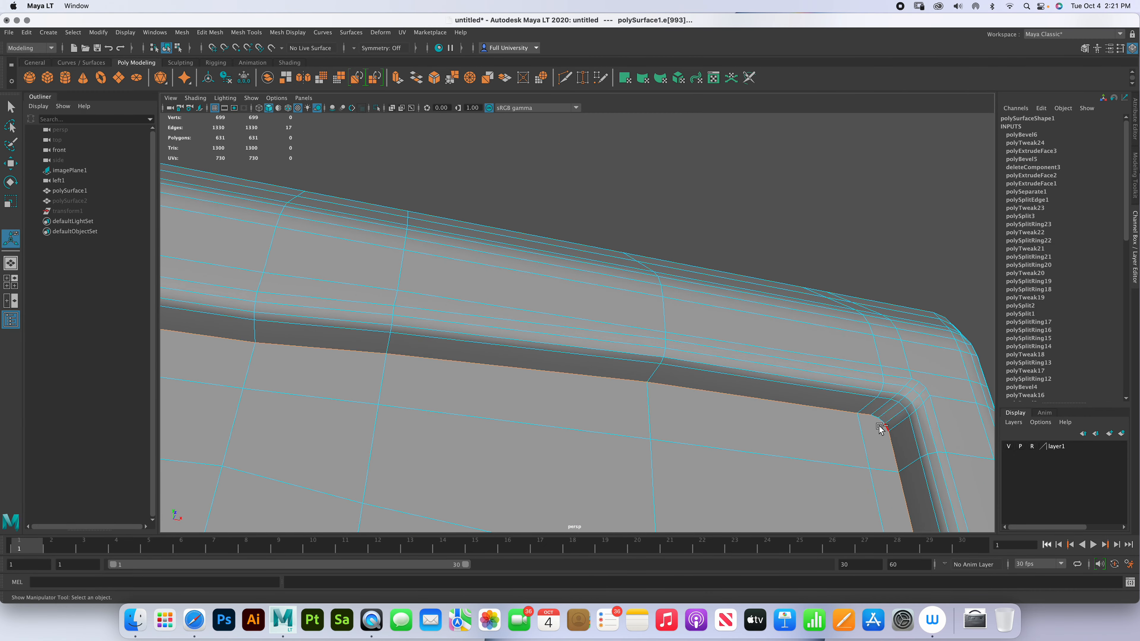
shift+click(874, 423)
- Add the recess floor's edges at the clip-opening end, including its upper and lower corners, to the selection
alt+drag(638, 422, 295, 394)
alt+middle_drag(407, 380, 684, 288)
alt+drag(684, 288, 636, 362)
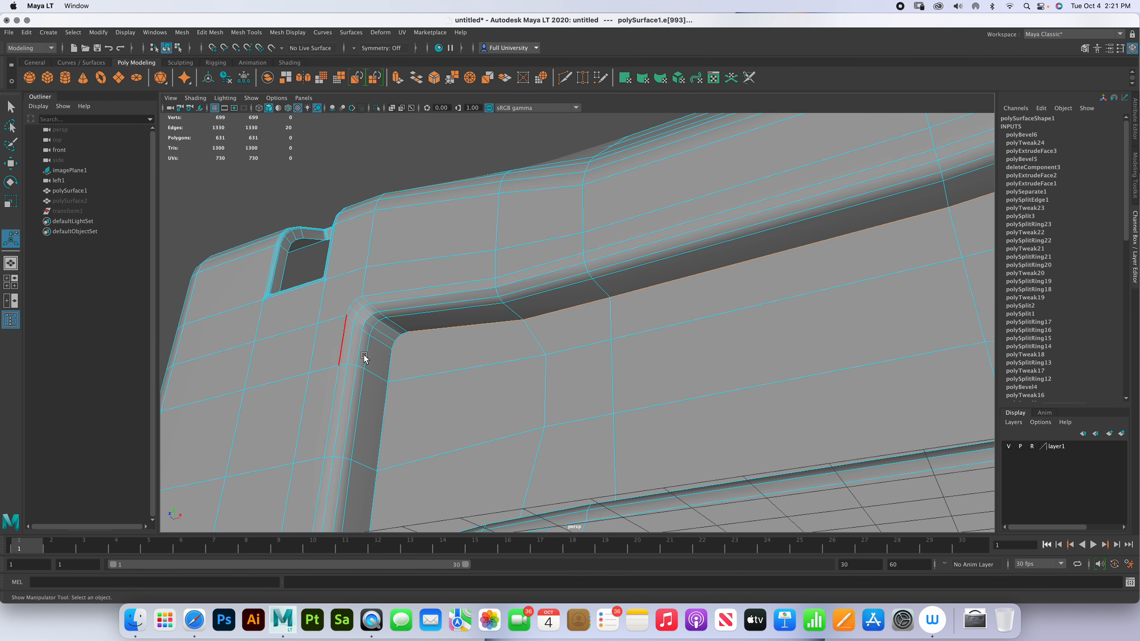
shift+click(401, 343)
shift+click(405, 336)
alt+drag(609, 352, 568, 338)
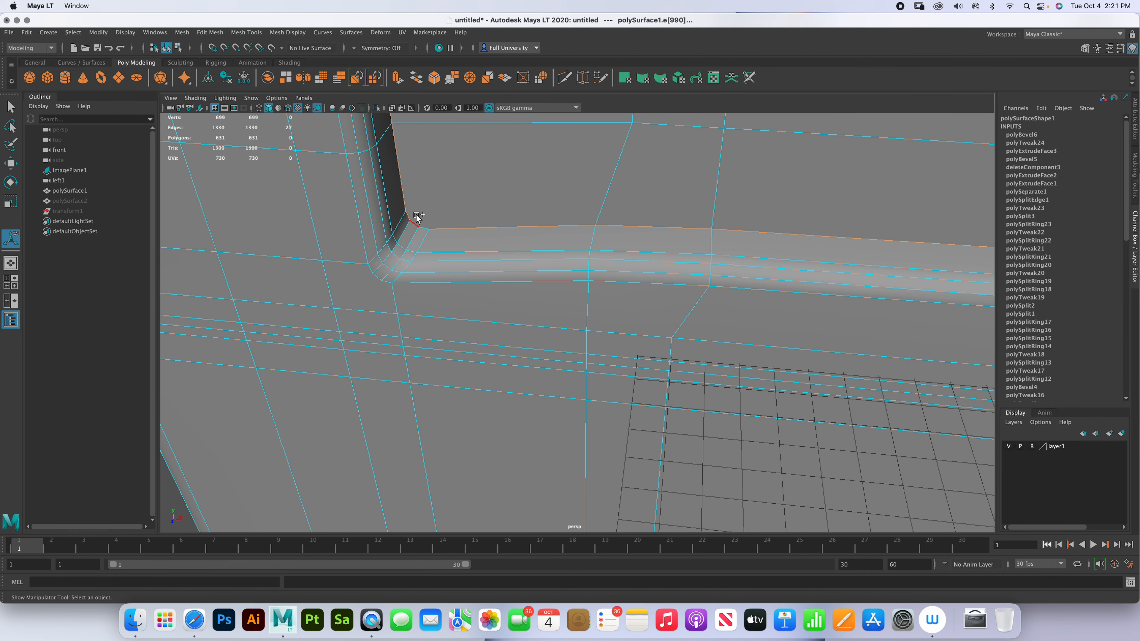
- Add the last lower corner edges of the recess floor and detach the panel along the selected loop
alt+drag(870, 228, 913, 199)
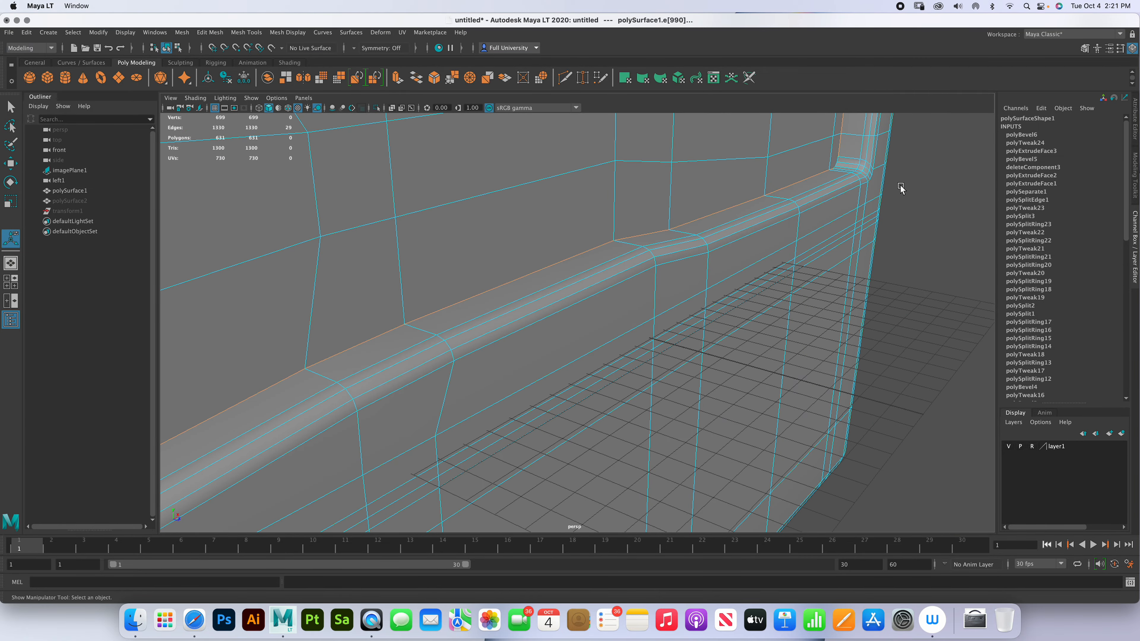
alt+middle_drag(734, 229, 544, 428)
alt+middle_drag(739, 248, 552, 421)
alt+right_drag(705, 258, 896, 385)
alt+middle_drag(713, 381, 505, 456)
alt+middle_drag(720, 294, 473, 449)
alt+right_drag(658, 338, 804, 416)
alt+right_drag(765, 357, 738, 320)
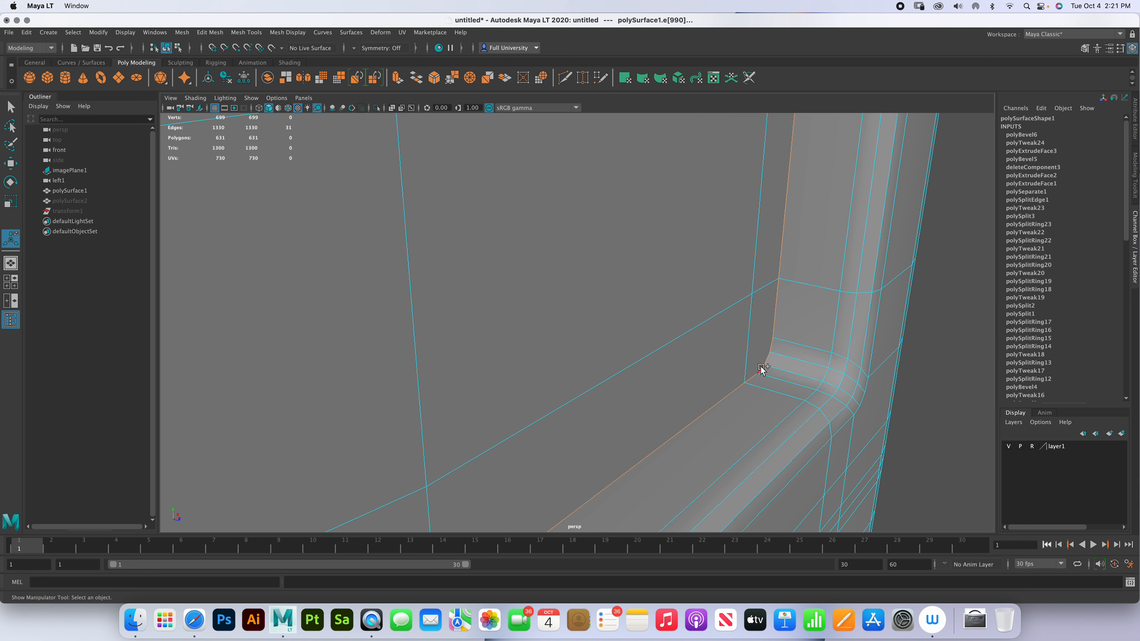
shift+right_drag(761, 369, 756, 528)
- Separate the door panel mesh into its detached pieces and ungroup them
right_drag(708, 355, 760, 332)
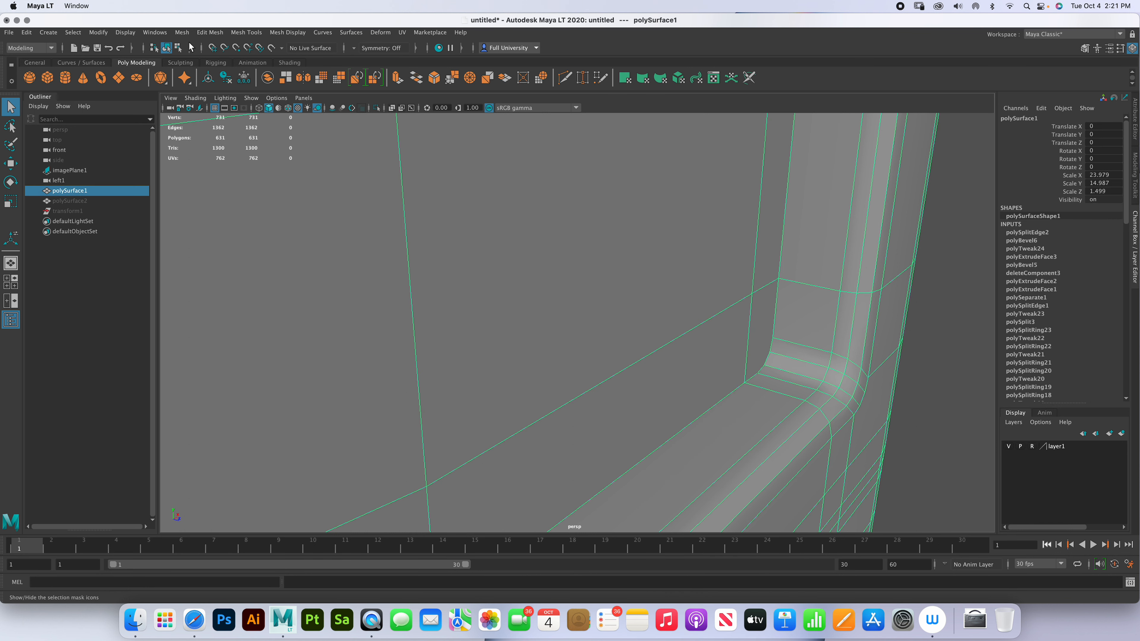
click(182, 32)
click(208, 76)
click(69, 191)
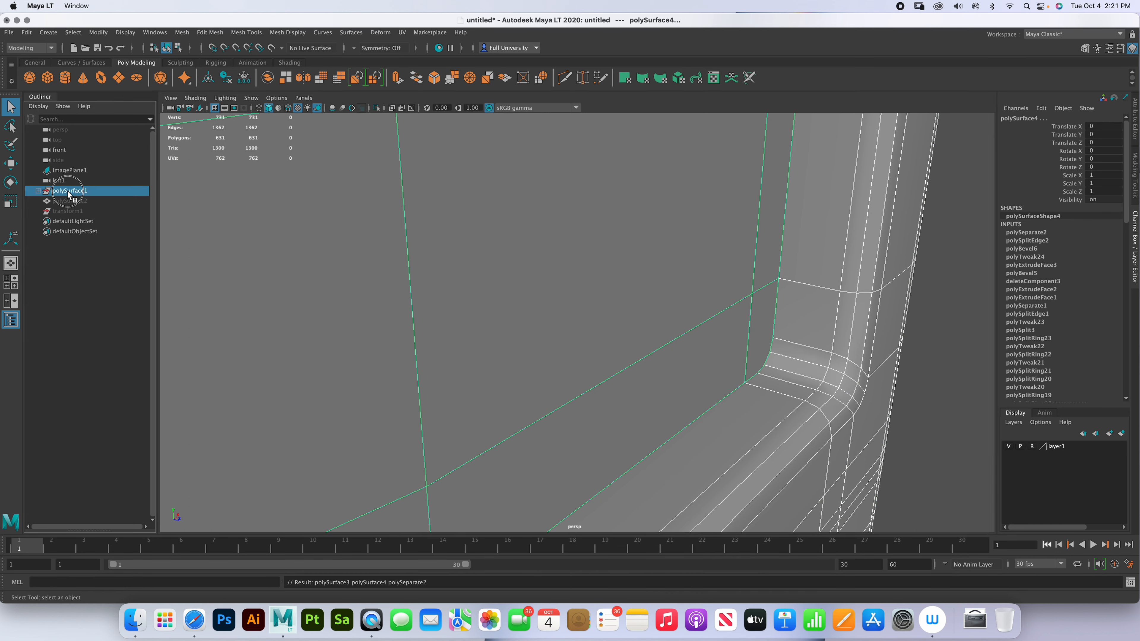
click(28, 33)
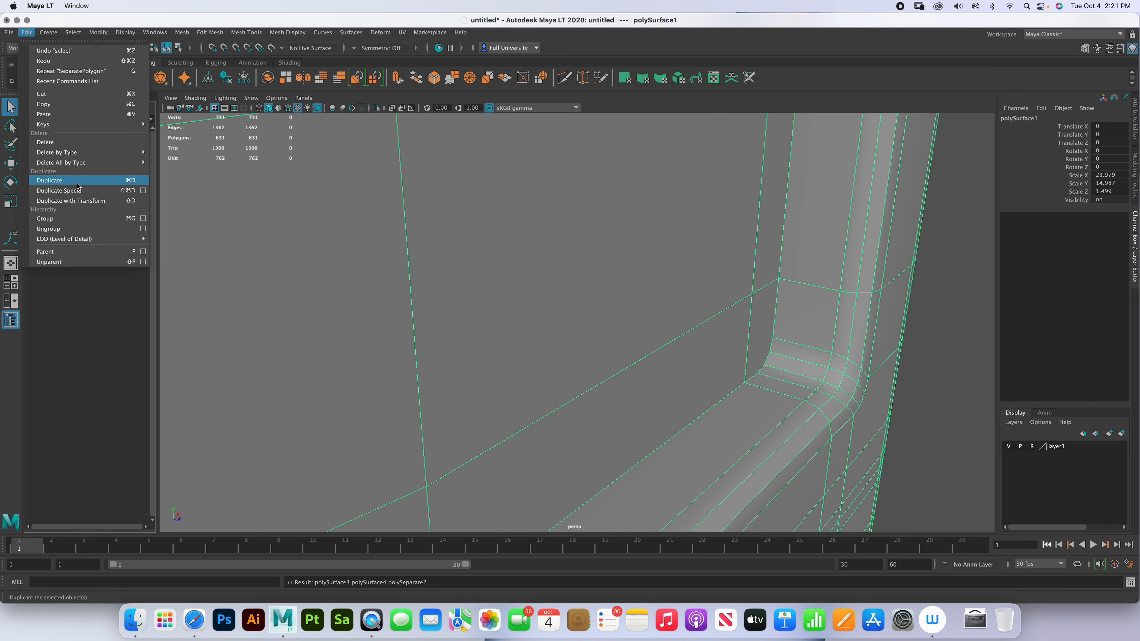
click(75, 229)
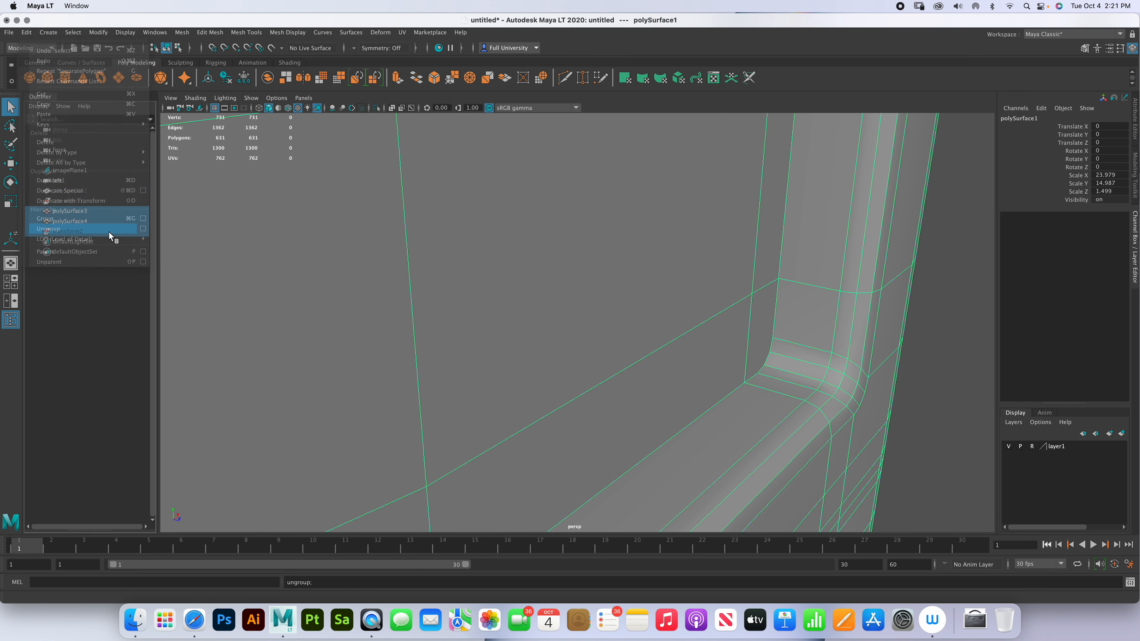
- Center the pivot of the detached recess floor piece and move it forward about 0.67 in Z, out of the recess
click(844, 404)
scroll(839, 398, down, 5)
click(823, 379)
click(573, 290)
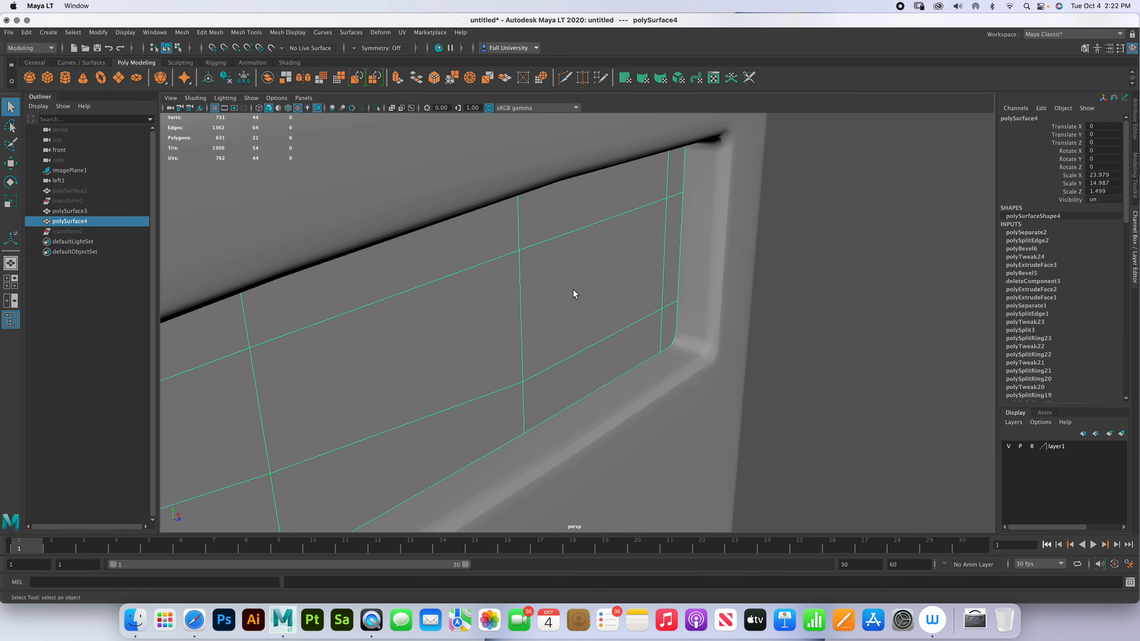
alt+drag(759, 289, 566, 347)
alt+drag(471, 342, 510, 346)
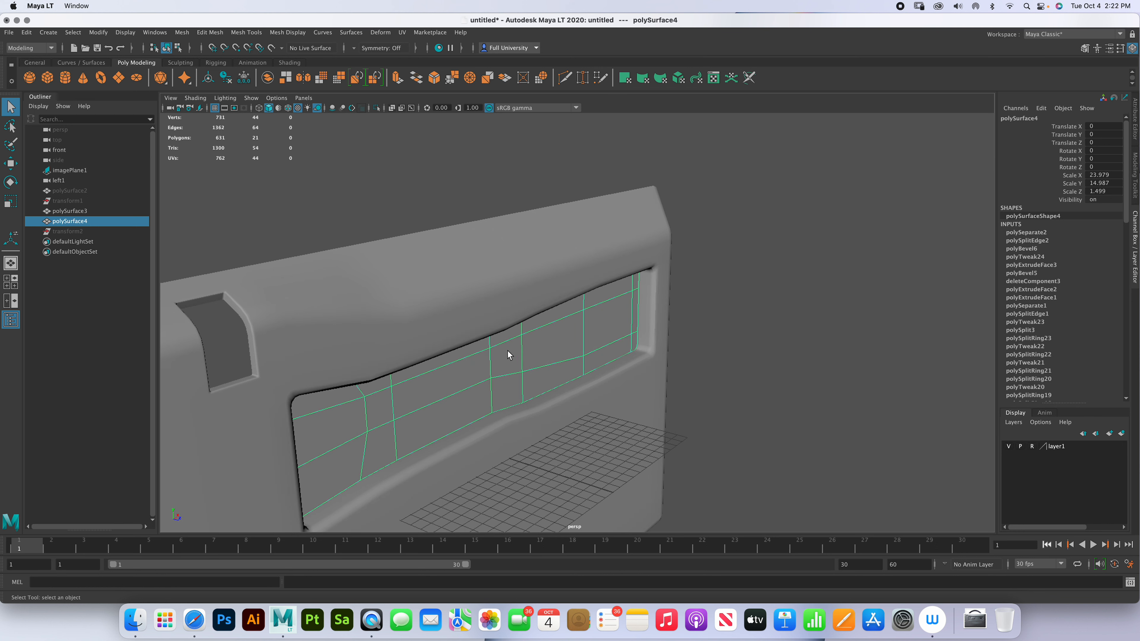
key(w)
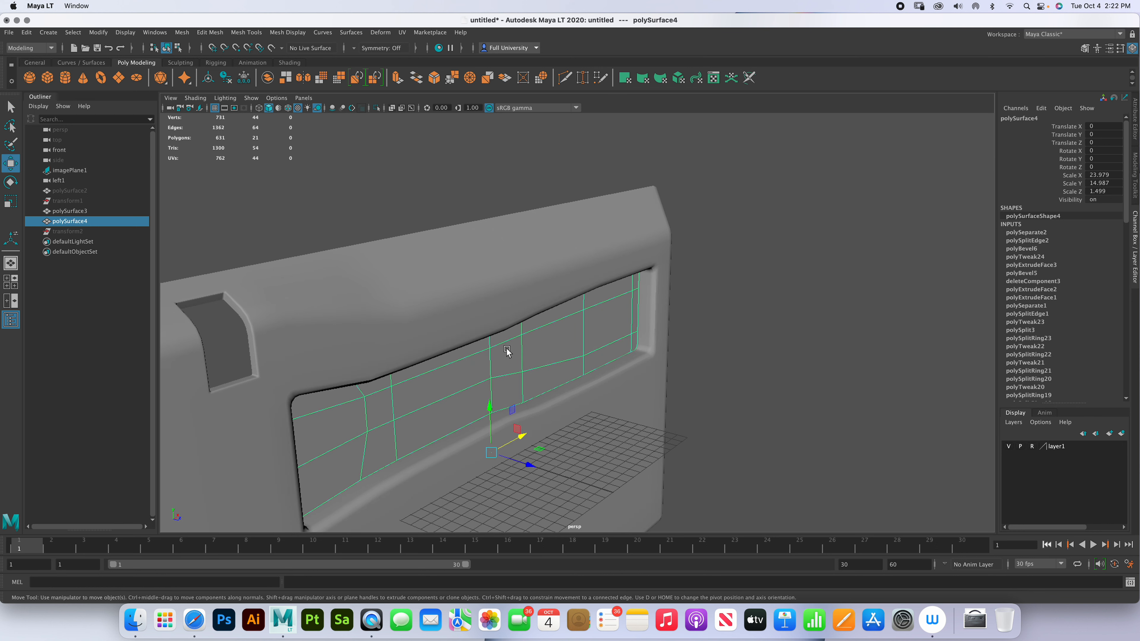
click(105, 33)
click(144, 107)
drag(540, 376, 553, 382)
drag(557, 386, 557, 384)
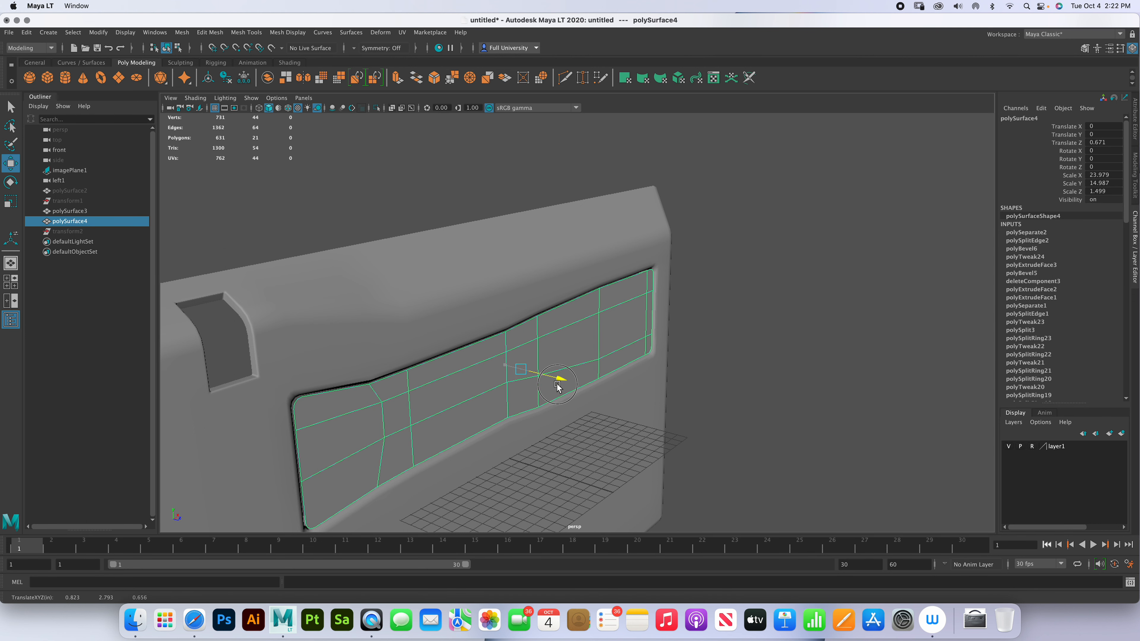
- Extrude the border edges of the inset piece back into the recess to give it thickness
right_drag(441, 369, 438, 327)
click(442, 362)
double_click(441, 362)
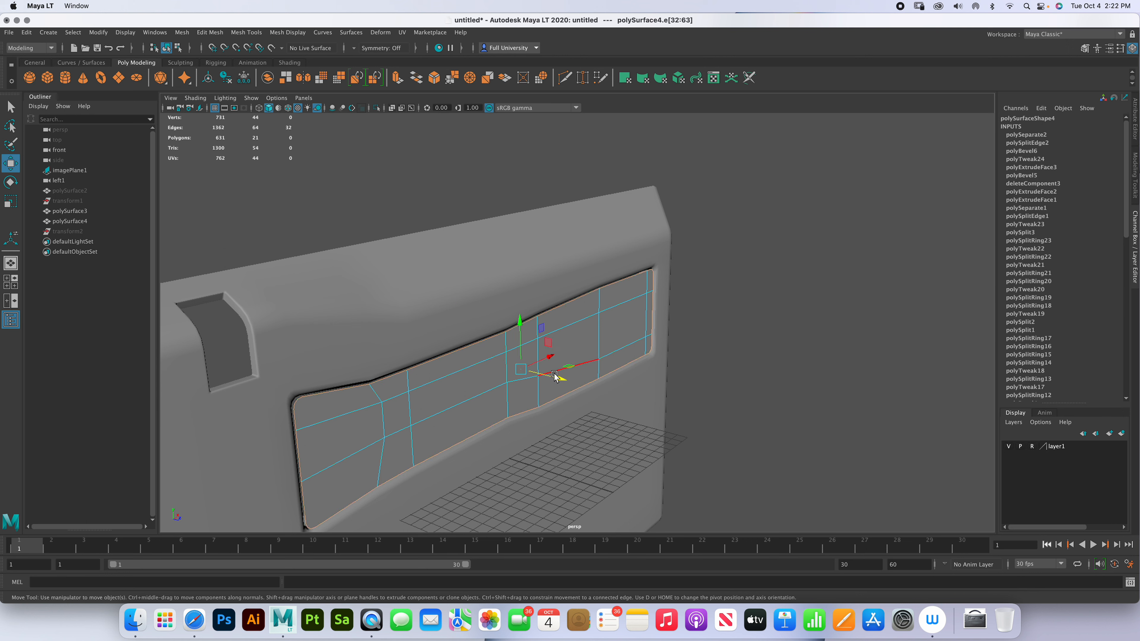
alt+drag(560, 380, 496, 323)
- Select the upper, lower and both end edges along the front rim of the inset piece
double_click(484, 309)
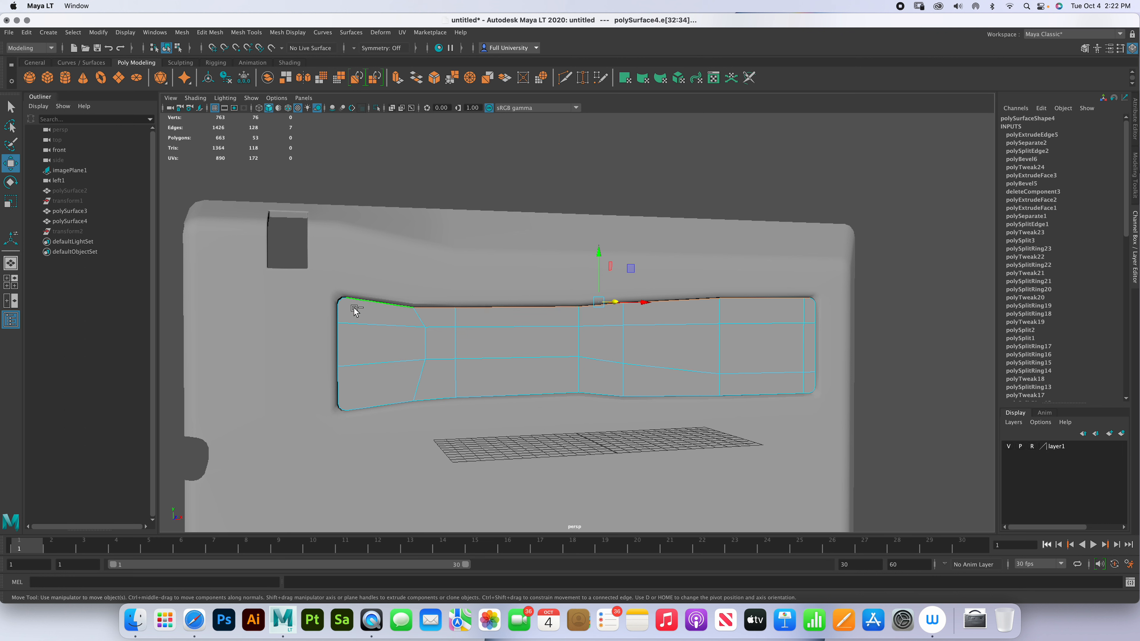
key(z)
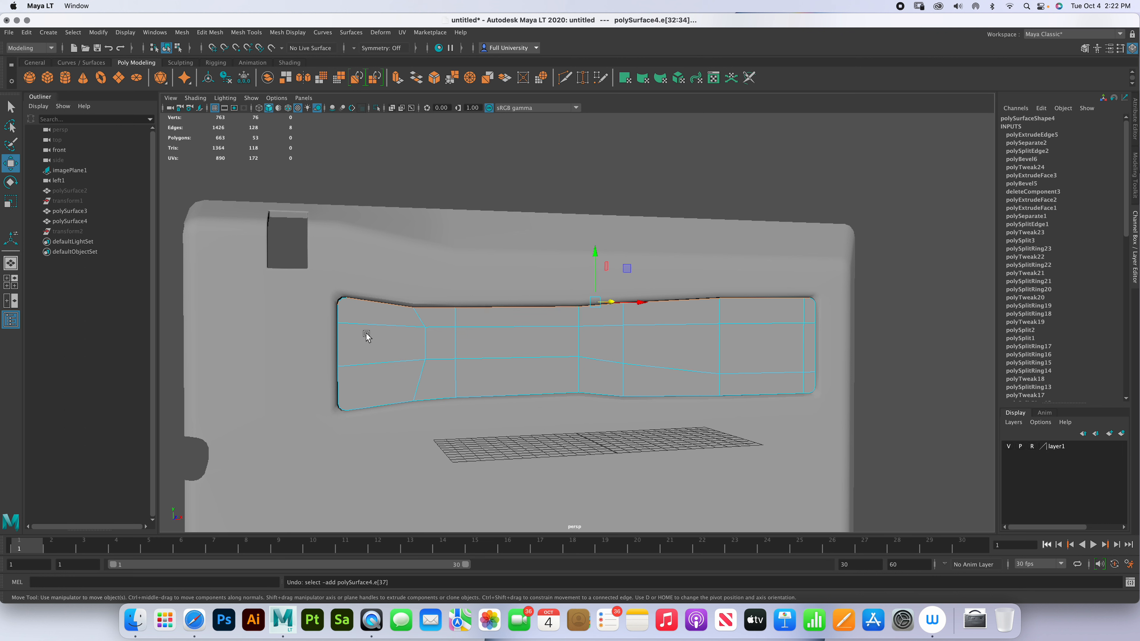
shift+click(351, 348)
key(z)
shift+double_click(370, 405)
shift+double_click(815, 379)
alt+drag(842, 301, 827, 362)
scroll(812, 361, up, 5)
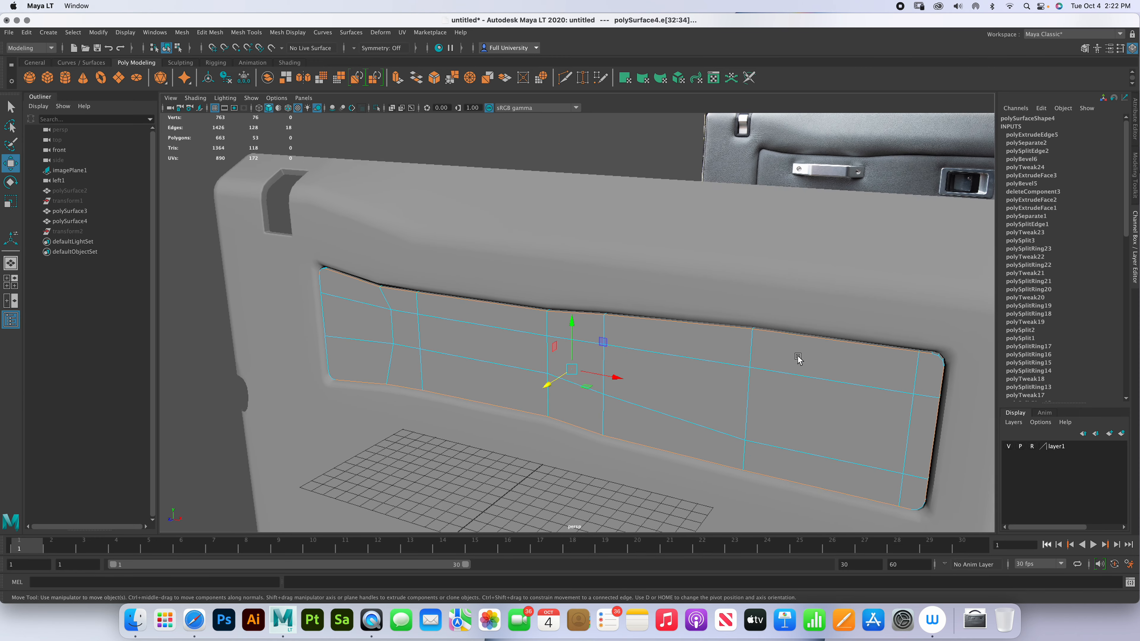
alt+drag(706, 320, 685, 322)
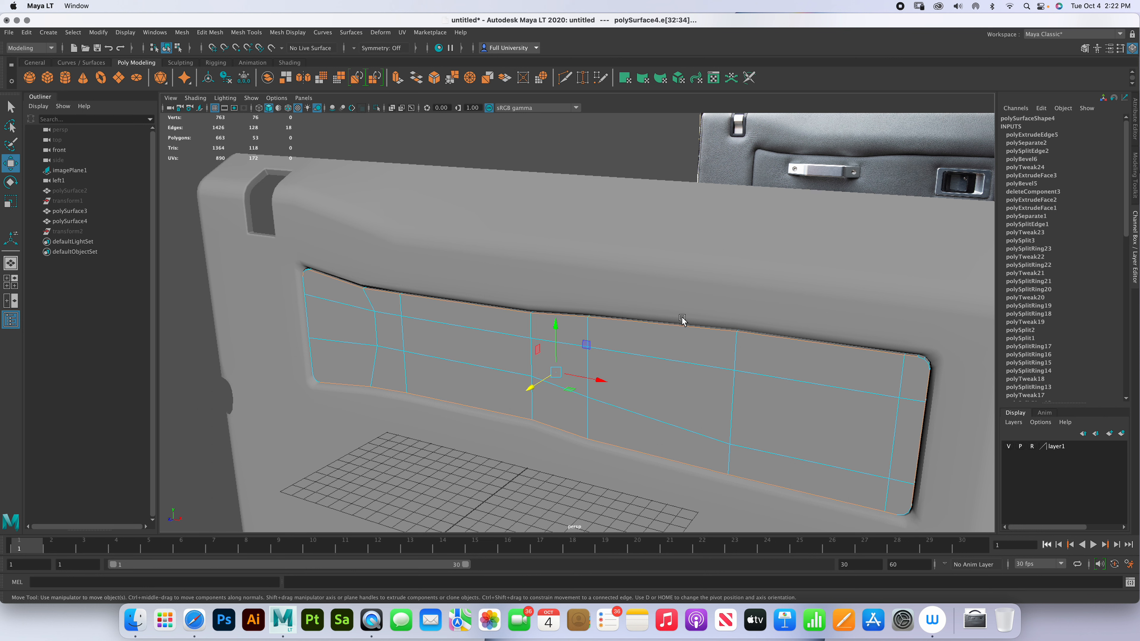
shift+double_click(314, 324)
- Add the rounded upper corner edges at both ends of the inset's front rim to the selection
alt+middle_drag(706, 297, 485, 274)
alt+right_drag(486, 275, 764, 376)
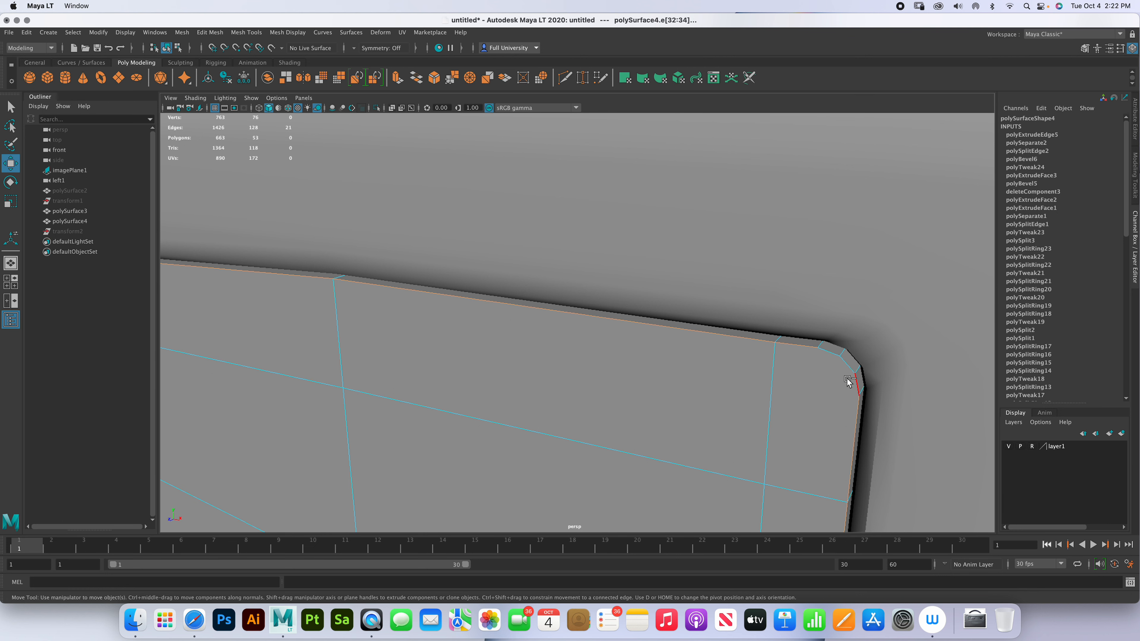
shift+click(825, 362)
alt+right_drag(825, 362, 746, 331)
alt+drag(745, 331, 575, 296)
alt+middle_drag(575, 296, 698, 280)
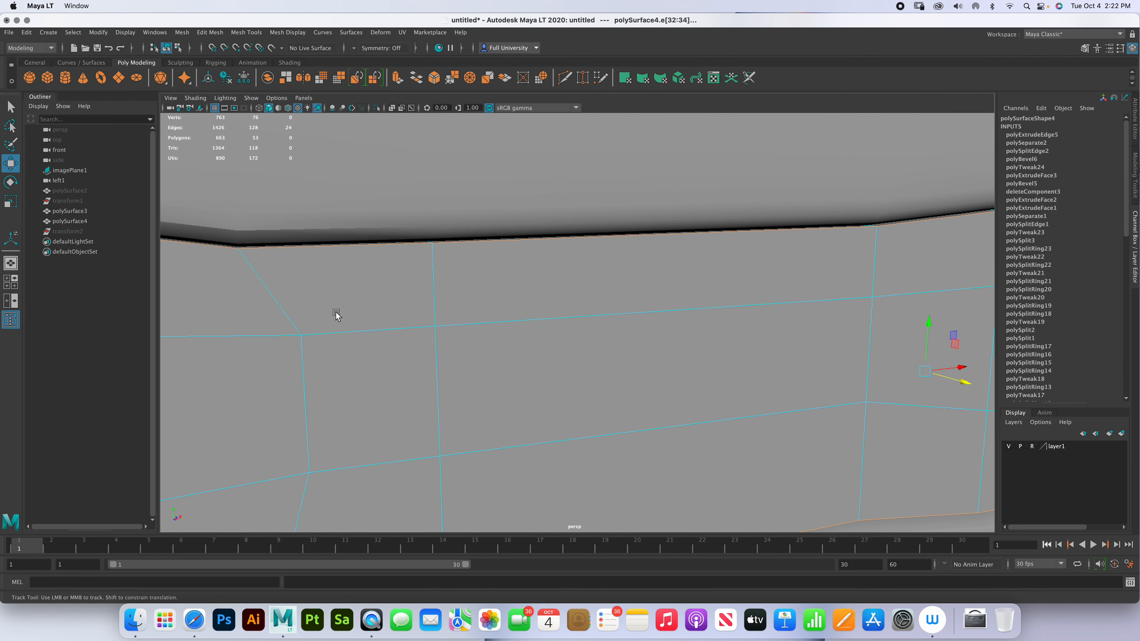
alt+middle_drag(336, 313, 743, 309)
alt+middle_drag(705, 247, 666, 325)
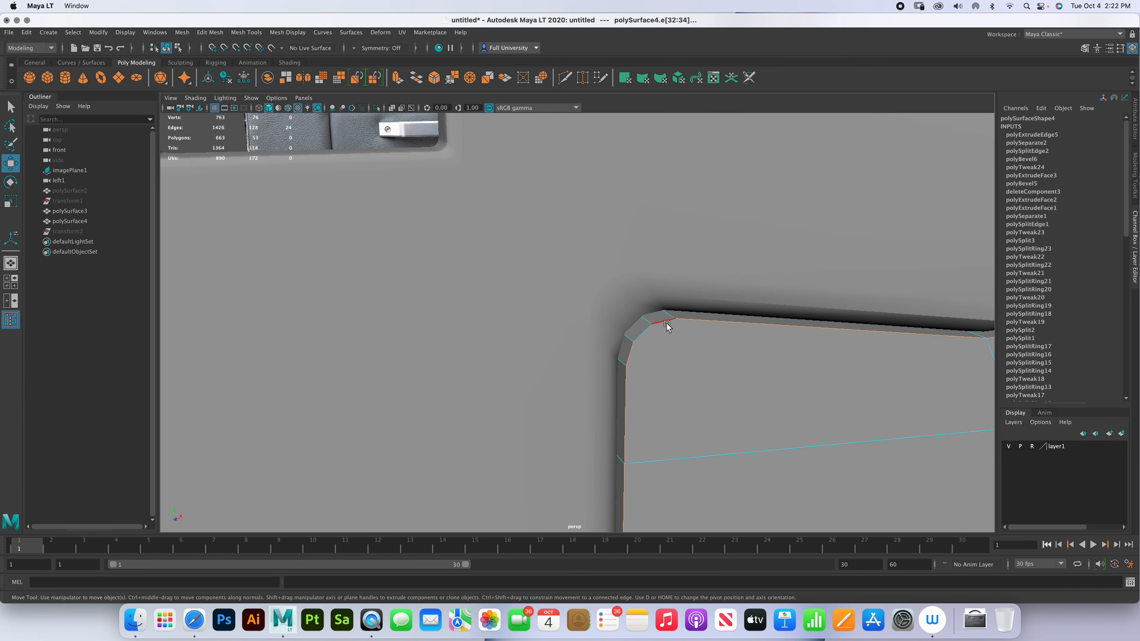
shift+click(667, 339)
- Add the lower corner edges of the inset's front rim at the clip-opening end
alt+right_drag(804, 384, 628, 334)
alt+middle_drag(628, 335, 608, 175)
alt+drag(611, 326, 677, 312)
shift+click(553, 240)
shift+click(560, 249)
- Add the lower corner edges at the opposite end to complete the inset's front rim selection
alt+middle_drag(768, 216, 287, 355)
alt+middle_drag(676, 265, 322, 262)
alt+middle_drag(827, 290, 554, 279)
alt+drag(659, 376, 603, 380)
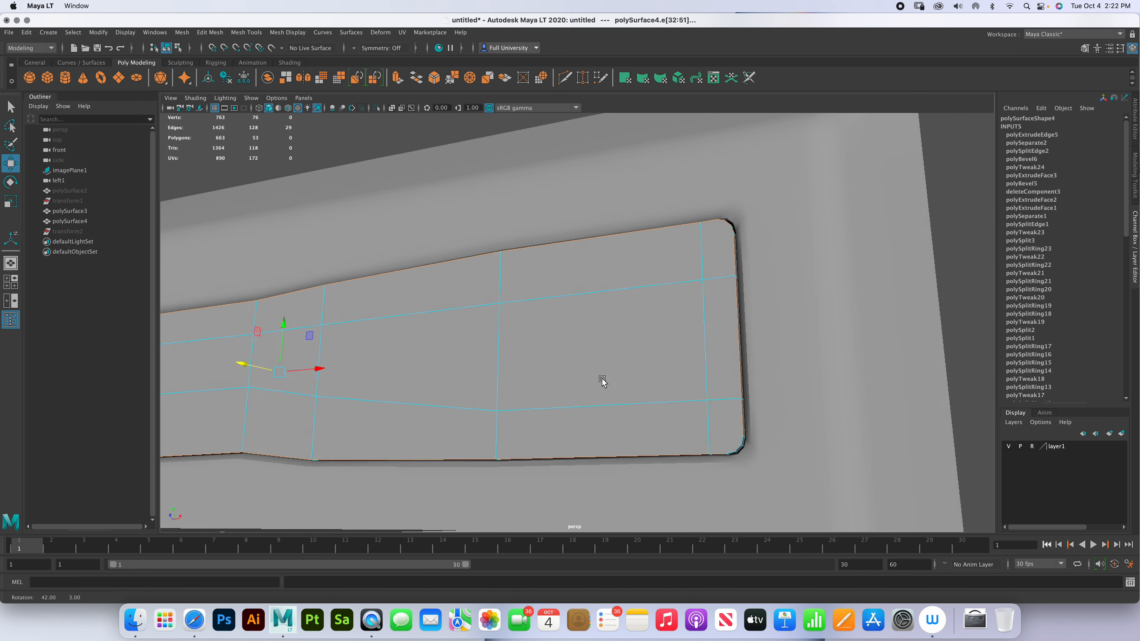
alt+middle_drag(641, 392, 550, 326)
alt+right_drag(550, 326, 746, 384)
alt+middle_drag(745, 384, 674, 318)
alt+right_drag(674, 317, 844, 424)
shift+click(662, 375)
shift+click(632, 413)
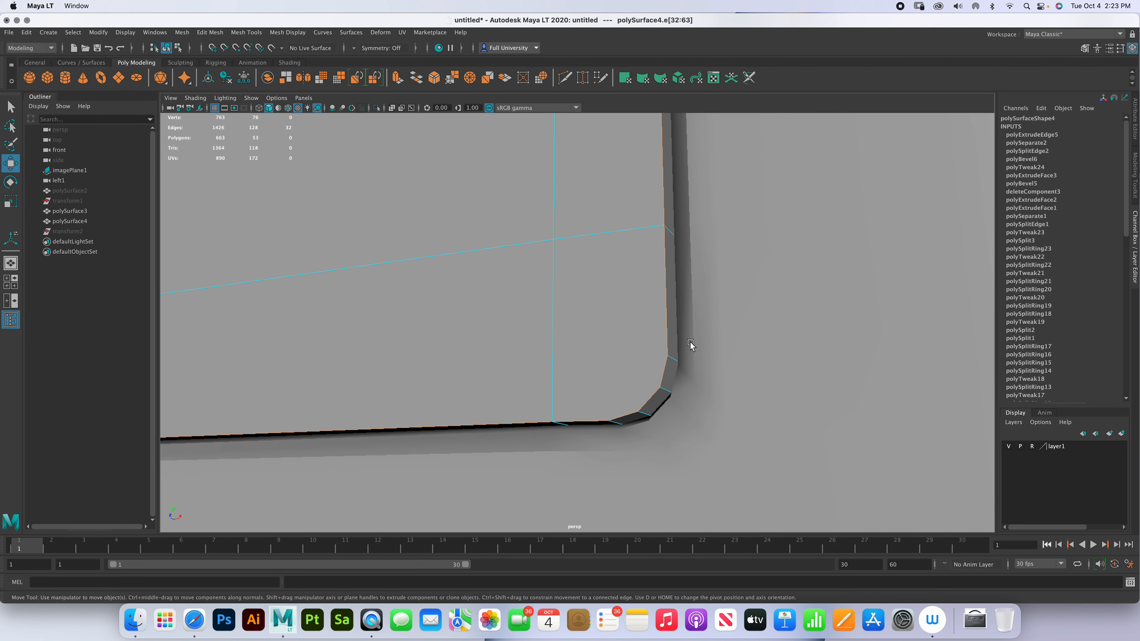
- Check the edge selection around the inset's front rim from several angles
alt+middle_drag(693, 342, 721, 357)
alt+right_drag(696, 343, 498, 301)
alt+middle_drag(499, 301, 572, 384)
alt+right_drag(572, 384, 313, 262)
alt+drag(313, 262, 697, 352)
alt+right_drag(697, 351, 341, 275)
alt+drag(341, 275, 502, 334)
alt+right_drag(503, 334, 605, 331)
alt+drag(606, 331, 559, 308)
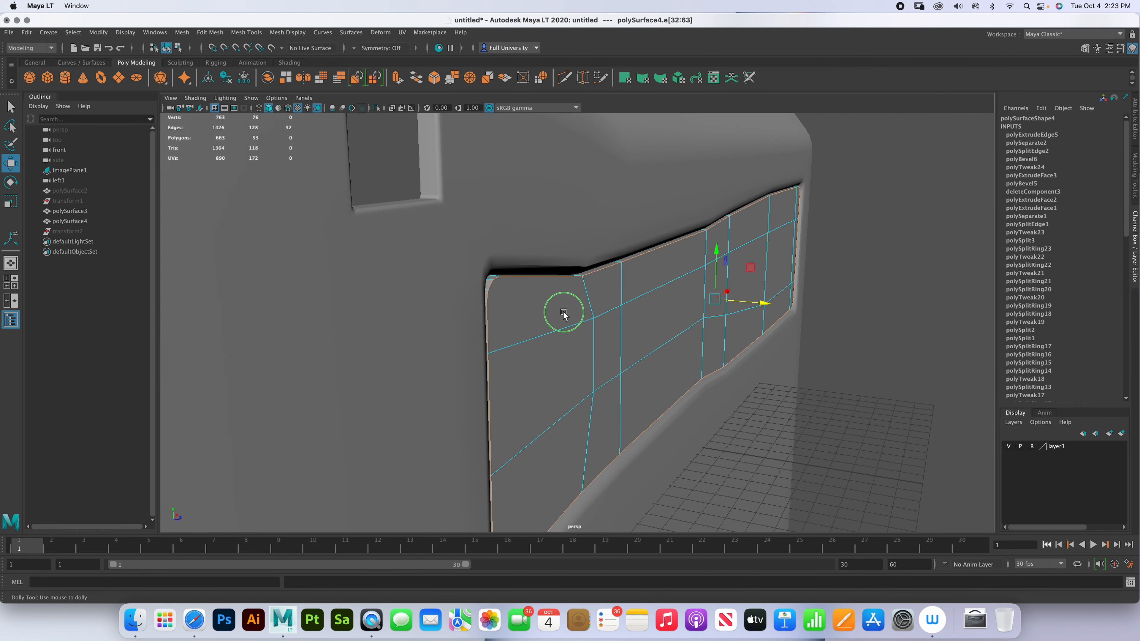
- Bevel the inset's front rim edges with a fraction of 0.5 and 3 segments
alt+right_drag(560, 307, 582, 310)
alt+drag(526, 321, 518, 329)
alt+middle_drag(518, 328, 477, 243)
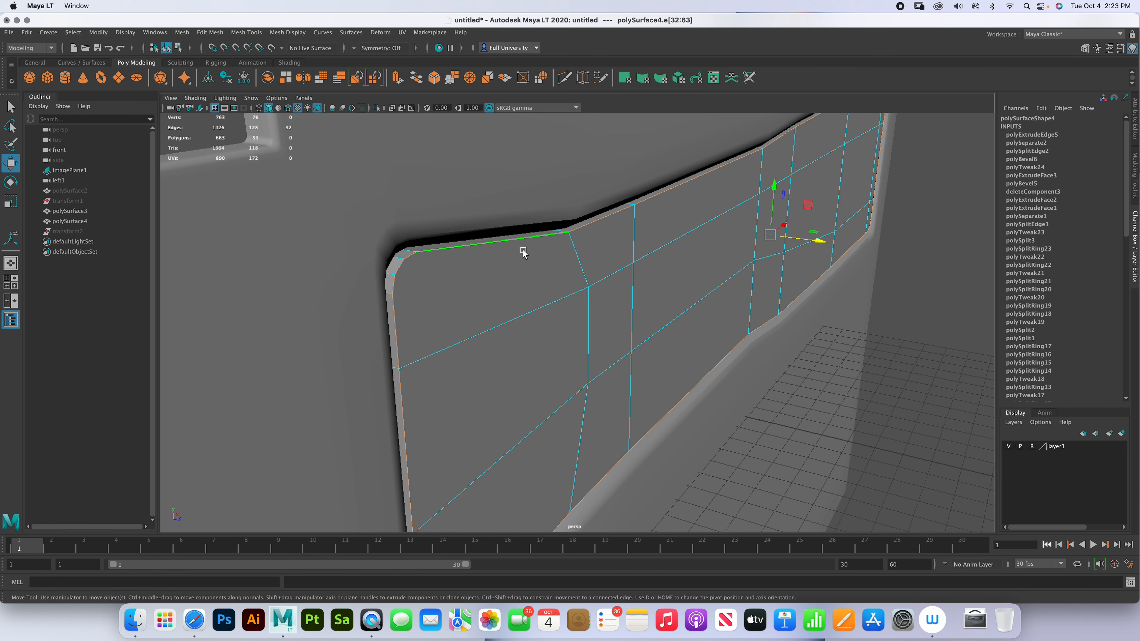
shift+right_drag(521, 244, 577, 241)
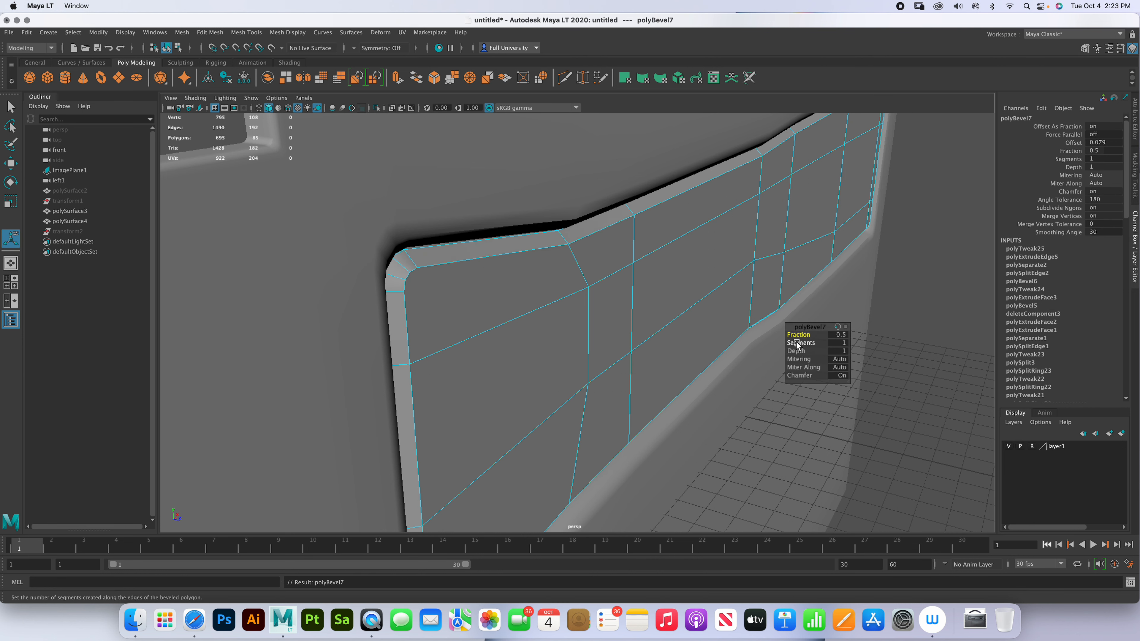
drag(803, 342, 893, 333)
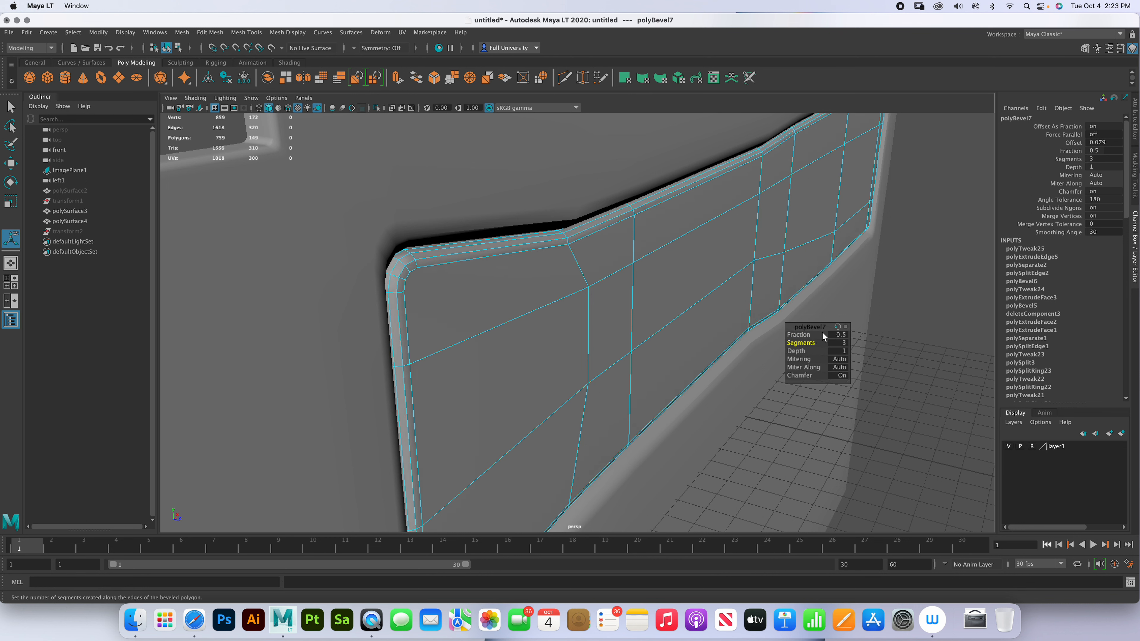
- Fine-tune the fraction of the inset's front rim bevel and return to object mode with nothing selected
mouse_move(801, 334)
mouse_down()
mouse_move(743, 339)
mouse_move(783, 337)
mouse_up()
right_drag(694, 322, 808, 288)
click(910, 289)
alt+drag(786, 323, 615, 300)
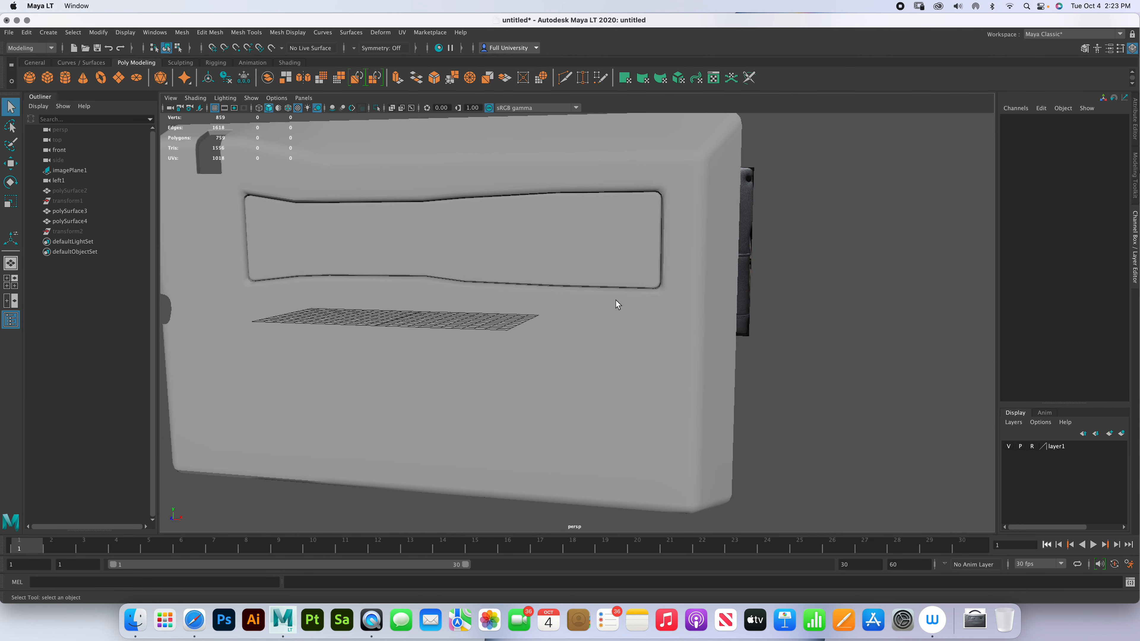
- In the front view, raise the inset's vertices below the handle to meet the lower edge of the handle in the reference
click(623, 260)
key(space)
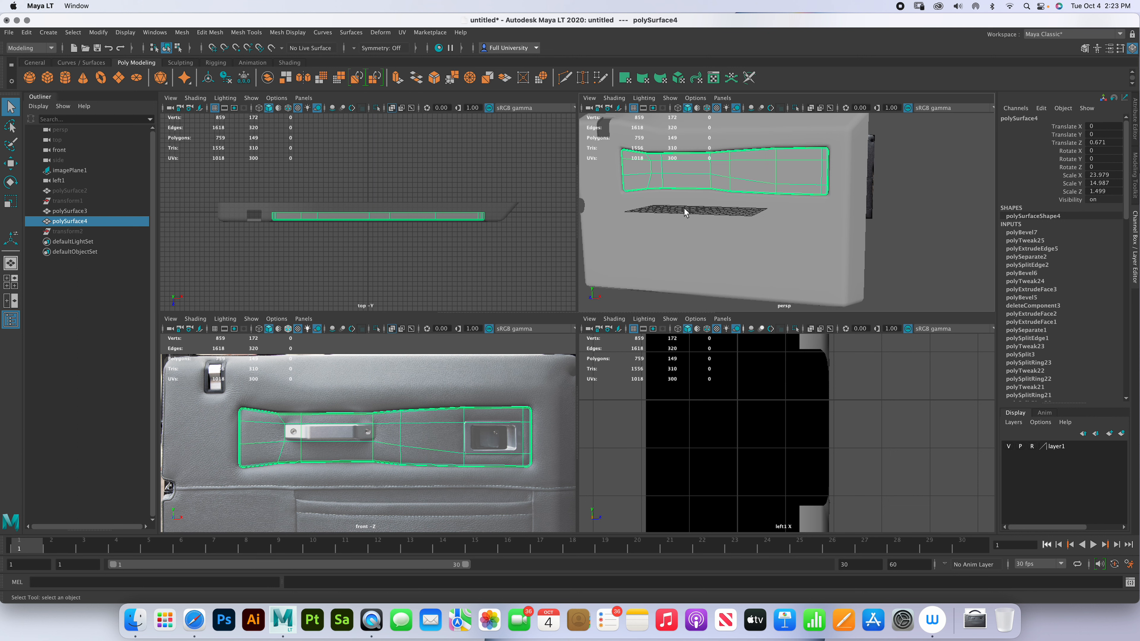
scroll(404, 437, up, 5)
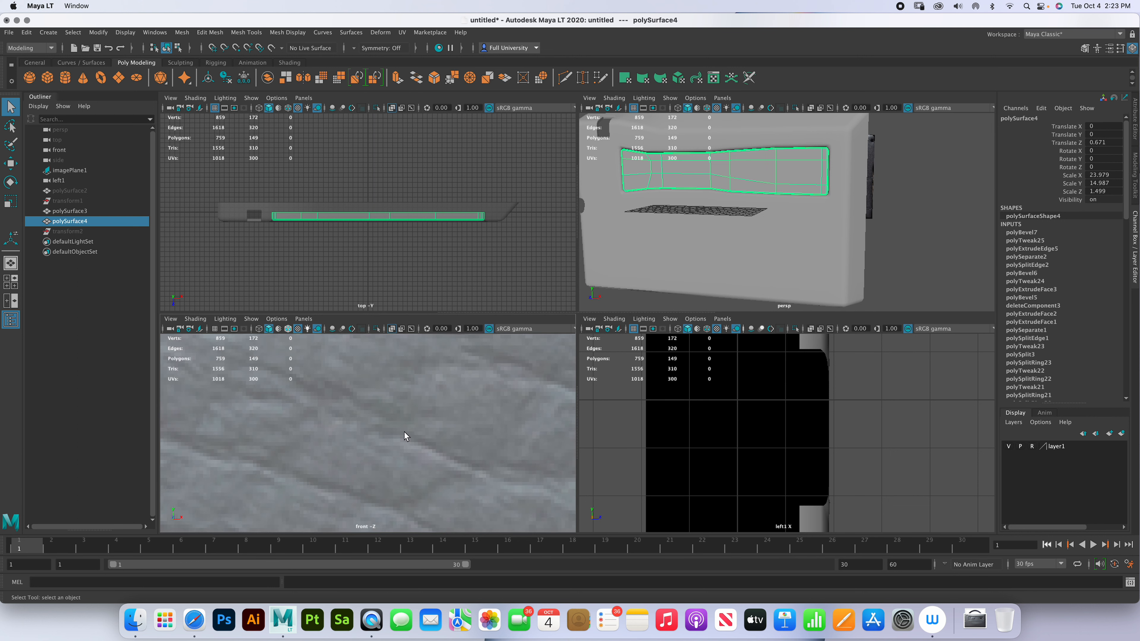
key(f)
key(space)
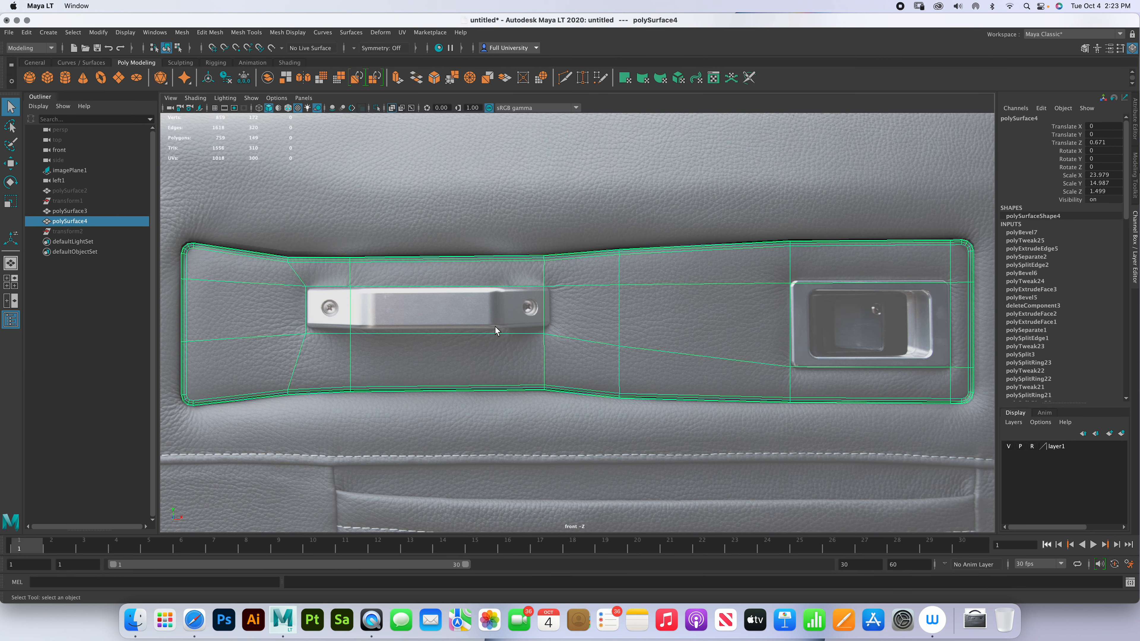
scroll(453, 314, up, 2)
right_drag(398, 320, 368, 320)
drag(255, 323, 560, 348)
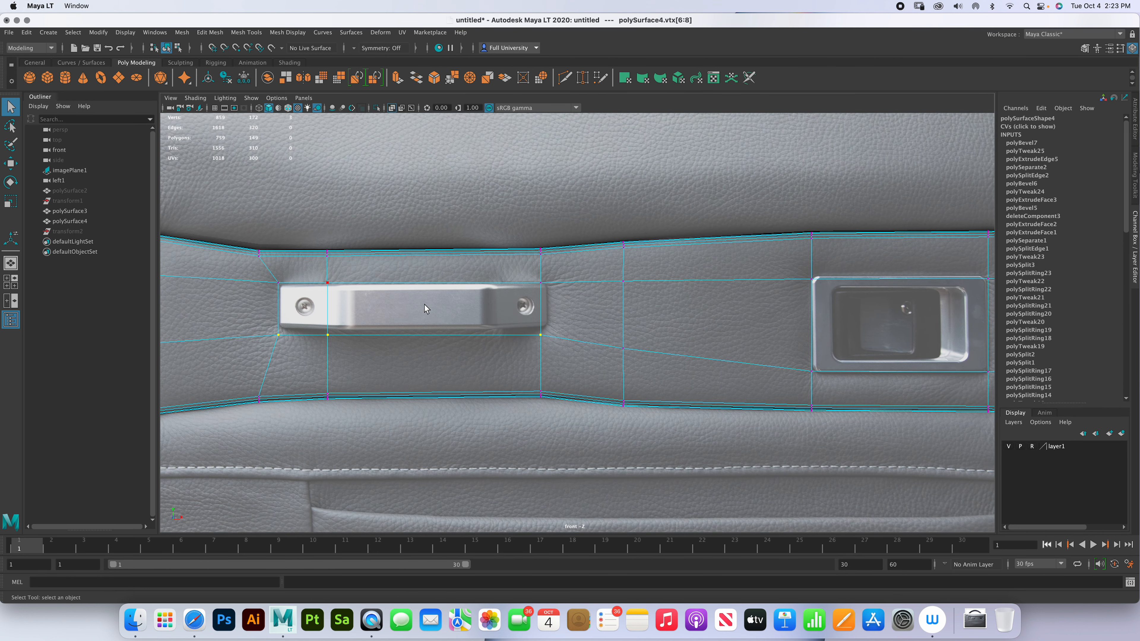
key(w)
drag(410, 290, 410, 285)
- Shift the vertex pair at the handle's end nearest the clip opening inward to match the handle's outline in the reference
drag(570, 345, 516, 272)
drag(263, 275, 298, 344)
drag(331, 305, 335, 306)
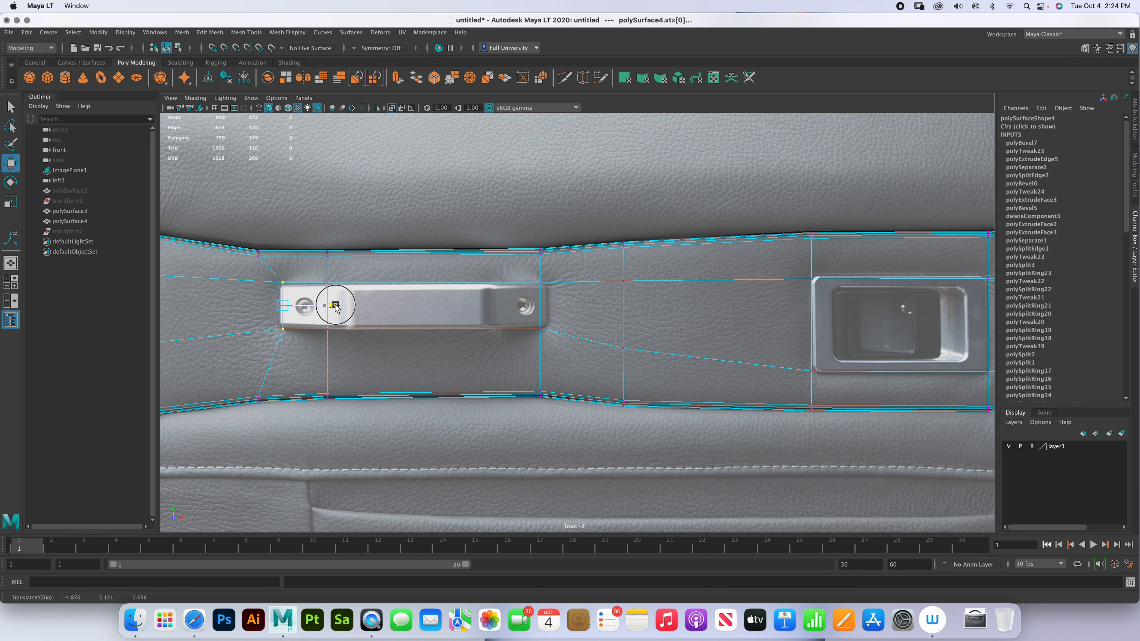
- Extrude the inset's faces over the handle and the latch opening inward, and delete the extruded end faces to leave open recesses
right_drag(358, 303, 362, 326)
drag(312, 304, 524, 309)
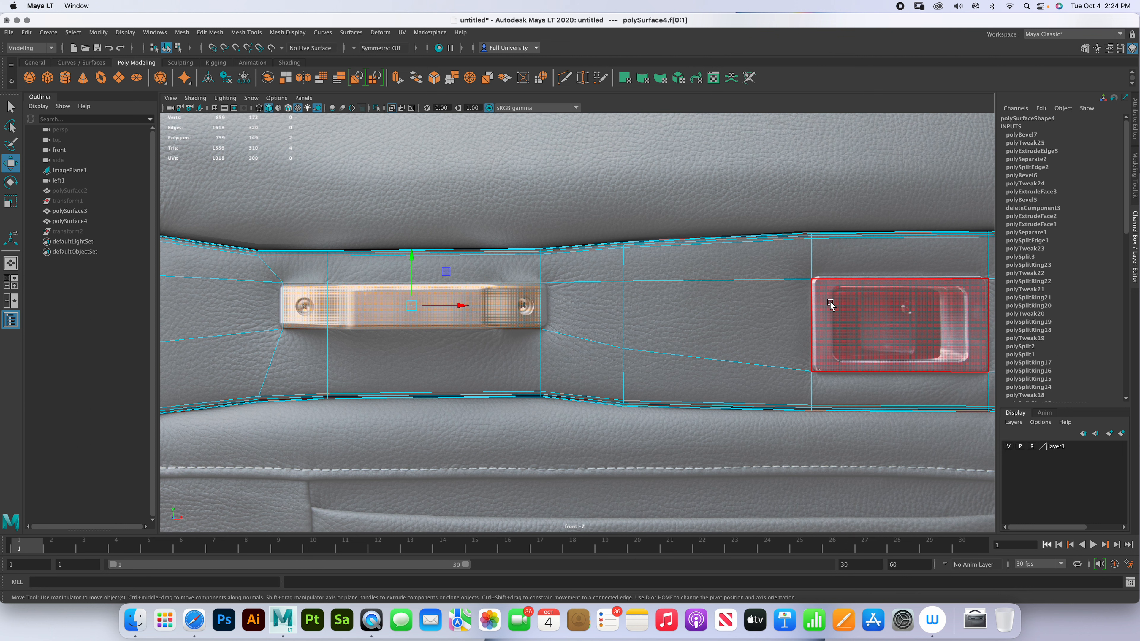
shift+click(853, 314)
key(space)
alt+drag(818, 233, 794, 247)
alt+right_drag(793, 246, 792, 260)
key(w)
shift+drag(790, 262, 792, 258)
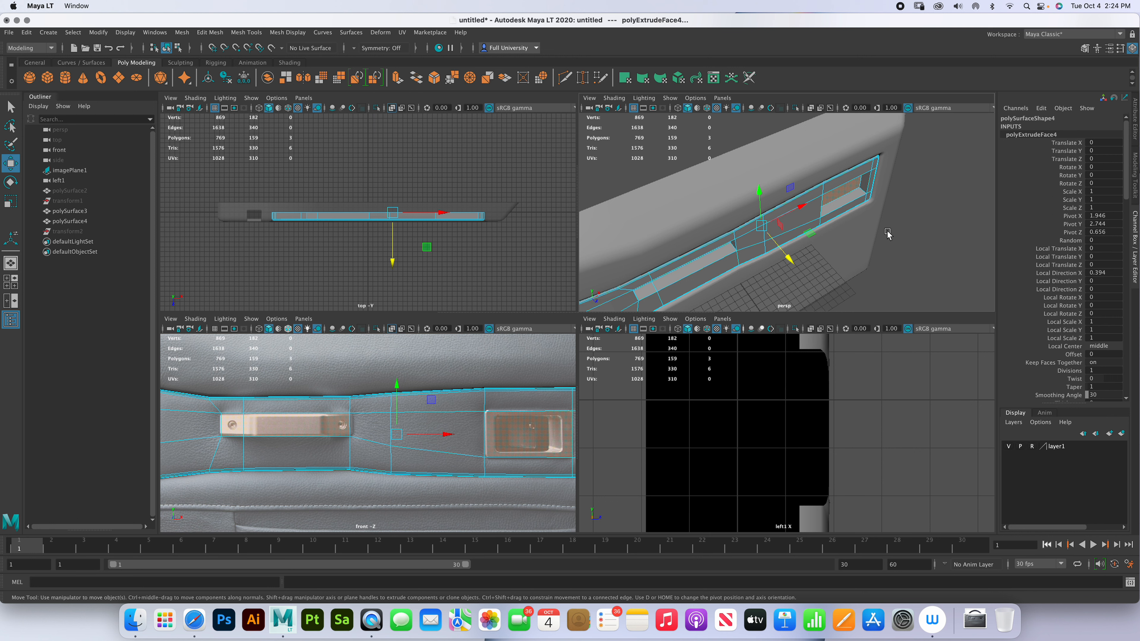
key(super+z)
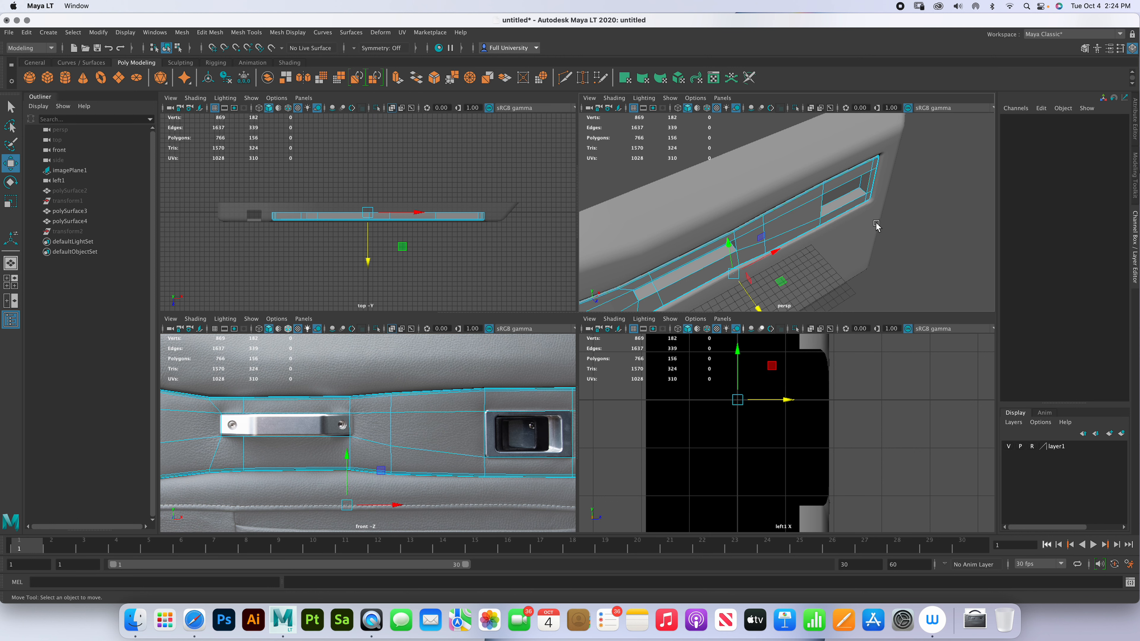
- Bevel the front edge loop around the inset panel's rectangular switch opening with extra segments and a fraction below 0.5
key(space)
alt+drag(700, 319, 685, 273)
alt+middle_drag(685, 269, 683, 364)
scroll(683, 363, up, 4)
alt+drag(699, 347, 725, 318)
scroll(725, 318, up, 3)
right_drag(721, 284, 721, 259)
click(728, 265)
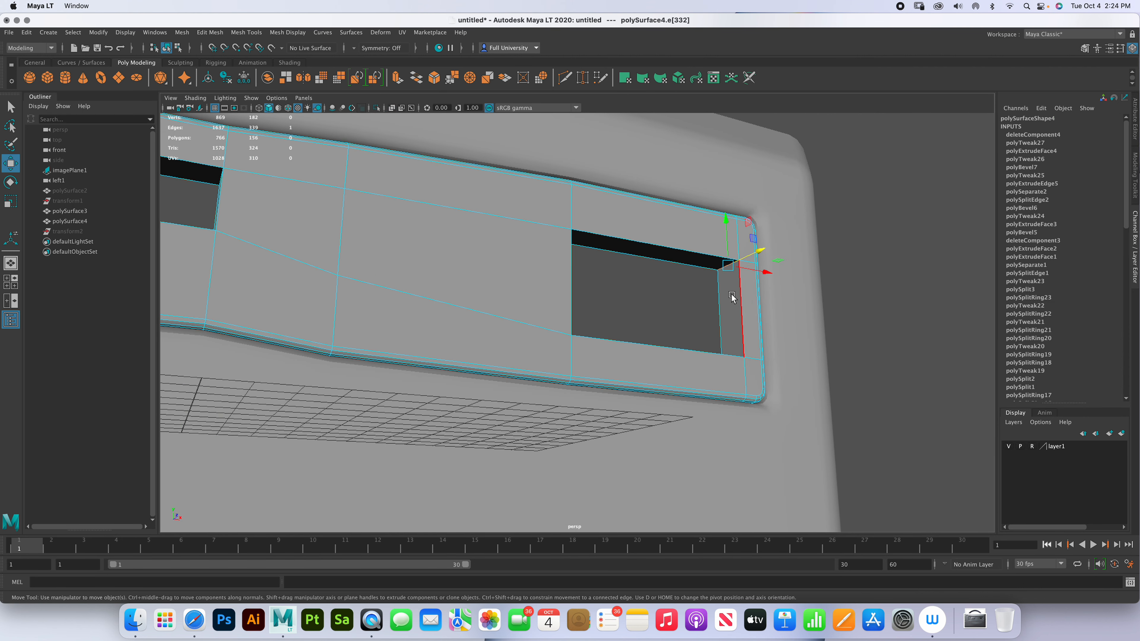
alt+drag(733, 292, 718, 385)
shift+click(716, 437)
shift+click(726, 423)
shift+click(696, 452)
shift+click(669, 364)
alt+drag(561, 417, 506, 373)
shift+click(389, 246)
alt+drag(391, 253, 435, 343)
shift+click(437, 461)
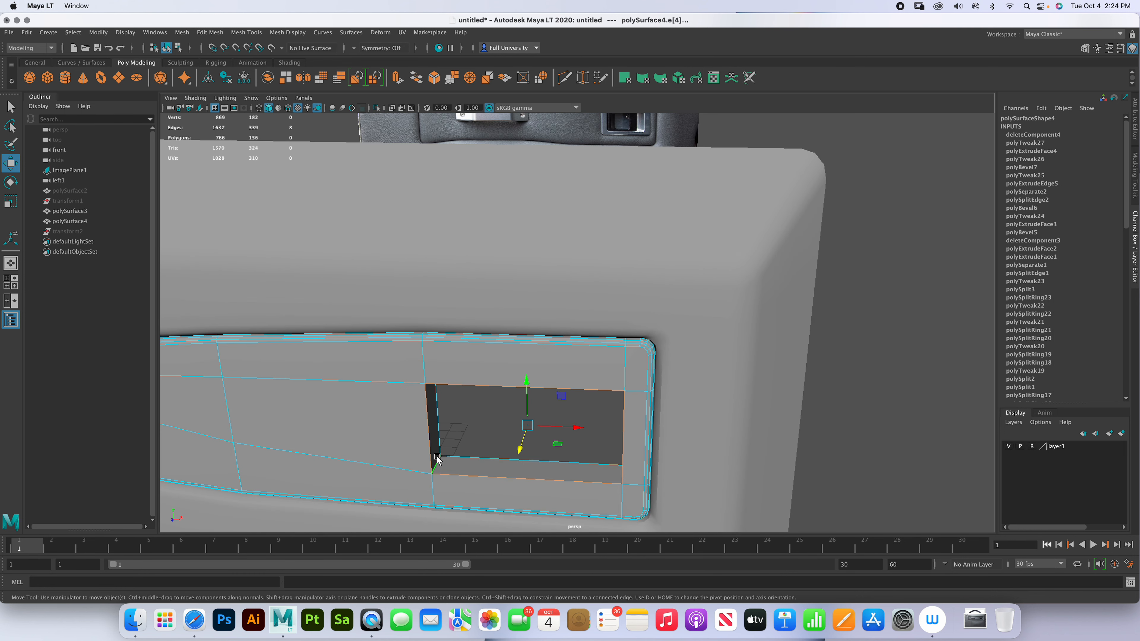
shift+right_drag(469, 385, 520, 376)
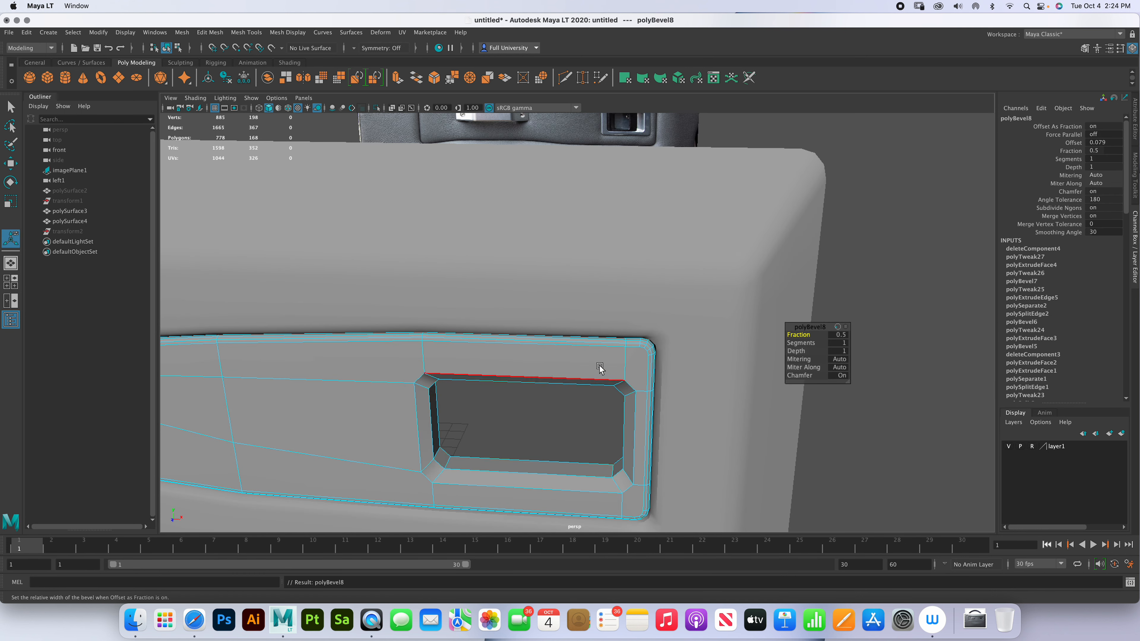
drag(801, 343, 881, 341)
drag(792, 336, 758, 351)
right_drag(630, 350, 677, 338)
click(847, 265)
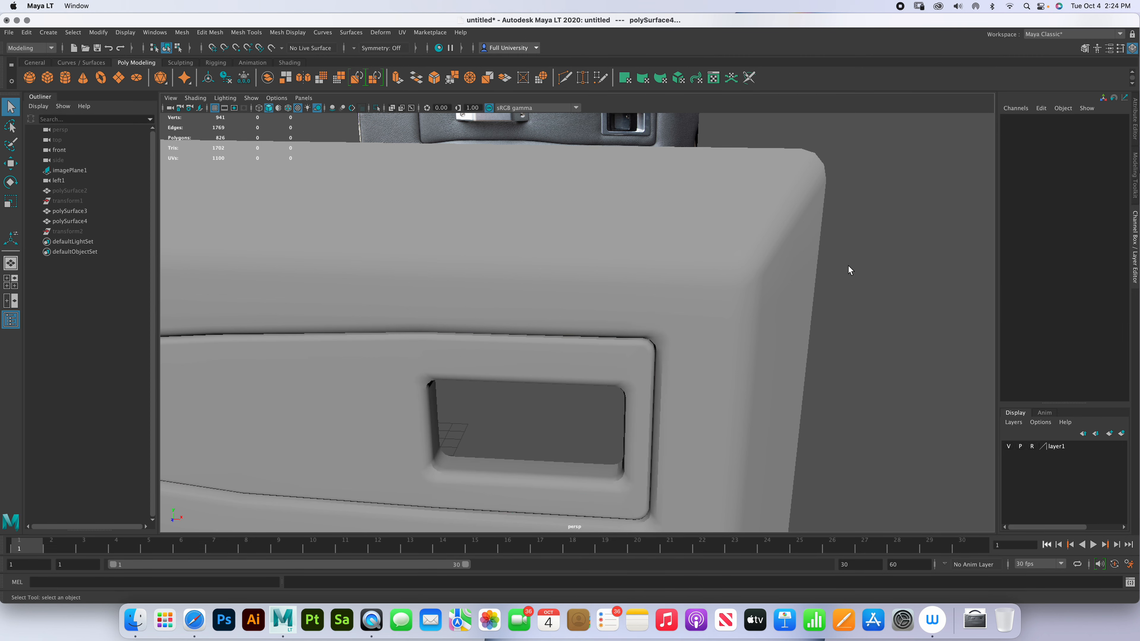
- Bevel the front edges around the inset panel's long handle opening with extra segments and a fraction below 0.5
alt+middle_drag(552, 381, 667, 315)
click(515, 316)
alt+drag(516, 315, 666, 261)
right_drag(581, 237, 580, 213)
click(576, 238)
shift+click(564, 230)
shift+click(571, 270)
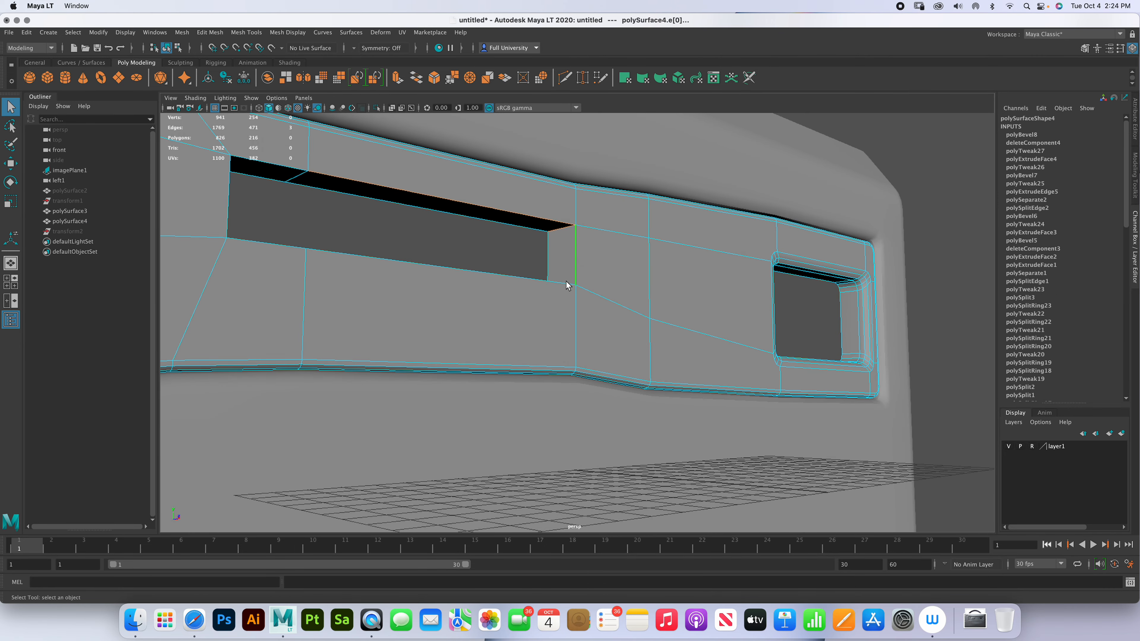
alt+drag(563, 270, 561, 320)
shift+click(499, 398)
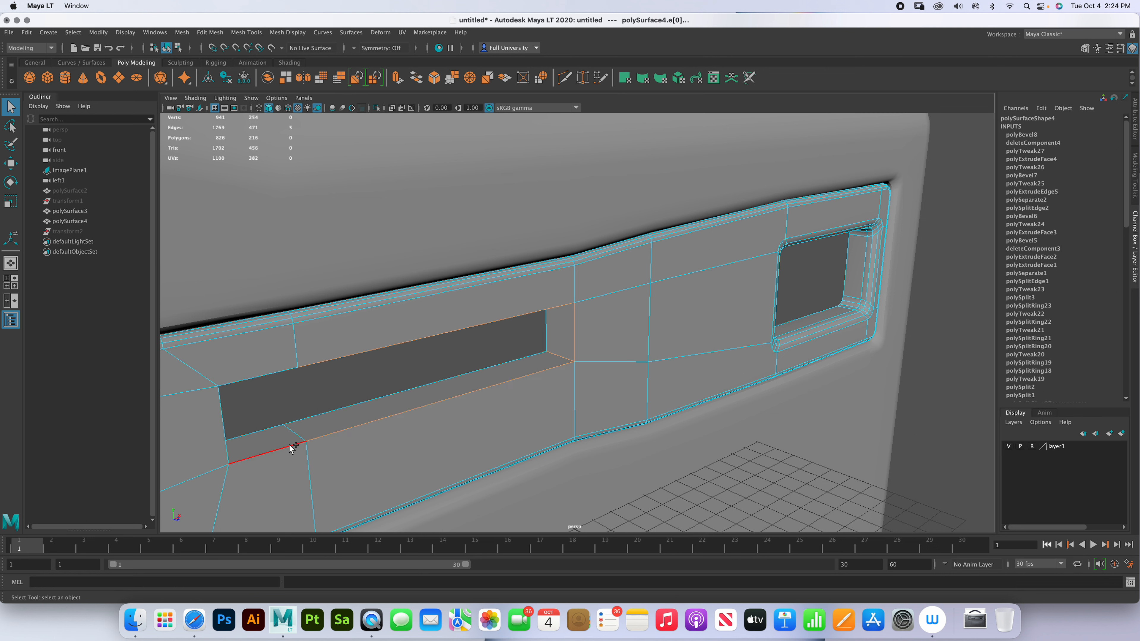
shift+click(250, 378)
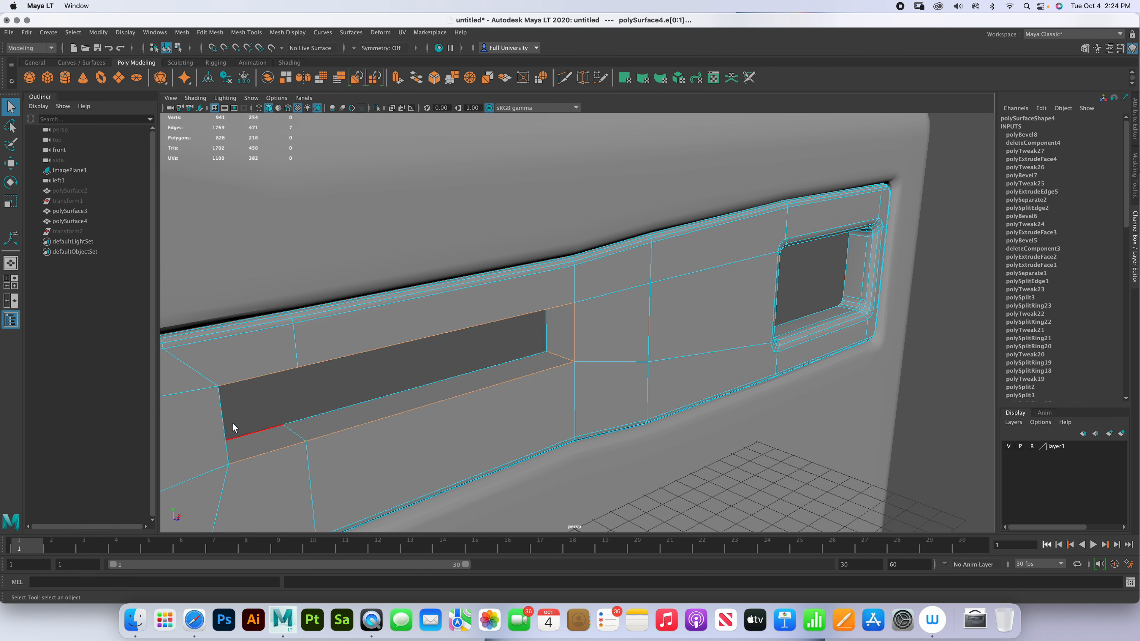
alt+middle_drag(391, 359, 569, 334)
alt+right_drag(570, 334, 501, 315)
alt+drag(501, 316, 403, 325)
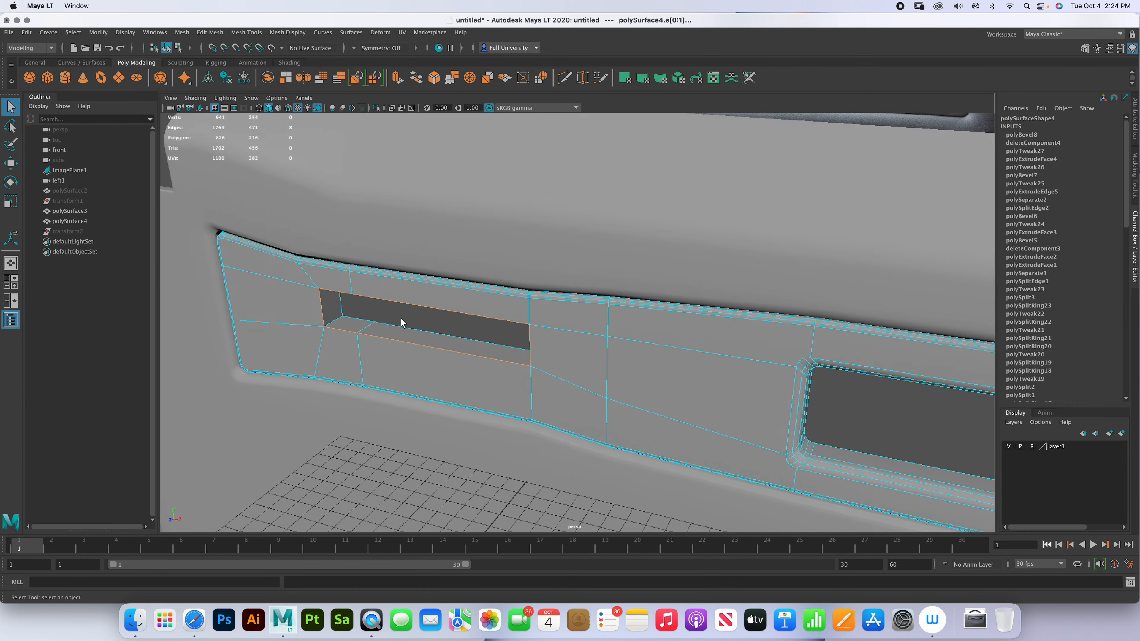
alt+middle_drag(403, 326, 576, 292)
alt+right_drag(576, 292, 506, 314)
alt+drag(516, 310, 571, 339)
shift+click(559, 313)
shift+right_drag(561, 310, 602, 310)
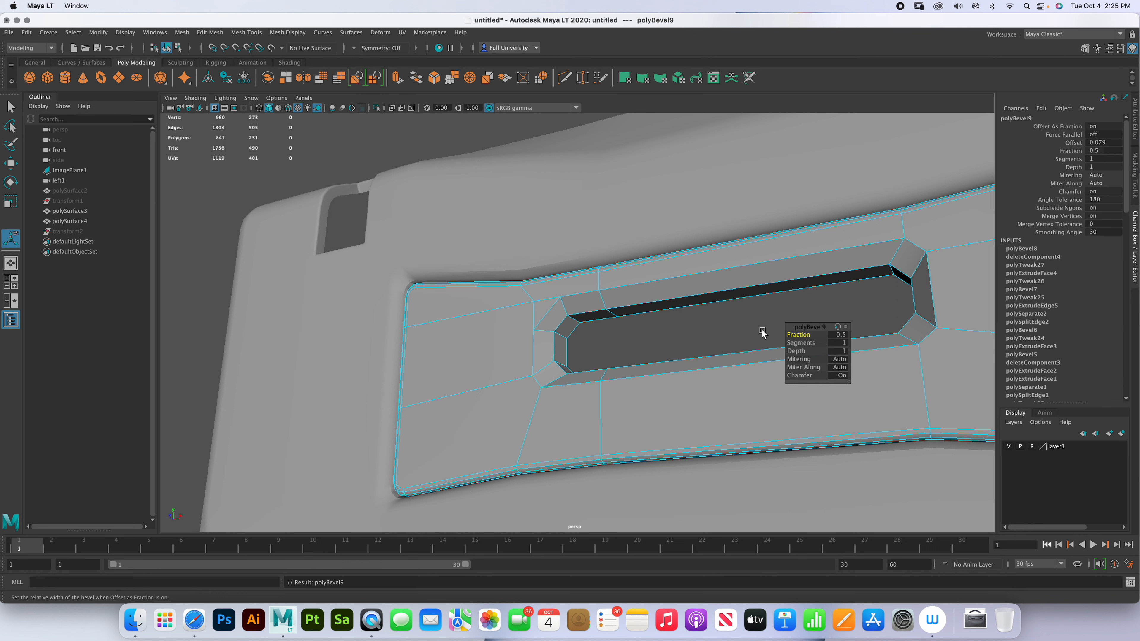
drag(821, 345, 889, 352)
drag(794, 334, 682, 323)
right_drag(623, 352, 673, 333)
click(672, 344)
- Hide the inset panel polySurface4 so only the main door panel remains visible
alt+drag(671, 345, 678, 379)
alt+middle_drag(719, 403, 715, 425)
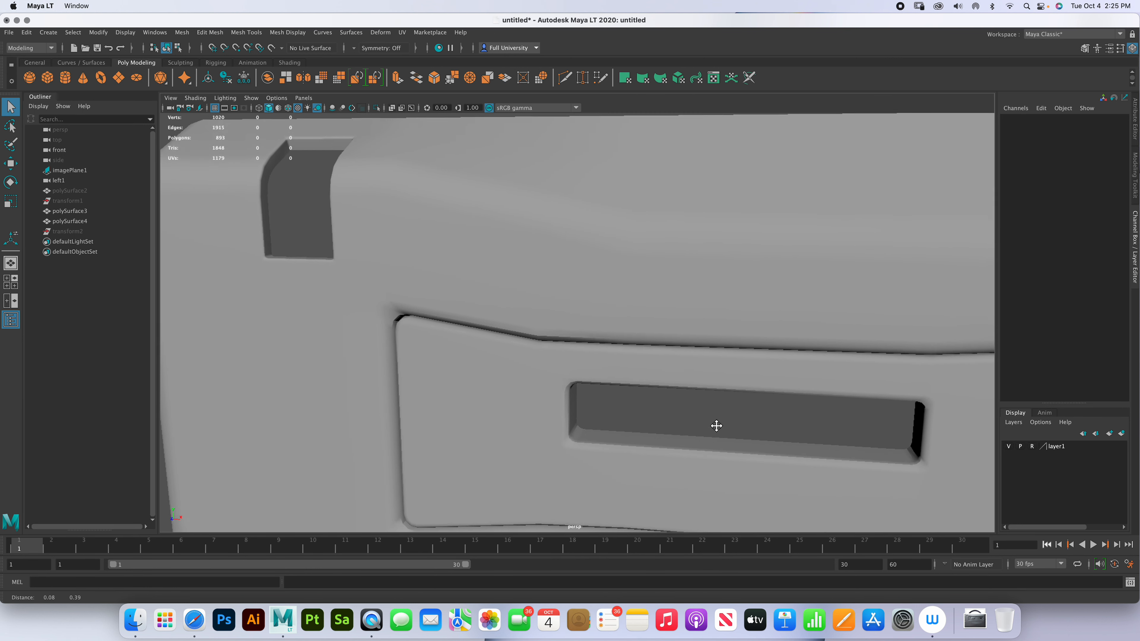
alt+right_drag(714, 425, 360, 278)
alt+drag(678, 369, 689, 372)
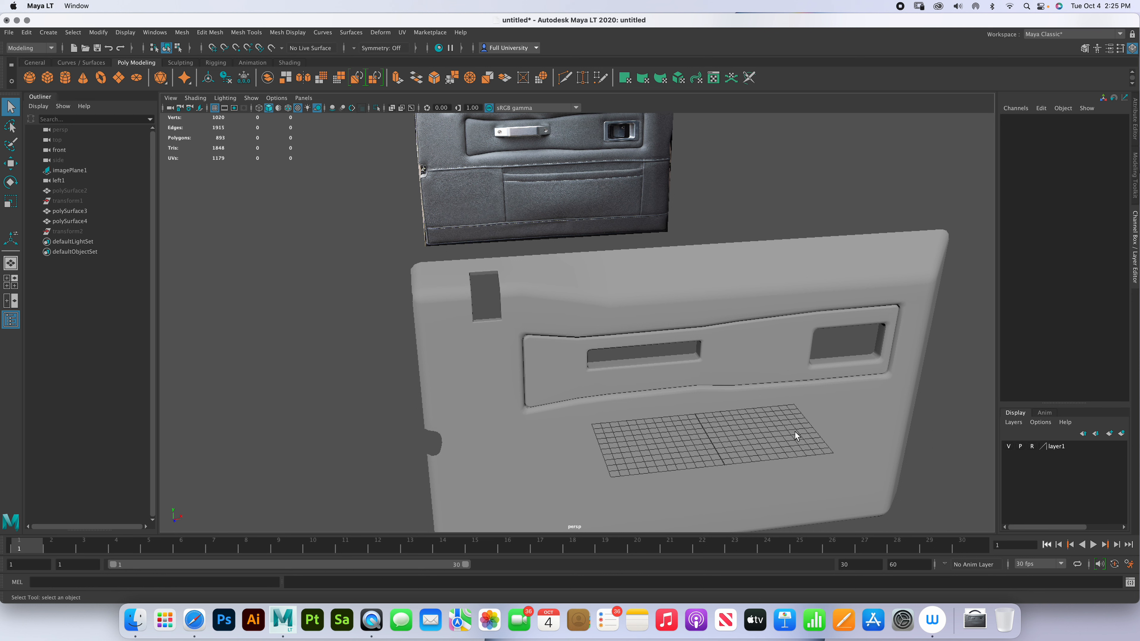
click(781, 393)
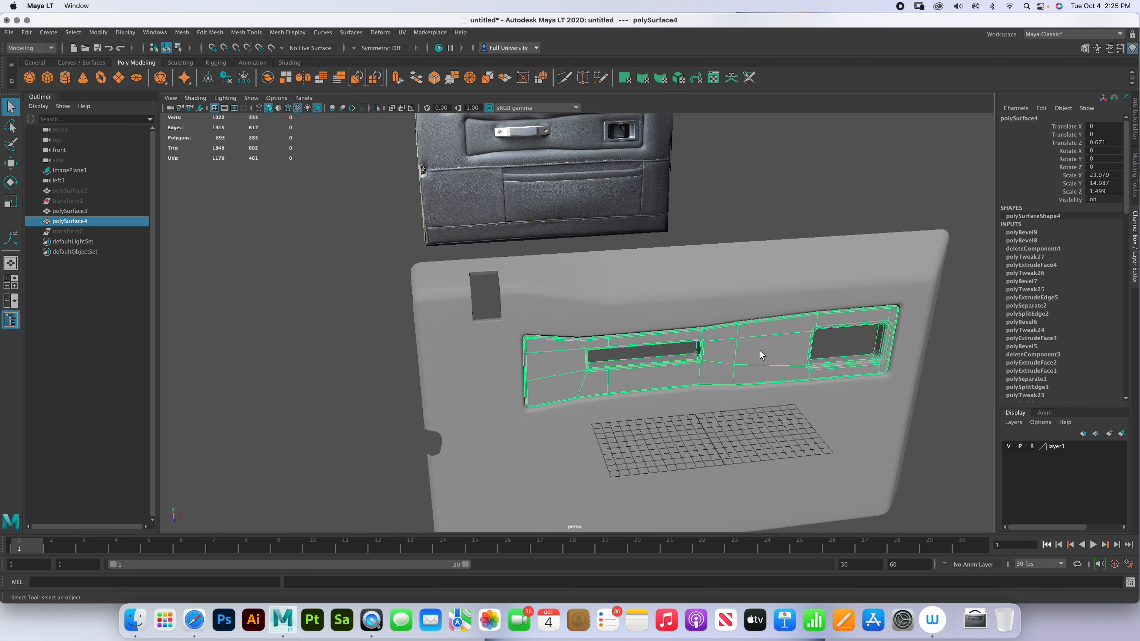
key(ctrl+h)
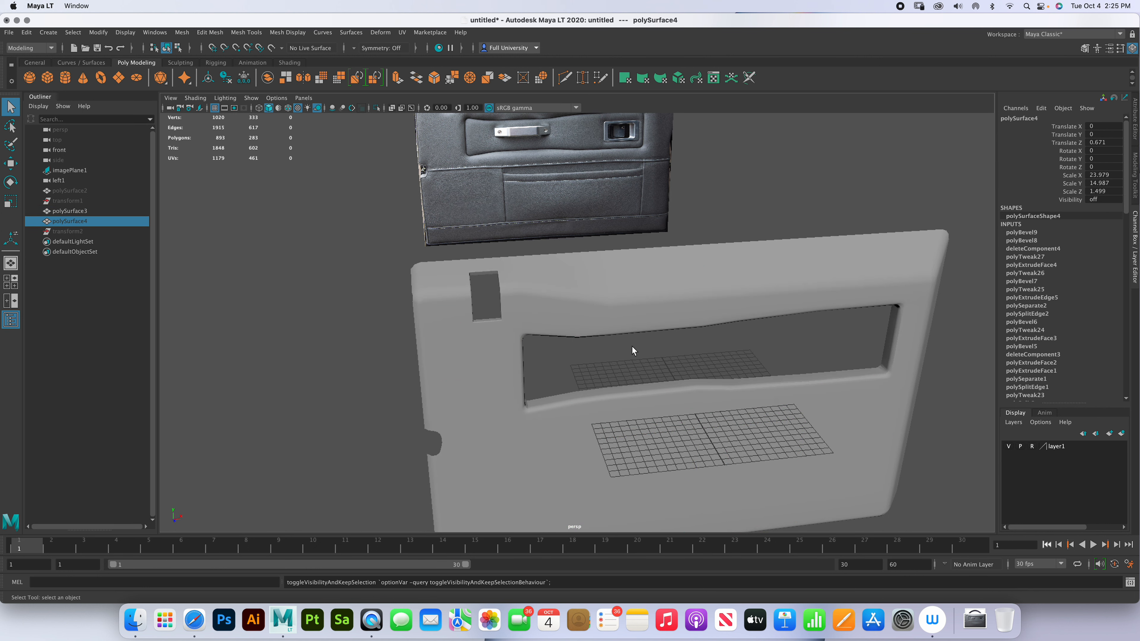
- In the front view, move the main panel's edge loop under the stitching and the loop just below it slightly down to match the photo
click(656, 426)
key(space)
key(space)
alt+middle_drag(430, 419, 631, 330)
alt+right_drag(630, 329, 493, 392)
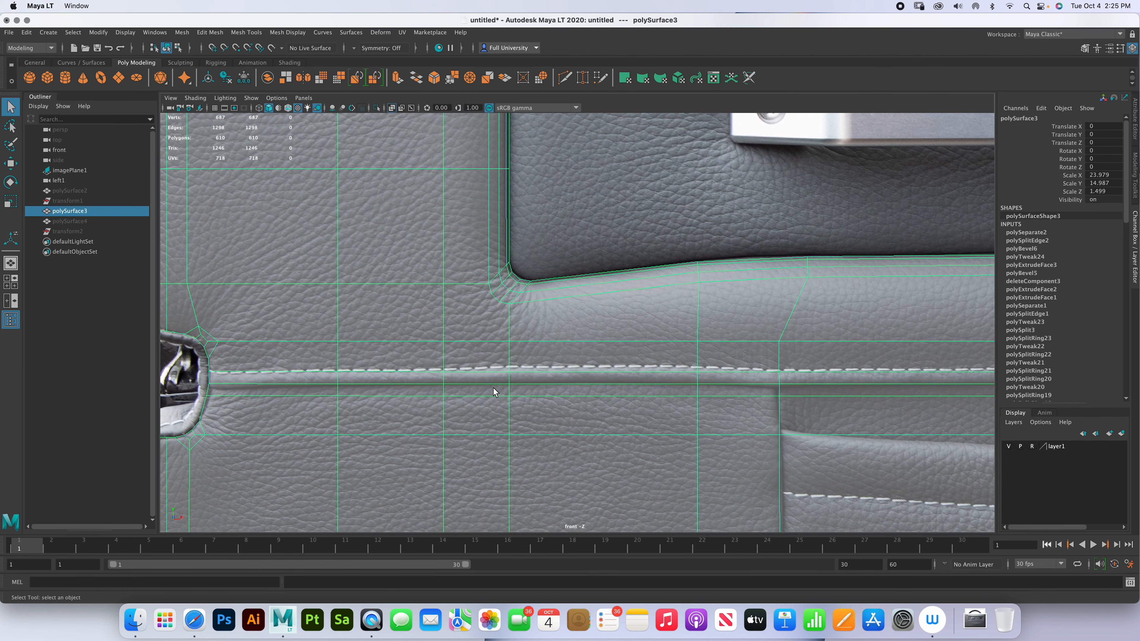
right_drag(242, 386, 242, 321)
double_click(260, 382)
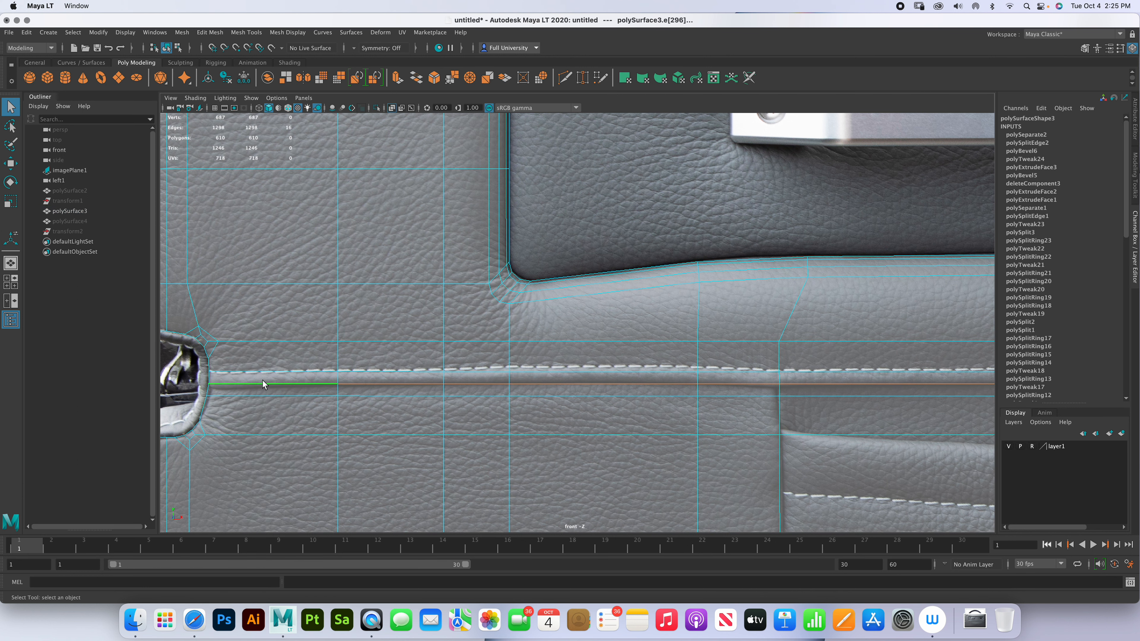
key(w)
alt+right_drag(866, 332, 845, 318)
alt+middle_drag(845, 318, 826, 313)
alt+right_drag(826, 316, 529, 359)
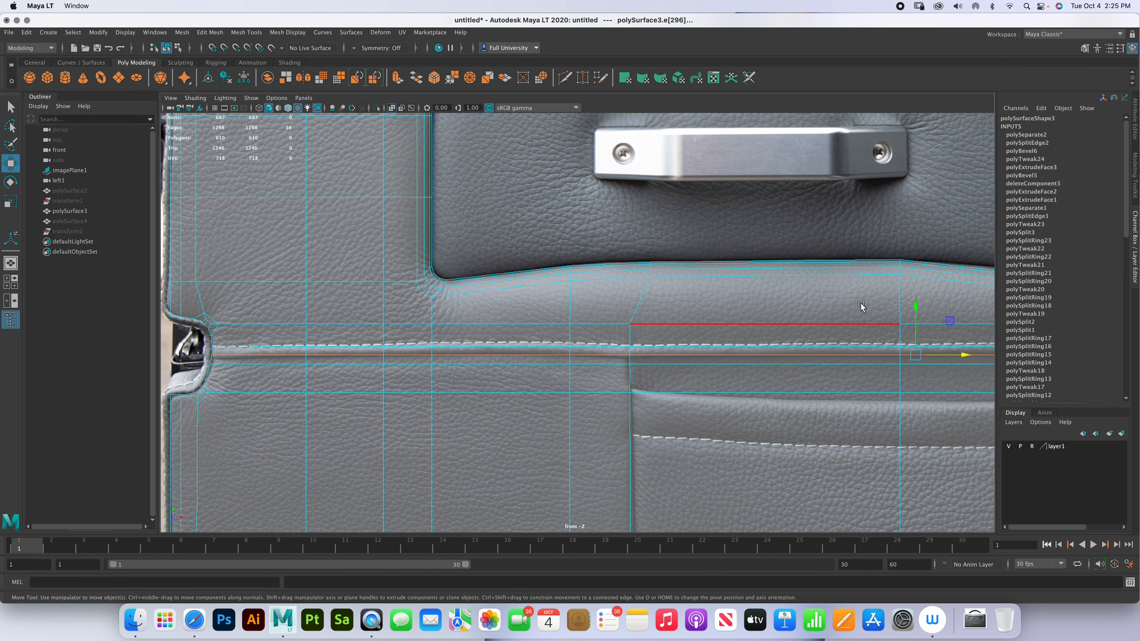
drag(916, 308, 916, 310)
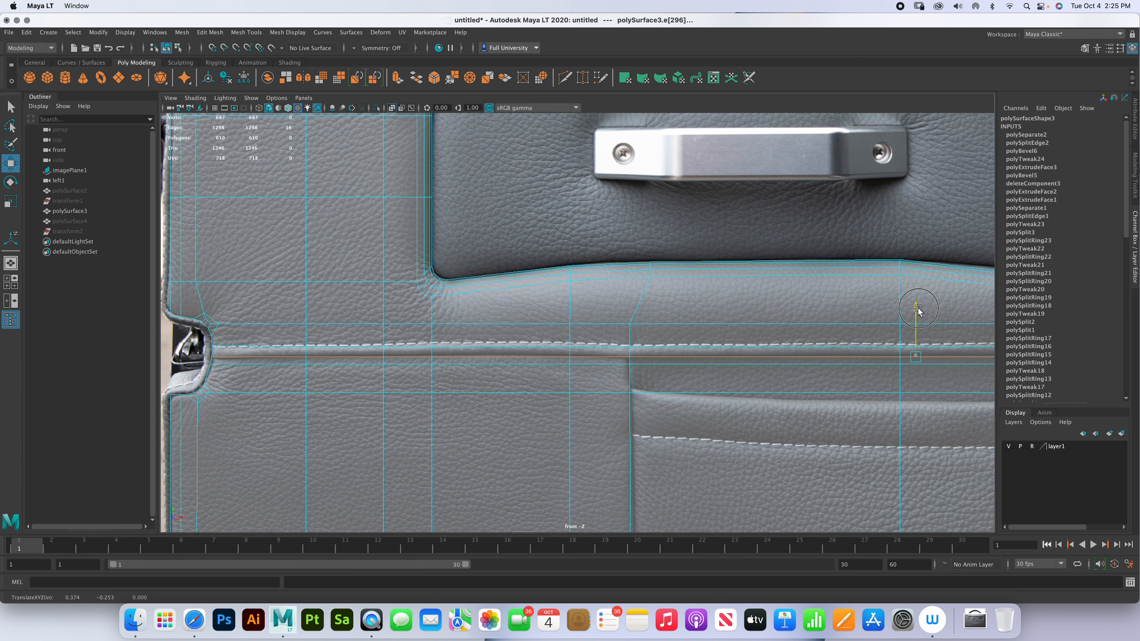
drag(918, 309, 918, 308)
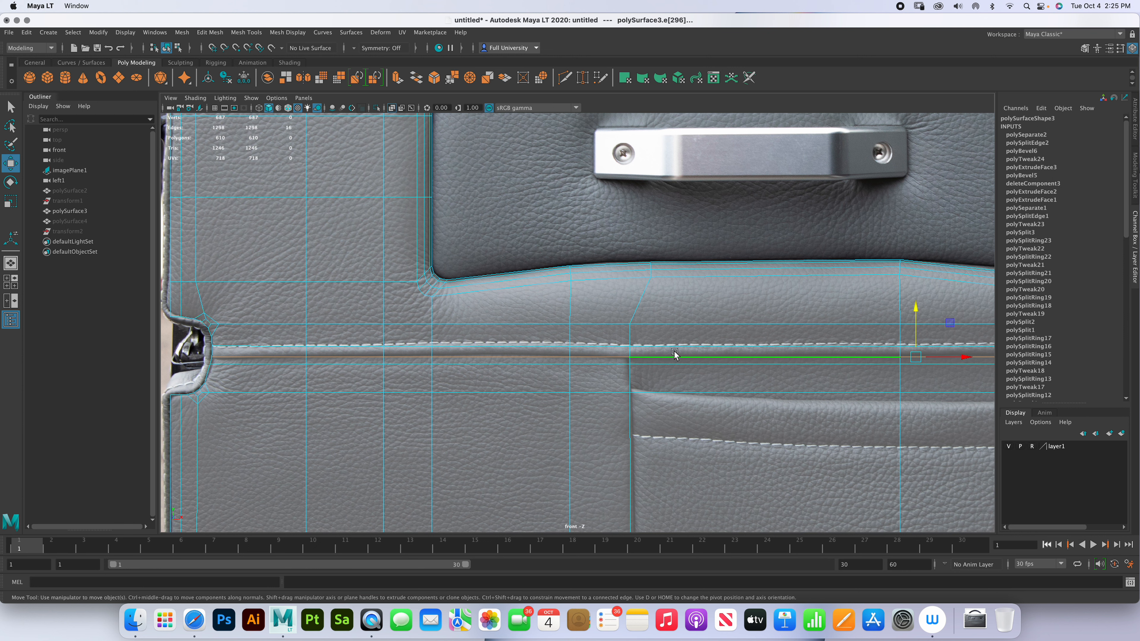
double_click(587, 369)
drag(916, 316, 917, 321)
- Detach the main door panel along the edge loop under the stitched seam and separate it into two meshes
mouse_move(837, 345)
alt+middle_down()
mouse_move(488, 361)
mouse_move(523, 334)
alt+middle_up()
mouse_move(736, 351)
alt+middle_down()
mouse_move(634, 358)
mouse_move(884, 334)
alt+middle_up()
alt+middle_drag(503, 377, 829, 362)
alt+middle_drag(436, 349, 696, 358)
alt+right_drag(517, 336, 584, 333)
alt+middle_drag(408, 319, 684, 294)
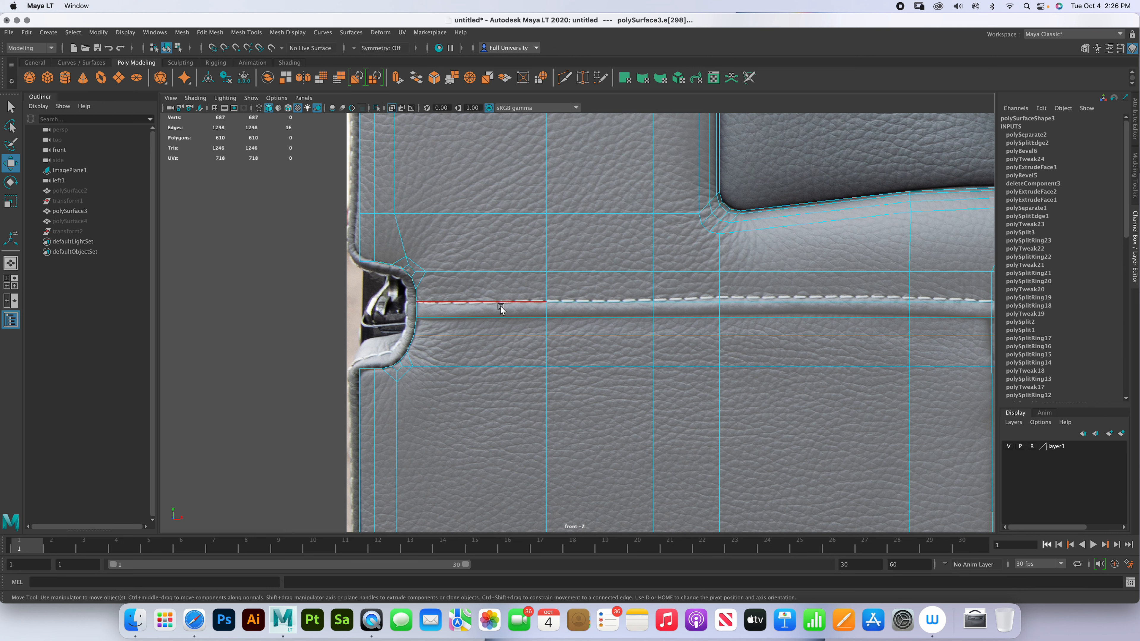
mouse_move(501, 309)
right_down()
mouse_move(501, 333)
mouse_move(500, 310)
right_up()
double_click(501, 317)
shift+right_drag(500, 316, 498, 472)
right_drag(505, 320, 496, 306)
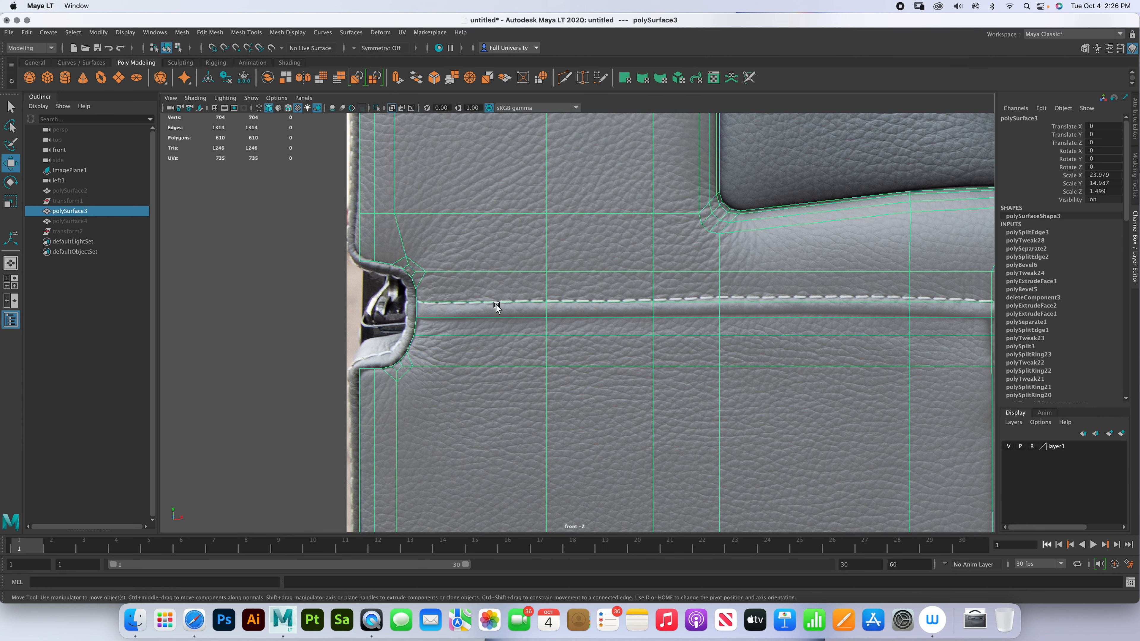
click(182, 34)
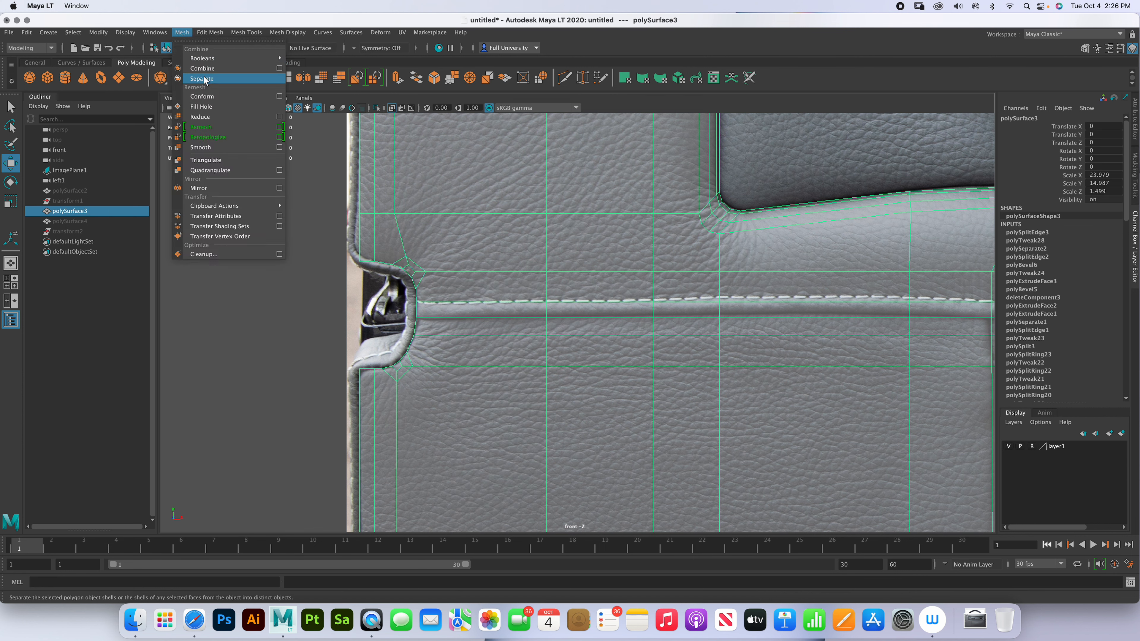
click(204, 79)
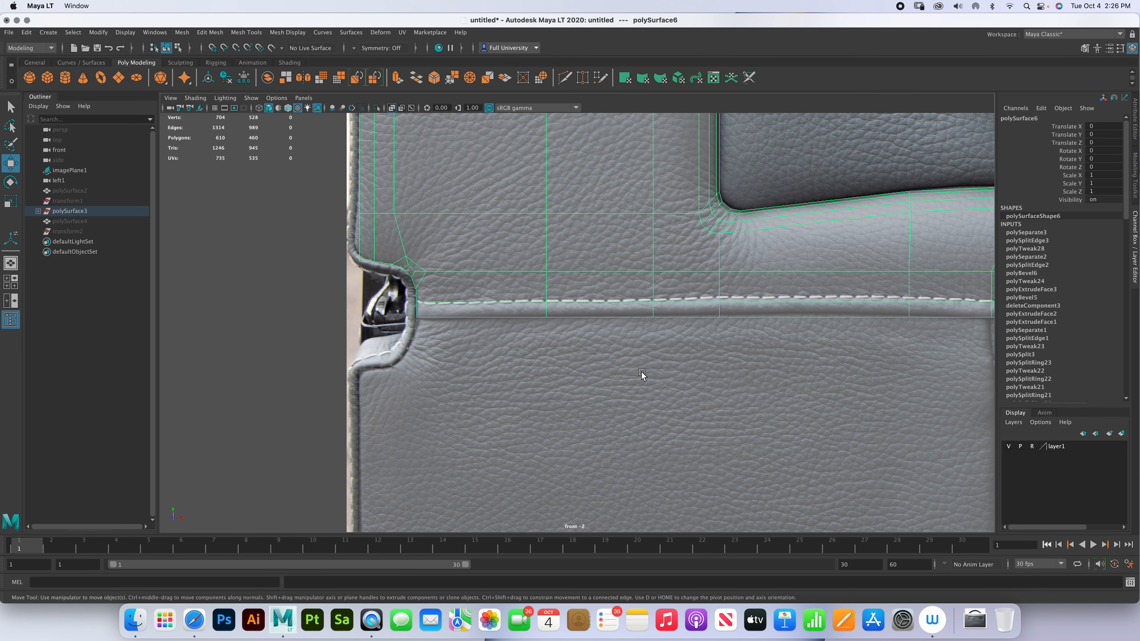
- Check the separation by hiding the lower door piece and restoring it
scroll(506, 326, down, 6)
scroll(764, 353, down, 3)
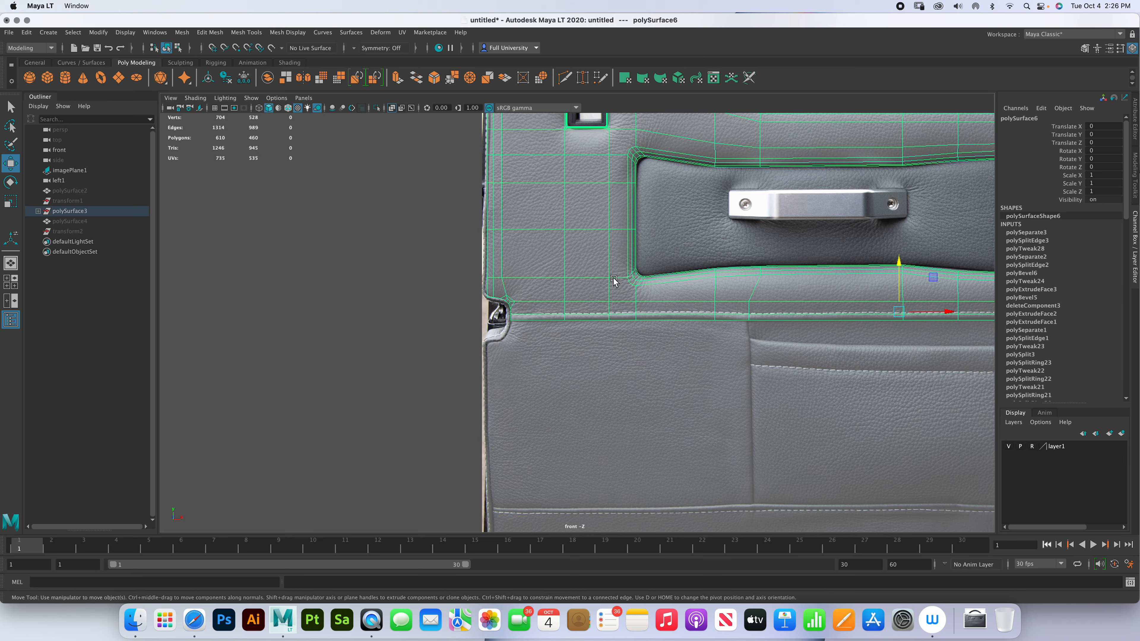
alt+middle_drag(764, 353, 597, 341)
click(614, 395)
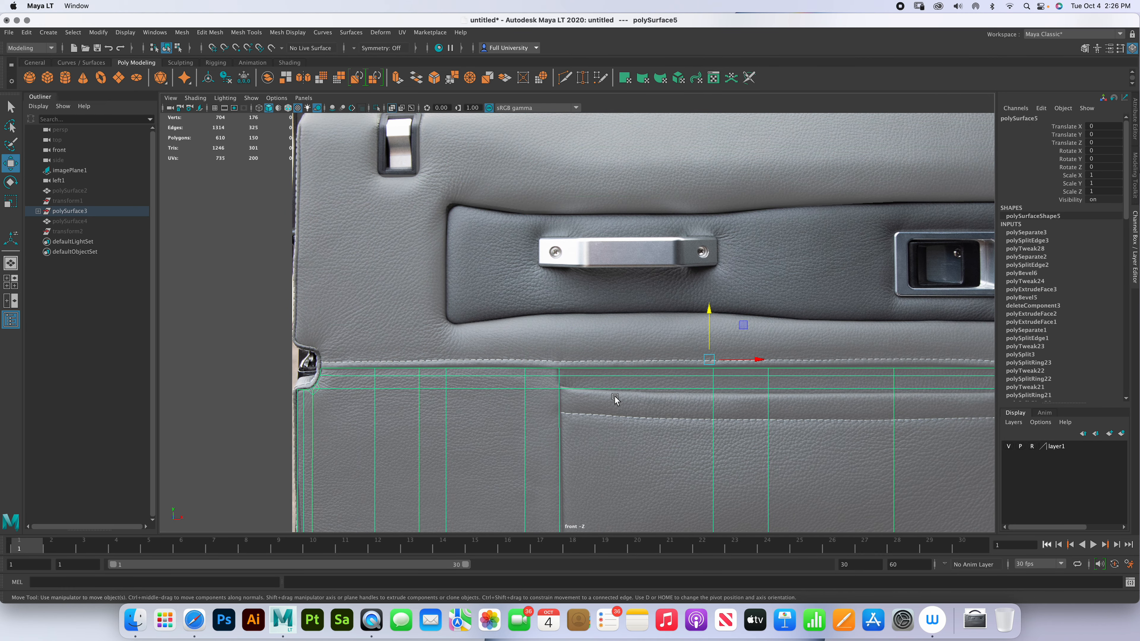
key(h)
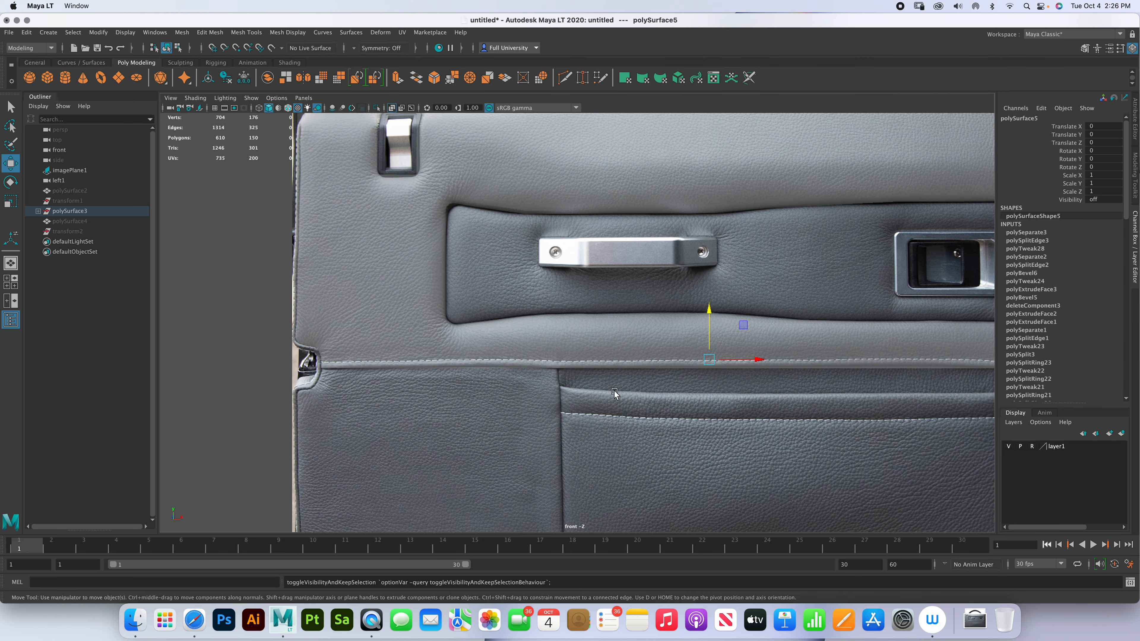
key(h)
- Select the full strip of faces along the bottom border of the upper door piece in the perspective view
key(space)
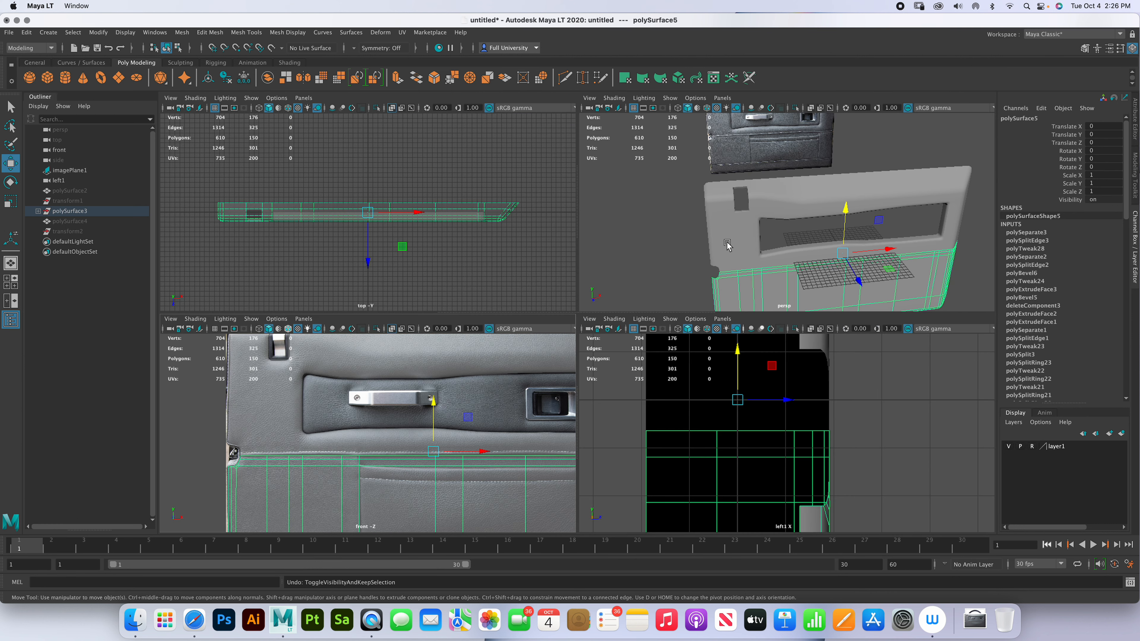
scroll(799, 267, up, 10)
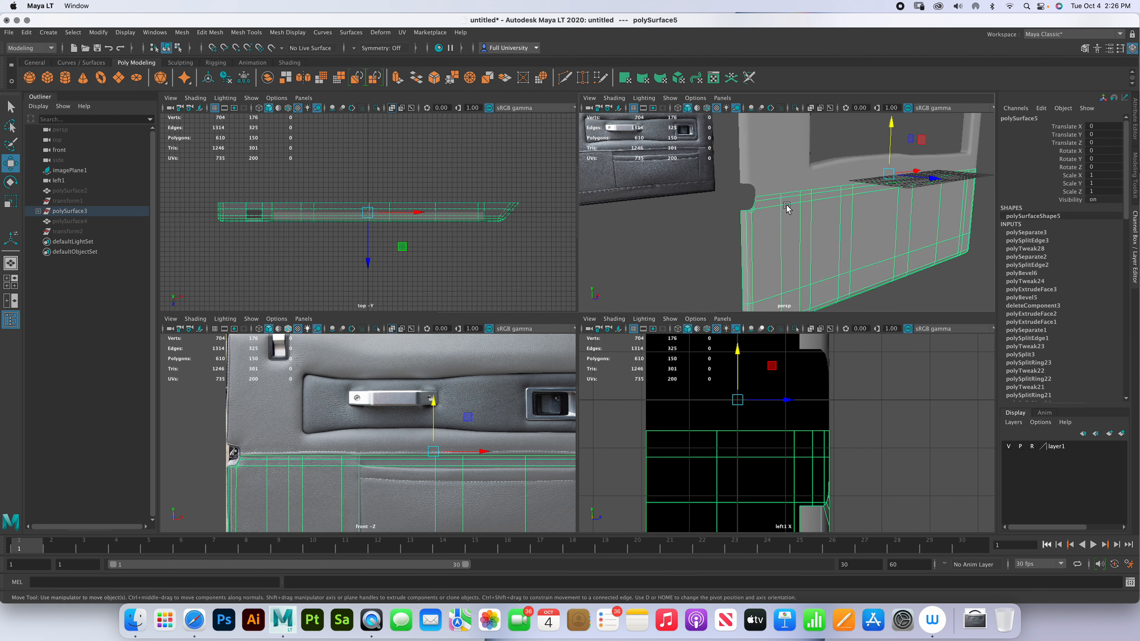
scroll(771, 270, up, 5)
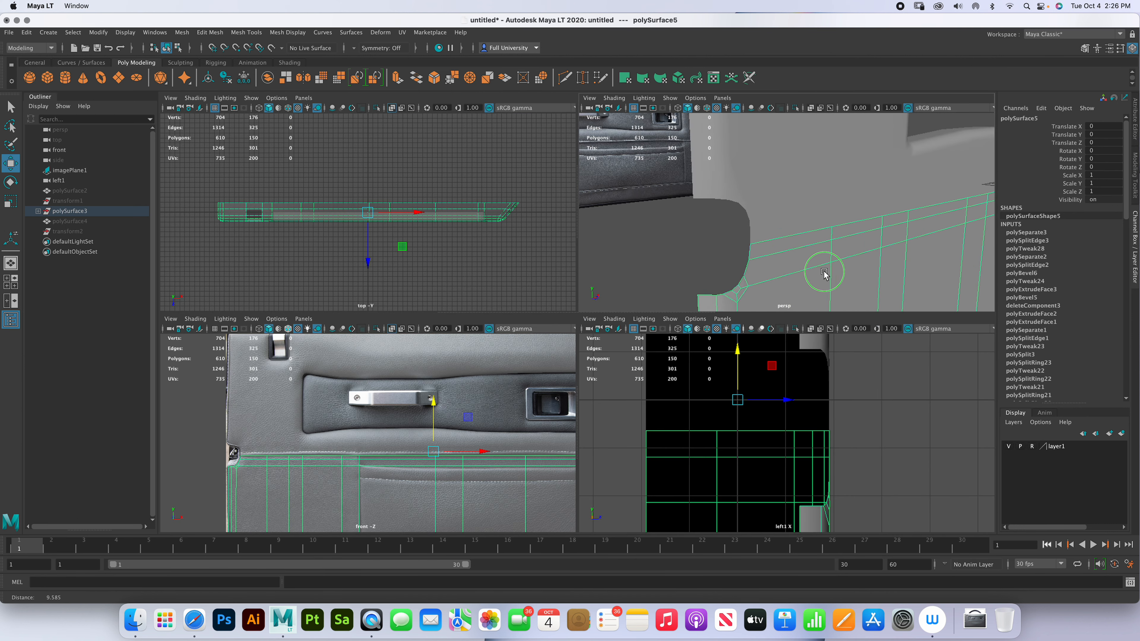
click(761, 237)
right_drag(764, 233, 764, 263)
click(792, 241)
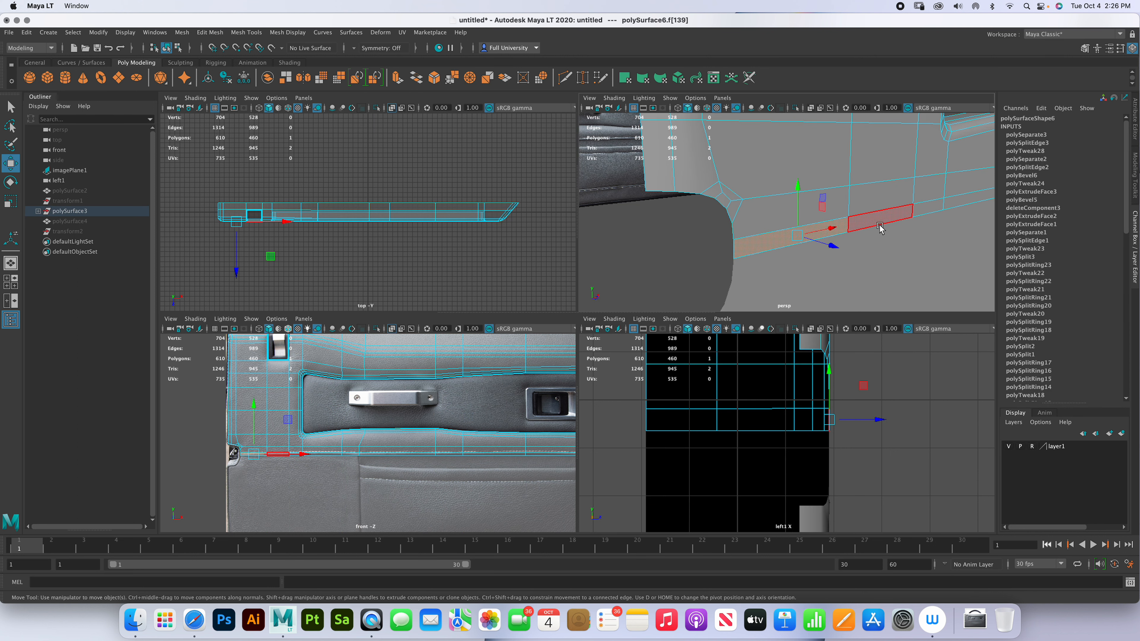
shift+double_click(881, 224)
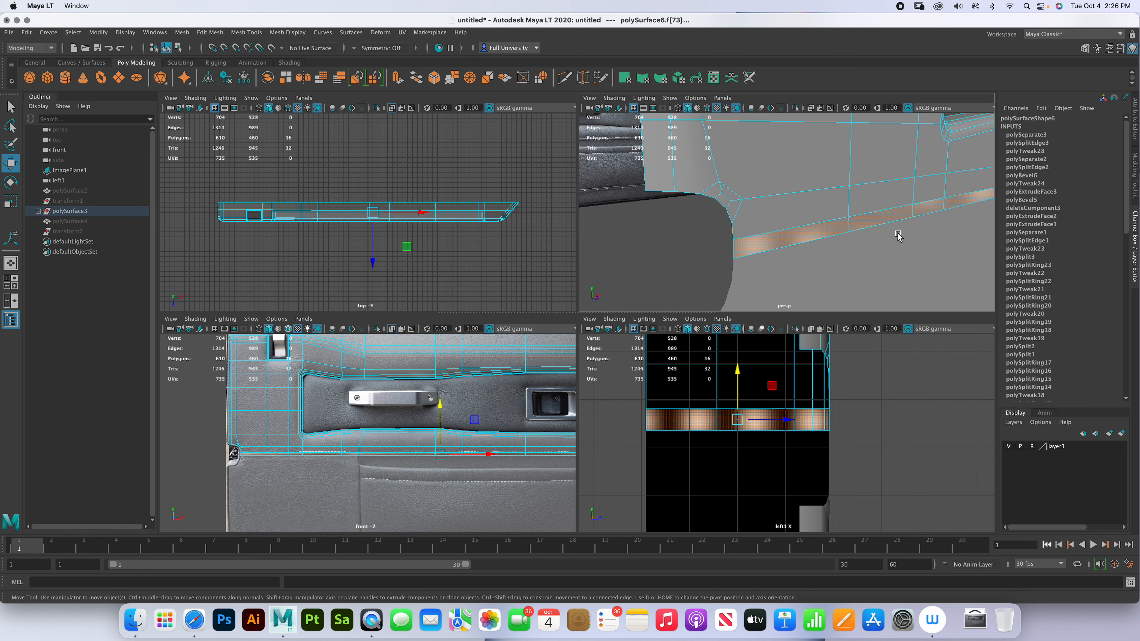
- Examine the selected face strip from several angles and compare it with the seam in the reference photo
alt+middle_drag(816, 234, 623, 297)
alt+right_drag(902, 197, 830, 181)
alt+drag(920, 213, 745, 234)
alt+middle_drag(745, 234, 851, 236)
alt+drag(852, 238, 791, 239)
alt+right_drag(791, 239, 720, 211)
alt+middle_drag(539, 425, 349, 415)
alt+middle_drag(483, 405, 477, 402)
alt+drag(846, 223, 783, 242)
alt+middle_drag(783, 243, 825, 238)
alt+drag(714, 246, 816, 245)
alt+right_drag(816, 244, 684, 180)
alt+drag(685, 179, 784, 206)
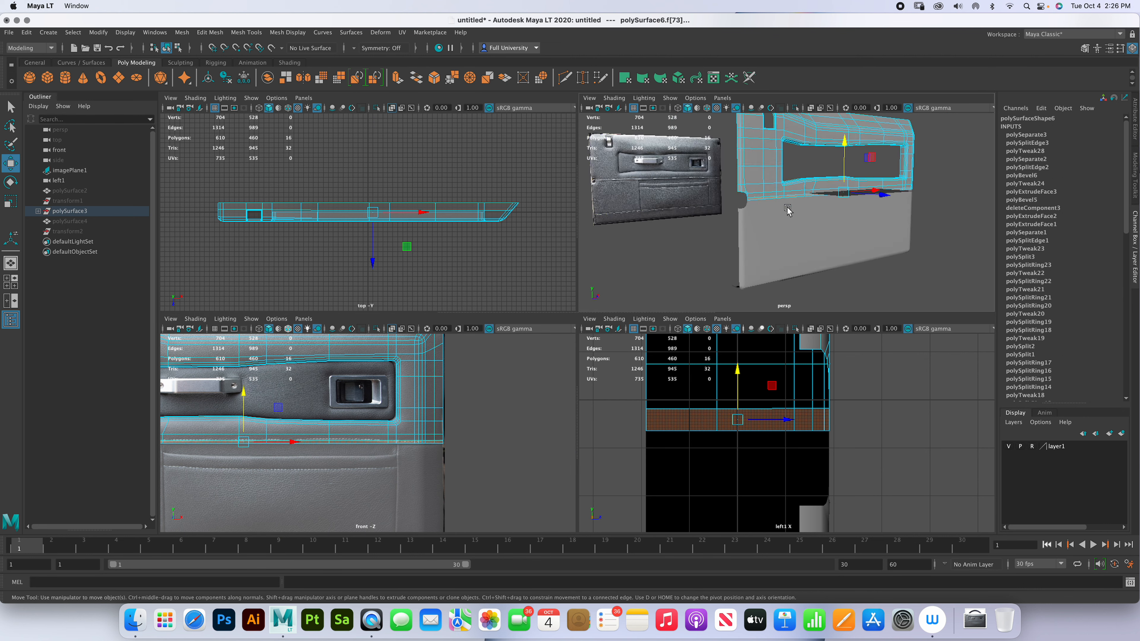
alt+right_drag(784, 206, 752, 229)
alt+drag(752, 232, 809, 257)
- Extrude the selected face strip, try a thickness and extra divisions, and undo both value changes
key(ctrl+e)
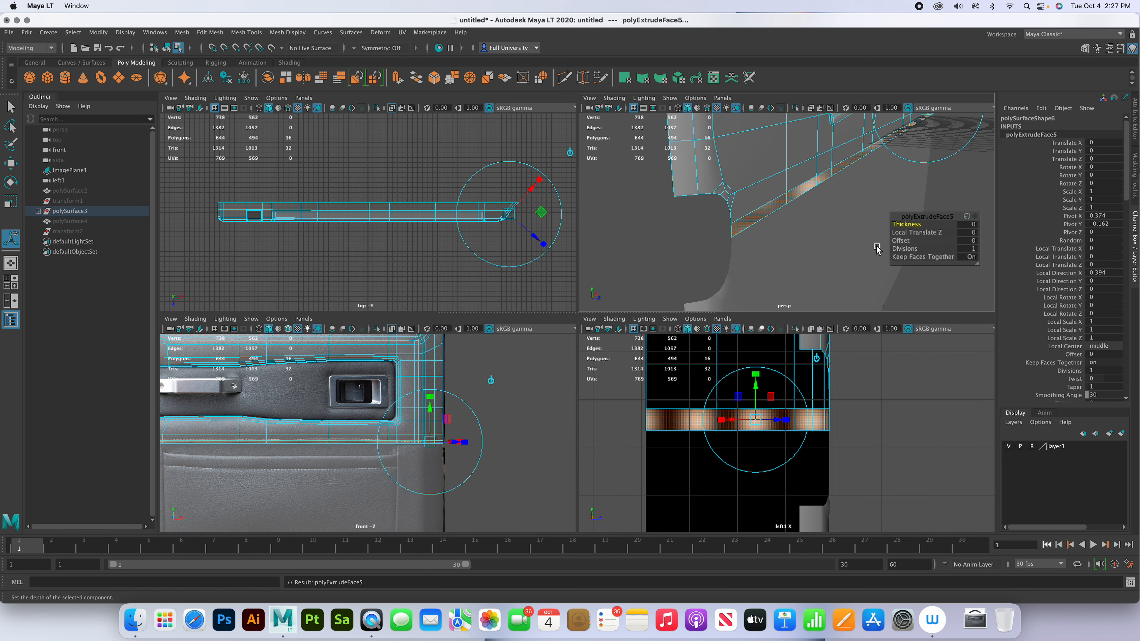
drag(905, 226, 981, 232)
drag(908, 249, 932, 251)
key(z)
key(z)
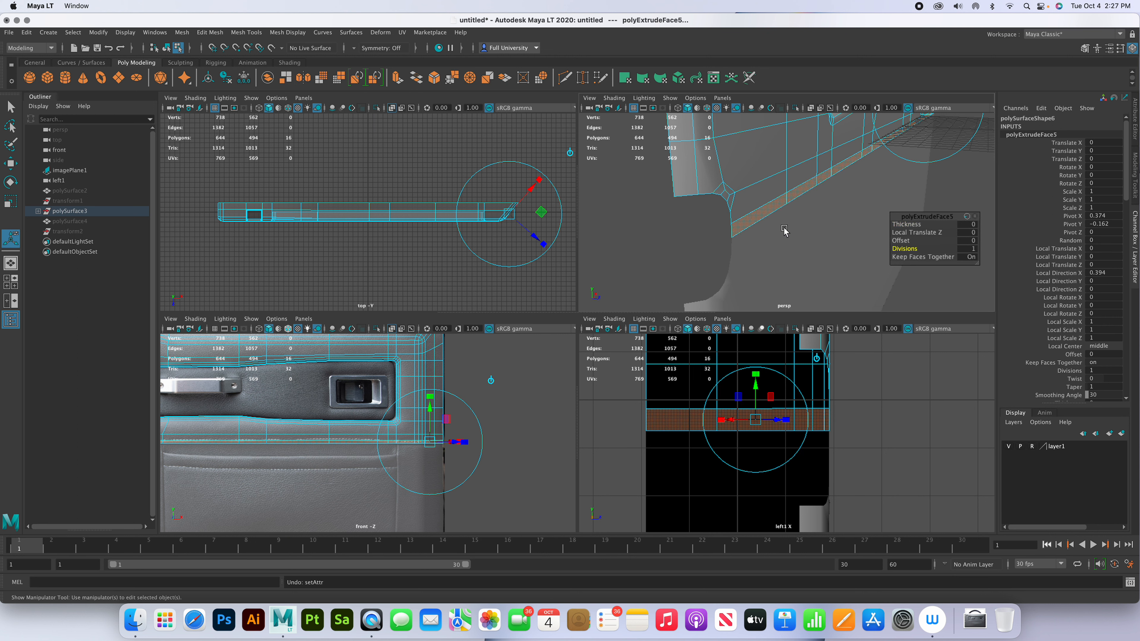
- Insert an edge loop lengthwise along the extruded strip at the bottom border of the upper door piece
right_drag(772, 224, 763, 188)
double_click(762, 217)
click(245, 32)
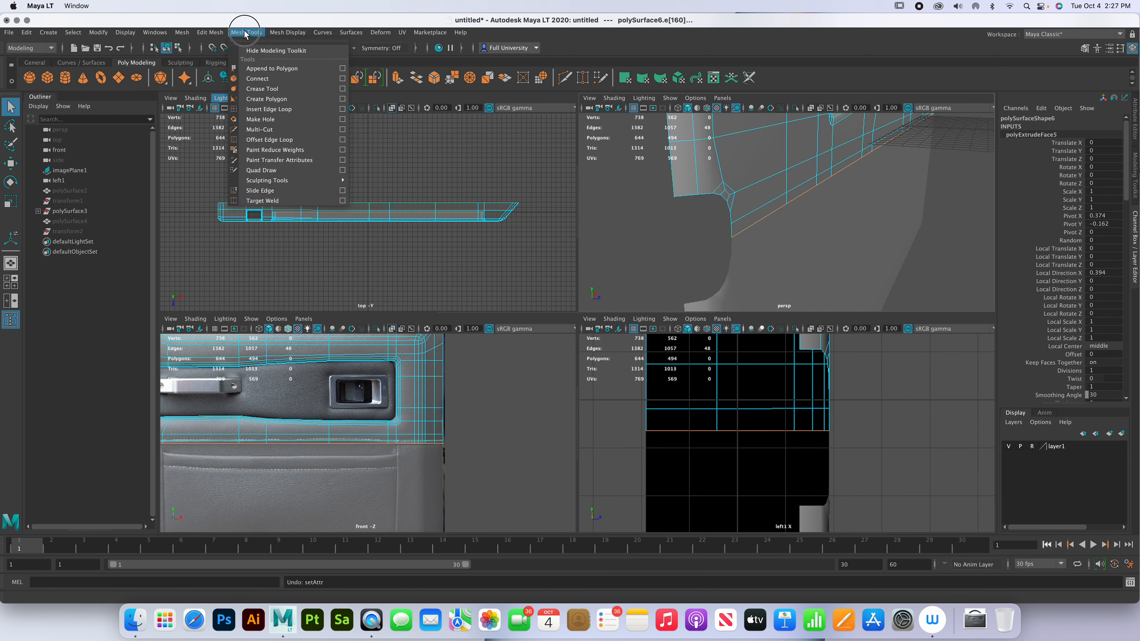
click(278, 111)
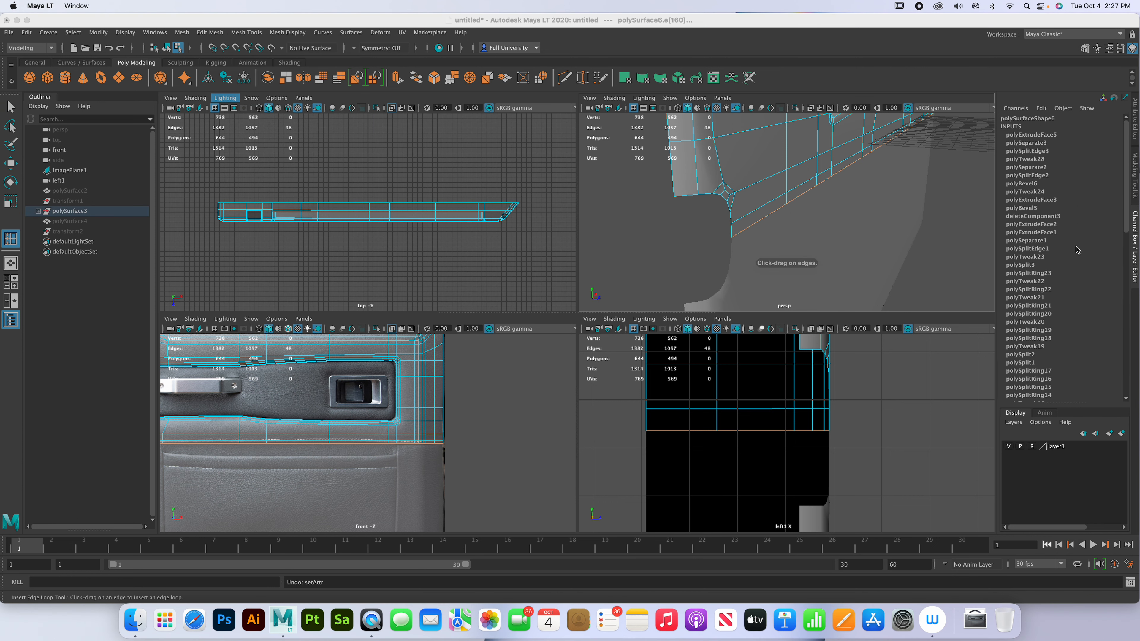
click(788, 201)
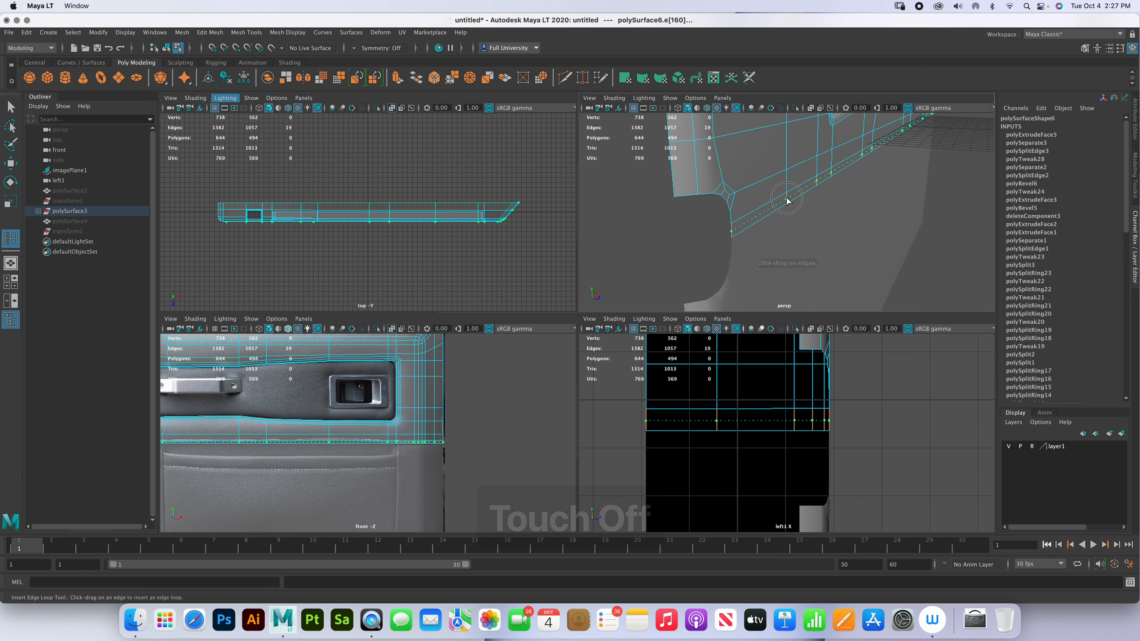
click(786, 200)
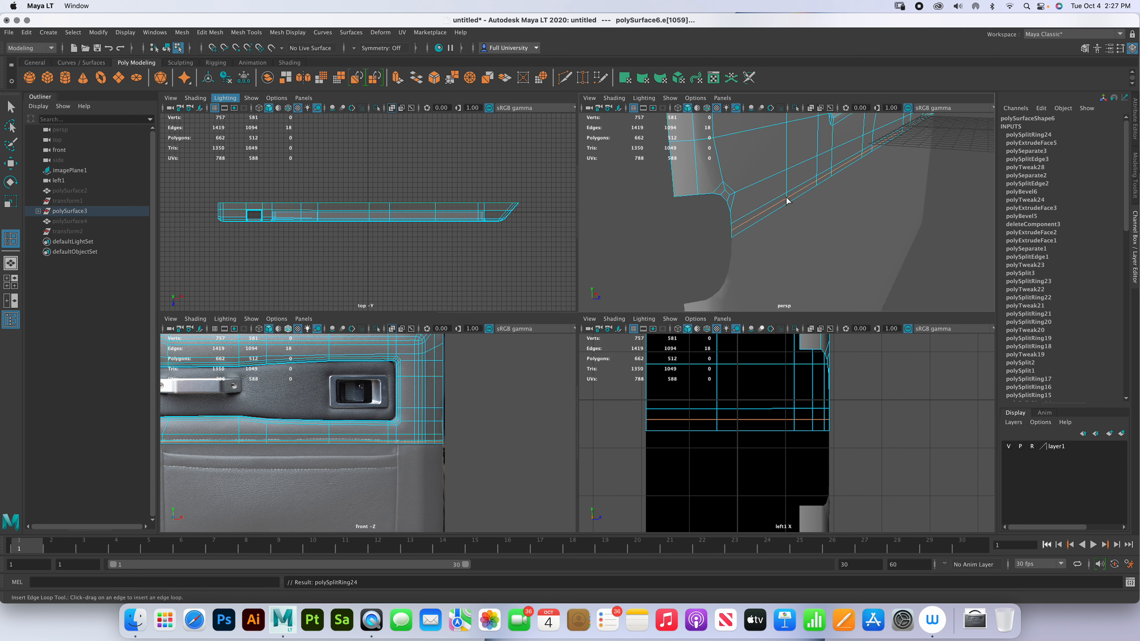
- Pull the new edge loop outward into a ridge and bevel it with 2 segments and a fraction of 0.542
key(w)
drag(936, 132, 938, 135)
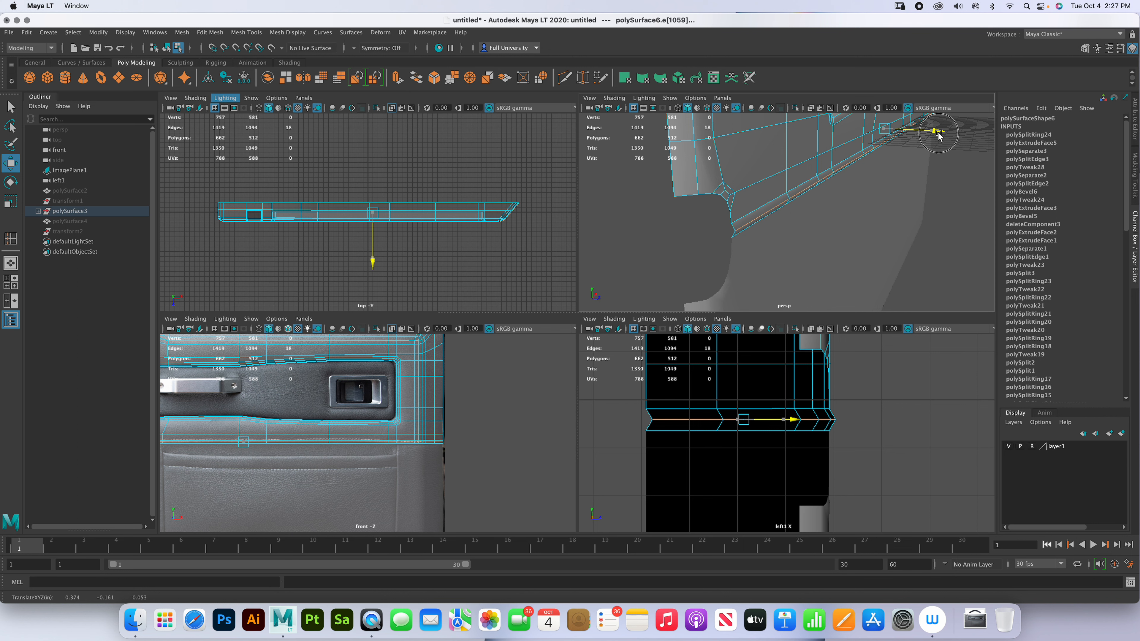
shift+right_drag(746, 226, 794, 225)
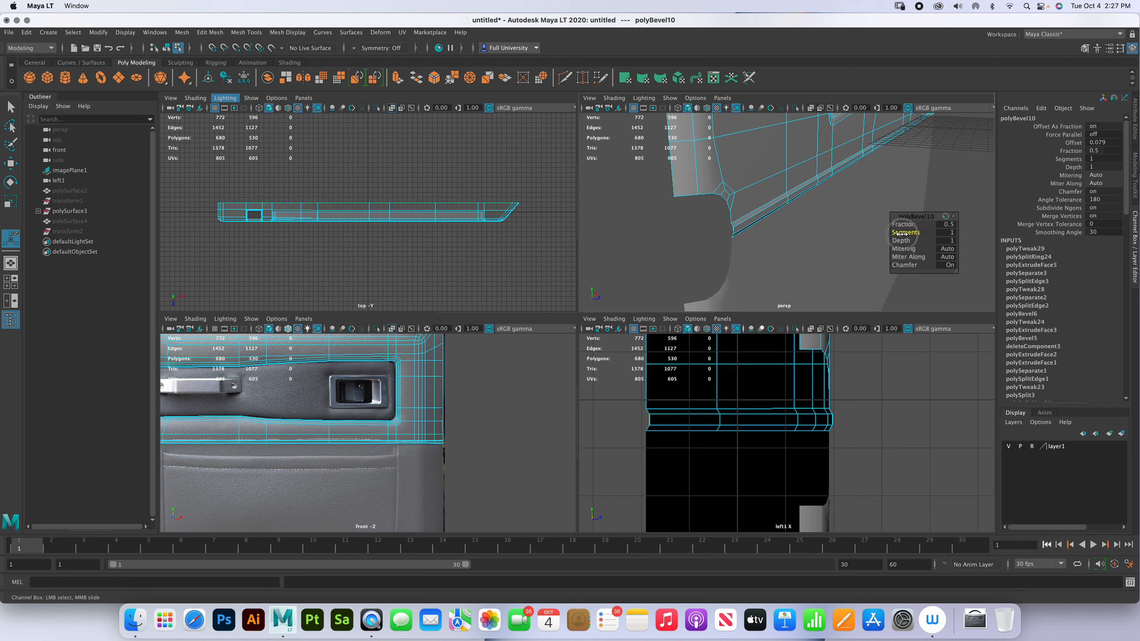
drag(906, 231, 920, 225)
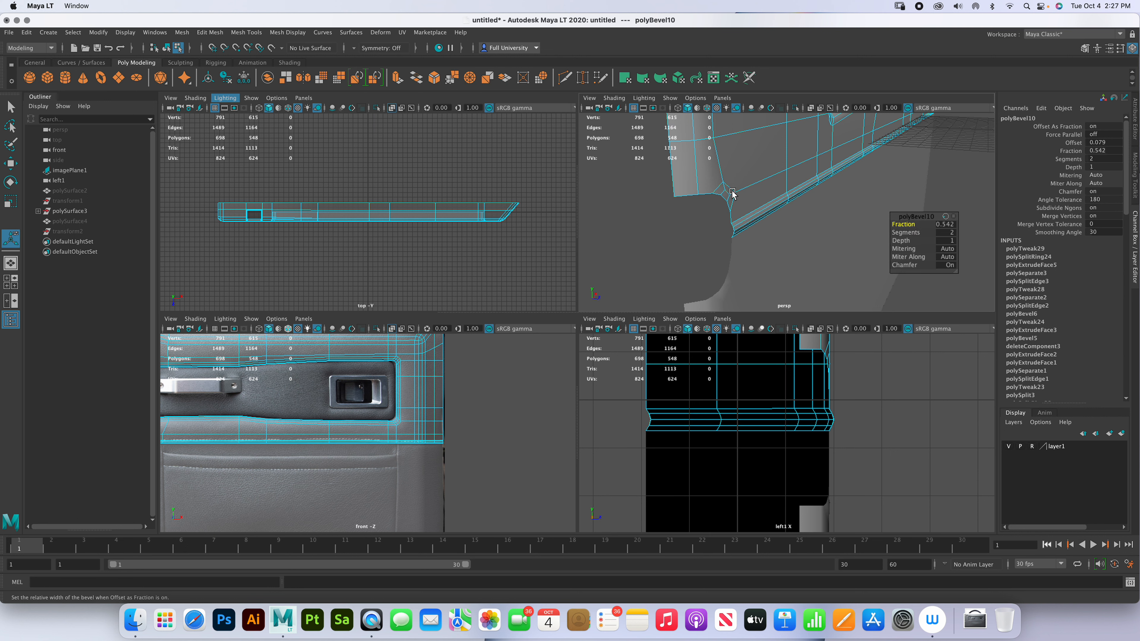
right_drag(757, 210, 803, 193)
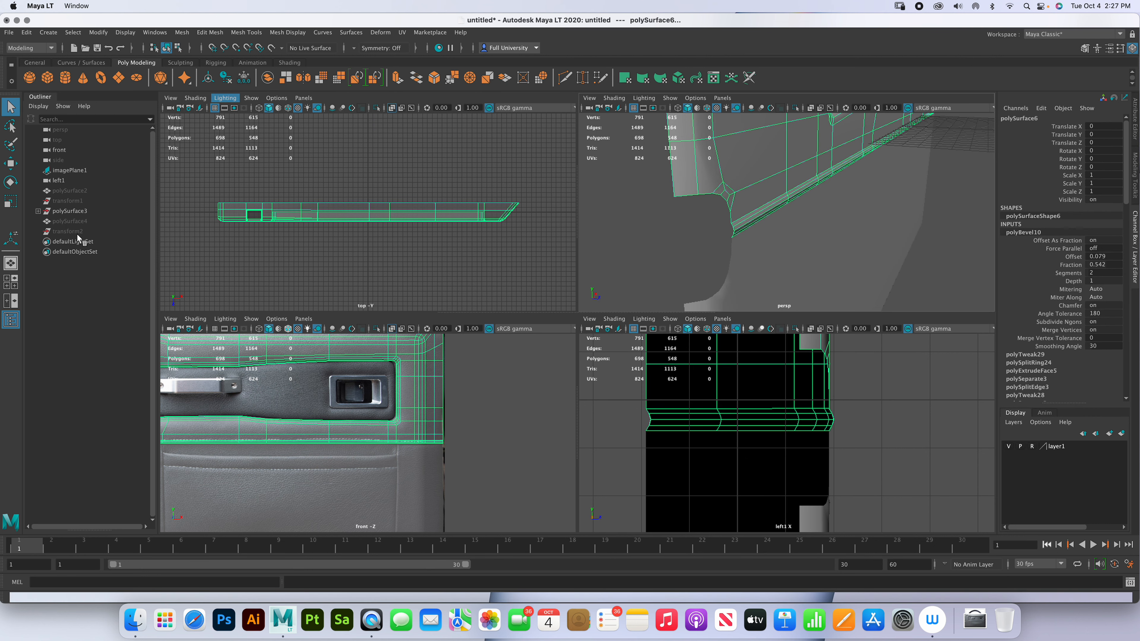
- Unhide polySurface4 and polySurface2, and examine the end of the ridge up close against the notched side piece
click(76, 224)
key(h)
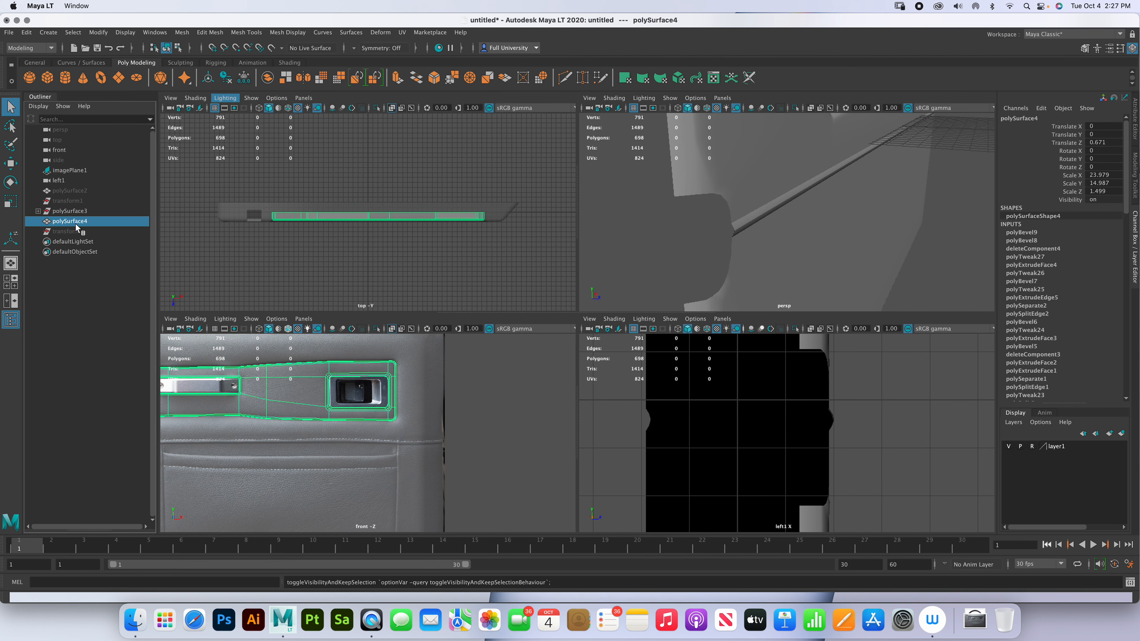
click(38, 211)
click(69, 210)
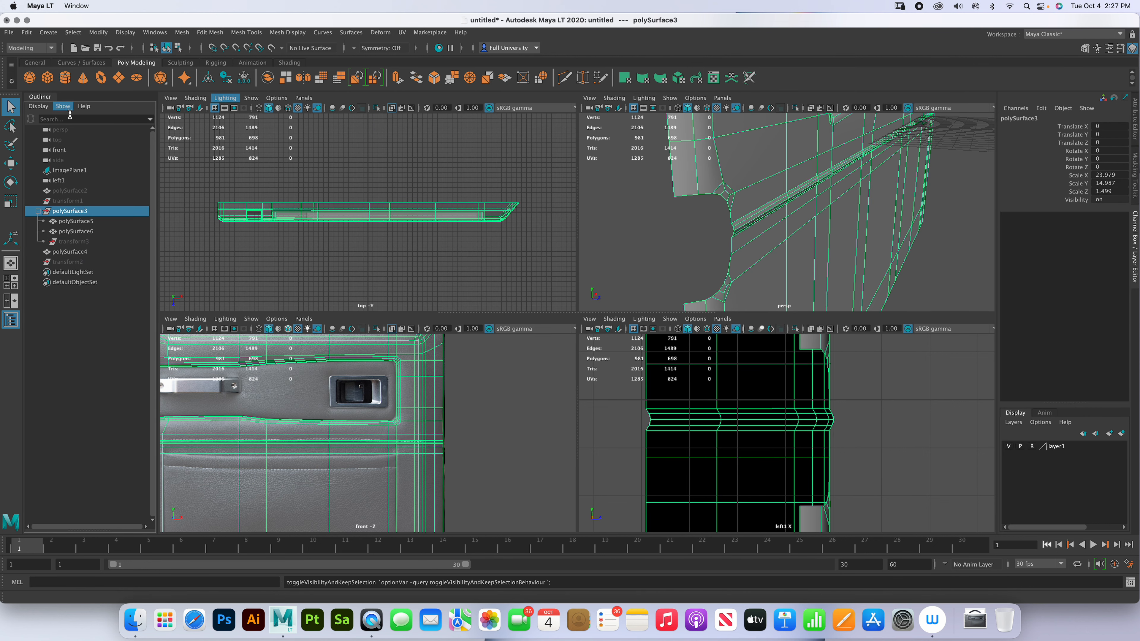
click(87, 192)
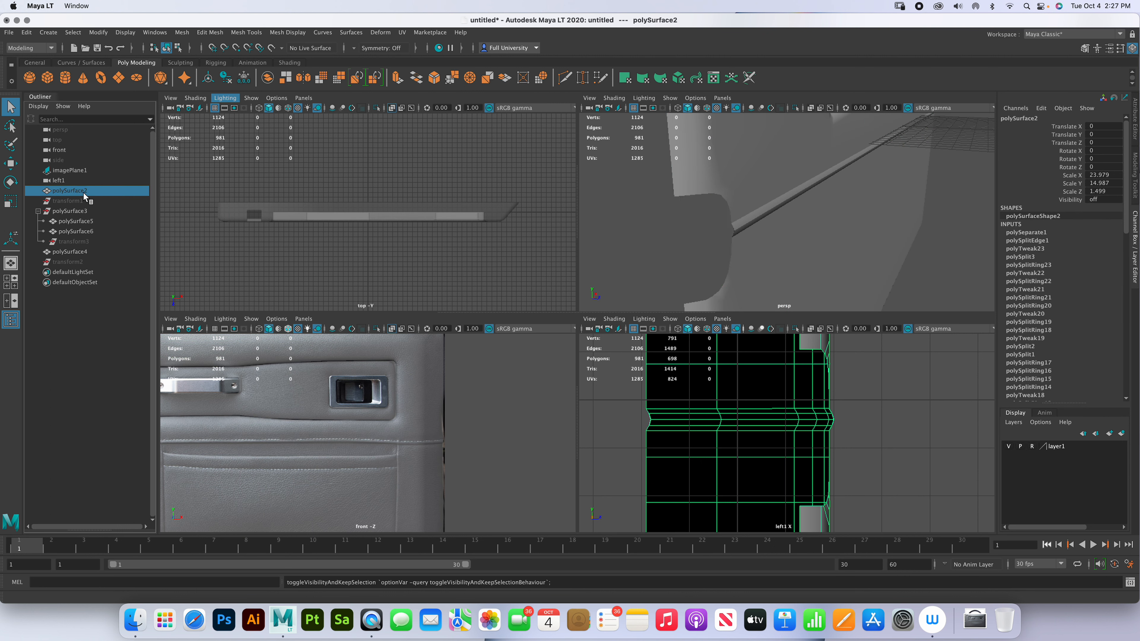
key(h)
click(951, 257)
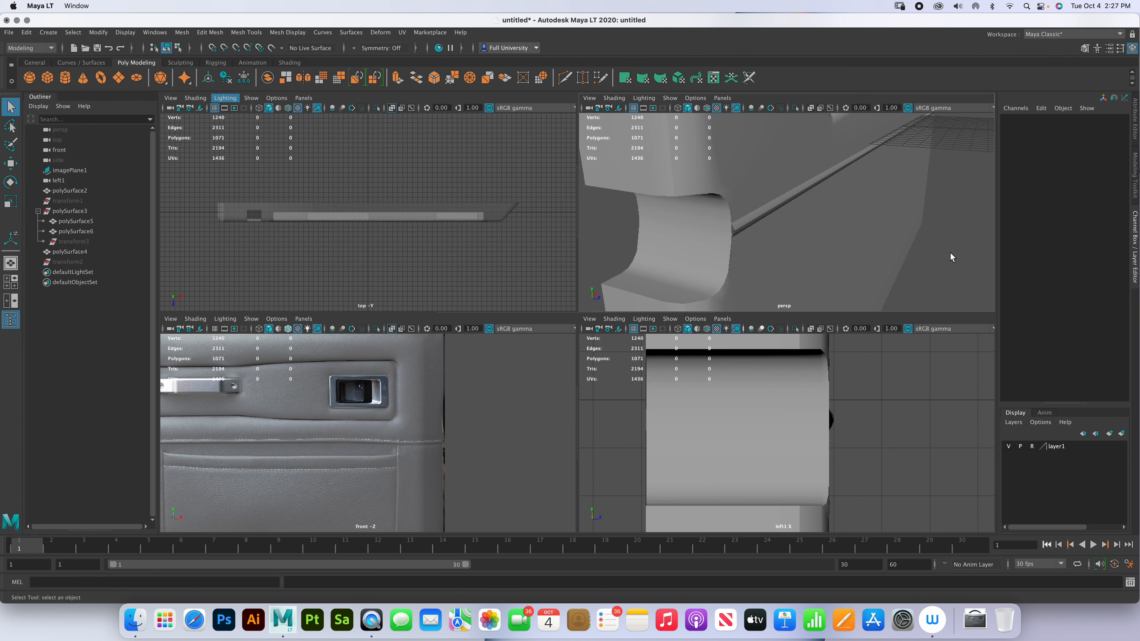
scroll(725, 246, up, 5)
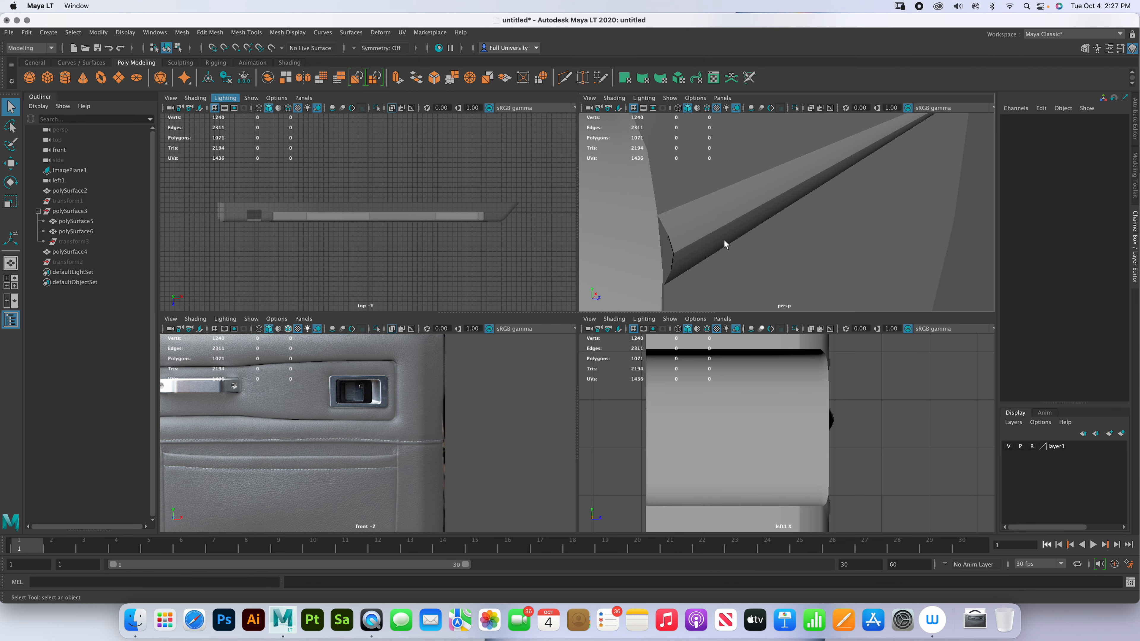
click(720, 244)
alt+drag(712, 243, 793, 231)
scroll(789, 231, up, 8)
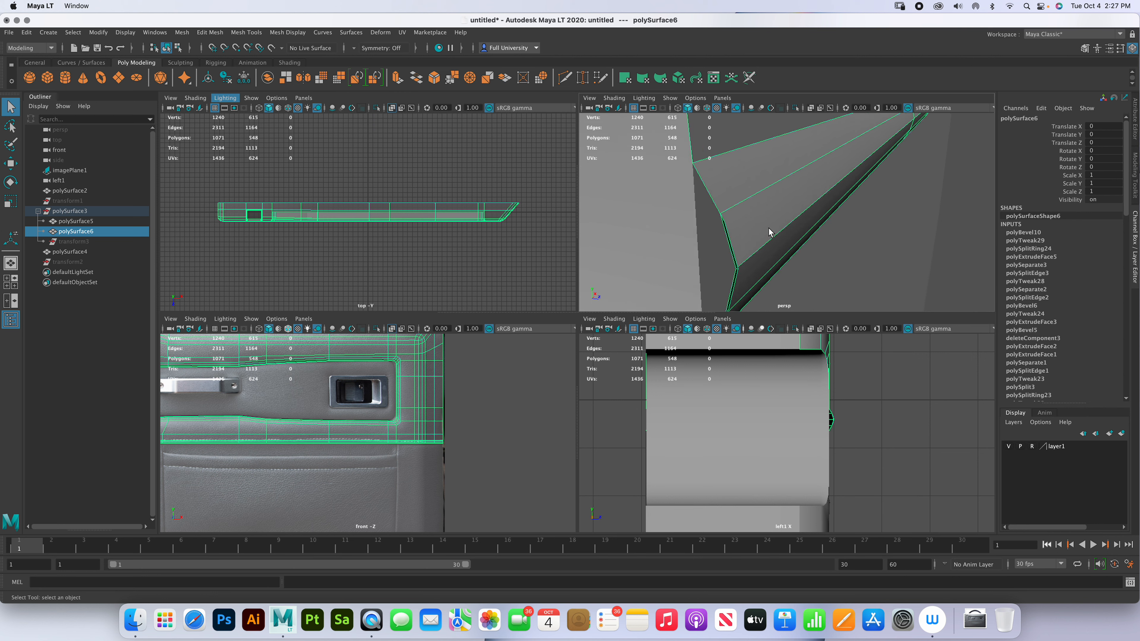
- Undo the unhiding, bevel, ridge, edge loop and face extrusion on the bottom strip of the upper door piece
key(z)
key(z)
key(z)
key(z)
key(z)
key(z)
key(z)
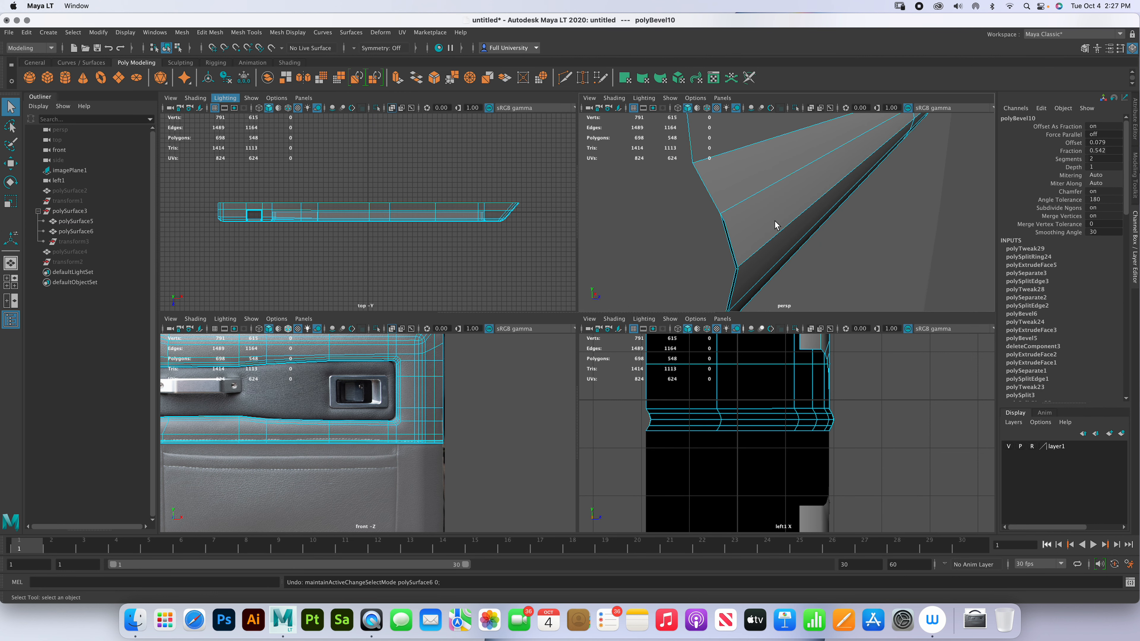
key(z)
key(z)
key(z)
key(z)
key(z)
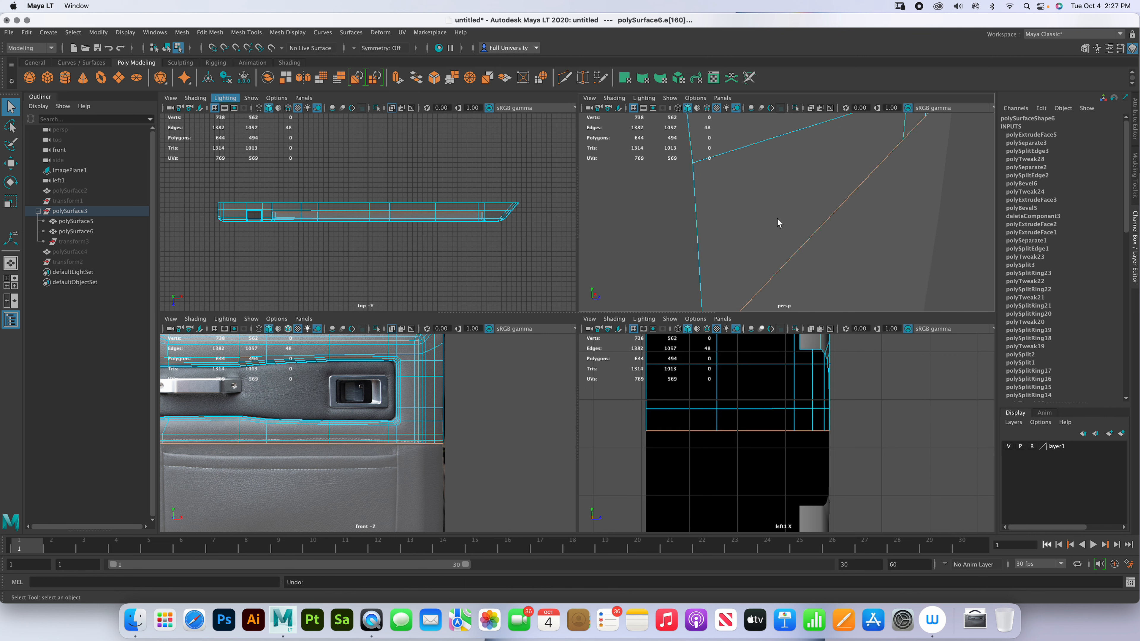
key(z)
key(z)
key(z)
key(z)
key(z)
key(z)
key(z)
key(z)
- Clear the face selection and insert an edge loop along the middle of the unextruded bottom strip of the upper door piece
right_drag(779, 220, 644, 221)
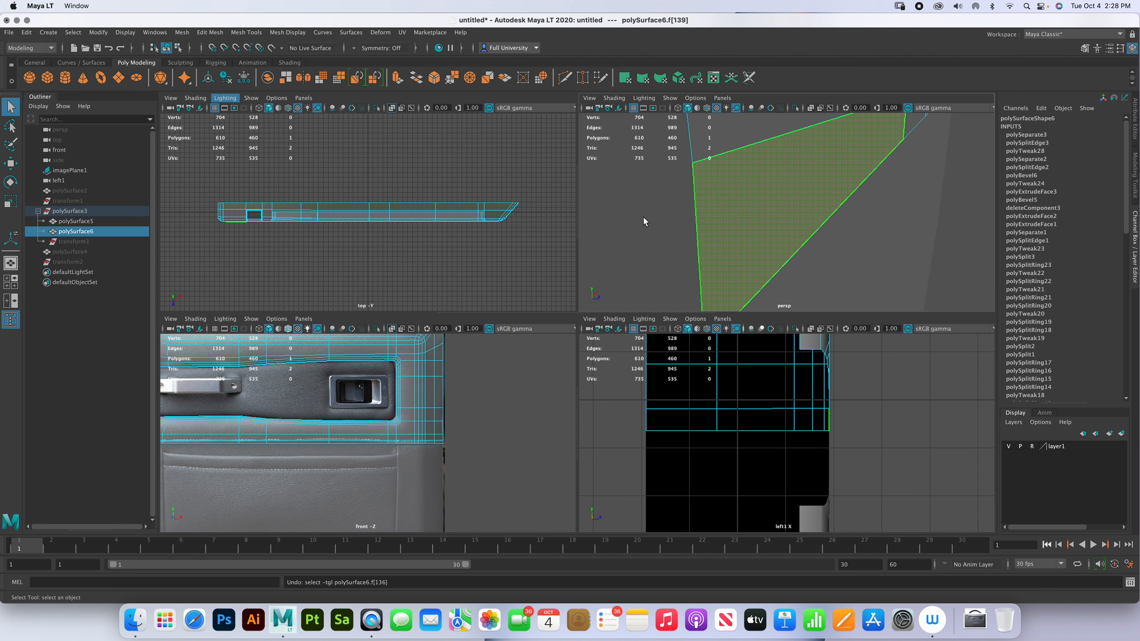
click(644, 222)
click(246, 32)
click(288, 140)
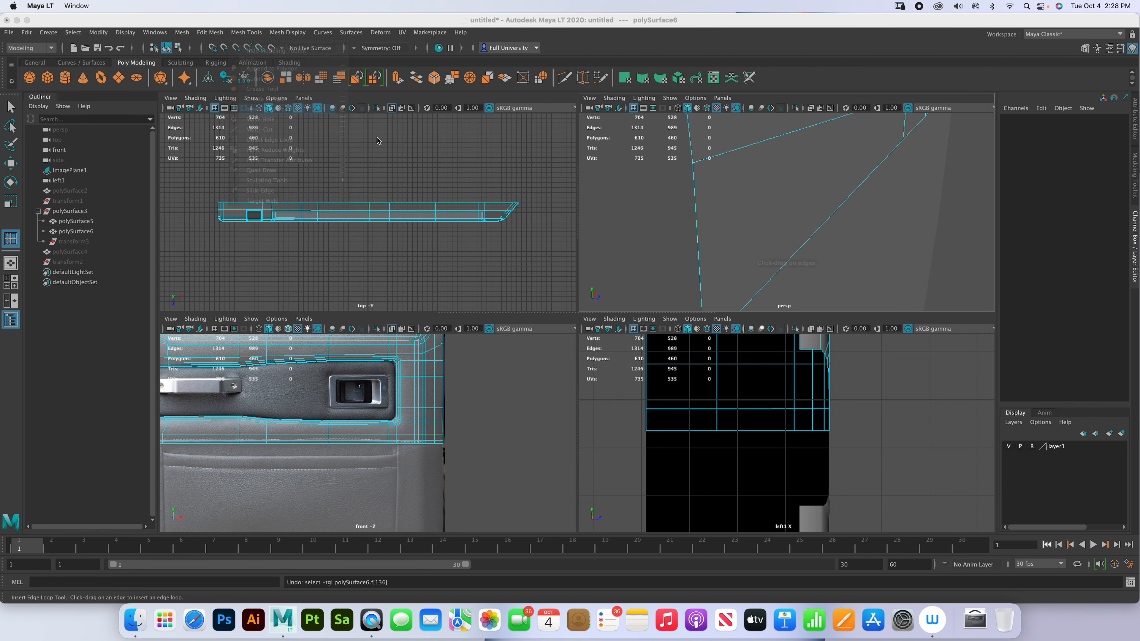
drag(697, 249, 700, 256)
- Move the inserted edge loop outward from the door surface to form a pointed ridge along the bottom border
alt+right_drag(745, 252, 677, 232)
alt+drag(677, 232, 741, 220)
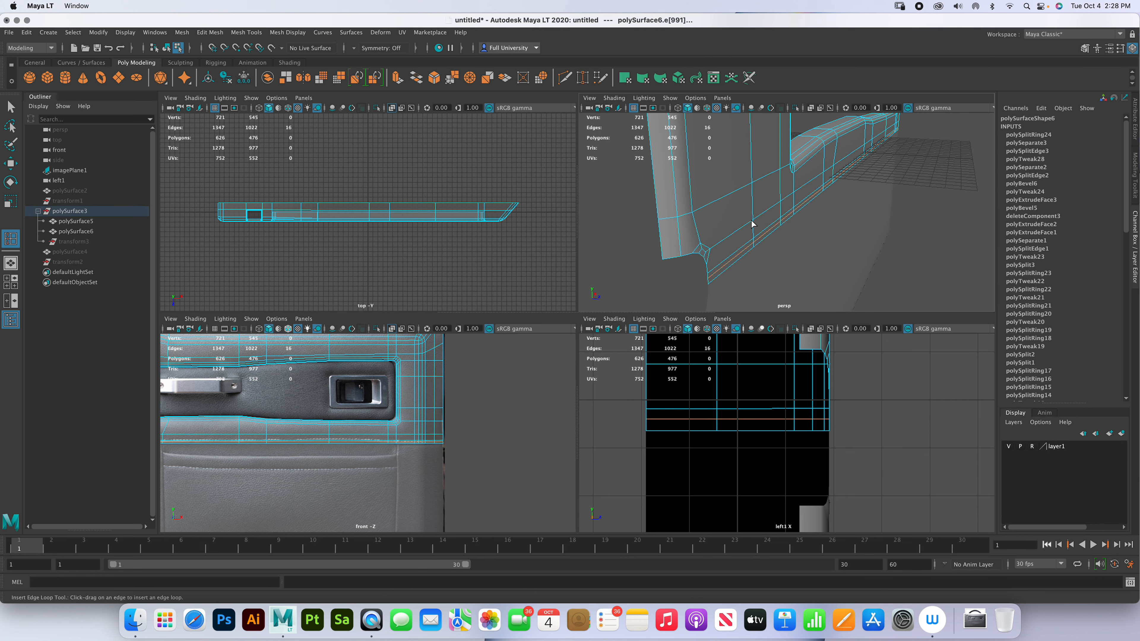
key(w)
drag(896, 156, 903, 157)
alt+right_drag(772, 238, 811, 272)
alt+middle_drag(811, 272, 871, 189)
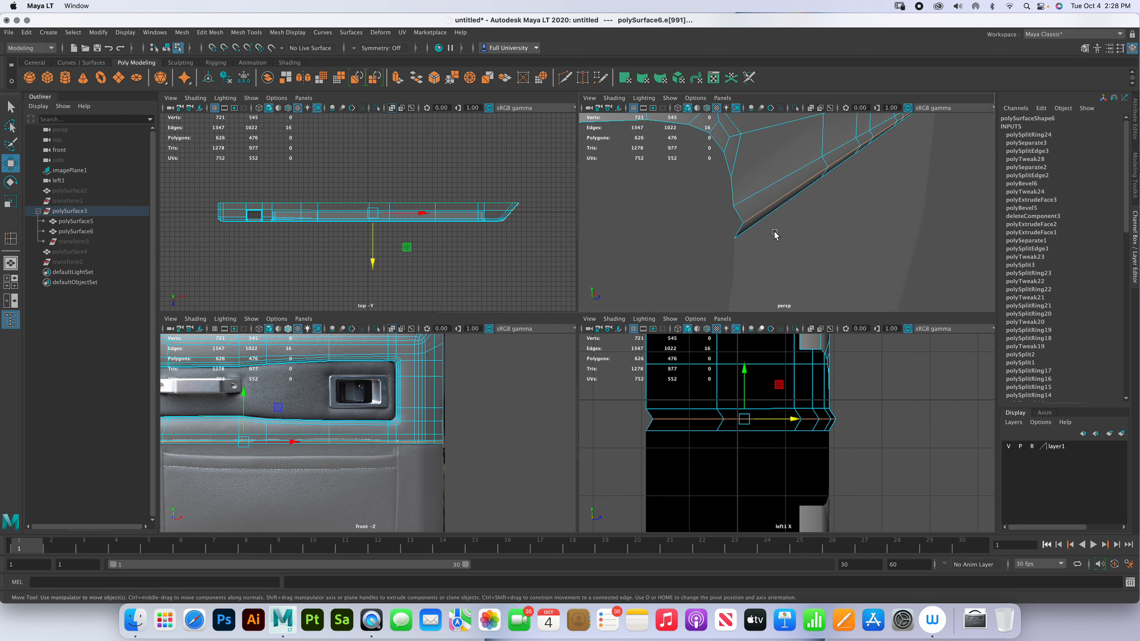
- Bevel the ridge loop with 2 segments and a fraction of 0.63, and also bevel the edge loop along the ridge's upper border
shift+right_drag(760, 214, 796, 203)
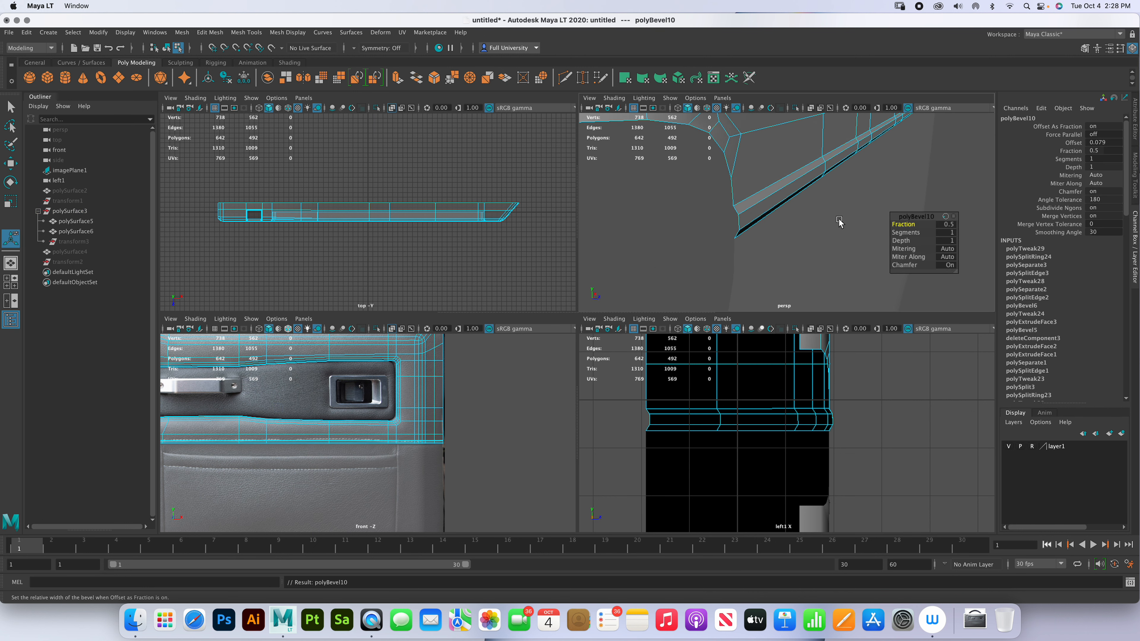
drag(906, 232, 920, 224)
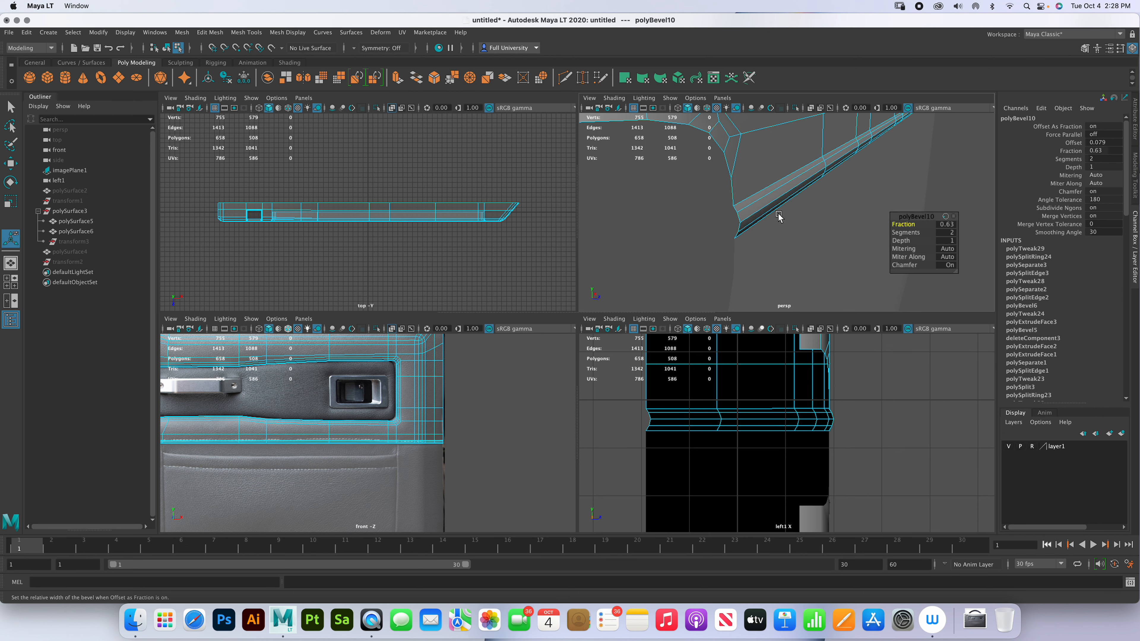
double_click(748, 192)
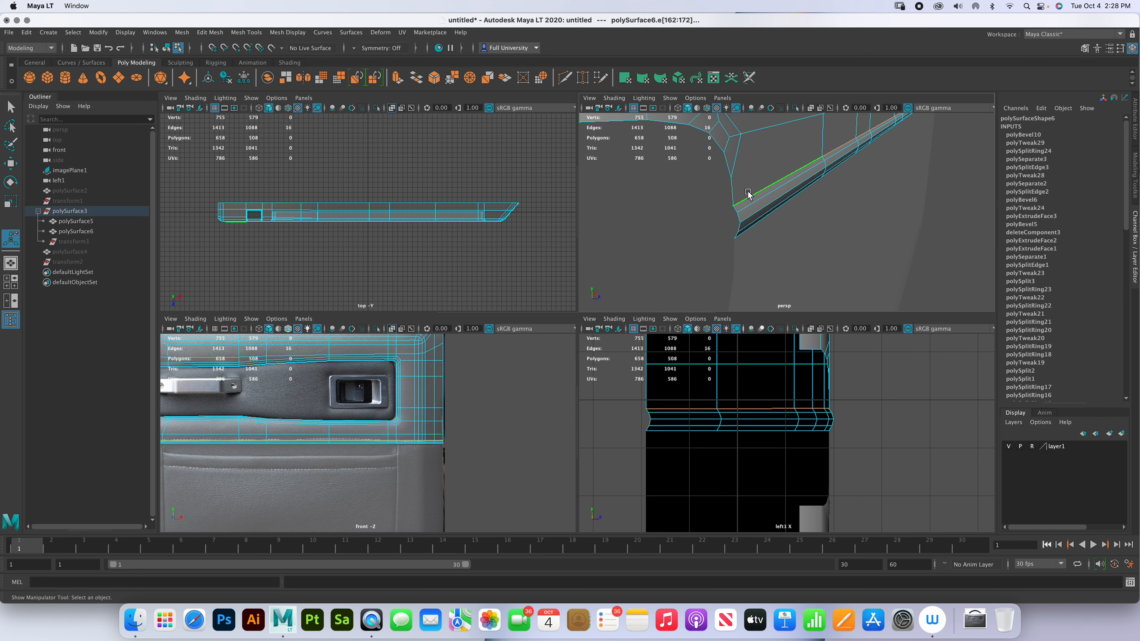
shift+right_drag(748, 194, 789, 191)
drag(904, 232, 840, 223)
alt+right_drag(766, 211, 823, 225)
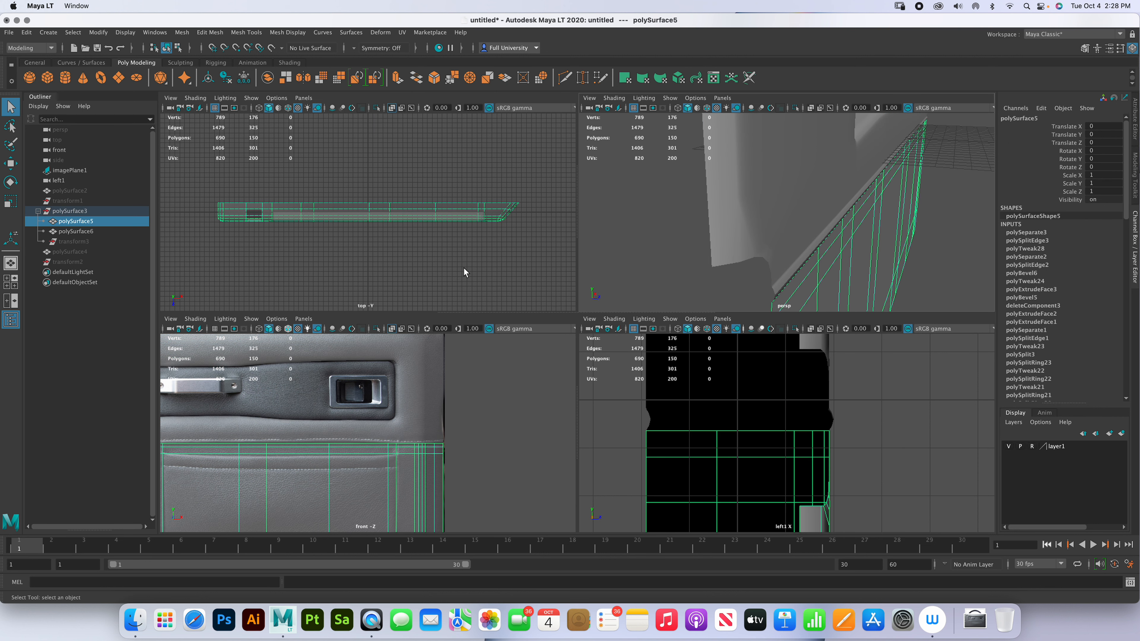
- Ungroup polySurface3, and unhide the side piece polySurface2 and the inset panel polySurface4
click(109, 190)
key(h)
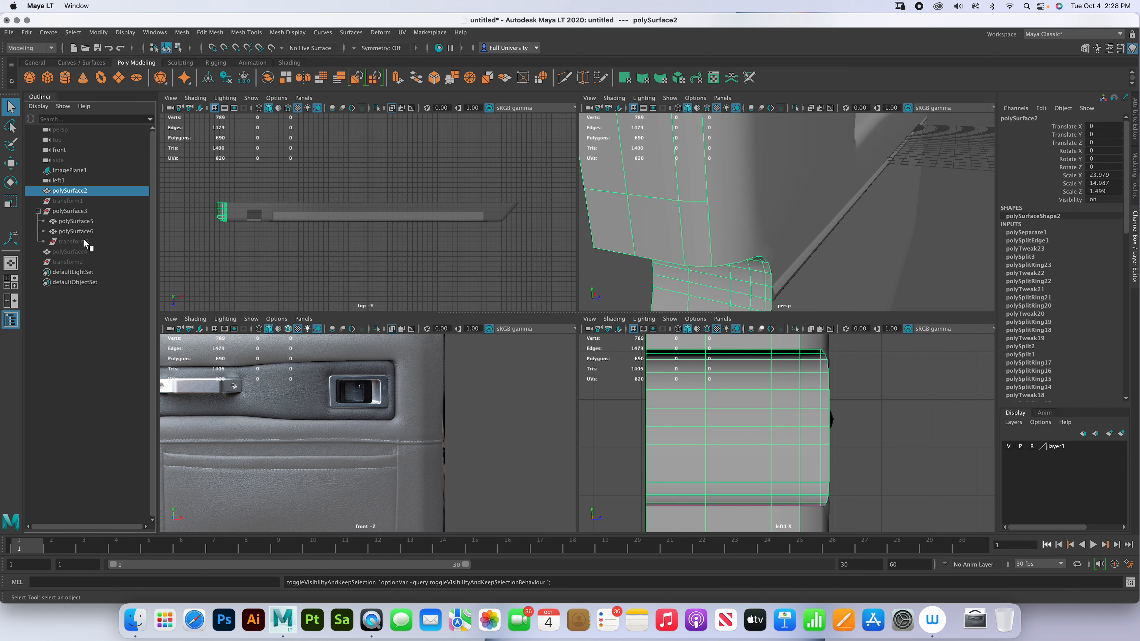
click(72, 210)
click(32, 35)
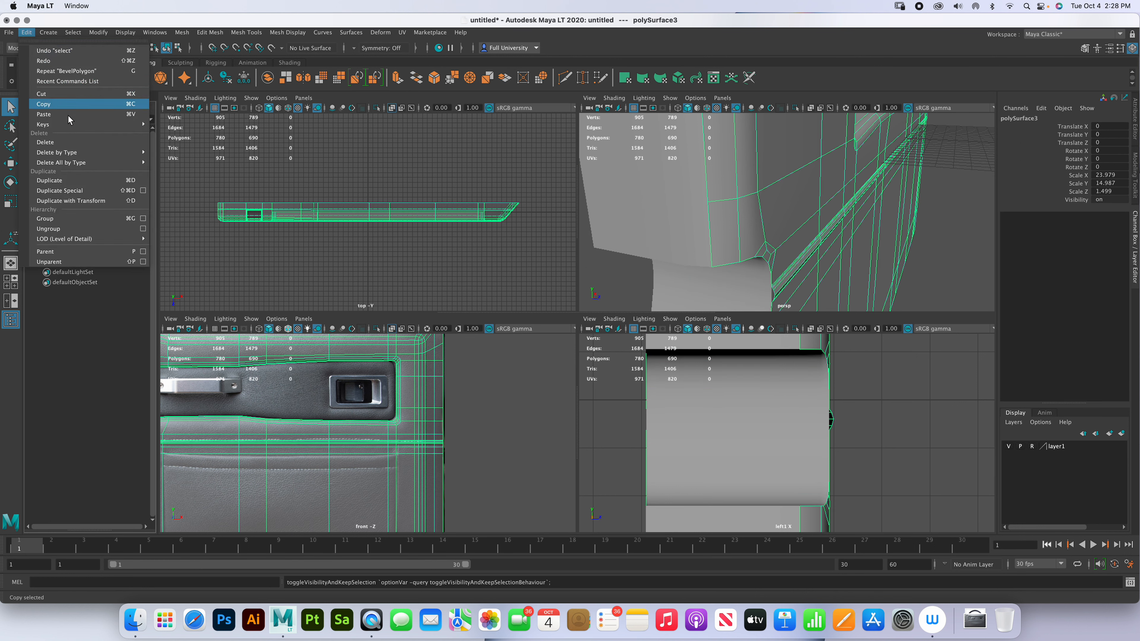
click(77, 223)
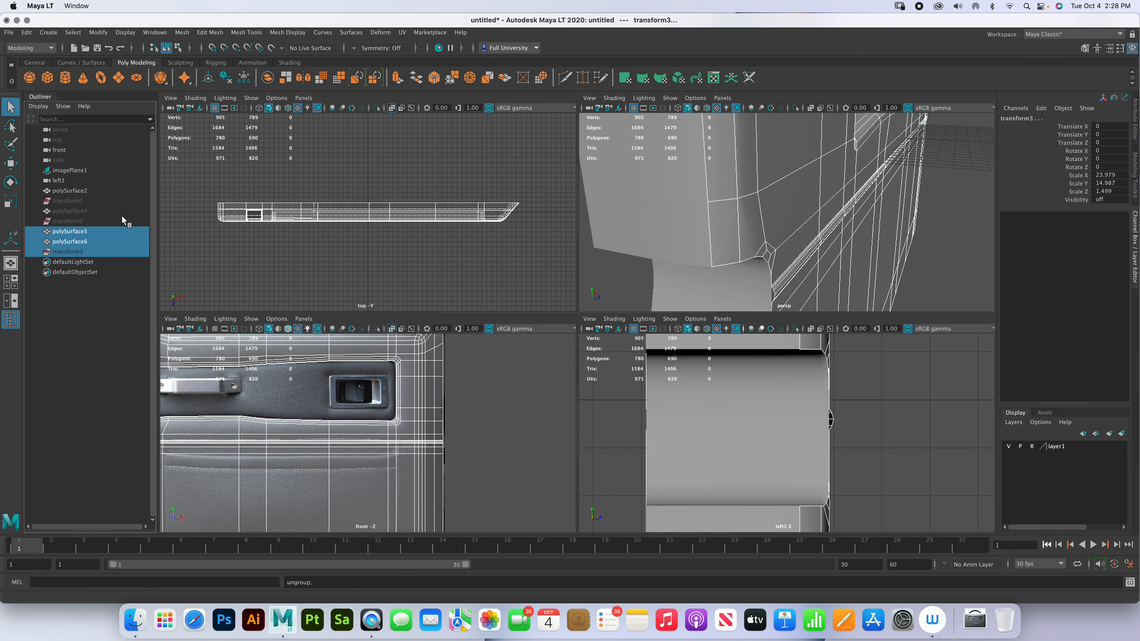
click(210, 265)
click(84, 211)
key(h)
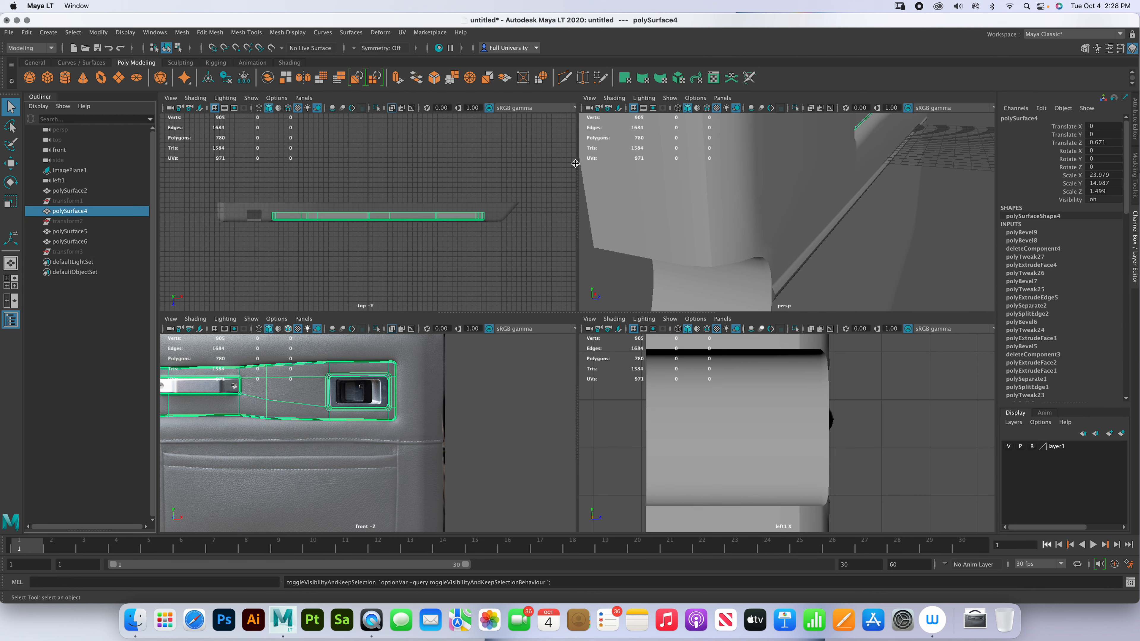
click(945, 242)
- Turn on smooth mesh preview for the upper door piece polySurface6 and deselect it
scroll(941, 238, down, 10)
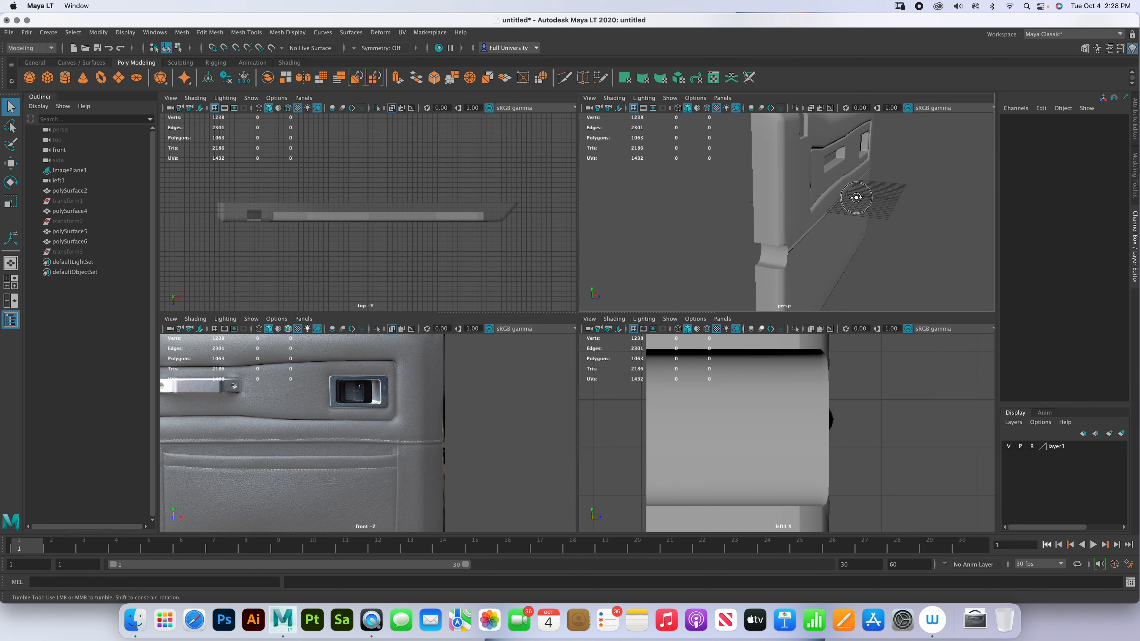
alt+drag(863, 196, 814, 193)
scroll(834, 237, up, 6)
mouse_move(807, 234)
alt+mouse_down()
mouse_move(833, 230)
mouse_move(817, 224)
alt+mouse_up()
scroll(812, 241, up, 5)
click(854, 223)
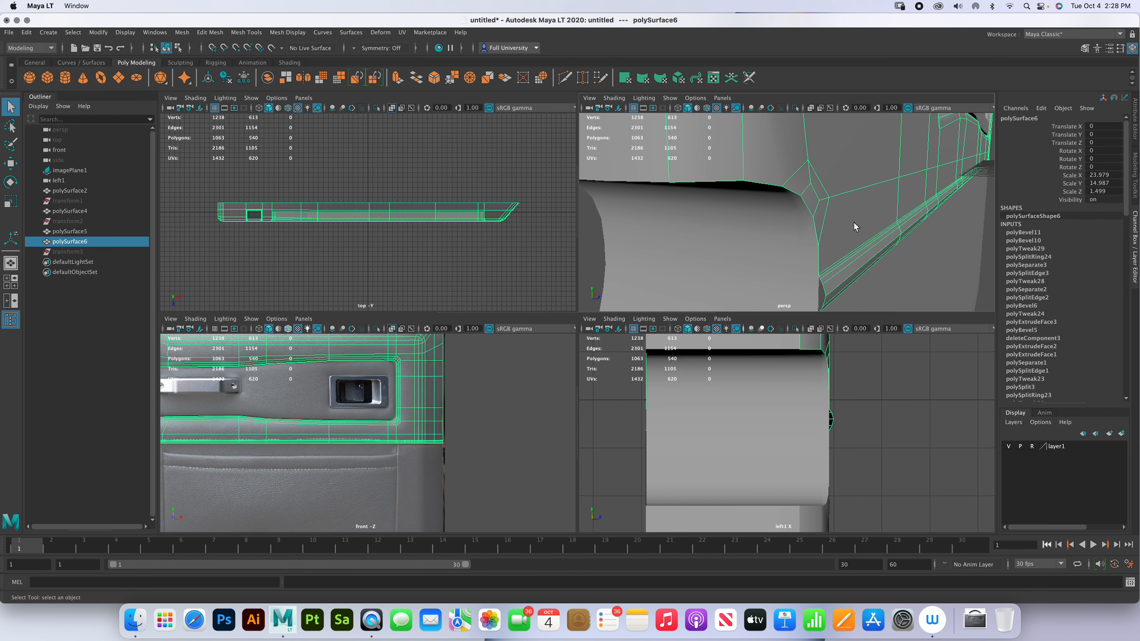
key(3)
right_drag(873, 229, 723, 240)
click(725, 242)
- Slide the horizontal edge loop of the notched side piece slightly down toward the lower end of the ridge with Slide Edge
alt+drag(861, 220, 739, 229)
alt+right_drag(661, 239, 688, 240)
alt+drag(678, 243, 717, 251)
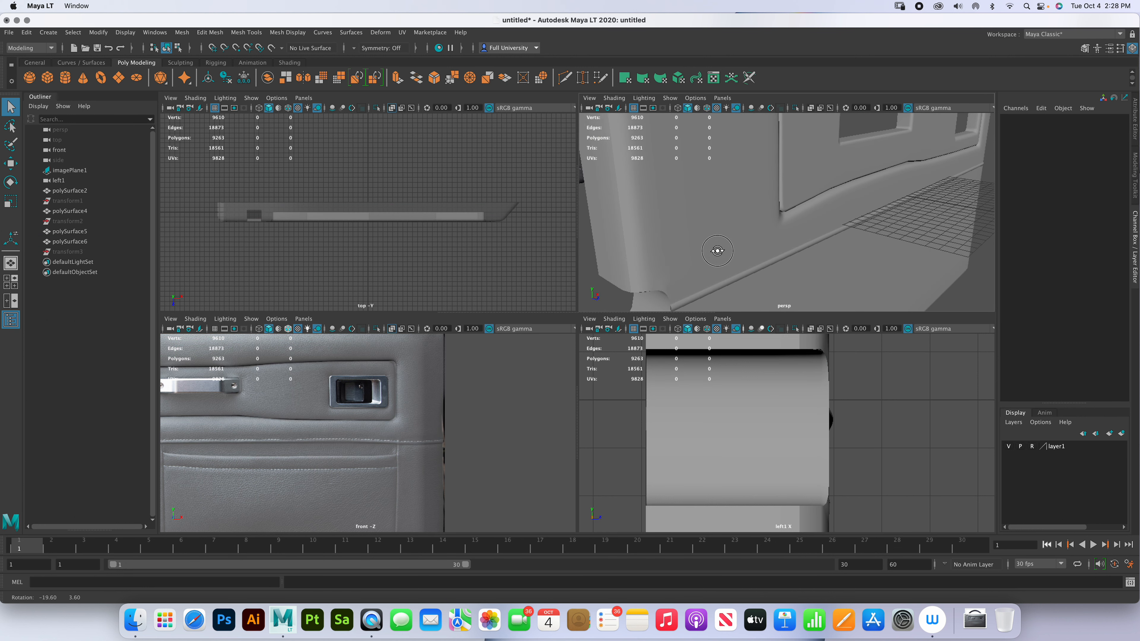
alt+middle_drag(759, 228, 759, 180)
alt+right_drag(759, 216, 796, 224)
alt+drag(797, 224, 838, 211)
mouse_move(839, 211)
alt+right_down()
mouse_move(842, 199)
mouse_move(839, 209)
alt+right_up()
click(788, 210)
alt+middle_drag(788, 209, 798, 210)
right_drag(821, 231, 796, 303)
double_click(811, 227)
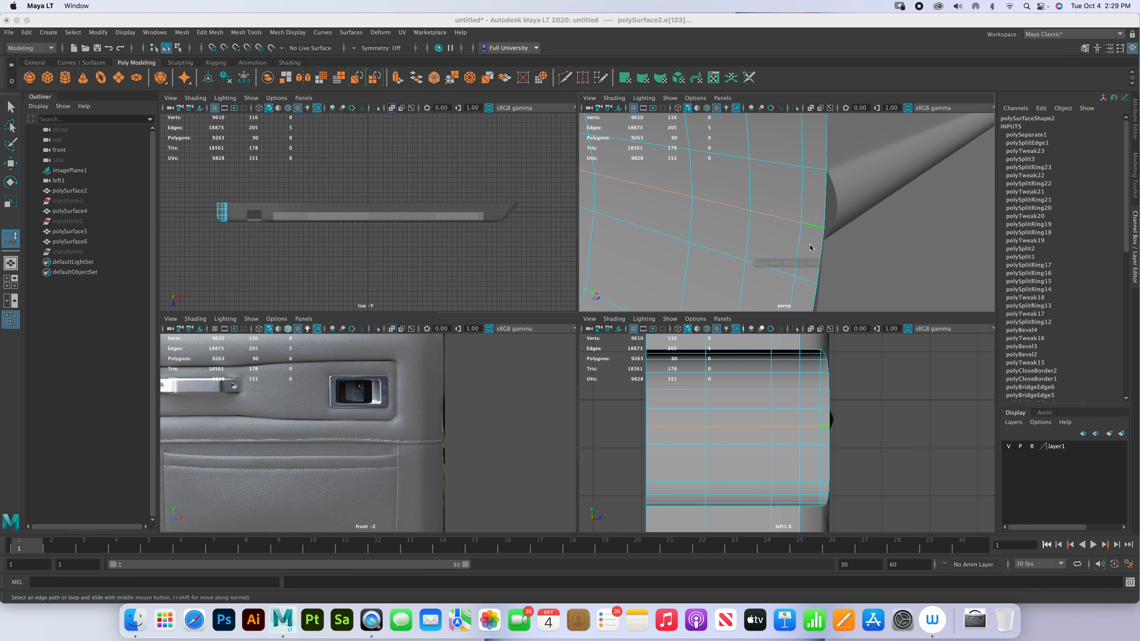
middle_drag(806, 238, 804, 238)
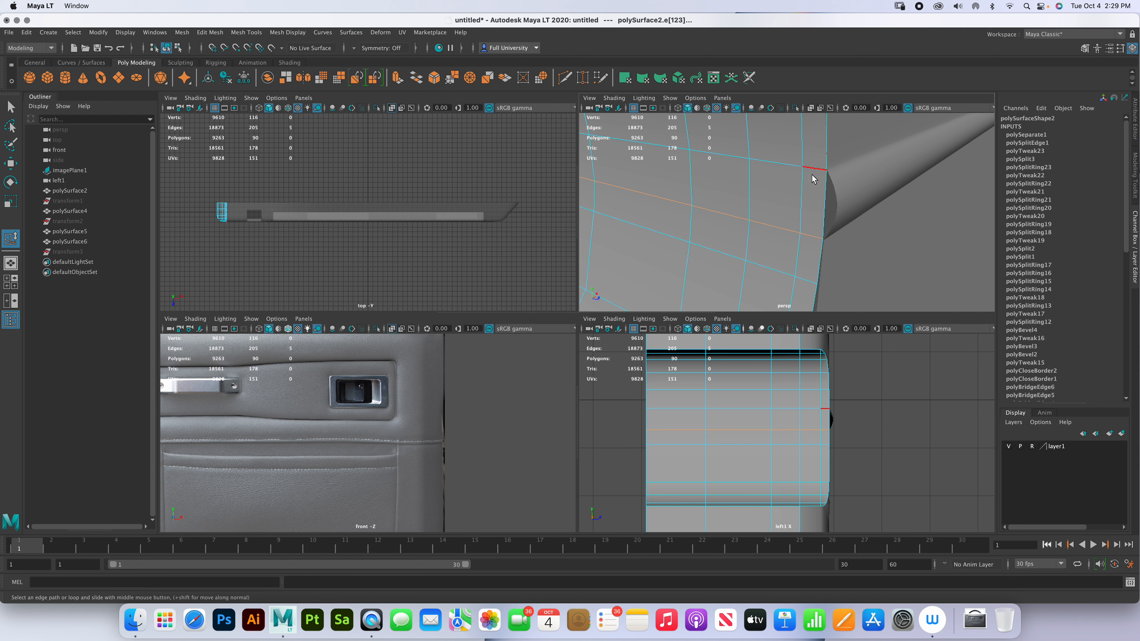
- Insert three horizontal edge loops across the notched side piece at the height of the ridge's end
click(246, 32)
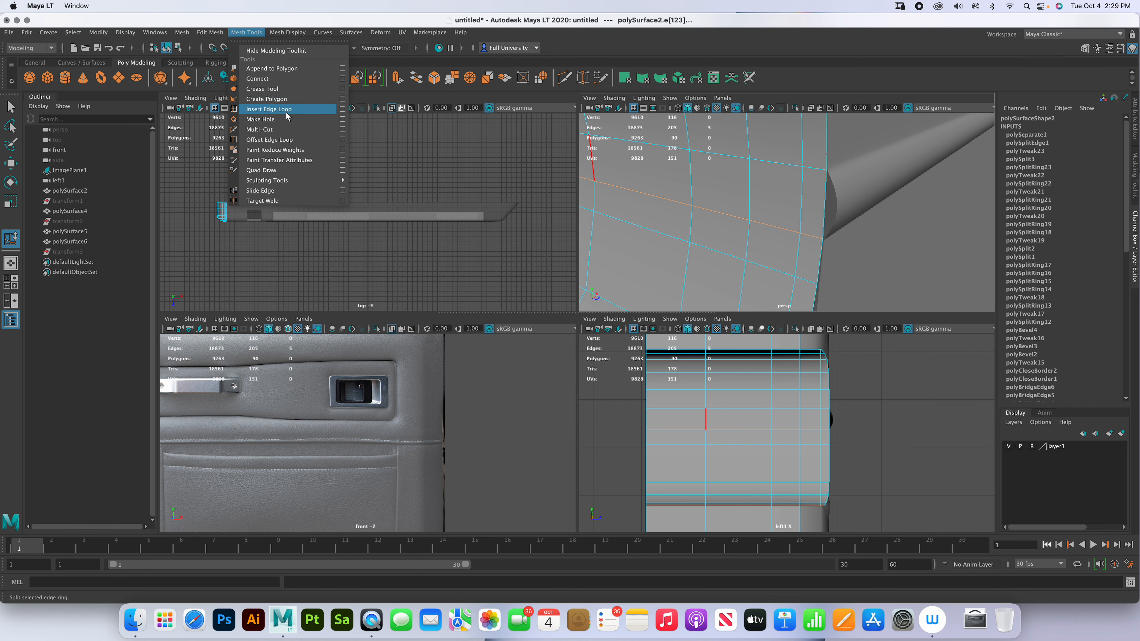
click(280, 110)
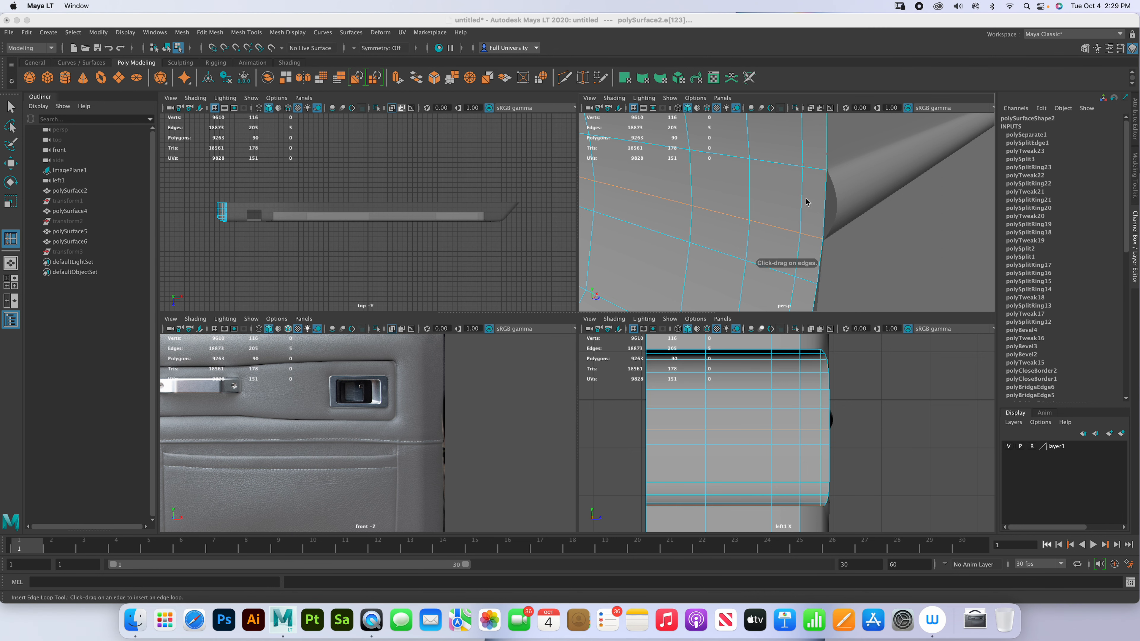
drag(803, 205, 802, 203)
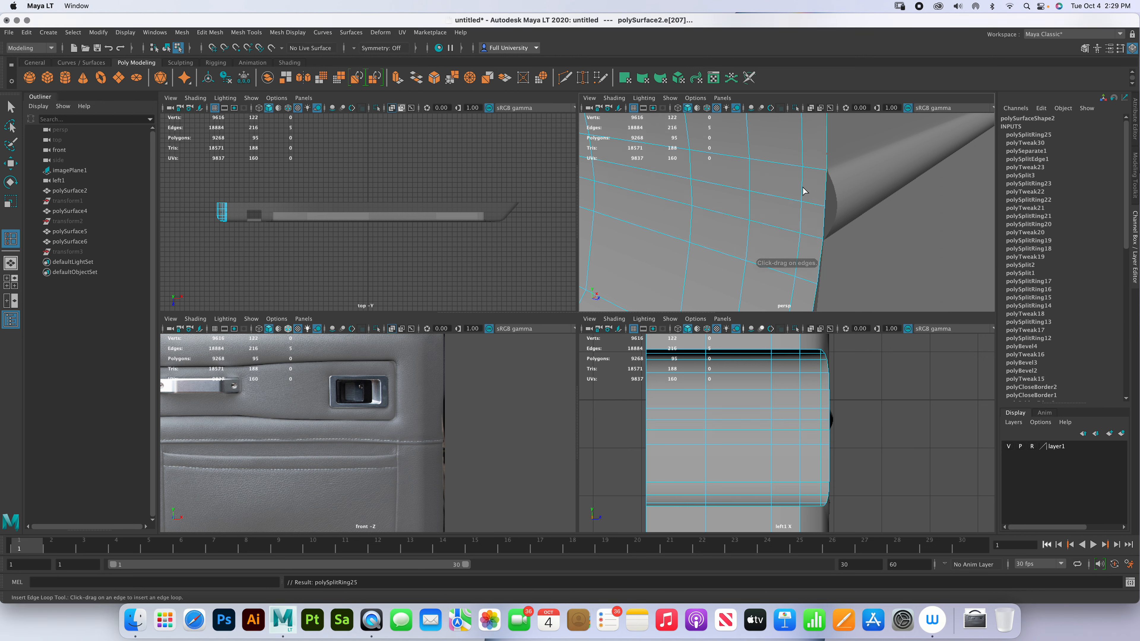
click(804, 184)
click(801, 215)
- Pull the border vertex of the notched side piece outward along Z to fit it against the rounded end of the ridge
right_drag(809, 221, 773, 220)
key(w)
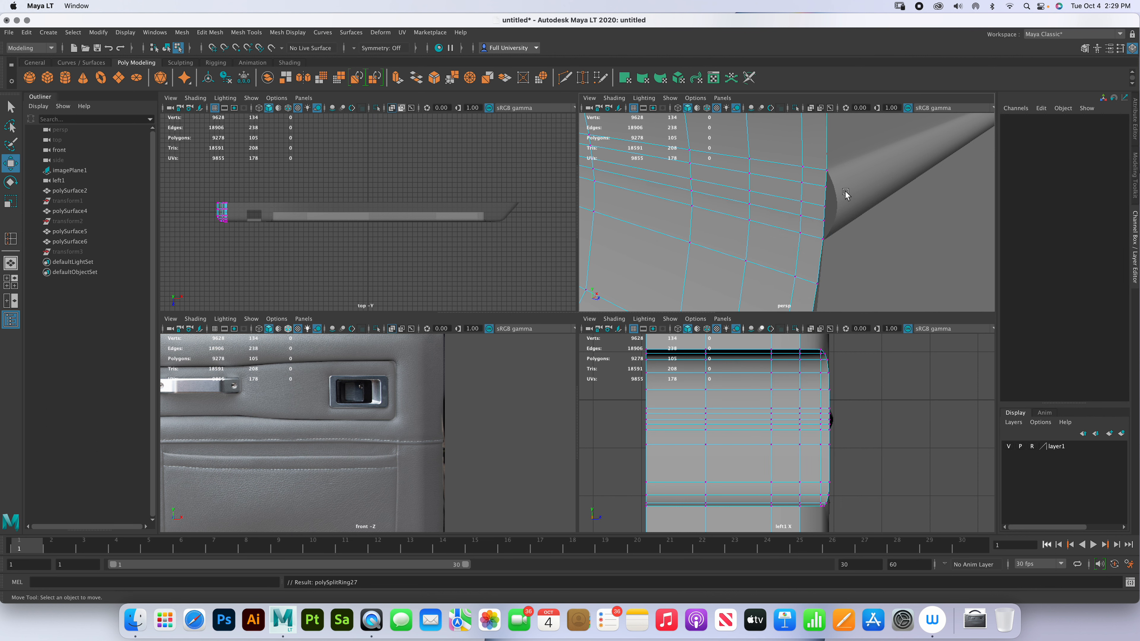
click(829, 187)
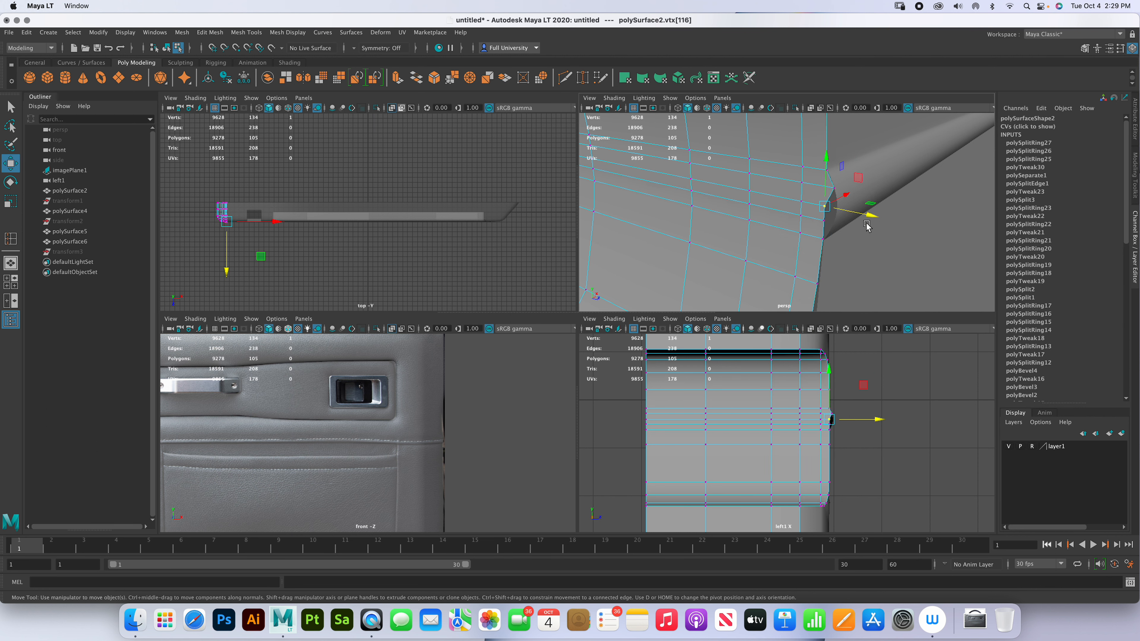
click(883, 225)
click(836, 222)
drag(872, 236, 810, 197)
- Slide the side piece's edge loop below the ridge end slightly down, and nudge it outward in X to smooth the notch curve
right_drag(766, 179, 763, 234)
click(763, 158)
double_click(763, 158)
key(ctrl+z)
key(ctrl+z)
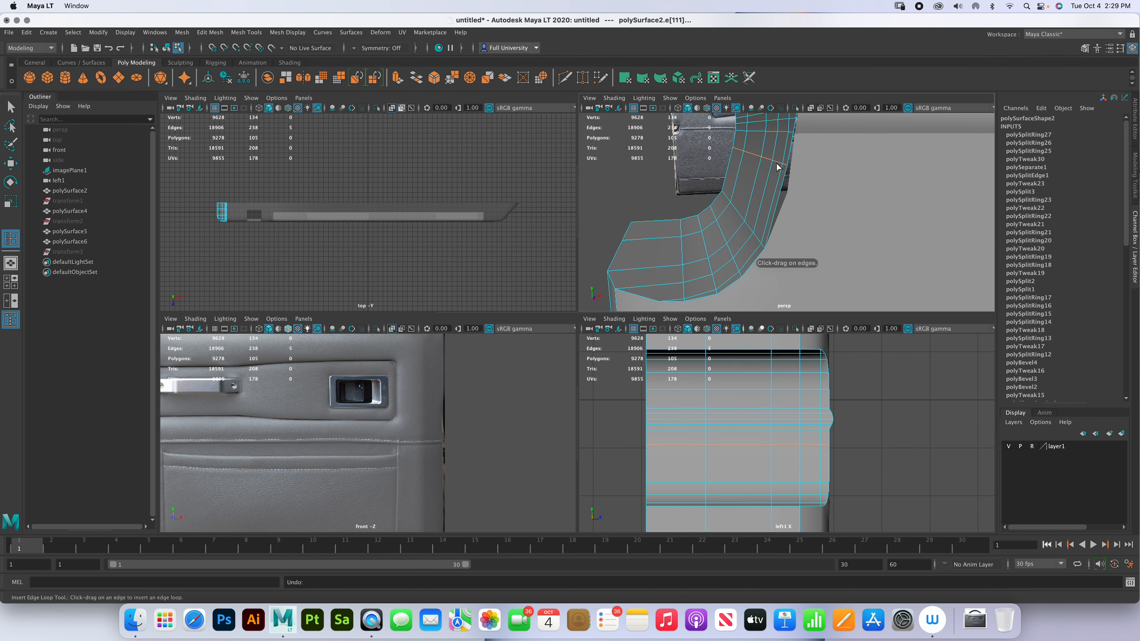
shift+right_drag(777, 164, 767, 248)
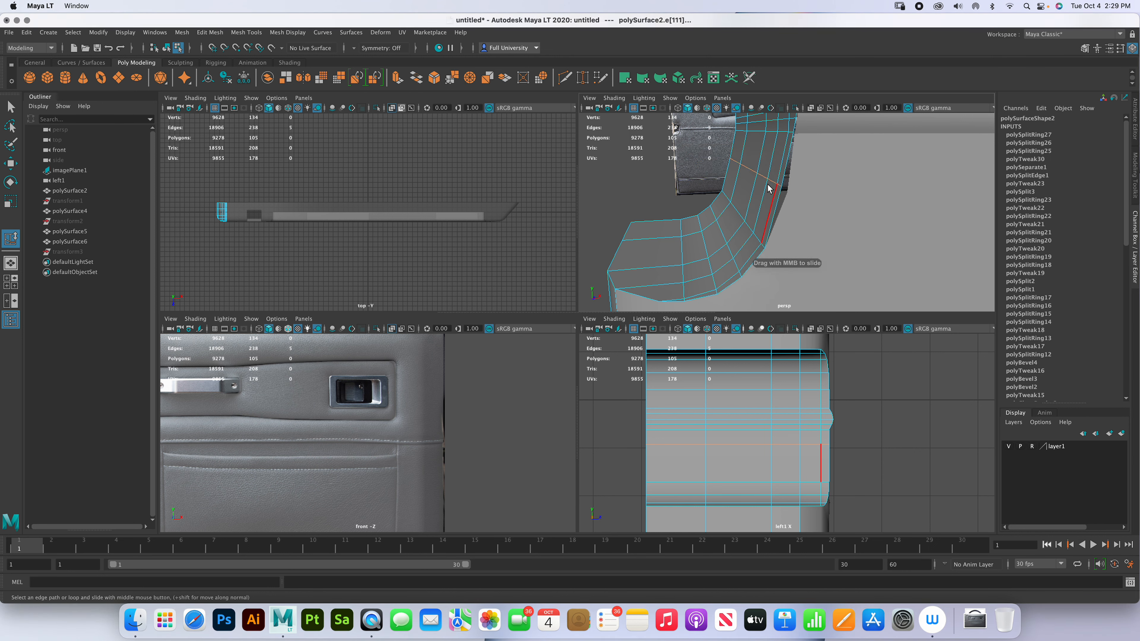
key(w)
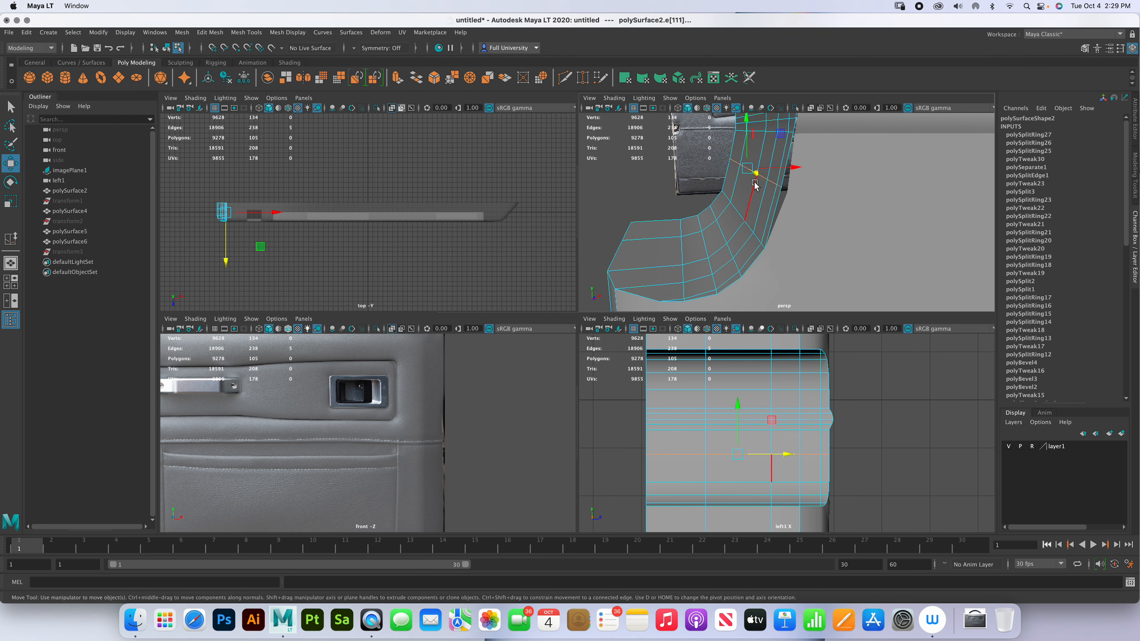
drag(796, 167, 799, 167)
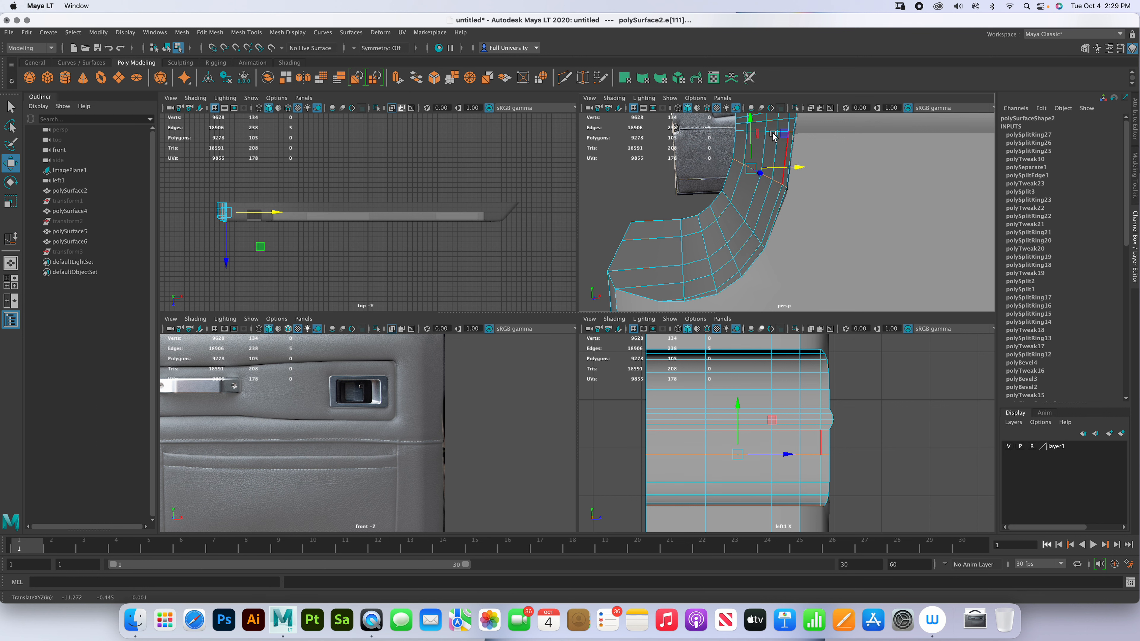
drag(754, 122, 755, 124)
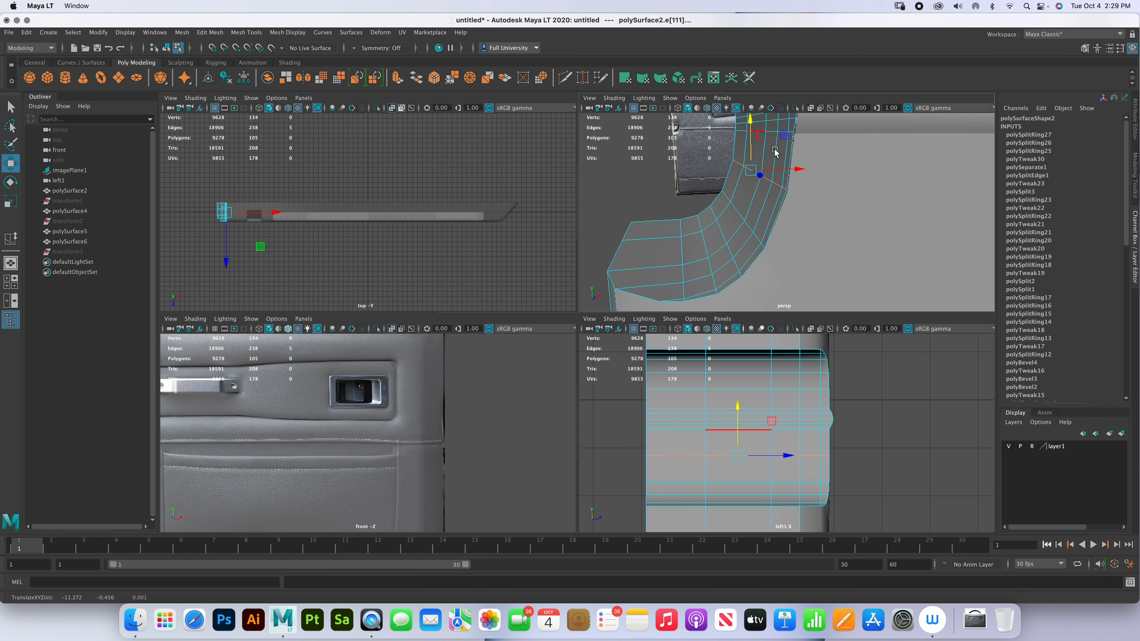
- Return the notched side piece to object mode and deselect it
alt+drag(804, 181, 816, 201)
right_drag(817, 191, 865, 172)
alt+drag(817, 191, 890, 200)
alt+right_drag(843, 166, 785, 206)
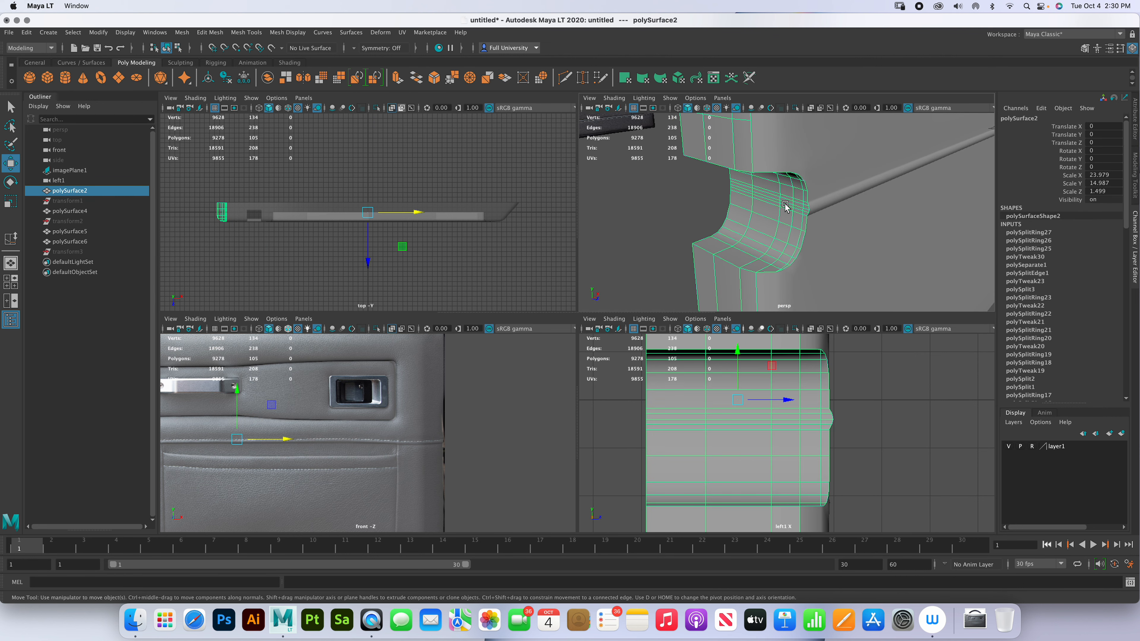
alt+drag(830, 221, 803, 242)
click(918, 278)
- Separate the lower door piece polySurface5 into its individual shells
key(space)
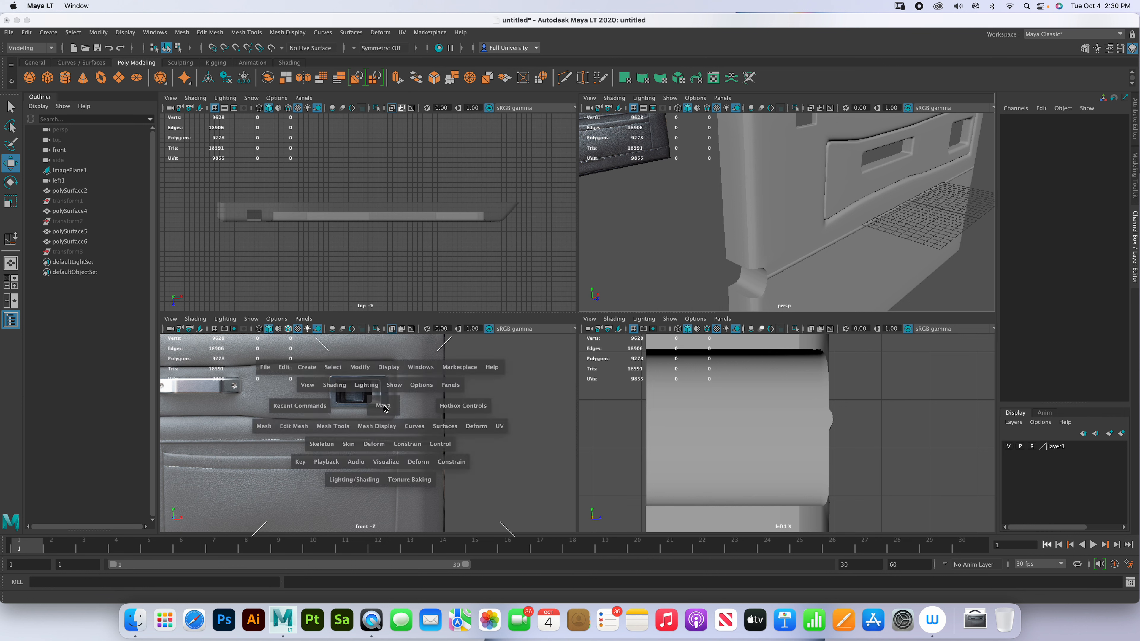
alt+middle_drag(422, 356, 632, 300)
alt+right_drag(632, 299, 433, 261)
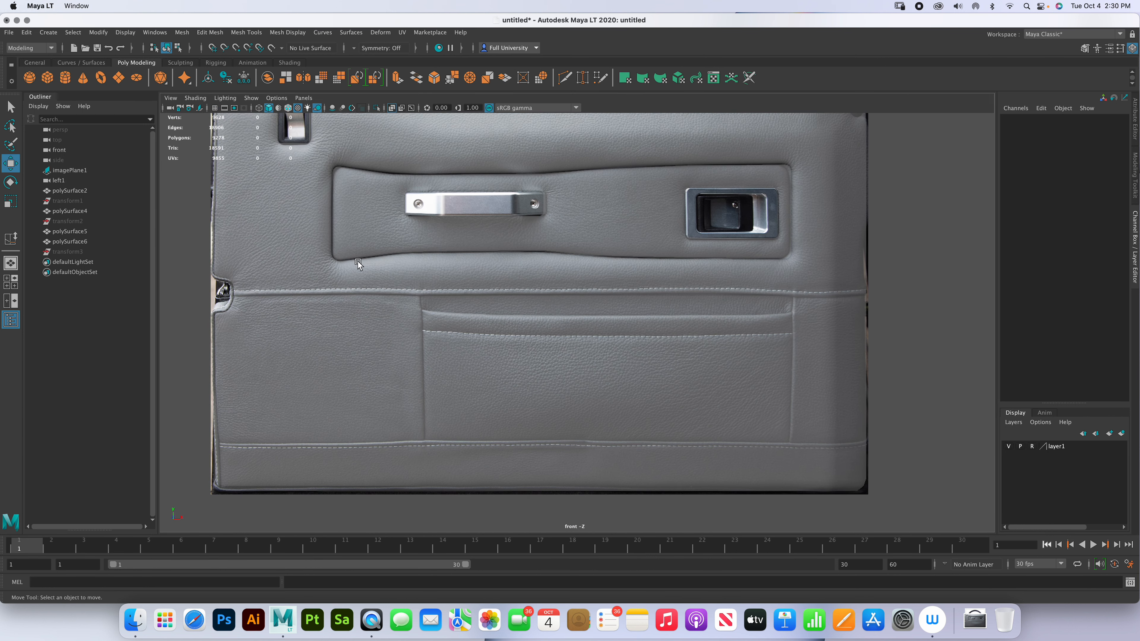
click(368, 272)
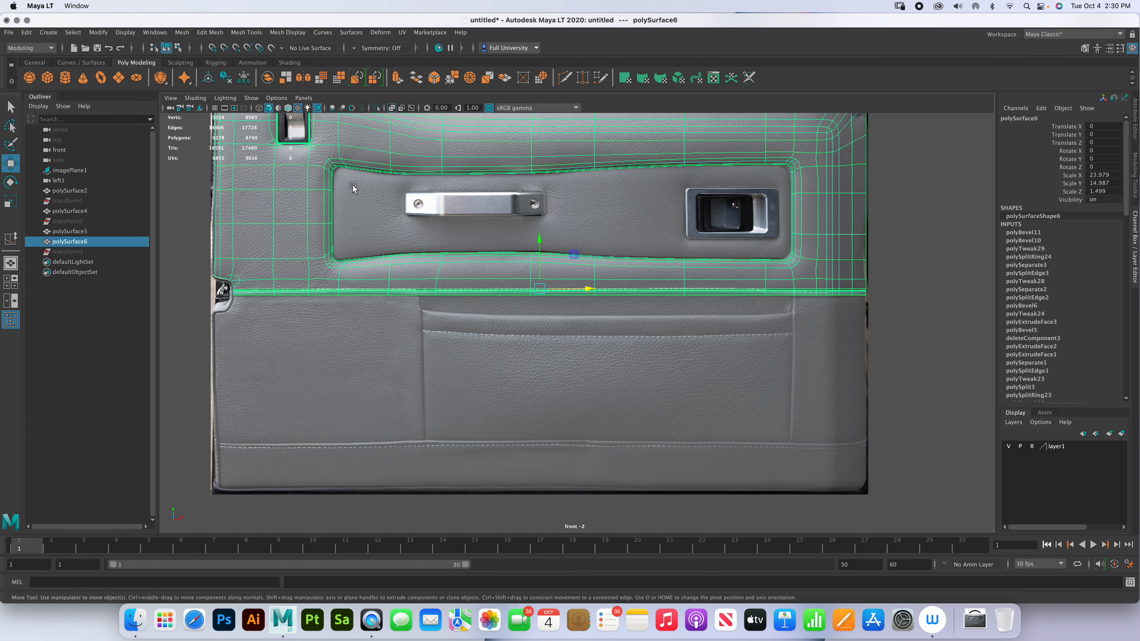
click(547, 211)
alt+middle_drag(432, 223, 557, 226)
click(467, 351)
alt+middle_drag(467, 351, 404, 272)
right_drag(432, 350, 481, 336)
click(413, 372)
click(189, 37)
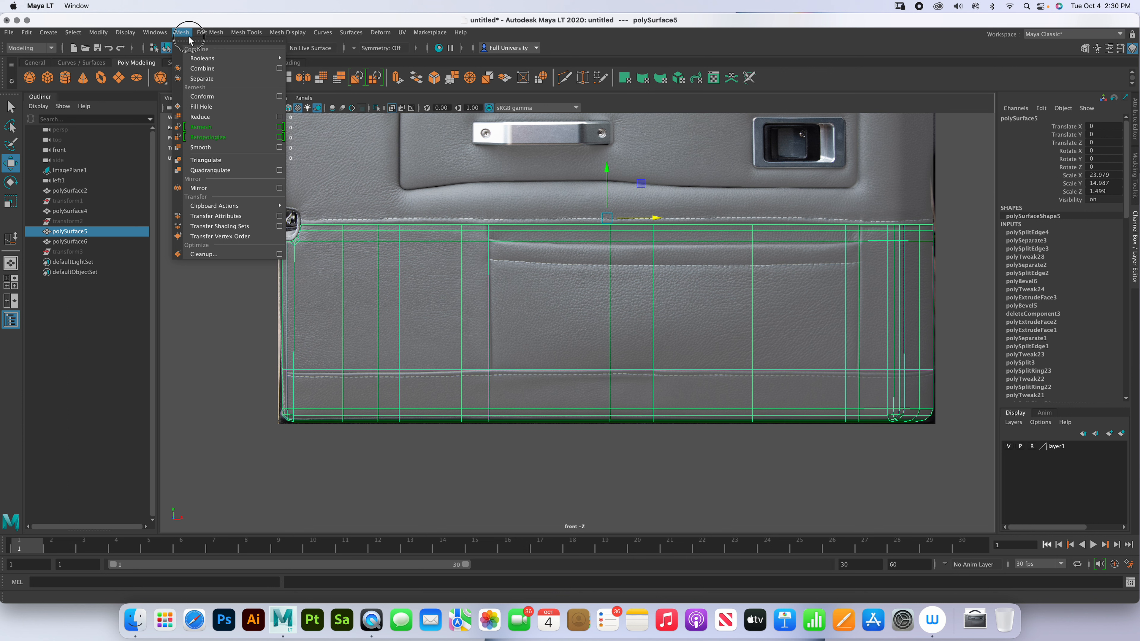
click(201, 78)
- Ungroup polySurface5 and clear the selection
click(70, 231)
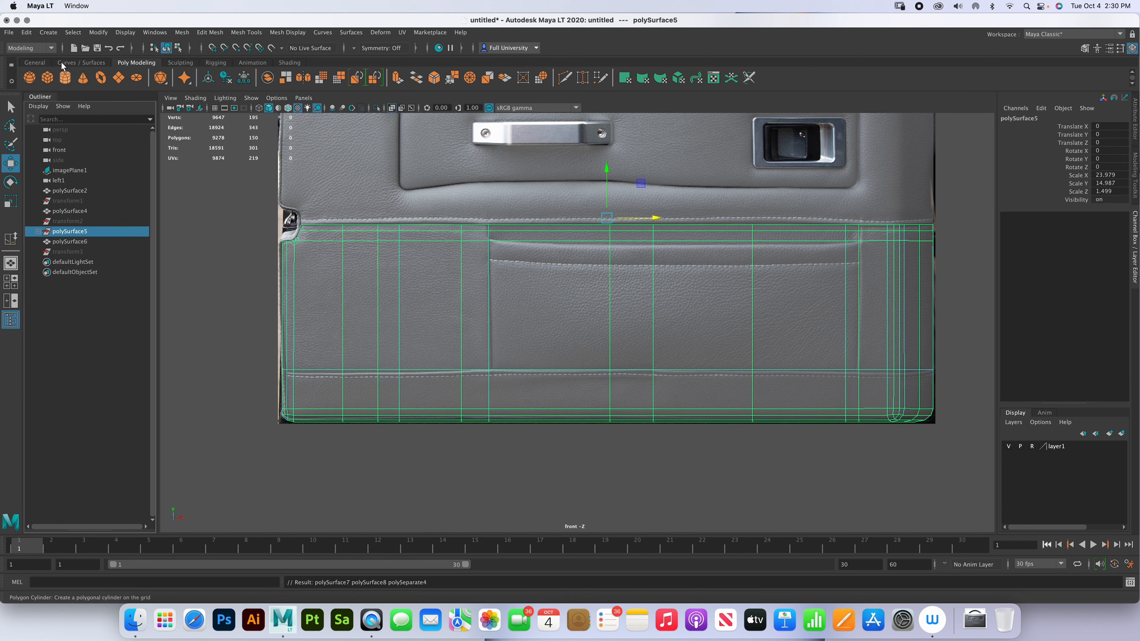
click(27, 33)
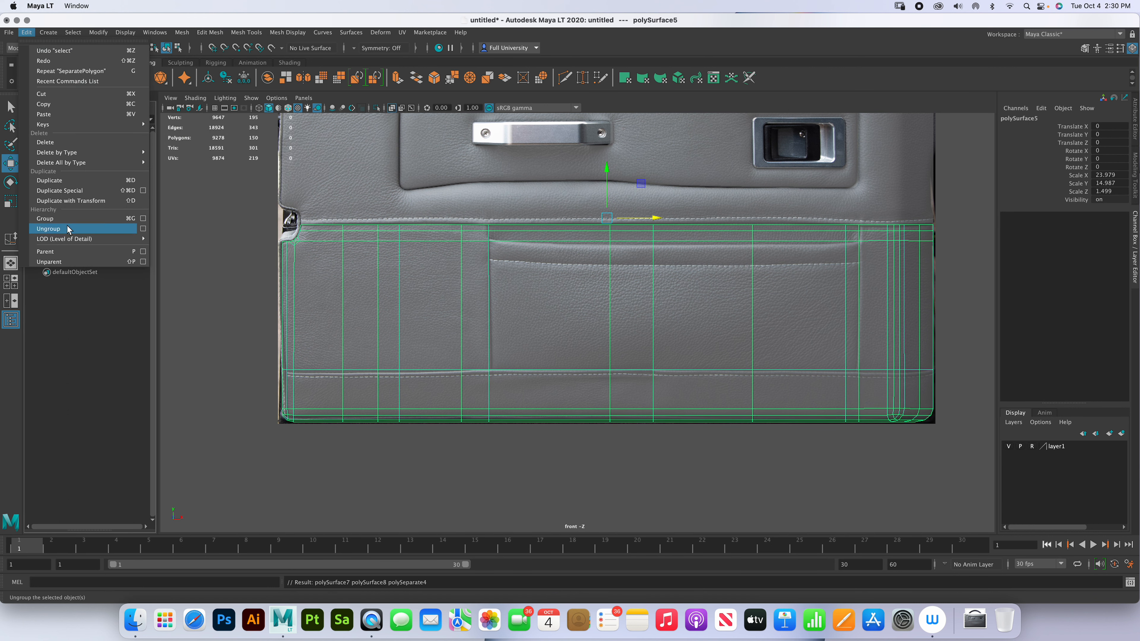
click(67, 228)
click(514, 429)
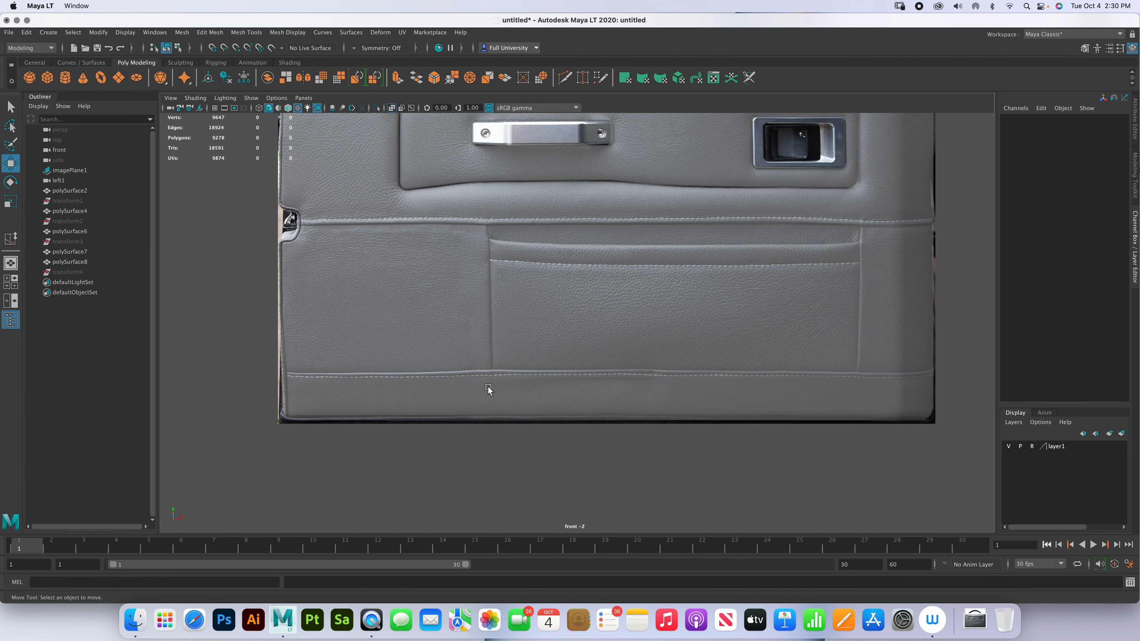
- Insert three closely spaced horizontal edge loops along the upper border of the bottom strip polySurface7, following the lower stitched seam
click(459, 387)
alt+right_drag(433, 390, 550, 392)
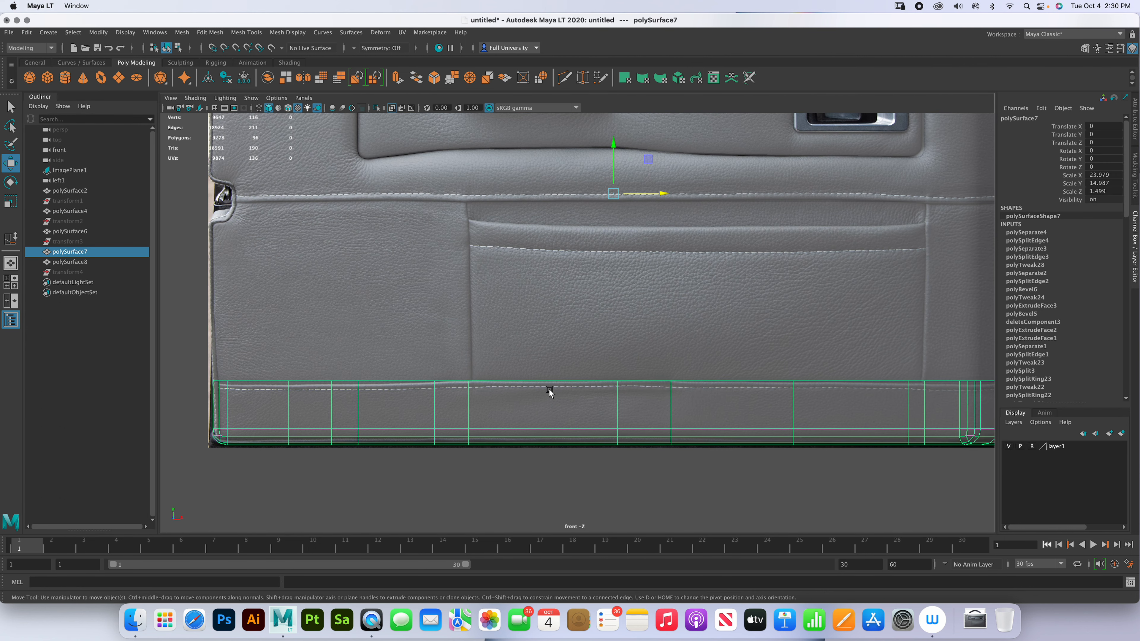
key(space)
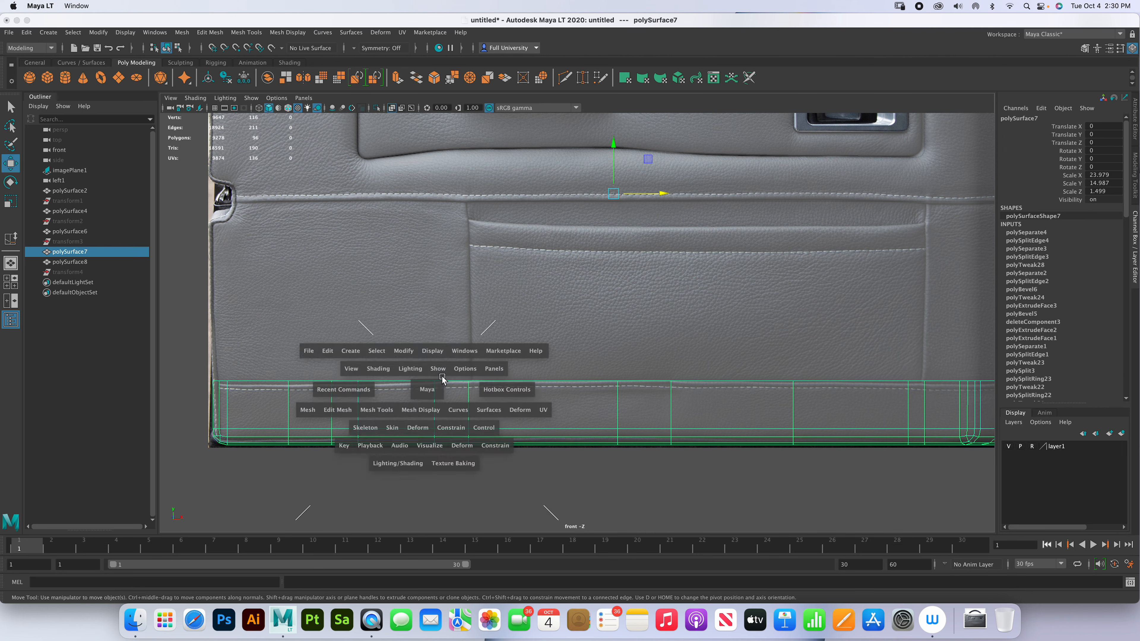
alt+drag(775, 258, 771, 226)
alt+right_drag(772, 226, 817, 275)
alt+middle_drag(817, 274, 829, 203)
click(247, 32)
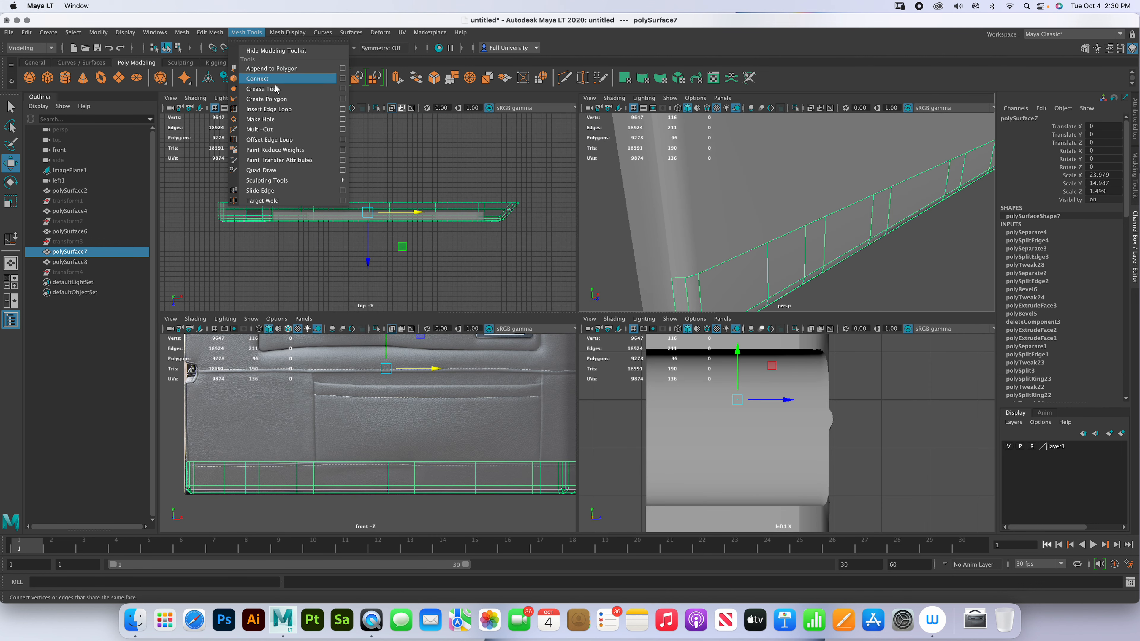
click(287, 107)
scroll(511, 510, up, 3)
alt+middle_drag(319, 472, 480, 404)
alt+right_drag(481, 404, 496, 491)
click(396, 428)
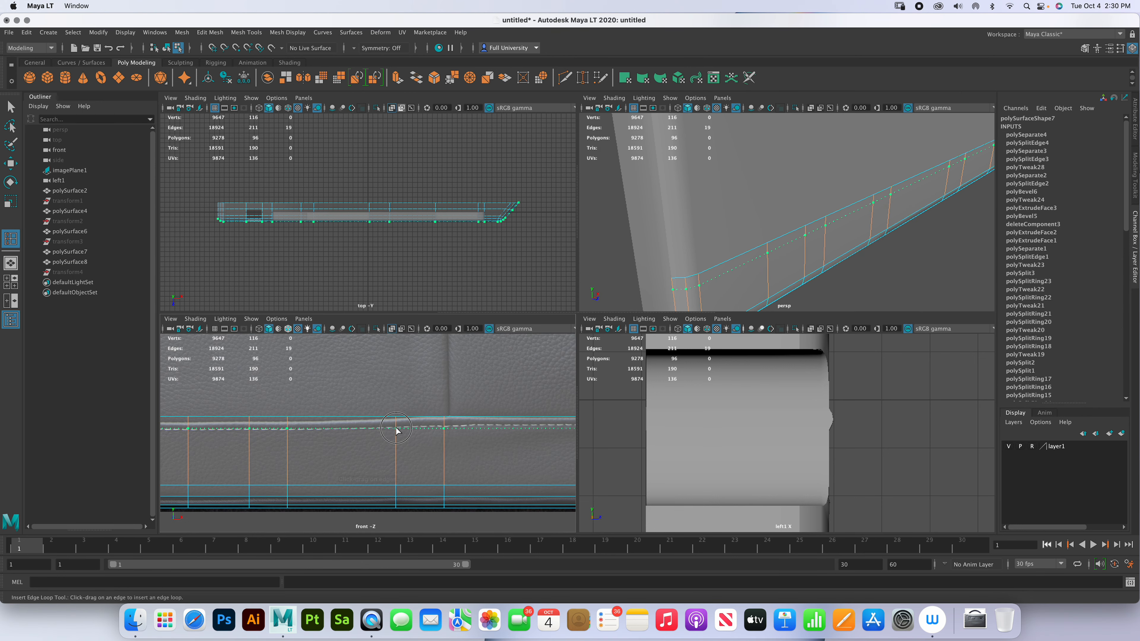
drag(397, 430, 397, 432)
drag(699, 281, 699, 275)
- Pull a new edge loop of the bottom strip slightly outward in Z as a ridge, and move its end vertex back in at the side
key(w)
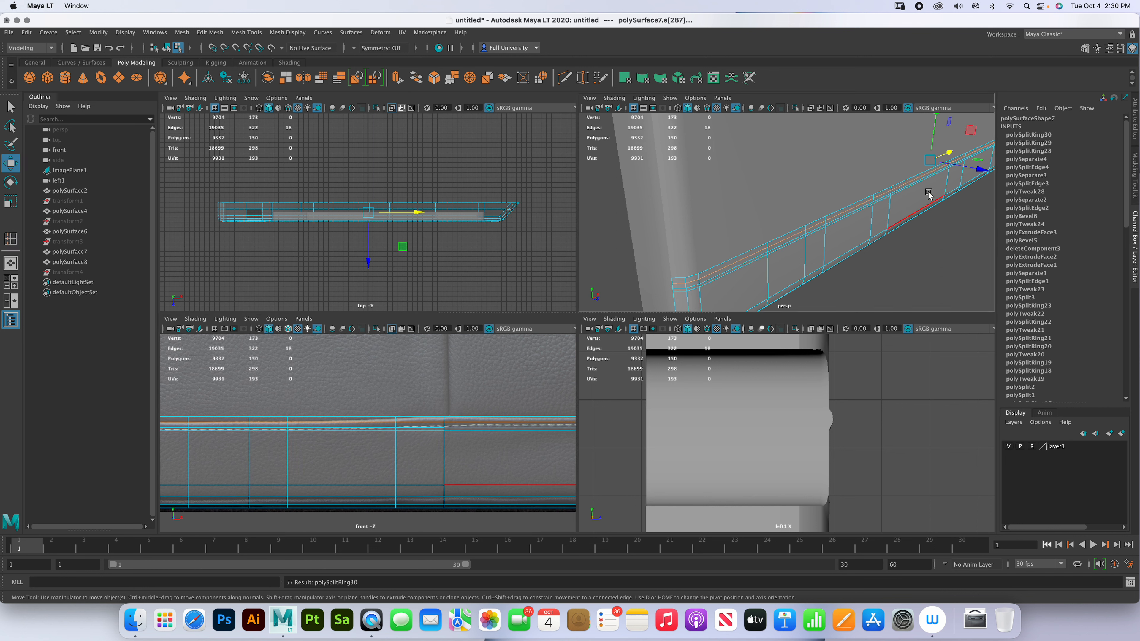
drag(981, 172, 983, 173)
alt+middle_drag(750, 266, 790, 251)
alt+right_drag(790, 258, 810, 264)
alt+right_drag(727, 282, 745, 293)
alt+middle_drag(745, 293, 814, 252)
alt+right_drag(855, 252, 691, 257)
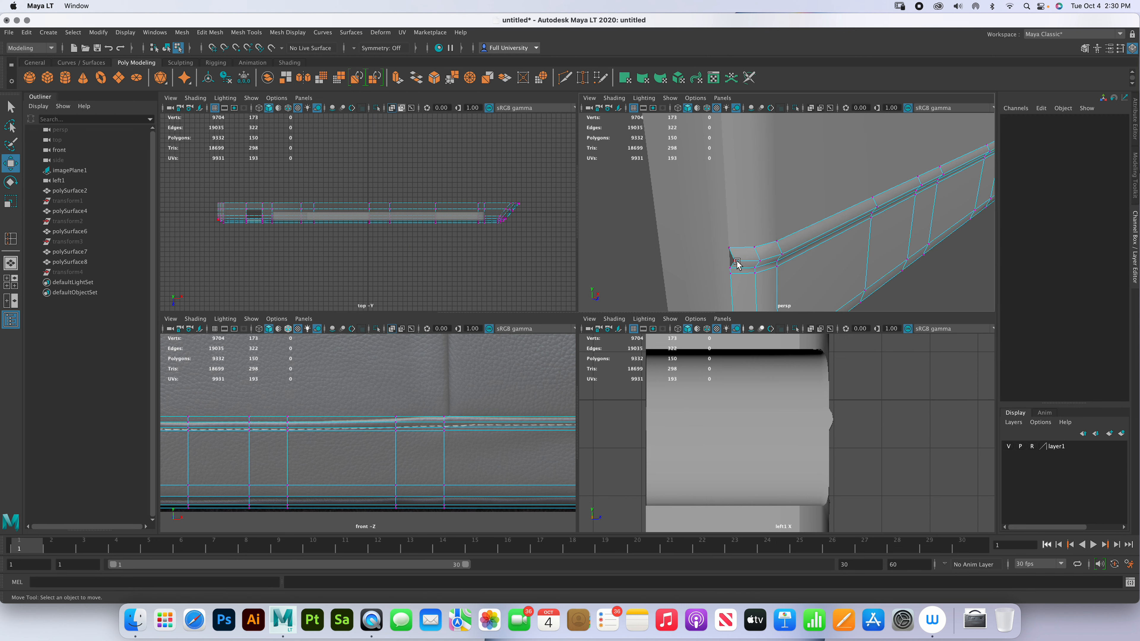
click(736, 260)
drag(767, 279, 763, 276)
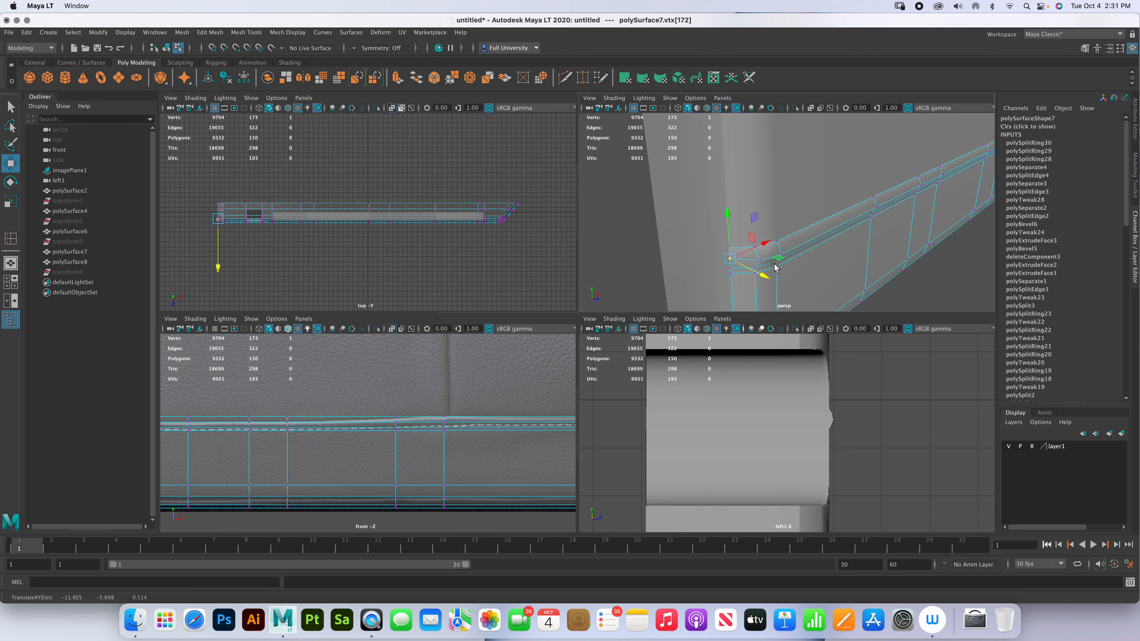
- Bevel the bottom strip's ridge loop with 2 segments and a fraction of about 0.67, and return to object mode
right_drag(813, 238, 843, 238)
double_click(801, 244)
drag(899, 232, 914, 225)
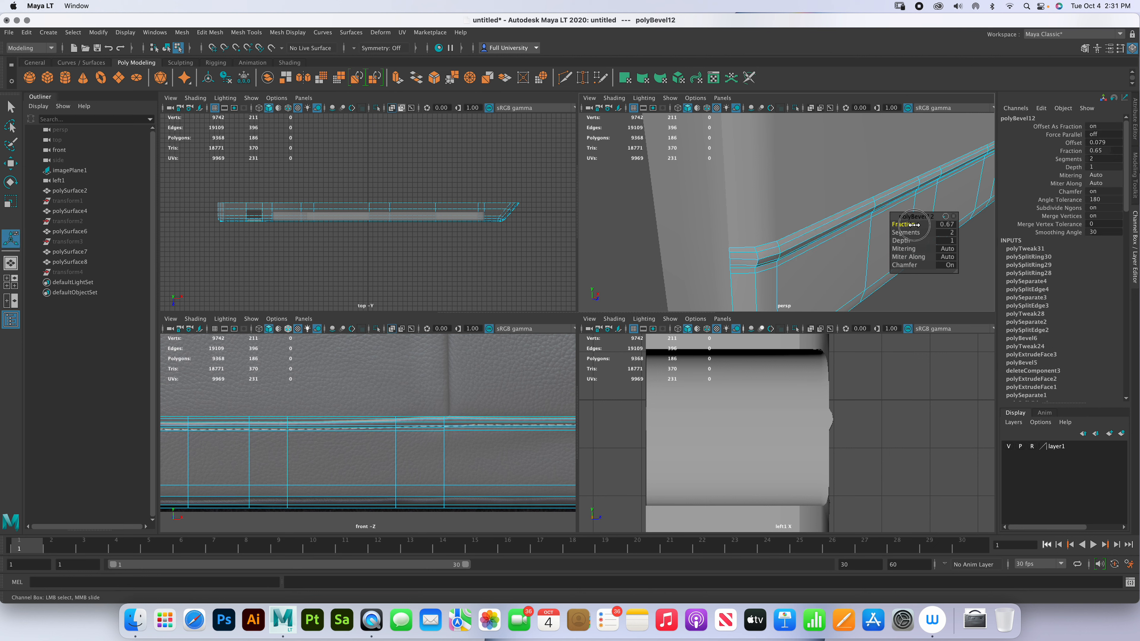
right_drag(817, 244, 859, 227)
click(913, 292)
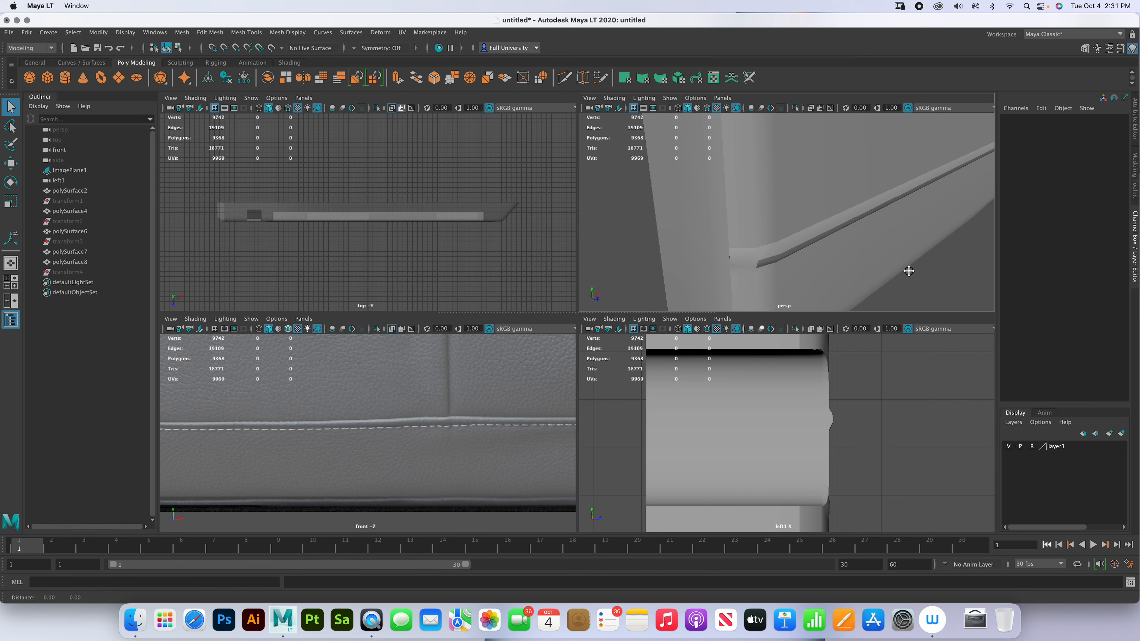
- Turn on smooth mesh preview for the bottom strip polySurface7 and deselect it
alt+drag(903, 264, 822, 217)
click(850, 260)
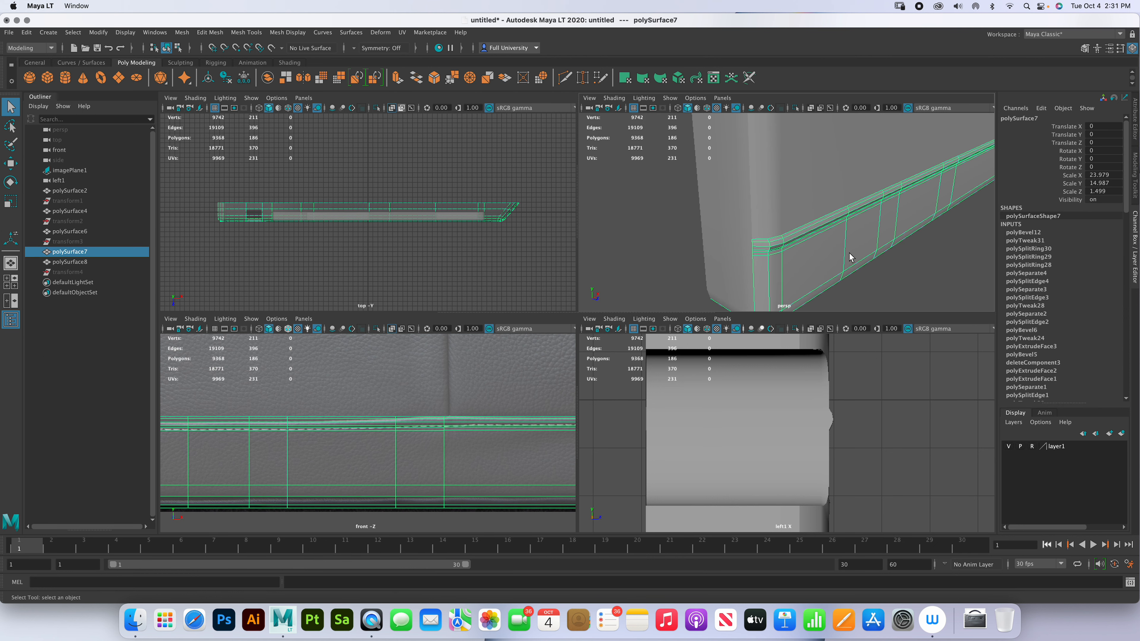
click(895, 270)
alt+drag(895, 270, 752, 281)
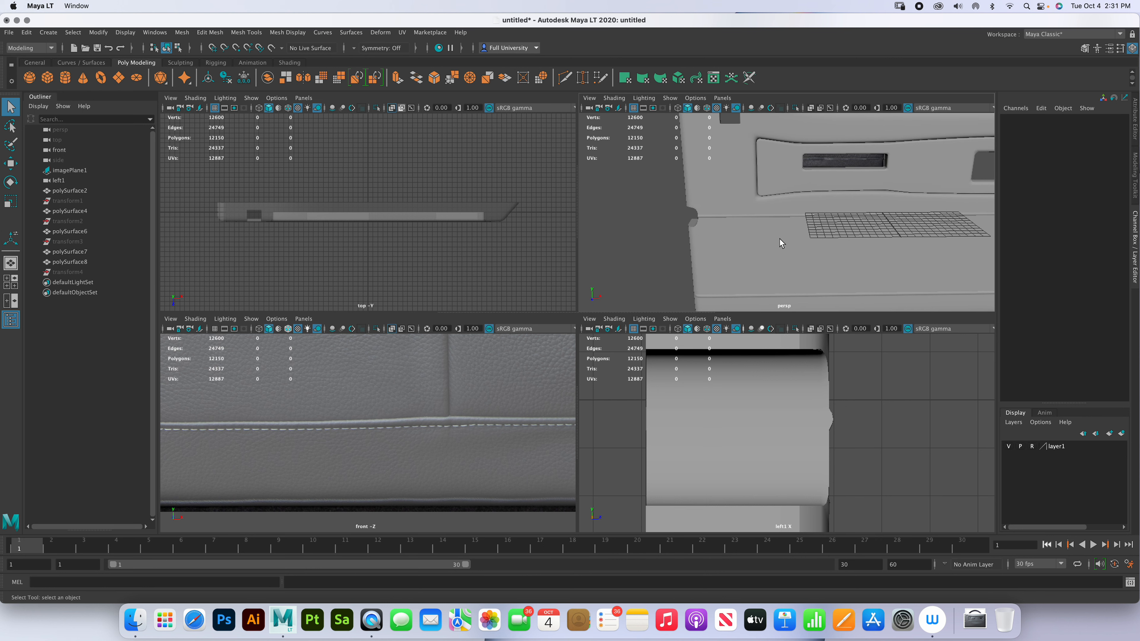
- Examine both seam ridges and the side notch against the reference photo
alt+drag(779, 239, 805, 240)
alt+right_drag(375, 408, 296, 443)
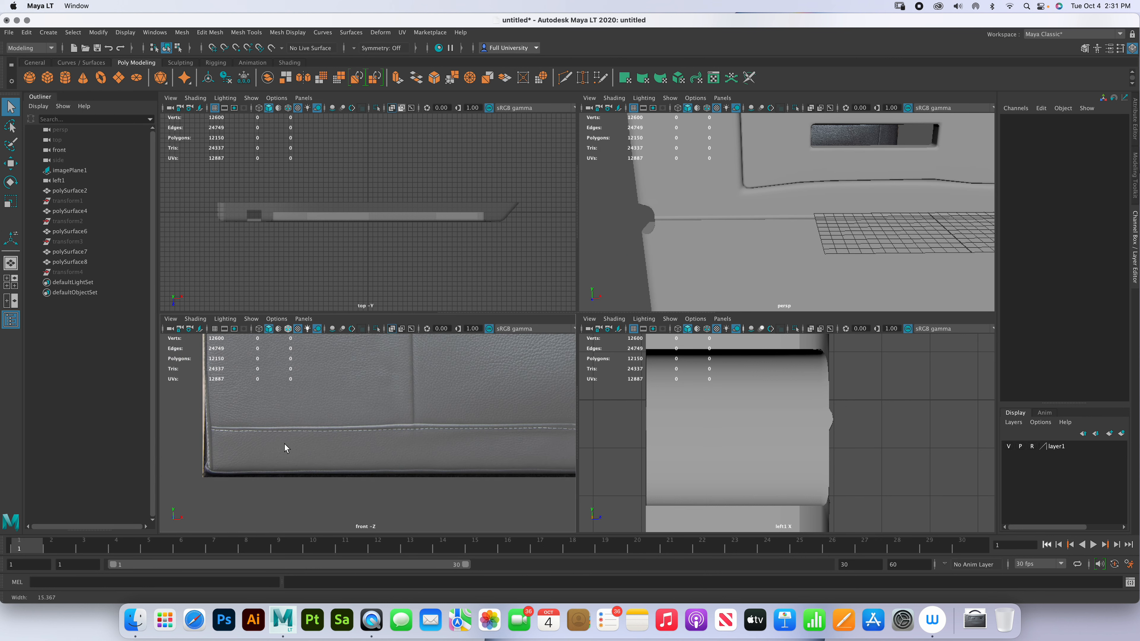
alt+drag(679, 243, 657, 291)
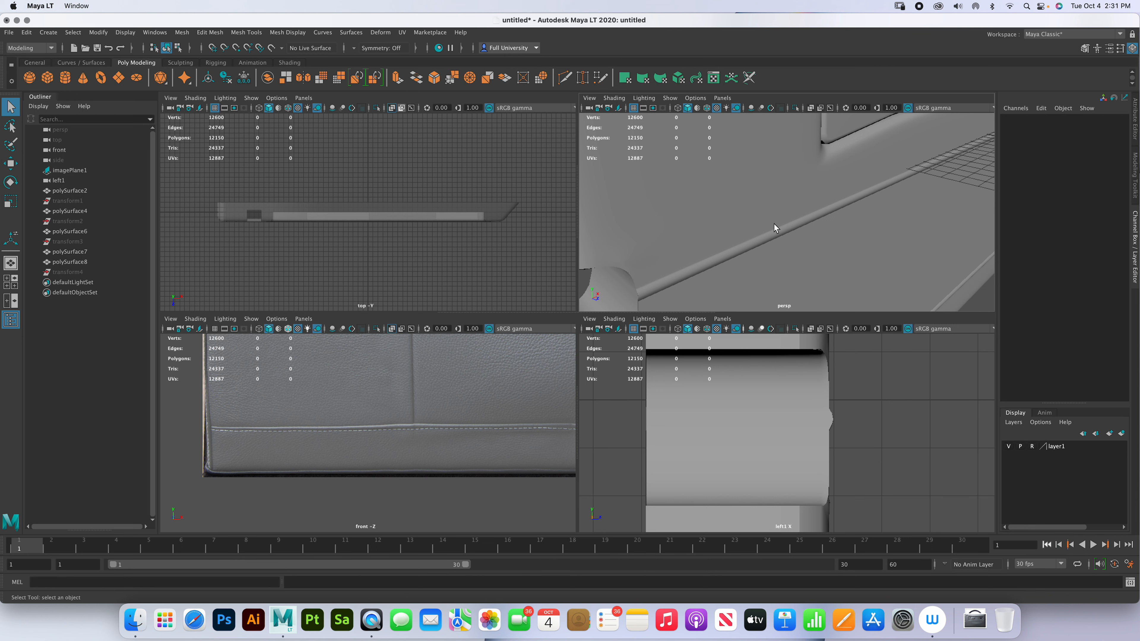
alt+right_drag(883, 210, 827, 260)
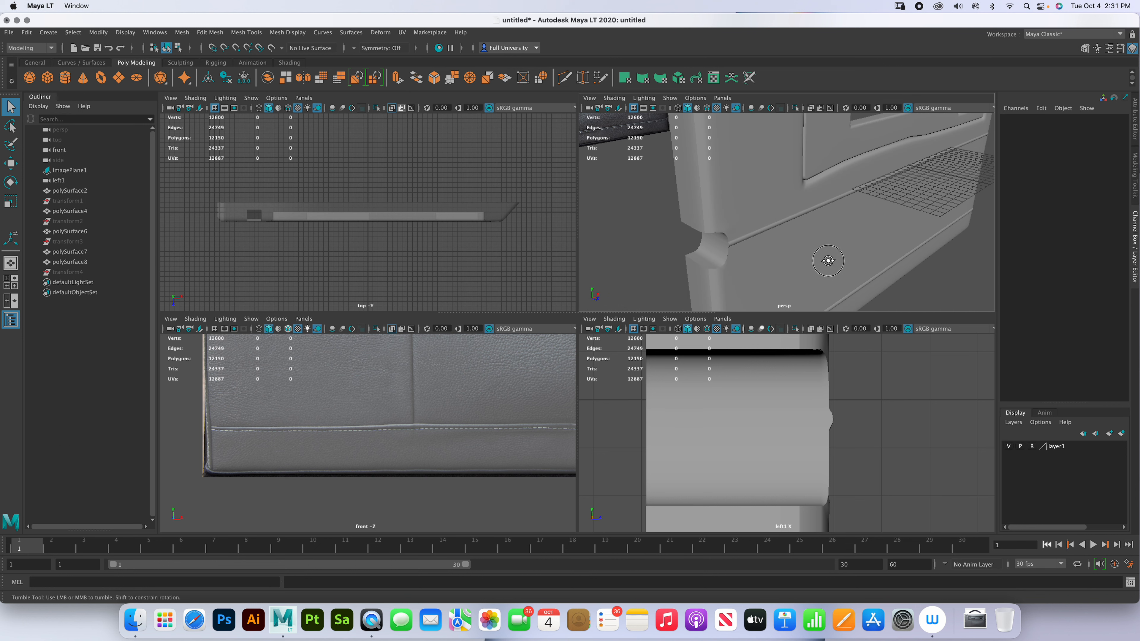
alt+drag(827, 260, 813, 255)
alt+middle_drag(814, 255, 712, 278)
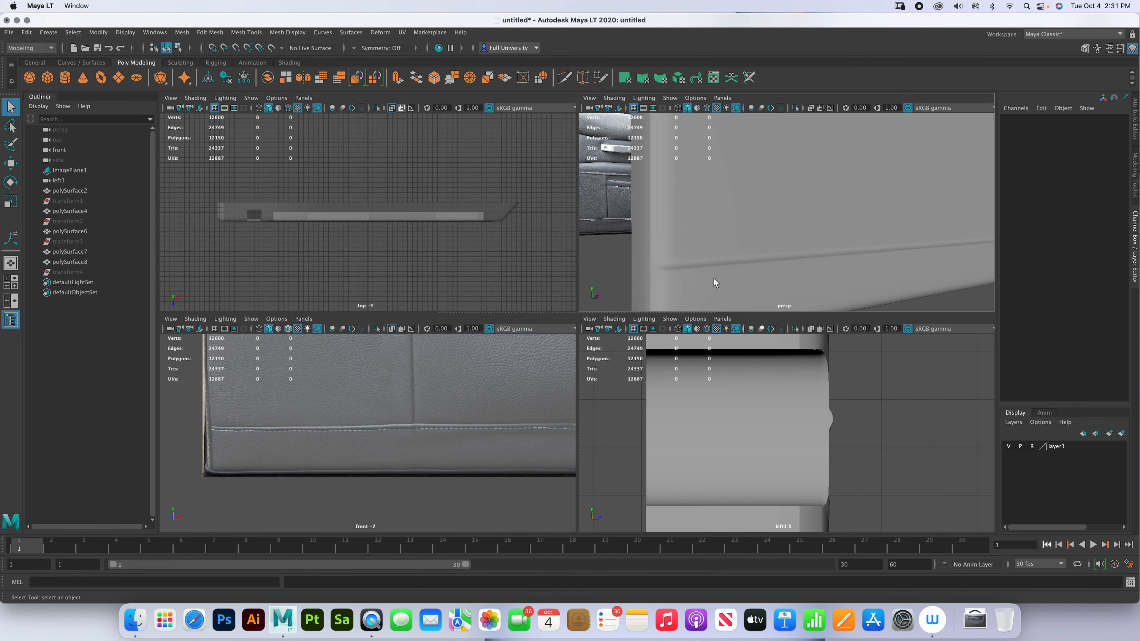
- Look over the wireframe of all the door panel pieces together and clear the selection
alt+middle_drag(818, 253, 835, 287)
alt+right_drag(835, 288, 752, 182)
alt+middle_drag(751, 182, 798, 266)
alt+right_drag(799, 265, 757, 208)
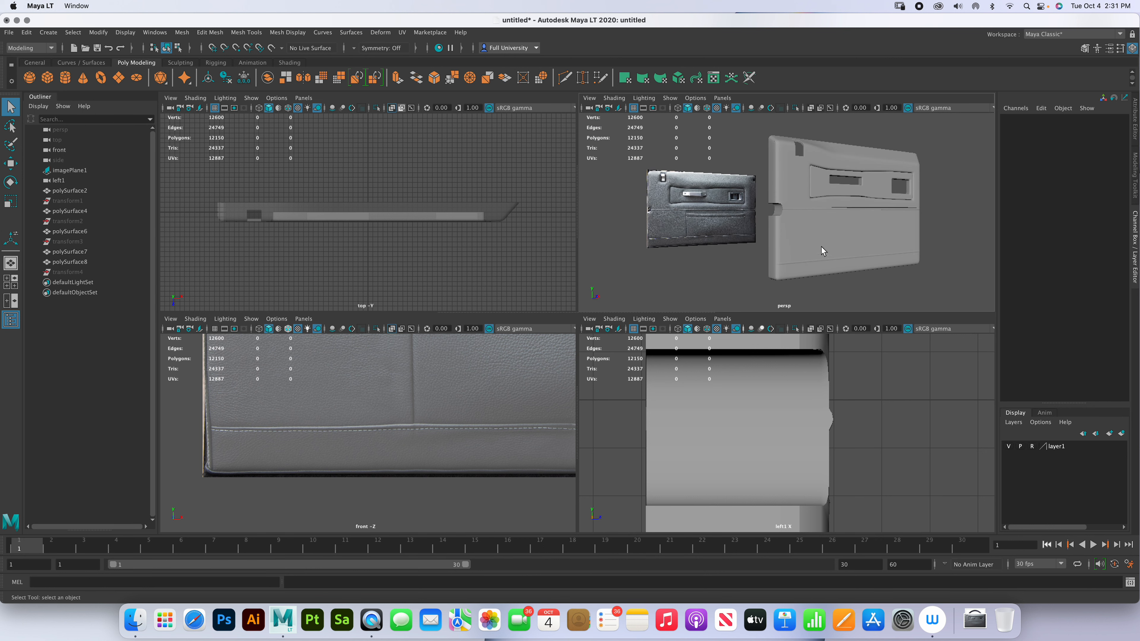
drag(758, 140, 942, 294)
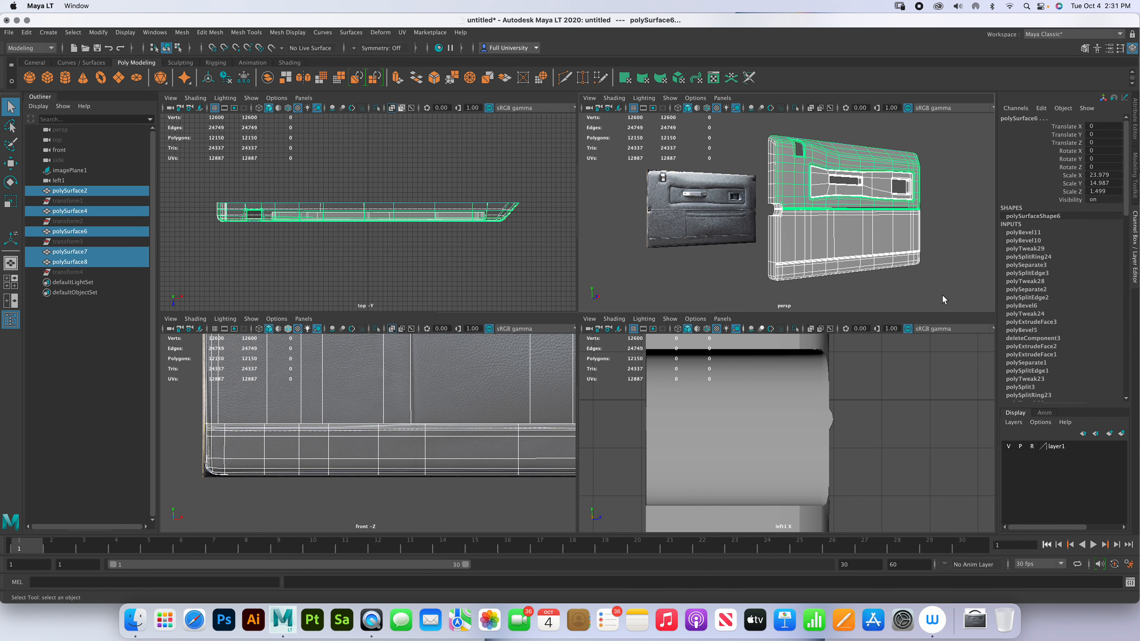
click(938, 273)
- Detach the middle panel polySurface8 along the two vertical edge loops at the sides of the pocket
click(496, 401)
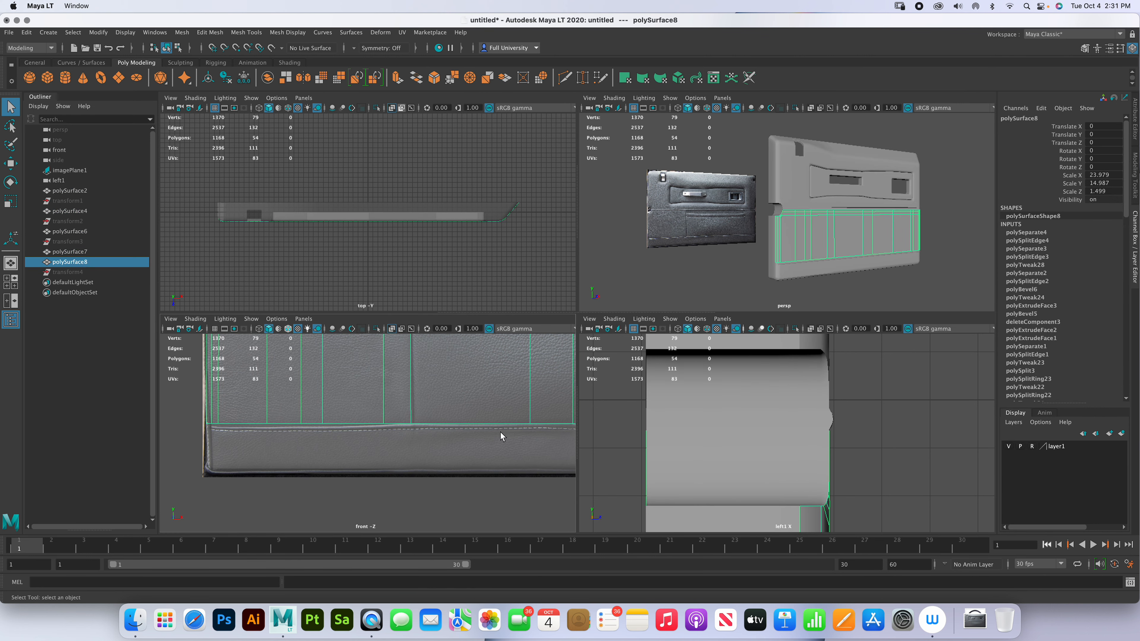
key(space)
alt+middle_drag(659, 312, 598, 395)
alt+right_drag(606, 329, 552, 318)
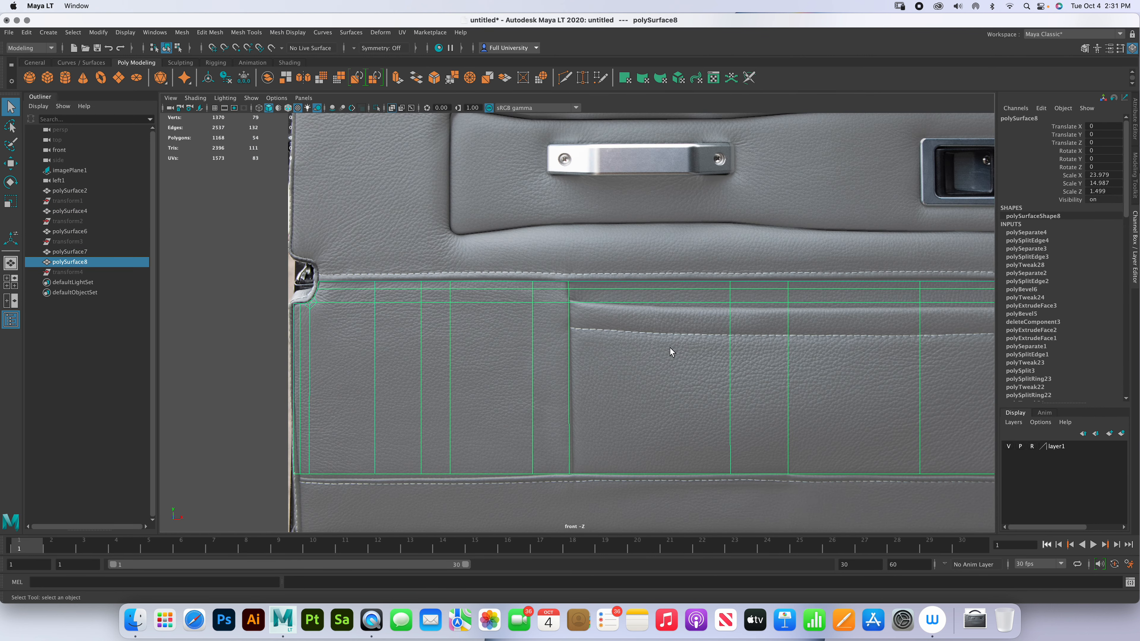
alt+middle_drag(669, 347, 597, 297)
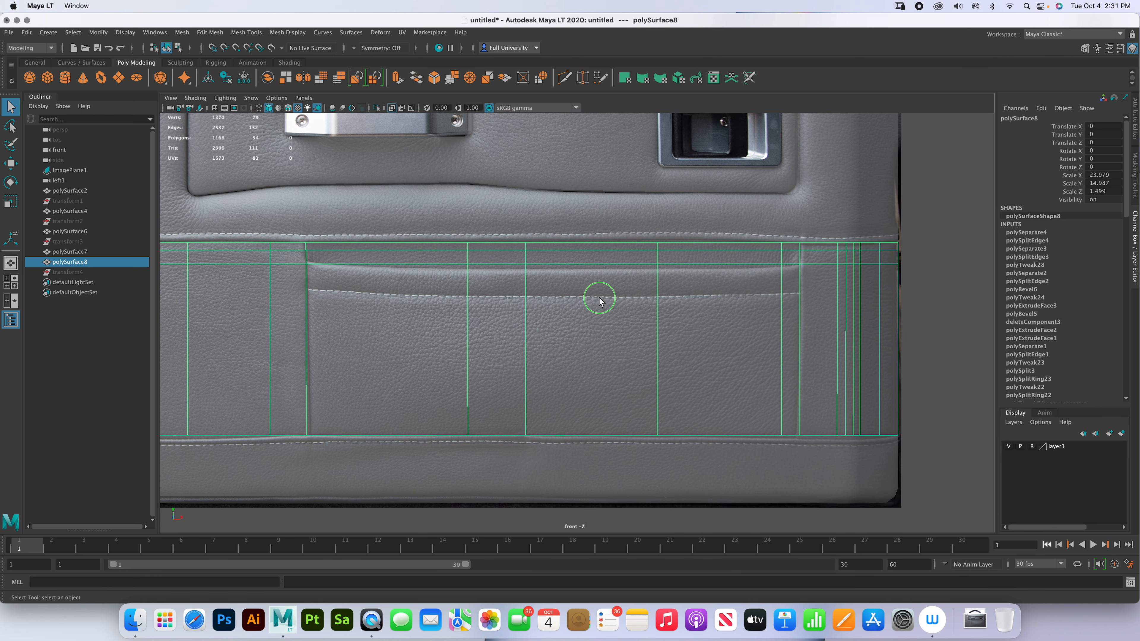
right_drag(599, 298, 600, 271)
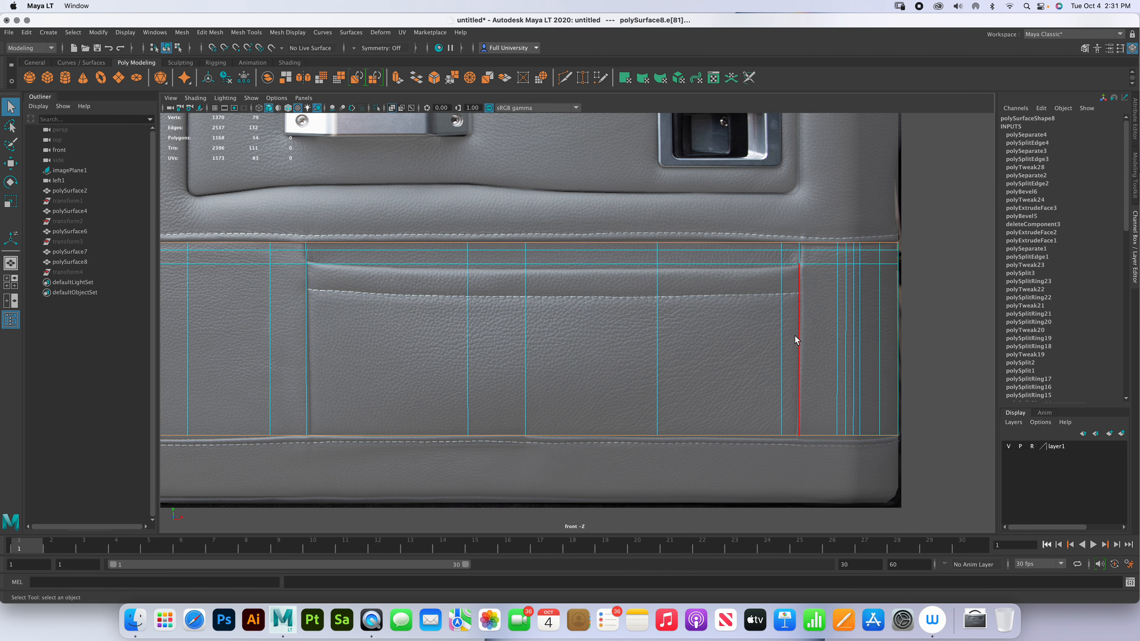
double_click(795, 340)
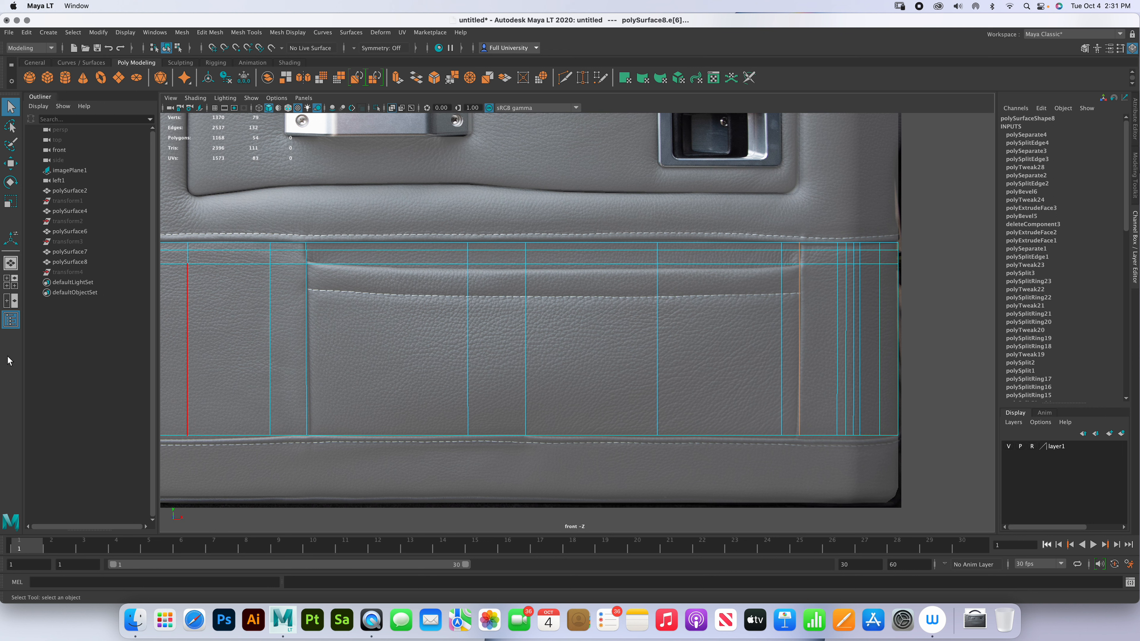
shift+double_click(307, 332)
shift+right_drag(306, 336, 304, 484)
right_click(407, 350)
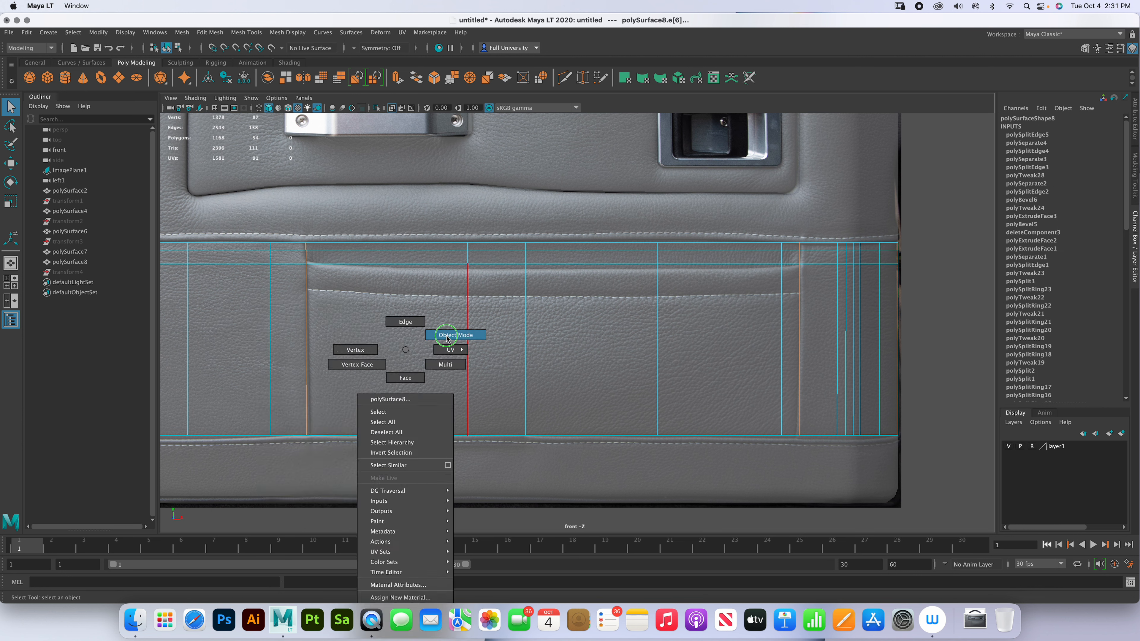
- Separate polySurface8 into individual pieces and ungroup them
click(384, 332)
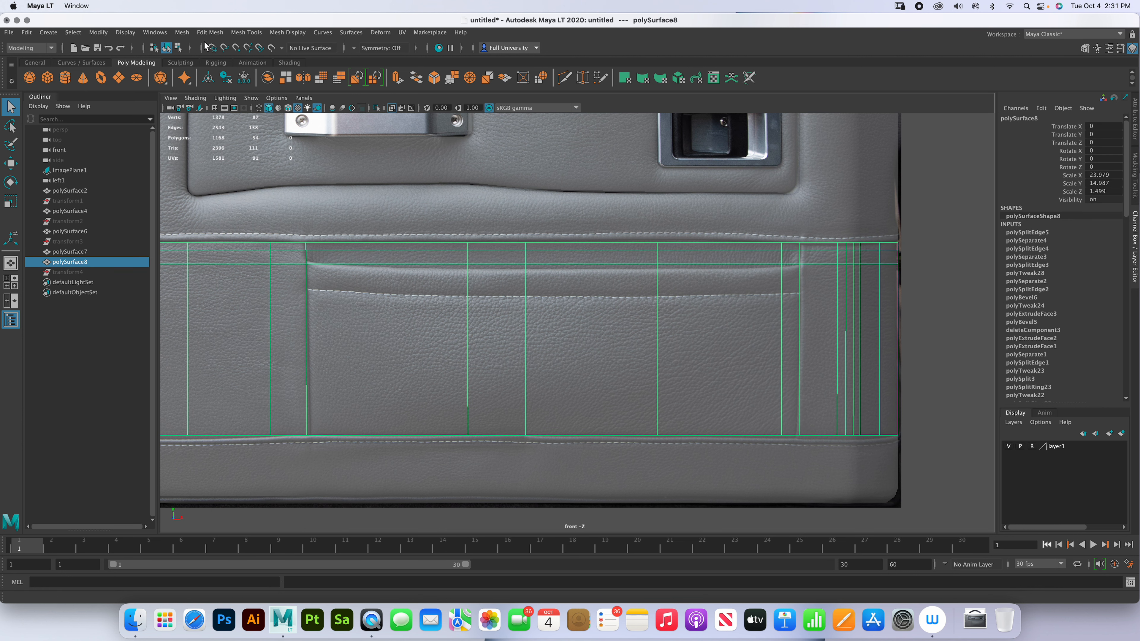
click(181, 33)
click(199, 77)
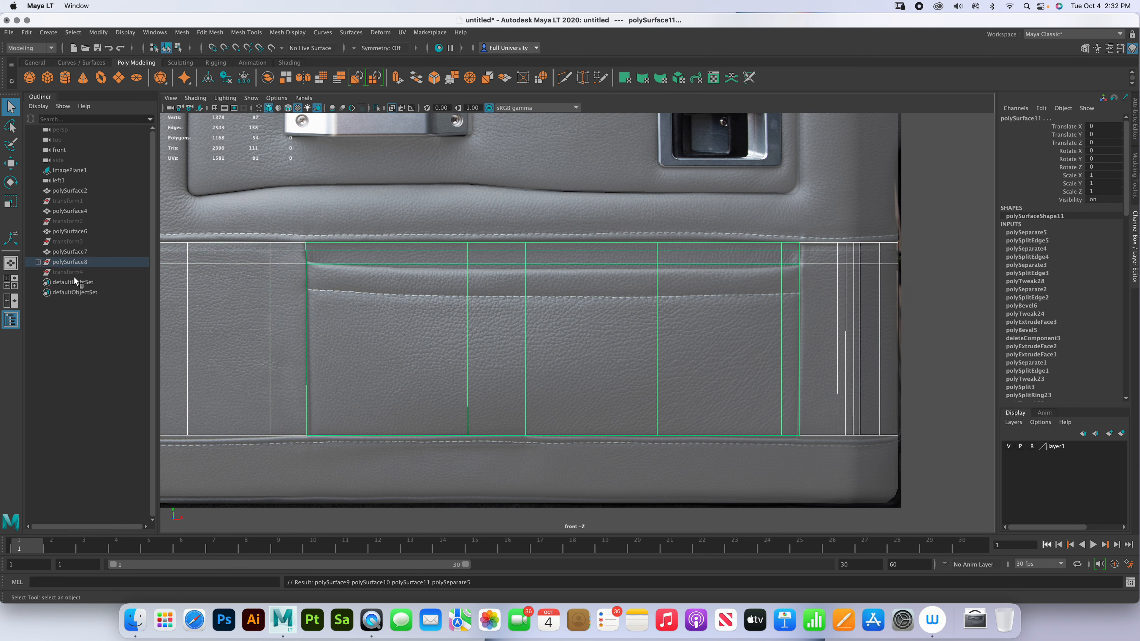
click(74, 262)
click(28, 33)
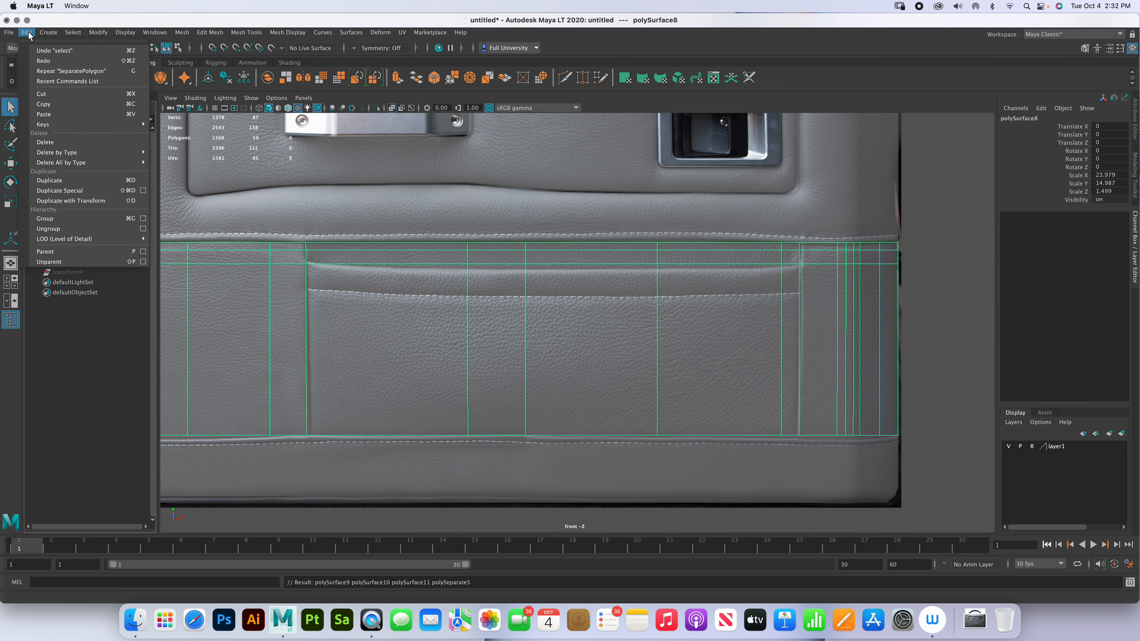
click(63, 222)
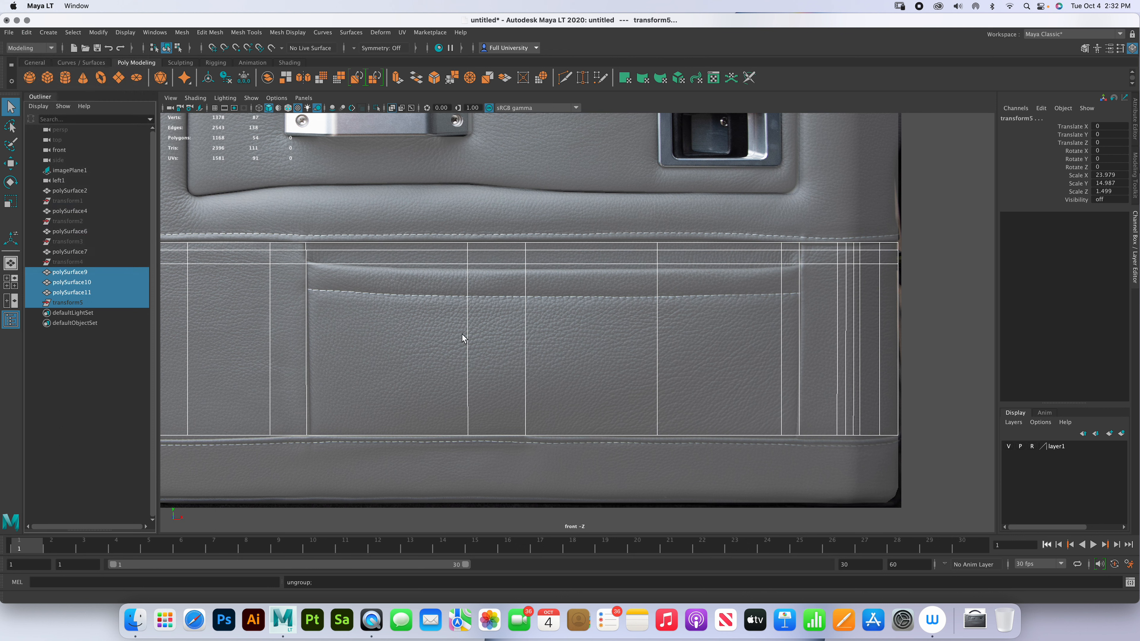
- Push the separated pocket piece polySurface11 back into the door to a Translate Z of -0.305
key(space)
click(882, 257)
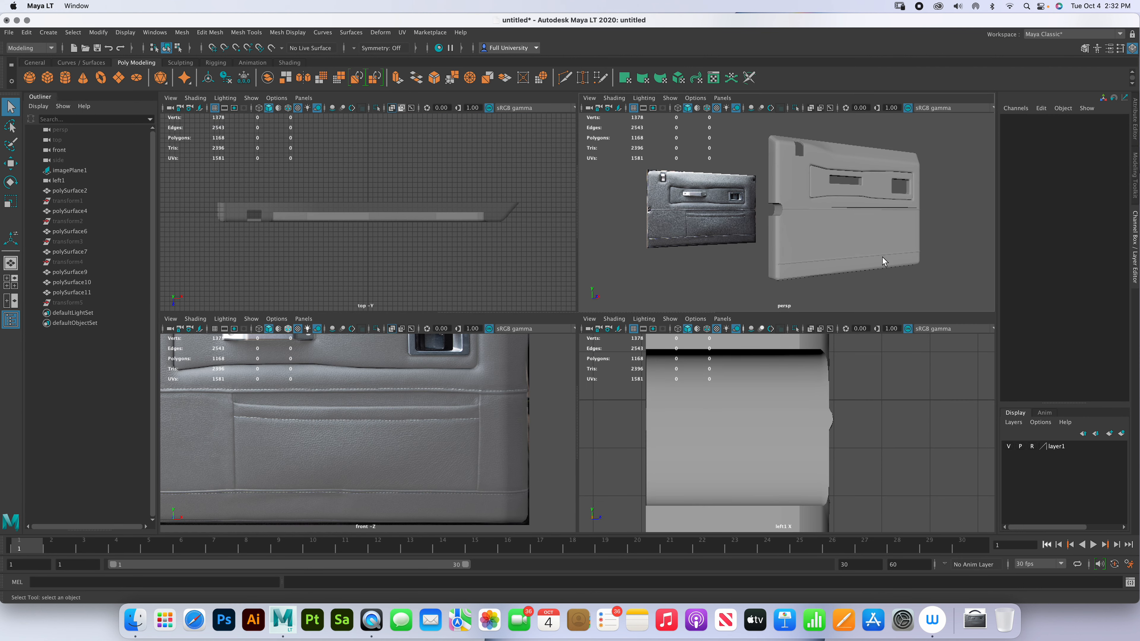
click(859, 237)
scroll(548, 407, up, 2)
alt+drag(841, 254, 784, 264)
key(w)
drag(828, 186, 830, 189)
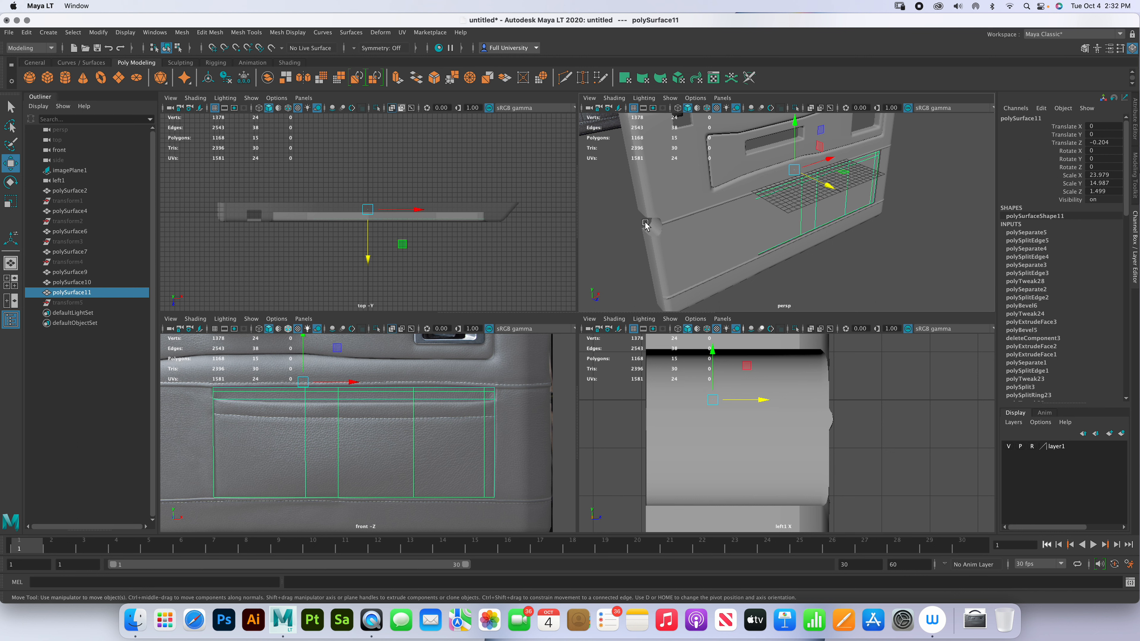
scroll(433, 248, up, 5)
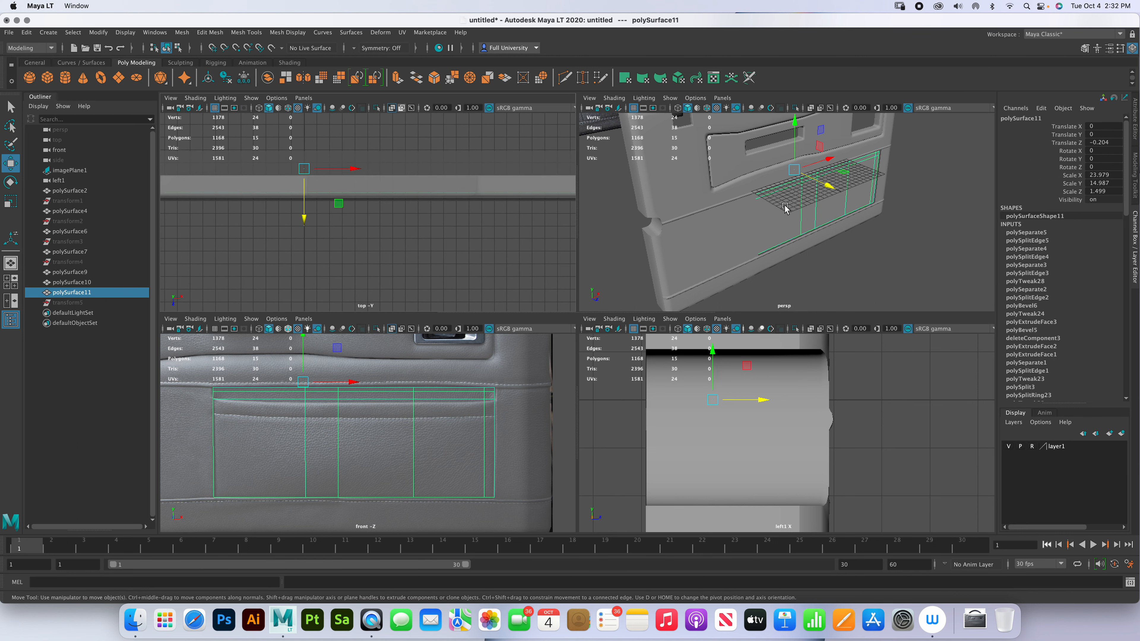
drag(829, 189, 829, 188)
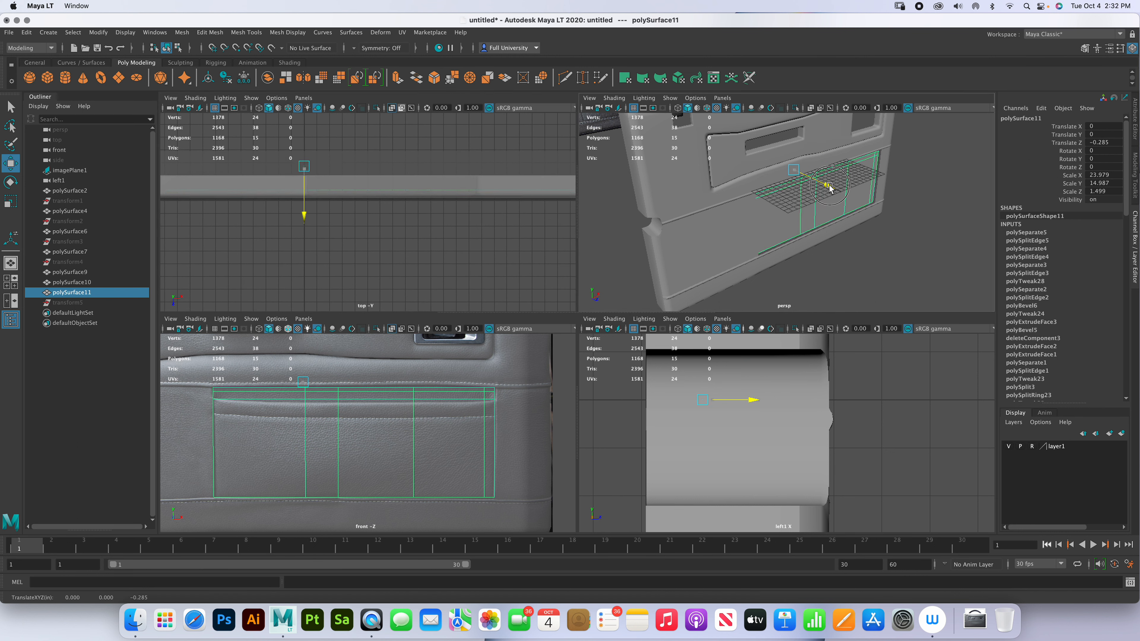
drag(830, 187, 829, 186)
scroll(858, 200, up, 3)
right_drag(847, 207, 848, 182)
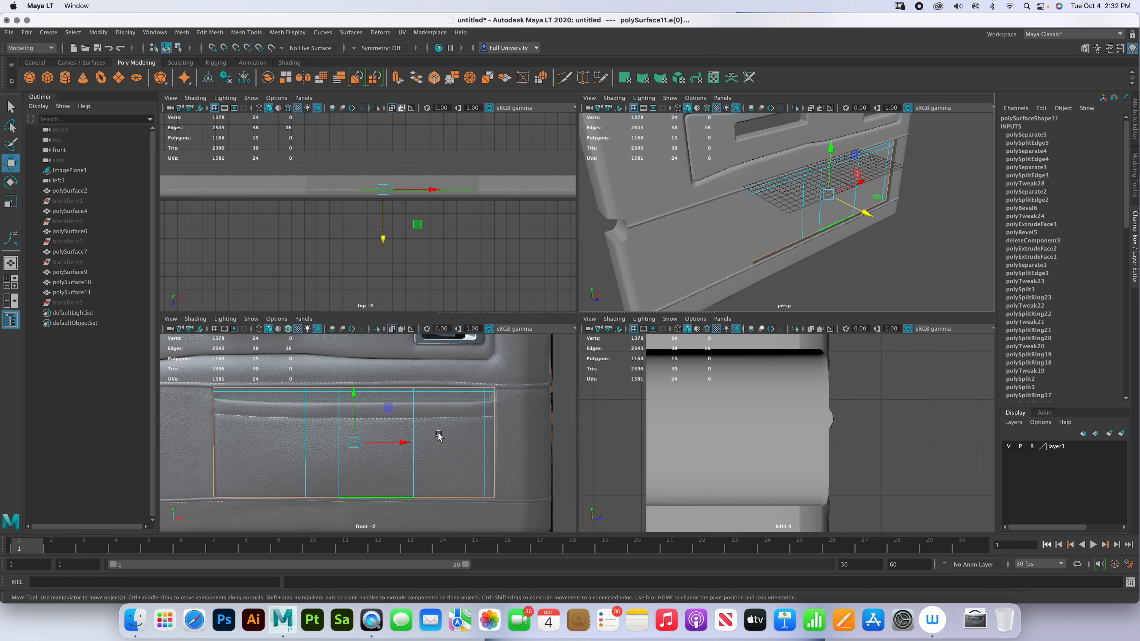
key(r)
drag(400, 443, 401, 444)
key(ctrl+z)
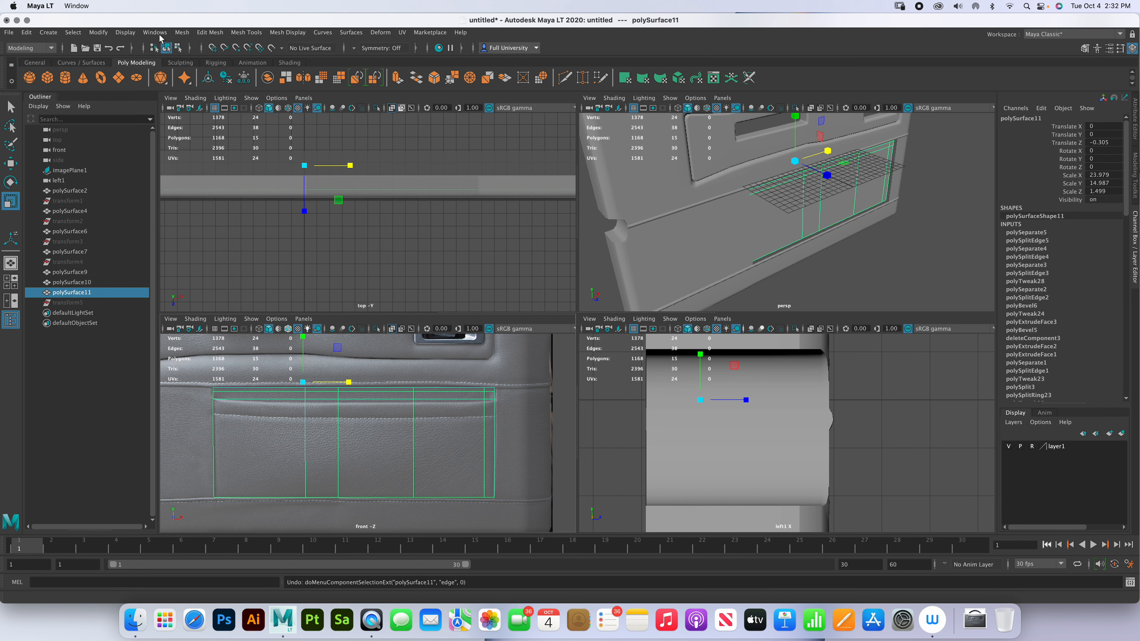
- Center the pocket piece's pivot and enlarge the piece to Scale X 25.044 and Scale Y 15.819
click(99, 33)
click(117, 106)
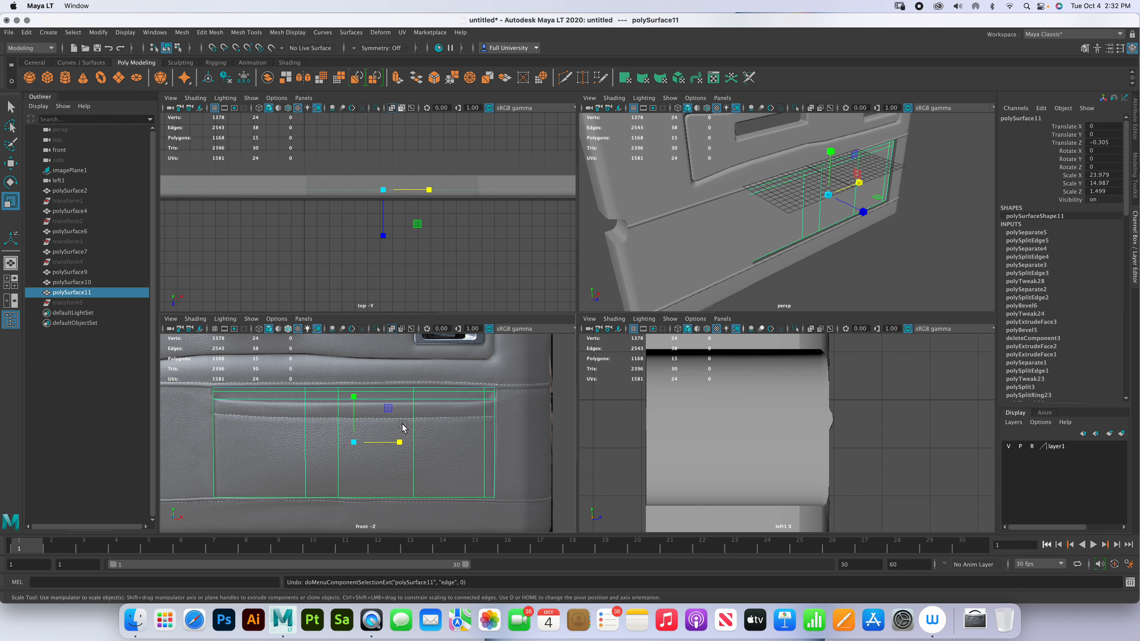
drag(400, 443, 402, 443)
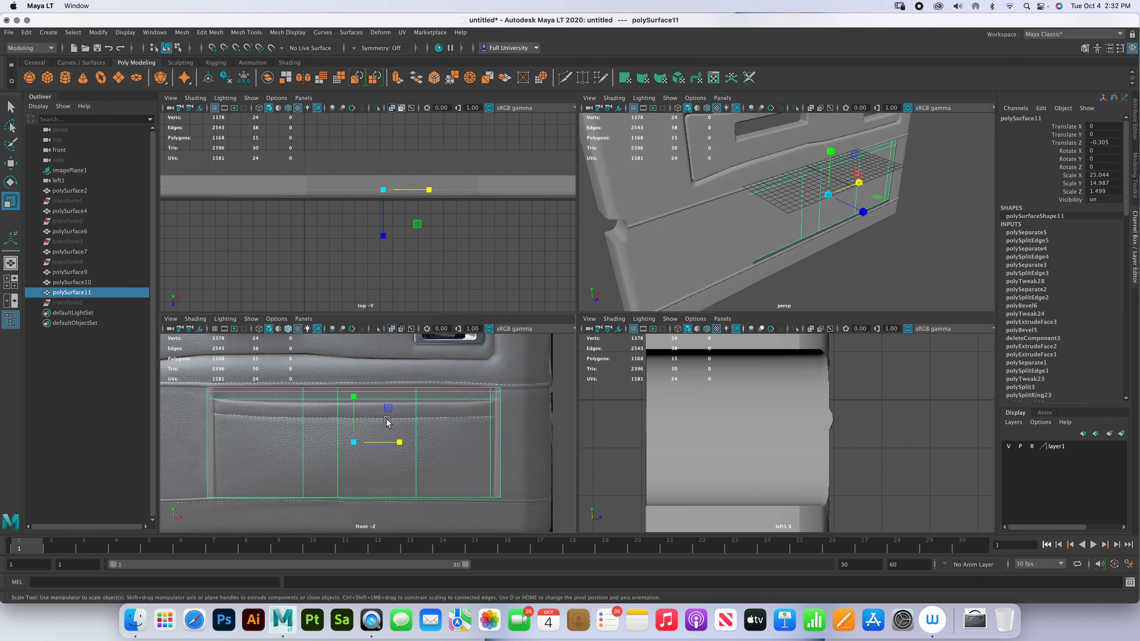
drag(354, 397, 354, 395)
- Move the pocket piece to Translate Z -0.476, extrude its border edges forward in Z, and return to object mode
key(w)
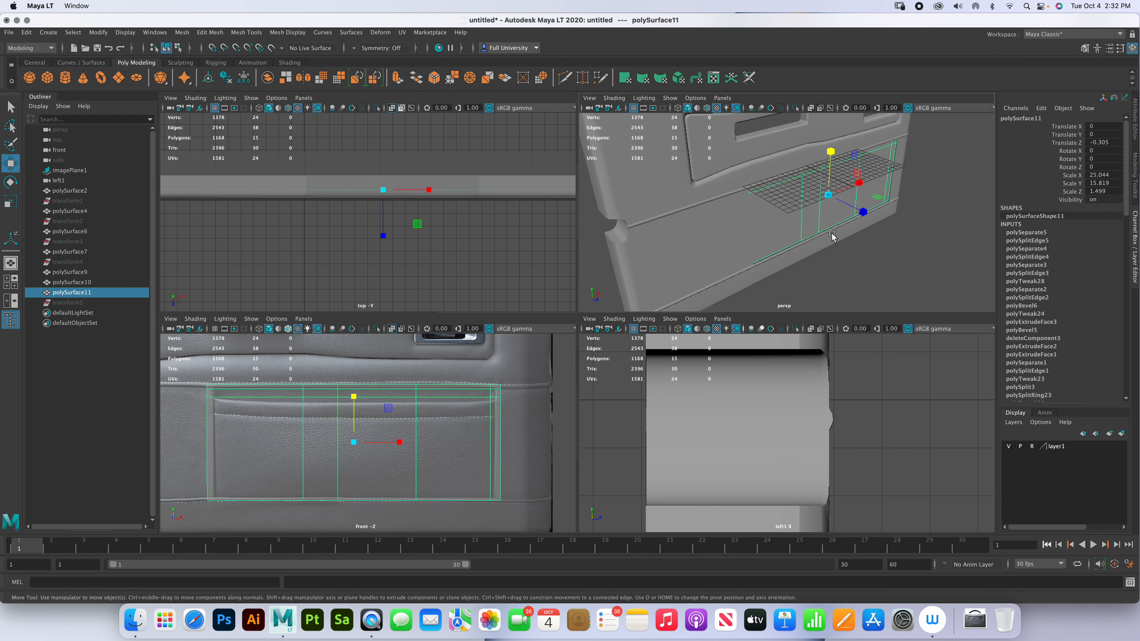
drag(863, 211, 867, 214)
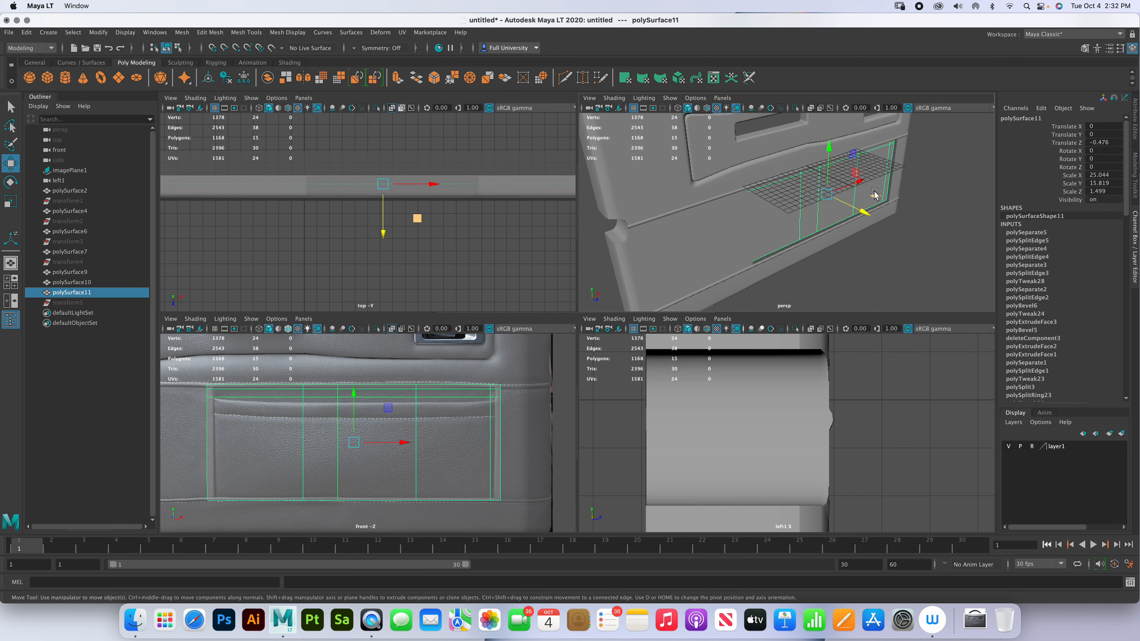
right_drag(872, 193, 863, 171)
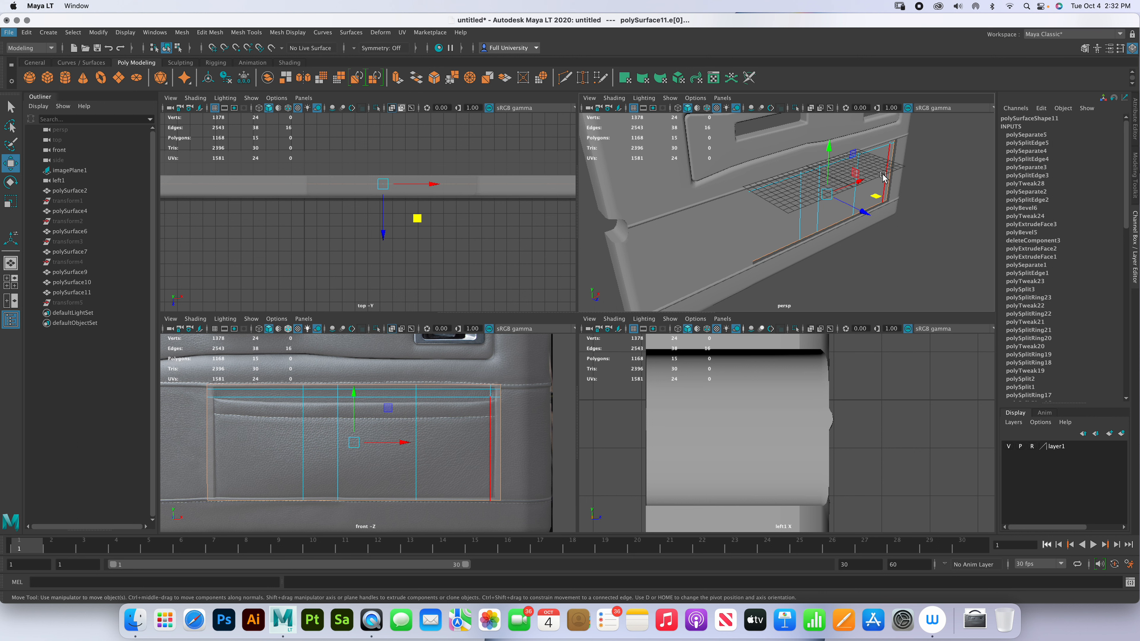
shift+drag(863, 212, 872, 220)
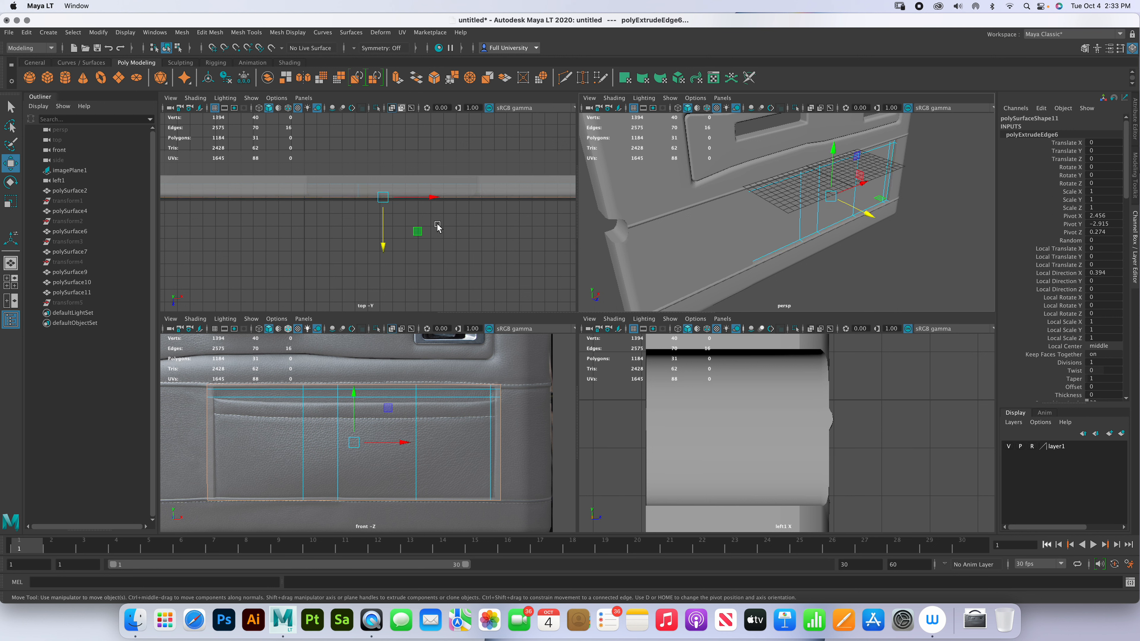
right_drag(832, 205, 904, 195)
- Turn on wireframe on shaded and hide the grid in the perspective view
click(912, 205)
alt+drag(894, 213, 822, 234)
click(803, 218)
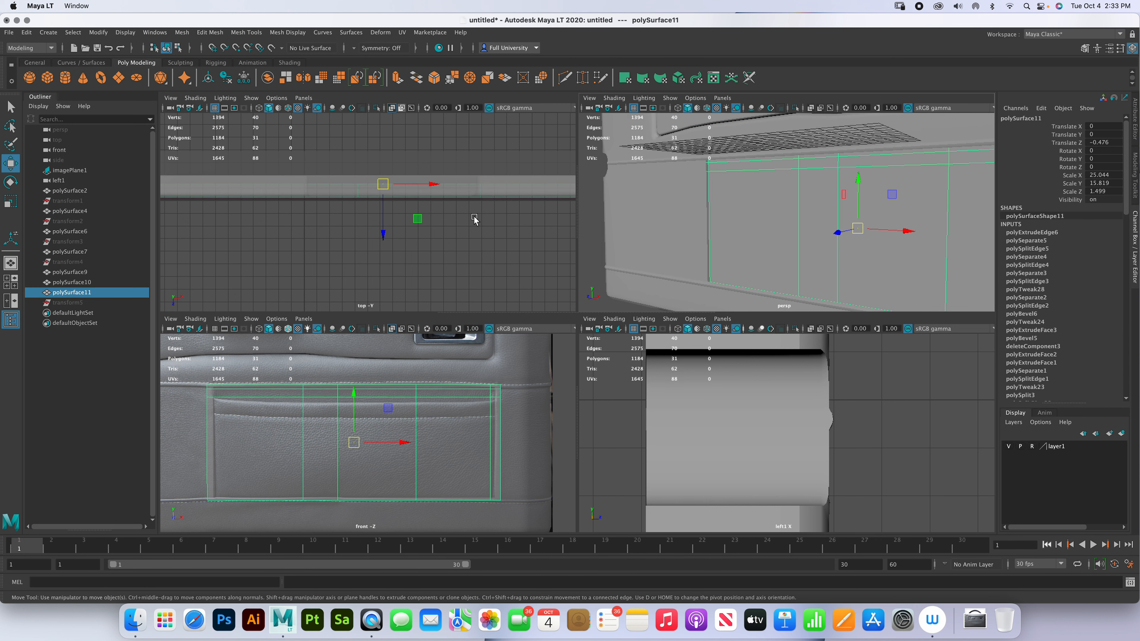
click(614, 97)
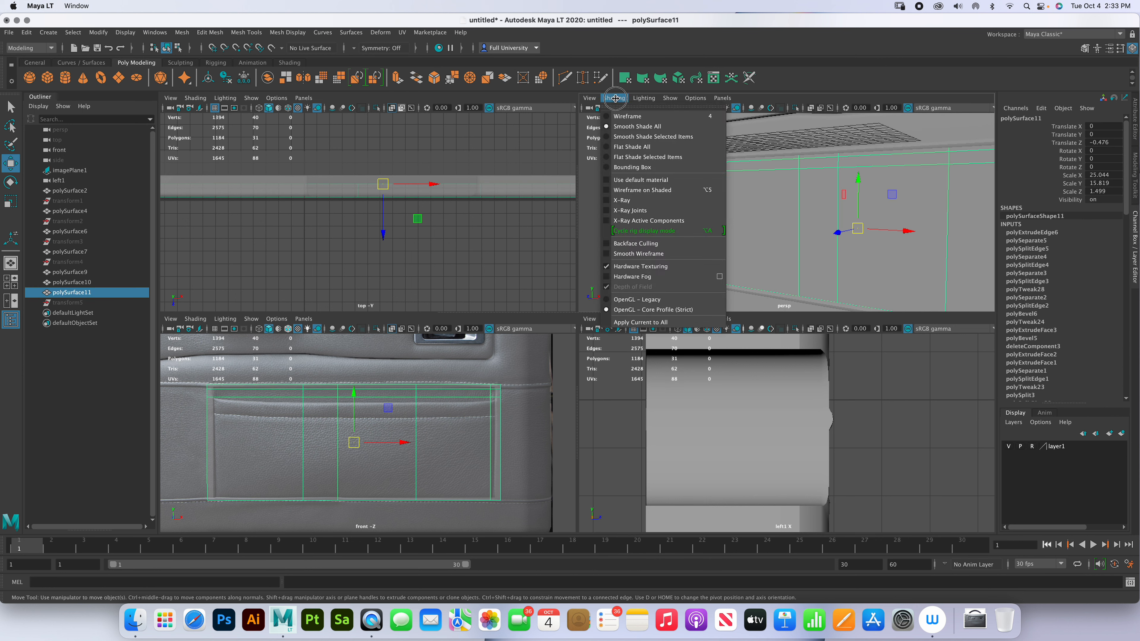
click(643, 191)
alt+right_drag(767, 220, 721, 172)
click(676, 272)
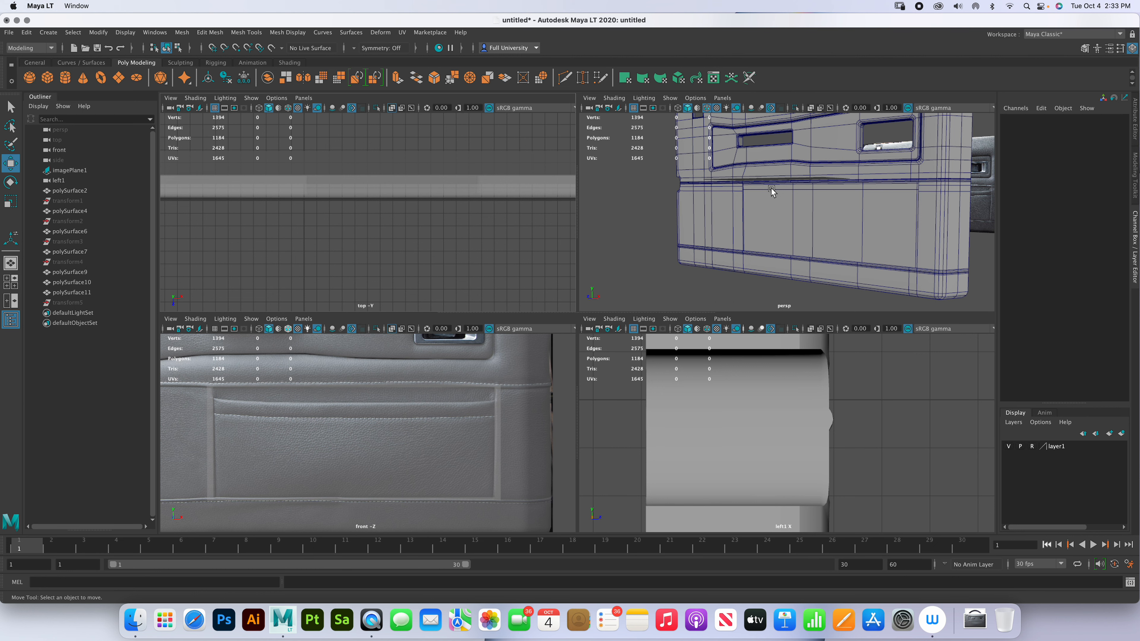
key(space)
alt+drag(761, 207, 714, 296)
alt+right_drag(715, 296, 814, 324)
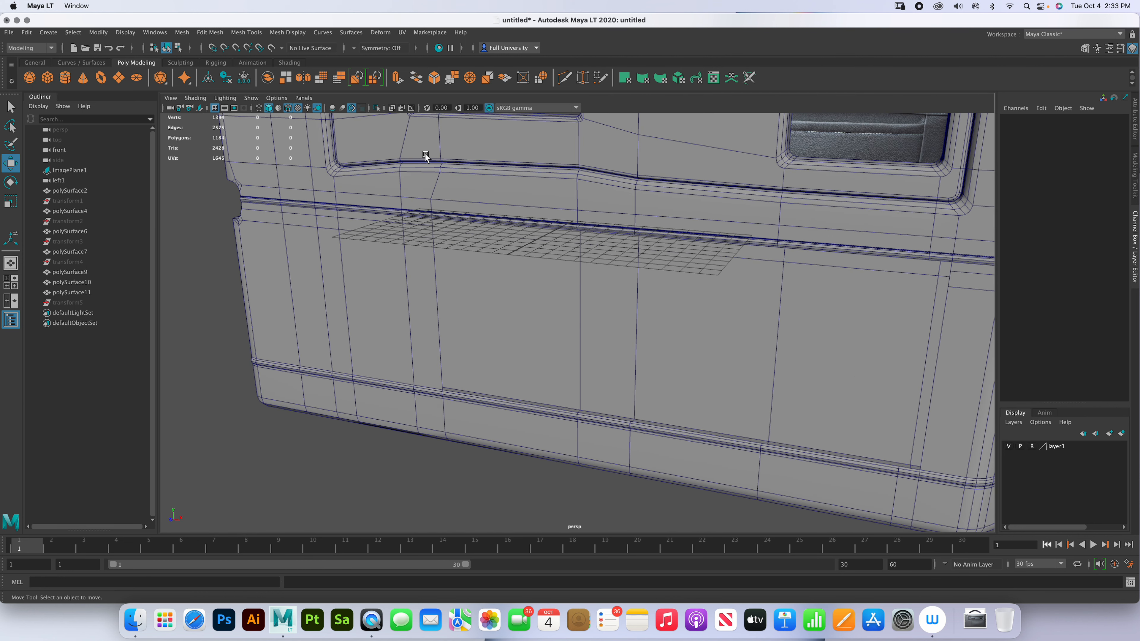
click(215, 108)
- Check the pocket piece polySurface11 and its corners in smooth mesh preview, and return it to the unsmoothed display
alt+drag(530, 204, 662, 244)
alt+right_drag(662, 244, 748, 298)
alt+drag(748, 298, 637, 298)
alt+right_drag(637, 298, 669, 282)
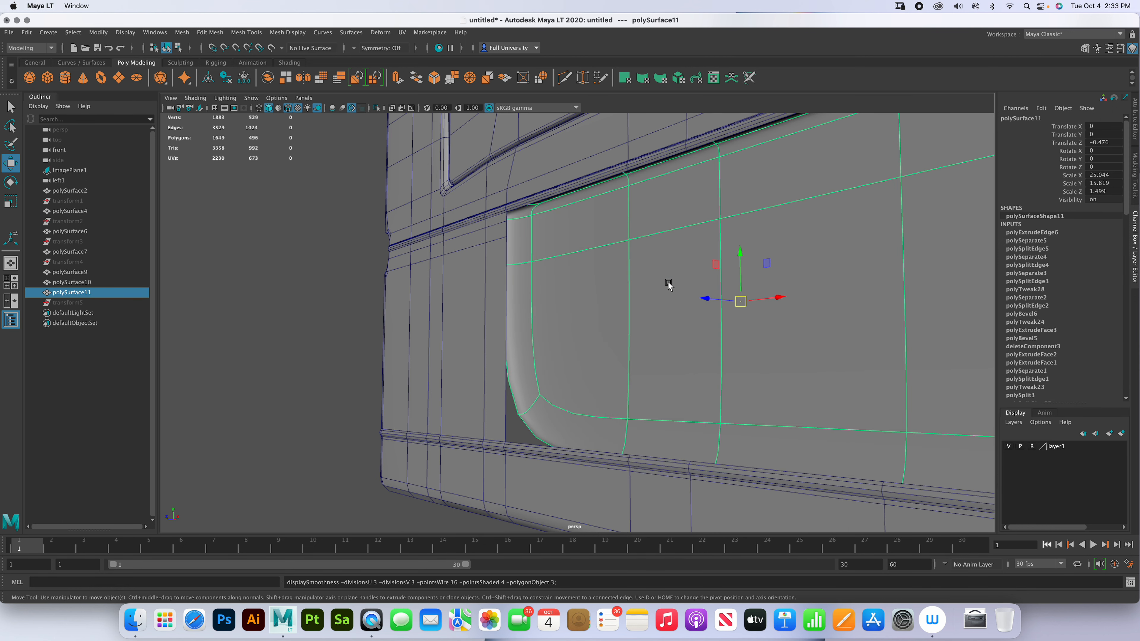
alt+drag(609, 363, 684, 369)
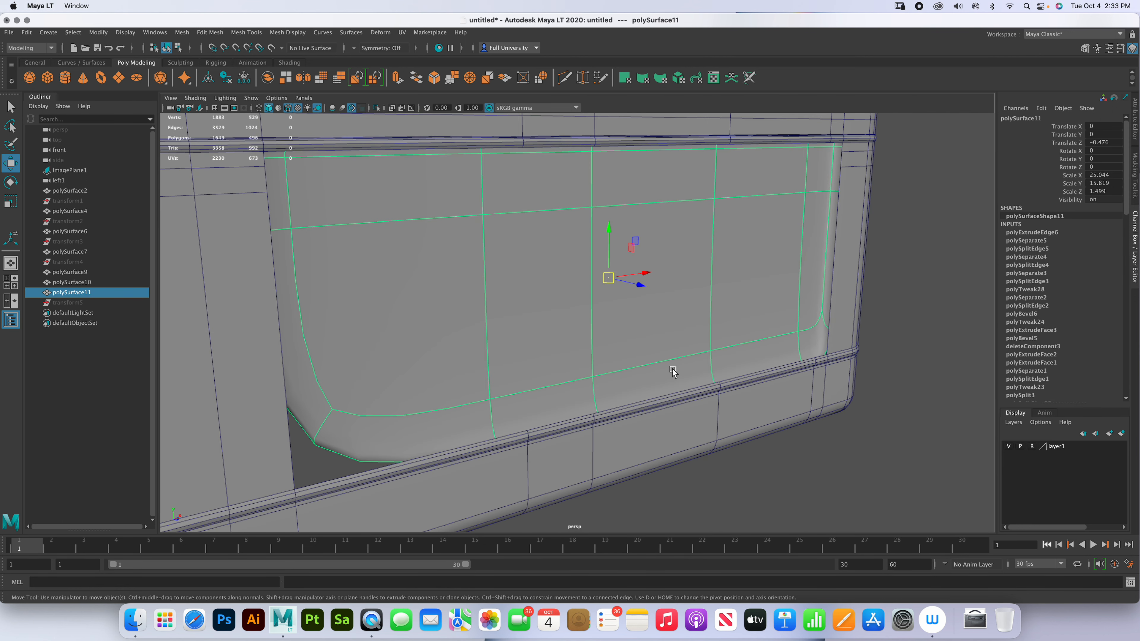
key(1)
- Duplicate the pocket piece in front of the door at Translate Z 4.926 and delete the copy's extruded border faces
mouse_move(695, 324)
alt+mouse_down()
mouse_move(679, 262)
mouse_move(746, 273)
mouse_move(723, 259)
mouse_move(727, 274)
mouse_move(708, 289)
mouse_move(669, 293)
mouse_move(730, 334)
mouse_move(823, 362)
mouse_move(776, 334)
alt+mouse_up()
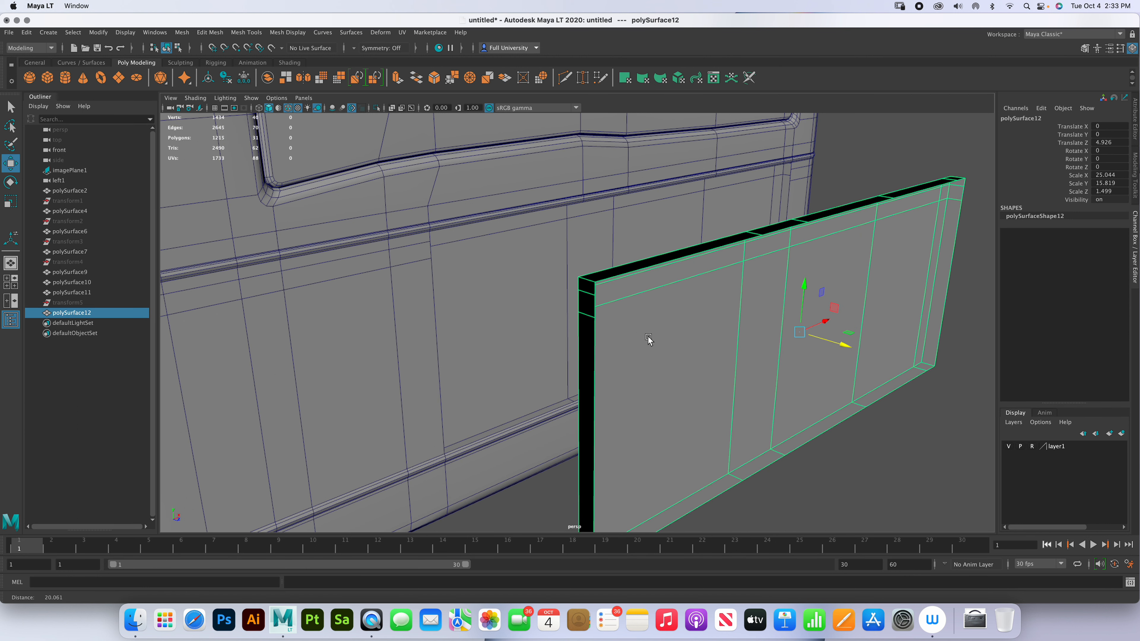
right_drag(649, 339, 648, 362)
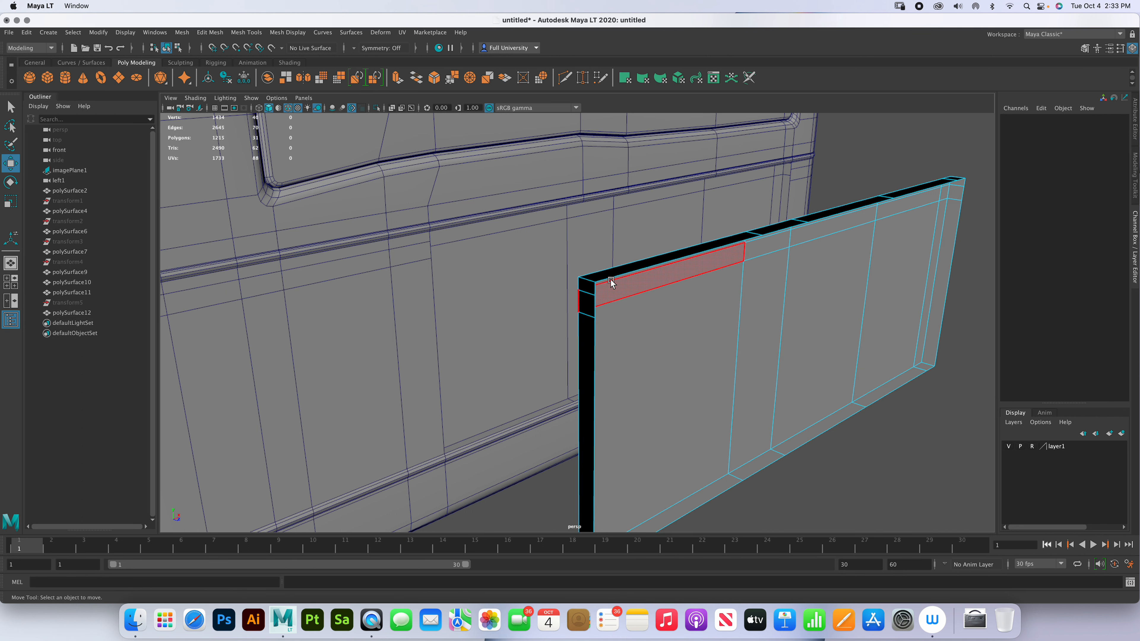
double_click(590, 288)
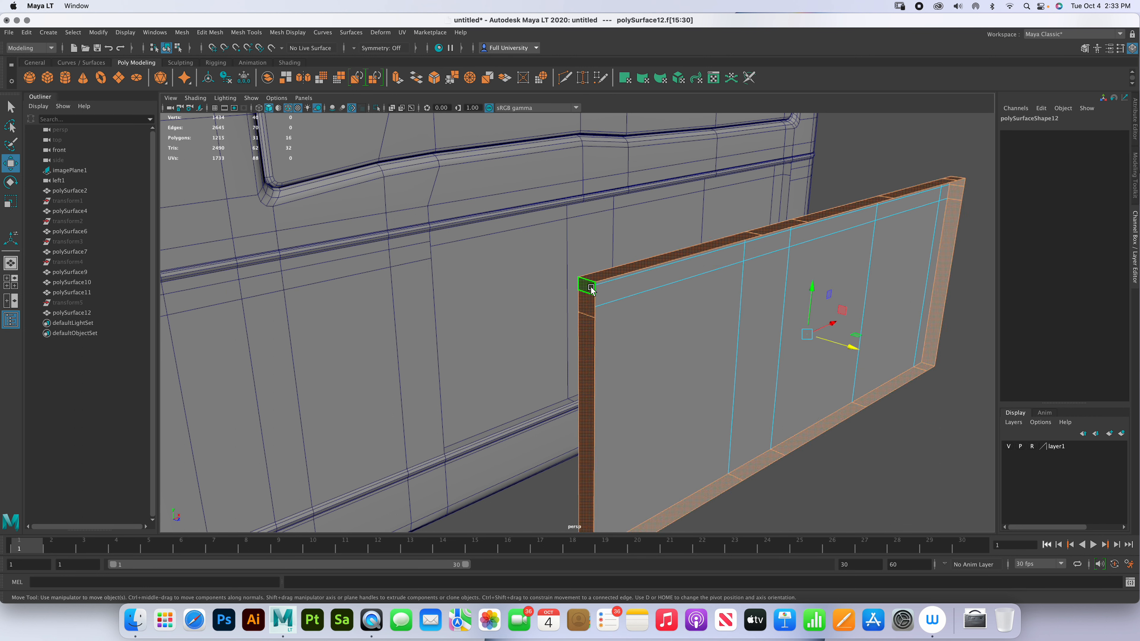
key(Delete)
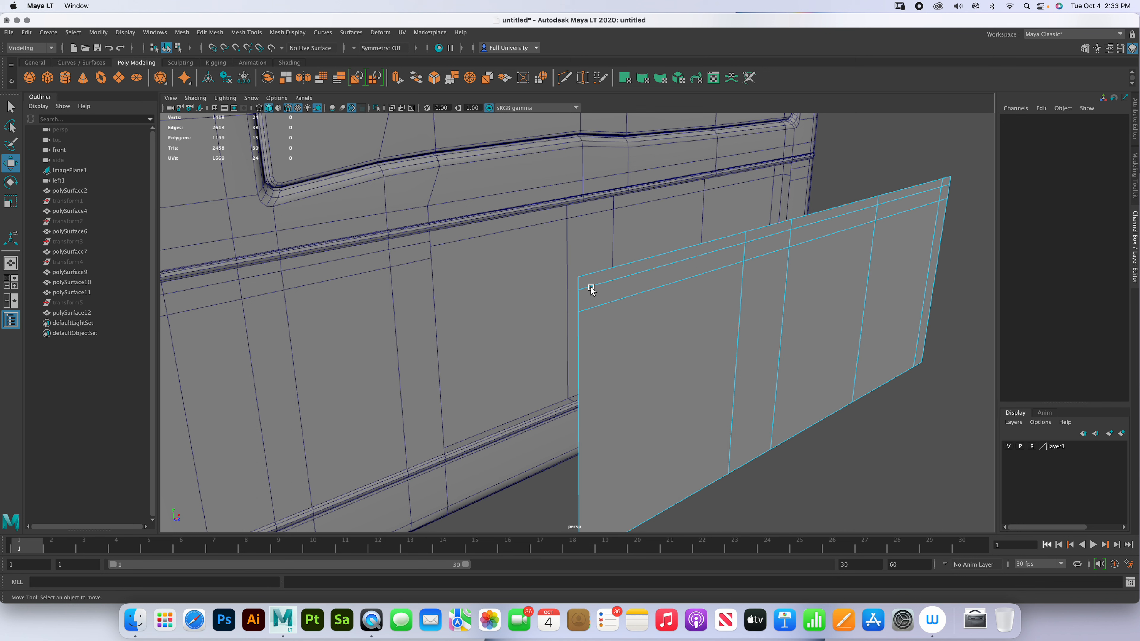
- Scale the border edges of the pocket piece polySurface11 in Y to about 0.978
alt+drag(540, 280, 575, 288)
right_click(574, 291)
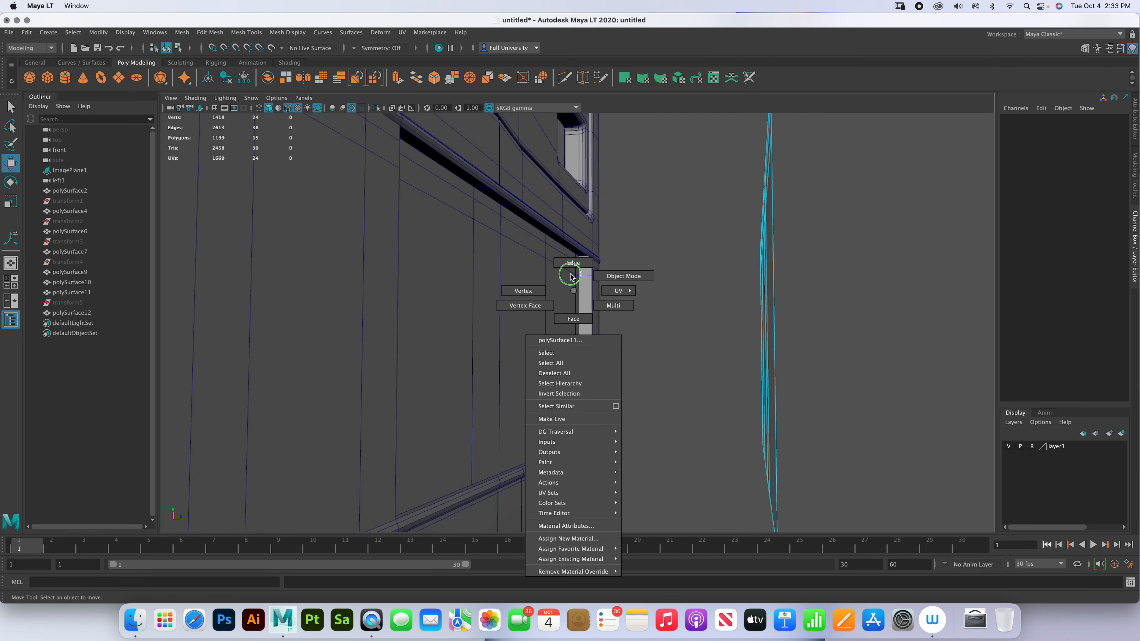
click(571, 265)
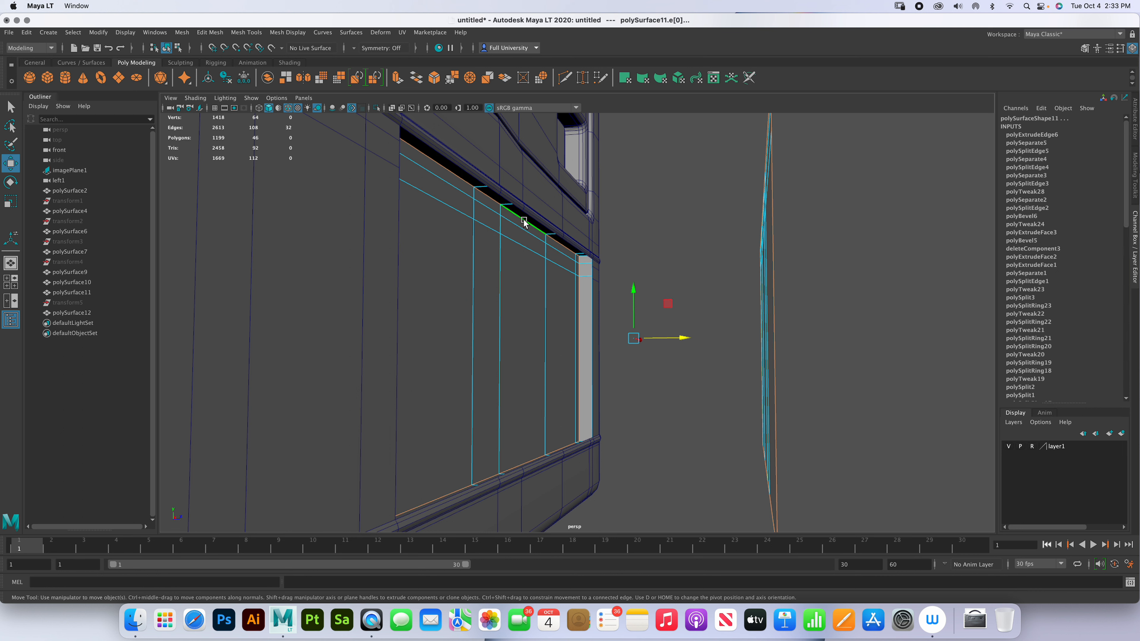
mouse_move(537, 266)
right_down()
mouse_move(540, 256)
mouse_move(579, 257)
mouse_move(529, 271)
mouse_move(531, 247)
right_up()
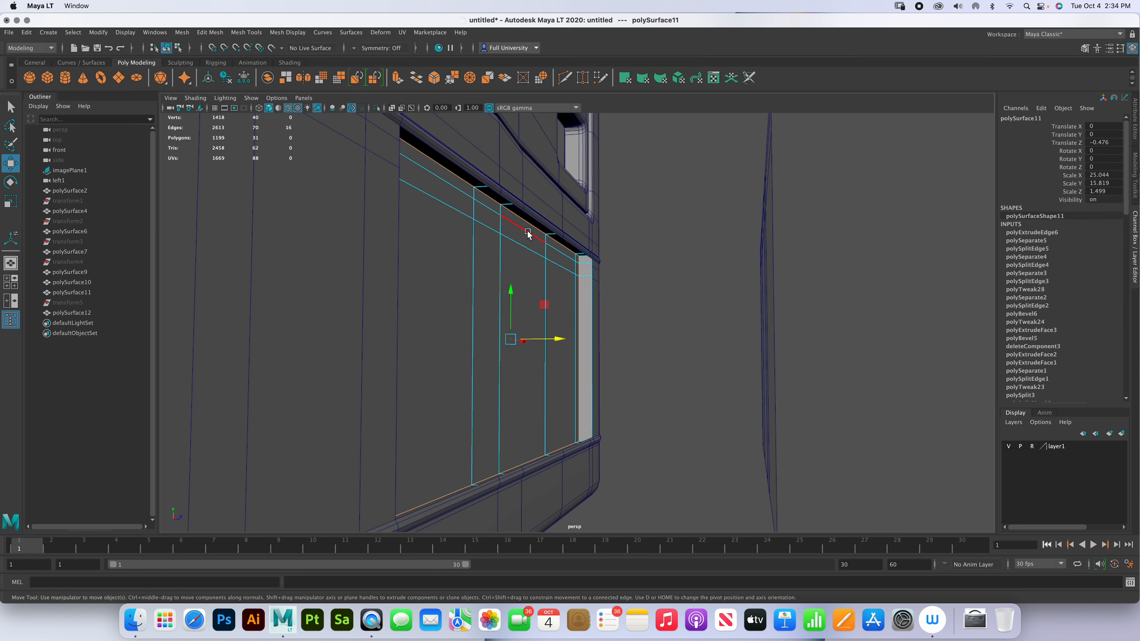
key(r)
drag(511, 295, 512, 294)
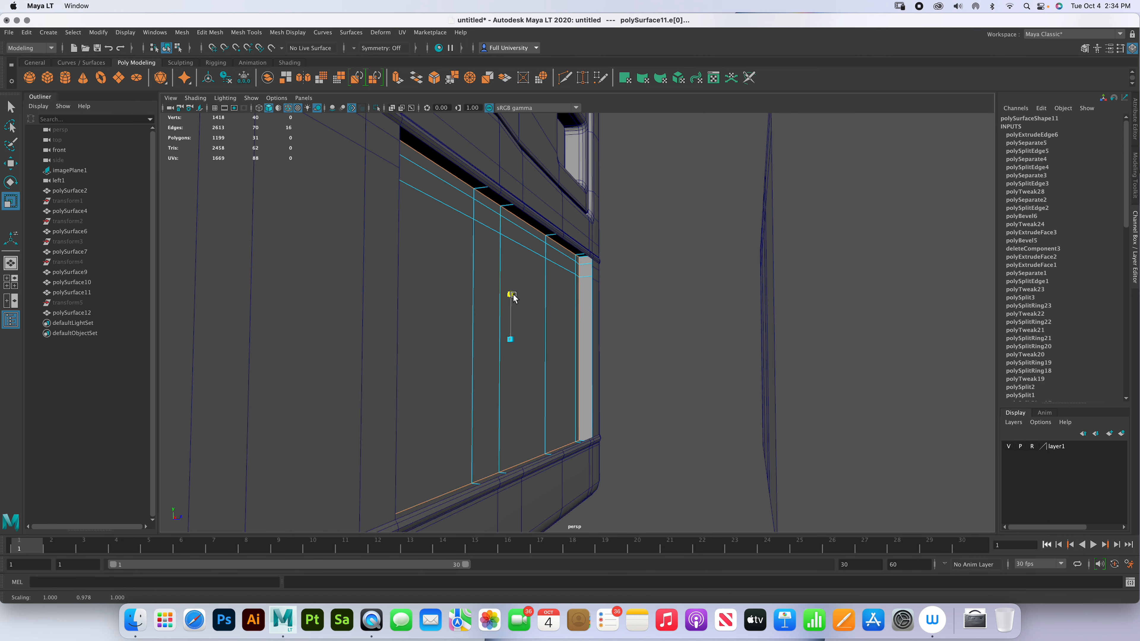
- Try smoothing the pocket piece polySurface11 with 1 division, undo the smooth and return to object mode
alt+drag(537, 340, 582, 311)
click(181, 32)
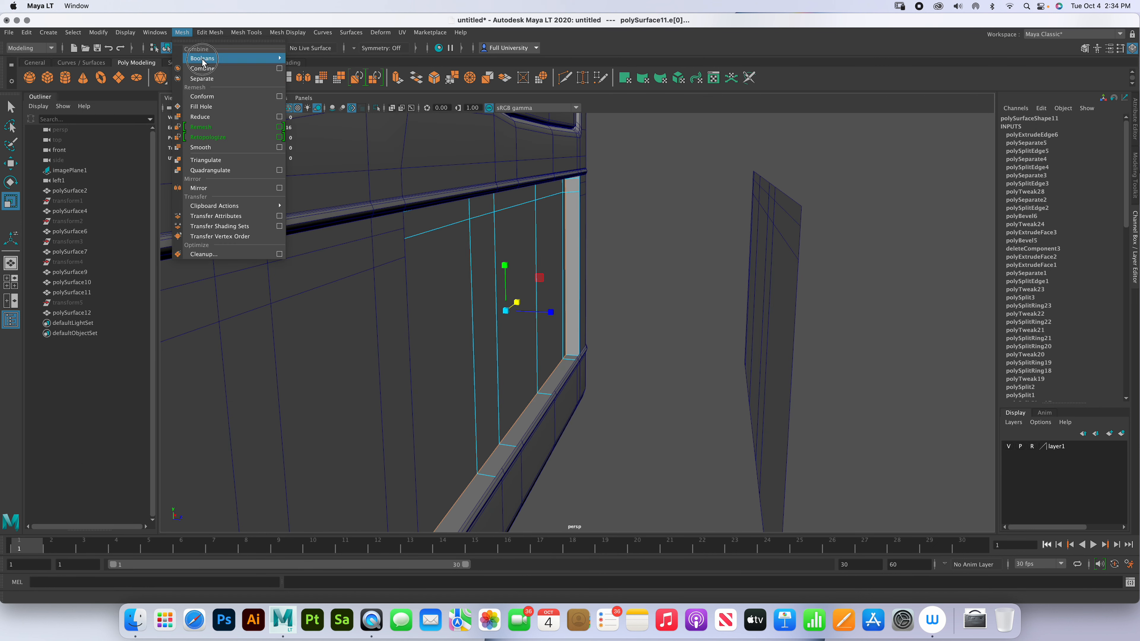
click(224, 145)
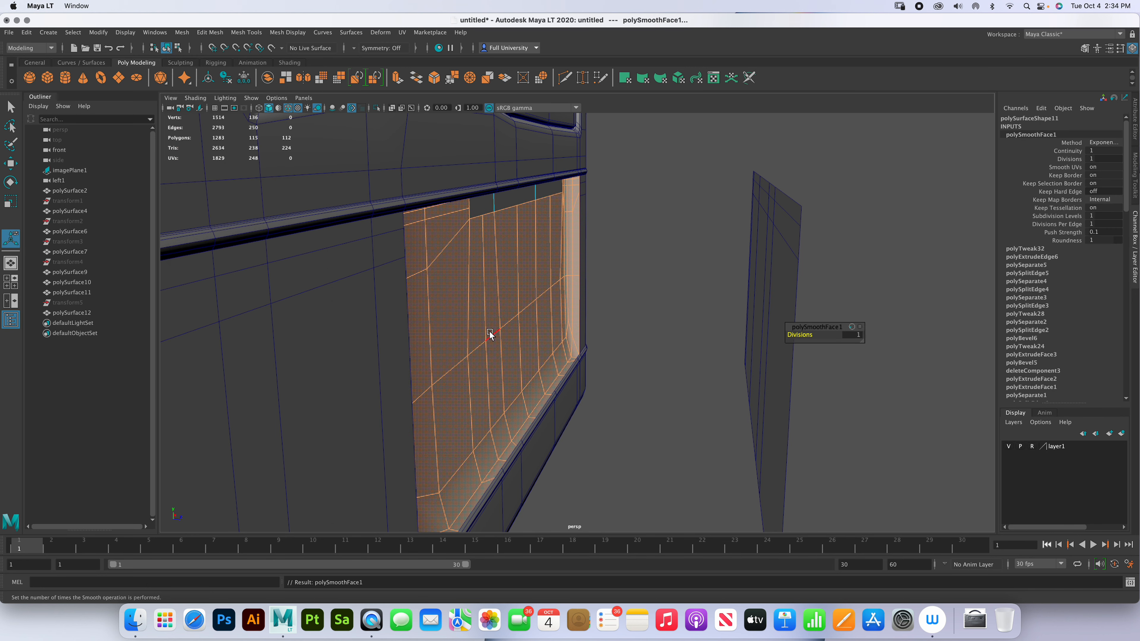
alt+drag(604, 299, 569, 315)
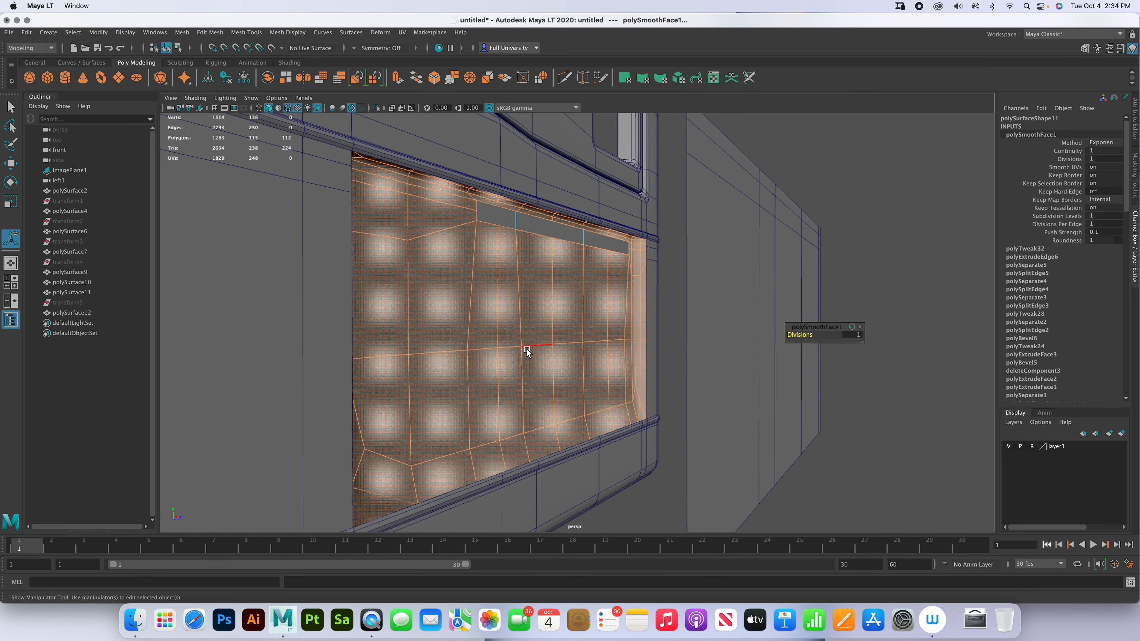
key(z)
right_drag(526, 346, 557, 332)
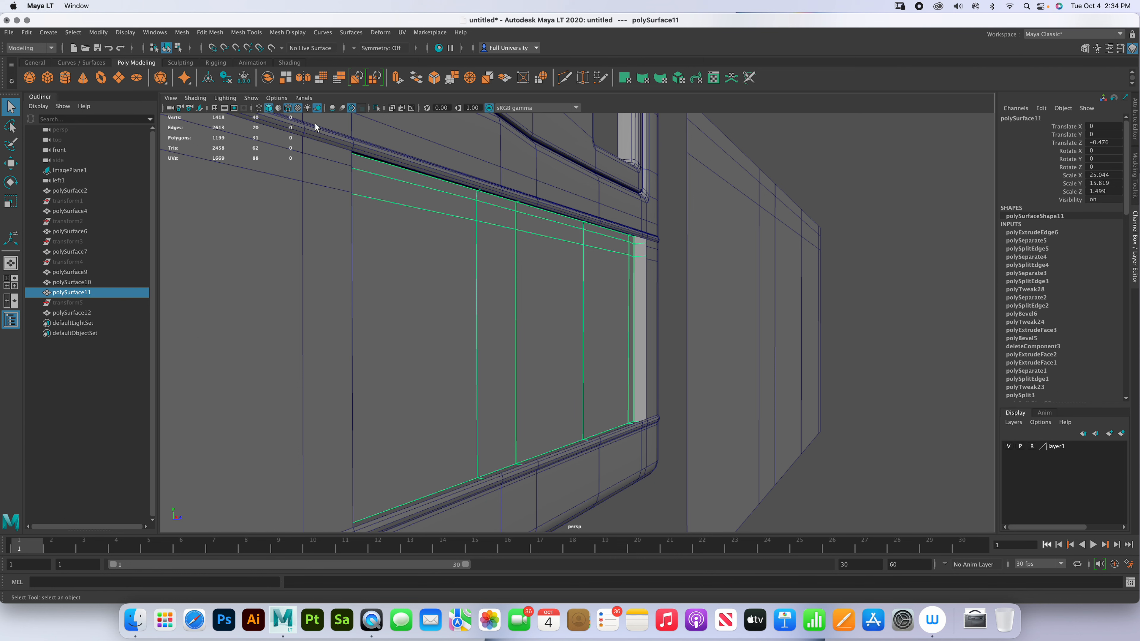
- Try smoothing the whole pocket piece polySurface11 with 2 divisions, and undo the smooth
click(184, 32)
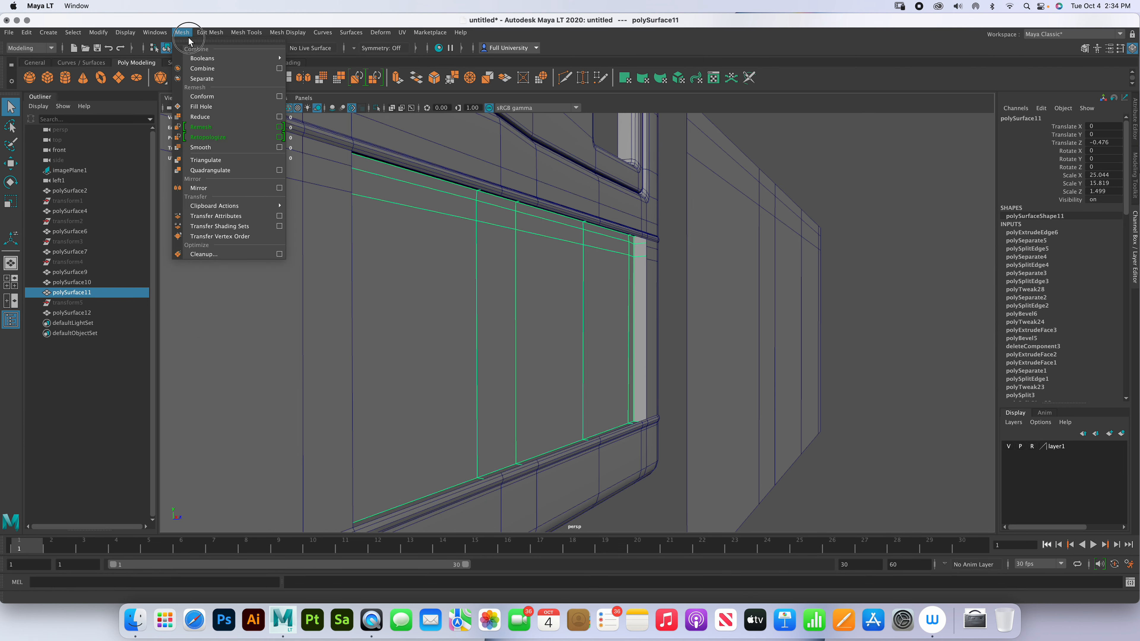
click(221, 147)
alt+drag(509, 424, 537, 407)
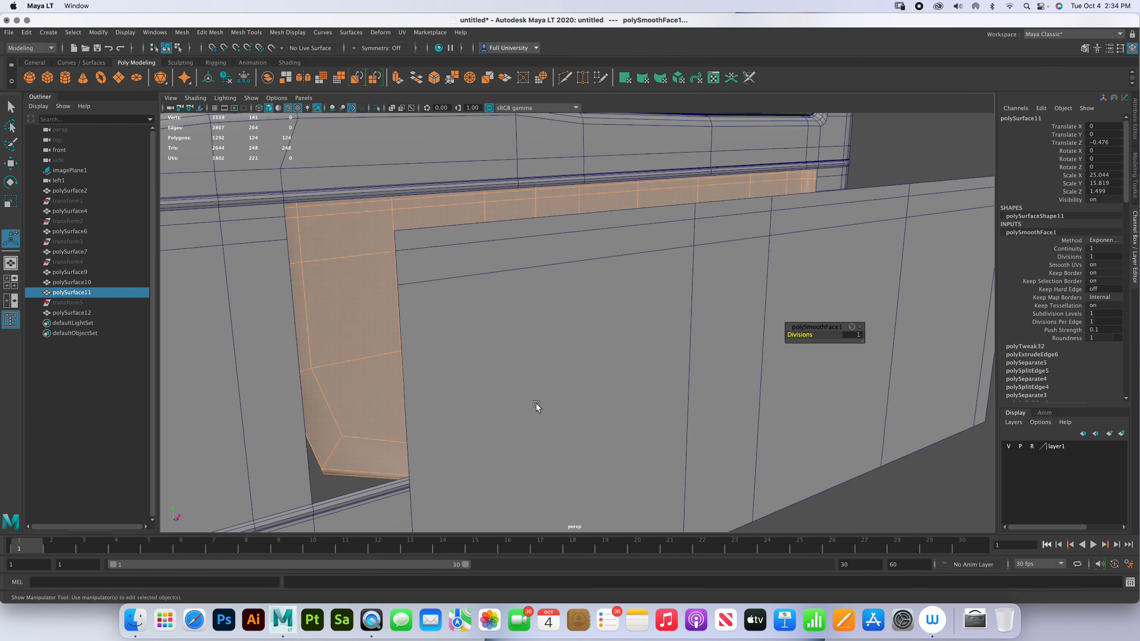
drag(802, 337, 832, 335)
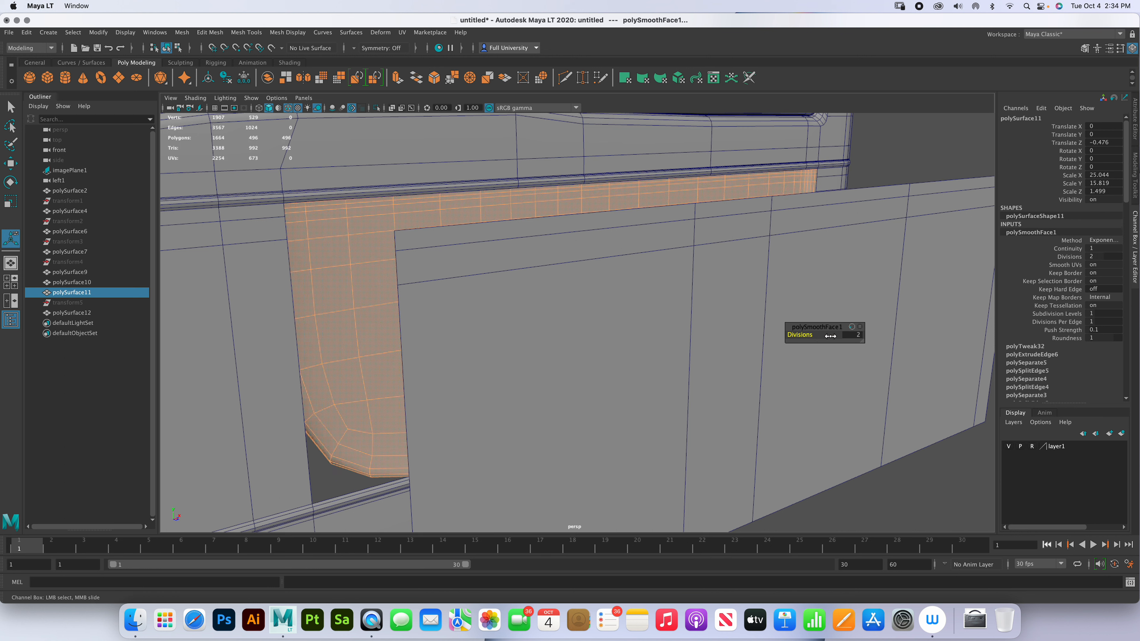
key(super+z)
key(super+z)
right_drag(471, 254, 522, 237)
- Hide the duplicate panel polySurface12 and switch the pocket piece polySurface11 to edge editing
click(783, 409)
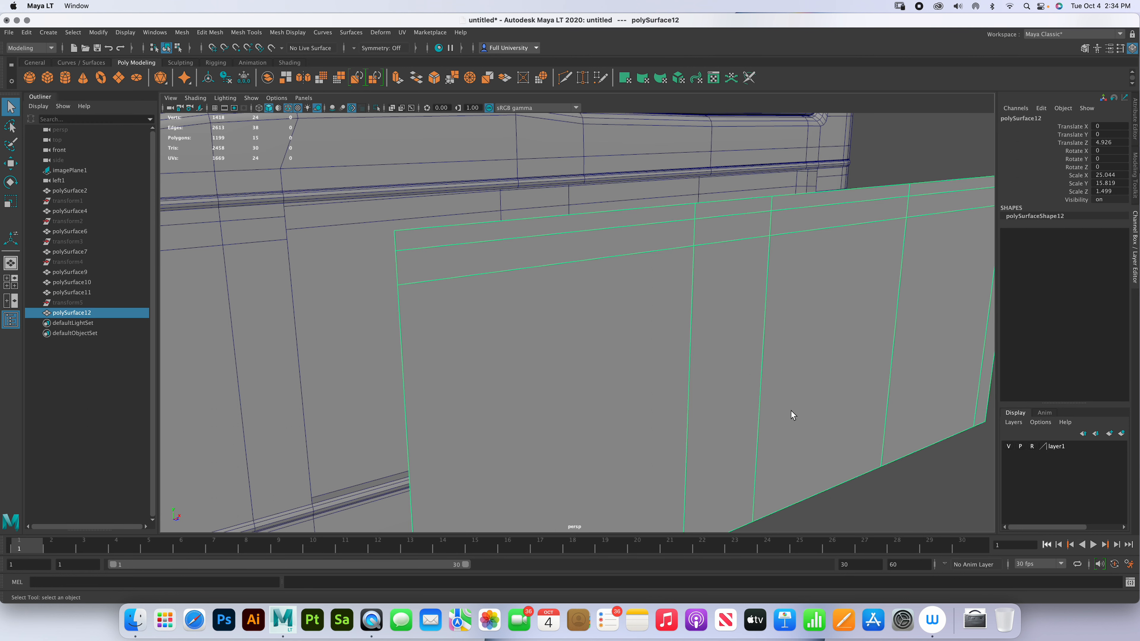
key(ctrl+h)
click(620, 281)
alt+drag(621, 281, 661, 281)
right_drag(660, 283, 664, 255)
- Bevel the pocket piece's inner rim and corner edges with 2 segments and a fraction of about 0.68, and return to object mode
scroll(699, 302, up, 3)
alt+drag(698, 303, 653, 221)
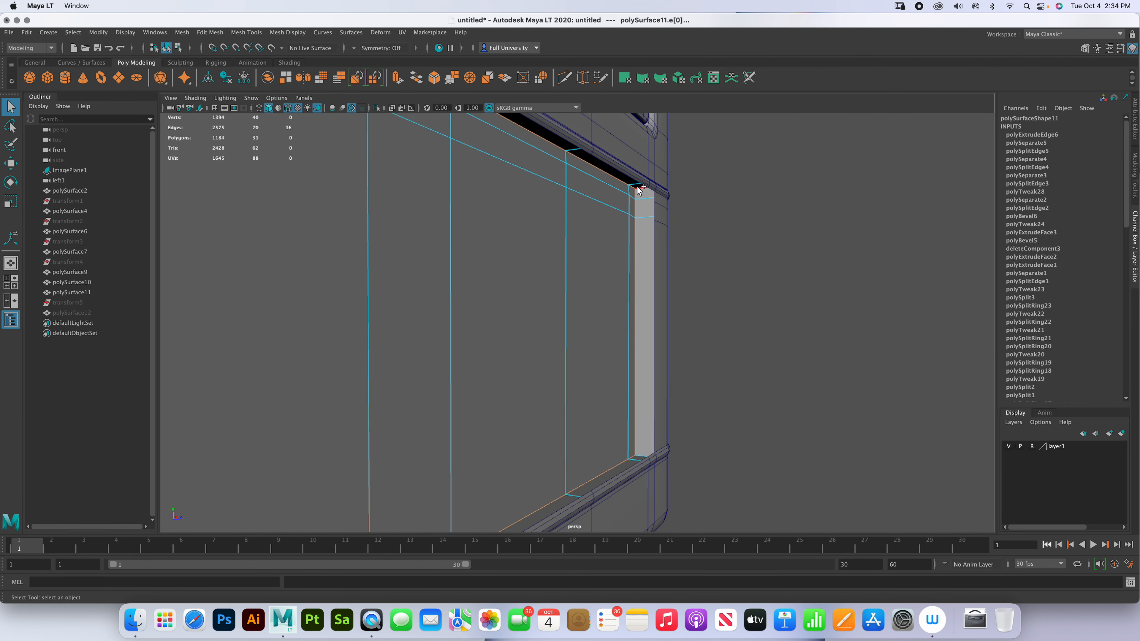
shift+click(643, 451)
alt+drag(546, 366, 542, 285)
shift+click(399, 295)
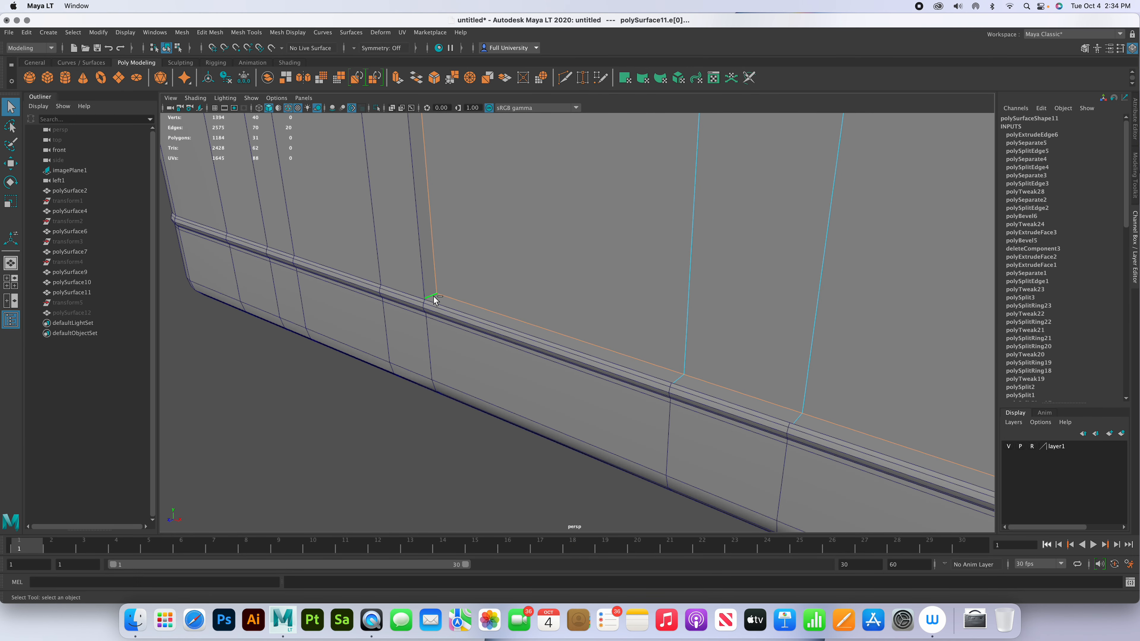
shift+right_drag(464, 291, 429, 286)
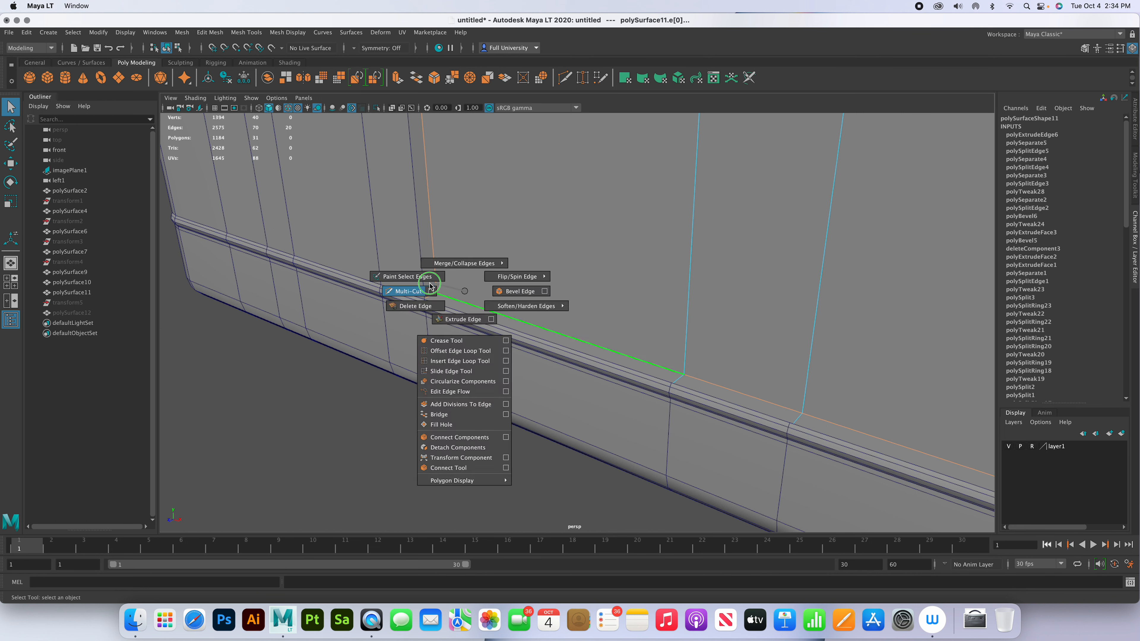
shift+right_drag(429, 286, 465, 292)
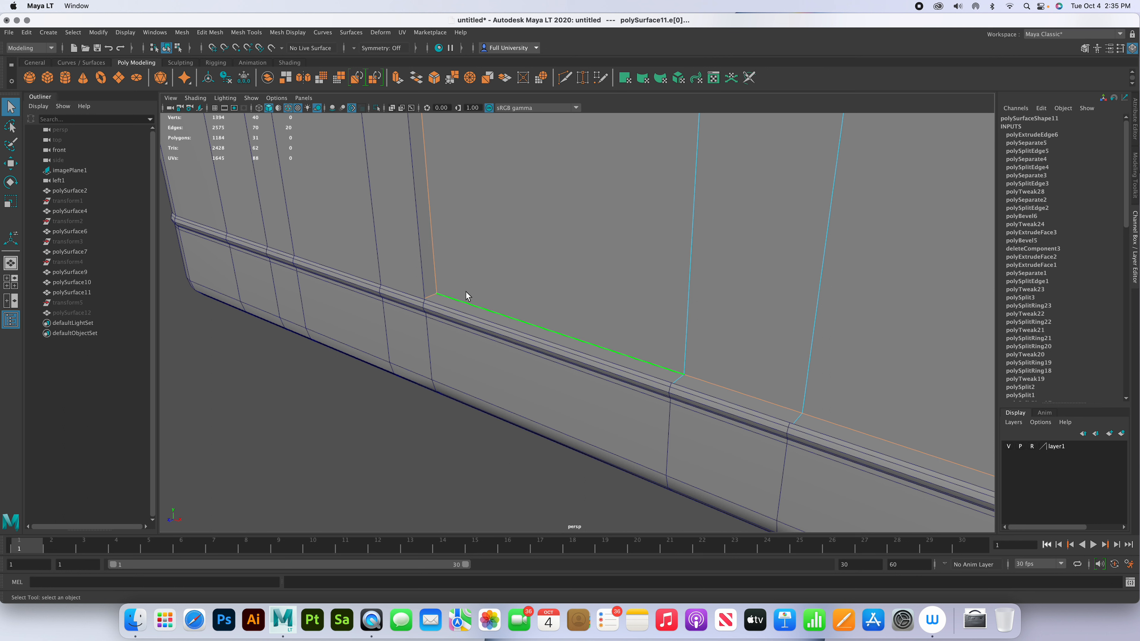
shift+right_drag(460, 298, 511, 301)
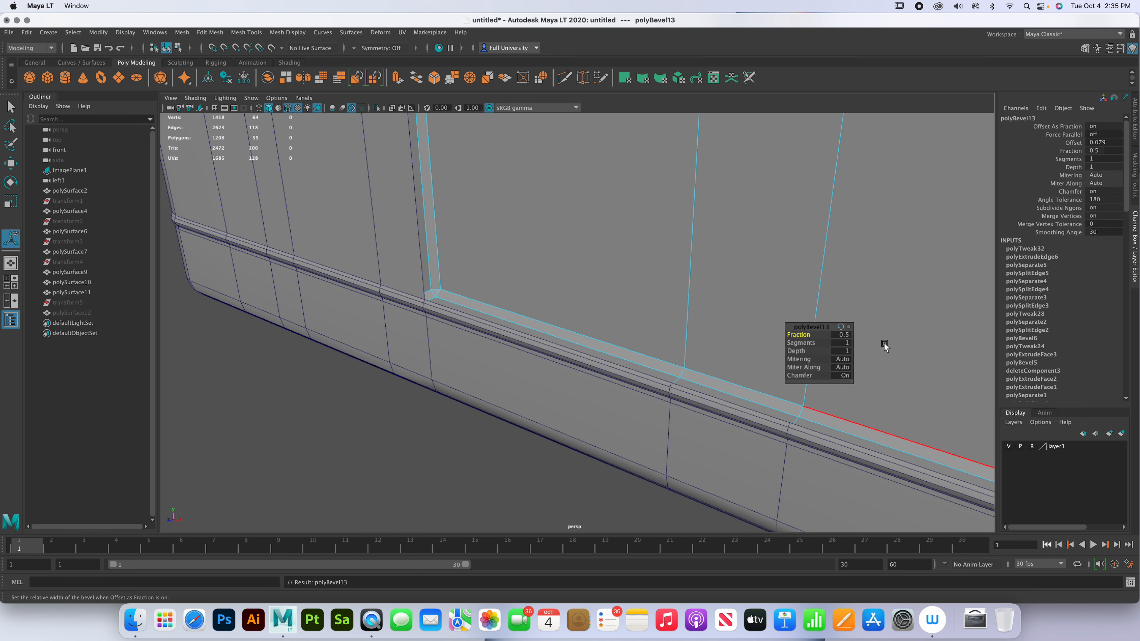
mouse_move(799, 335)
mouse_down()
mouse_move(838, 348)
mouse_move(792, 335)
mouse_up()
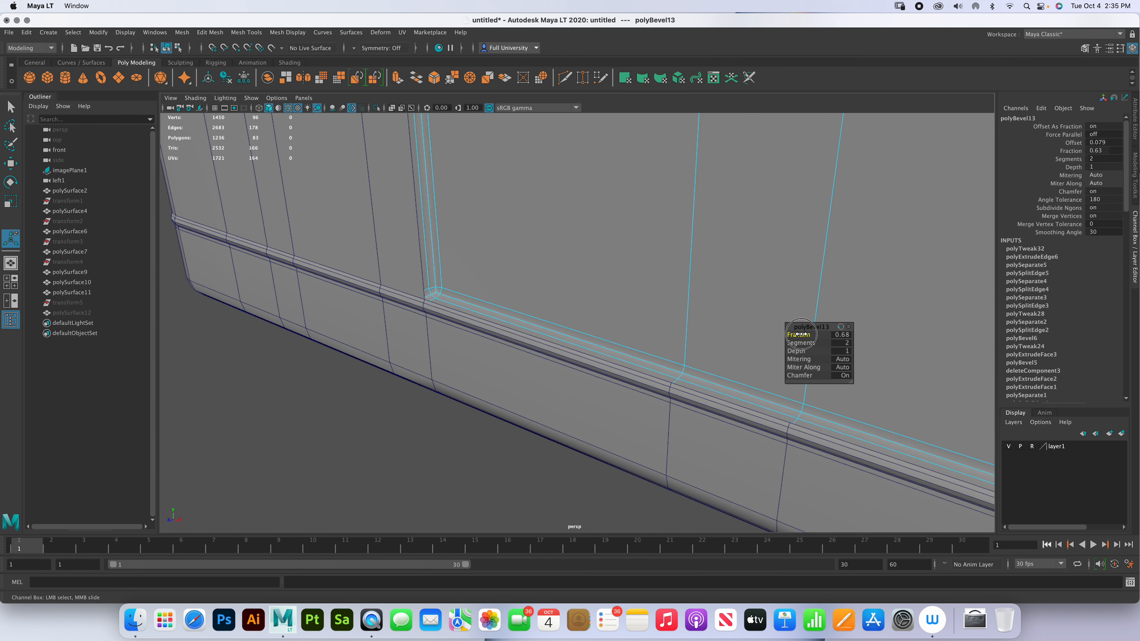
right_drag(706, 353, 378, 430)
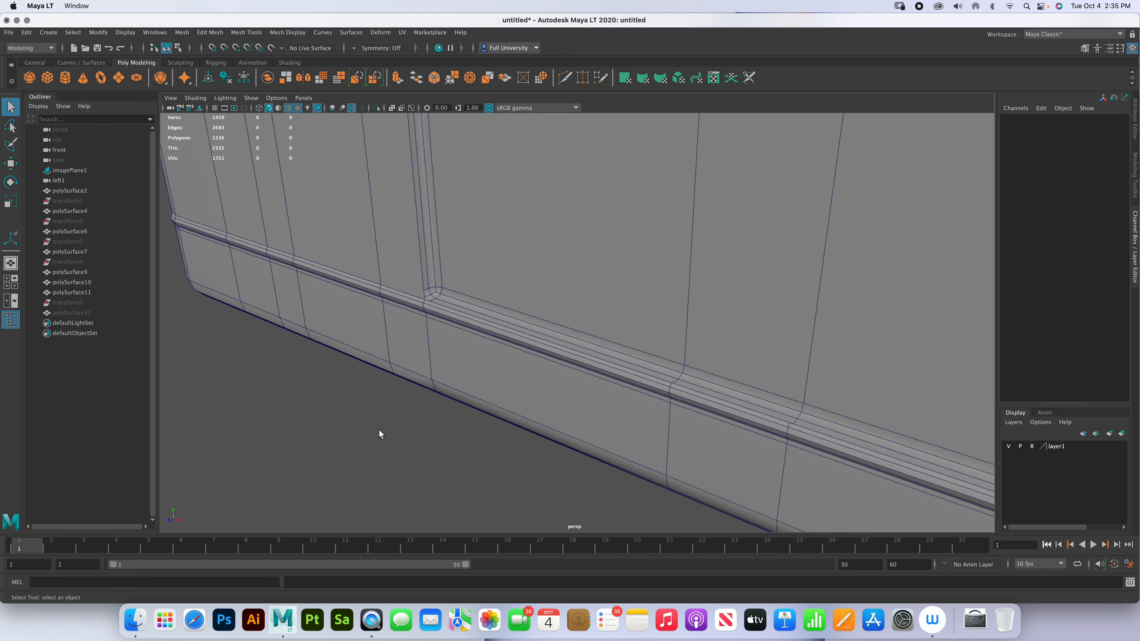
- Unhide the duplicate panel polySurface12 and move it closer to the door at Translate Z 2.354
alt+drag(605, 228, 575, 270)
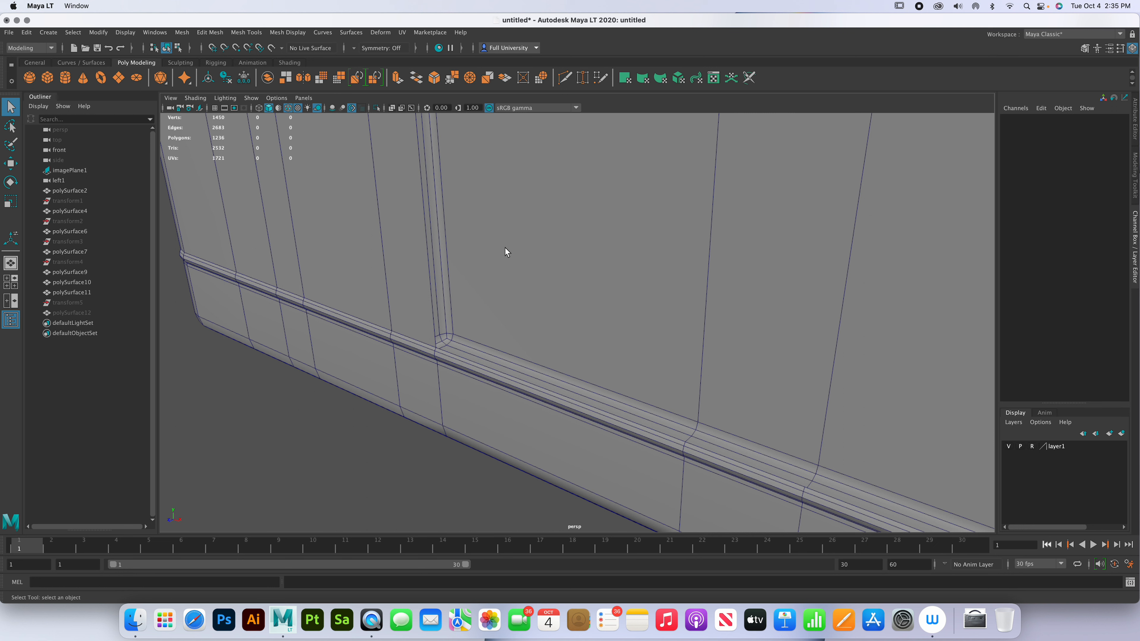
alt+drag(178, 268, 707, 286)
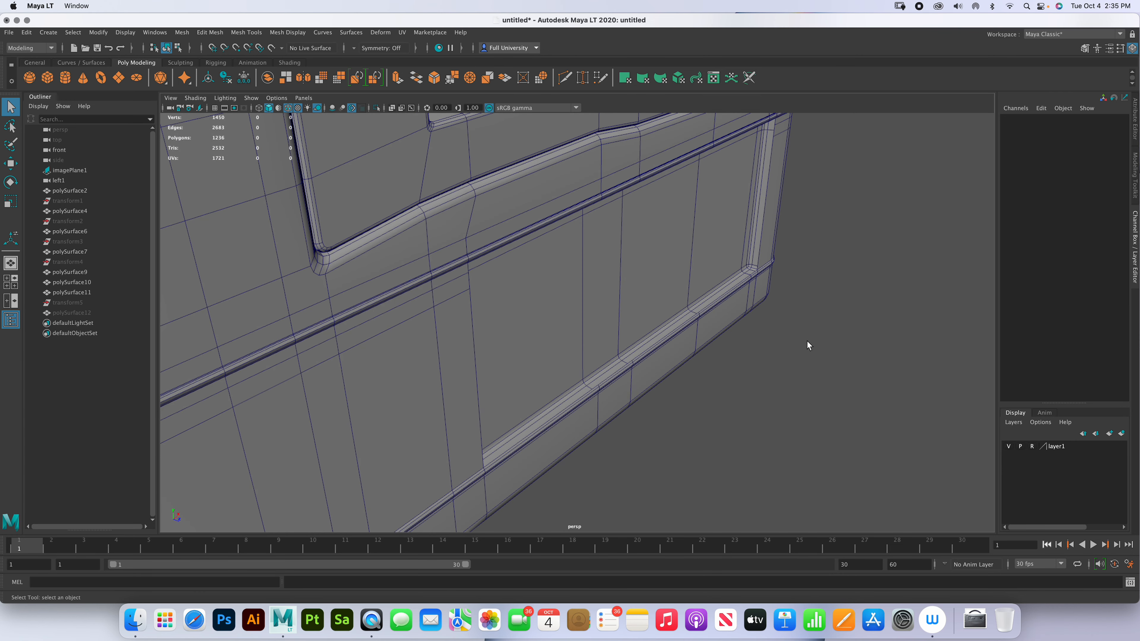
click(682, 281)
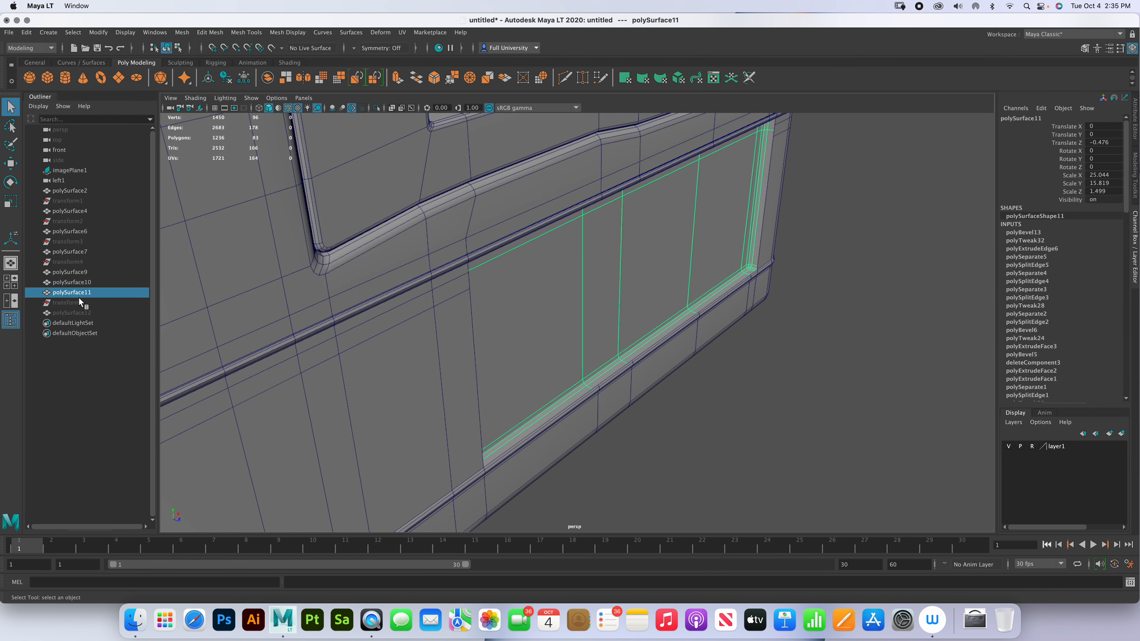
click(83, 313)
key(h)
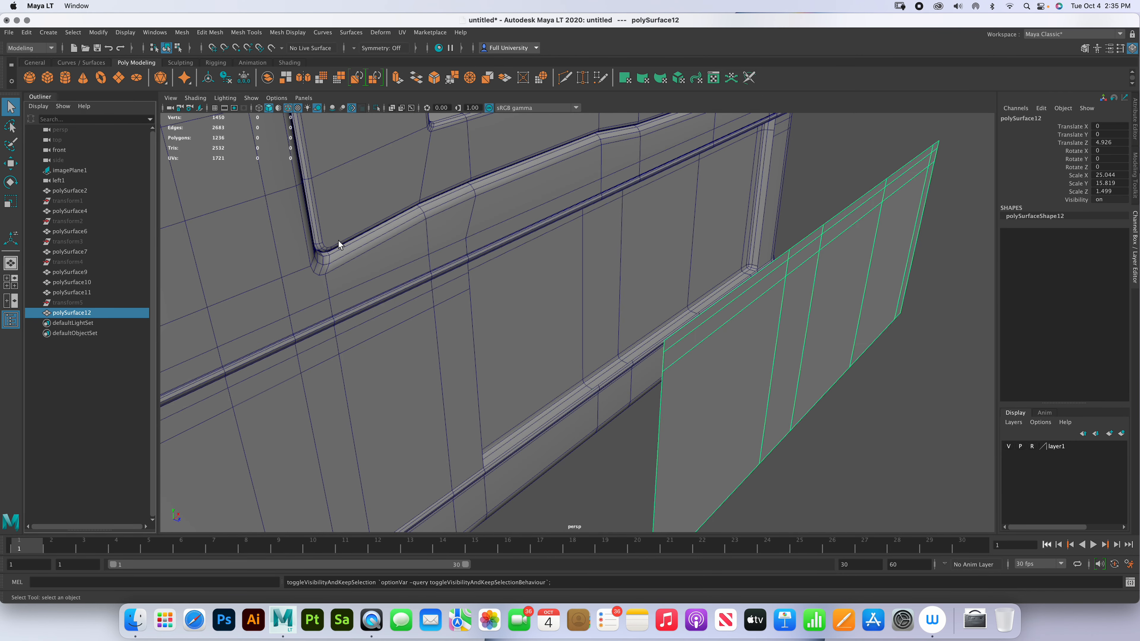
key(w)
drag(872, 341, 746, 331)
- Lower the upper vertex rows of polySurface12 to match the pocket's top edge and stitched seam in the reference photo
key(space)
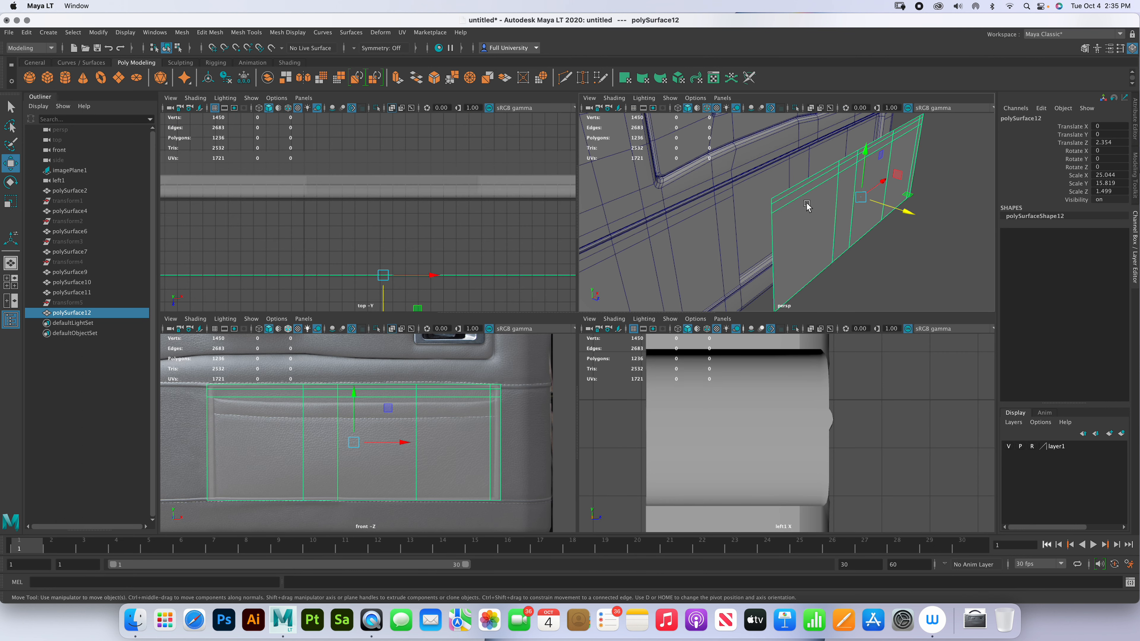
right_drag(803, 206, 679, 264)
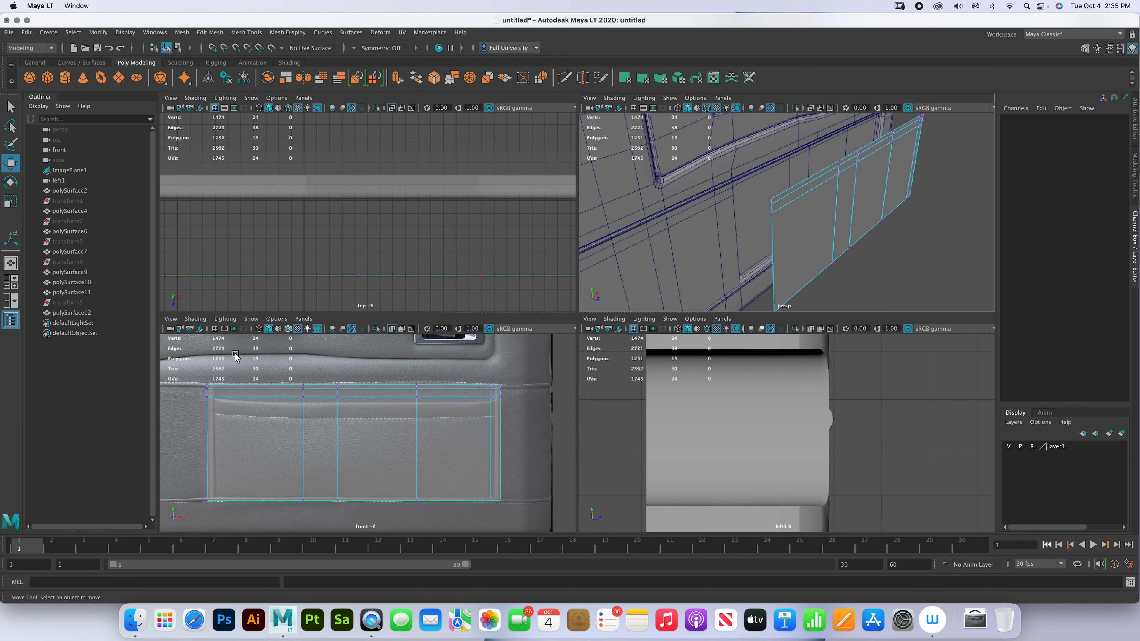
drag(191, 376, 562, 414)
drag(354, 345, 354, 359)
drag(522, 440, 197, 406)
drag(353, 359, 354, 372)
drag(511, 450, 198, 427)
drag(355, 378, 353, 372)
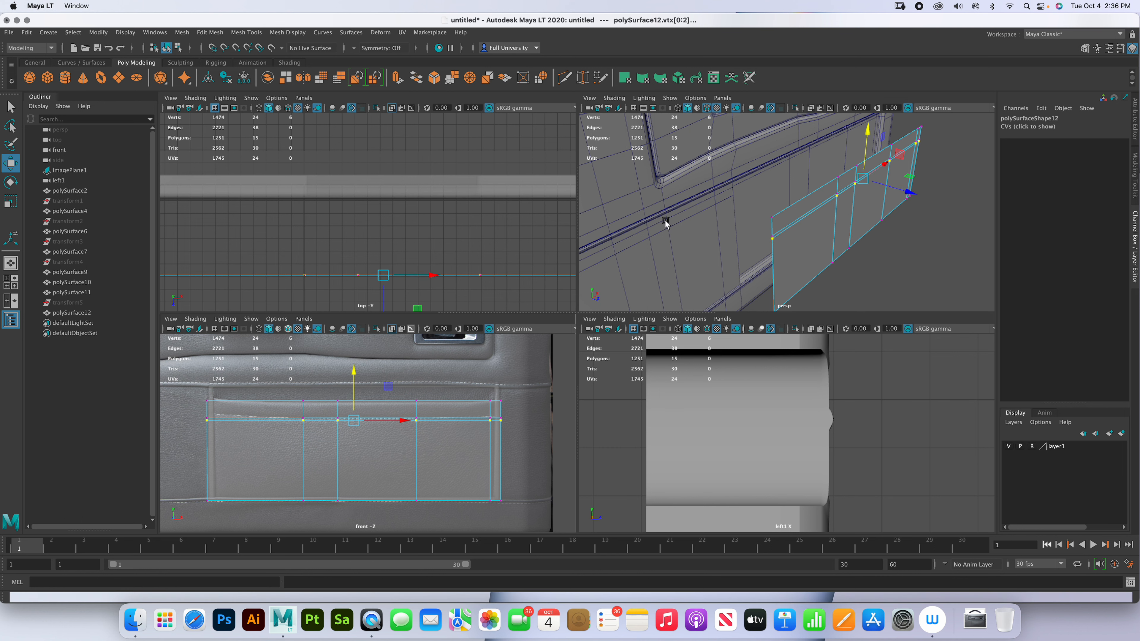
right_drag(805, 225, 838, 195)
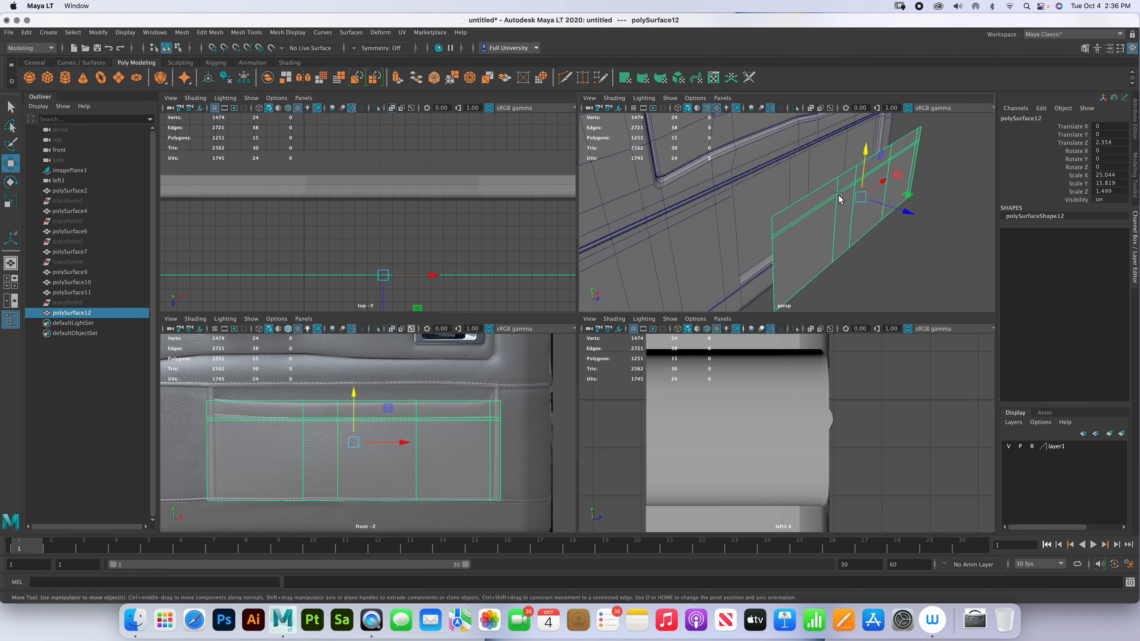
- Move the three inner vertex columns of polySurface12 sideways to space them evenly across the panel
right_drag(341, 387, 287, 393)
drag(287, 393, 323, 510)
drag(349, 451, 323, 452)
drag(381, 389, 431, 521)
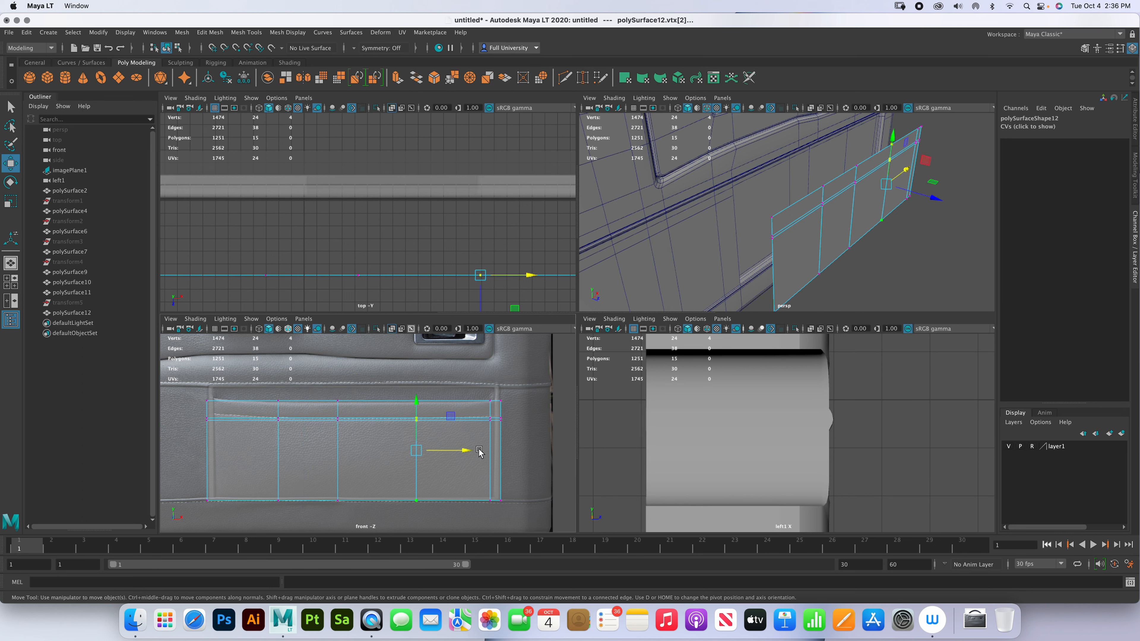
drag(478, 451, 495, 450)
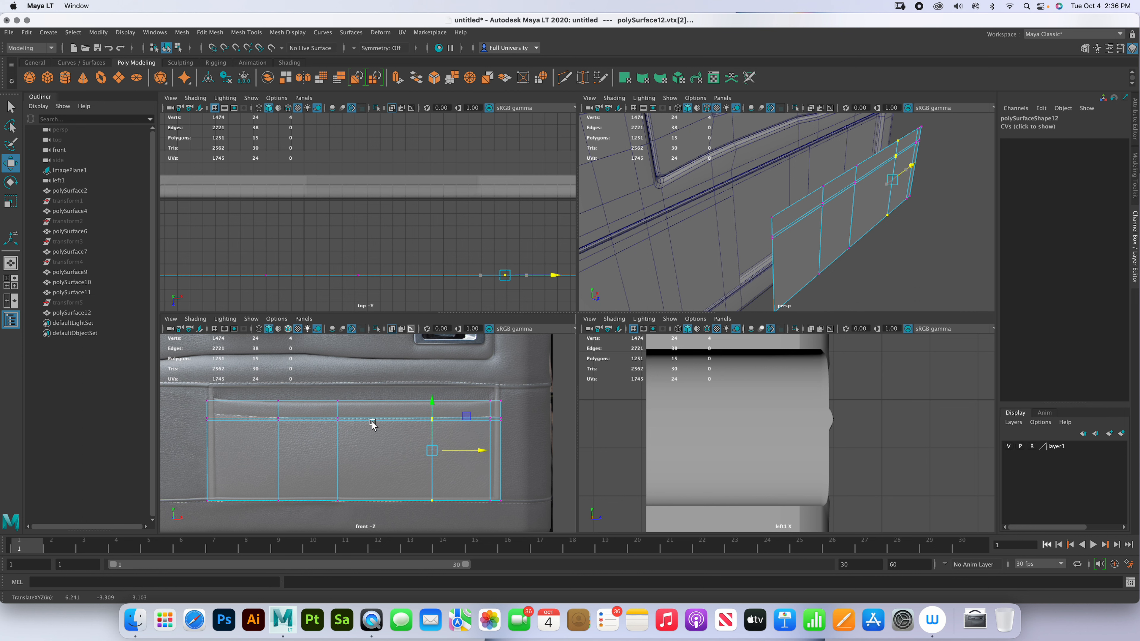
drag(330, 391, 366, 518)
drag(387, 451, 402, 452)
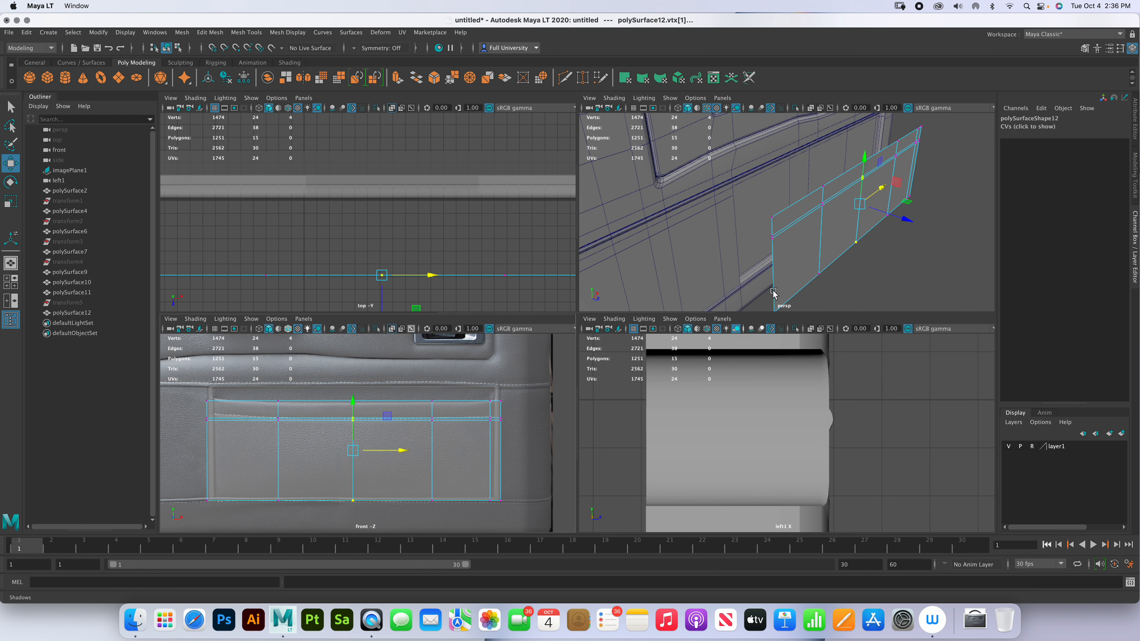
- Move polySurface12 back to Translate Z -0.165 and select the vertices of its three inner columns
right_drag(810, 232, 833, 214)
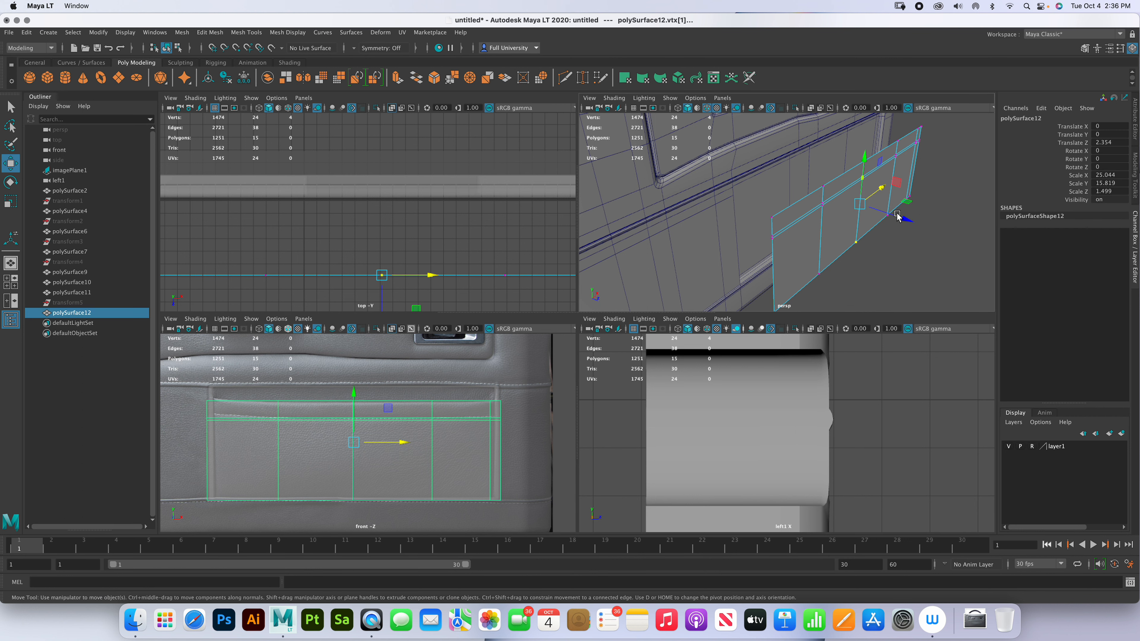
drag(909, 213, 864, 195)
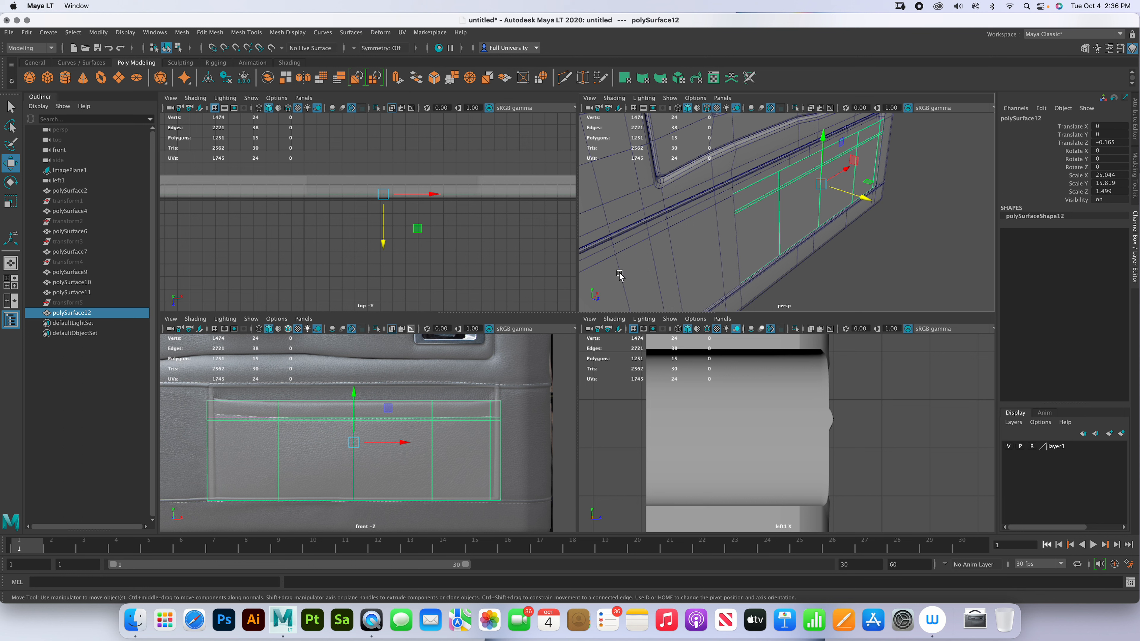
right_drag(777, 207, 729, 201)
drag(248, 387, 450, 515)
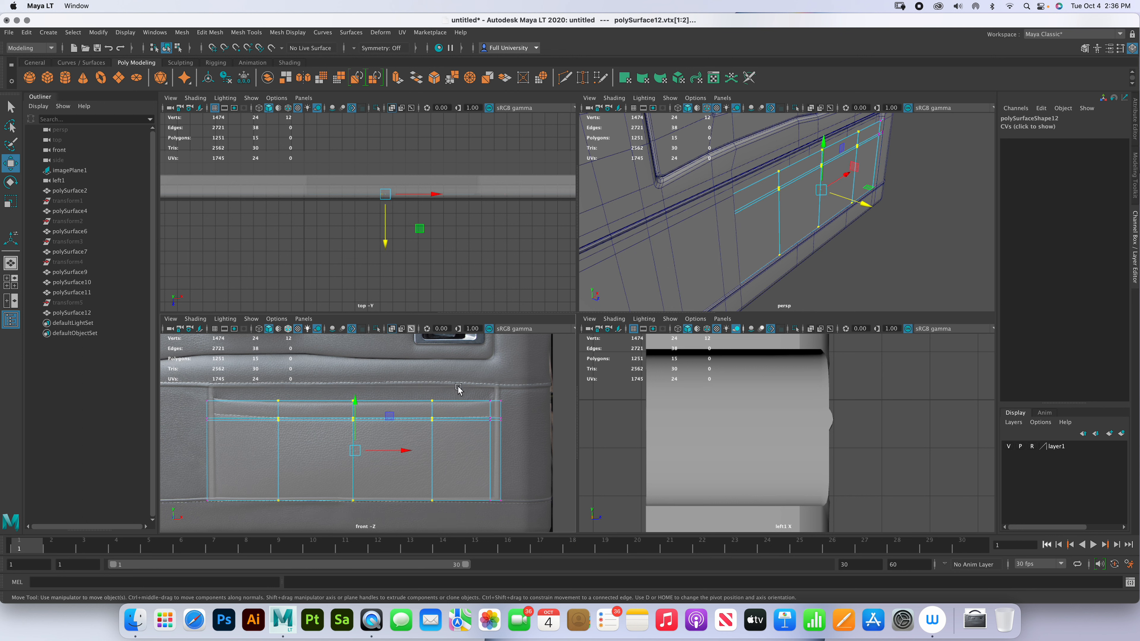
- Move the two rightmost vertex columns of polySurface12 outward in X to fit the pocket's right-hand side seam in the reference photo
drag(476, 391, 494, 510)
alt+right_drag(534, 458, 574, 465)
alt+middle_drag(496, 468, 345, 463)
alt+right_drag(433, 468, 471, 470)
alt+middle_drag(430, 512, 449, 460)
alt+right_drag(458, 460, 450, 458)
key(space)
alt+right_drag(627, 394, 585, 374)
alt+middle_drag(585, 374, 525, 416)
drag(663, 500, 619, 153)
drag(684, 323, 692, 324)
drag(582, 151, 607, 494)
drag(648, 323, 664, 325)
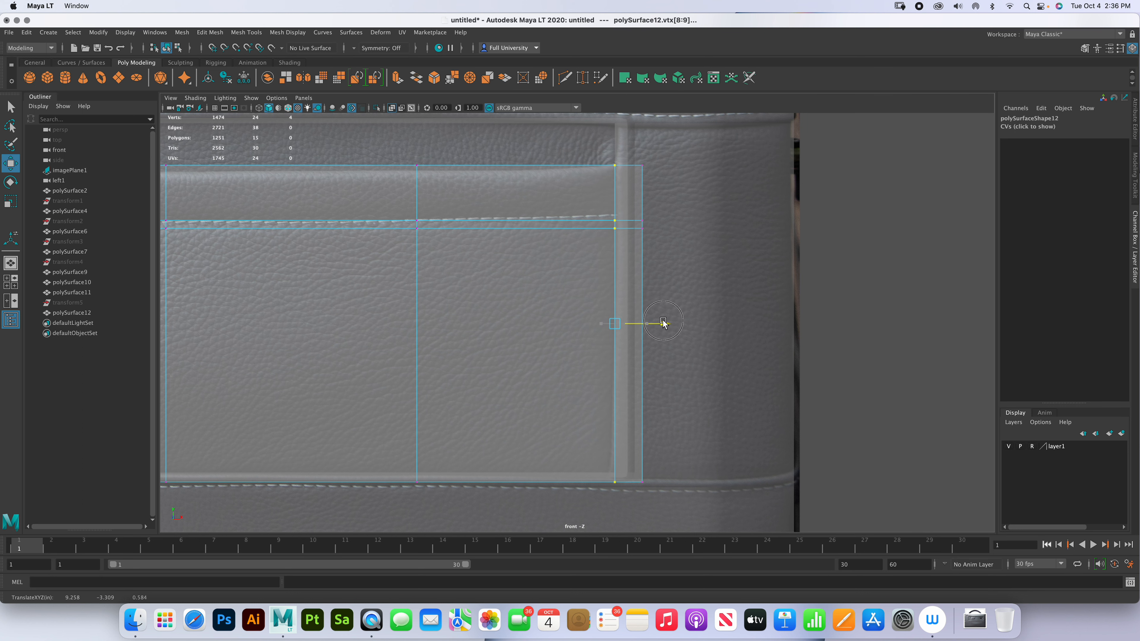
- Move the leftmost vertex column of polySurface12 slightly outward in X beyond the pocket's left-hand side seam
alt+middle_drag(567, 300, 734, 309)
scroll(744, 311, down, 5)
alt+middle_drag(404, 309, 725, 317)
drag(371, 205, 438, 487)
drag(445, 340, 440, 341)
- Insert a vertical edge loop on polySurface12 along the pocket's left-hand side seam in the reference photo
click(273, 33)
click(246, 32)
click(245, 33)
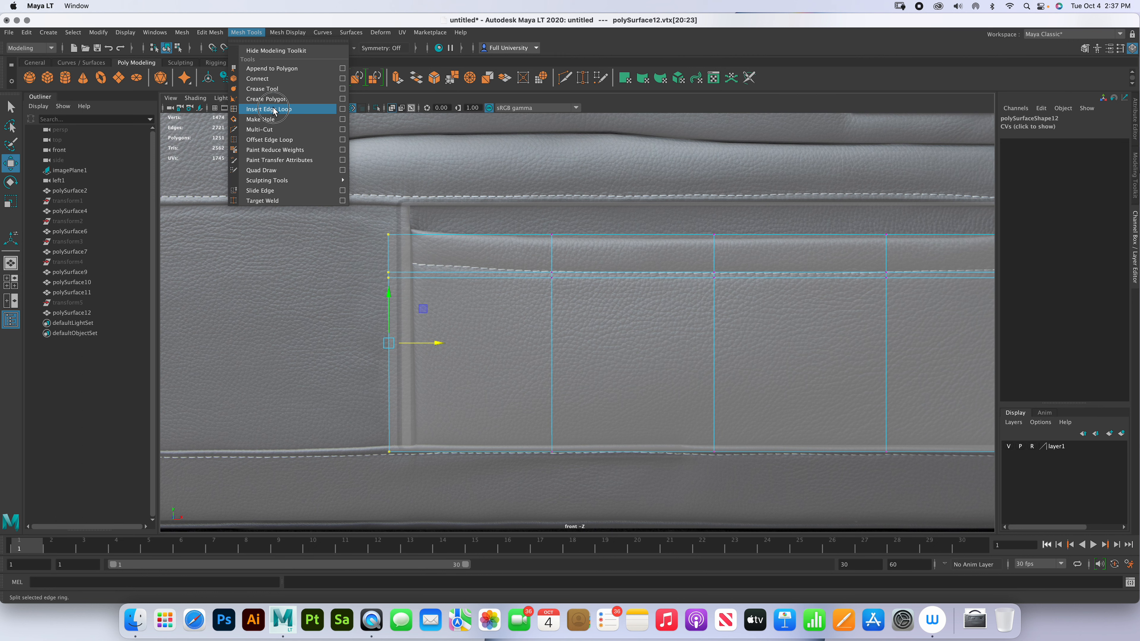
click(269, 109)
drag(412, 237, 412, 236)
click(11, 163)
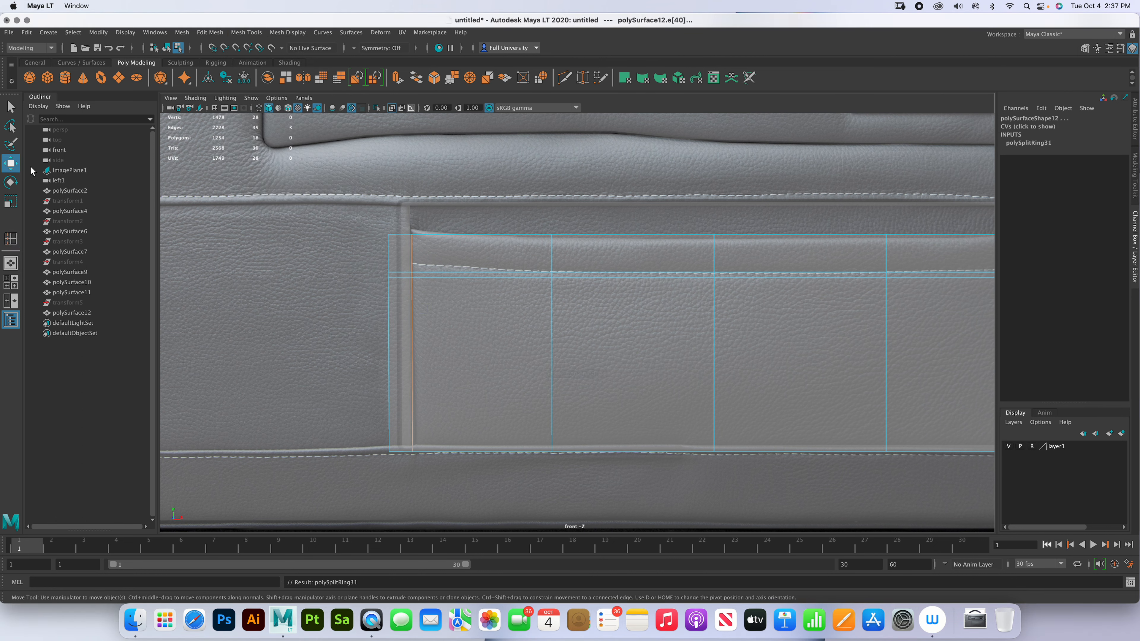
- Pull the upper vertices of polySurface12's three inner columns outward in Z, moving the middle column's vertices furthest
right_click(634, 266)
click(583, 266)
scroll(583, 265, down, 3)
drag(440, 188, 876, 308)
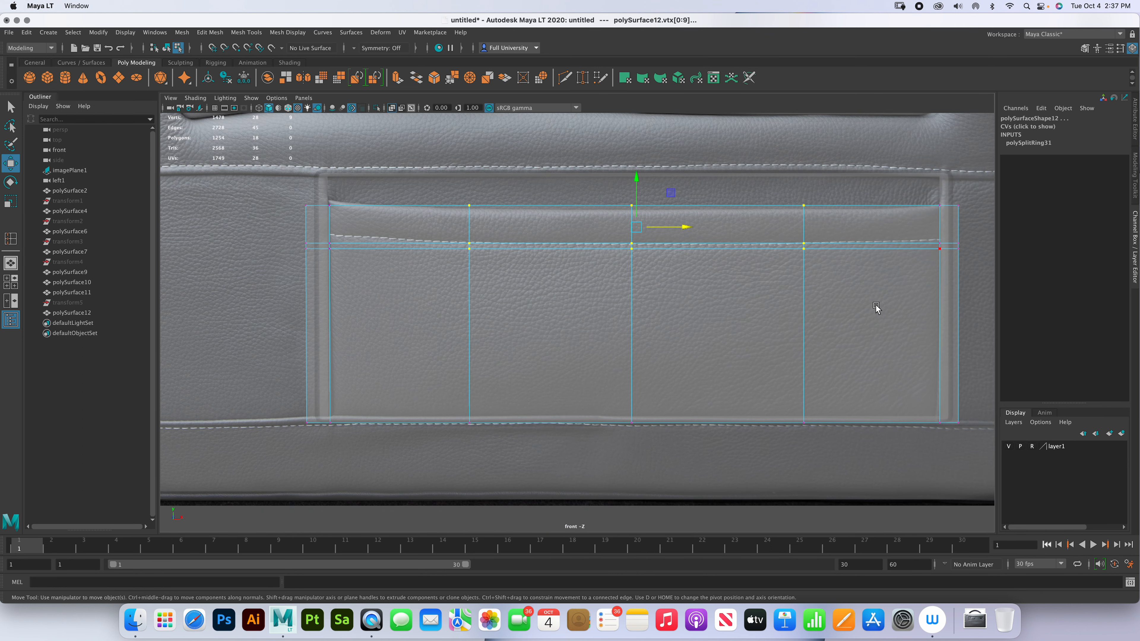
key(space)
alt+drag(855, 213, 832, 252)
mouse_move(844, 193)
mouse_down()
mouse_move(830, 183)
mouse_move(840, 187)
mouse_up()
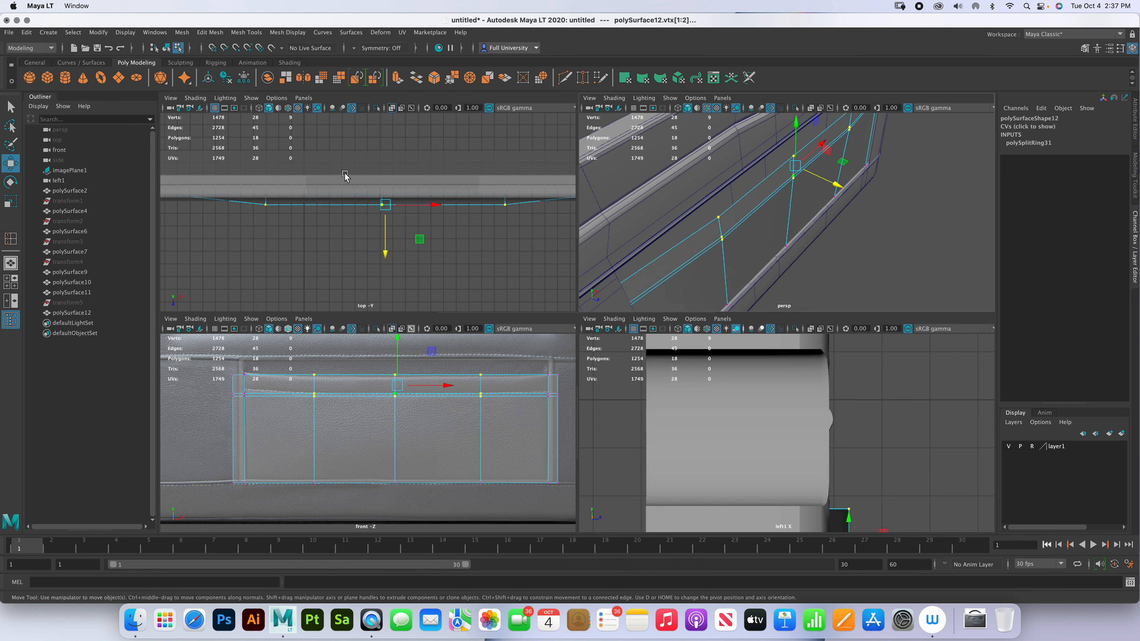
mouse_move(362, 184)
mouse_down()
mouse_move(413, 237)
mouse_move(364, 202)
mouse_up()
drag(382, 252, 384, 255)
right_drag(707, 263, 749, 244)
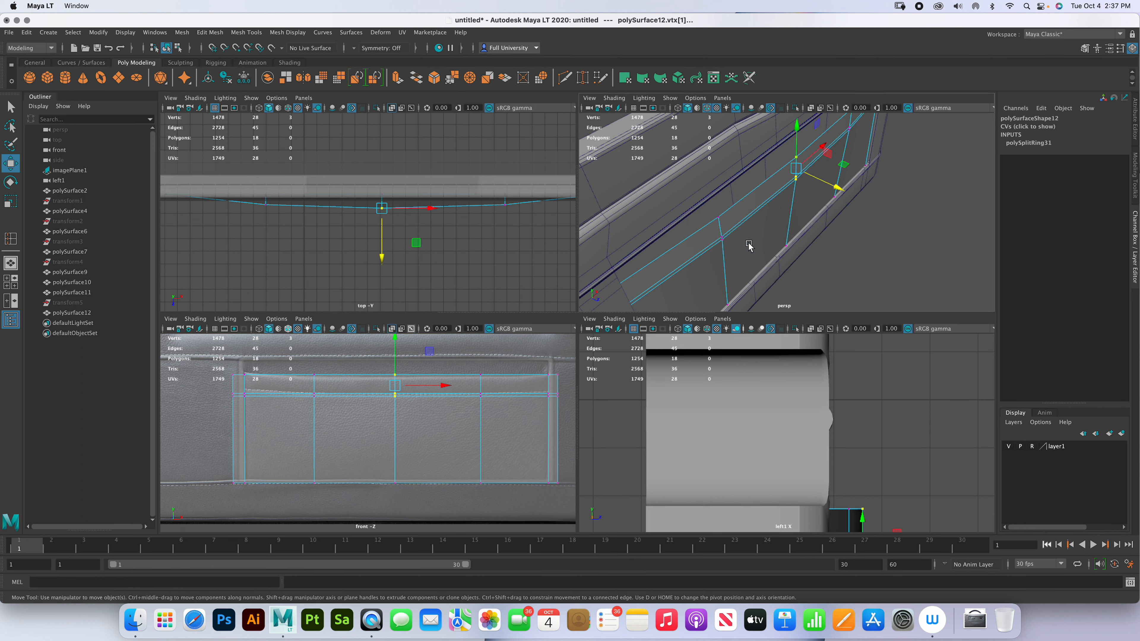
- Apply Smooth with 1 division to polySurface12
click(210, 33)
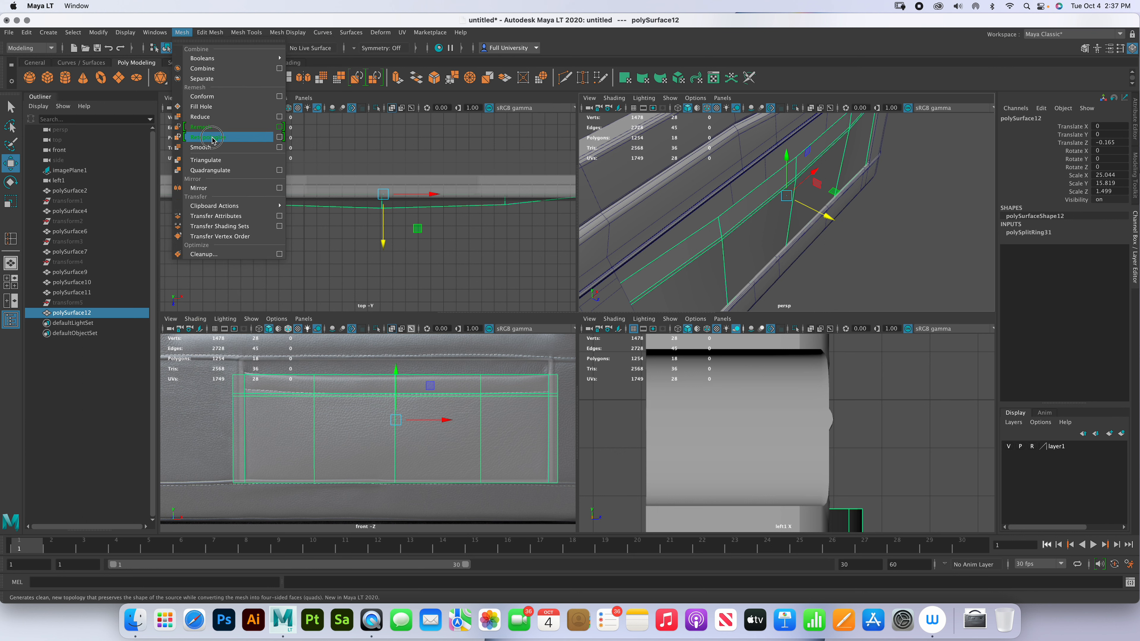
click(212, 148)
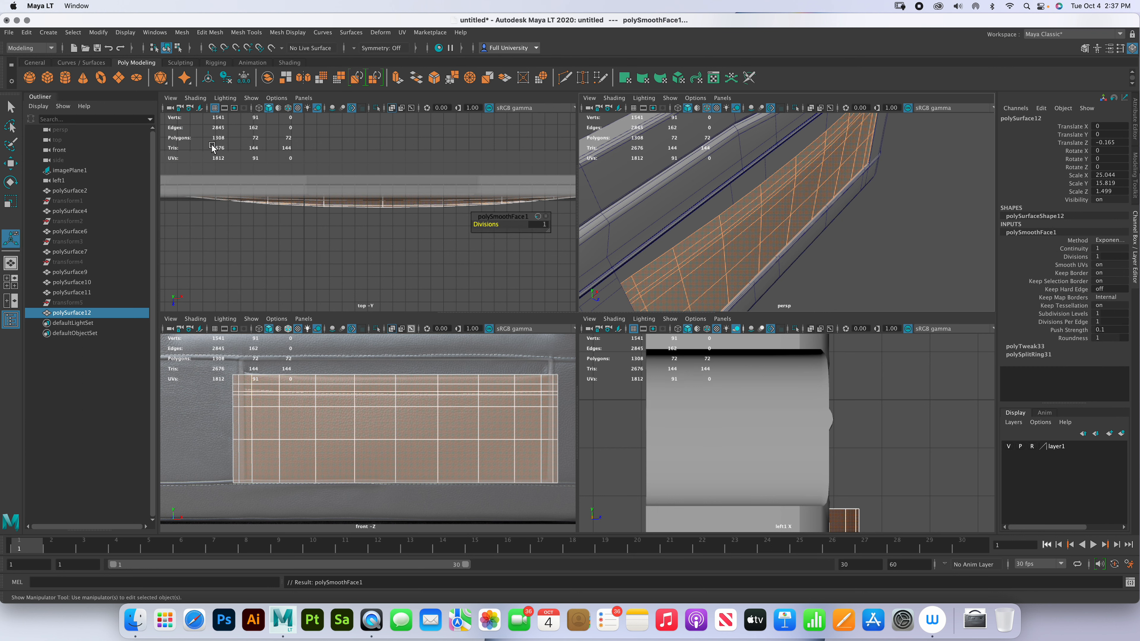
right_click(742, 221)
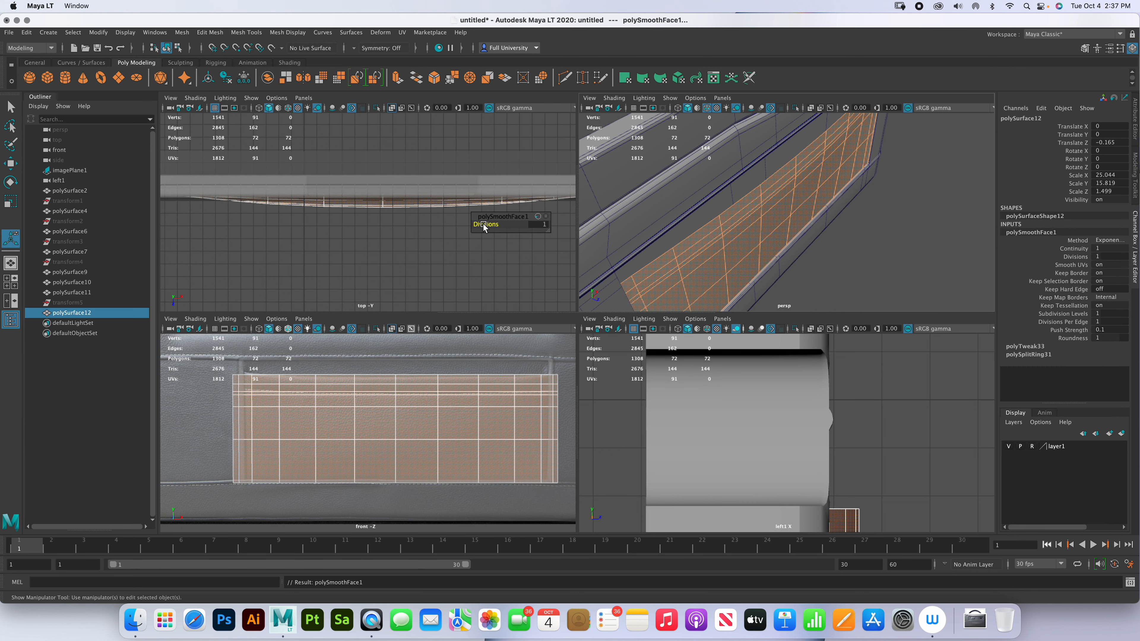
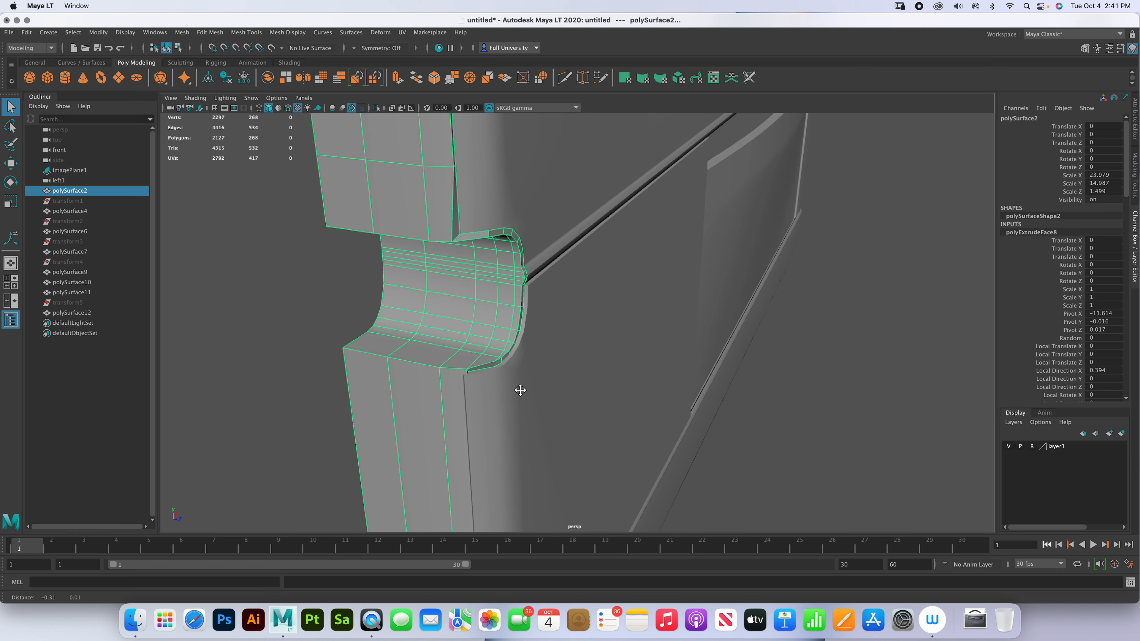
right_drag(469, 351, 471, 323)
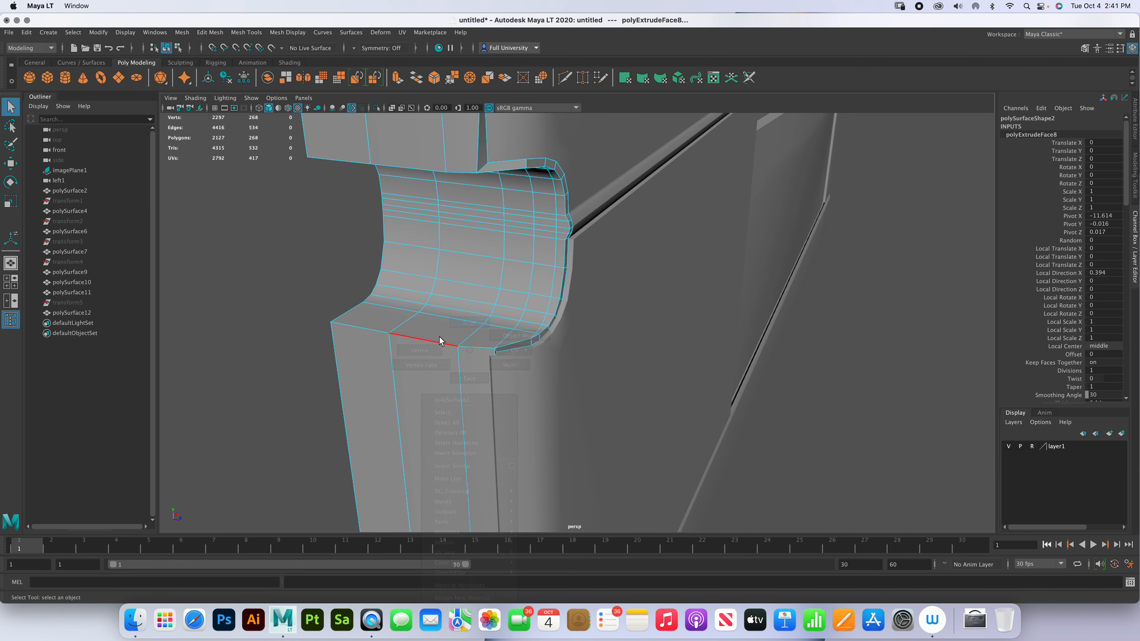
double_click(440, 342)
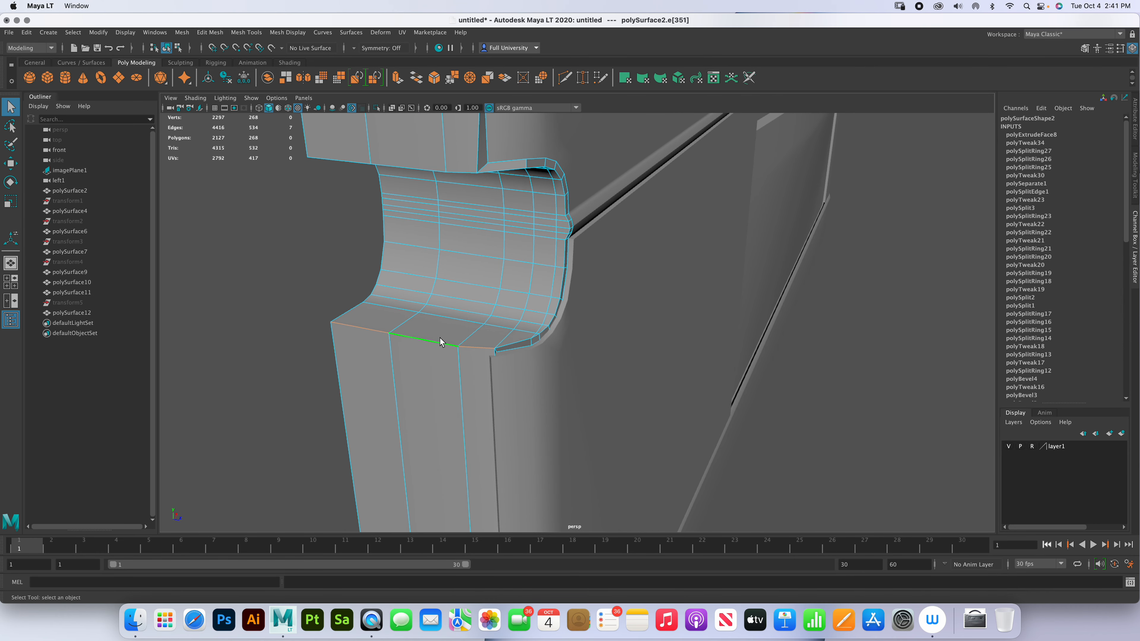
shift+double_click(456, 172)
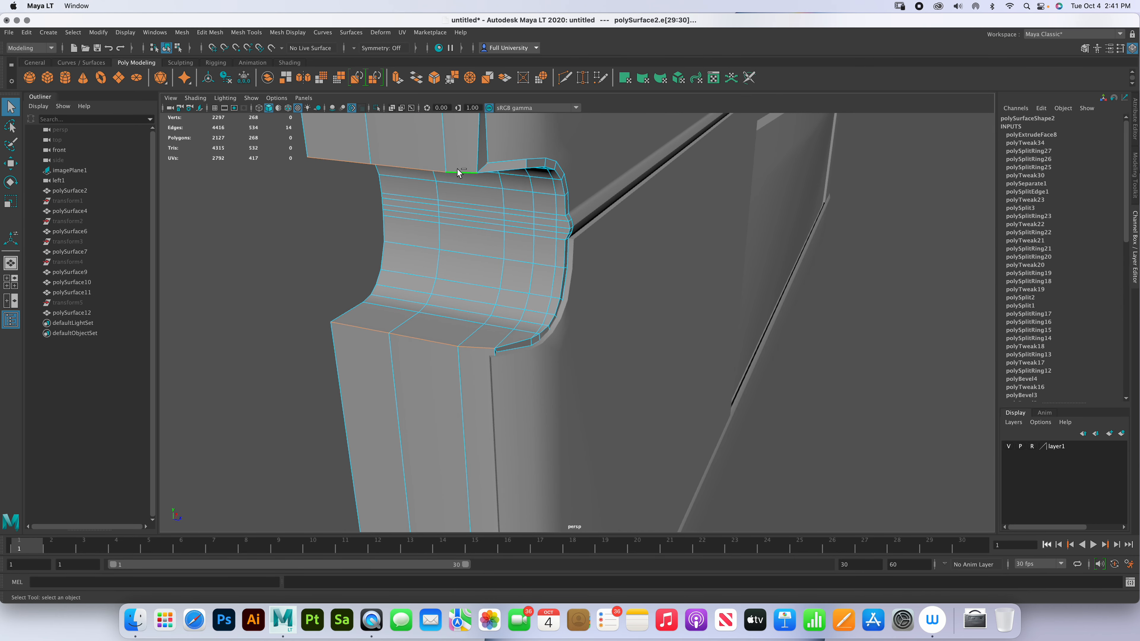
- Isolate polySurface2, select the border edges around its back-side faces and detach those faces along them
alt+drag(510, 159, 675, 247)
right_click(674, 250)
mouse_move(674, 249)
right_down()
mouse_move(671, 281)
mouse_move(697, 277)
mouse_move(667, 269)
mouse_move(670, 238)
right_up()
key(ctrl+1)
double_click(679, 280)
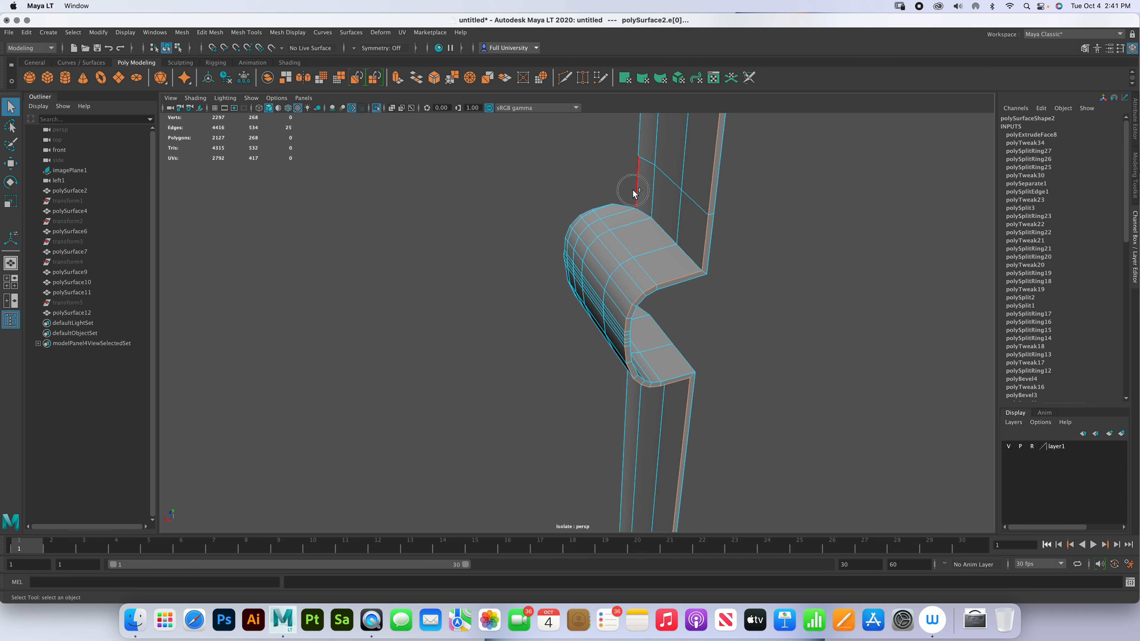
alt+drag(629, 203, 837, 254)
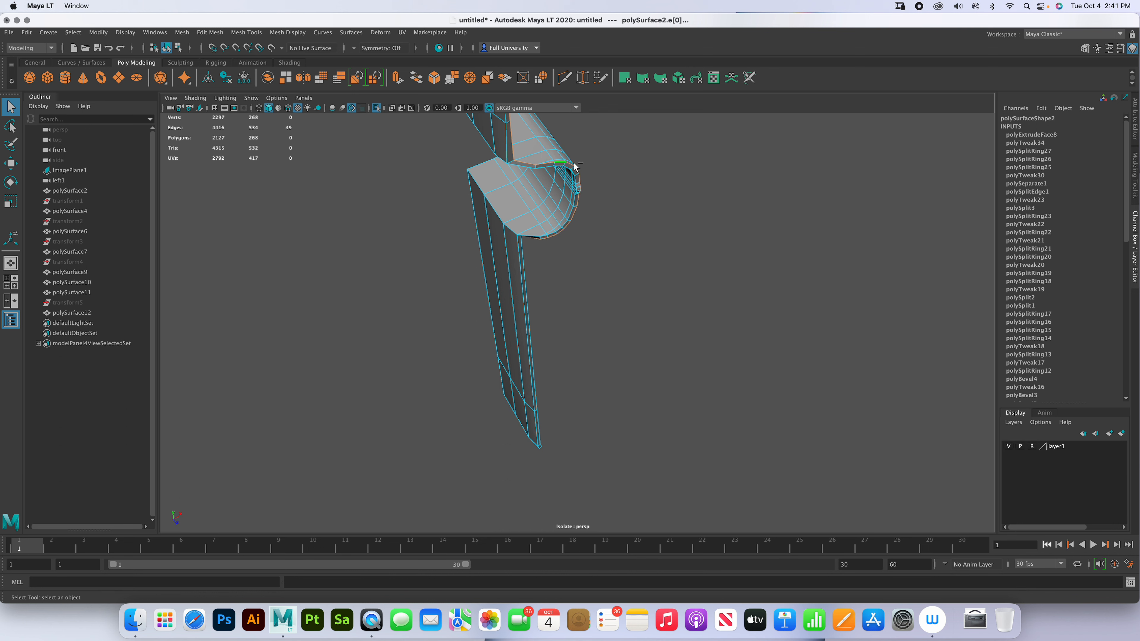
alt+drag(655, 408, 547, 387)
shift+click(673, 525)
alt+middle_drag(616, 179, 747, 479)
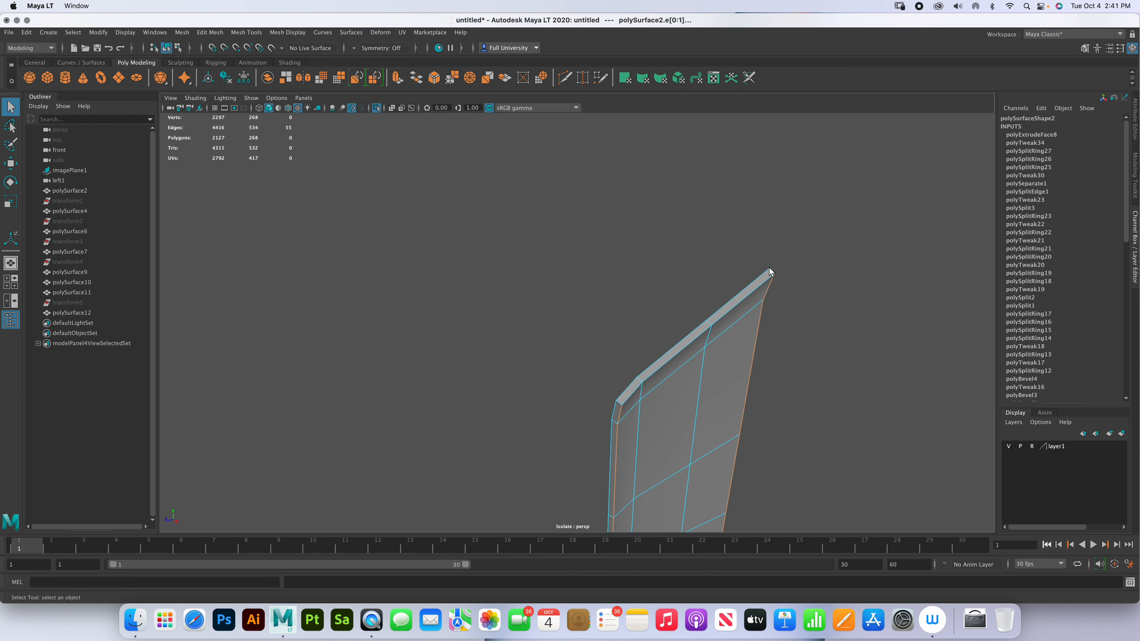
shift+right_drag(757, 294, 754, 447)
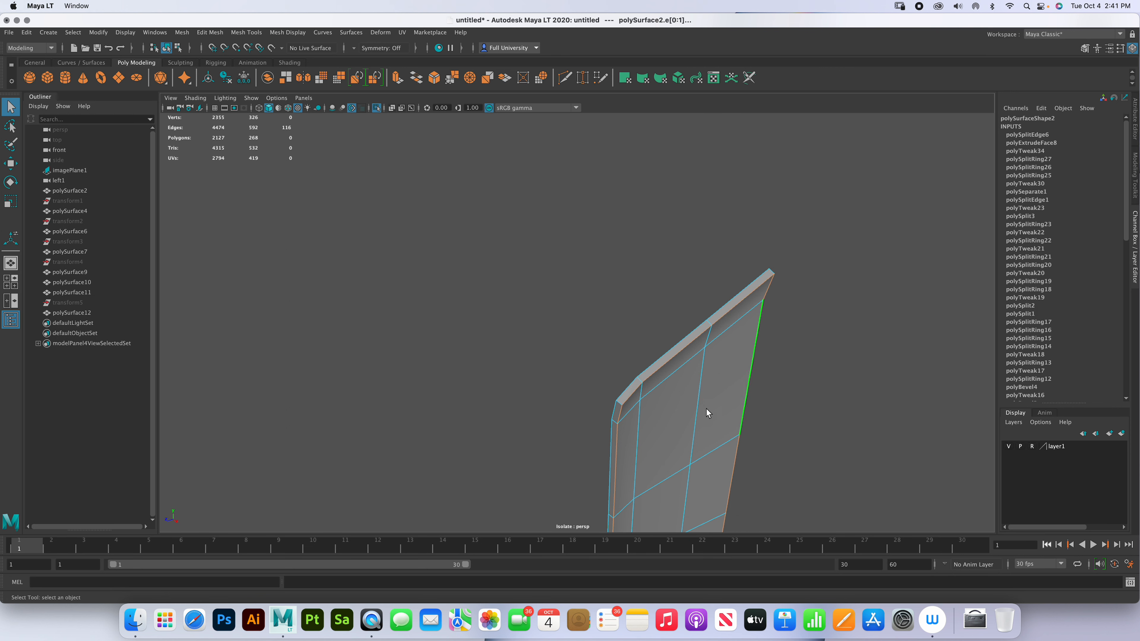
- Delete the detached back-side faces of polySurface2, leaving the front shell and its thin rim
right_click(703, 349)
right_drag(745, 335, 743, 334)
right_drag(743, 335, 740, 362)
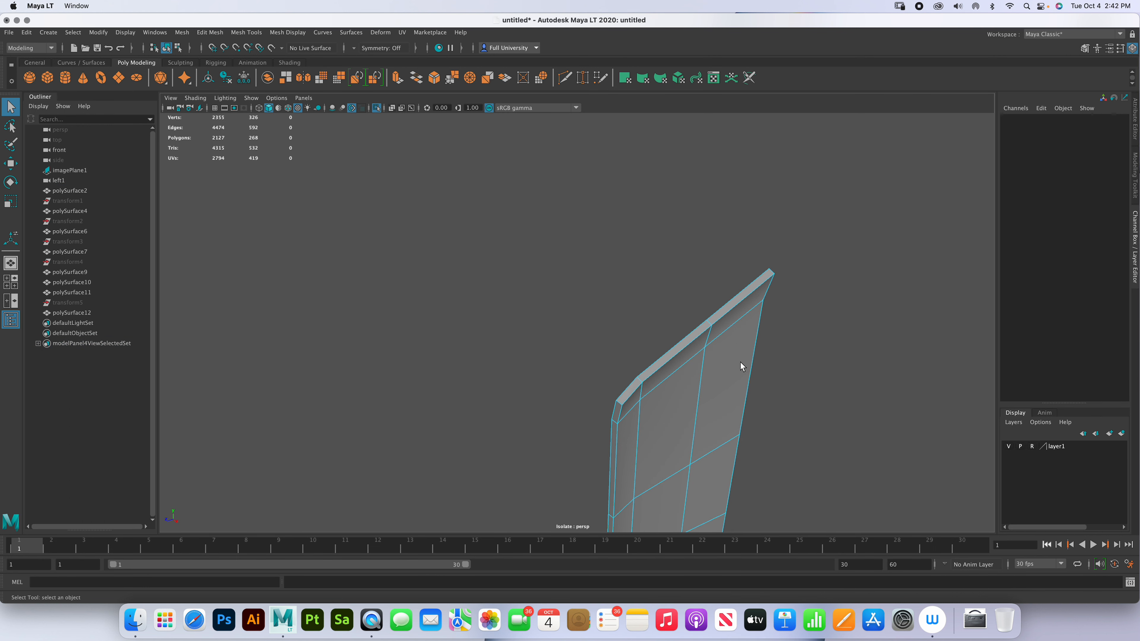
double_click(740, 362)
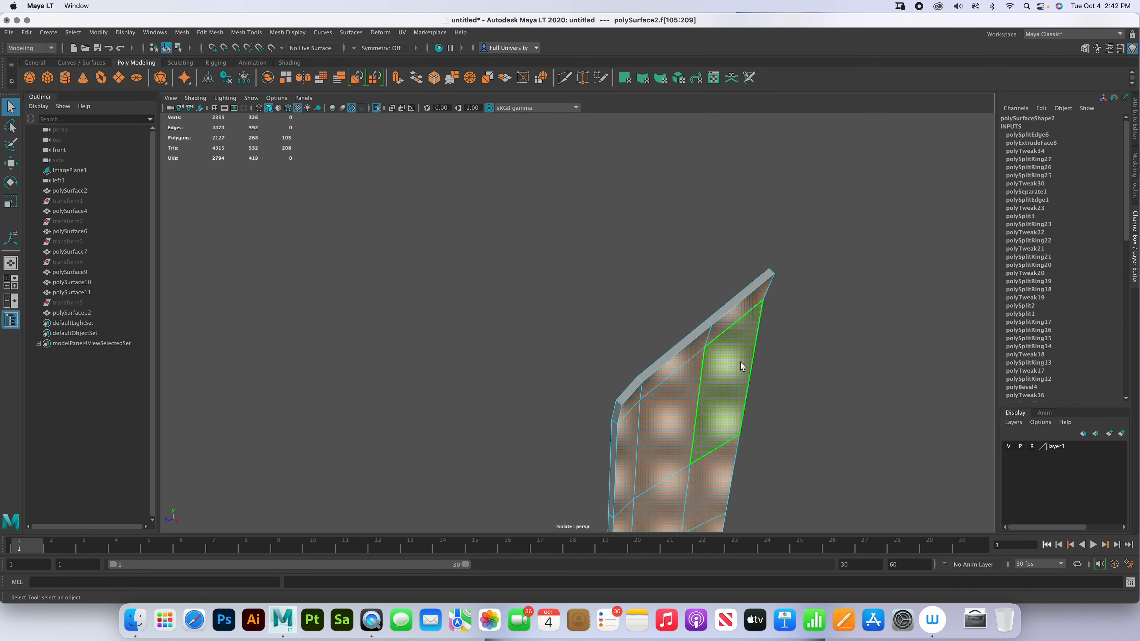
key(Delete)
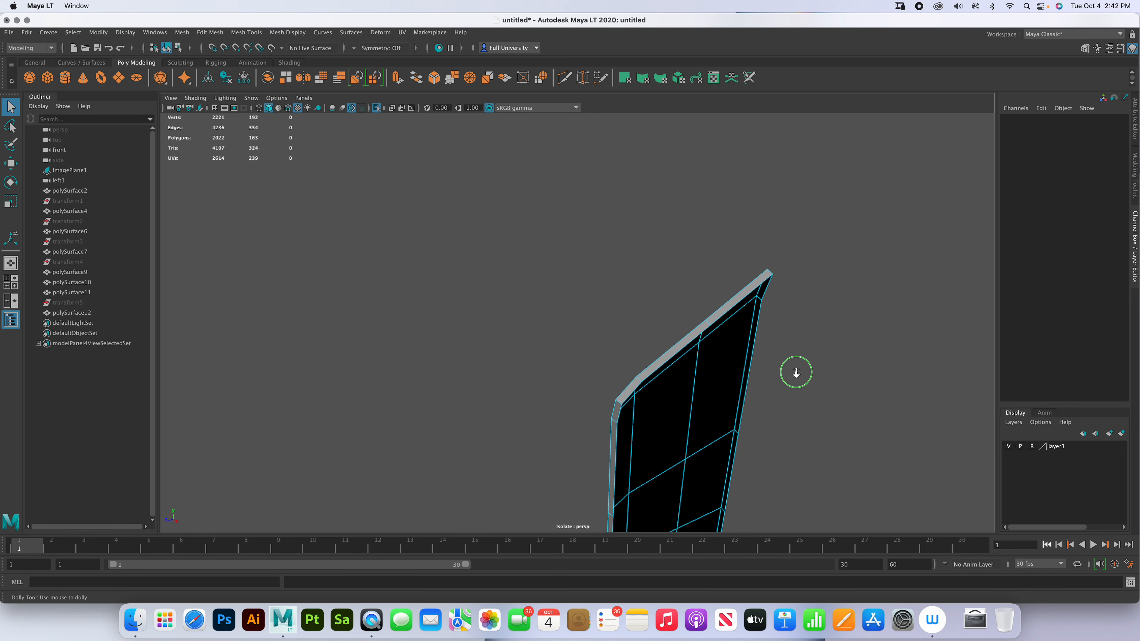
- Bevel the upper and lower corner edges of polySurface2's curved groove with fraction 0.5 and 3 segments, and end the isolated view
alt+right_drag(802, 374, 645, 217)
alt+middle_drag(658, 417, 682, 189)
alt+drag(640, 409, 713, 402)
mouse_move(730, 422)
alt+right_down()
mouse_move(712, 348)
mouse_move(791, 446)
mouse_move(683, 386)
mouse_move(659, 387)
mouse_move(745, 428)
mouse_move(718, 413)
alt+right_up()
right_drag(555, 353, 555, 328)
double_click(536, 321)
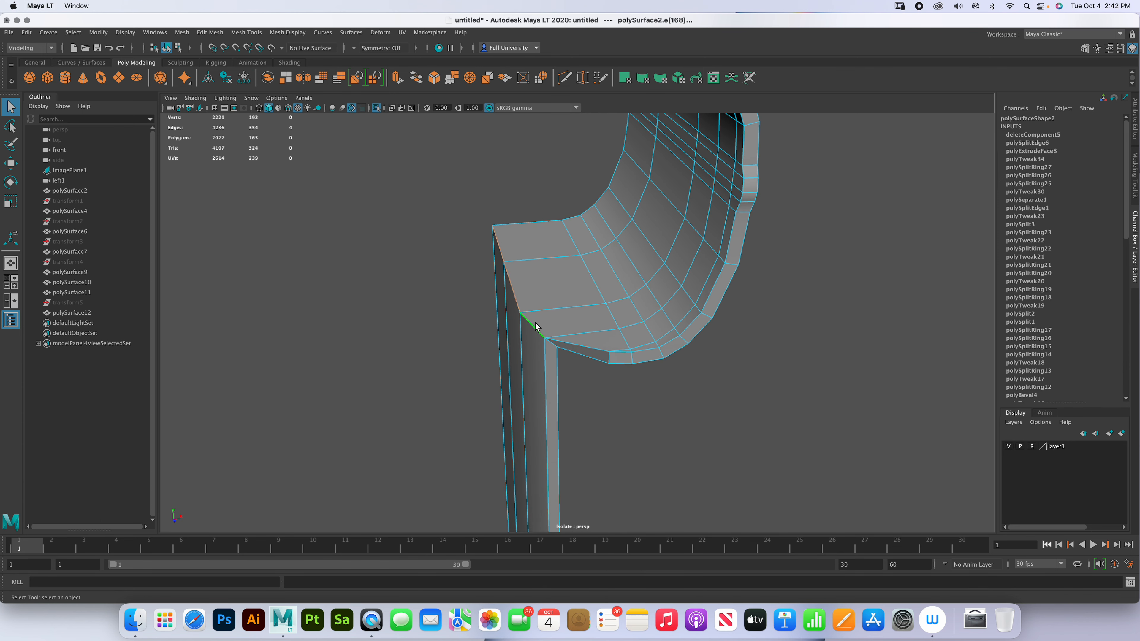
shift+click(552, 343)
alt+drag(536, 326, 613, 329)
alt+middle_drag(593, 320, 817, 245)
alt+drag(368, 390, 560, 319)
shift+click(650, 283)
scroll(680, 262, up, 5)
scroll(623, 258, down, 2)
key(ctrl+z)
shift+double_click(540, 295)
alt+drag(629, 265, 471, 269)
shift+right_drag(467, 267, 519, 265)
drag(800, 344, 877, 348)
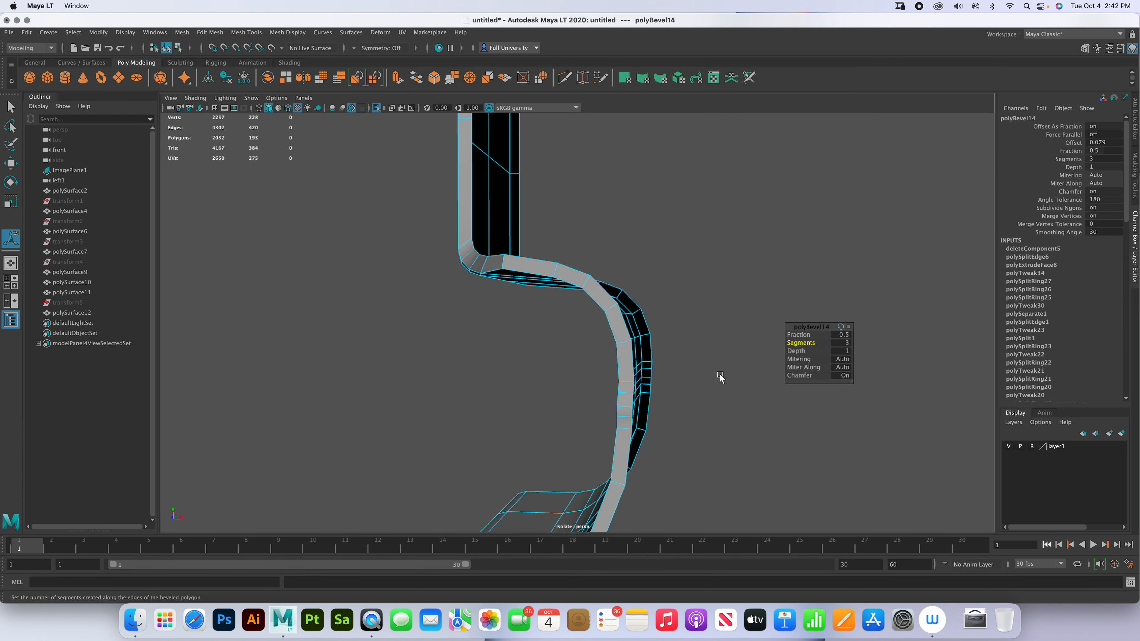
key(ctrl+1)
right_drag(619, 361, 673, 332)
click(464, 375)
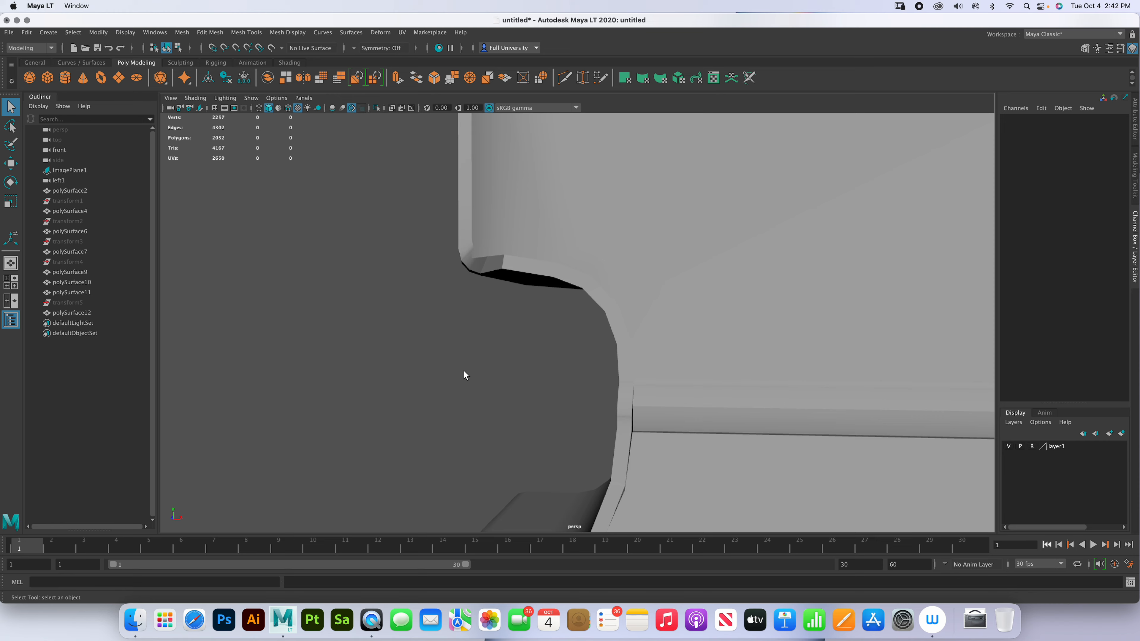
- Examine the beveled groove corner where polySurface2 meets polySurface6
alt+drag(536, 207, 643, 273)
click(536, 282)
scroll(614, 322, up, 8)
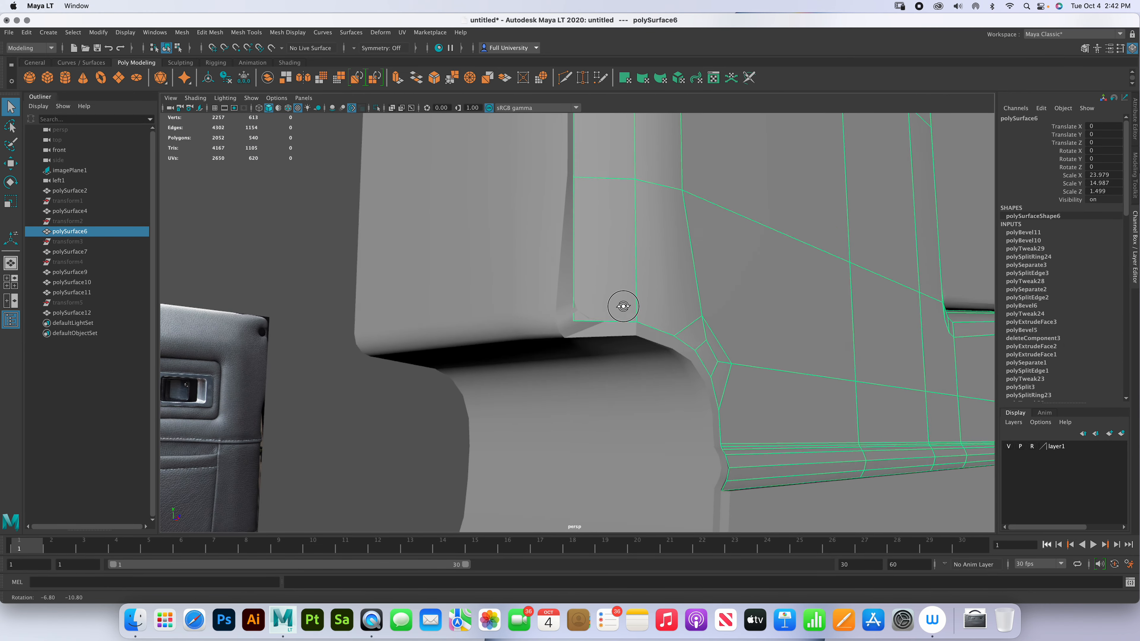
scroll(614, 327, up, 2)
alt+drag(614, 330, 704, 326)
alt+middle_drag(705, 325, 681, 245)
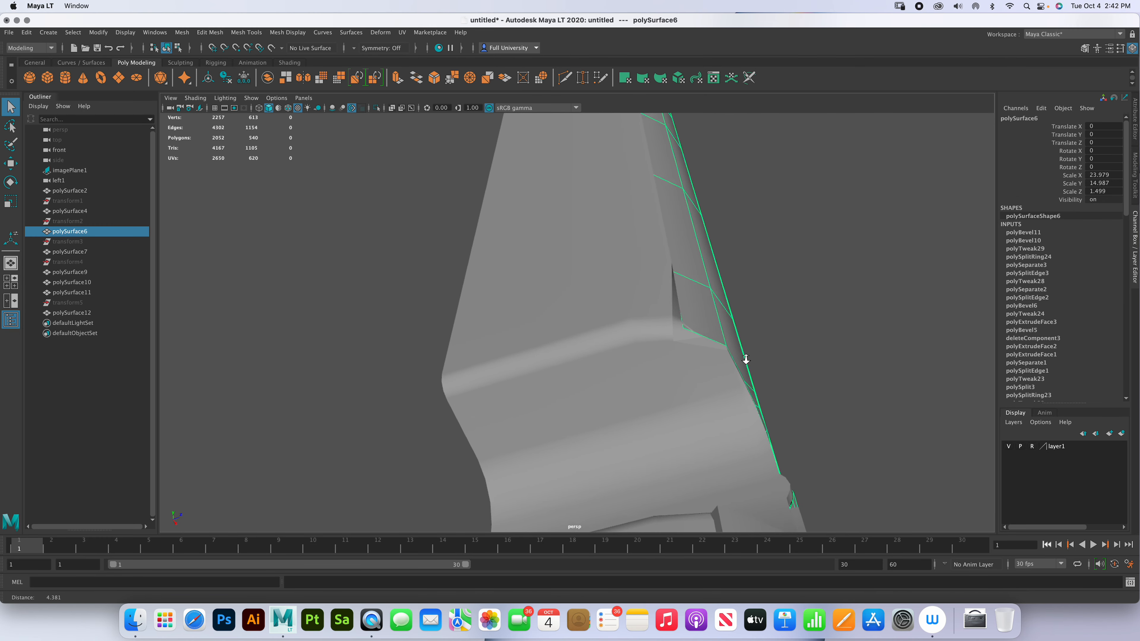
click(680, 336)
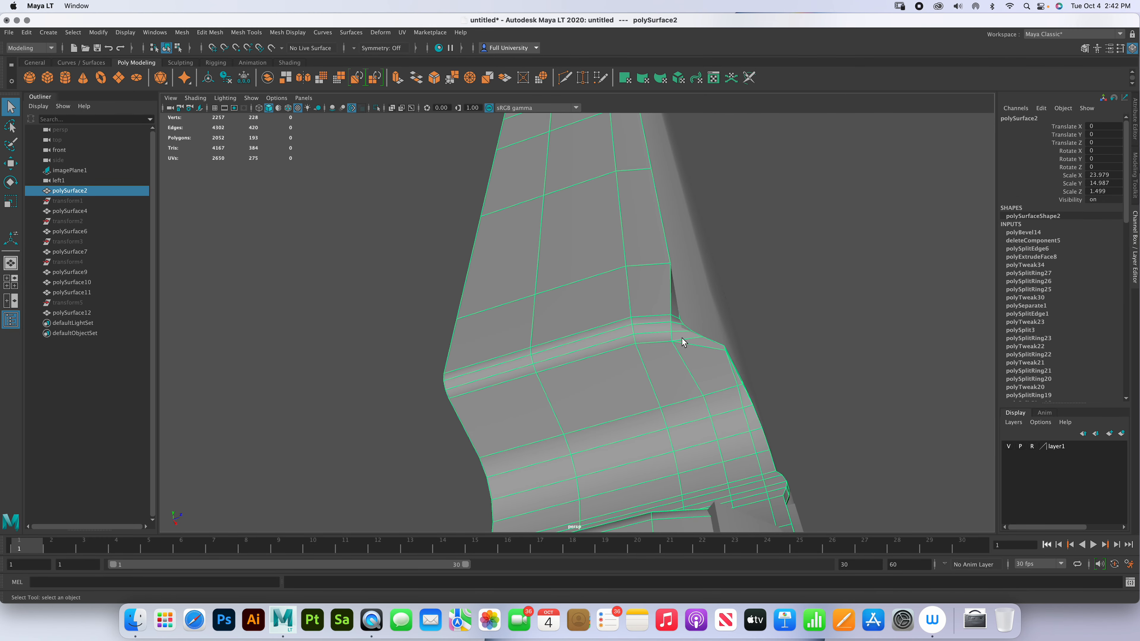
scroll(687, 341, down, 4)
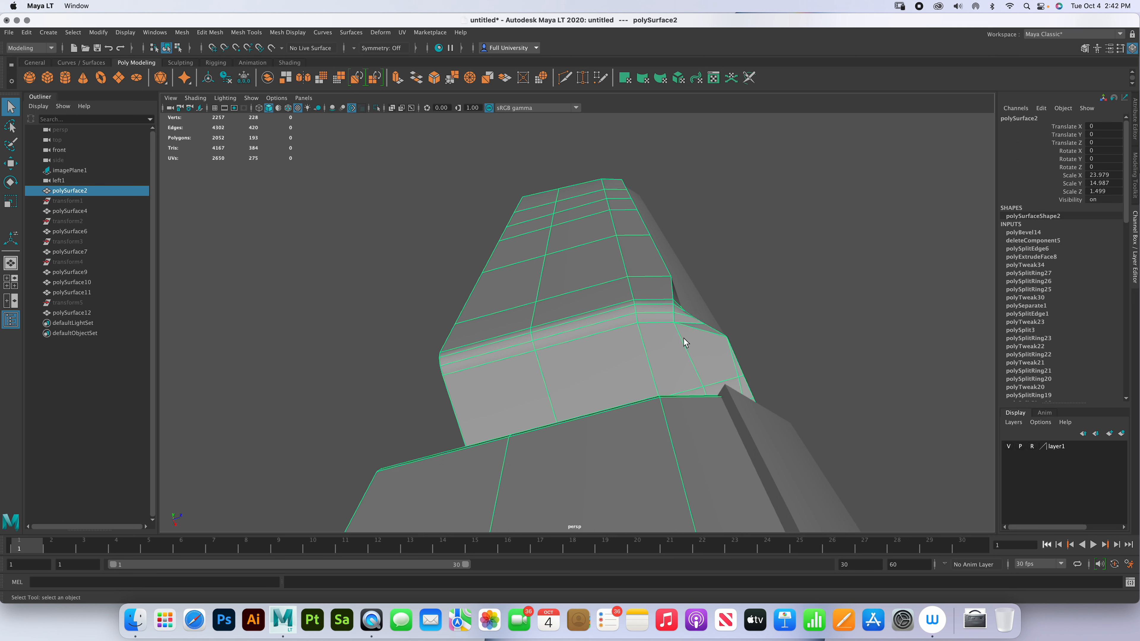
- Select the lengthwise edge loops nearest polySurface2's front edge, above and through the groove, and scale them flat along Z
right_drag(680, 344, 681, 312)
click(683, 339)
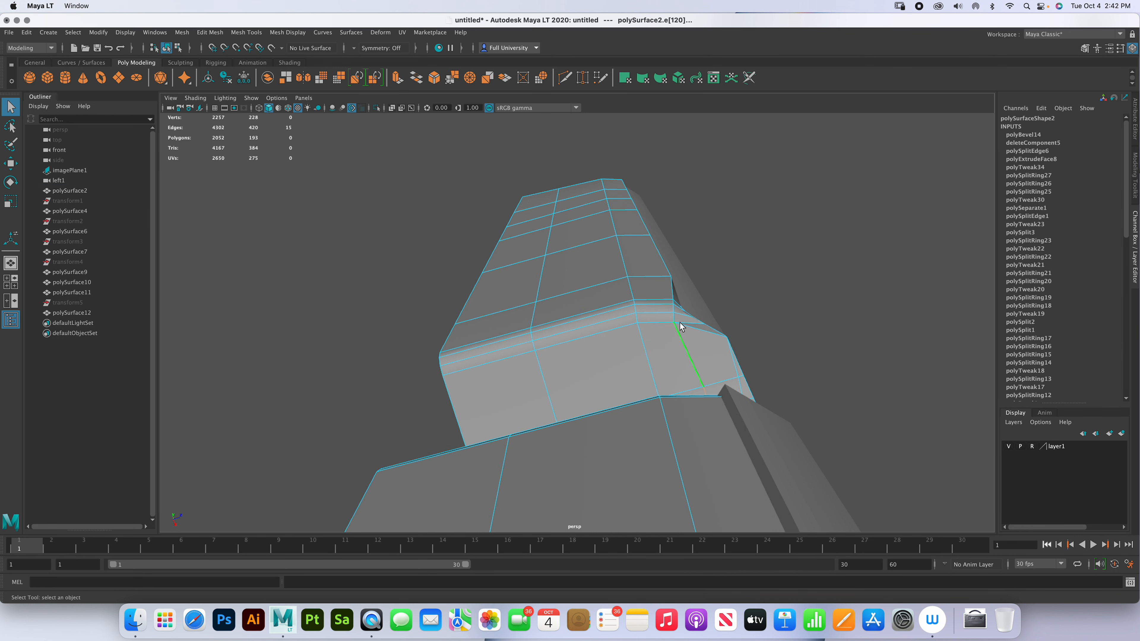
shift+double_click(672, 288)
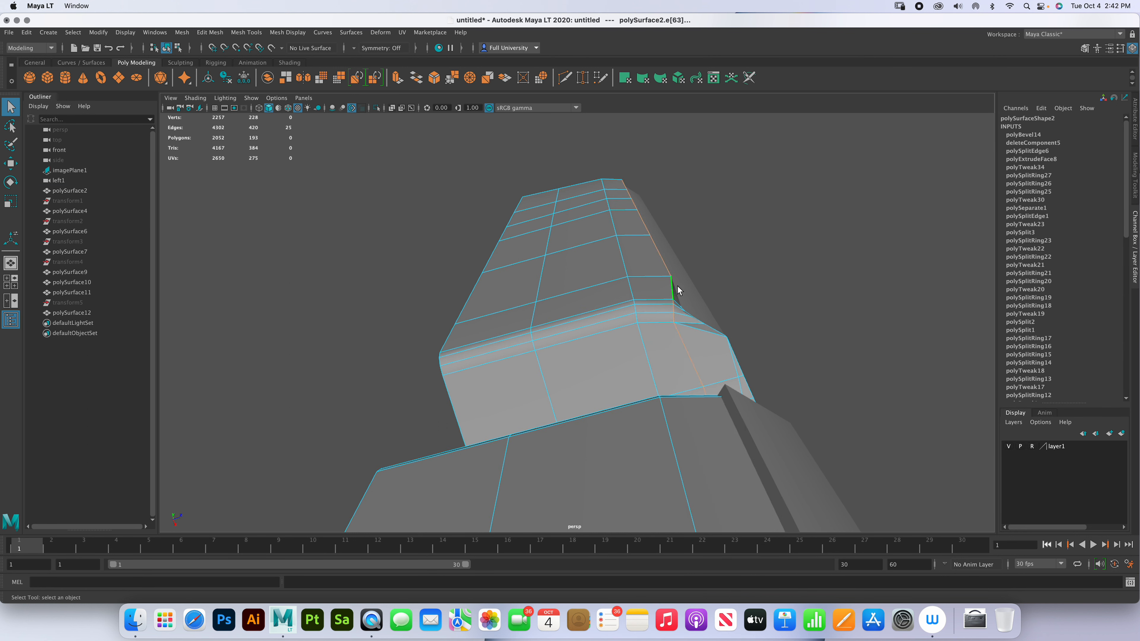
key(r)
drag(697, 253, 744, 361)
key(z)
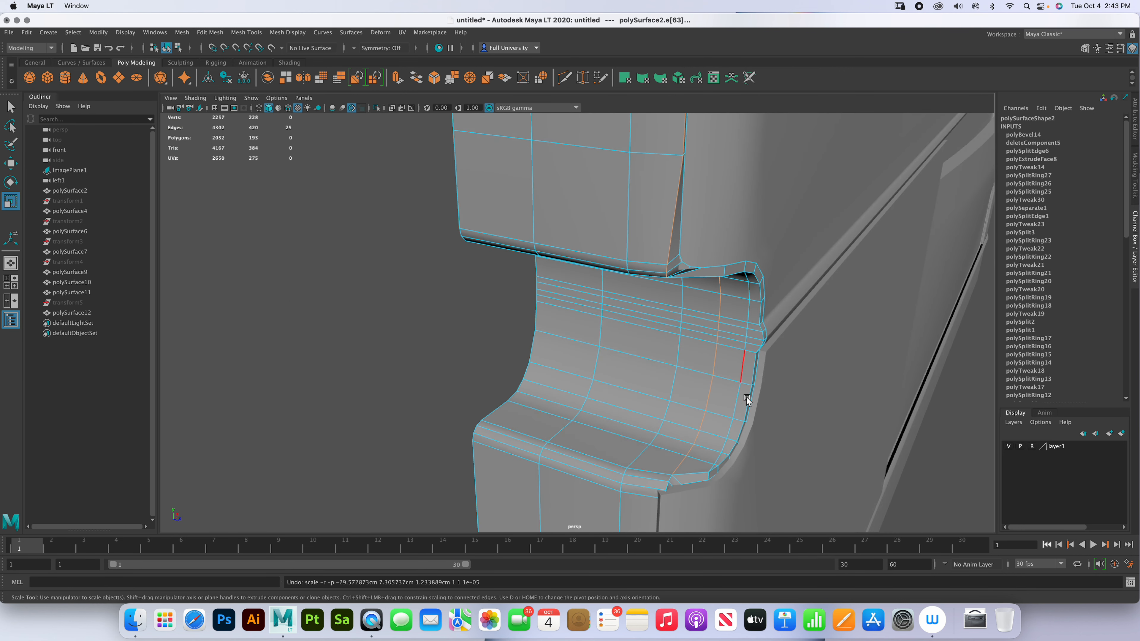
double_click(670, 479)
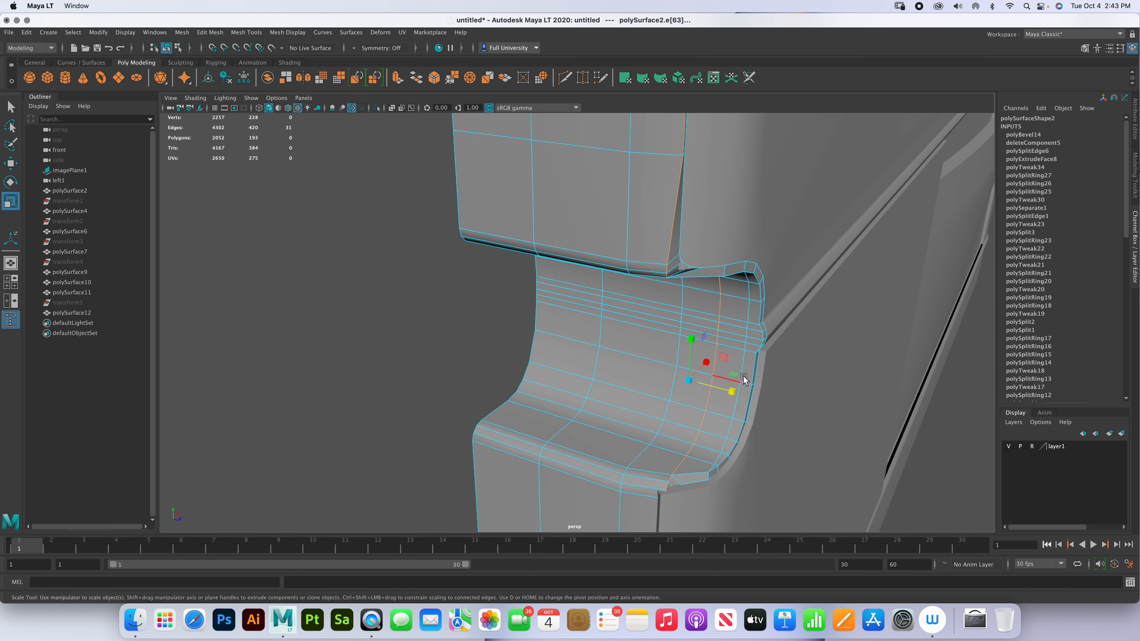
drag(732, 392, 670, 376)
- Move the flattened edge loops of polySurface2 slightly along Z and return to object selection
key(w)
drag(734, 393, 733, 394)
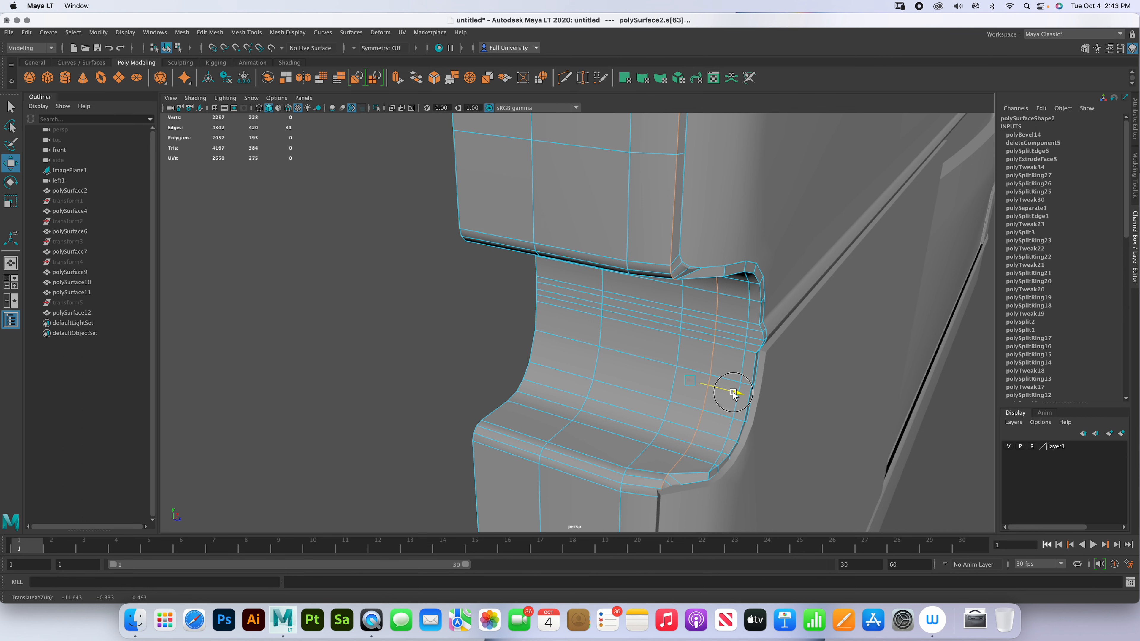
alt+drag(734, 394, 734, 318)
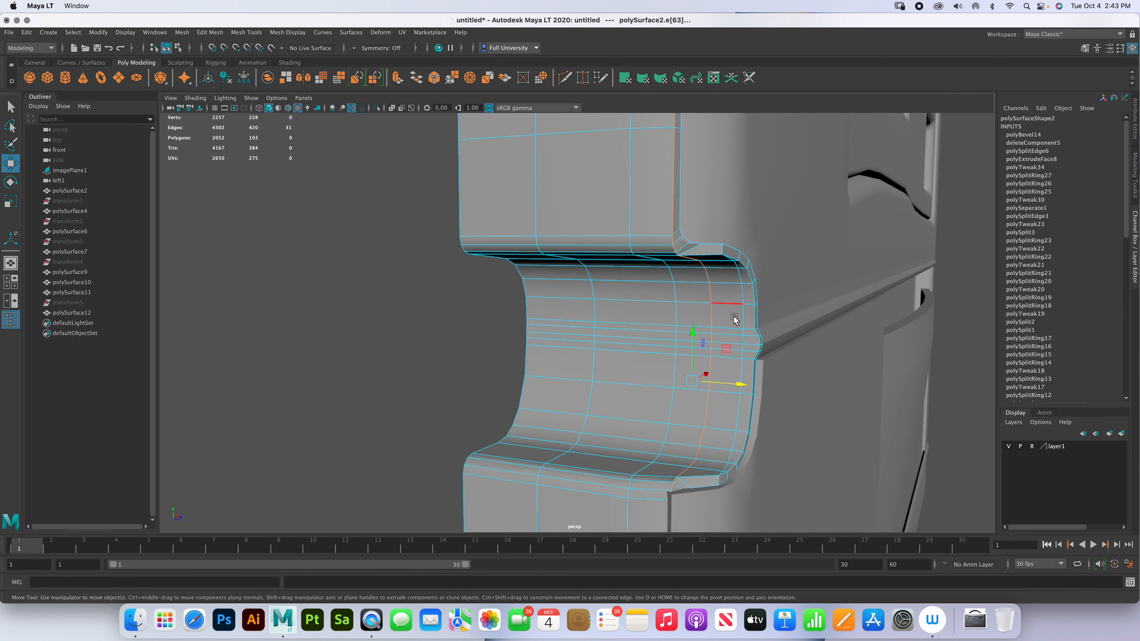
right_drag(735, 321, 785, 299)
right_drag(969, 300, 979, 299)
click(979, 298)
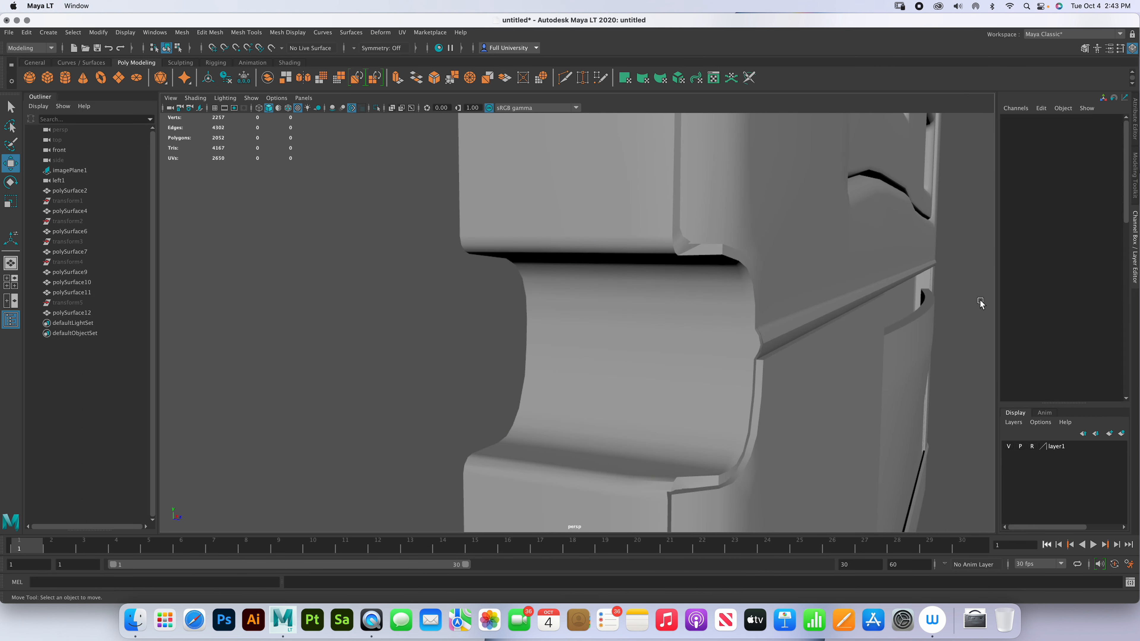
- Turn on the smooth mesh preview for polySurface2 and select polySurface10
alt+drag(668, 264, 646, 399)
alt+right_drag(646, 399, 533, 228)
click(558, 268)
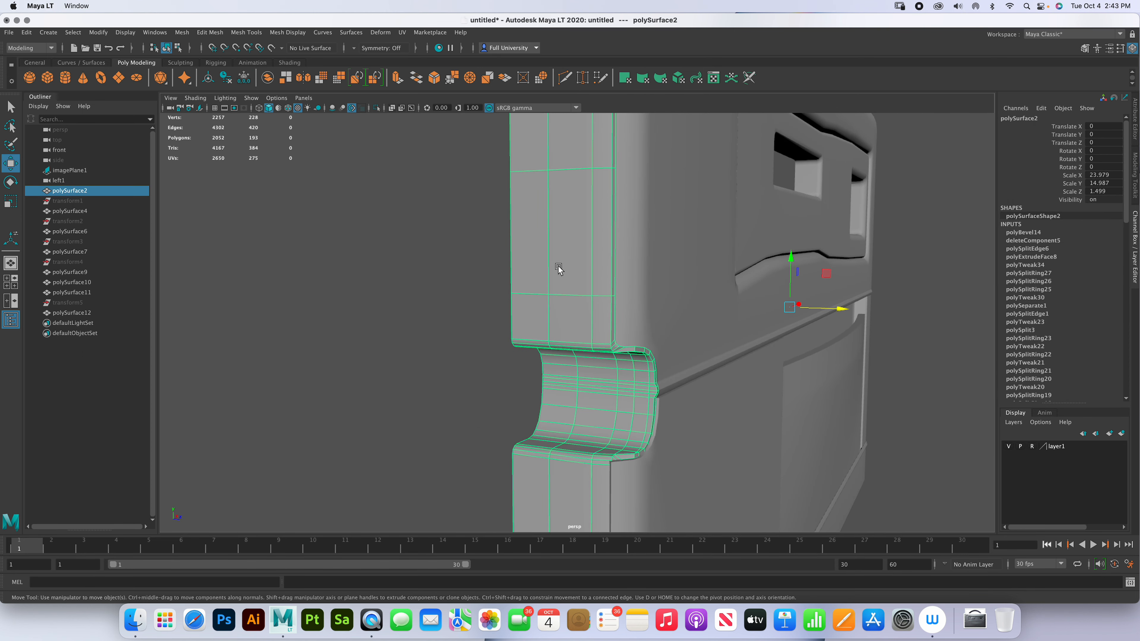
key(3)
click(868, 387)
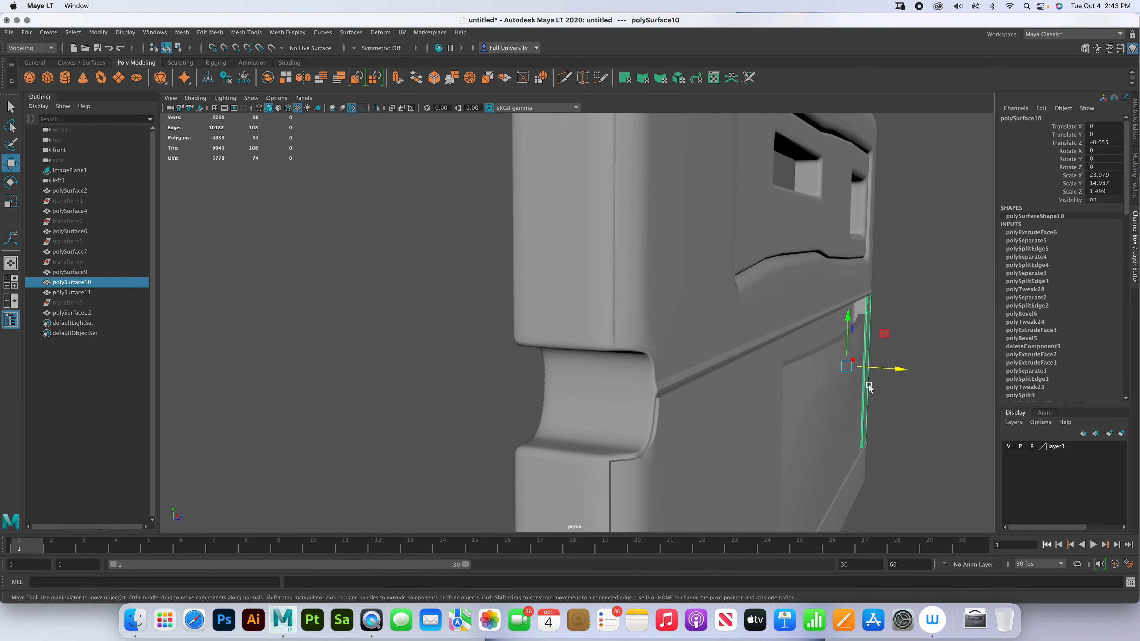
- Apply a one-division Smooth to polySurface2, the side piece with the groove
alt+drag(911, 404, 836, 391)
alt+right_drag(835, 390, 553, 348)
click(553, 350)
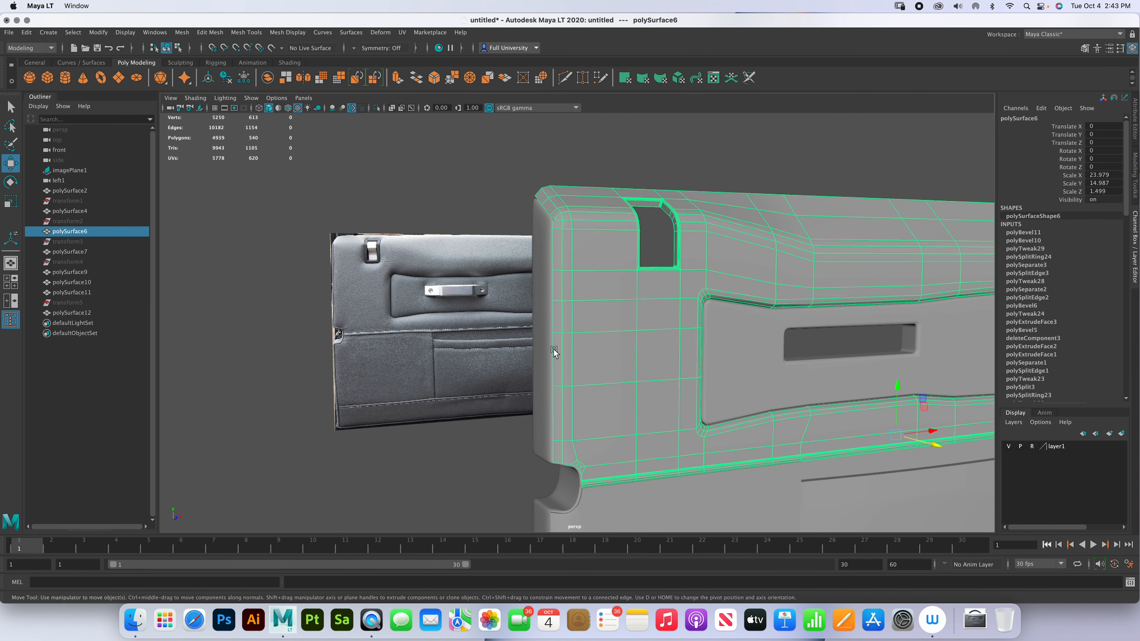
click(548, 349)
click(592, 326)
alt+right_drag(656, 360, 510, 240)
click(560, 386)
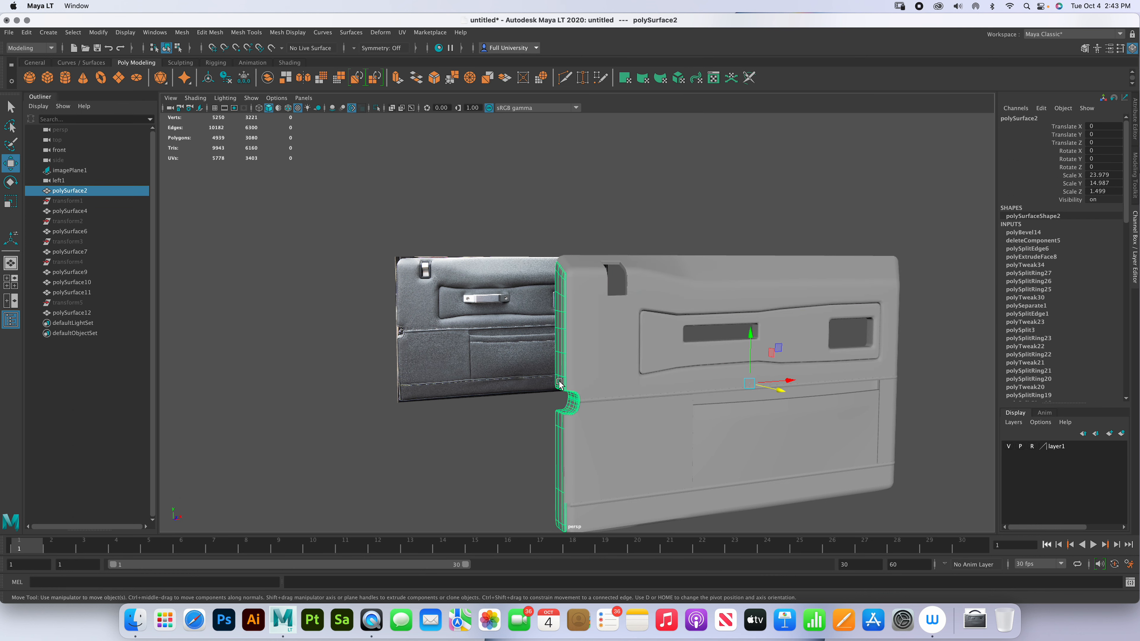
alt+right_drag(580, 380, 810, 494)
alt+middle_drag(660, 427, 639, 331)
alt+drag(560, 331, 611, 323)
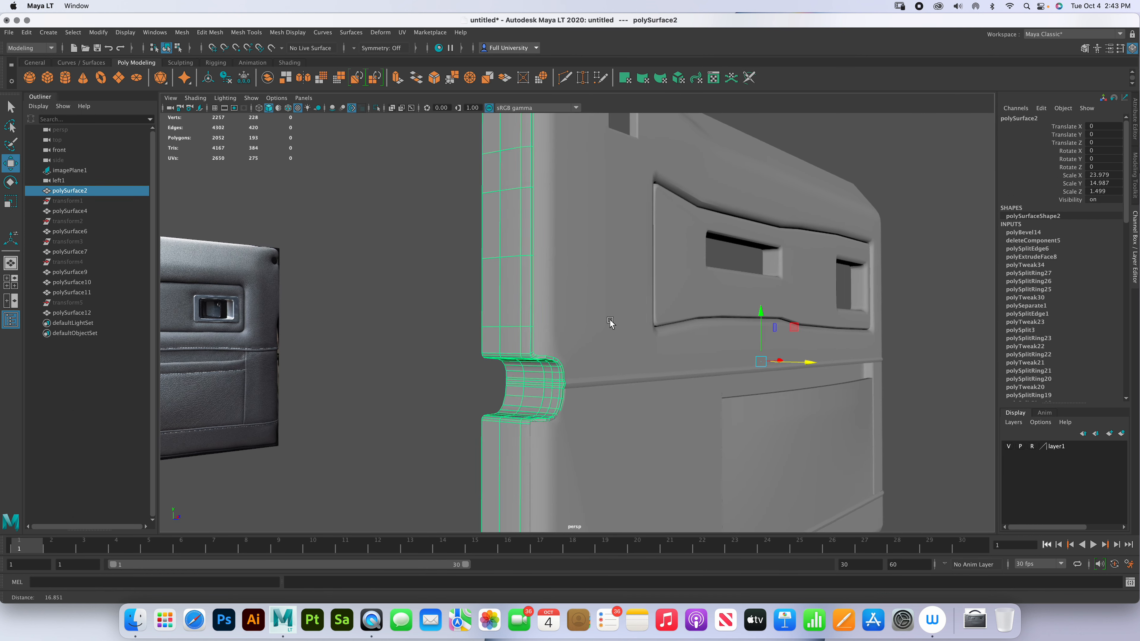
click(192, 32)
click(260, 152)
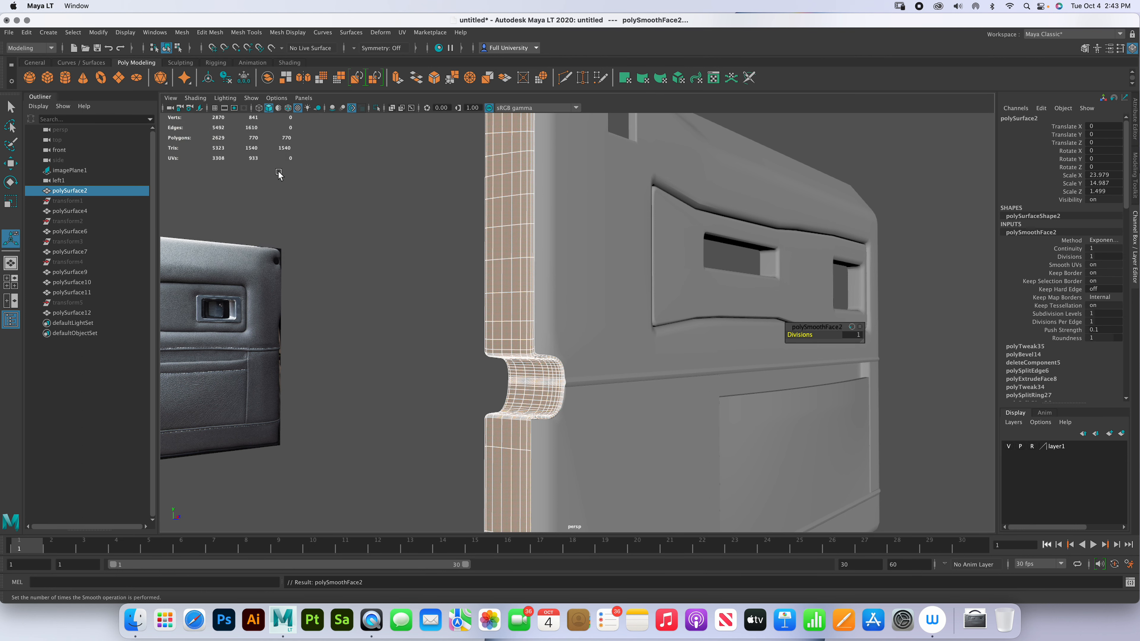
- Smooth the upper panel polySurface6 and the armrest inset polySurface4 by one division each
click(509, 353)
alt+drag(551, 419, 491, 326)
click(493, 327)
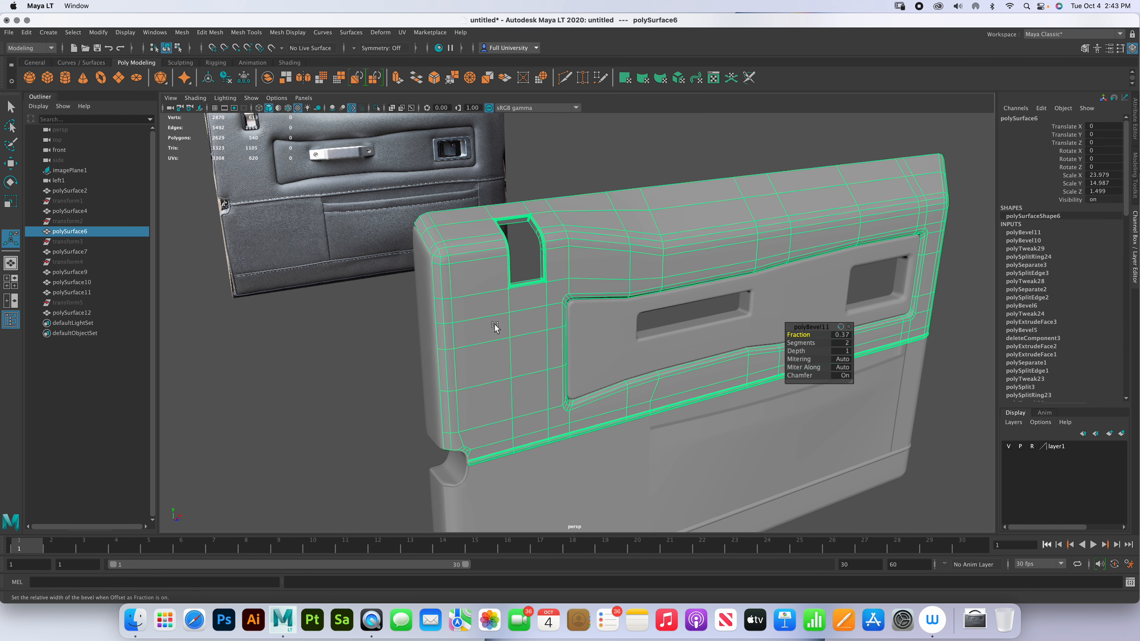
key(g)
click(552, 169)
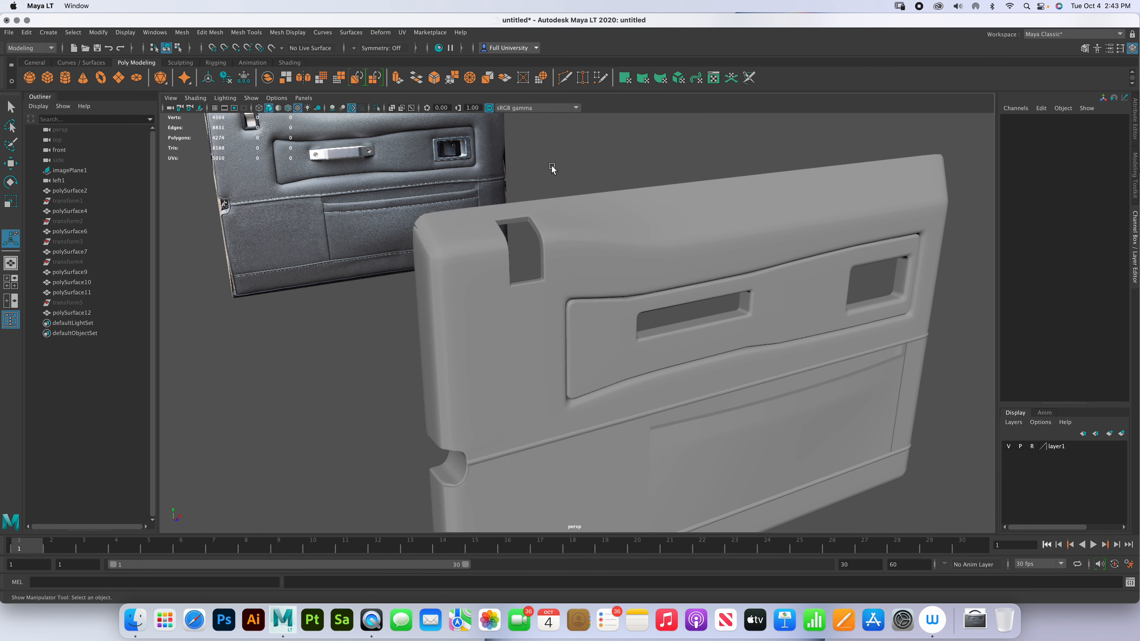
click(597, 345)
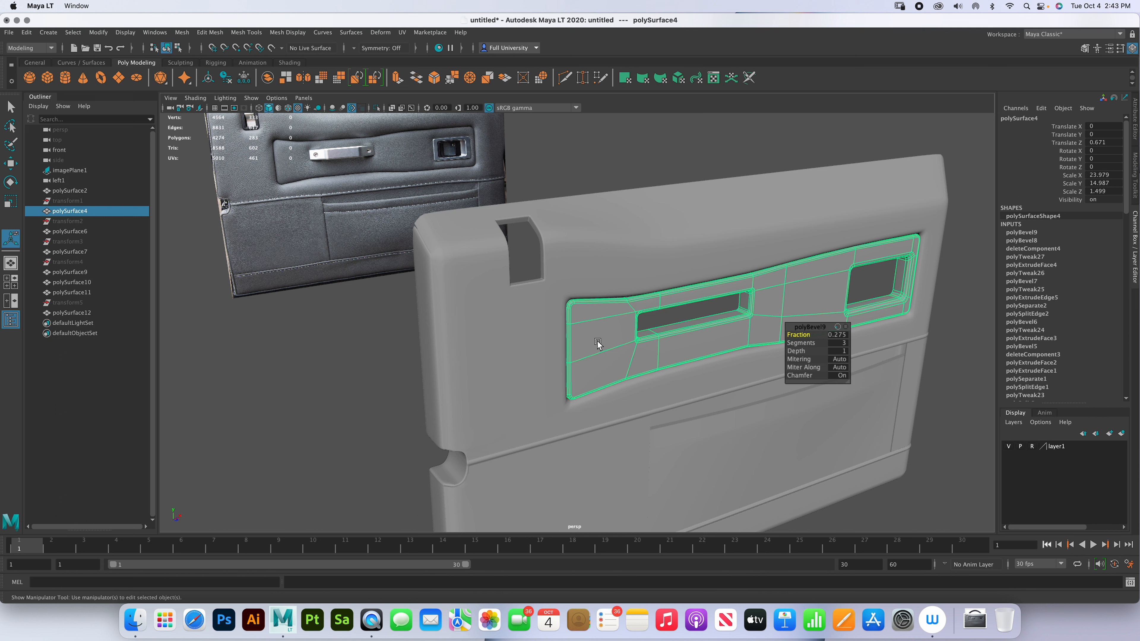
key(g)
click(631, 173)
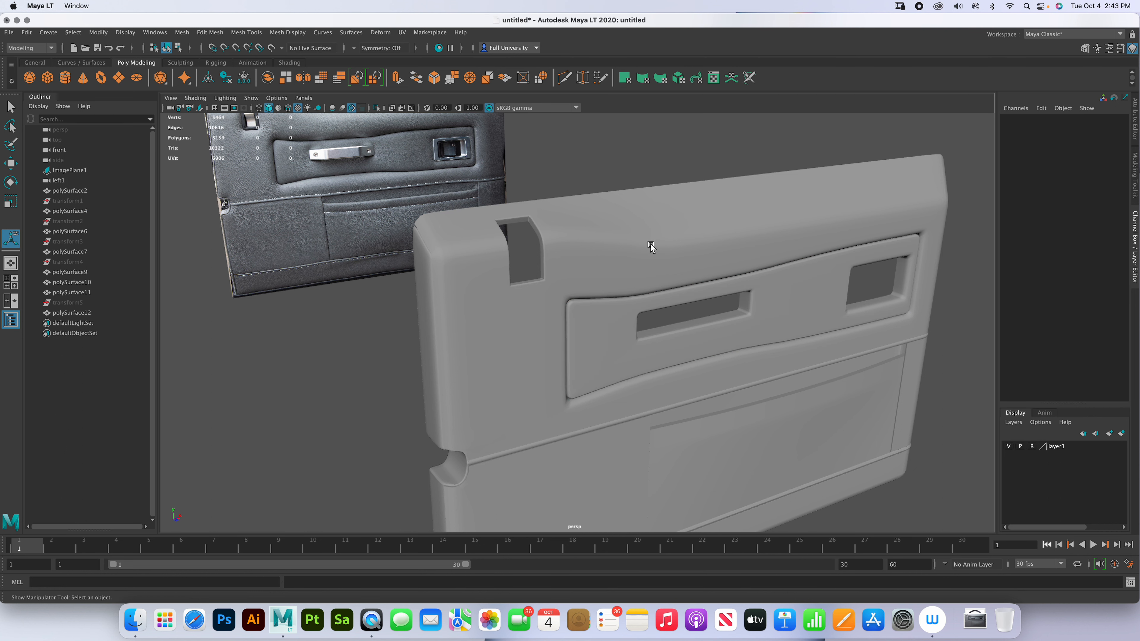
- Smooth the pocket's front panel polySurface12 and the recessed pocket piece just above it by one division
click(703, 422)
key(g)
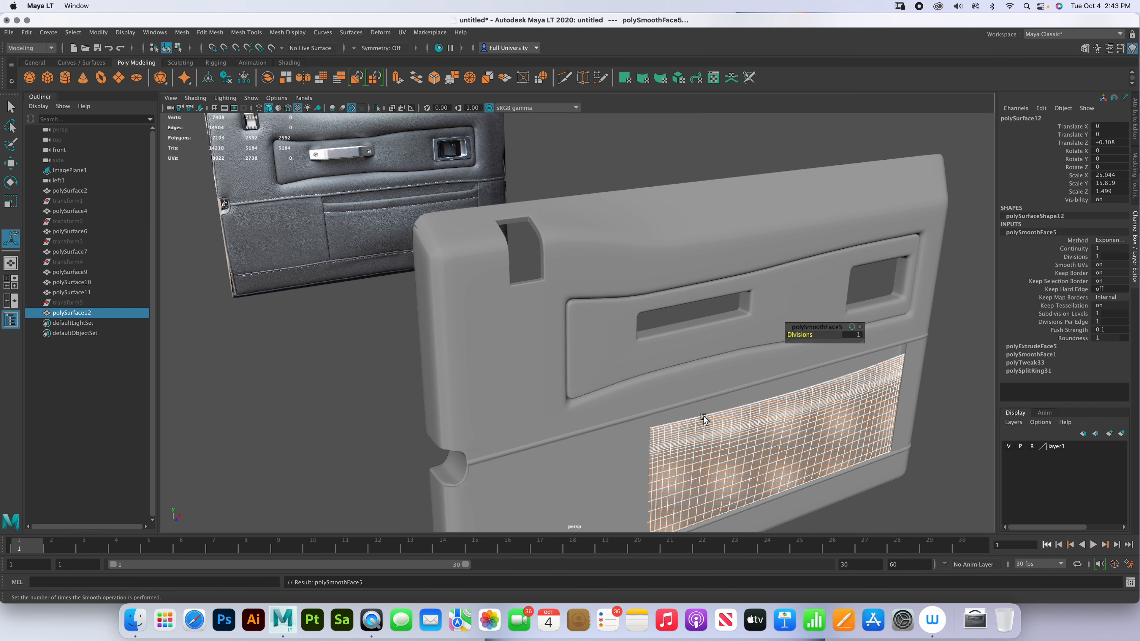
click(941, 412)
alt+middle_drag(838, 392, 855, 305)
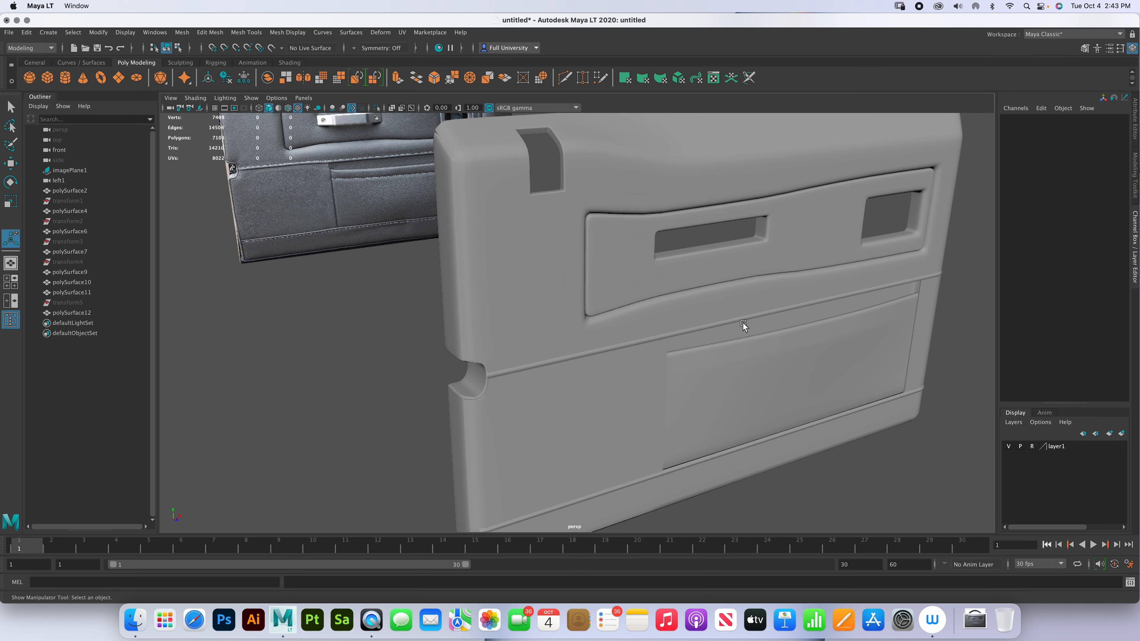
click(743, 330)
key(g)
- Try smoothing polySurface9, the lower panel section between the groove and the pocket
click(588, 418)
key(g)
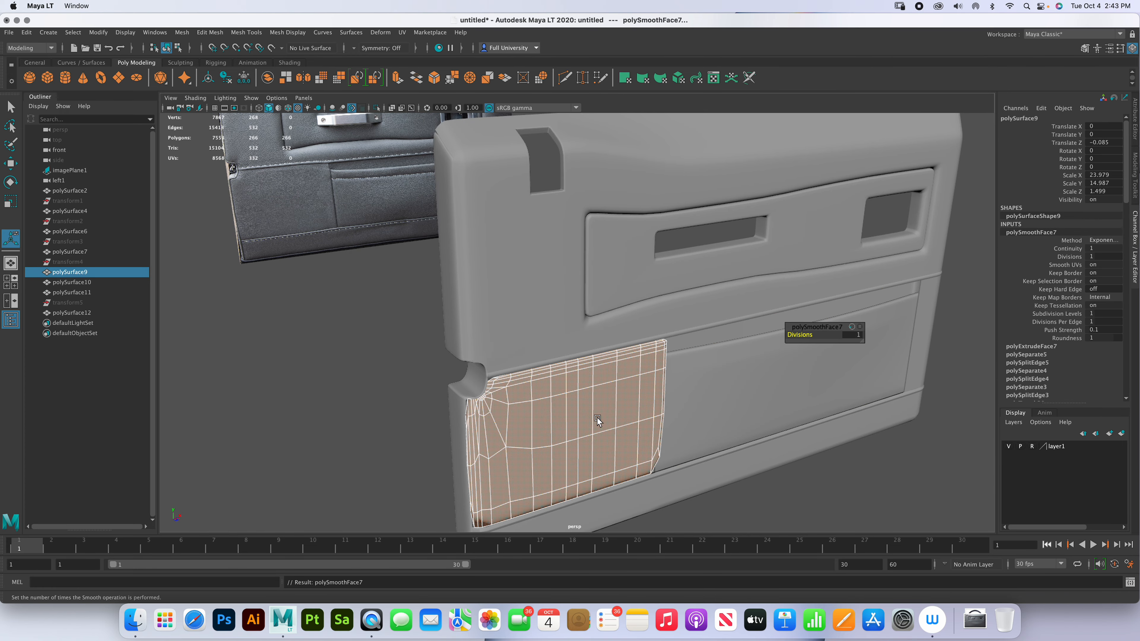
key(ctrl+z)
- Smooth polySurface7, the strip along the door panel's lower edge
click(638, 501)
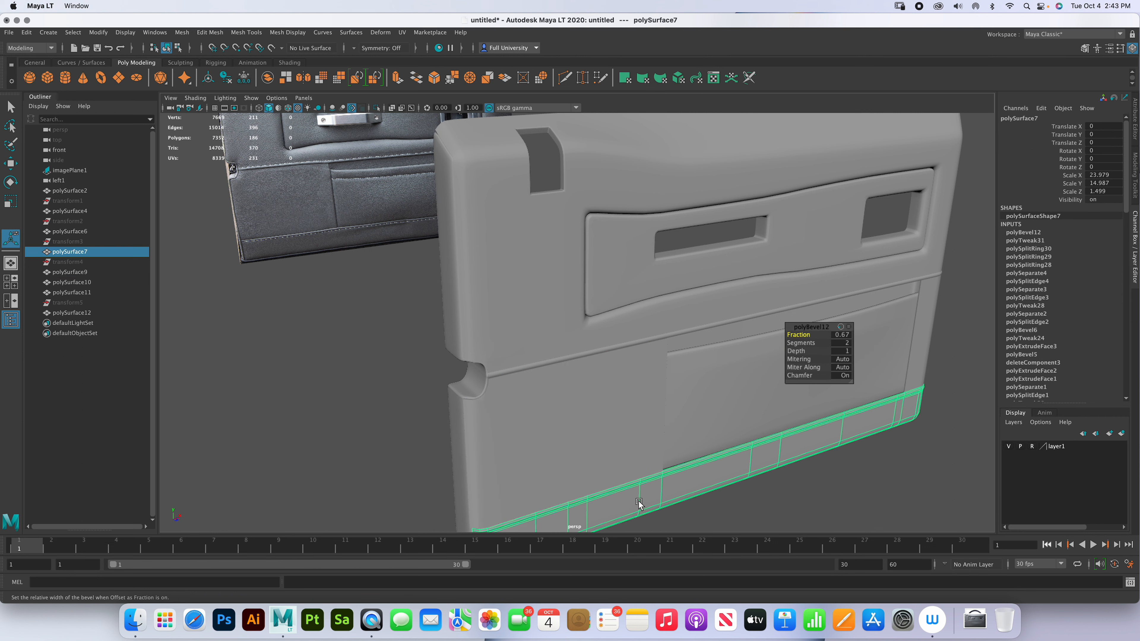
key(g)
alt+middle_drag(674, 460, 618, 511)
- Select polySurface9 and polySurface10, the sections on either side of the pocket, and isolate them in the perspective view
click(679, 430)
click(599, 382)
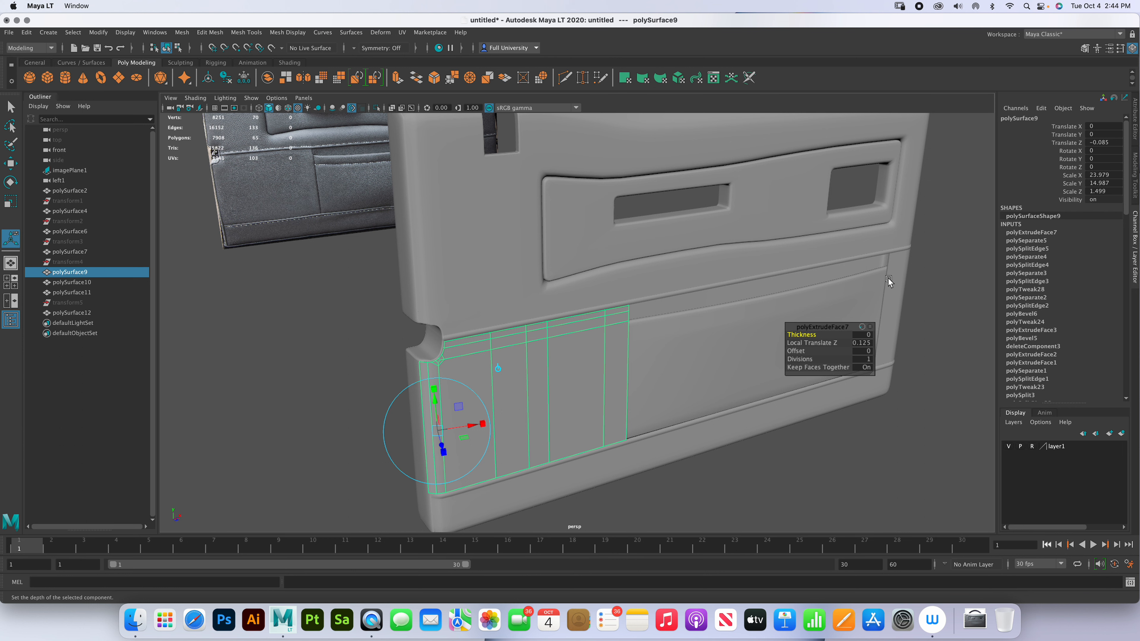
click(898, 276)
alt+middle_drag(893, 276, 525, 397)
alt+drag(525, 397, 390, 395)
alt+middle_drag(599, 363, 544, 349)
alt+right_drag(544, 349, 602, 395)
click(551, 388)
alt+middle_drag(743, 423, 583, 316)
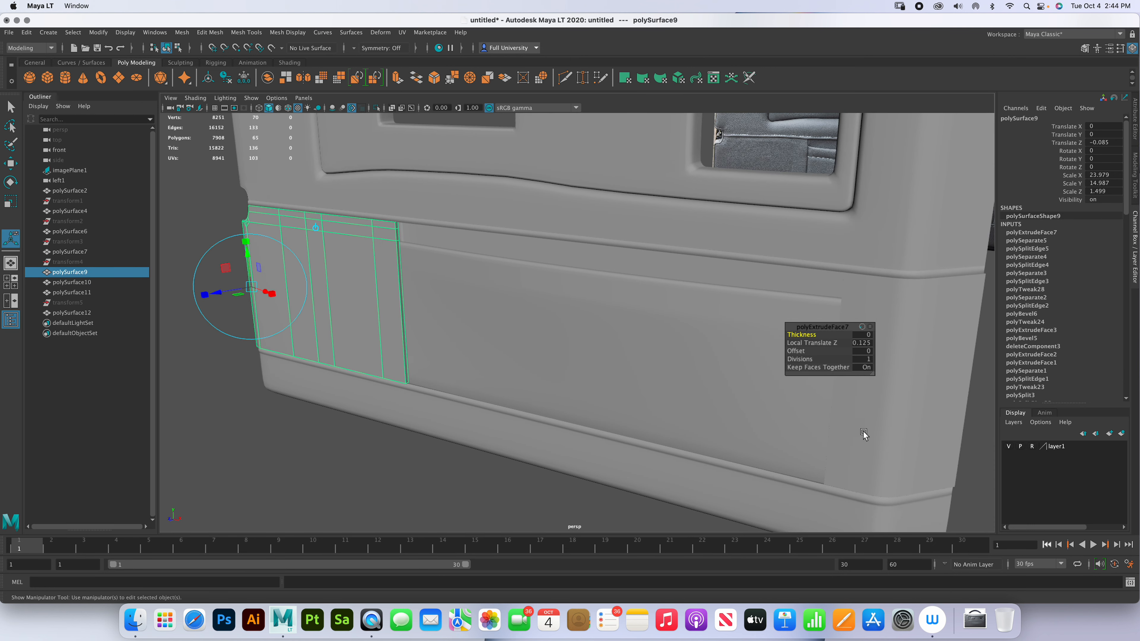
alt+right_drag(855, 430, 807, 387)
shift+click(805, 411)
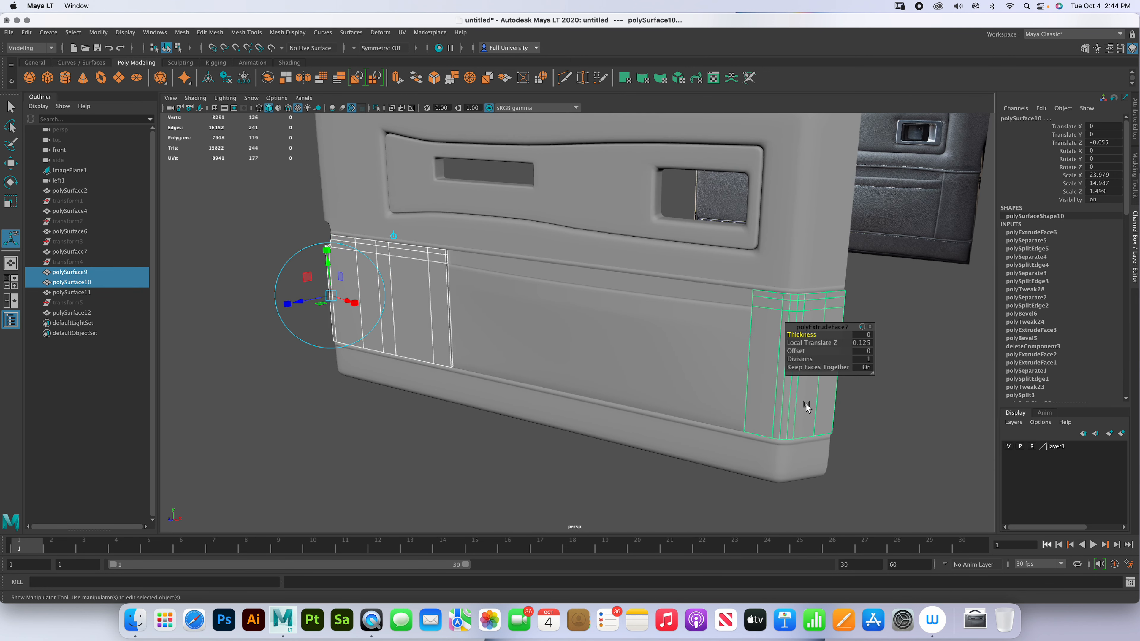
key(ctrl+1)
- Select the border edges around polySurface10's back faces and detach the mesh along them
alt+drag(806, 406, 573, 358)
right_drag(519, 340, 513, 257)
double_click(511, 255)
key(z)
double_click(432, 417)
mouse_move(432, 417)
shift+right_down()
mouse_move(442, 579)
mouse_move(500, 386)
mouse_move(444, 389)
mouse_move(463, 417)
mouse_move(435, 410)
shift+right_up()
right_drag(437, 350, 480, 309)
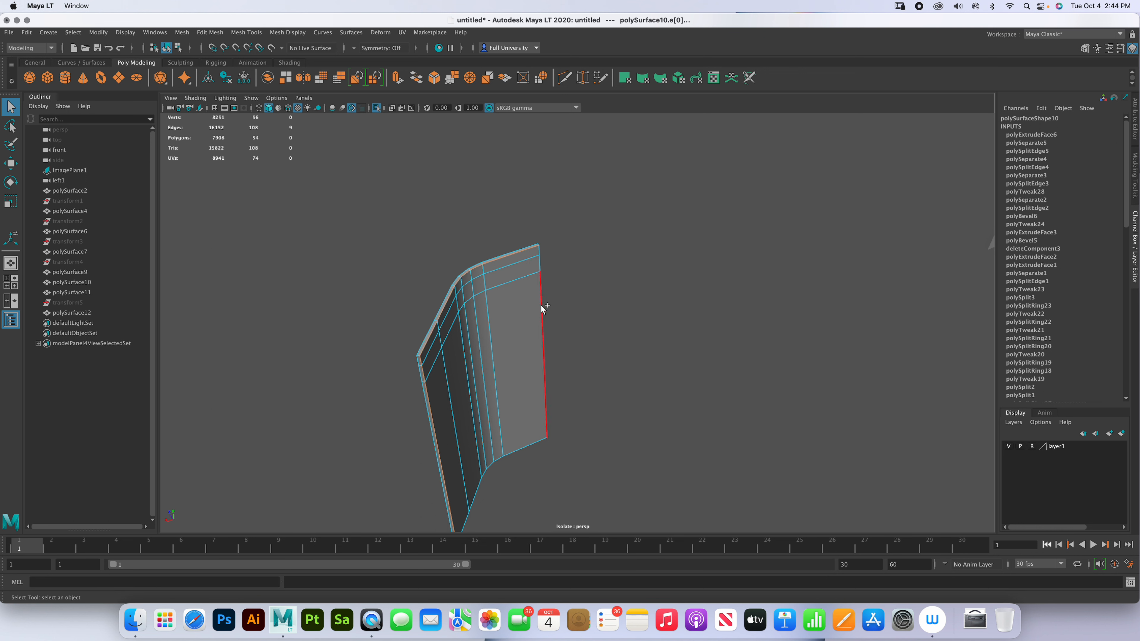
shift+right_drag(521, 450, 499, 598)
- Select all the detached back faces of polySurface10 and delete them
mouse_move(521, 349)
right_down()
mouse_move(525, 394)
mouse_move(564, 337)
mouse_move(511, 368)
right_up()
key(F11)
click(511, 368)
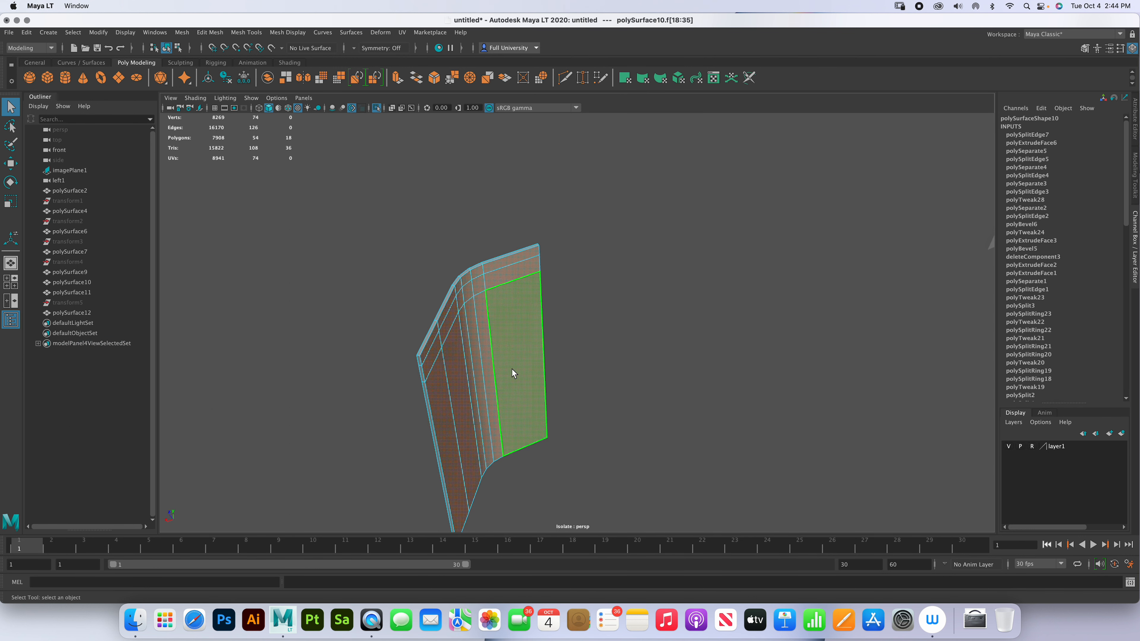
key(Delete)
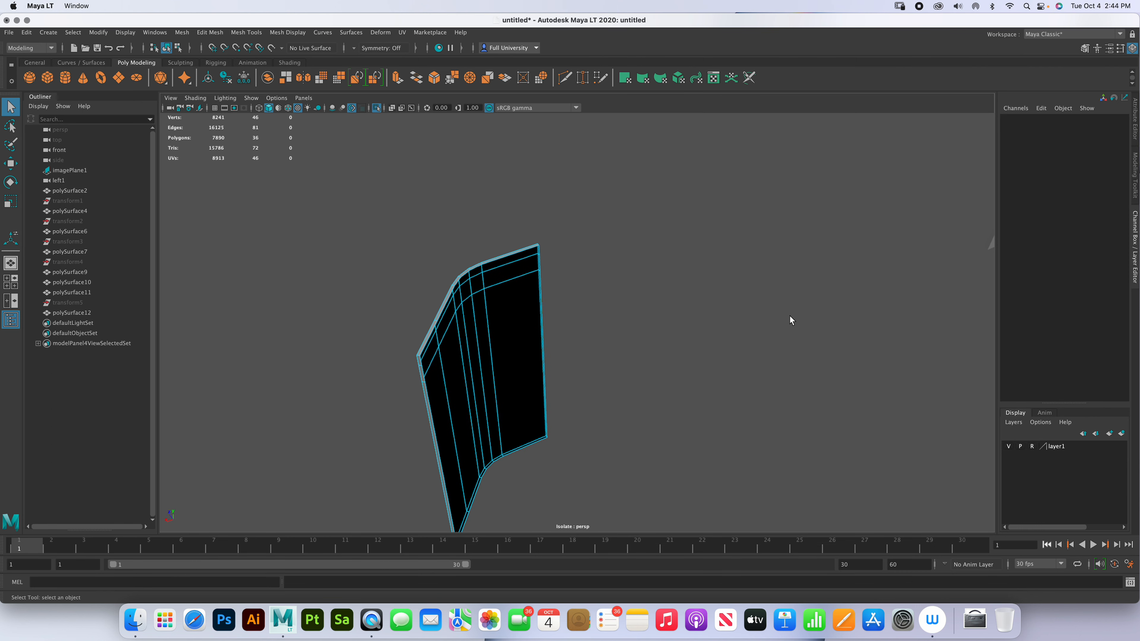
- Select the border edges around the back faces of polySurface9
alt+drag(837, 295, 787, 276)
right_click(785, 270)
right_drag(785, 272, 795, 207)
right_click(789, 239)
scroll(795, 206, up, 3)
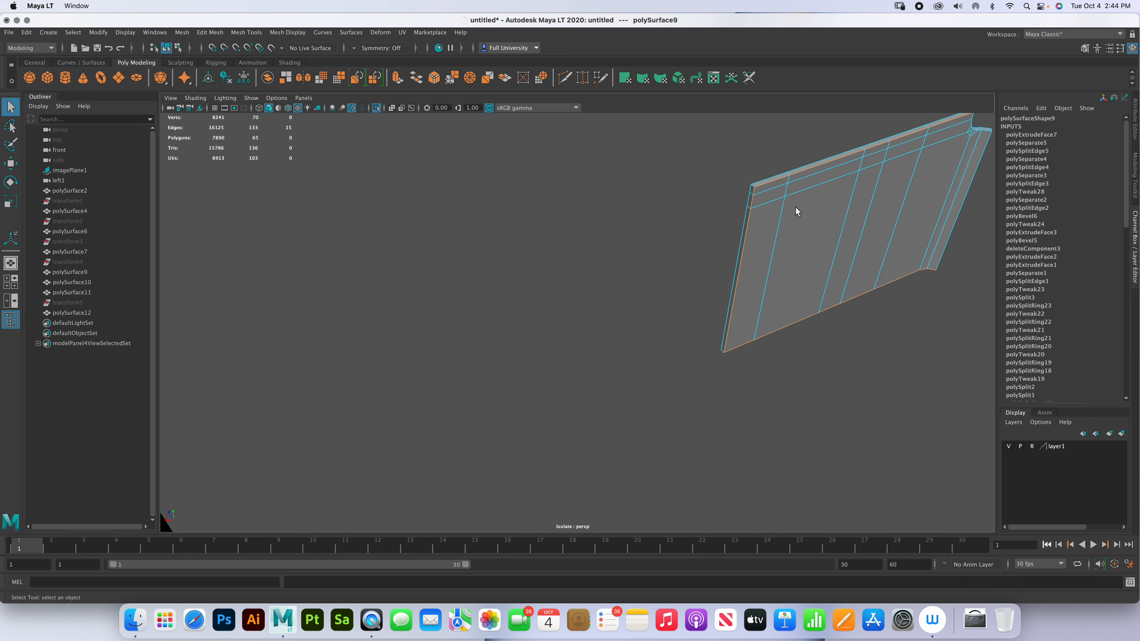
shift+click(982, 139)
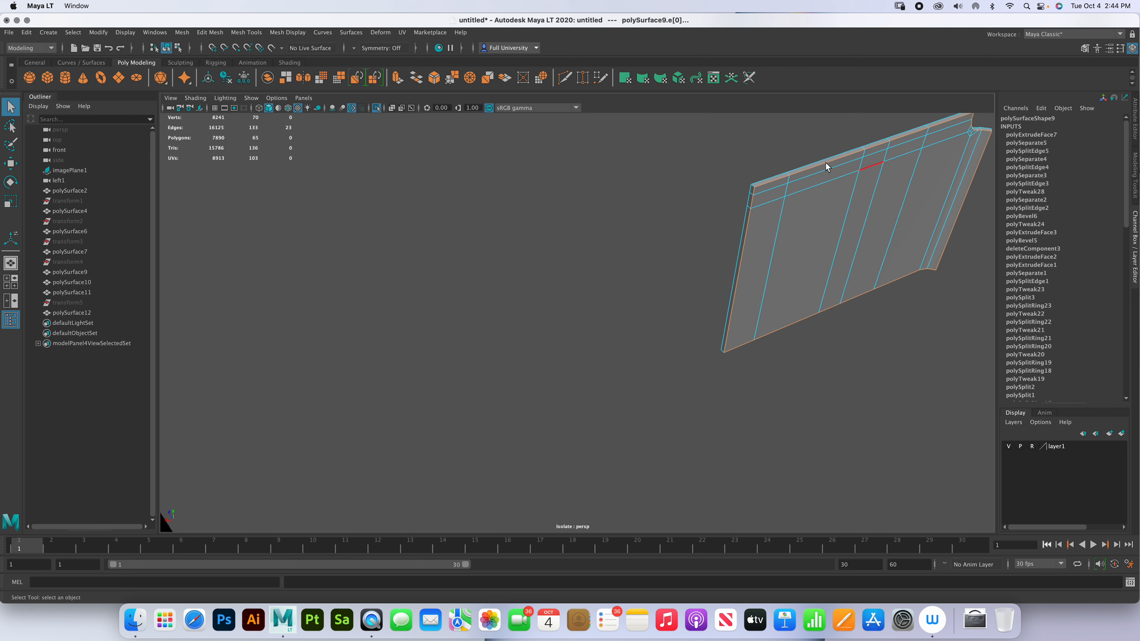
alt+drag(940, 171, 943, 173)
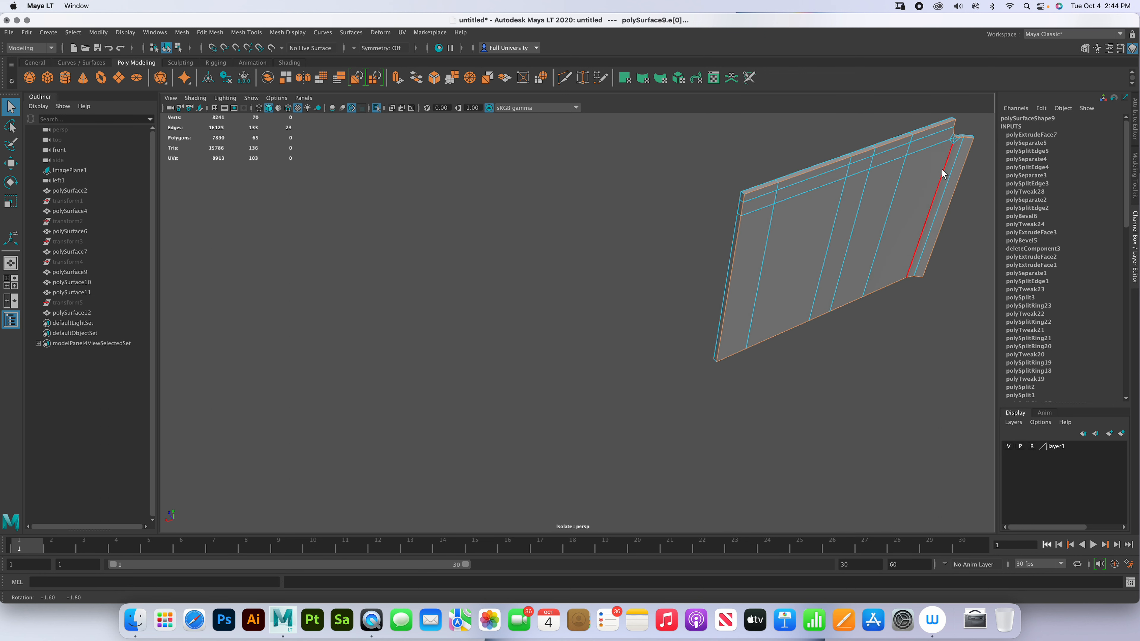
mouse_move(918, 133)
shift+right_down()
mouse_move(900, 450)
mouse_move(942, 43)
shift+right_up()
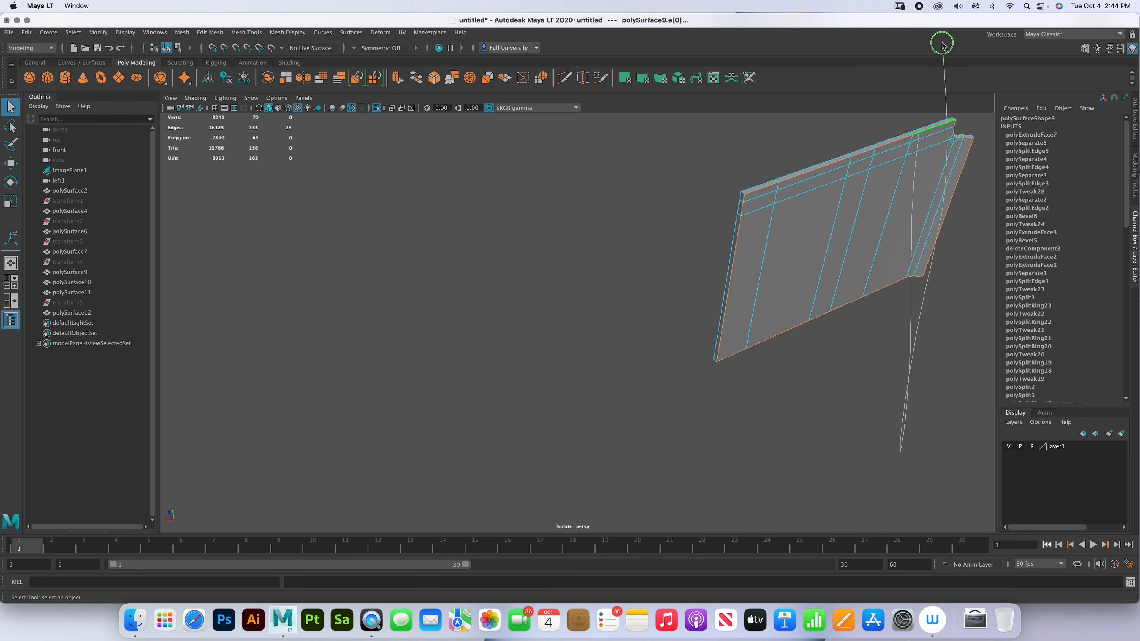
shift+right_drag(914, 175, 921, 135)
shift+right_drag(886, 359, 884, 361)
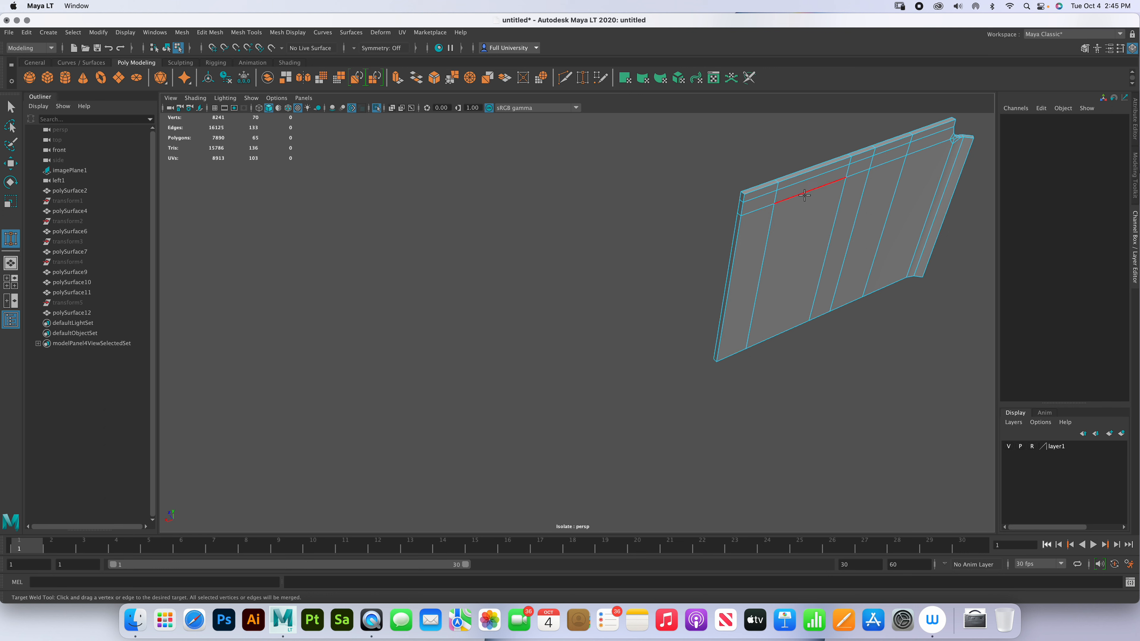
right_drag(805, 203, 809, 223)
scroll(806, 226, down, 1)
key(q)
double_click(806, 226)
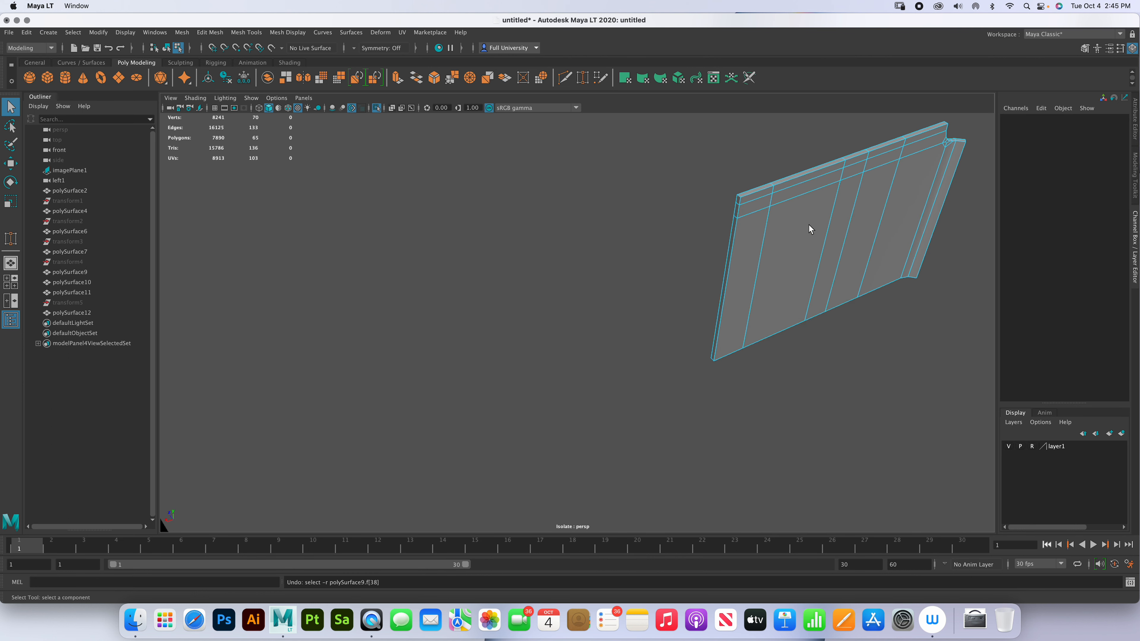
key(ctrl+z)
key(ctrl+z)
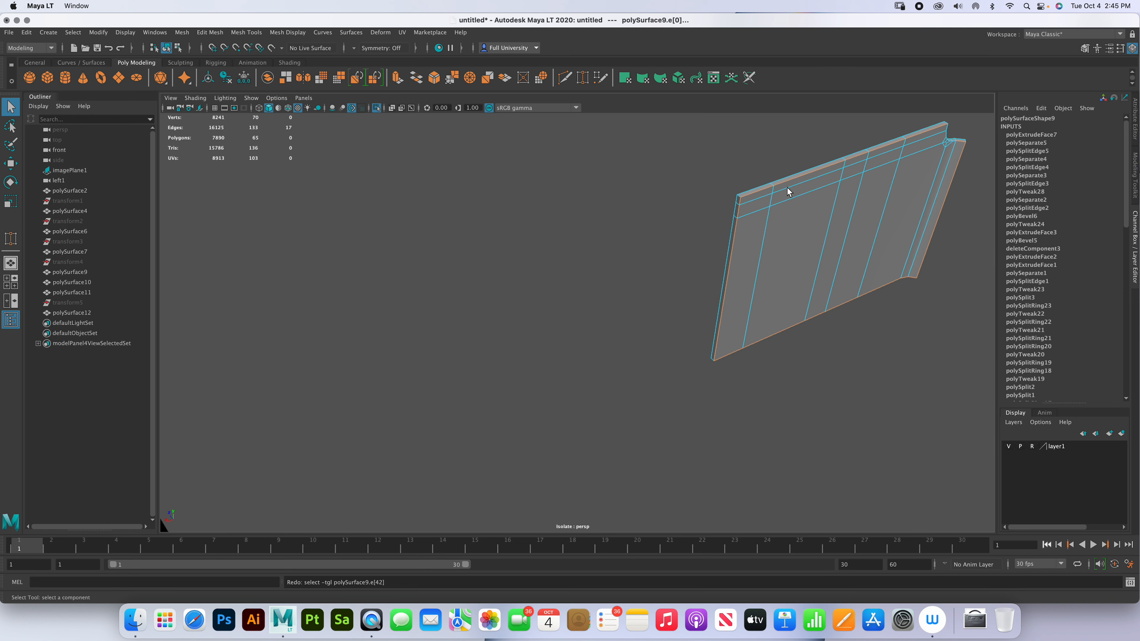
- Detach polySurface9's back faces along the selected border edges and delete them
shift+right_drag(790, 185, 776, 332)
click(781, 306)
key(Delete)
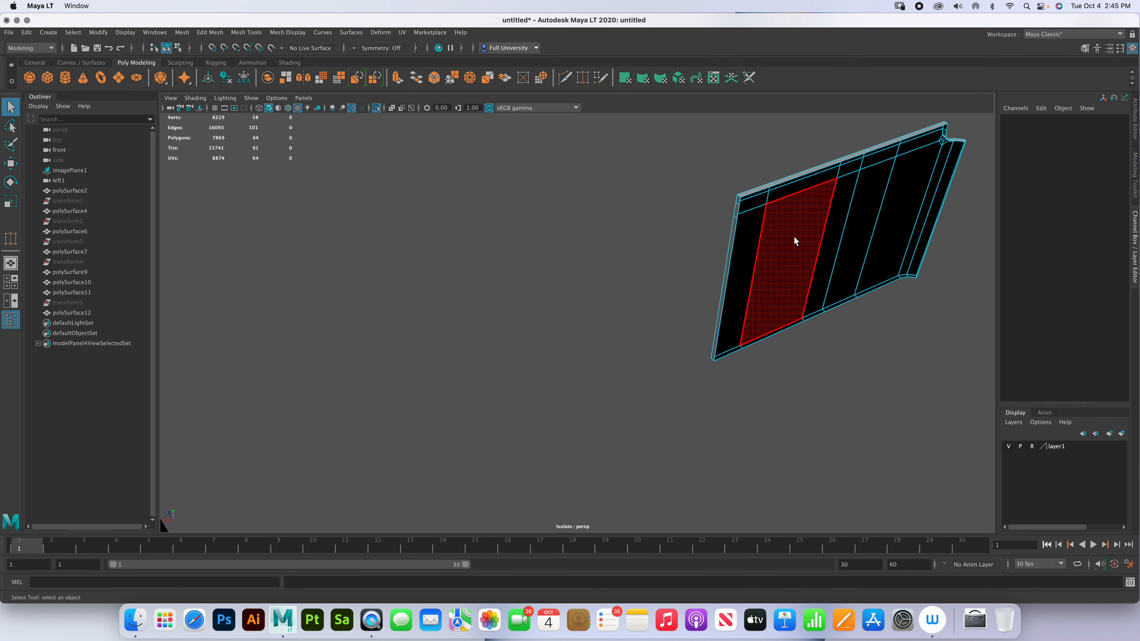
- Try smoothing polySurface9 by one division with its back faces removed
right_drag(800, 219, 827, 199)
double_click(742, 198)
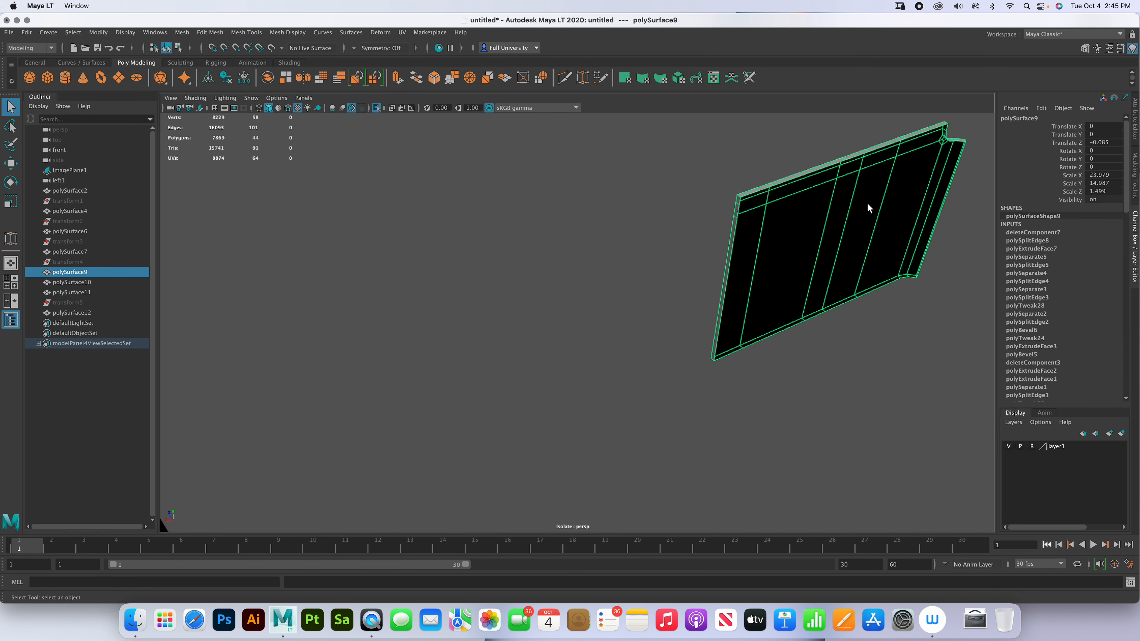
click(183, 32)
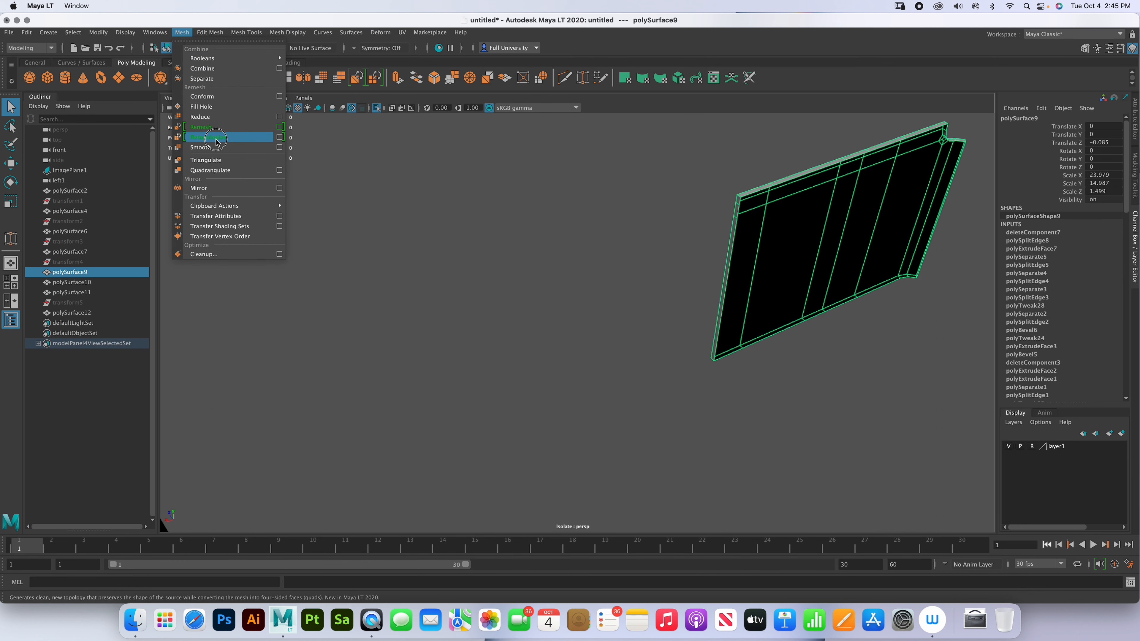
click(219, 149)
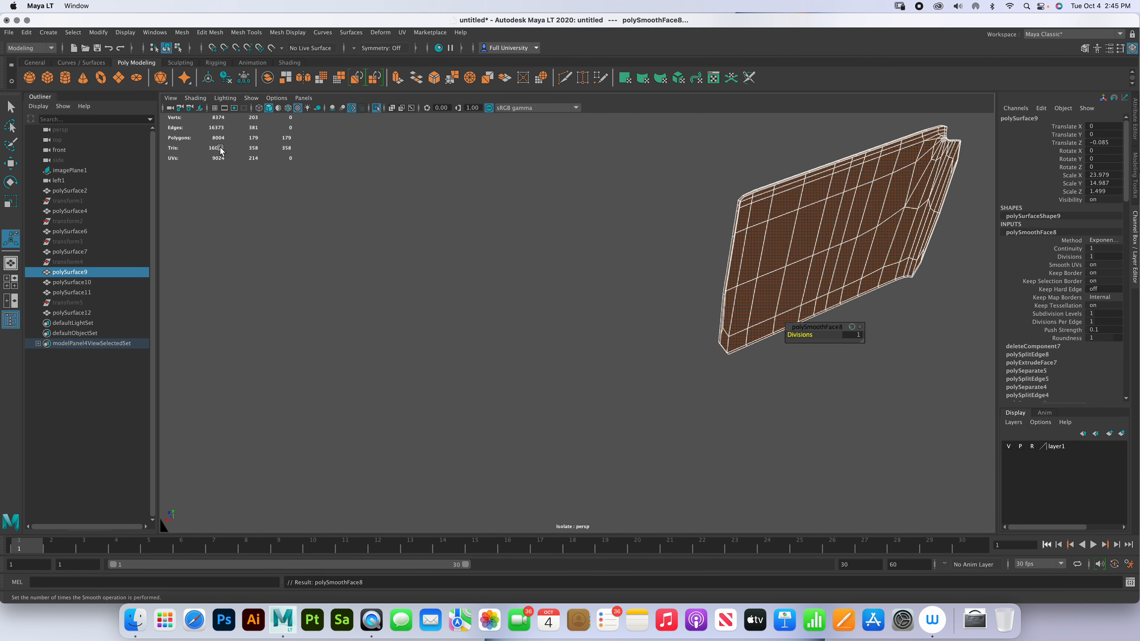
key(super+z)
- Bevel the corner edges on polySurface9's outer rim and adjust the bevel's segments
key(space)
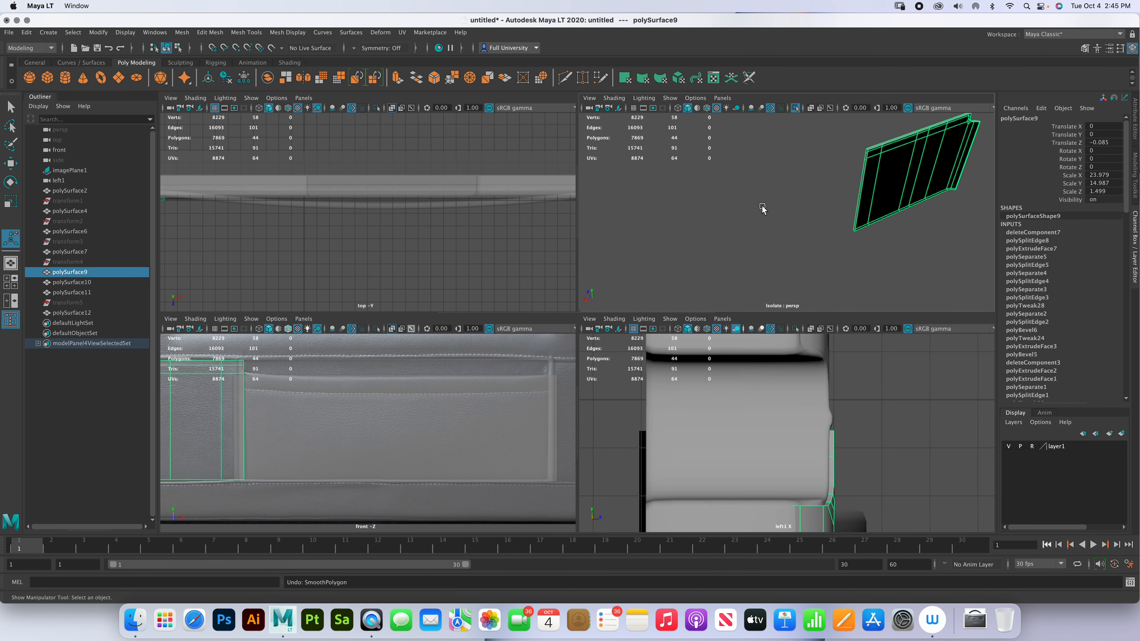
key(space)
alt+right_drag(696, 292, 670, 315)
alt+middle_drag(670, 314, 485, 423)
alt+right_drag(485, 423, 1010, 416)
alt+right_drag(662, 323, 907, 327)
right_drag(638, 242, 634, 216)
click(584, 351)
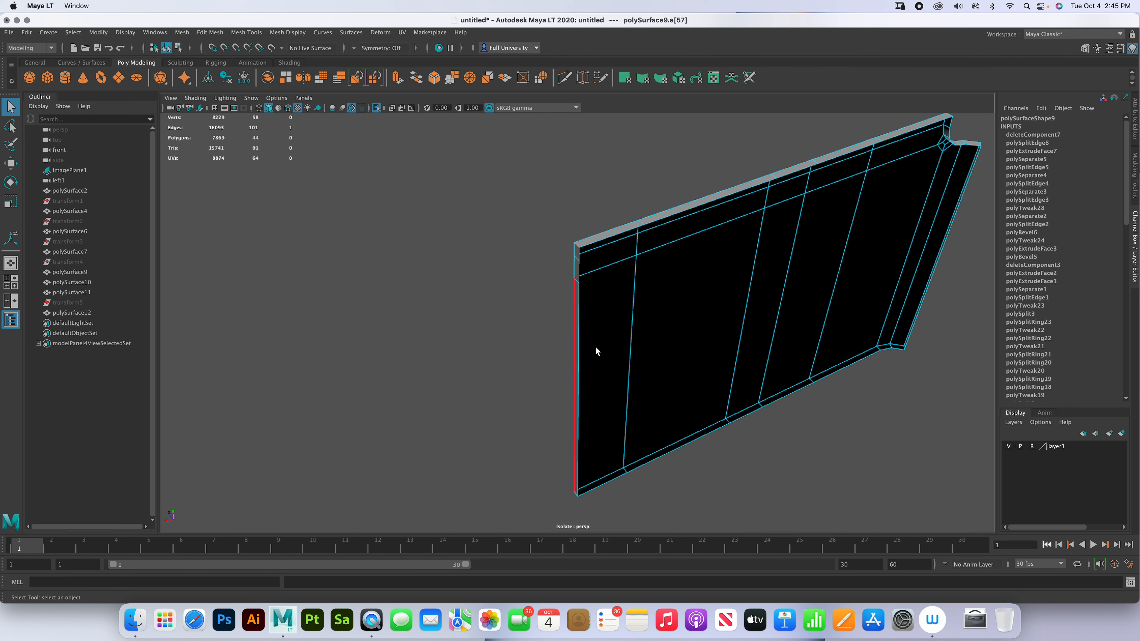
shift+click(574, 493)
alt+right_drag(876, 277, 745, 300)
alt+middle_drag(855, 260, 816, 280)
alt+drag(816, 280, 682, 321)
alt+middle_drag(810, 296, 610, 212)
key(f)
alt+right_drag(812, 391, 556, 272)
alt+middle_drag(698, 383, 698, 383)
alt+drag(699, 383, 665, 331)
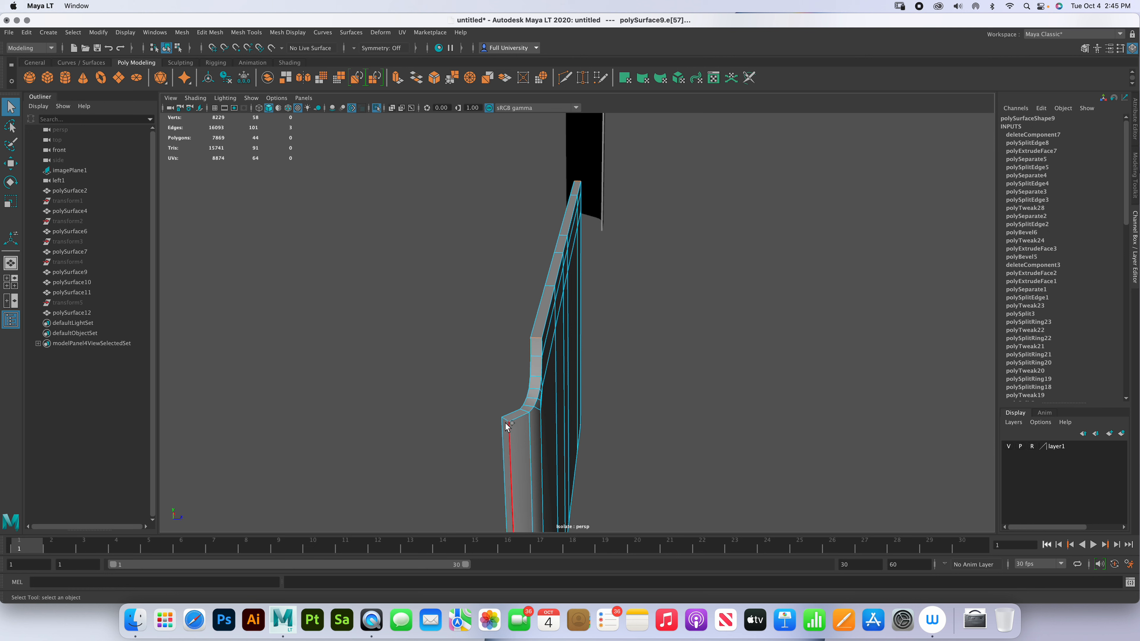
alt+drag(507, 423, 533, 263)
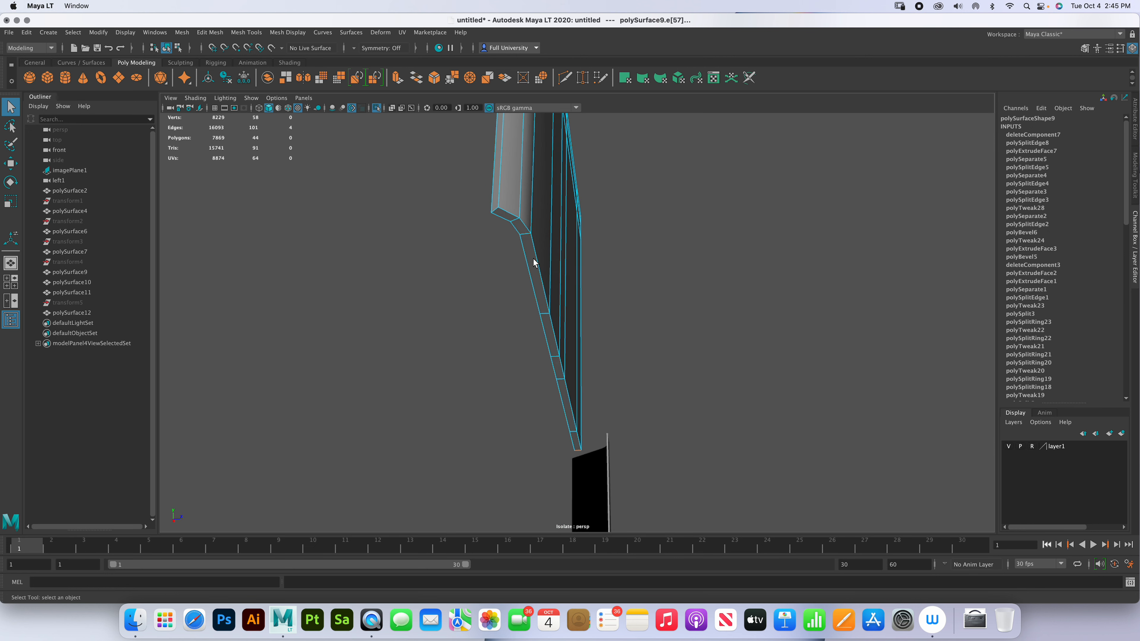
shift+right_drag(496, 214, 541, 210)
click(815, 344)
drag(867, 351, 870, 350)
- Try smoothing the beveled polySurface9 by one division, and undo both the smoothing and the bevel
right_drag(570, 288, 620, 268)
alt+drag(619, 268, 570, 302)
click(536, 319)
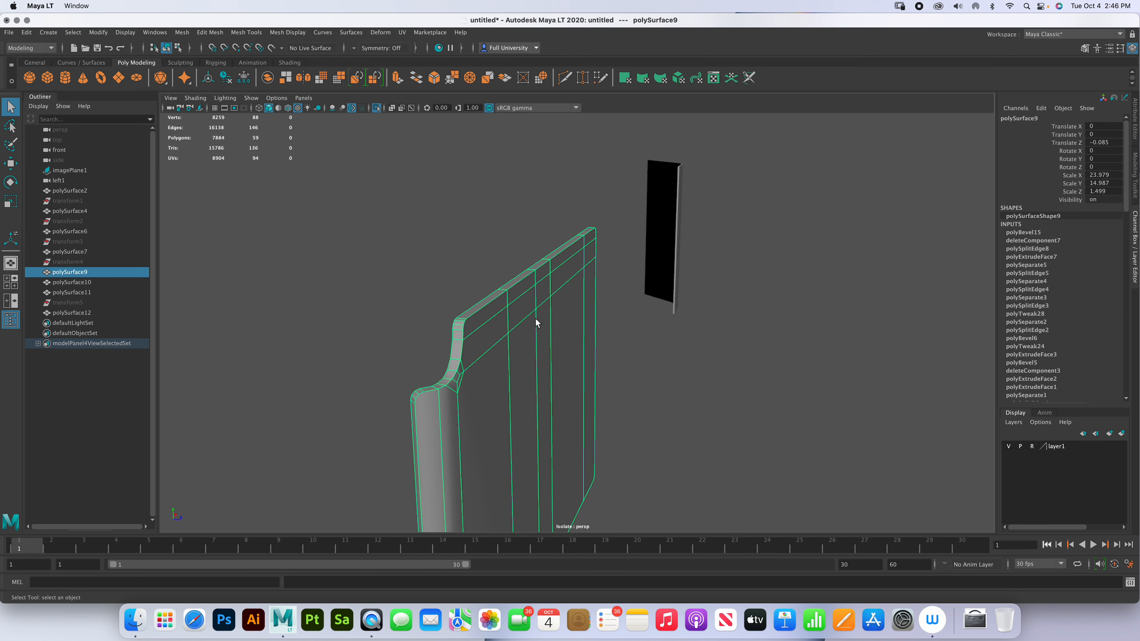
click(182, 33)
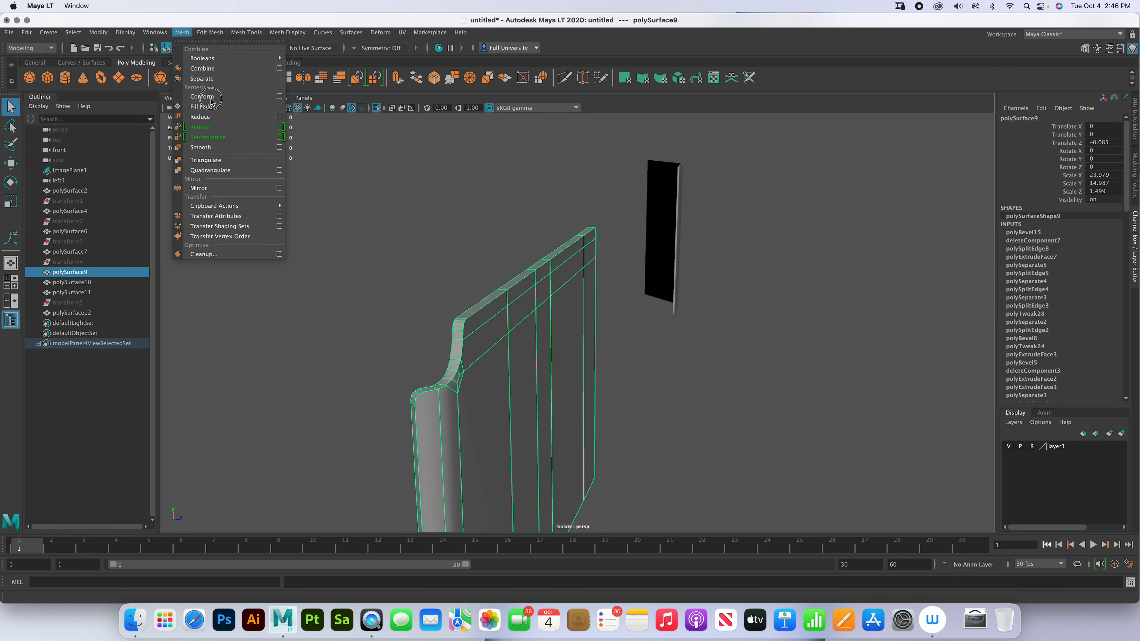
click(221, 144)
right_drag(512, 352, 561, 330)
click(611, 341)
key(ctrl+z)
key(ctrl+z)
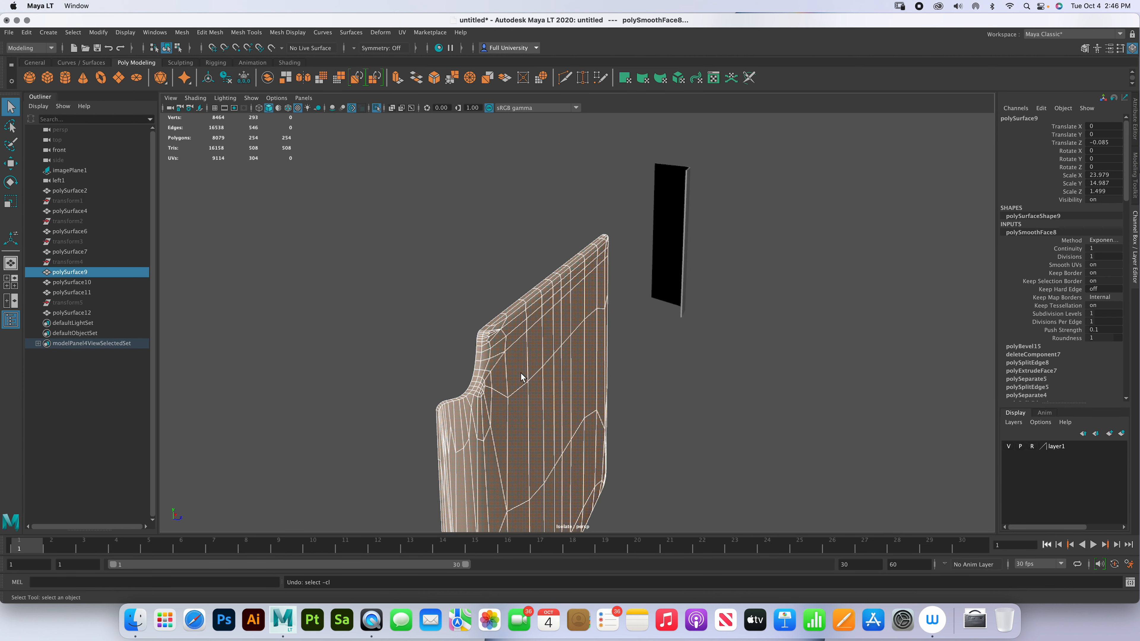
key(ctrl+z)
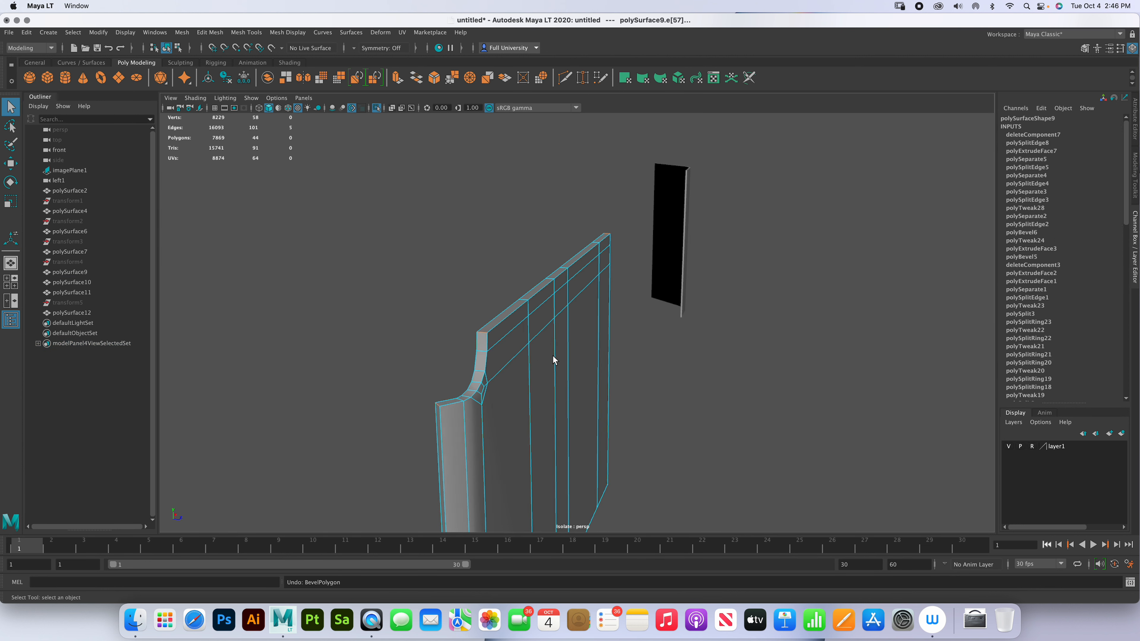
- Add the remaining outer rim edges of polySurface9 to the selection, bevel them and increase the bevel's segments
shift+click(496, 327)
shift+click(486, 362)
shift+click(441, 437)
shift+click(610, 289)
alt+drag(621, 301, 661, 359)
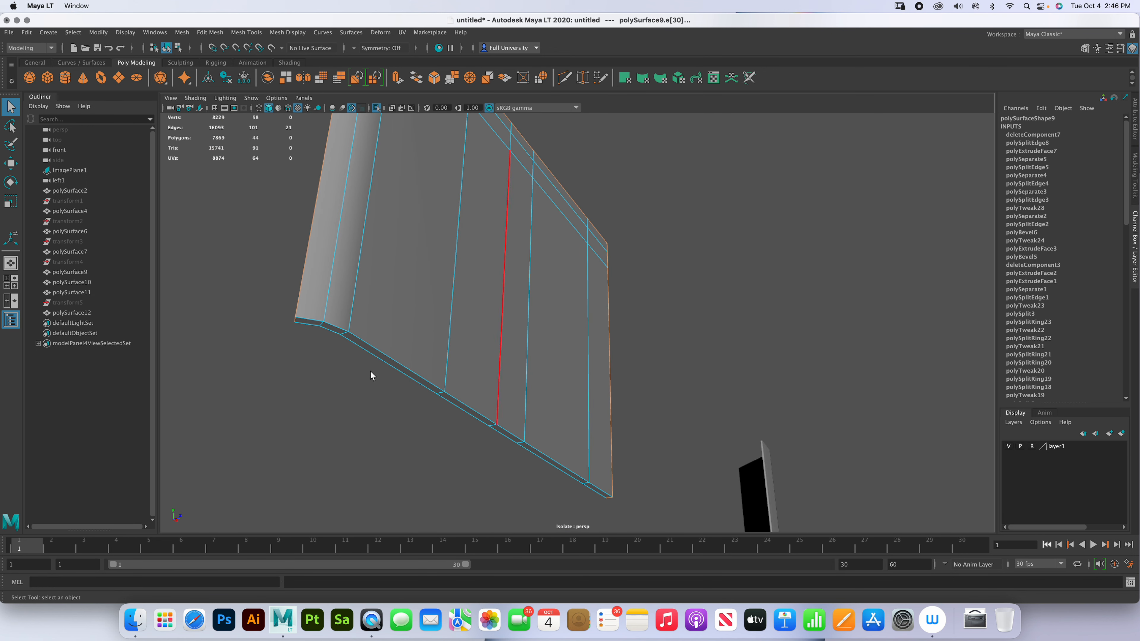
shift+click(372, 350)
shift+right_drag(372, 349, 416, 349)
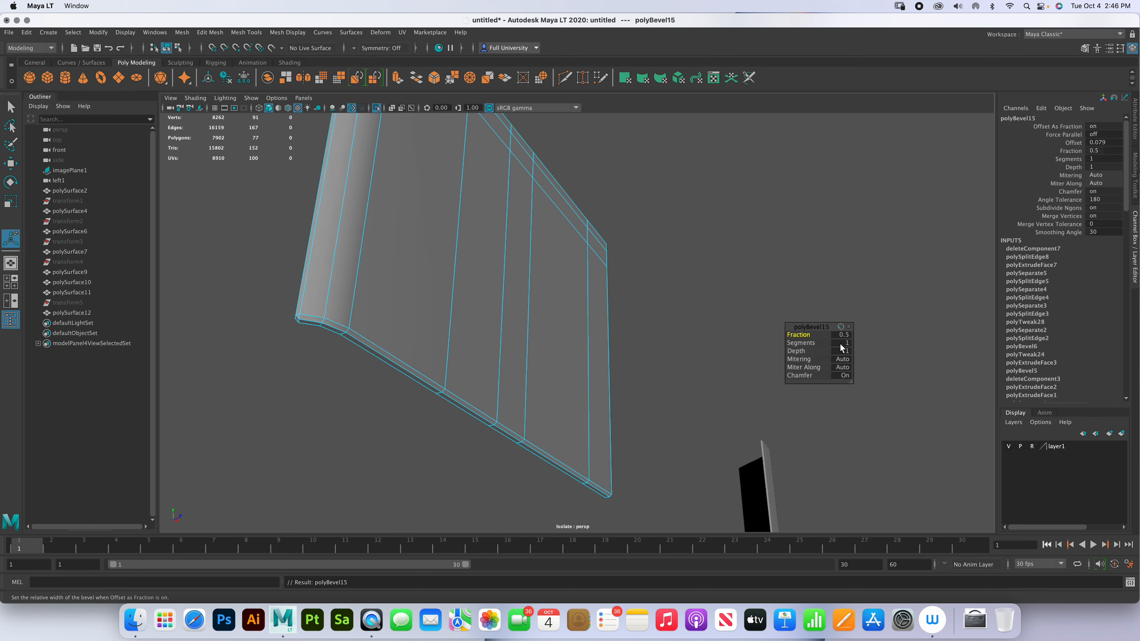
drag(819, 345, 839, 344)
- Smooth polySurface9 and leave isolation to show the whole door panel again
right_drag(521, 343, 574, 329)
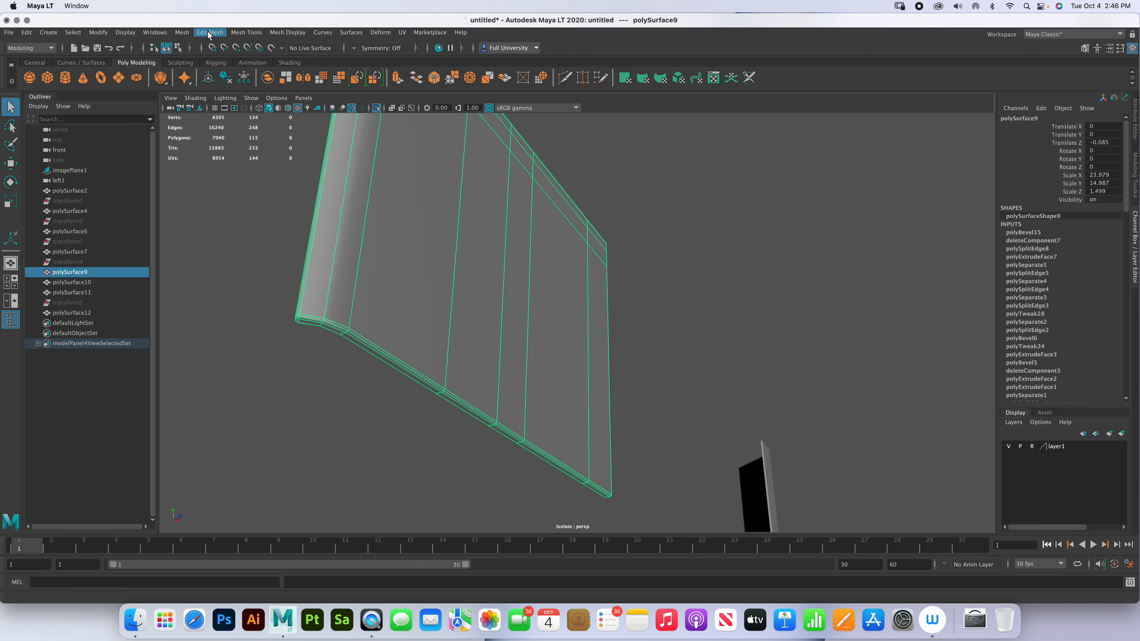
click(181, 33)
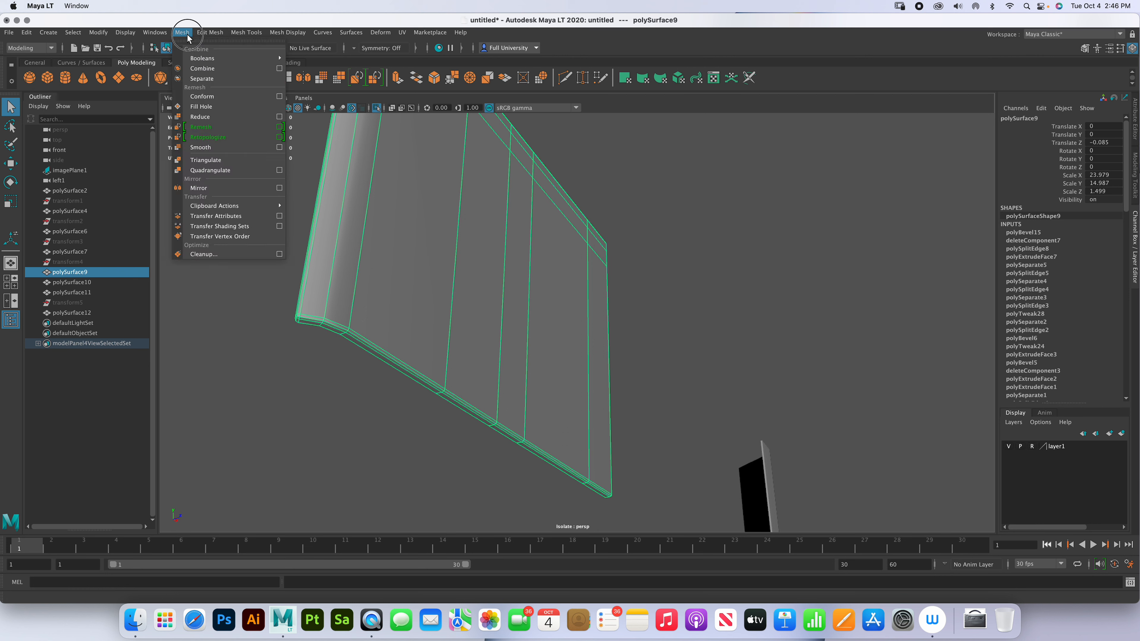
click(216, 148)
click(305, 357)
alt+drag(471, 275, 385, 335)
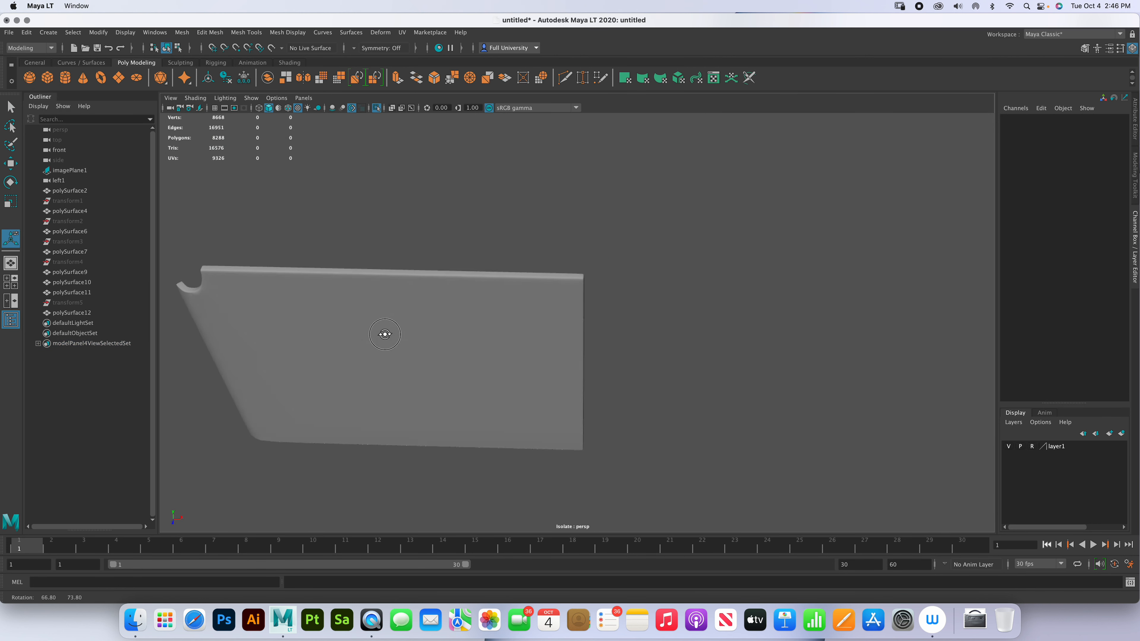
key(ctrl+1)
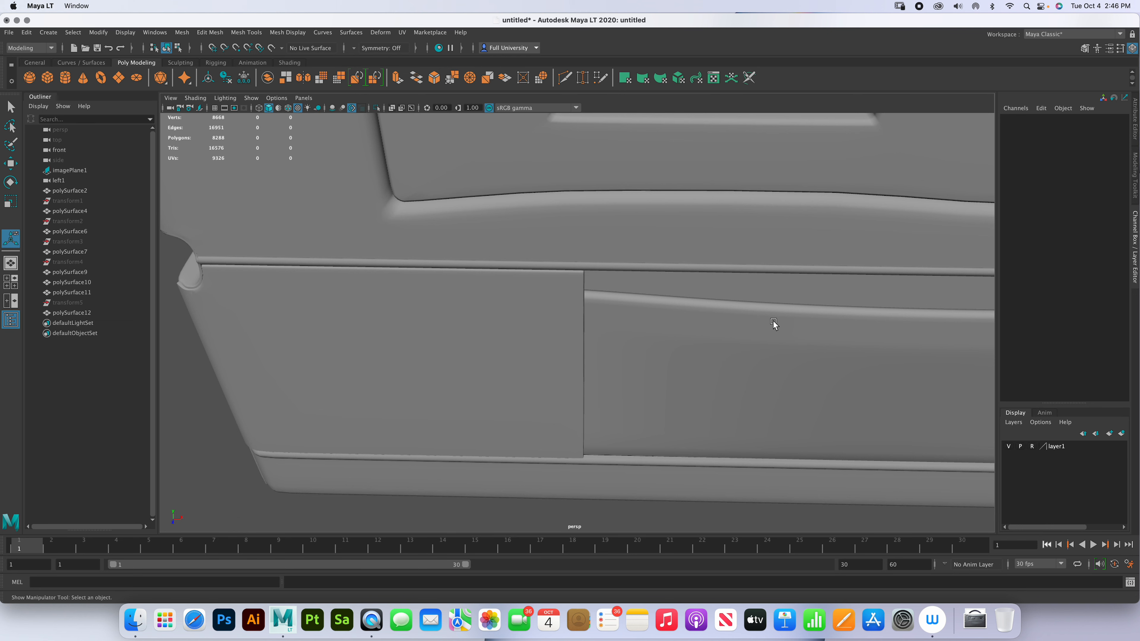
- Isolate polySurface10, the curved end surface beside the storage pocket
alt+right_drag(763, 319, 598, 278)
alt+middle_drag(703, 332, 575, 381)
alt+right_drag(682, 337, 542, 297)
alt+drag(726, 379, 665, 370)
alt+middle_drag(673, 365, 651, 337)
alt+right_drag(651, 337, 710, 386)
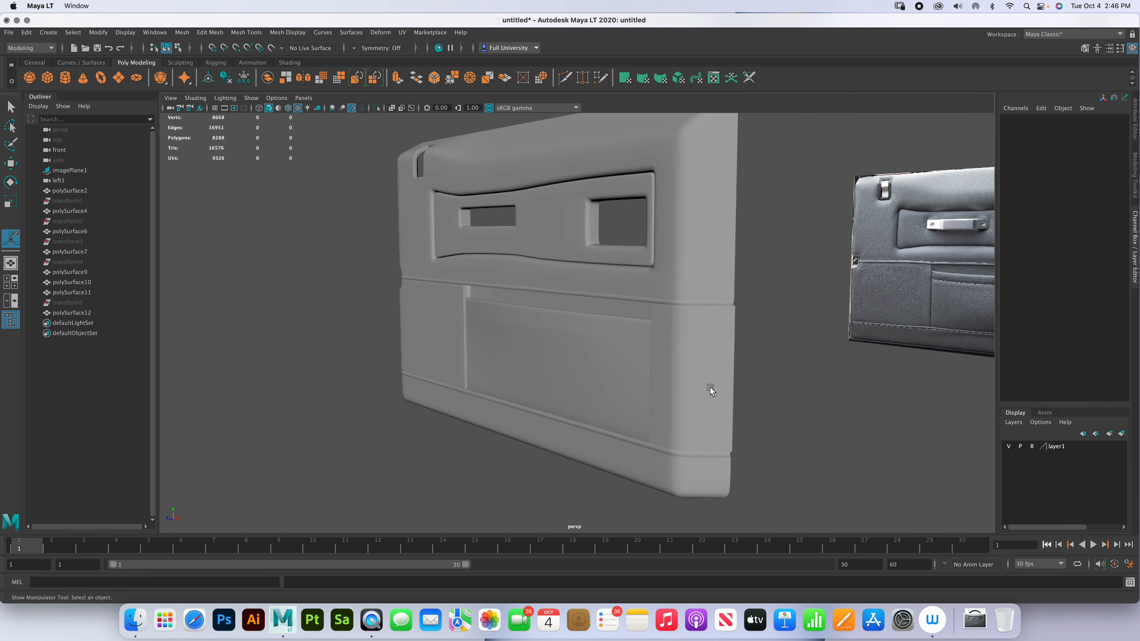
click(710, 386)
alt+drag(722, 385, 827, 395)
alt+middle_drag(826, 395, 764, 361)
alt+right_drag(763, 362, 816, 382)
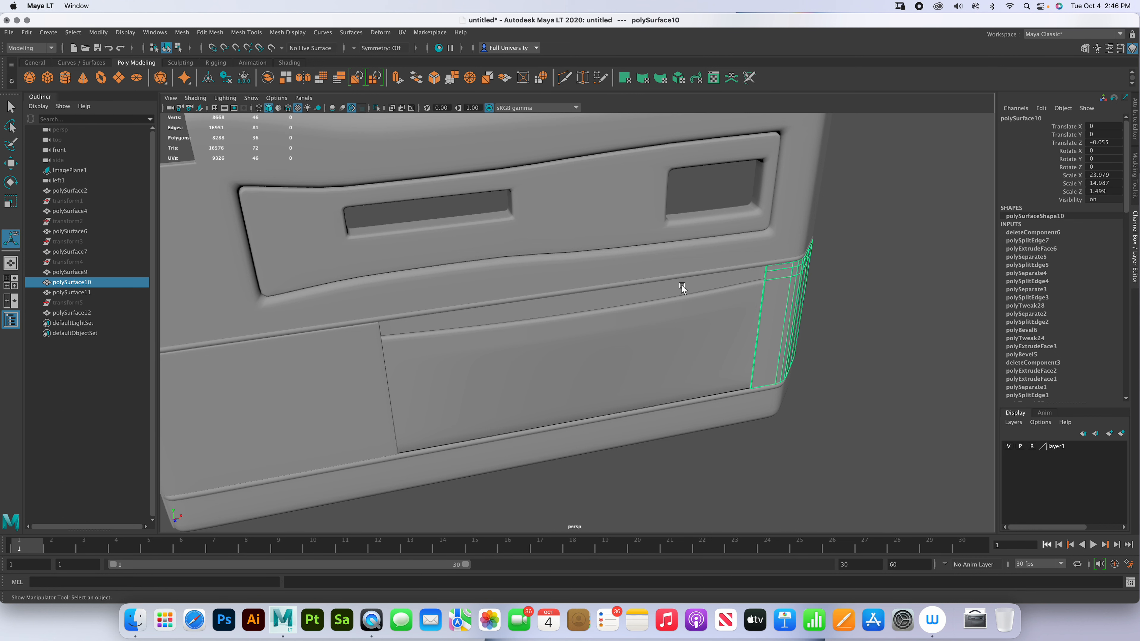
key(super+1)
- Select the edge loop around polySurface10's outer rim together with the short corner edges on its flat side
alt+right_drag(789, 289, 925, 372)
alt+middle_drag(784, 354, 642, 395)
alt+right_drag(642, 395, 893, 435)
alt+middle_drag(785, 328, 608, 362)
alt+right_drag(608, 362, 838, 391)
alt+middle_drag(720, 369, 715, 368)
alt+drag(716, 368, 677, 335)
right_drag(677, 336, 676, 306)
double_click(686, 265)
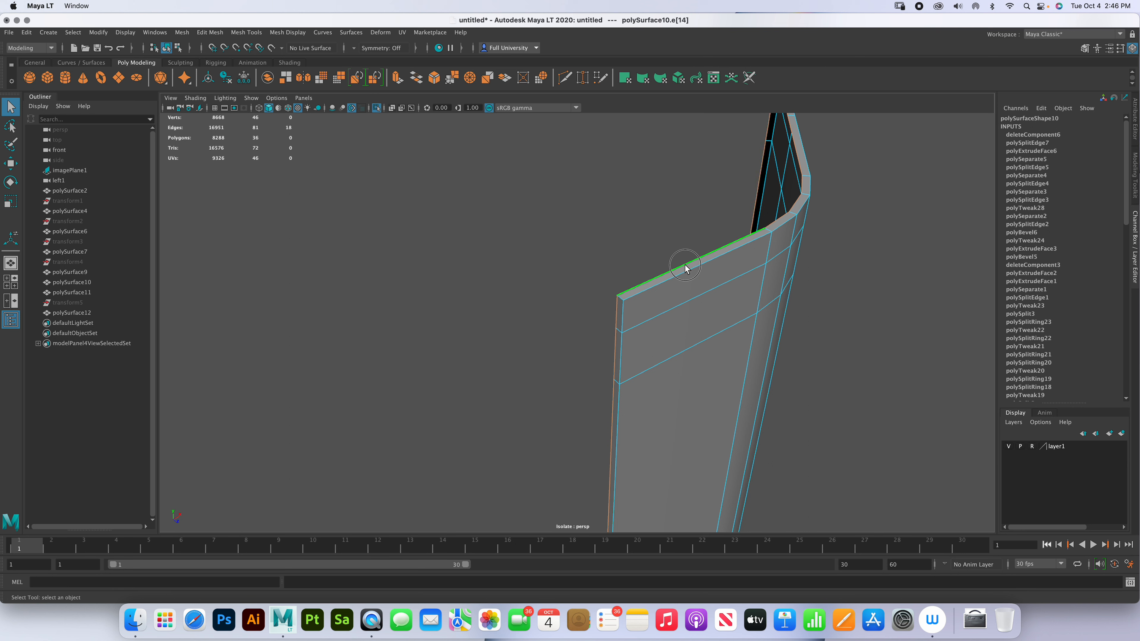
shift+click(618, 298)
alt+drag(704, 427, 691, 358)
shift+double_click(665, 373)
shift+click(664, 373)
- Add the remaining long side edge and corner edges of polySurface10's rim to the selection
alt+drag(804, 353, 678, 362)
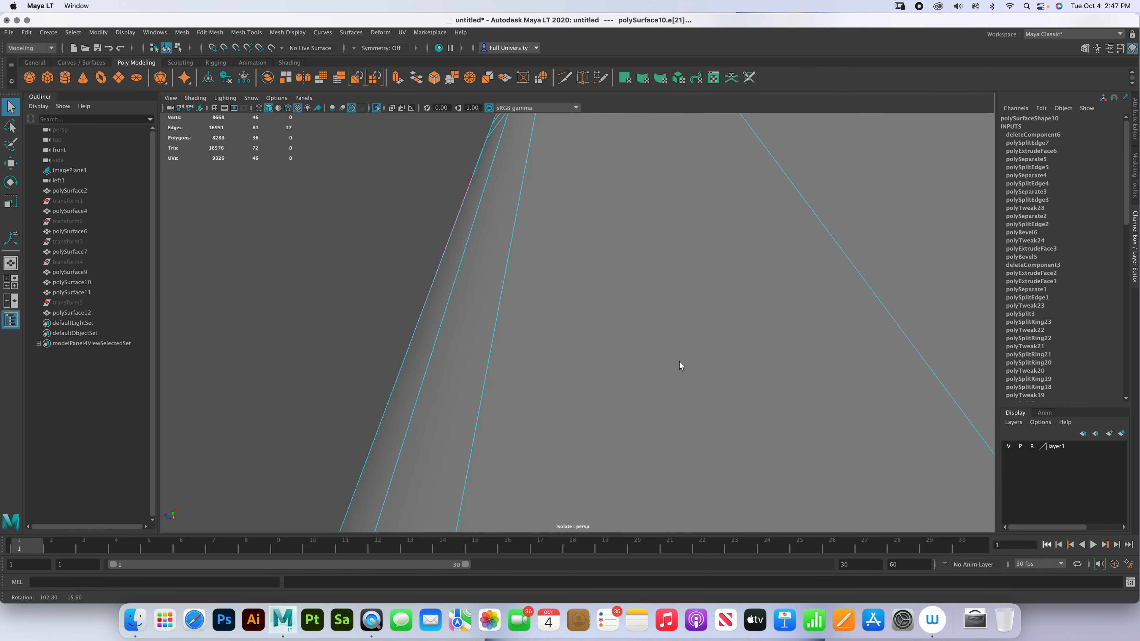
key(f)
alt+drag(752, 350, 682, 361)
shift+click(575, 384)
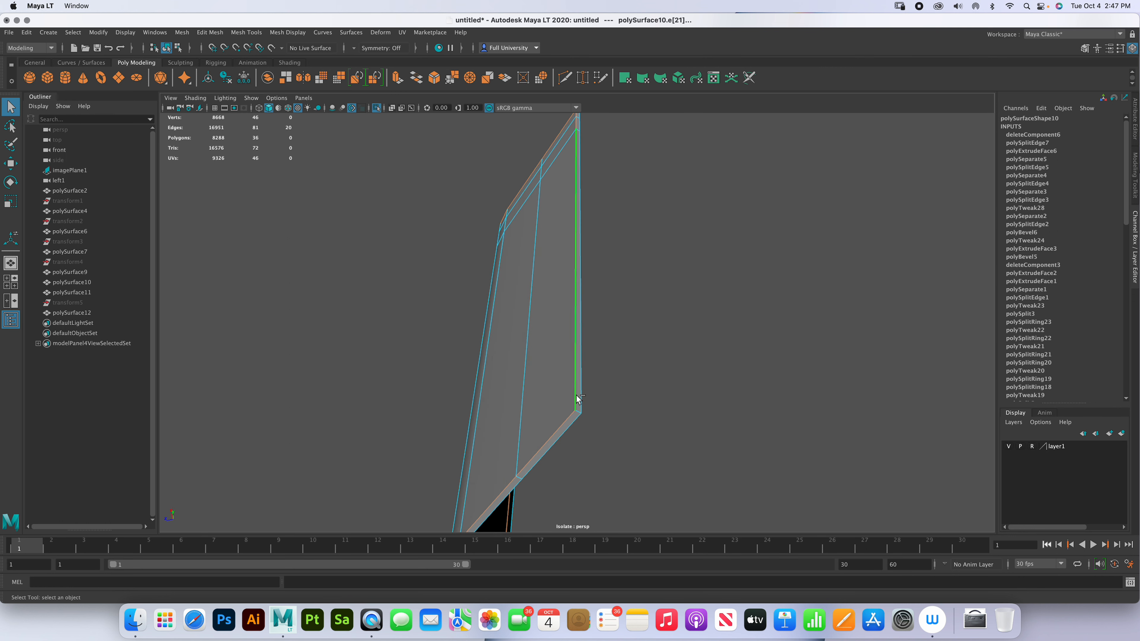
shift+click(579, 412)
alt+drag(575, 229, 578, 322)
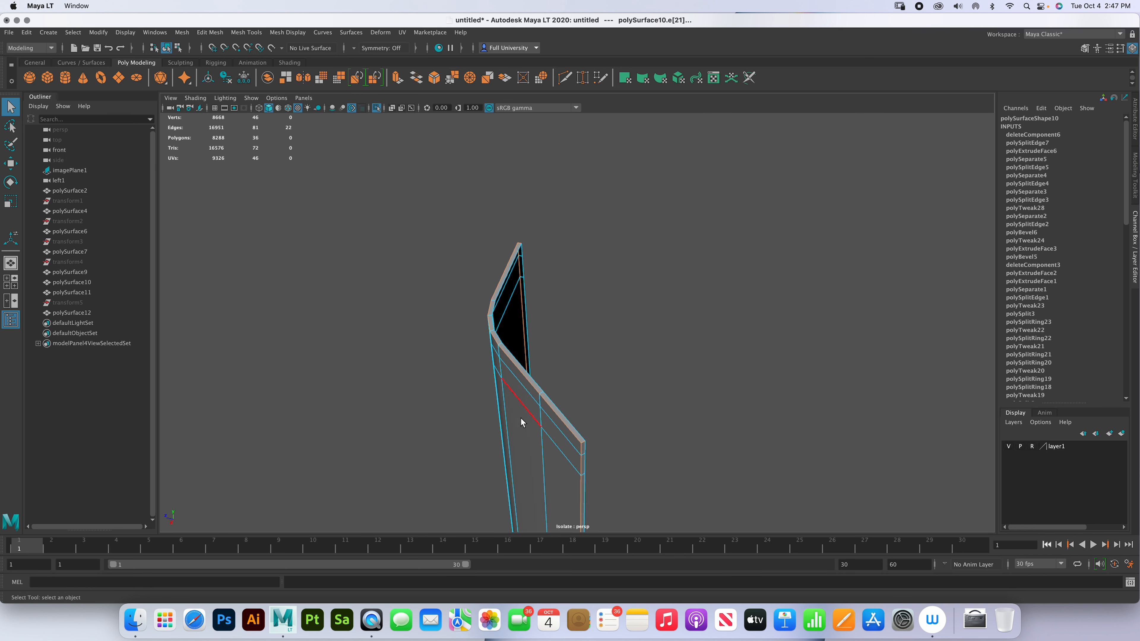
- Bevel the selected rim edges of polySurface10 and increase the bevel's segments
alt+drag(521, 422, 715, 429)
alt+right_drag(656, 272, 768, 428)
alt+middle_drag(740, 382, 620, 361)
alt+right_drag(619, 361, 662, 395)
shift+right_drag(543, 337, 588, 332)
drag(801, 343, 821, 343)
key(q)
- Smooth polySurface10 by one division and leave isolation to show the whole door panel
right_drag(622, 350, 657, 337)
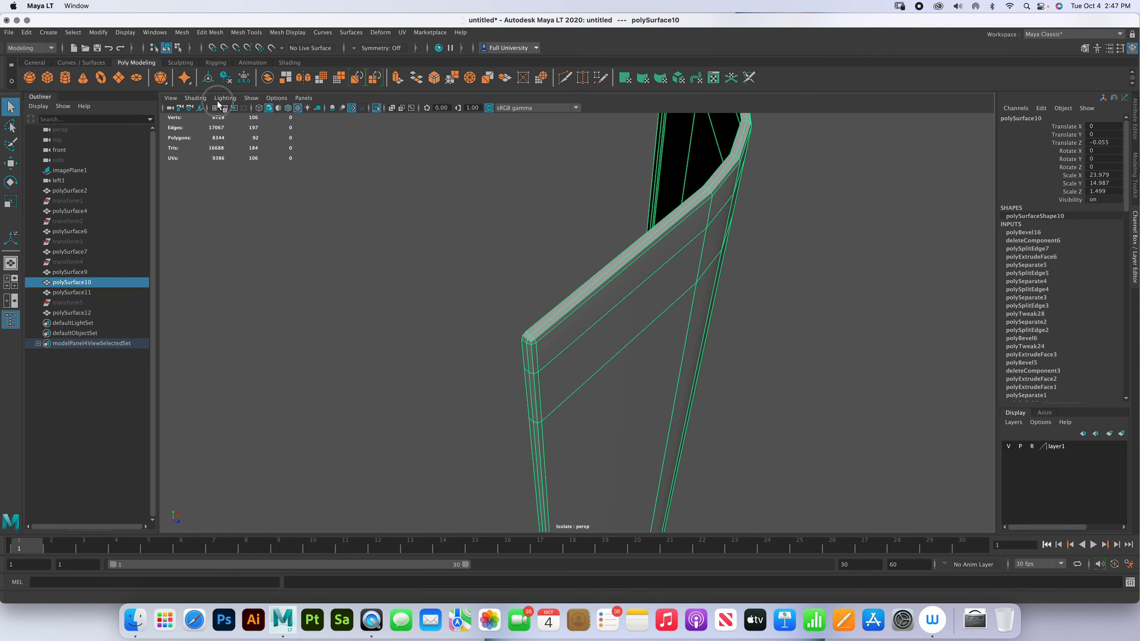
click(182, 32)
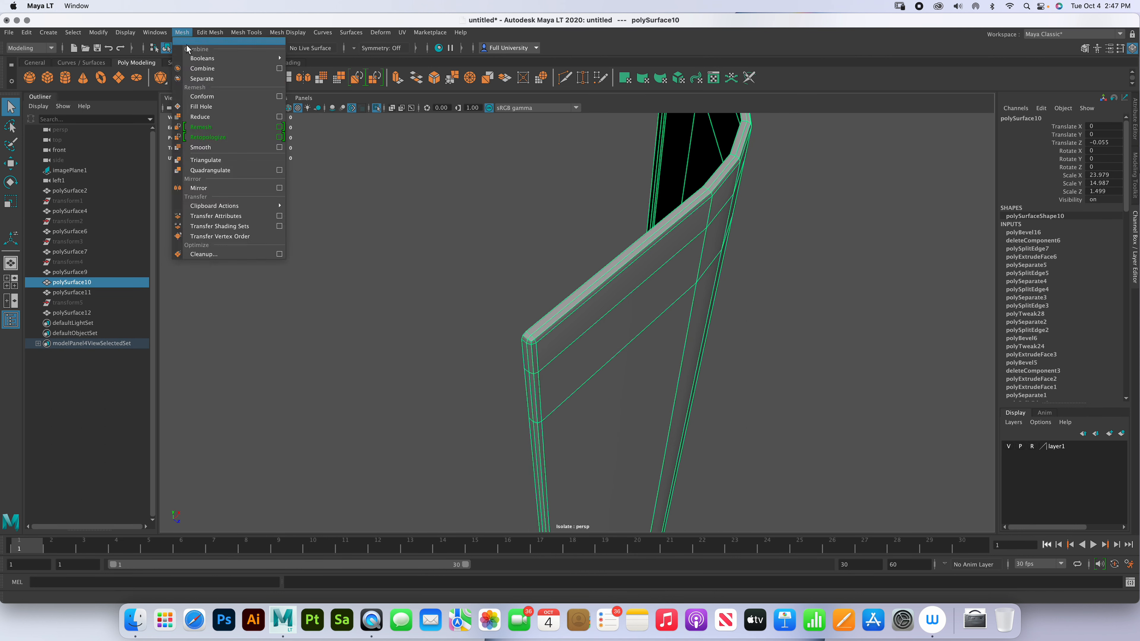
click(211, 145)
right_drag(595, 335, 633, 322)
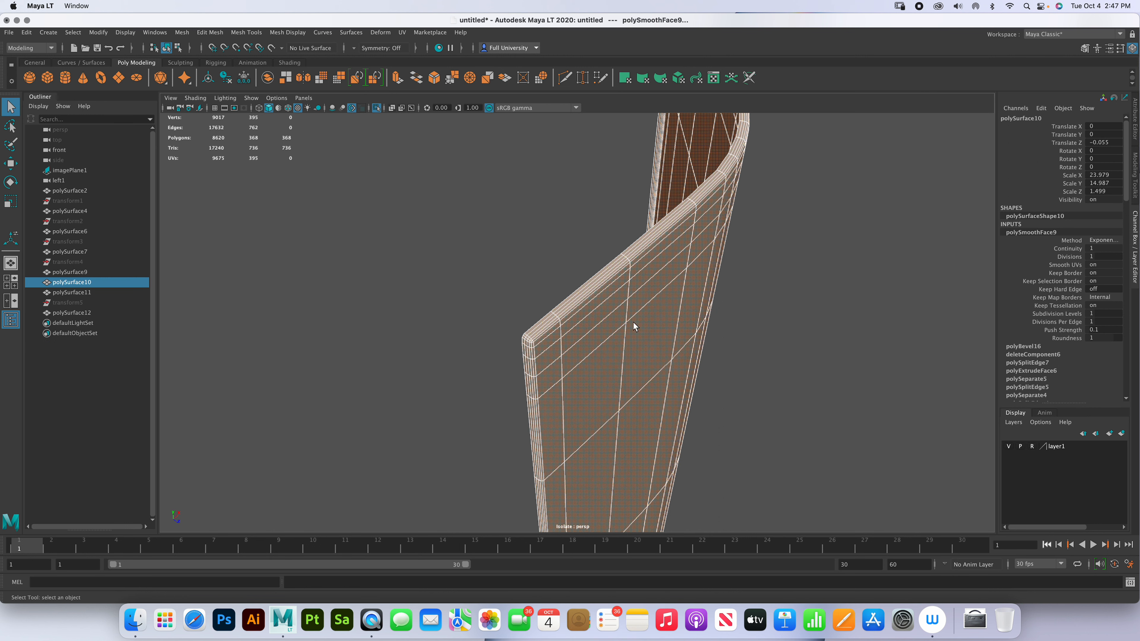
key(ctrl+1)
- Move the storage pocket surface polySurface12 along Z to about -0.262
click(765, 338)
alt+right_drag(765, 338, 601, 330)
alt+drag(601, 330, 616, 239)
alt+middle_drag(616, 239, 613, 228)
alt+drag(614, 228, 585, 299)
click(596, 323)
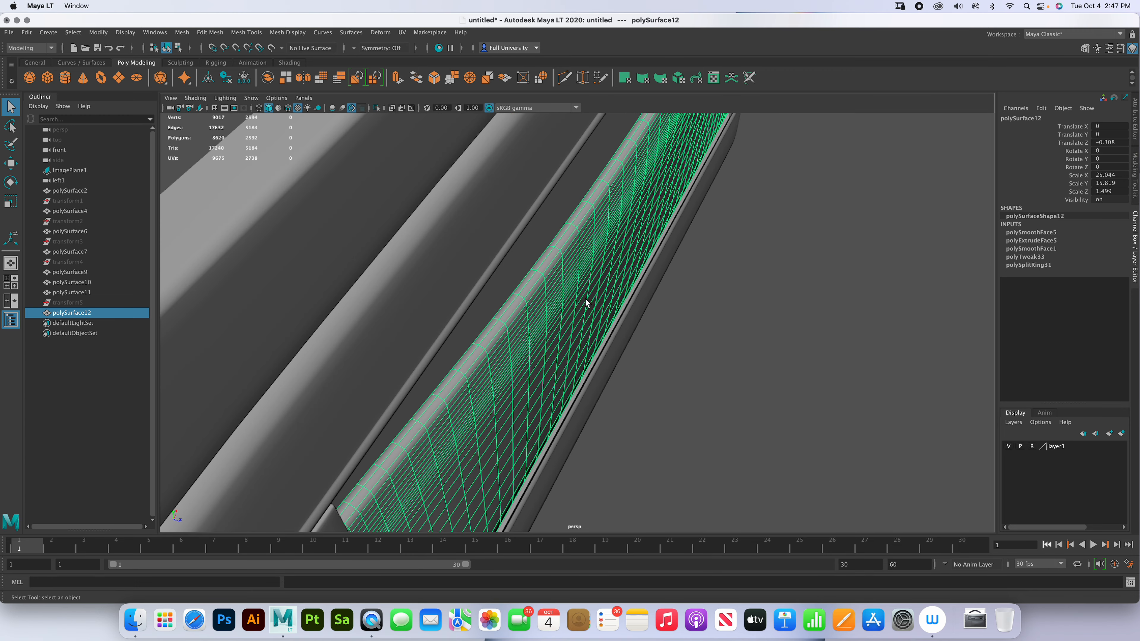
key(w)
alt+drag(654, 254, 539, 270)
click(720, 271)
click(484, 272)
drag(445, 293, 450, 289)
click(603, 387)
alt+drag(600, 390, 624, 393)
alt+drag(631, 393, 633, 399)
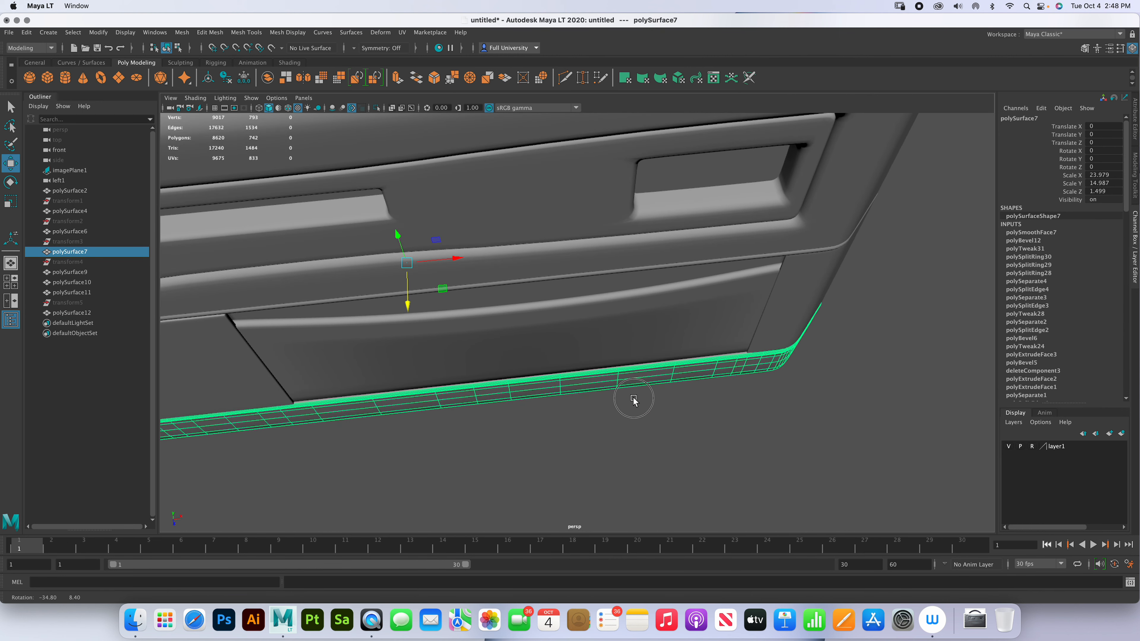
- Select polySurface12's bottom rows of faces in the front view and shift them along Z with soft selection
click(640, 354)
right_drag(643, 348, 641, 374)
key(space)
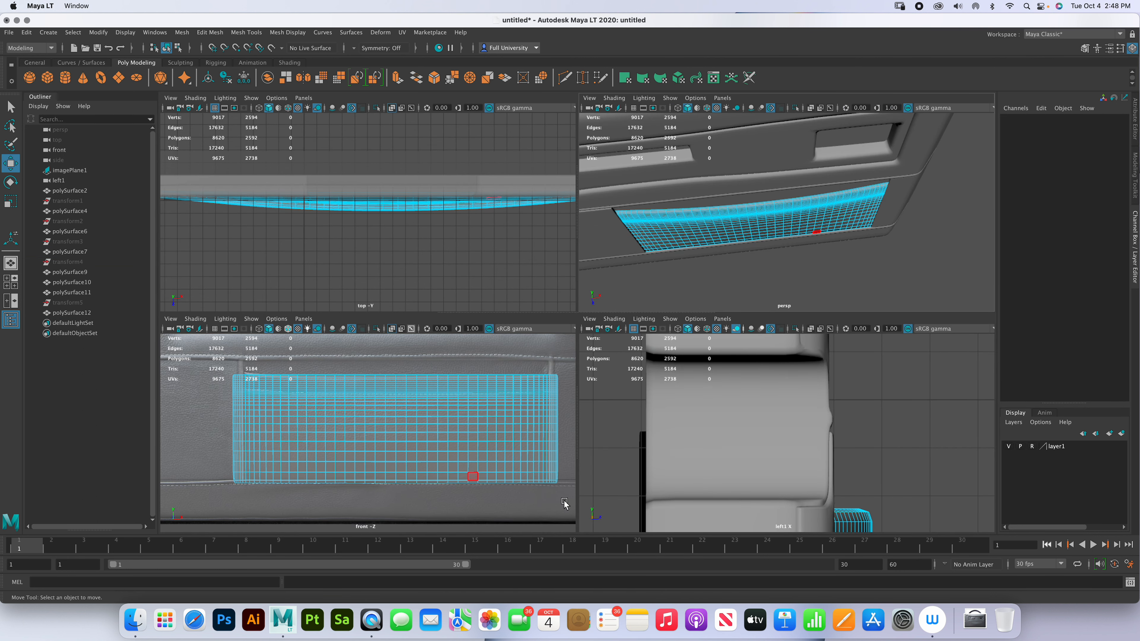
drag(570, 507, 214, 482)
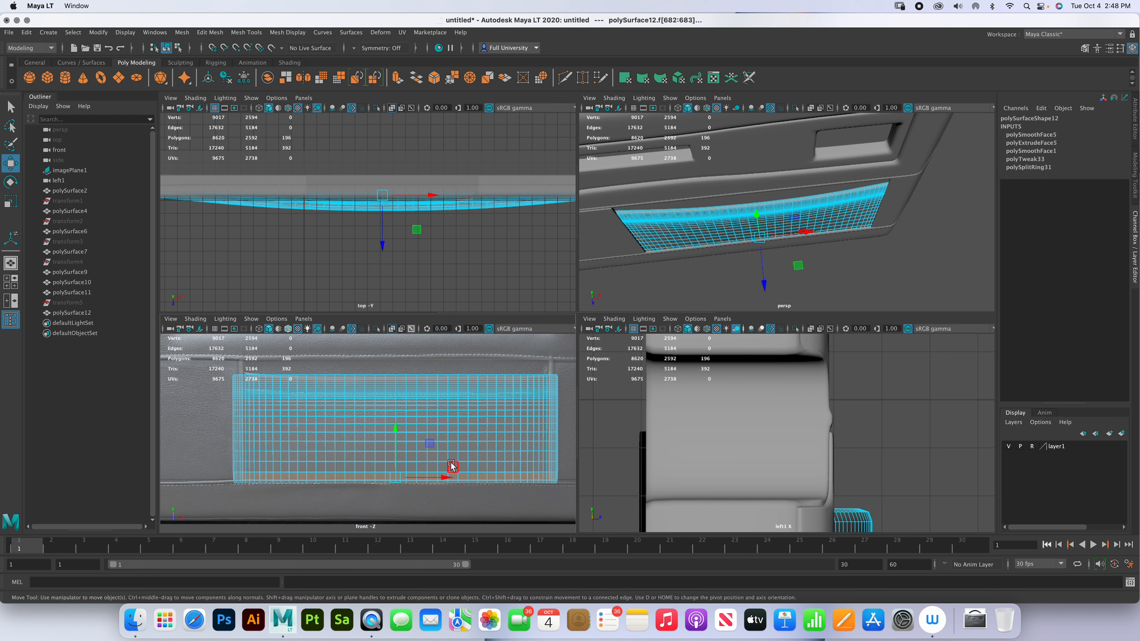
key(b)
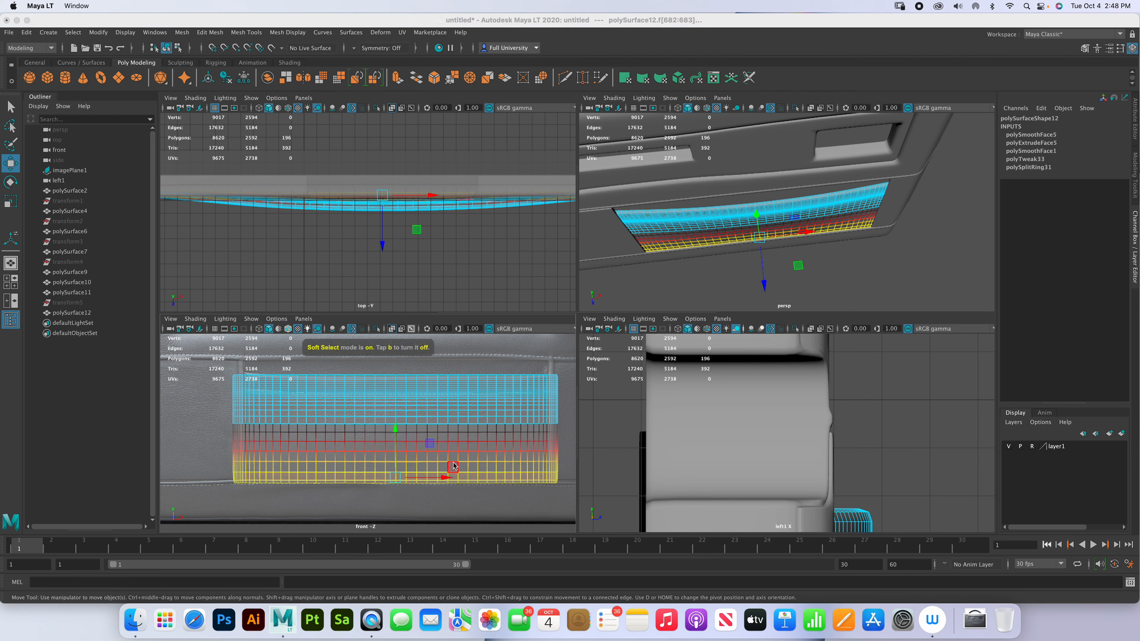
alt+drag(815, 264, 767, 247)
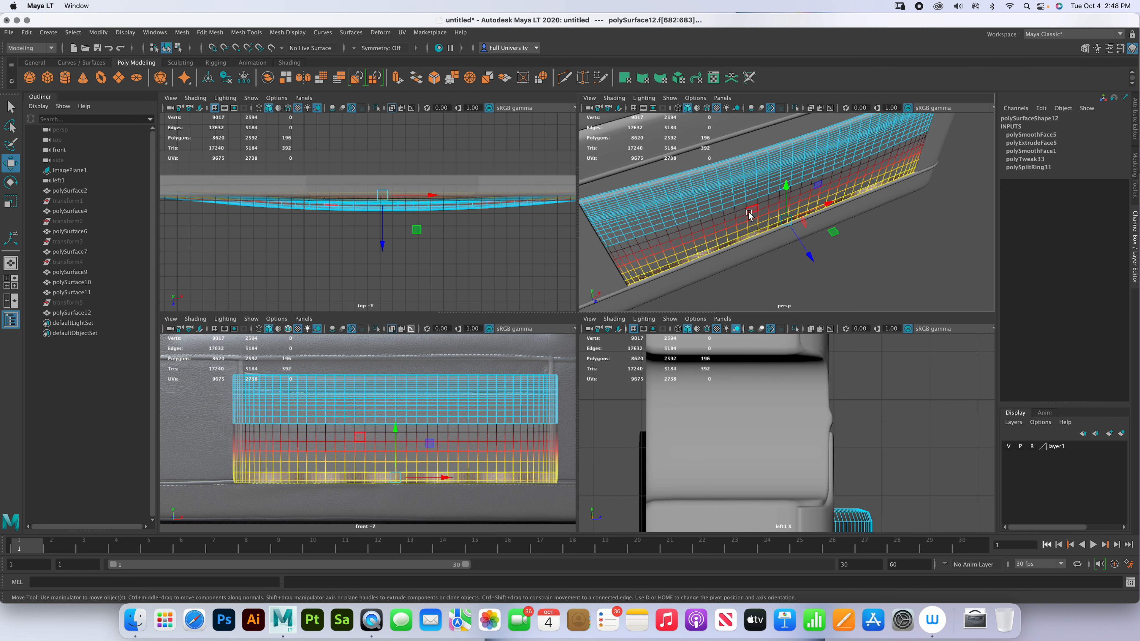
mouse_move(791, 244)
alt+mouse_down()
mouse_move(750, 234)
mouse_move(780, 268)
mouse_move(807, 234)
mouse_move(769, 216)
mouse_move(760, 235)
mouse_move(785, 246)
alt+mouse_up()
alt+middle_drag(844, 203, 802, 221)
alt+right_drag(802, 222, 773, 229)
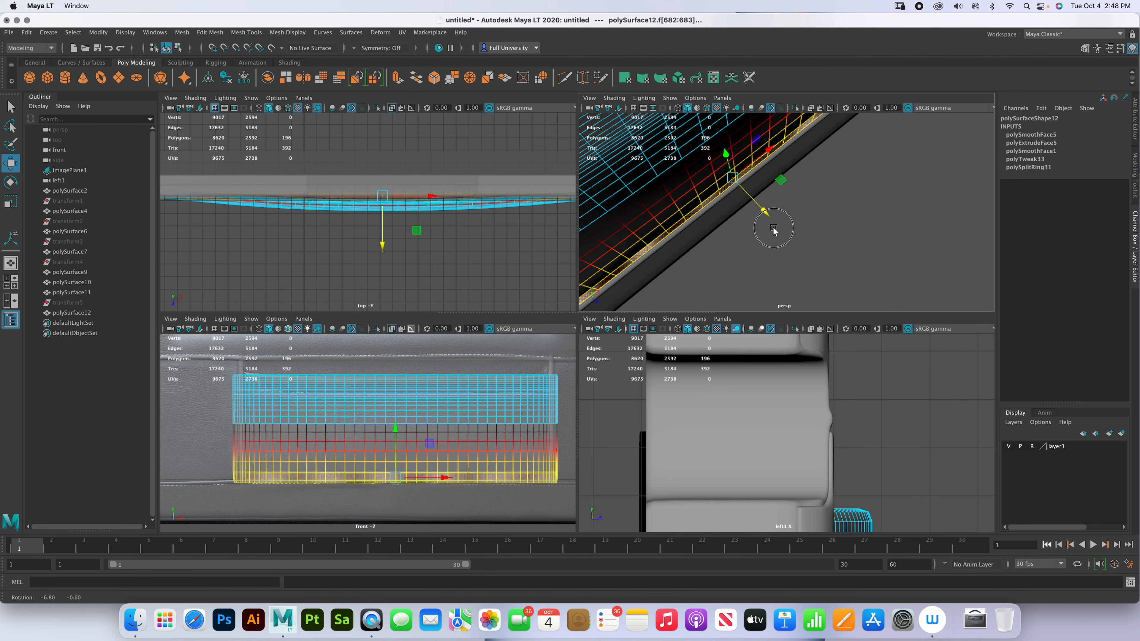
drag(770, 207, 772, 209)
- Return to the soft selection of the pocket's bottom faces and readjust their position along Z
right_drag(693, 203, 742, 185)
key(b)
click(811, 196)
alt+middle_drag(811, 196, 840, 223)
alt+drag(840, 223, 764, 269)
click(767, 264)
key(b)
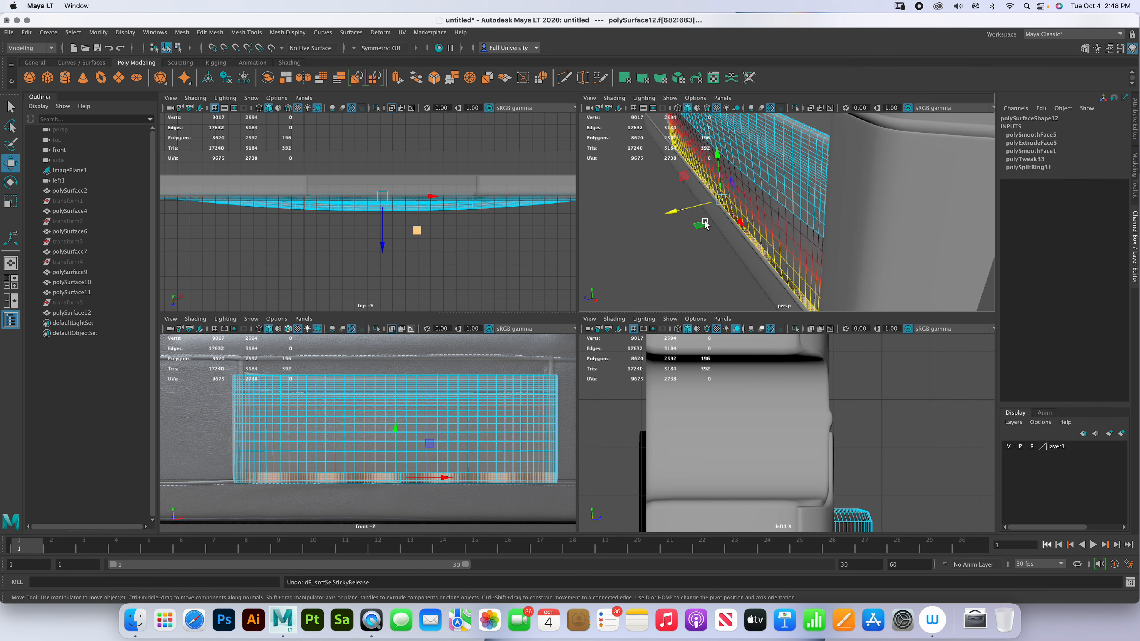
drag(671, 214, 670, 216)
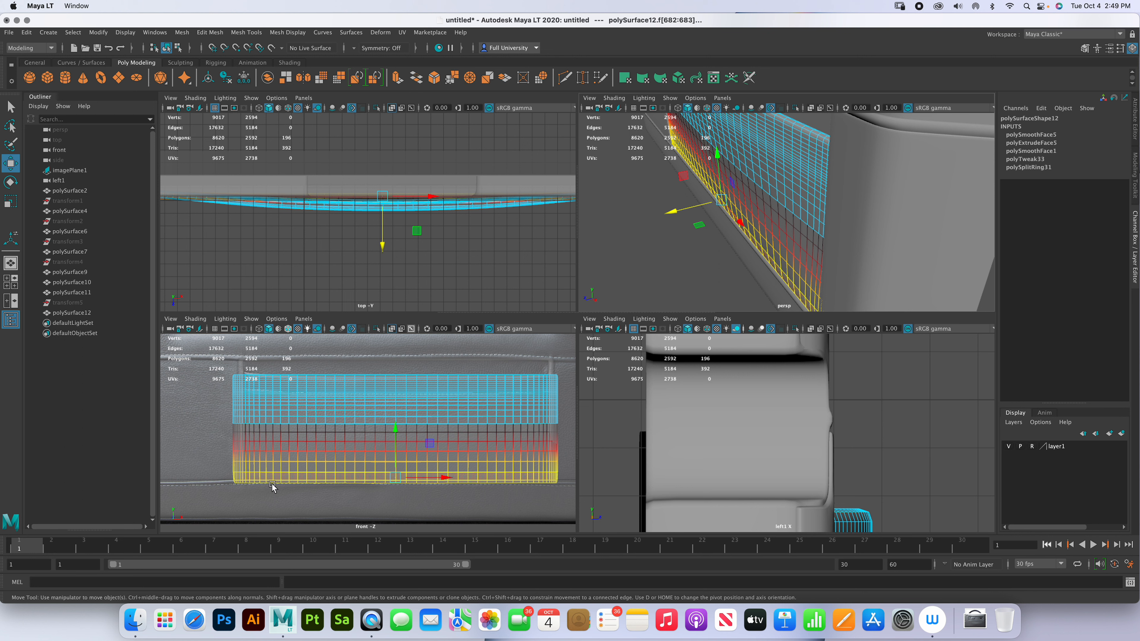
- Select only the middle span of the pocket's bottom faces, move it along Z with soft selection, and deselect everything
drag(254, 503, 518, 478)
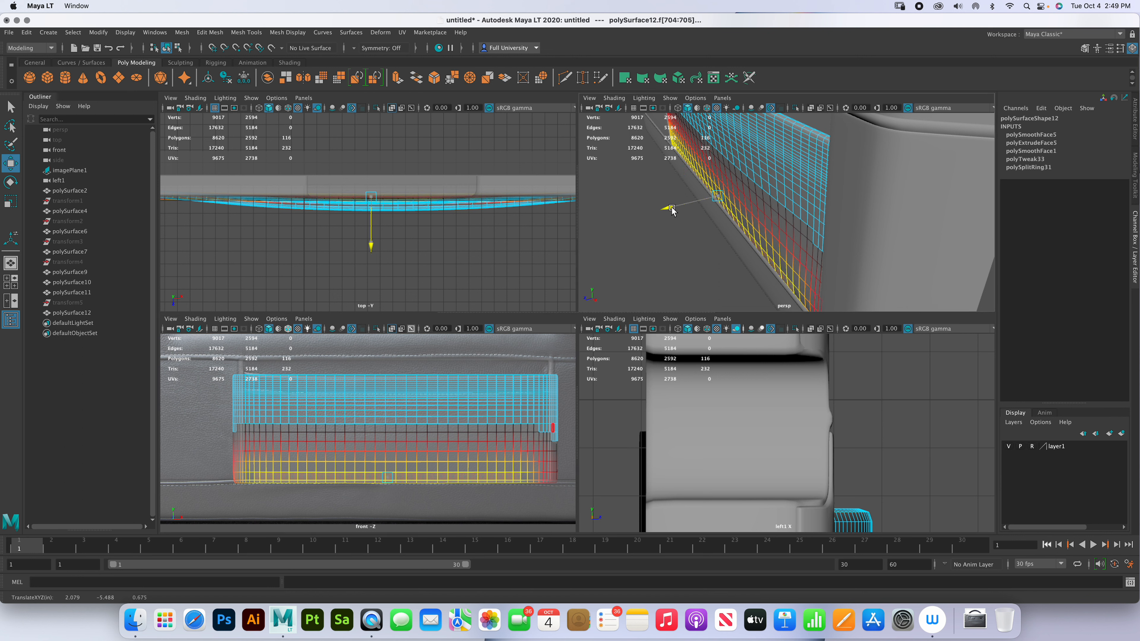
mouse_move(770, 235)
right_down()
mouse_move(806, 227)
mouse_move(768, 237)
mouse_move(786, 229)
right_up()
click(769, 236)
- Examine the whole door panel from several angles in the perspective view beside the reference photo
alt+drag(738, 254, 851, 241)
alt+right_drag(851, 241, 906, 241)
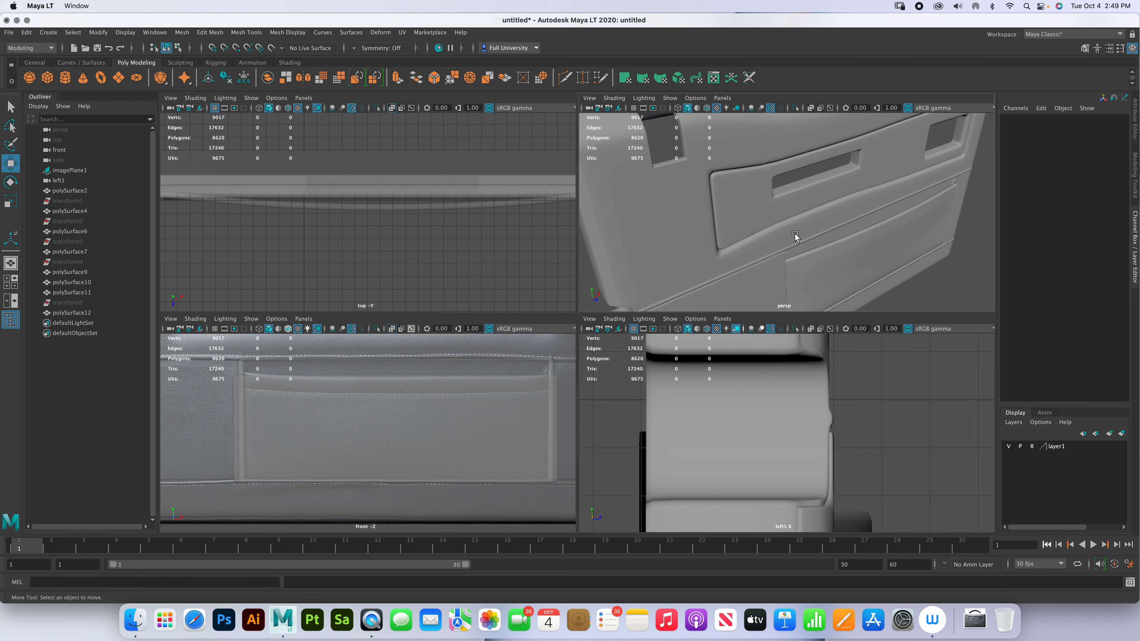
alt+drag(869, 262, 852, 232)
key(space)
alt+right_drag(756, 360, 426, 260)
alt+middle_drag(612, 287, 622, 335)
alt+drag(621, 335, 662, 310)
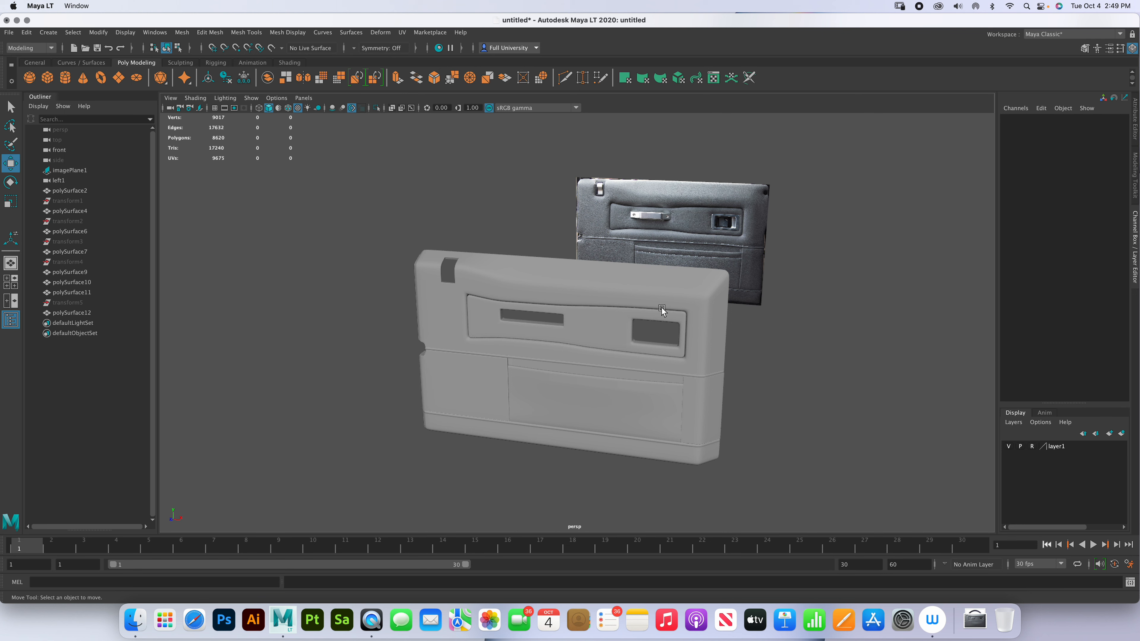
click(723, 353)
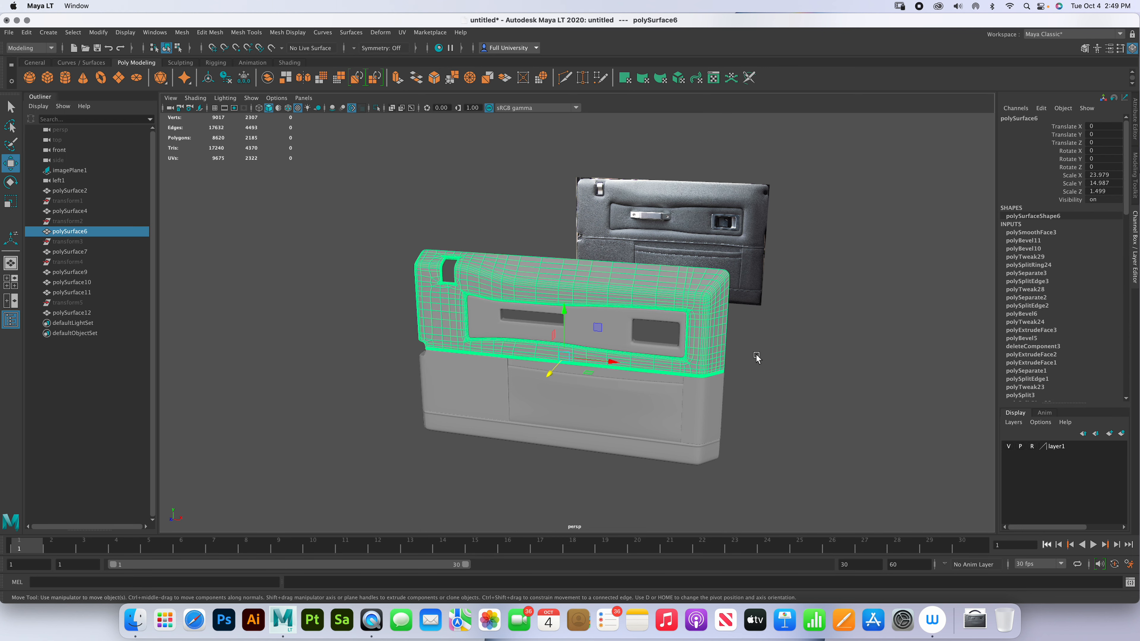
alt+drag(755, 362, 697, 388)
- Isolate the storage pocket surface, polySurface12, and turn to a close view of its back side
click(606, 402)
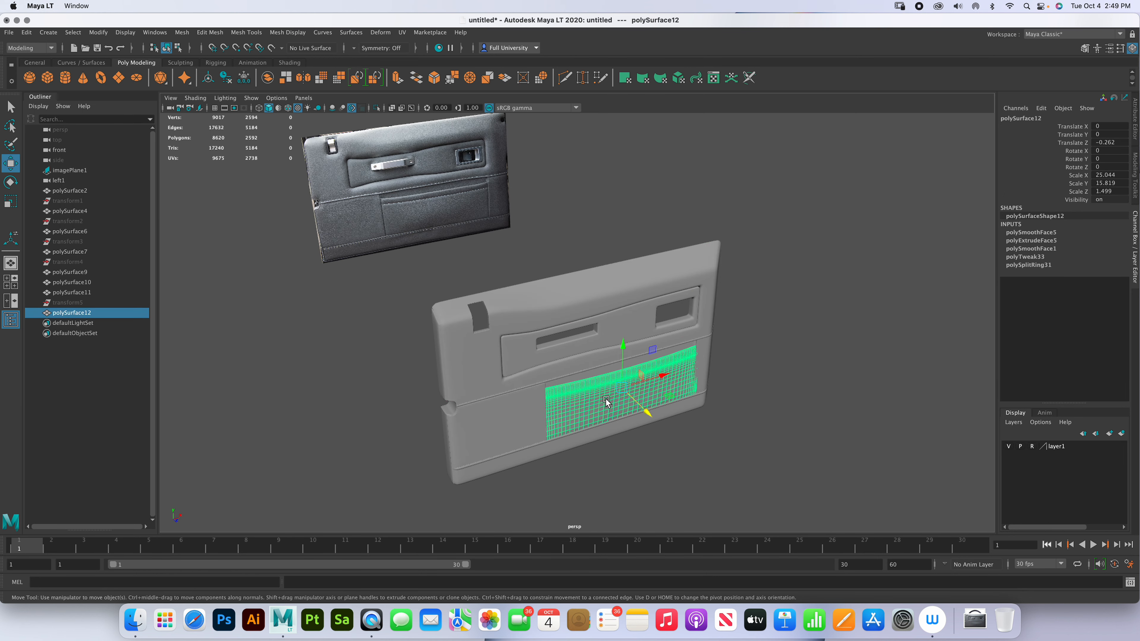
key(ctrl+1)
alt+drag(625, 390, 782, 434)
alt+middle_drag(781, 435, 736, 384)
alt+right_drag(736, 384, 778, 379)
alt+middle_drag(751, 357, 725, 362)
alt+right_drag(724, 361, 772, 396)
mouse_move(772, 397)
alt+mouse_down()
mouse_move(789, 374)
mouse_move(745, 372)
mouse_move(776, 395)
mouse_move(766, 394)
mouse_move(780, 389)
alt+mouse_up()
- Select the row of back faces just below the pocket's top edge and delete it
right_drag(781, 387, 773, 325)
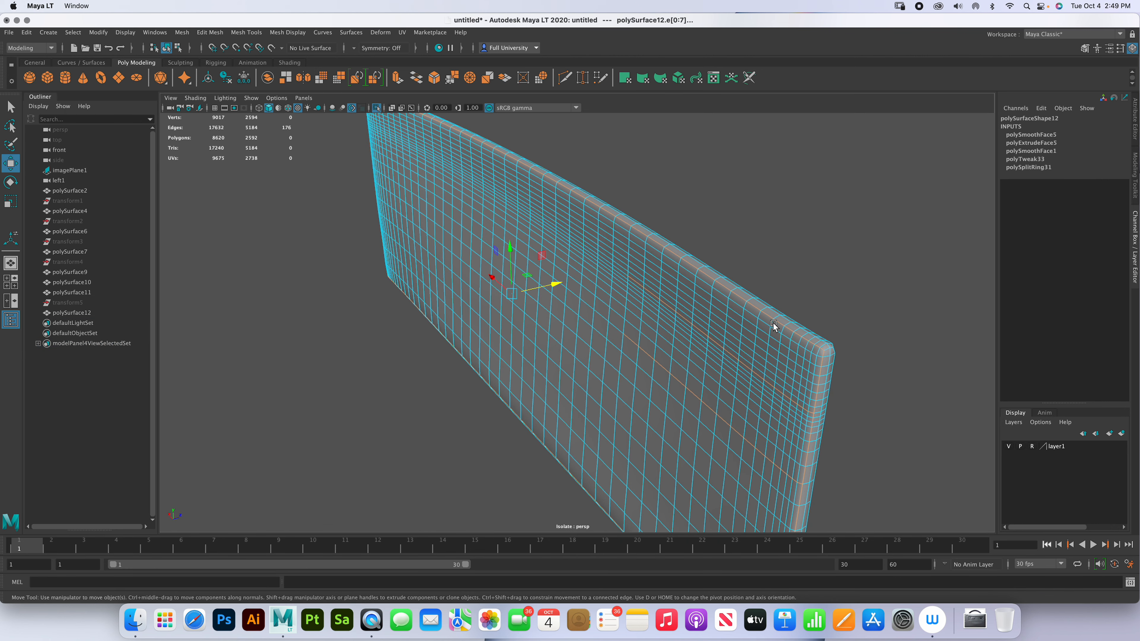
double_click(752, 318)
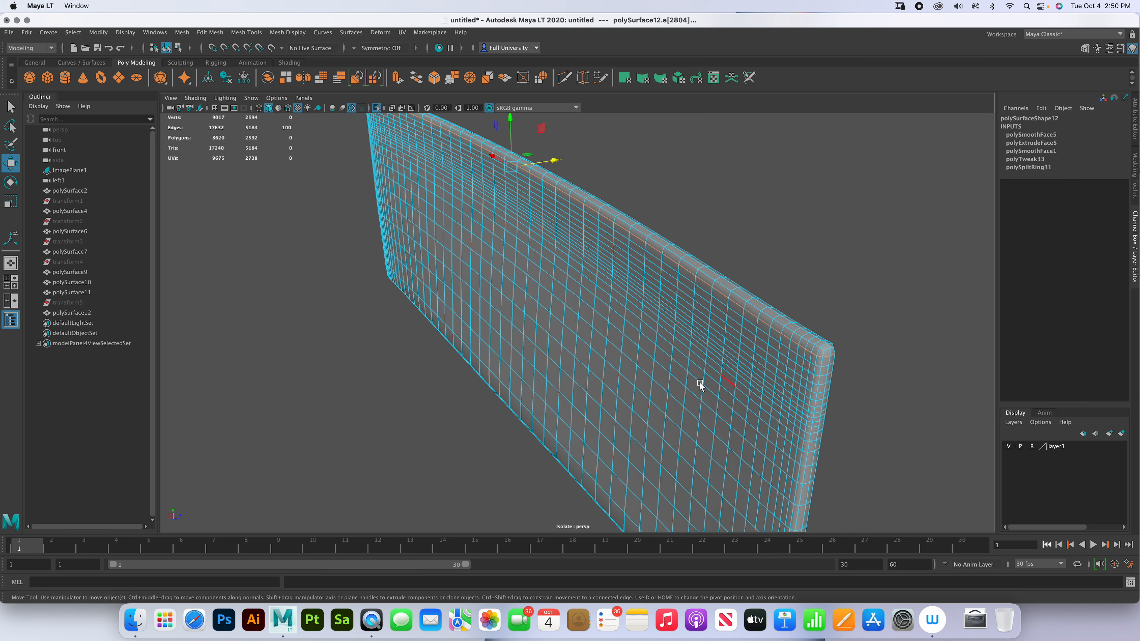
right_drag(705, 385, 763, 357)
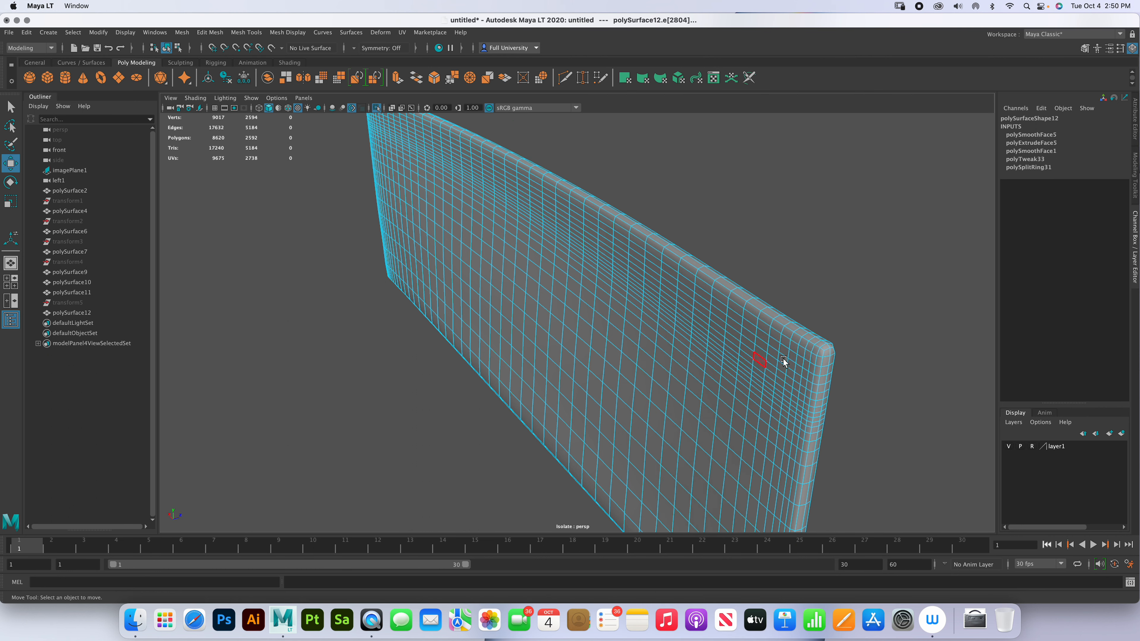
click(813, 360)
mouse_move(572, 297)
alt+mouse_down()
mouse_move(565, 285)
mouse_move(535, 293)
mouse_move(759, 186)
alt+mouse_up()
mouse_move(462, 269)
alt+mouse_down()
mouse_move(703, 201)
mouse_move(503, 279)
alt+mouse_up()
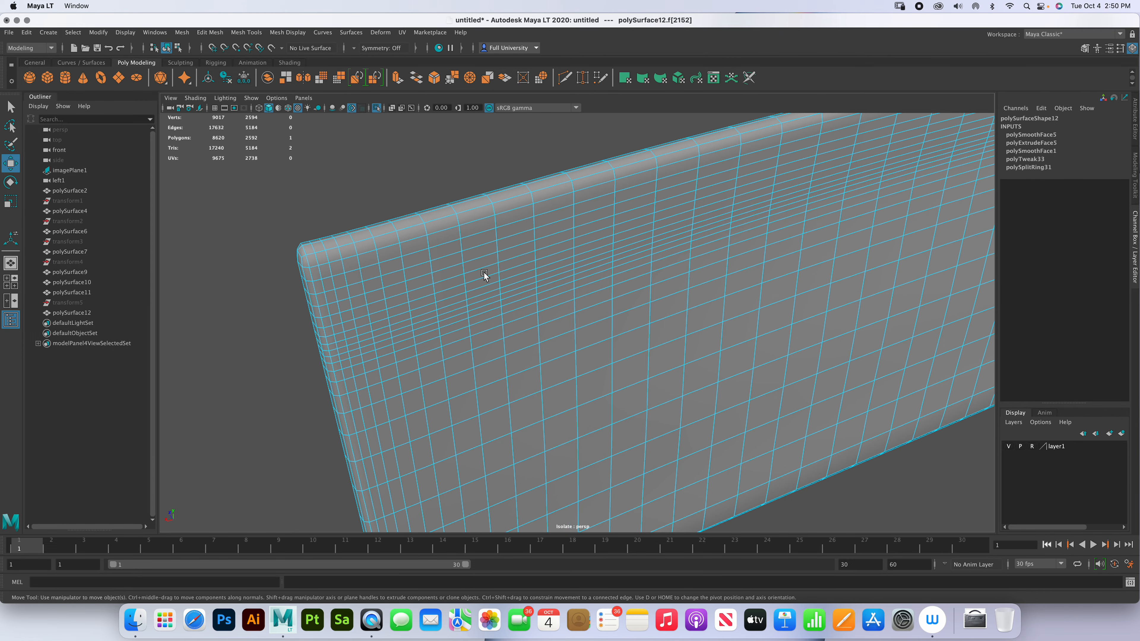
double_click(324, 271)
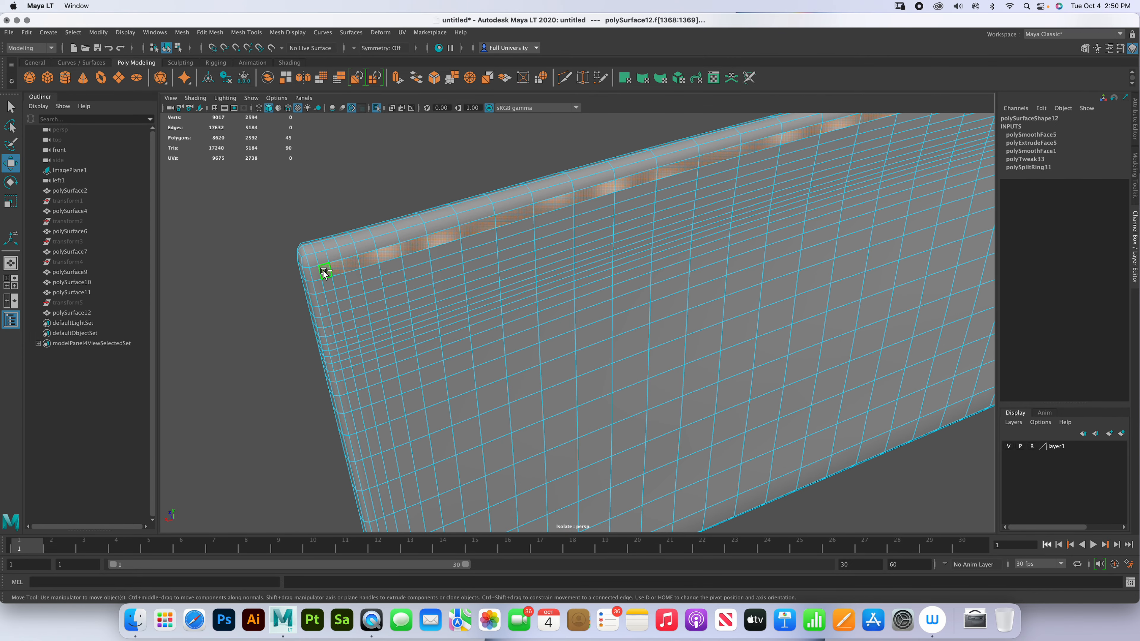
key(Delete)
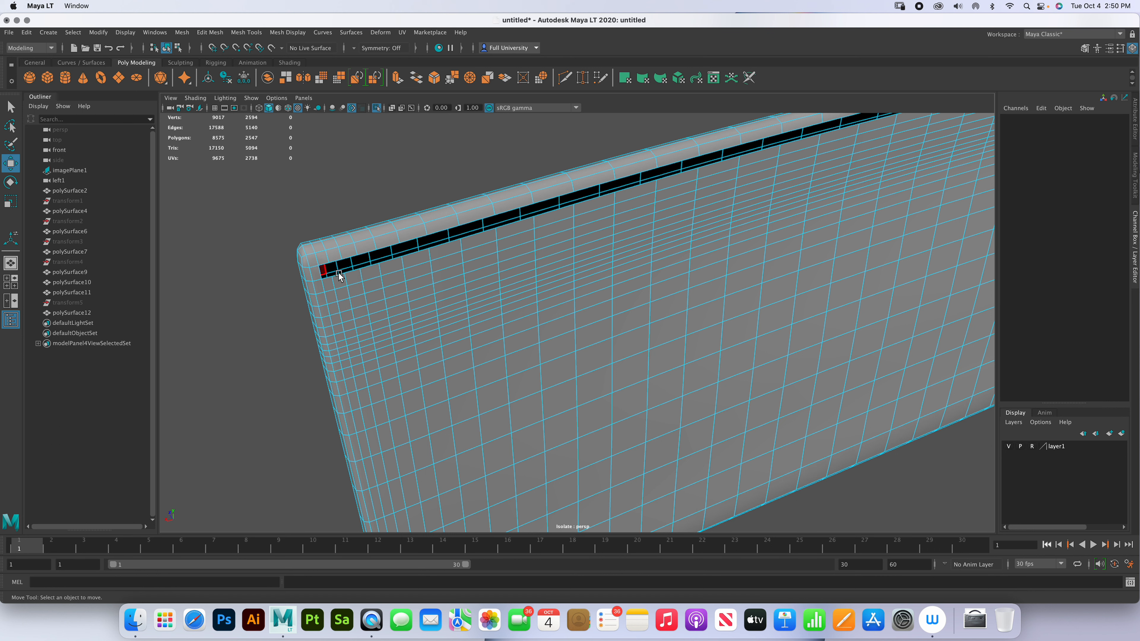
- Delete the vertical column of back faces running along one side edge of the pocket, starting below the open top row
click(329, 288)
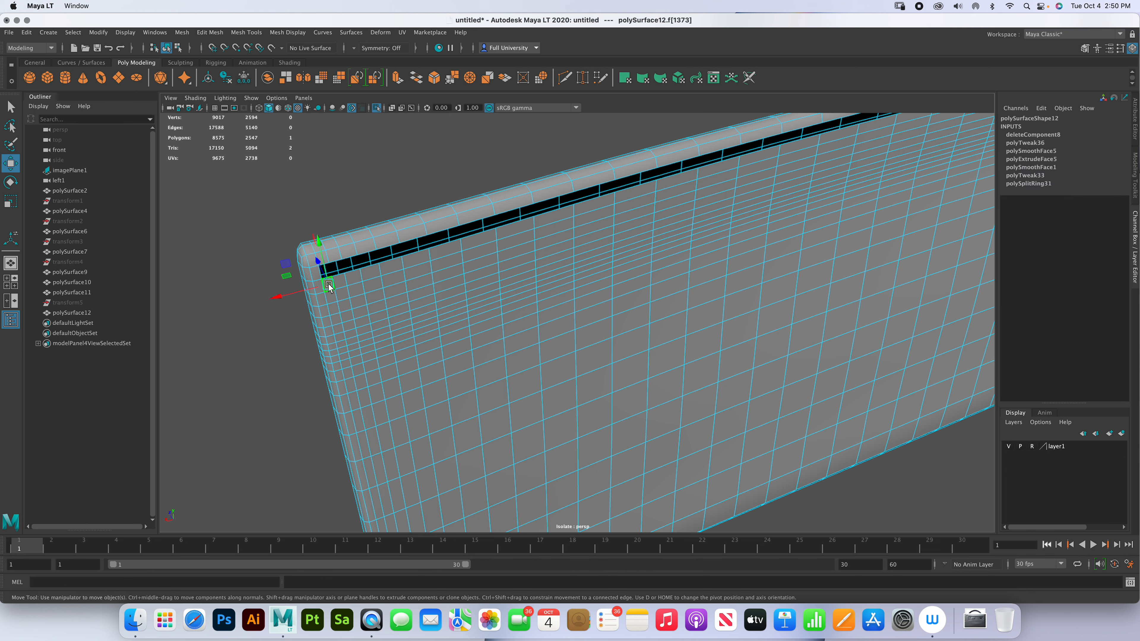
right_drag(534, 370, 583, 332)
alt+drag(416, 326, 527, 235)
key(ctrl+1)
mouse_move(528, 235)
alt+right_down()
mouse_move(499, 211)
mouse_move(534, 242)
alt+right_up()
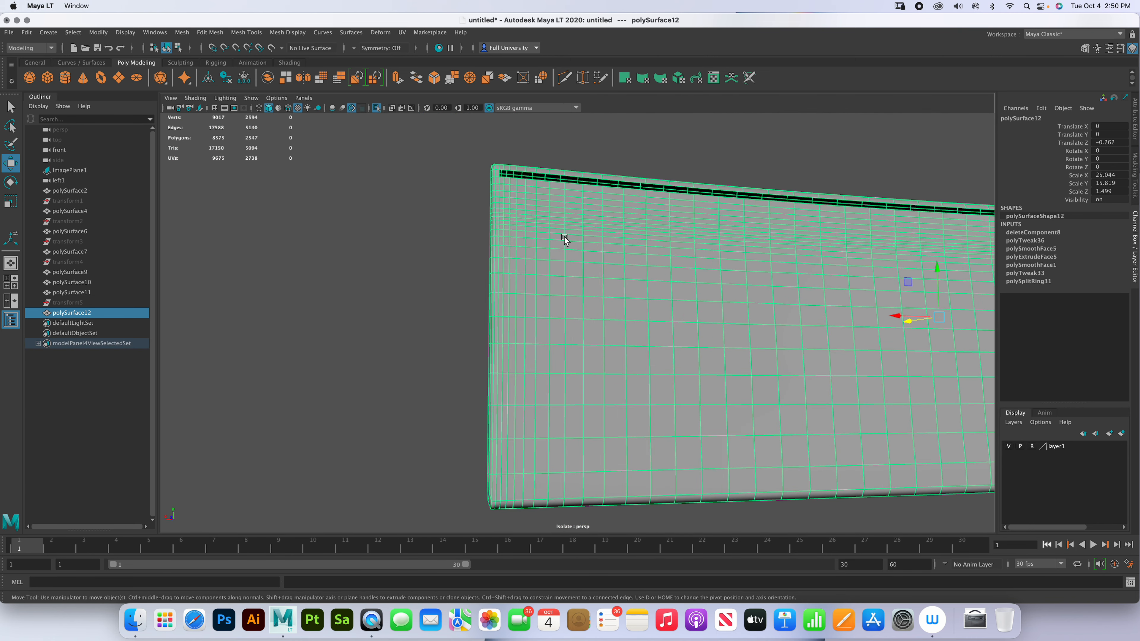
right_drag(512, 188, 513, 217)
click(503, 182)
click(543, 202)
click(529, 144)
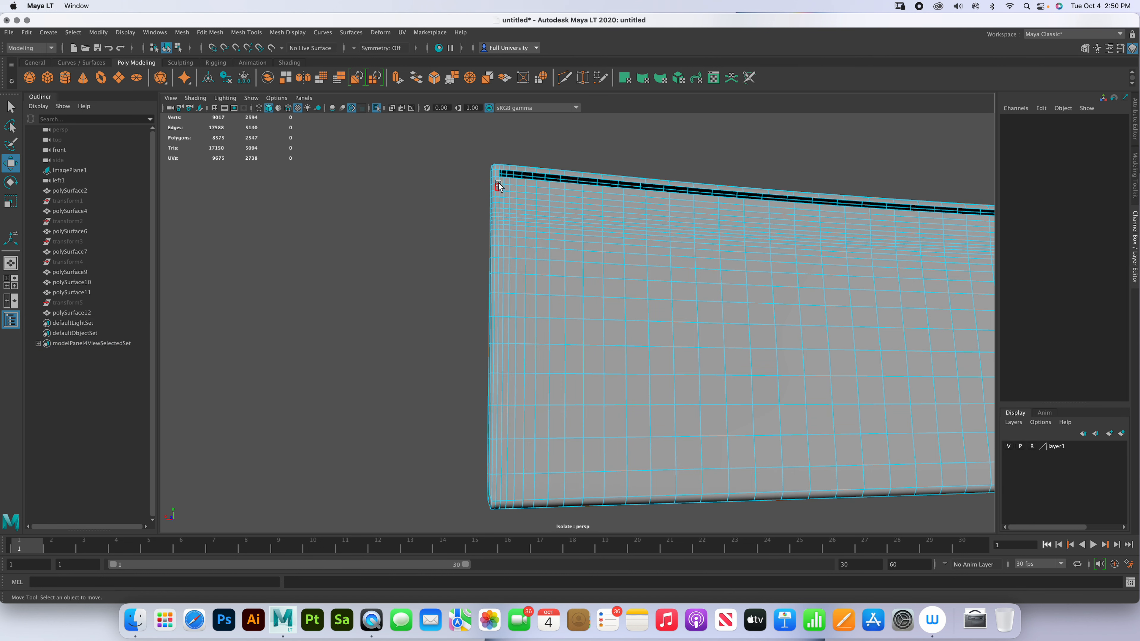
click(501, 180)
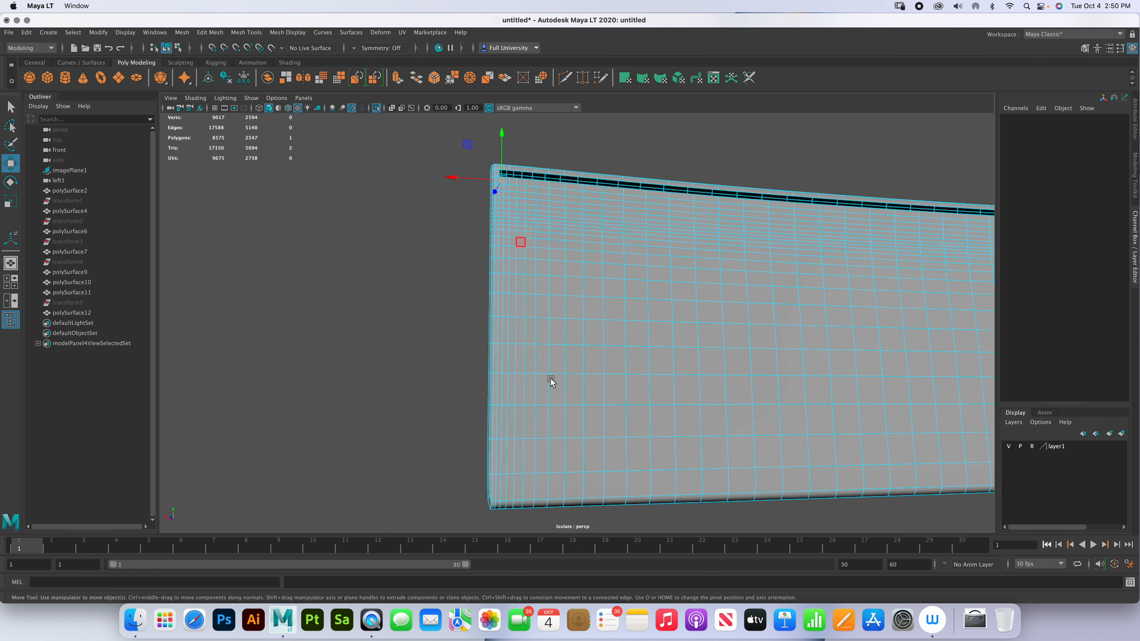
shift+double_click(504, 494)
click(504, 493)
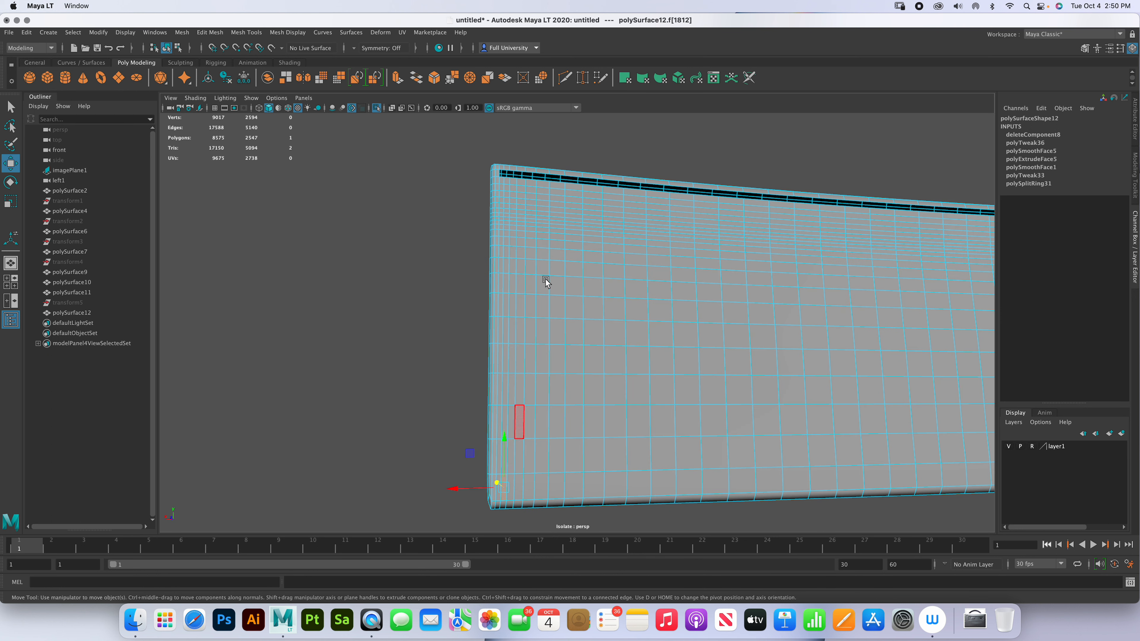
shift+double_click(507, 181)
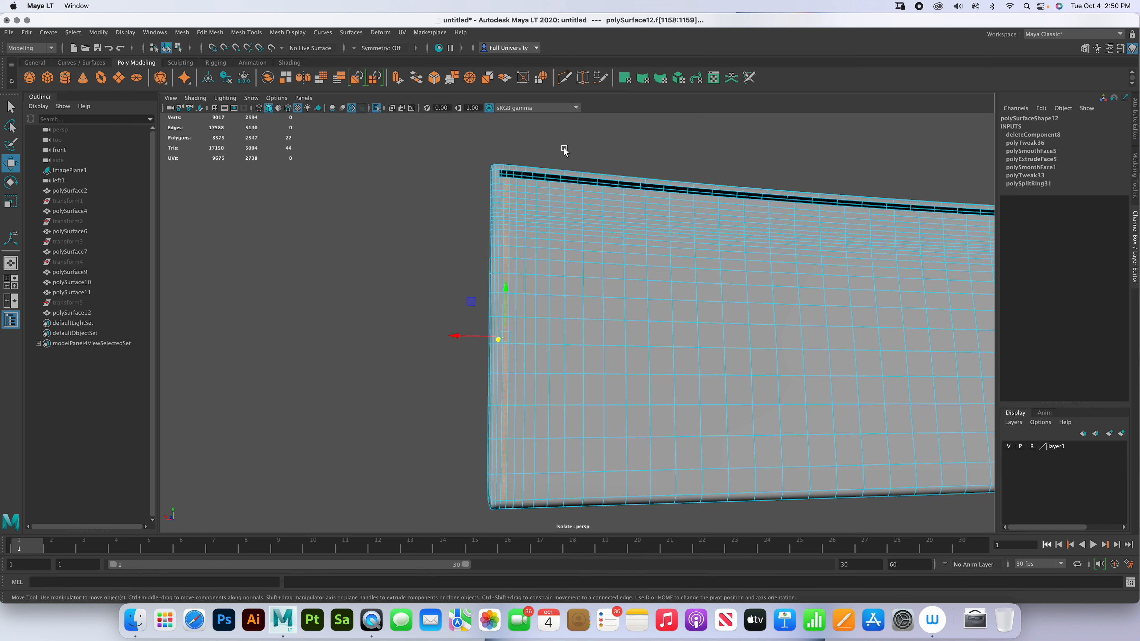
key(Delete)
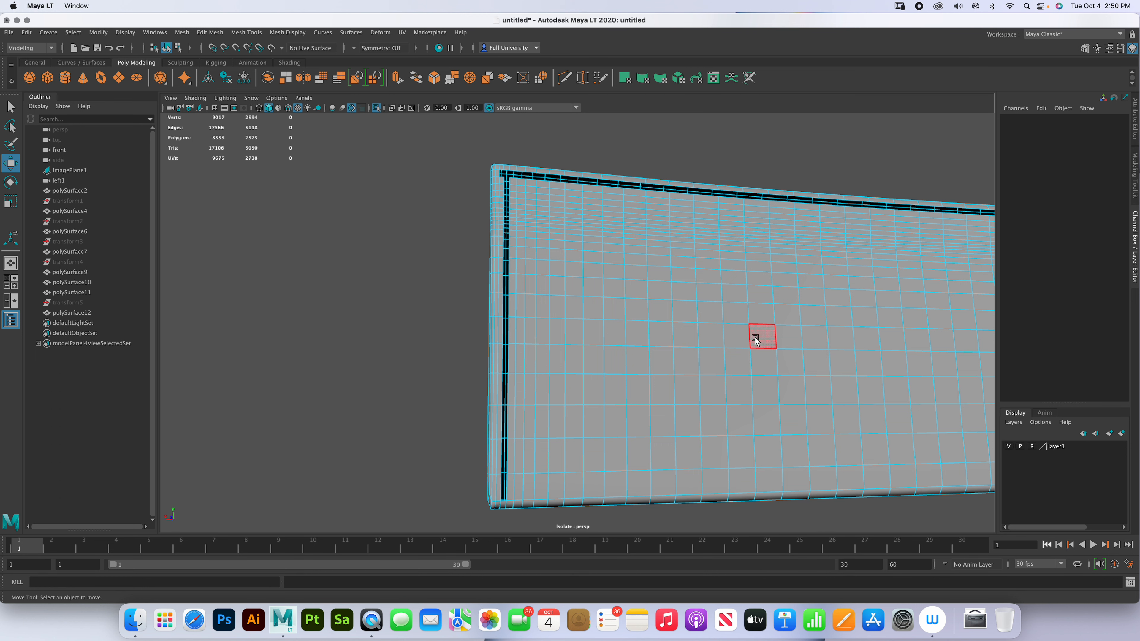
- Delete the second column of back faces directly beside the one just removed
key(super+z)
key(shift+z)
alt+middle_drag(603, 271, 588, 272)
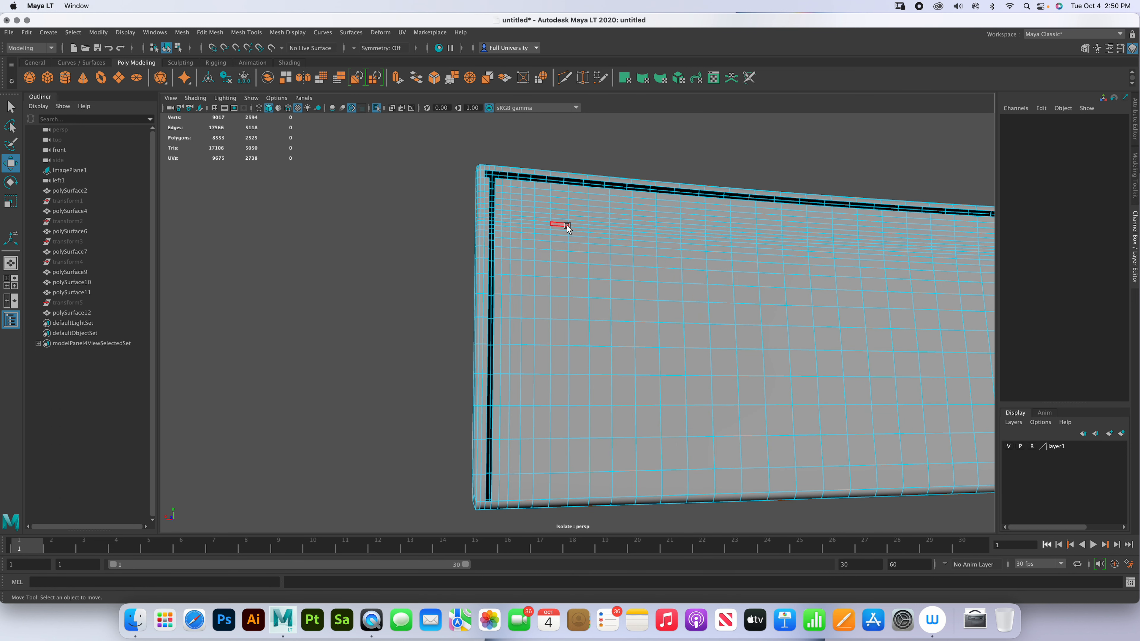
click(488, 182)
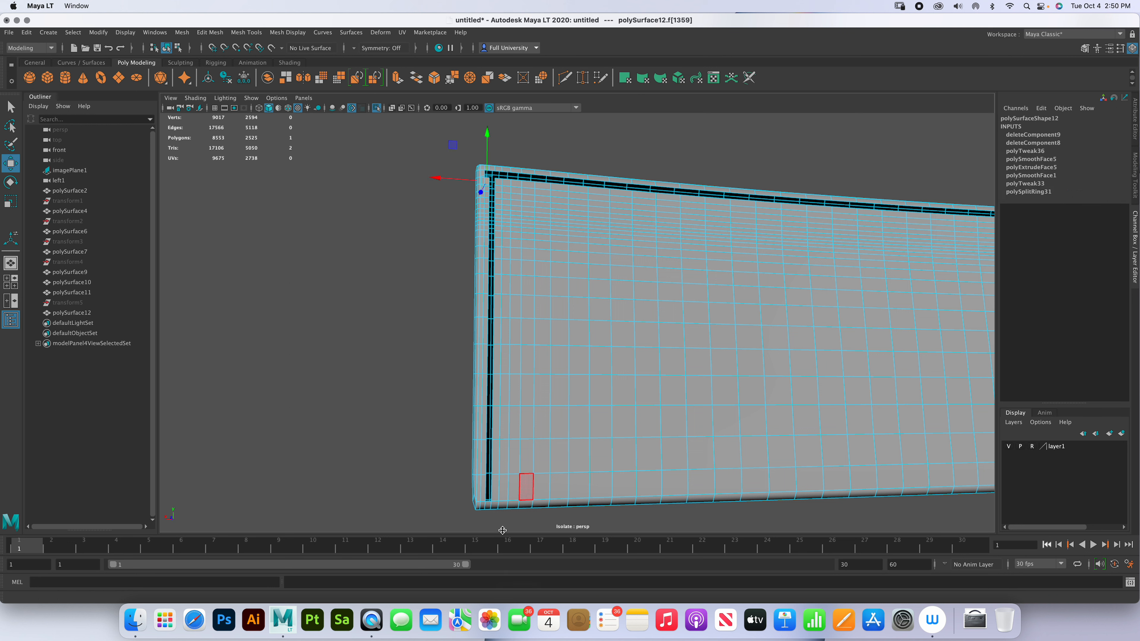
shift+double_click(484, 491)
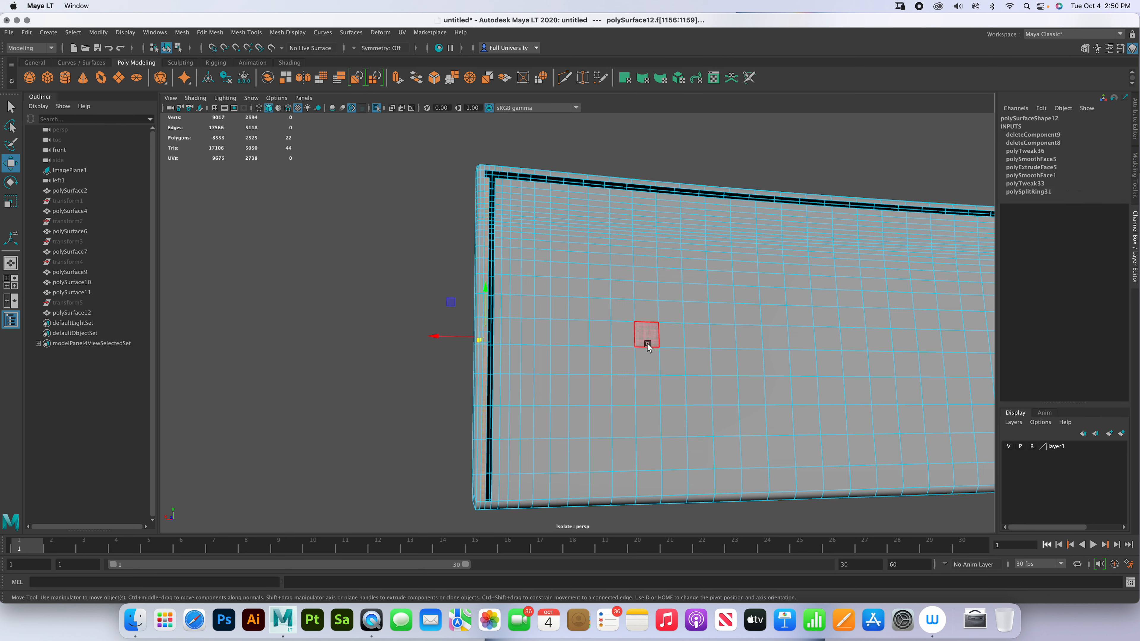
key(Delete)
- Delete the row of back faces along the pocket's bottom edge
alt+middle_drag(619, 334, 350, 410)
click(272, 428)
alt+middle_drag(673, 379, 315, 371)
alt+drag(716, 364, 839, 435)
shift+double_click(840, 422)
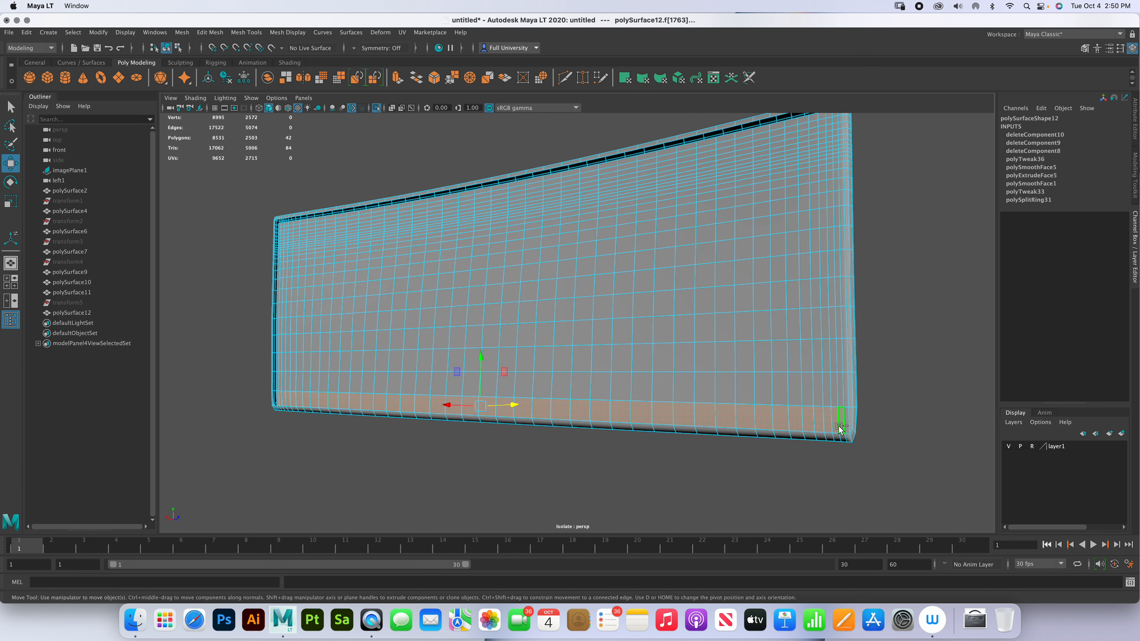
key(Delete)
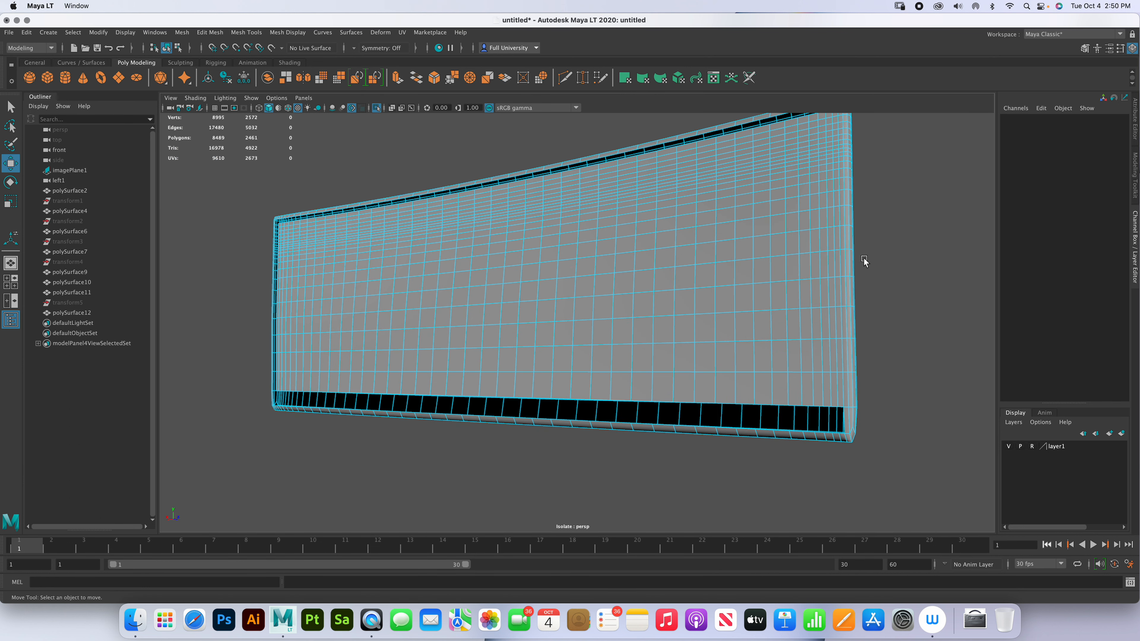
- Delete the column of back faces along the pocket's remaining side edge and the large enclosed back patch
alt+drag(818, 281, 811, 331)
click(818, 176)
shift+double_click(822, 460)
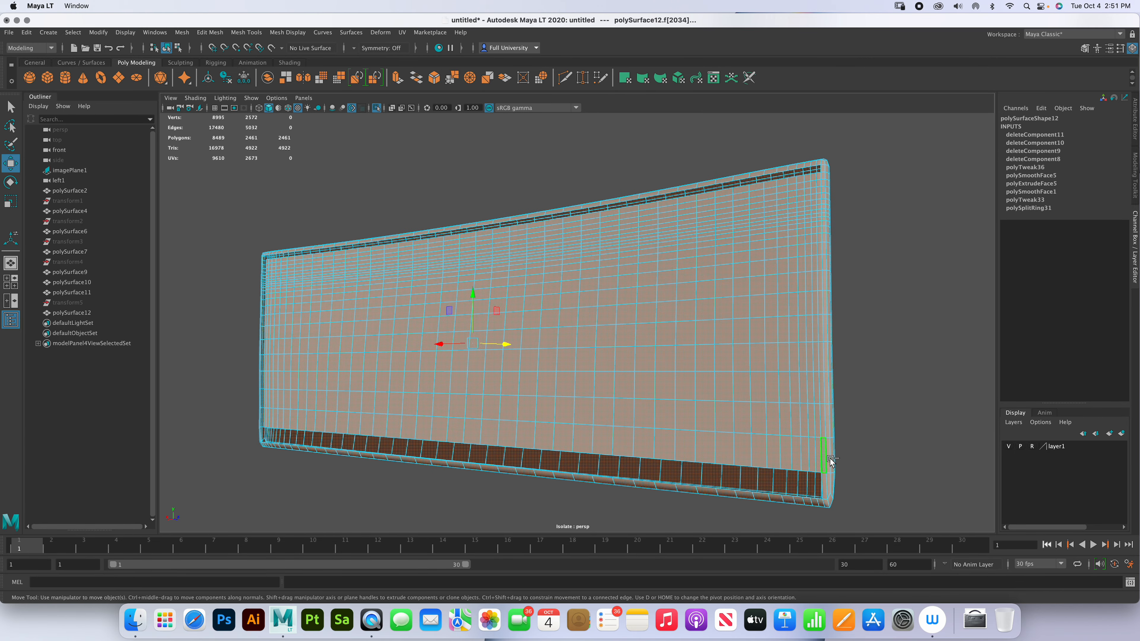
click(817, 460)
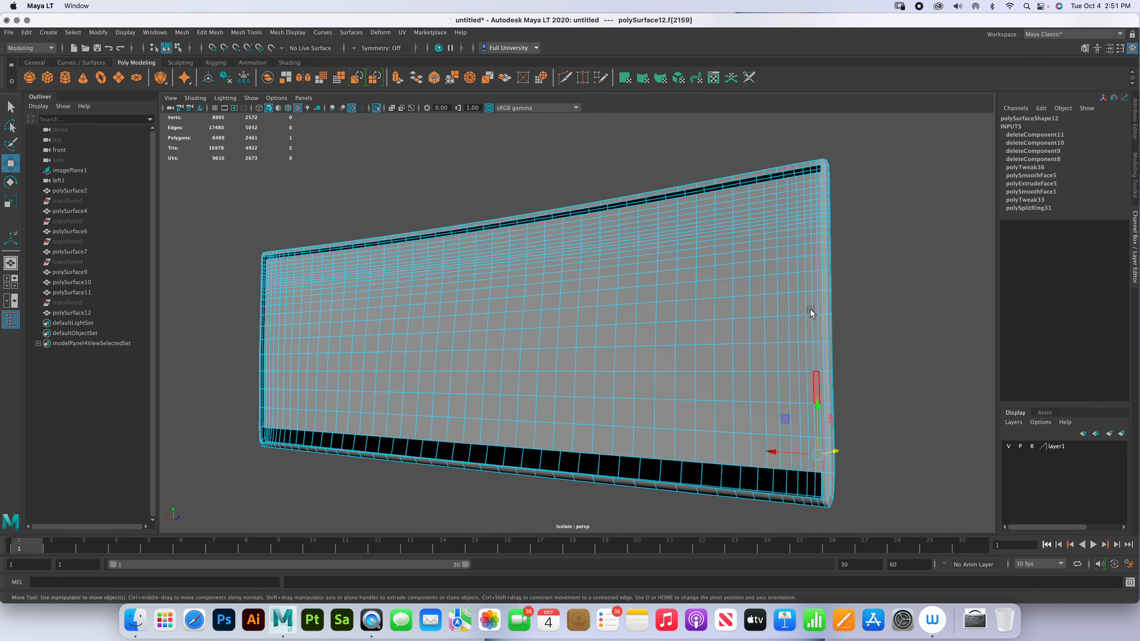
shift+double_click(813, 178)
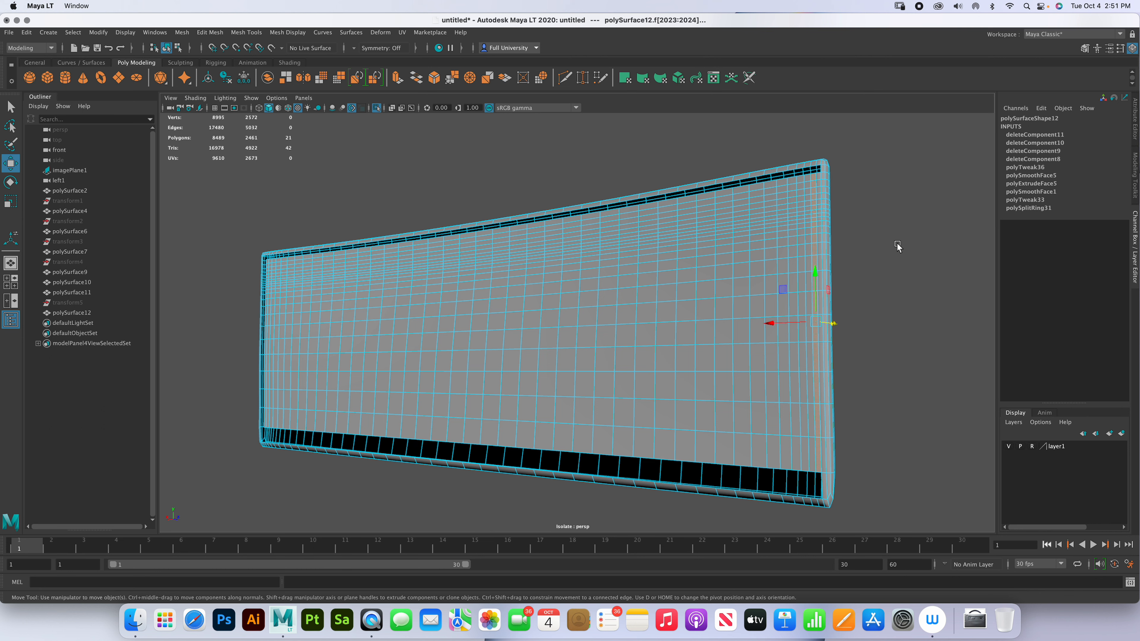
key(Delete)
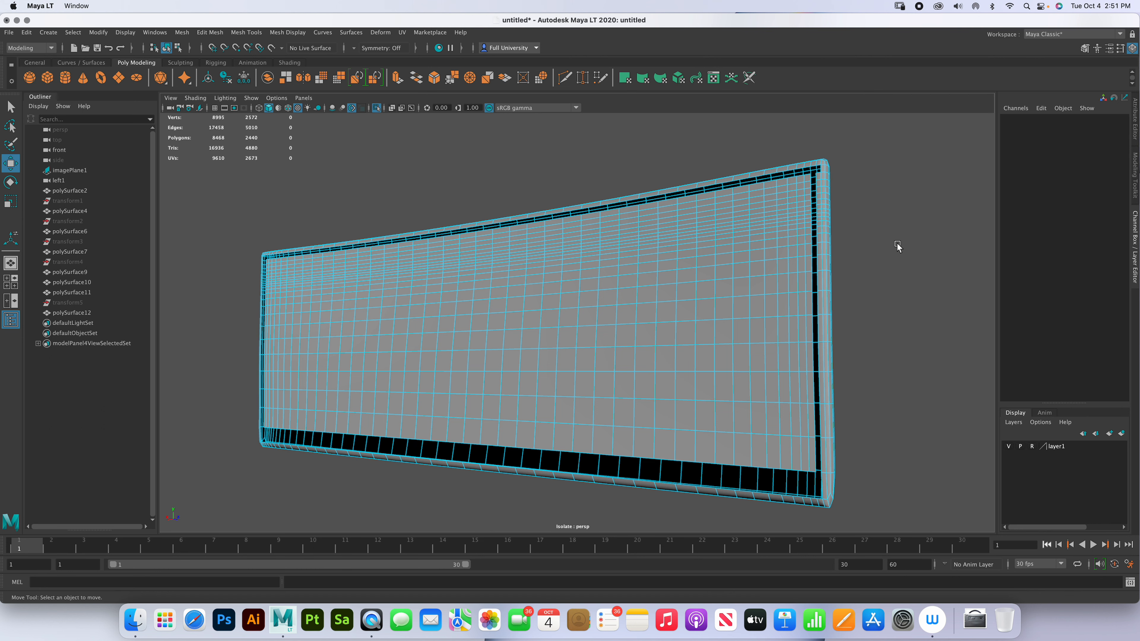
double_click(714, 301)
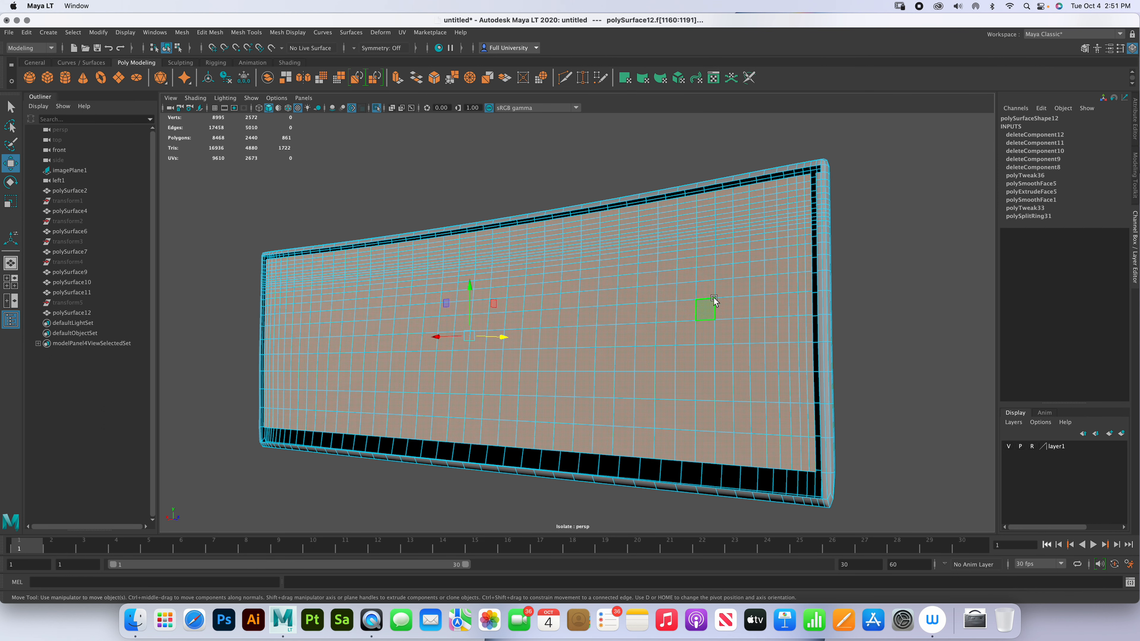
key(Delete)
- Bridge the two open border edges at the upper corner of the pocket's back rim
alt+middle_drag(680, 301, 606, 415)
alt+drag(650, 422, 806, 310)
right_drag(827, 275, 827, 249)
click(825, 235)
shift+click(823, 263)
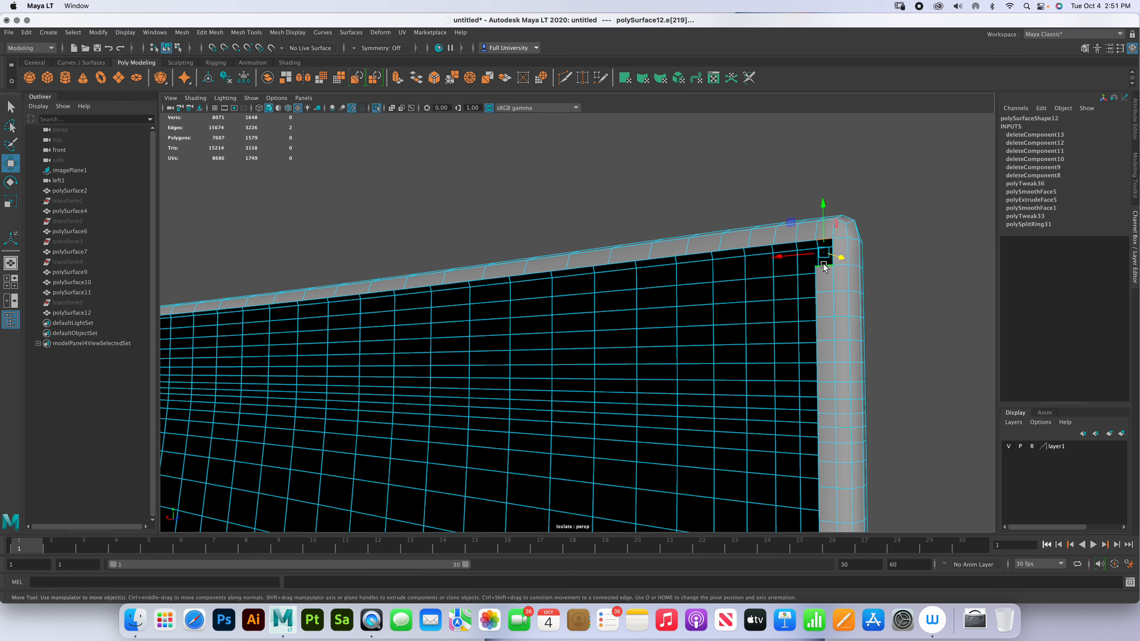
shift+right_click(824, 266)
shift+right_drag(813, 359, 903, 232)
right_click(830, 369)
- End the isolation of polySurface12 and bring the whole door panel back into view
alt+drag(895, 265, 547, 415)
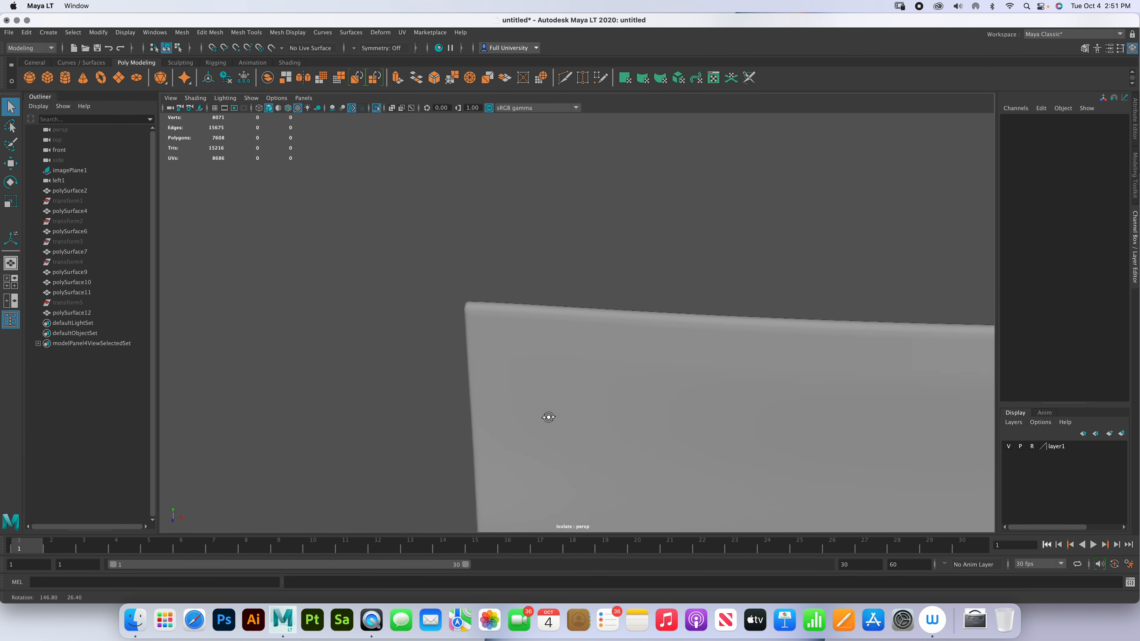
click(696, 424)
key(ctrl+1)
alt+right_drag(718, 407, 498, 265)
click(869, 361)
alt+drag(854, 389, 716, 309)
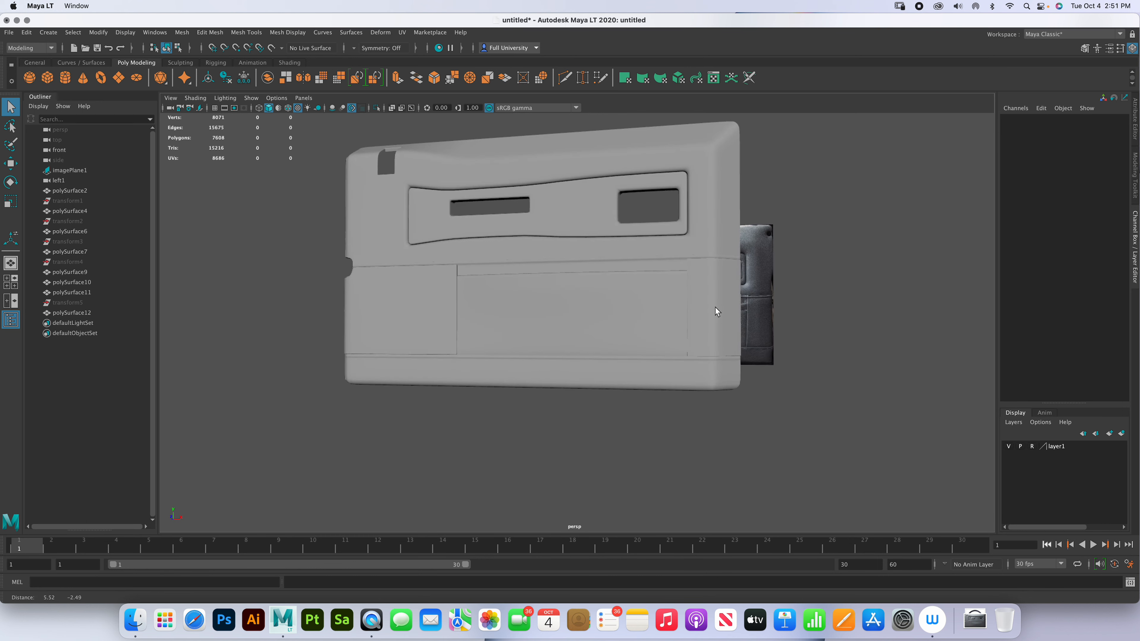
- Select the faces at the pocket's lower outer corner and move them along Z with soft selection
alt+right_drag(716, 309, 851, 404)
click(813, 380)
alt+drag(844, 379, 797, 351)
alt+right_drag(796, 351, 820, 351)
alt+middle_drag(820, 351, 721, 359)
right_drag(620, 338, 616, 360)
drag(677, 349, 660, 346)
key(b)
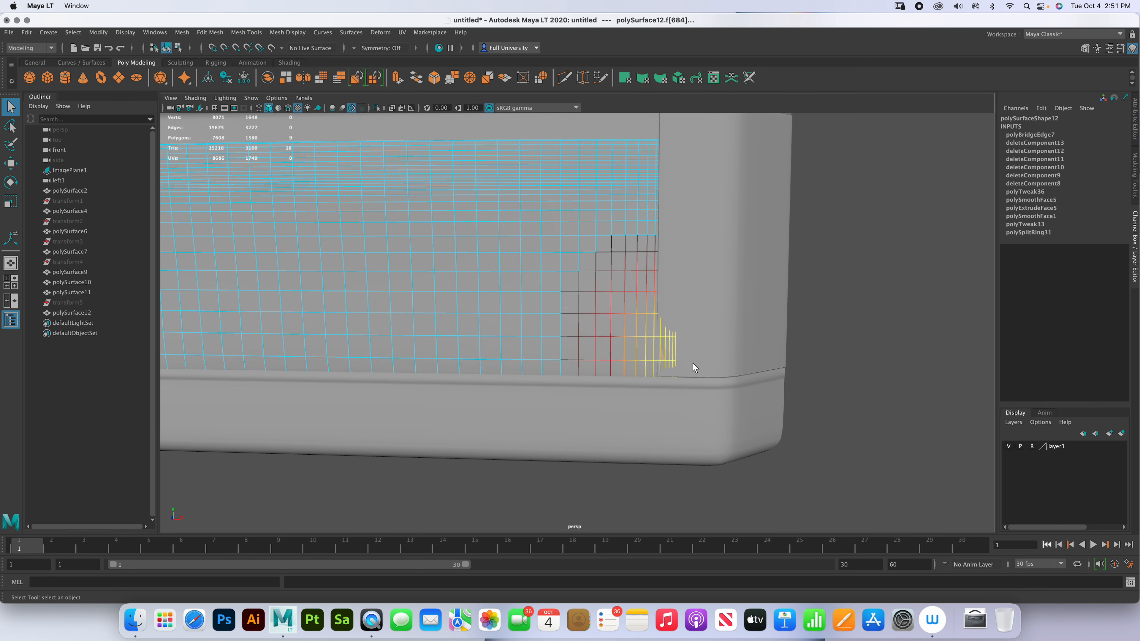
alt+drag(661, 385, 729, 370)
key(w)
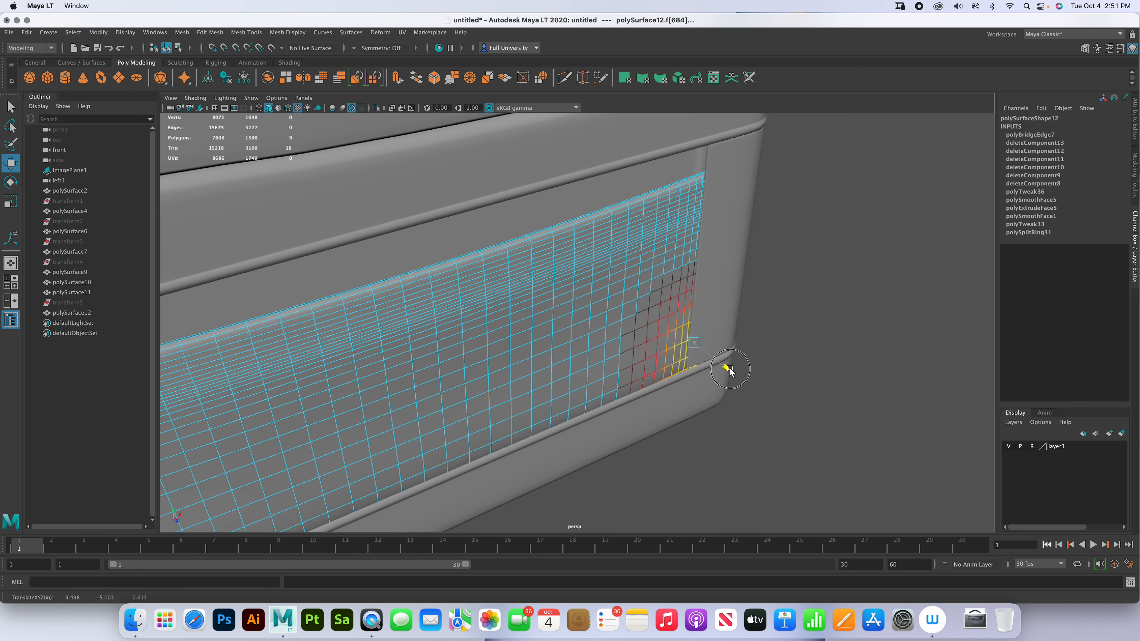
drag(729, 368, 723, 367)
right_drag(687, 342, 729, 327)
- Select all door panel surfaces, polySurface2 through polySurface12, and delete all construction history in the scene
alt+drag(729, 328, 456, 323)
alt+middle_drag(480, 274, 565, 356)
alt+right_drag(565, 356, 550, 377)
alt+drag(550, 378, 689, 397)
key(a)
drag(470, 237, 710, 463)
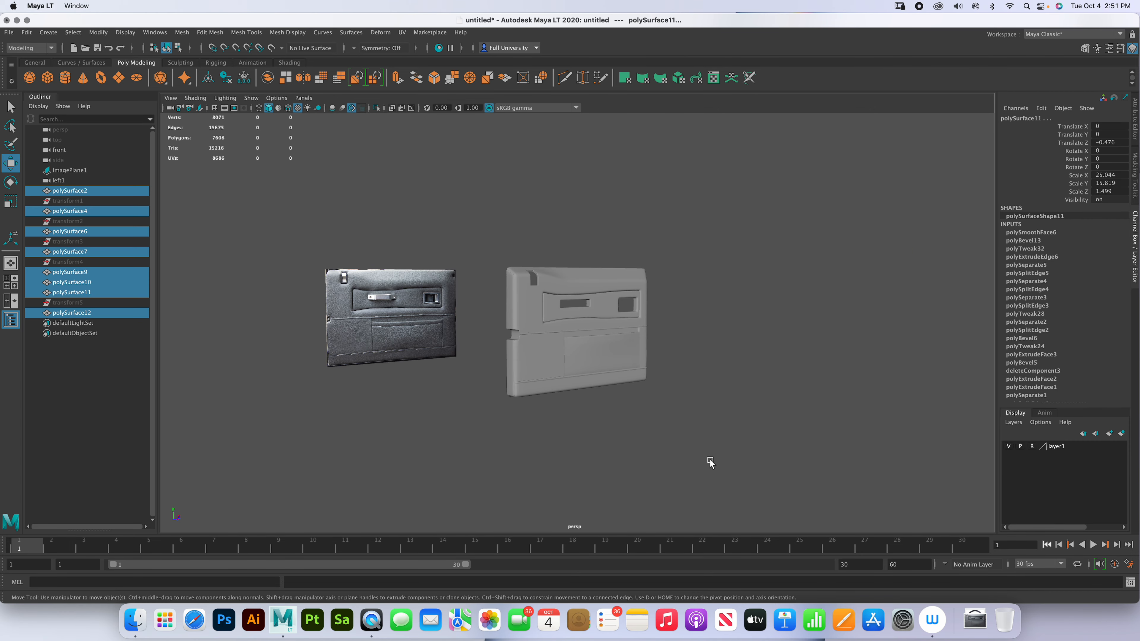
click(28, 31)
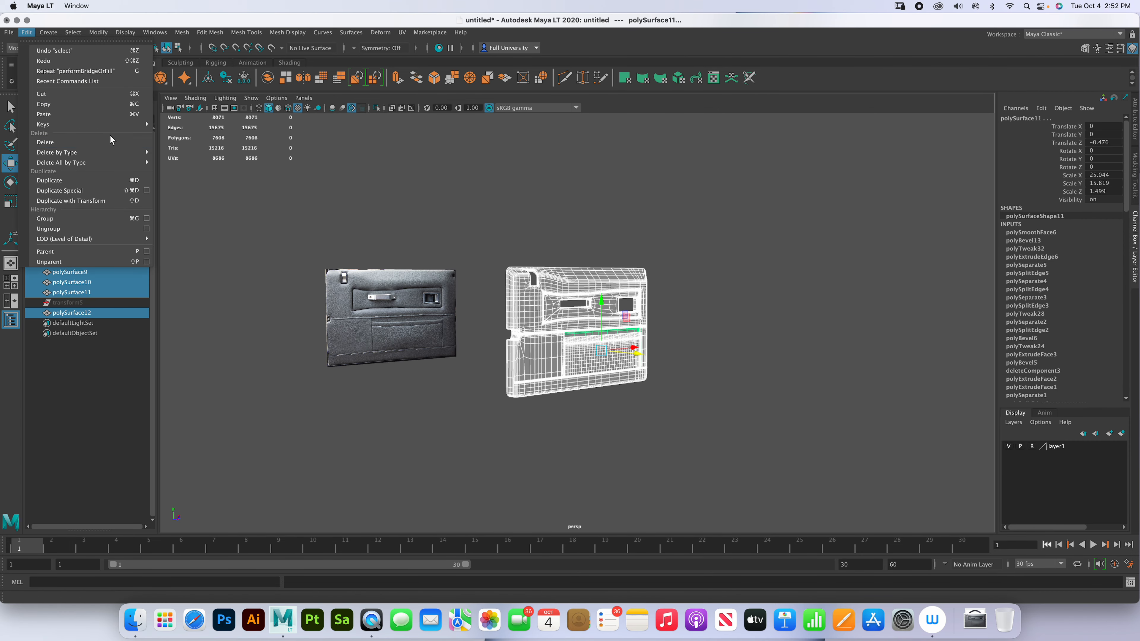
click(261, 222)
drag(271, 219, 552, 332)
click(27, 33)
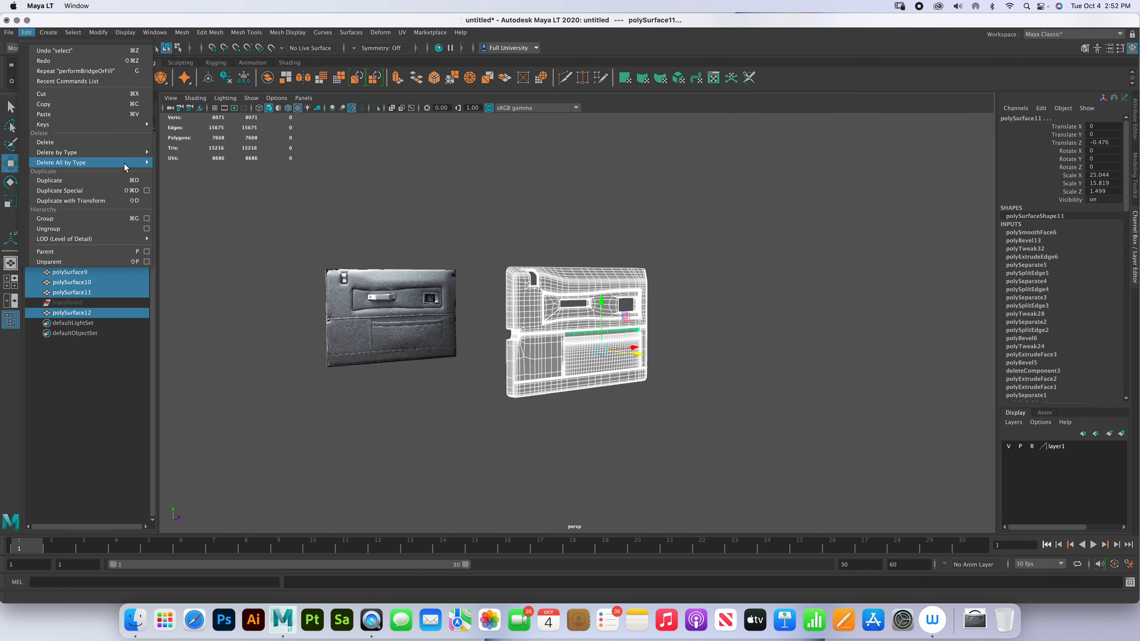
mouse_move(125, 163)
click(165, 162)
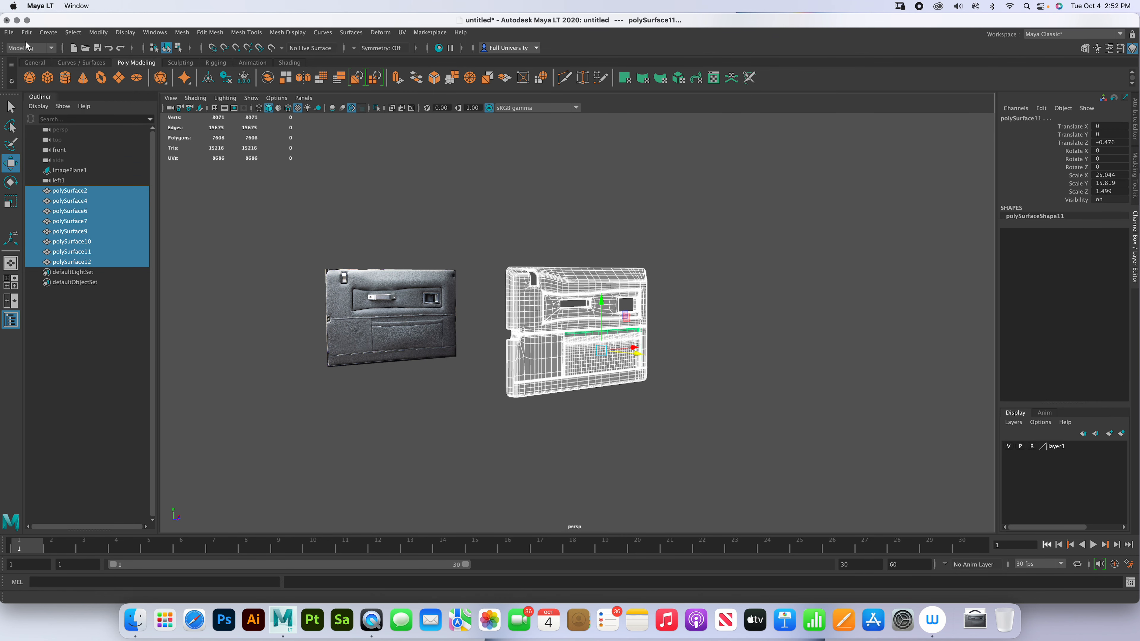
click(27, 32)
mouse_move(112, 163)
click(174, 162)
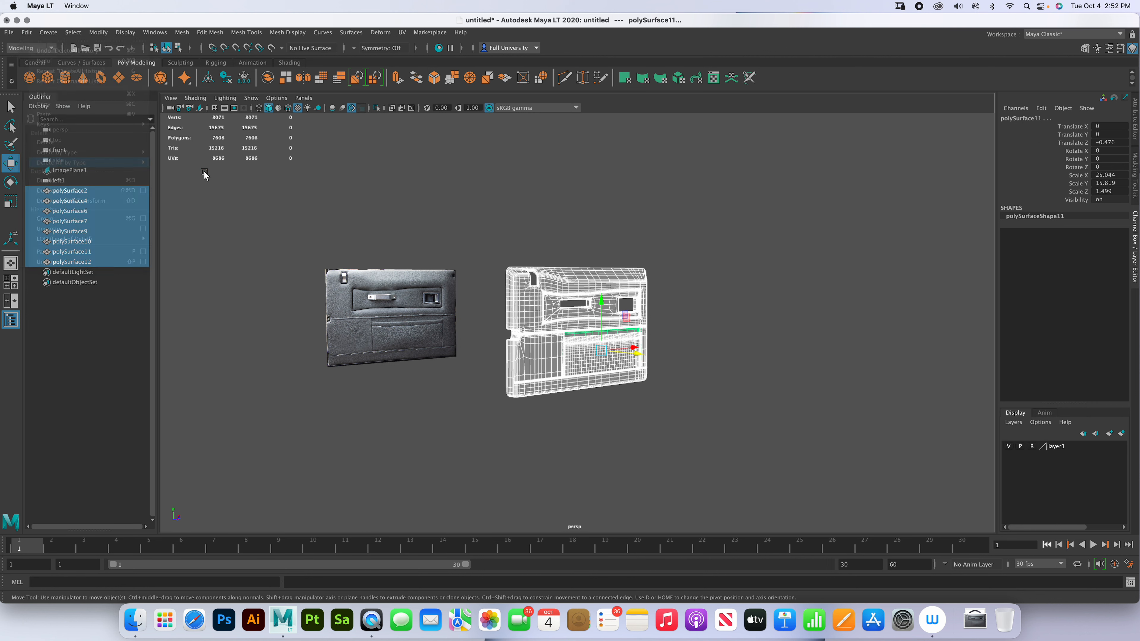
- Freeze the transformations of all selected door panel surfaces and center their pivots
click(98, 33)
click(134, 79)
click(98, 33)
click(120, 106)
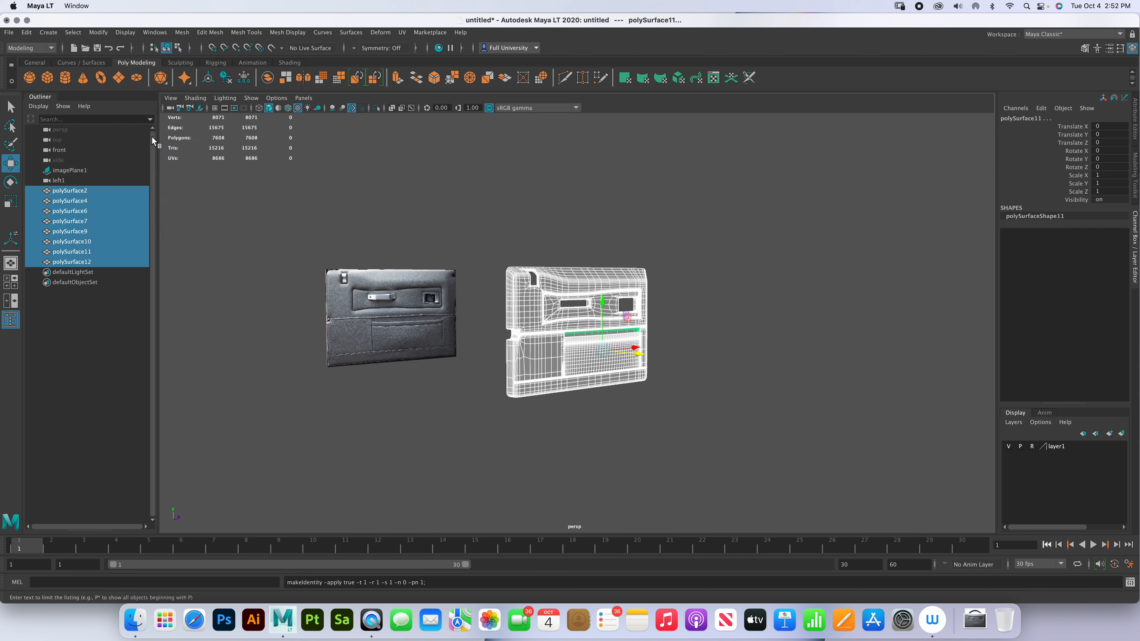
- Clear the selection of door panel surfaces and start saving the scene under a new name
click(223, 265)
key(super+shift+s)
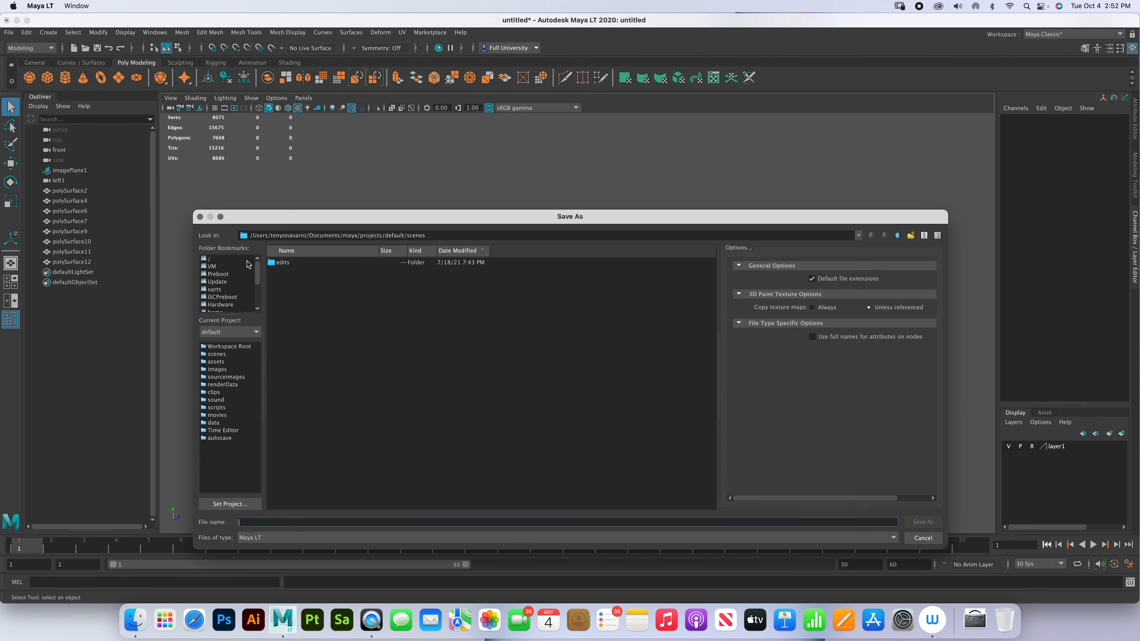
scroll(224, 298, down, 3)
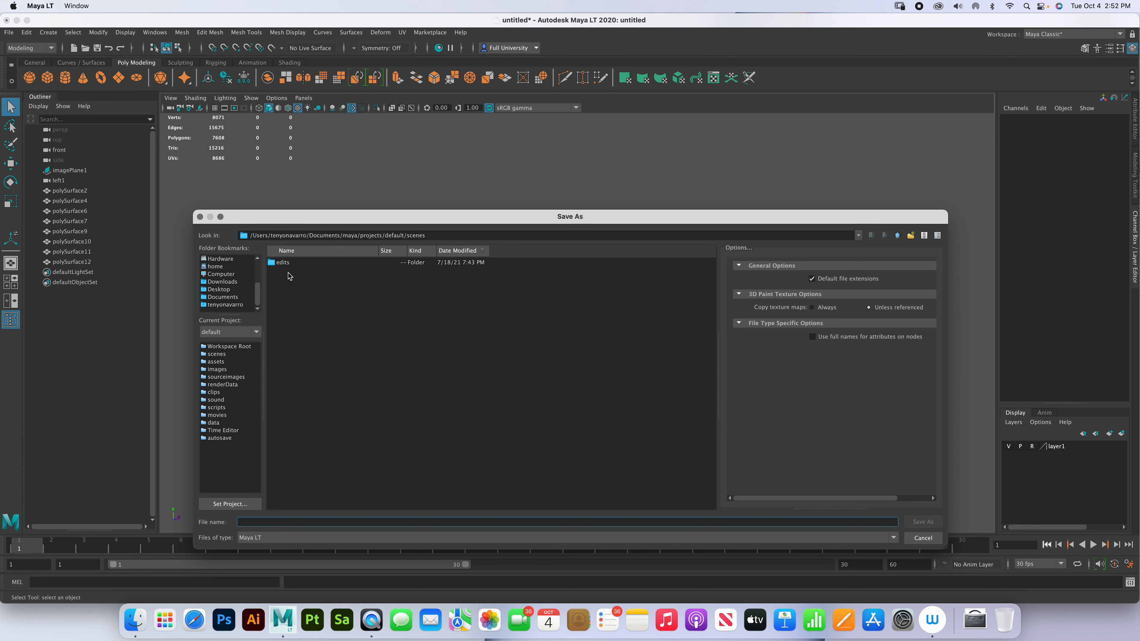
click(219, 275)
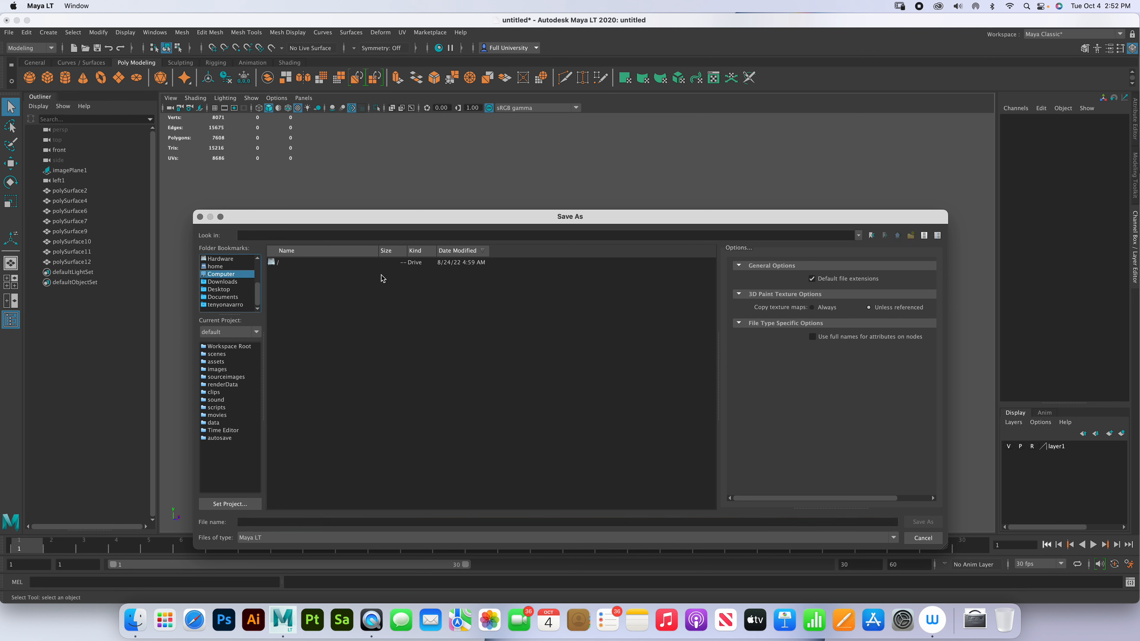
click(320, 284)
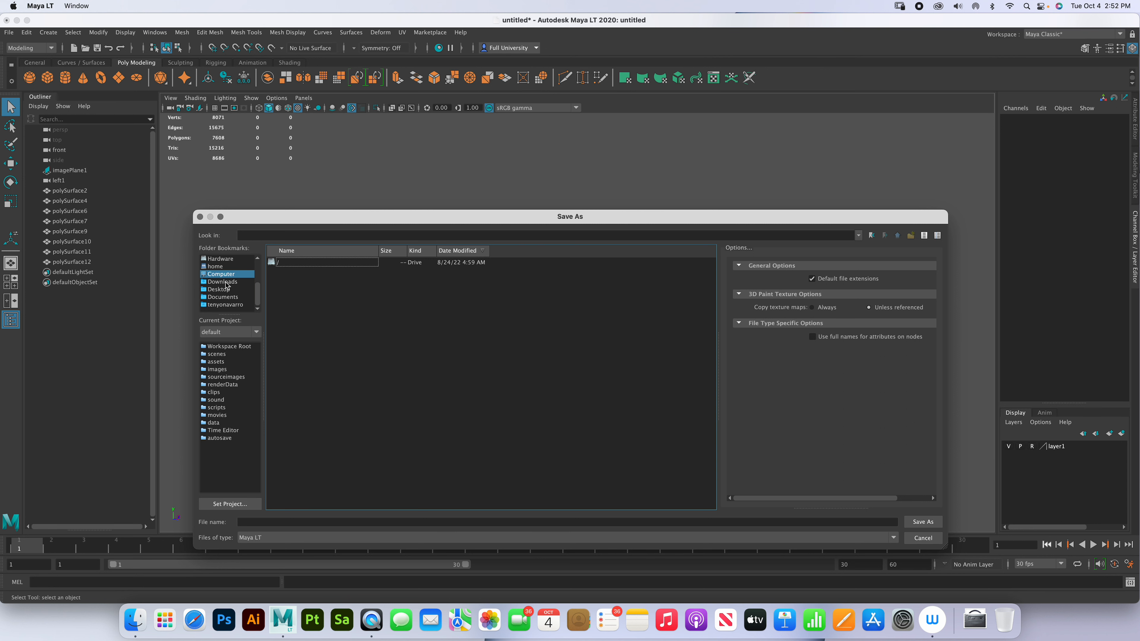
right_click(346, 302)
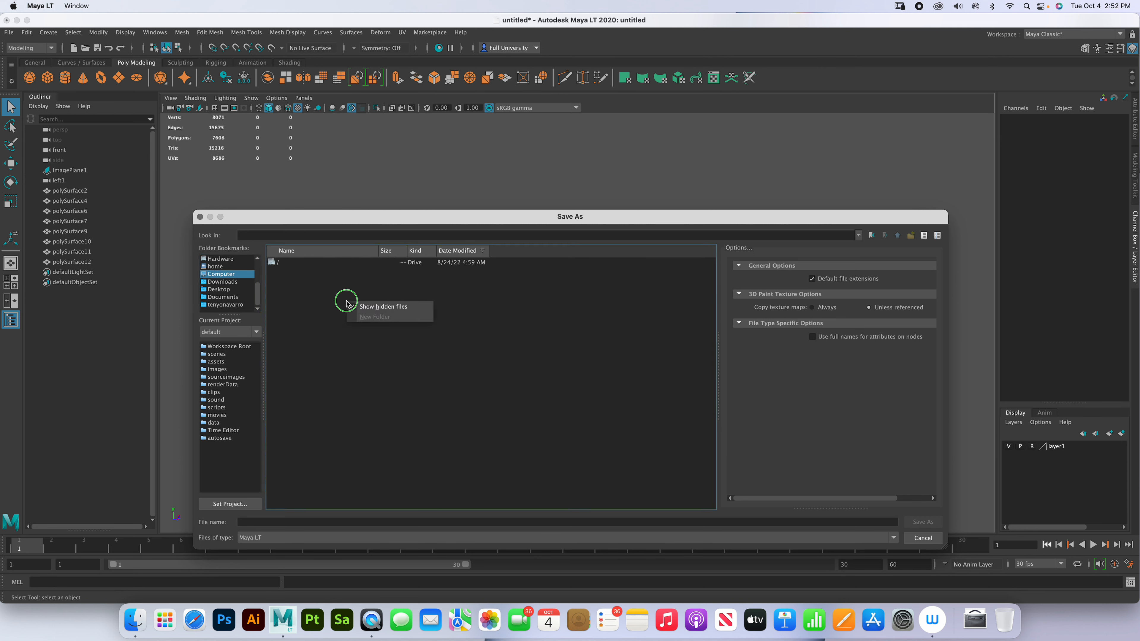
click(545, 421)
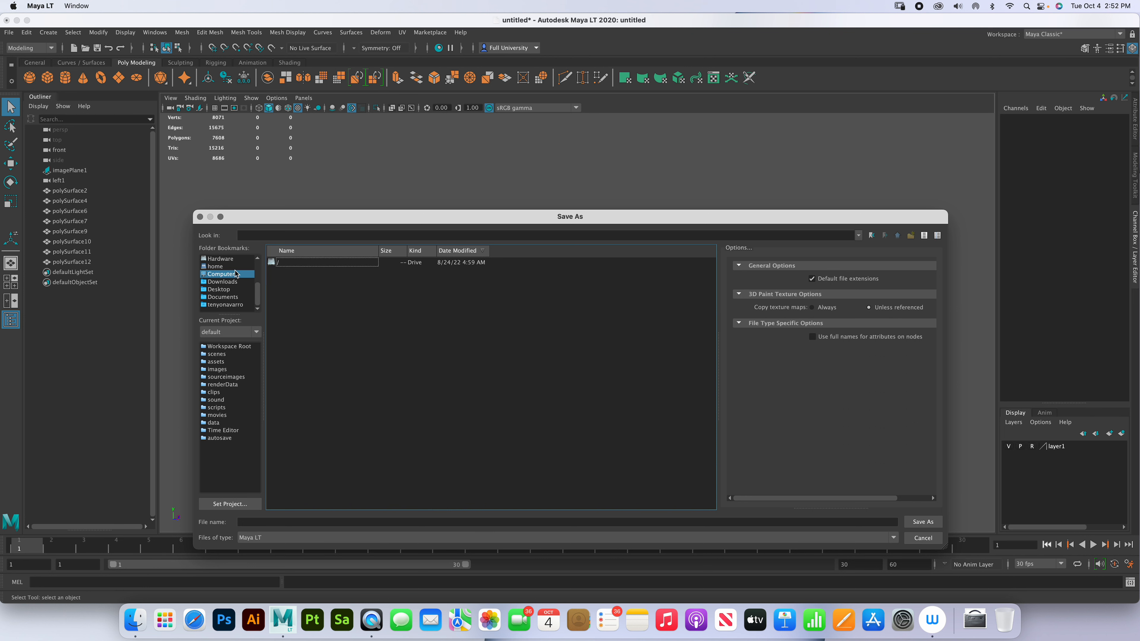
- Browse the save location to the root directory / and open its Volumes folder
click(214, 264)
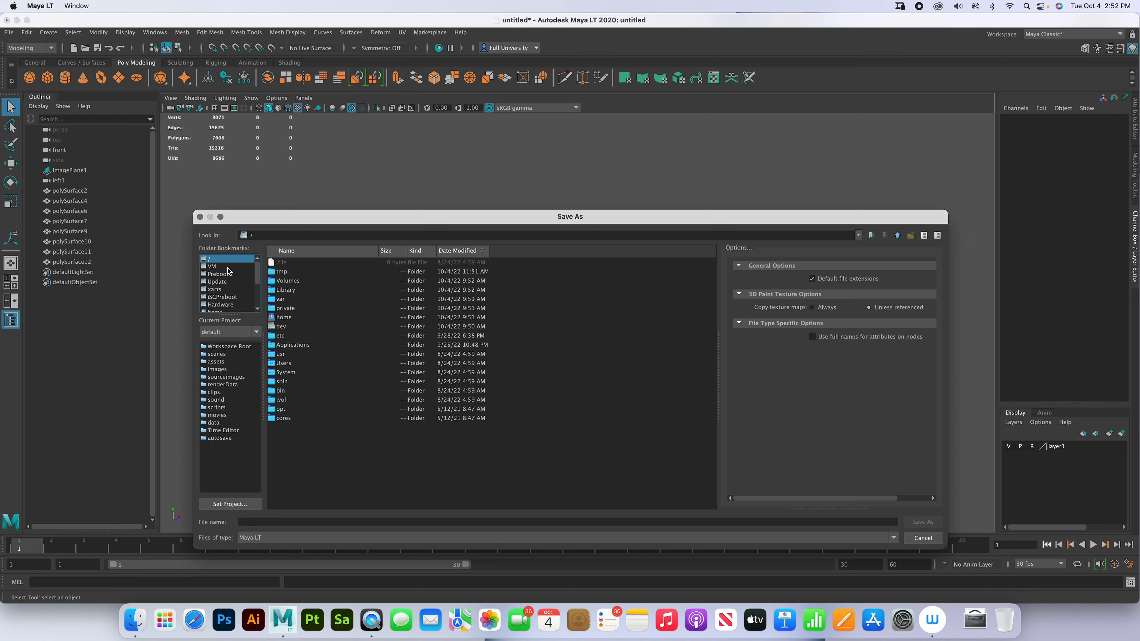
scroll(233, 283, down, 3)
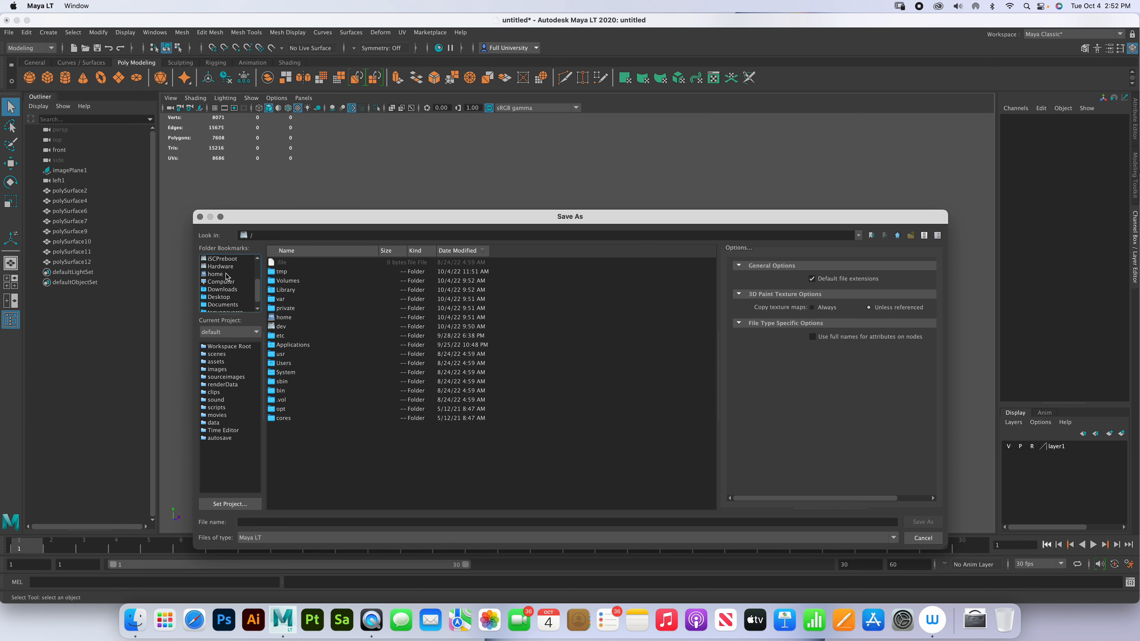
click(226, 274)
scroll(226, 273, up, 3)
click(211, 264)
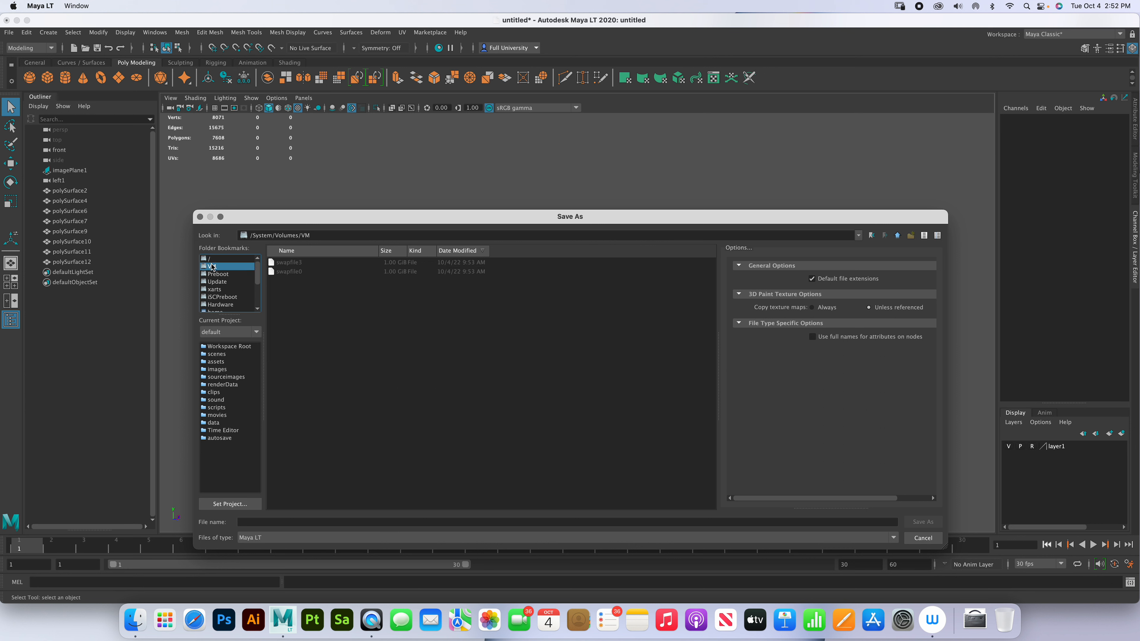
click(209, 259)
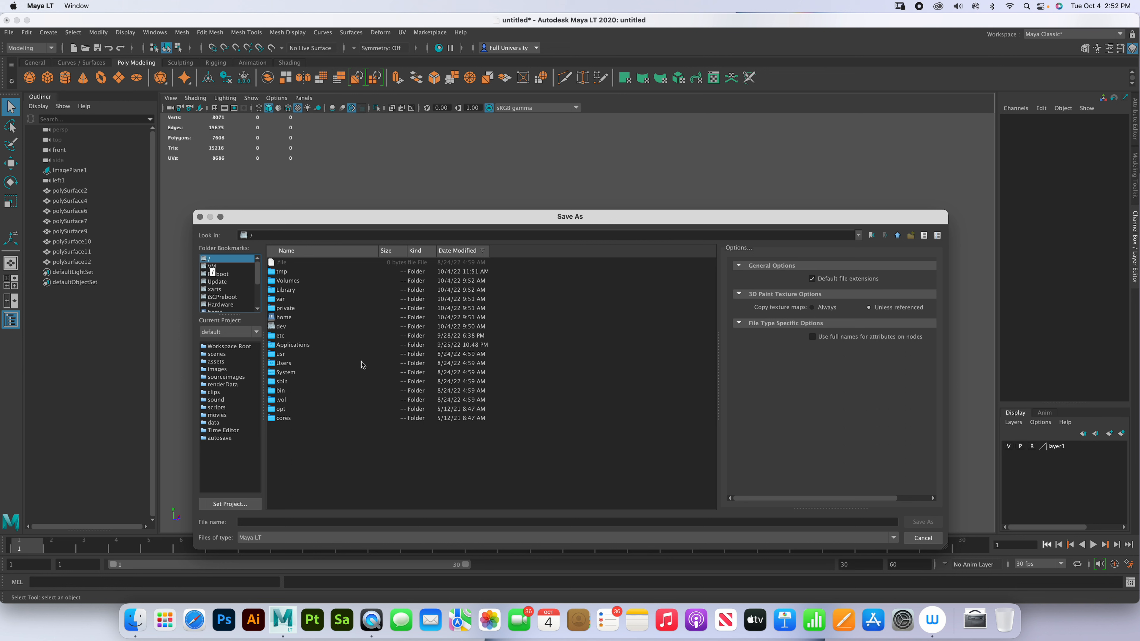
double_click(295, 282)
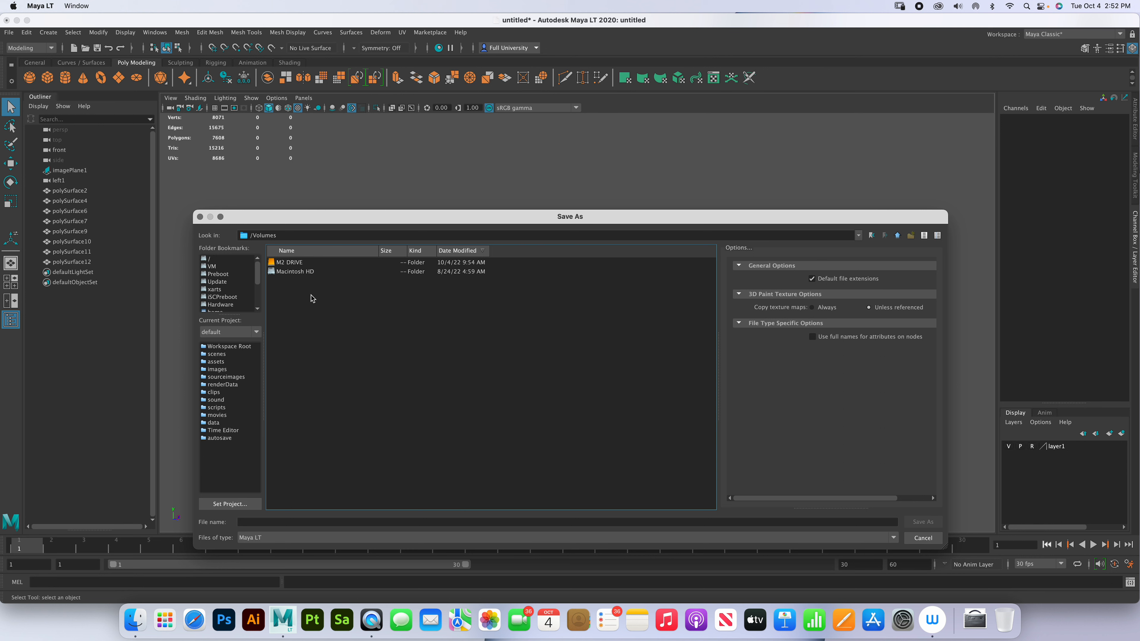
- Open M2 DRIVE as the save location, allow access to the removable volume, and sort its contents by name
right_click(419, 375)
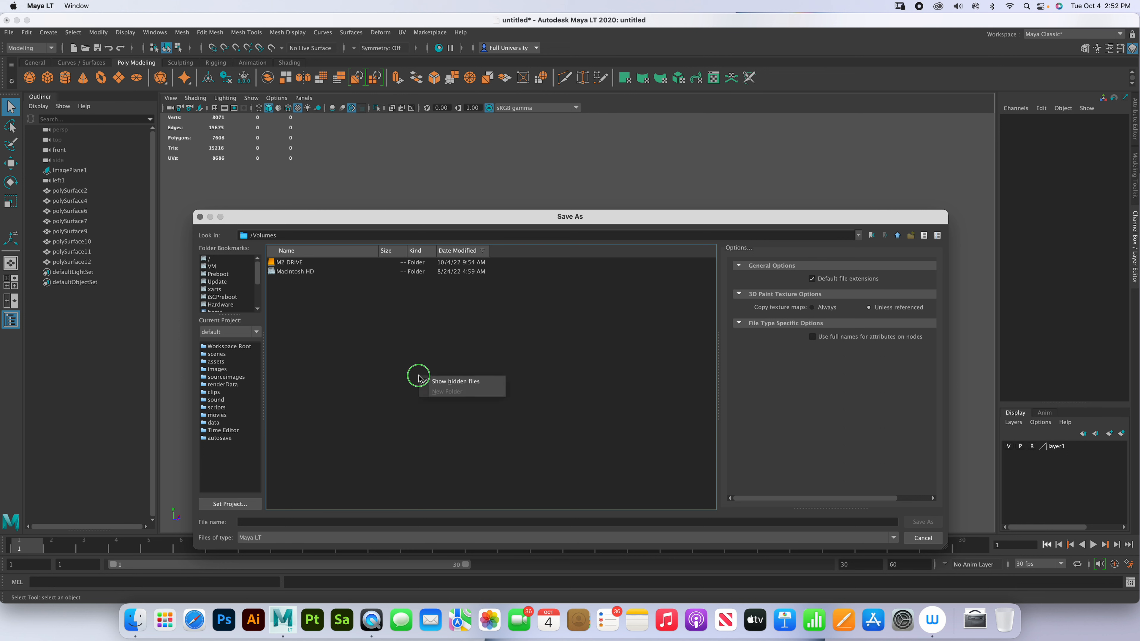
click(298, 302)
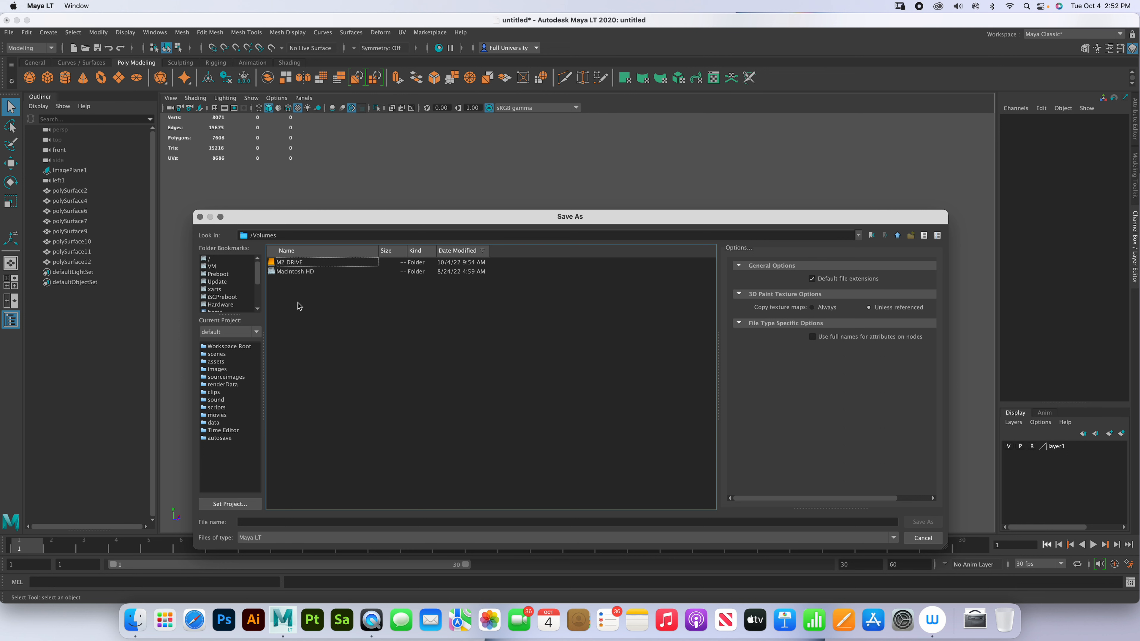
double_click(294, 263)
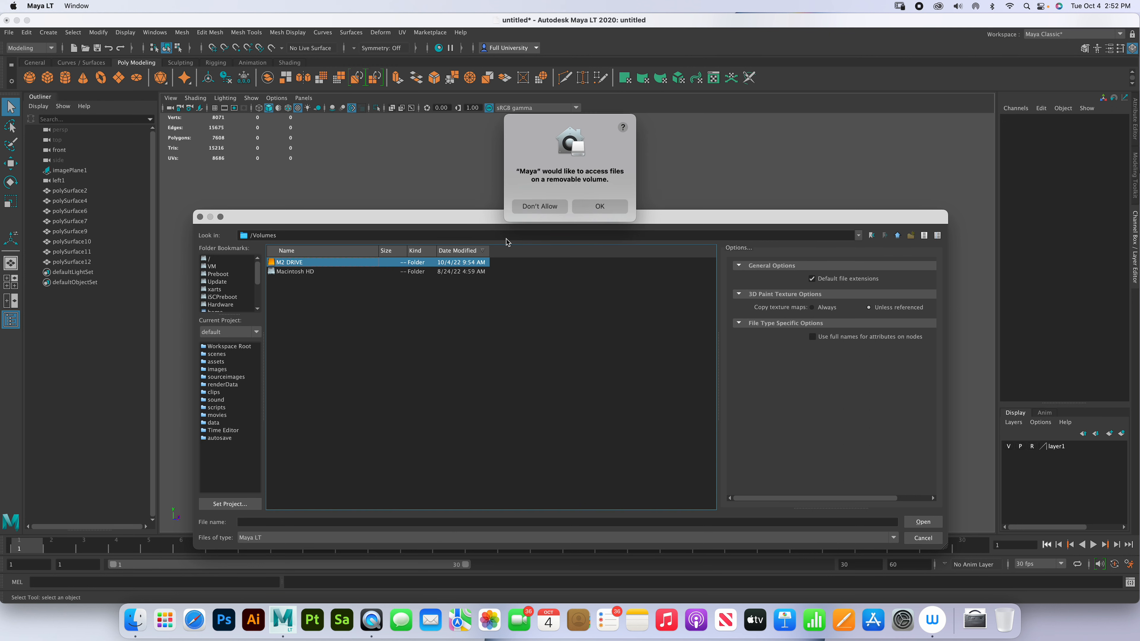
click(606, 208)
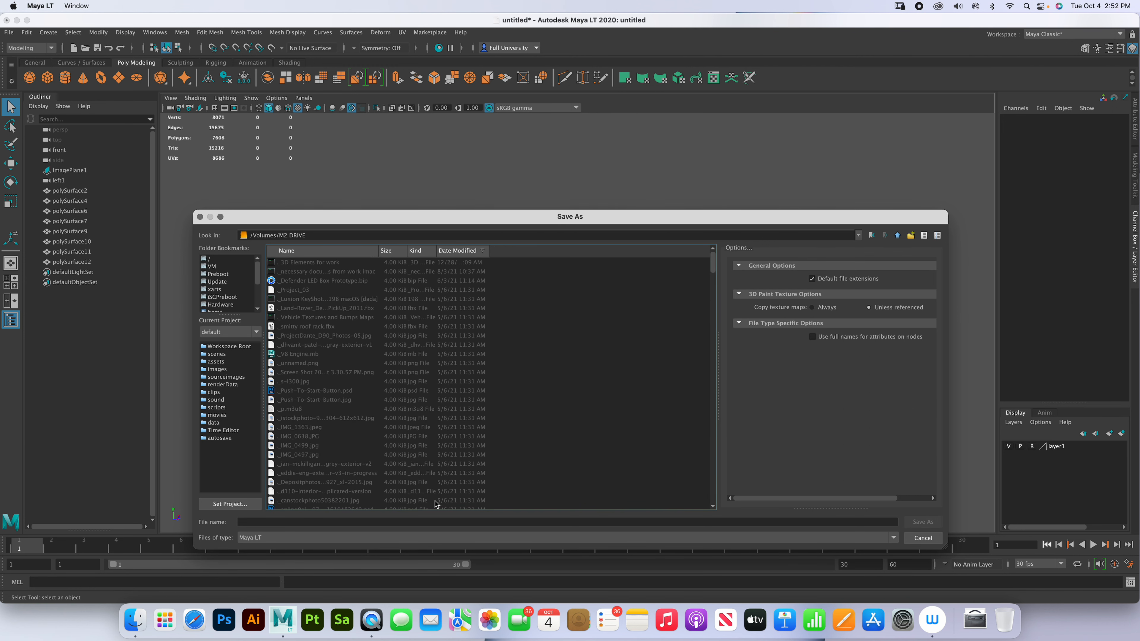
click(305, 250)
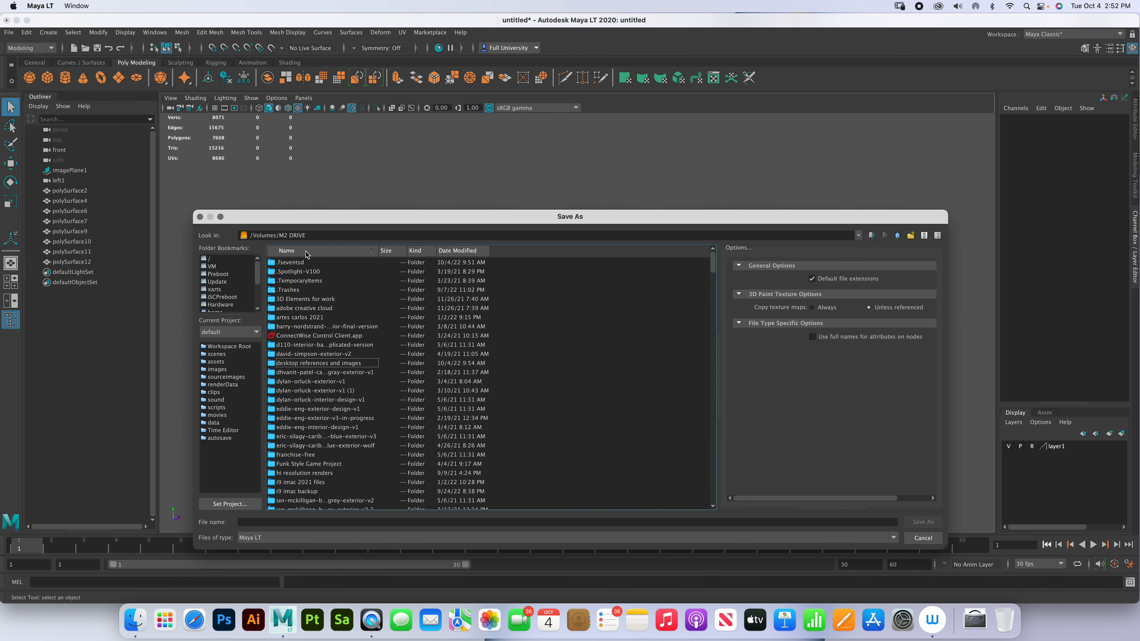